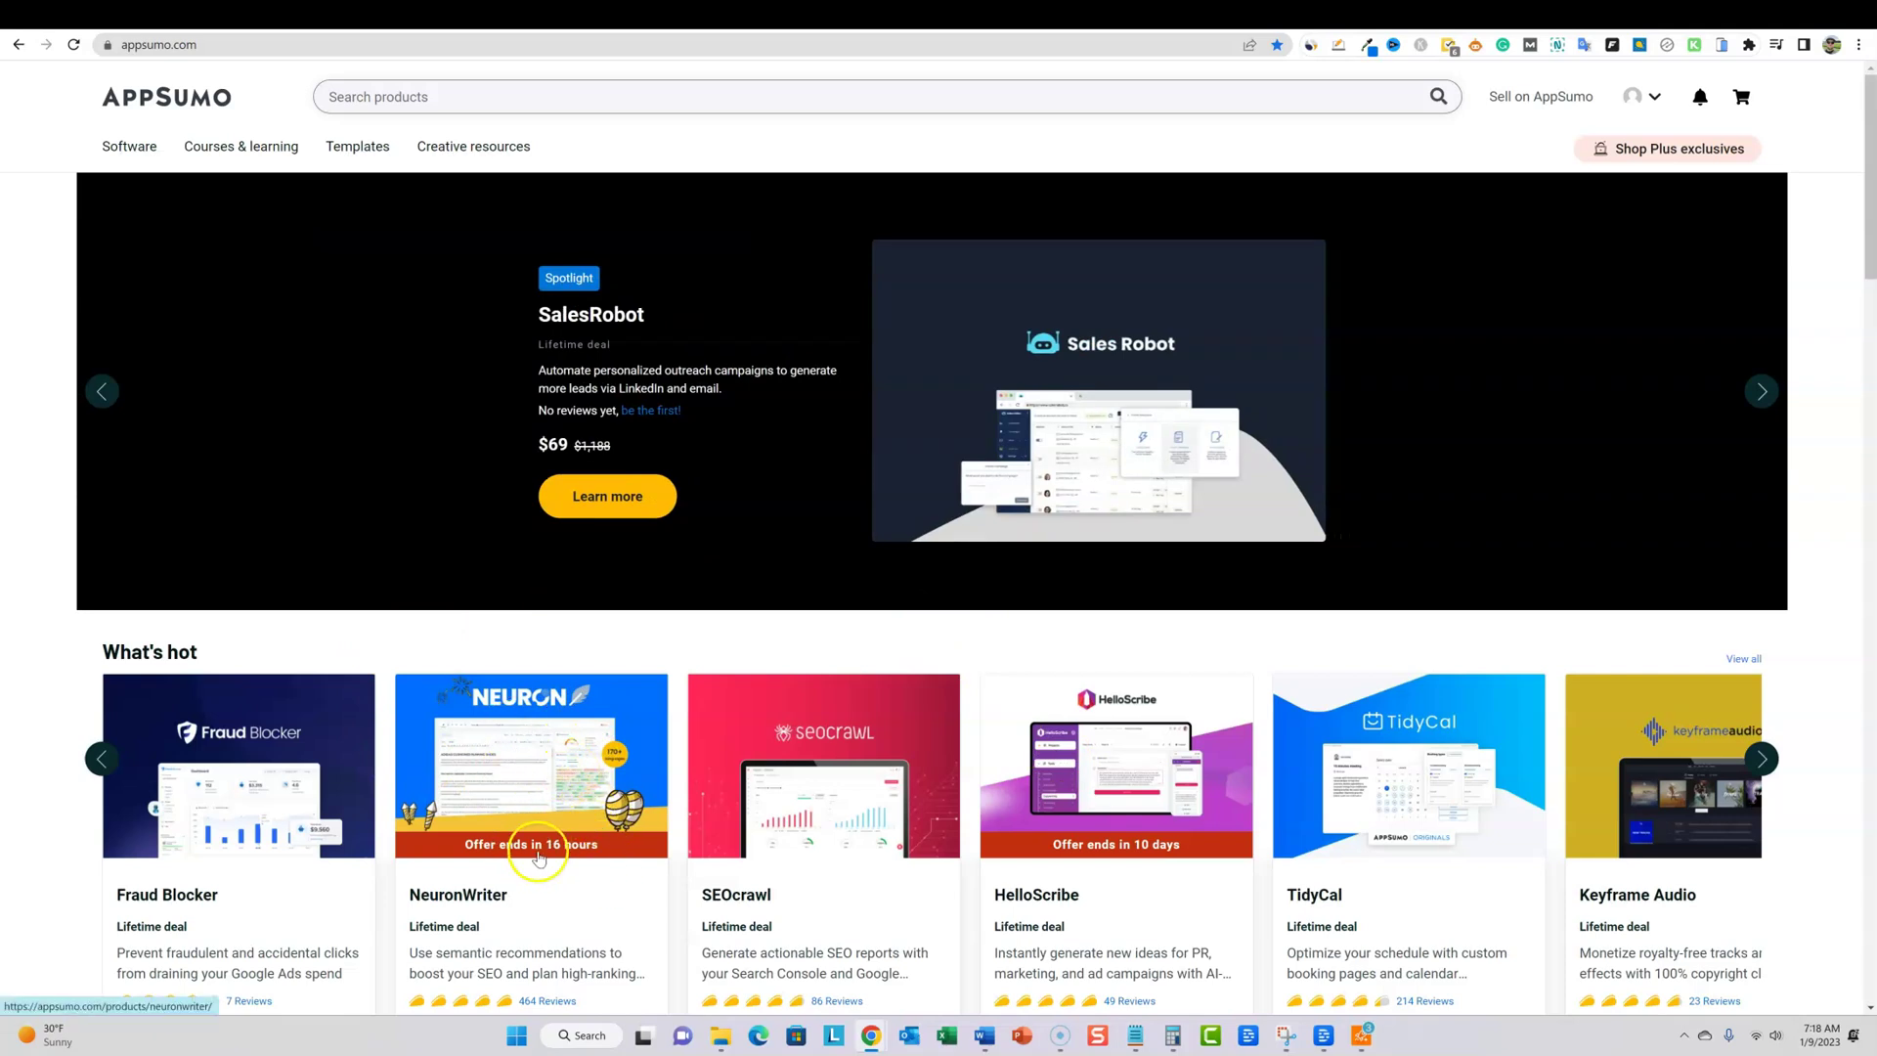
Open the HelloScribe lifetime deal from the What's hot listings and read its summary, at-a-glance and overview sections
scroll(543, 840, "down", 1)
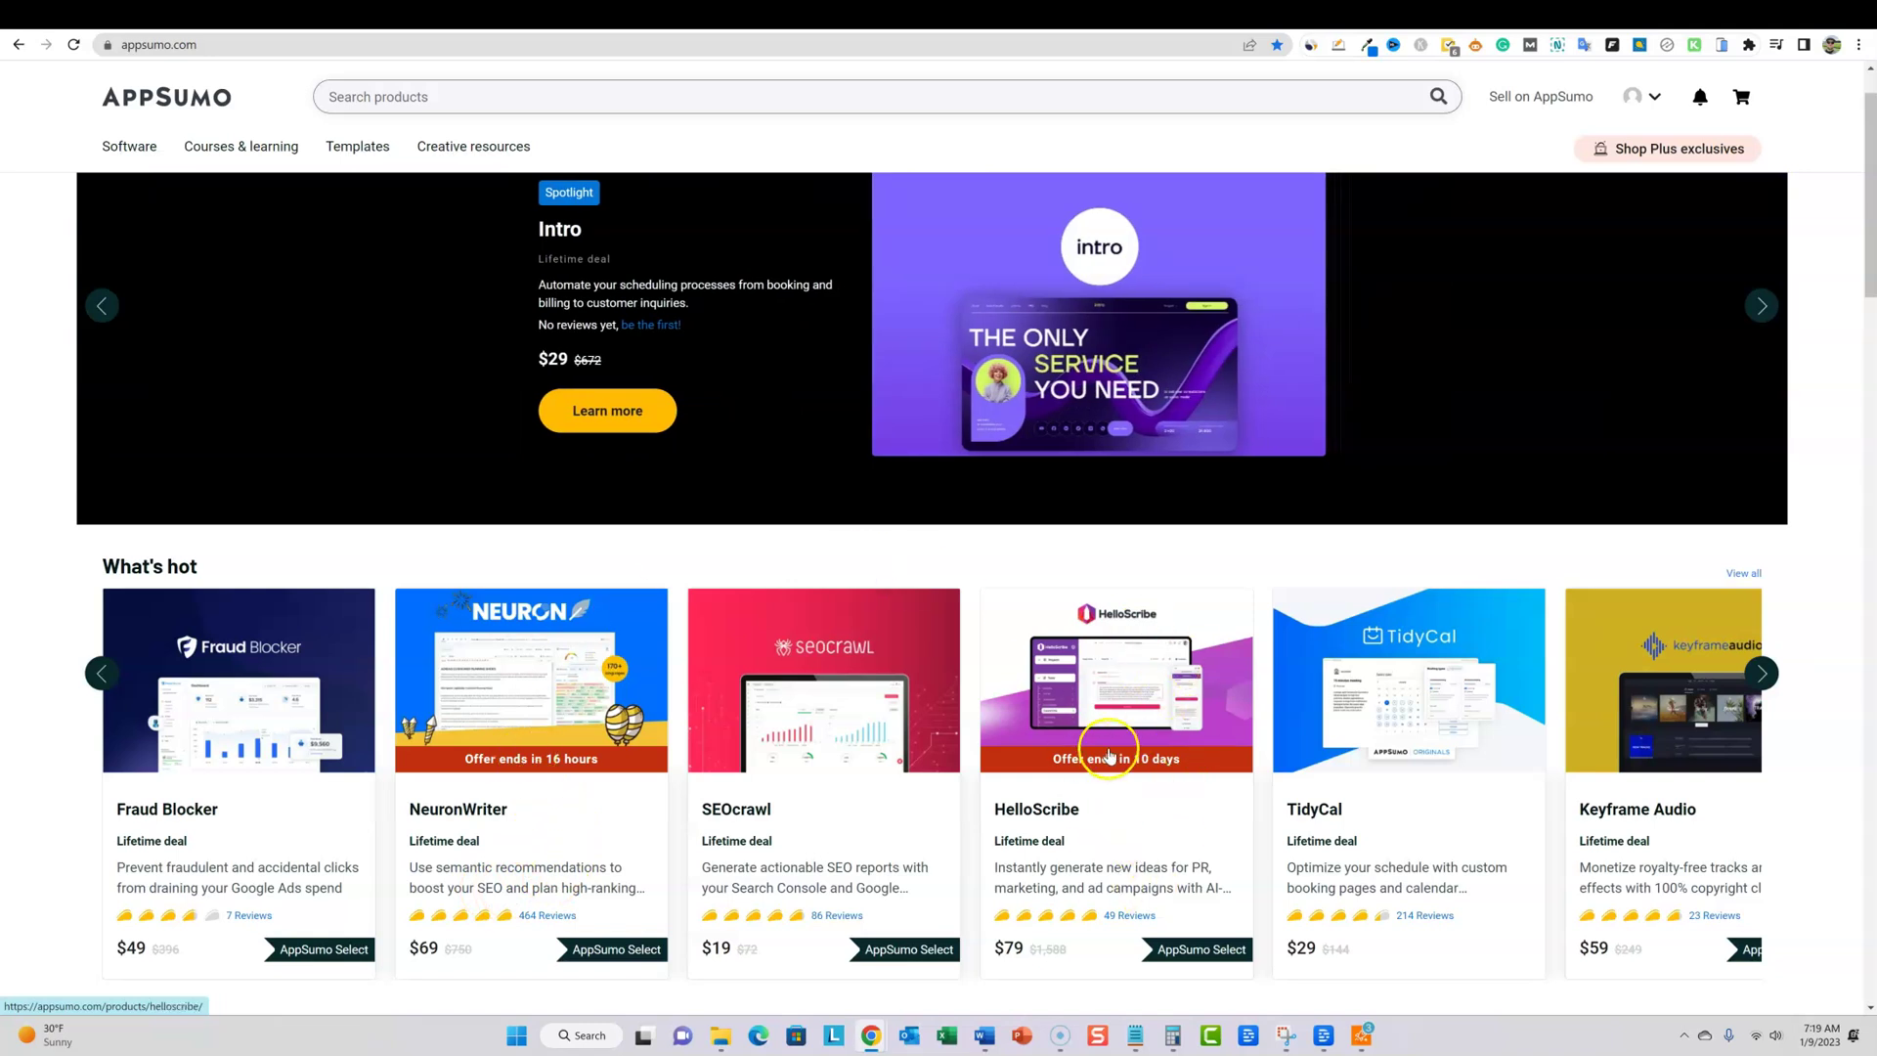
left_click(1058, 809)
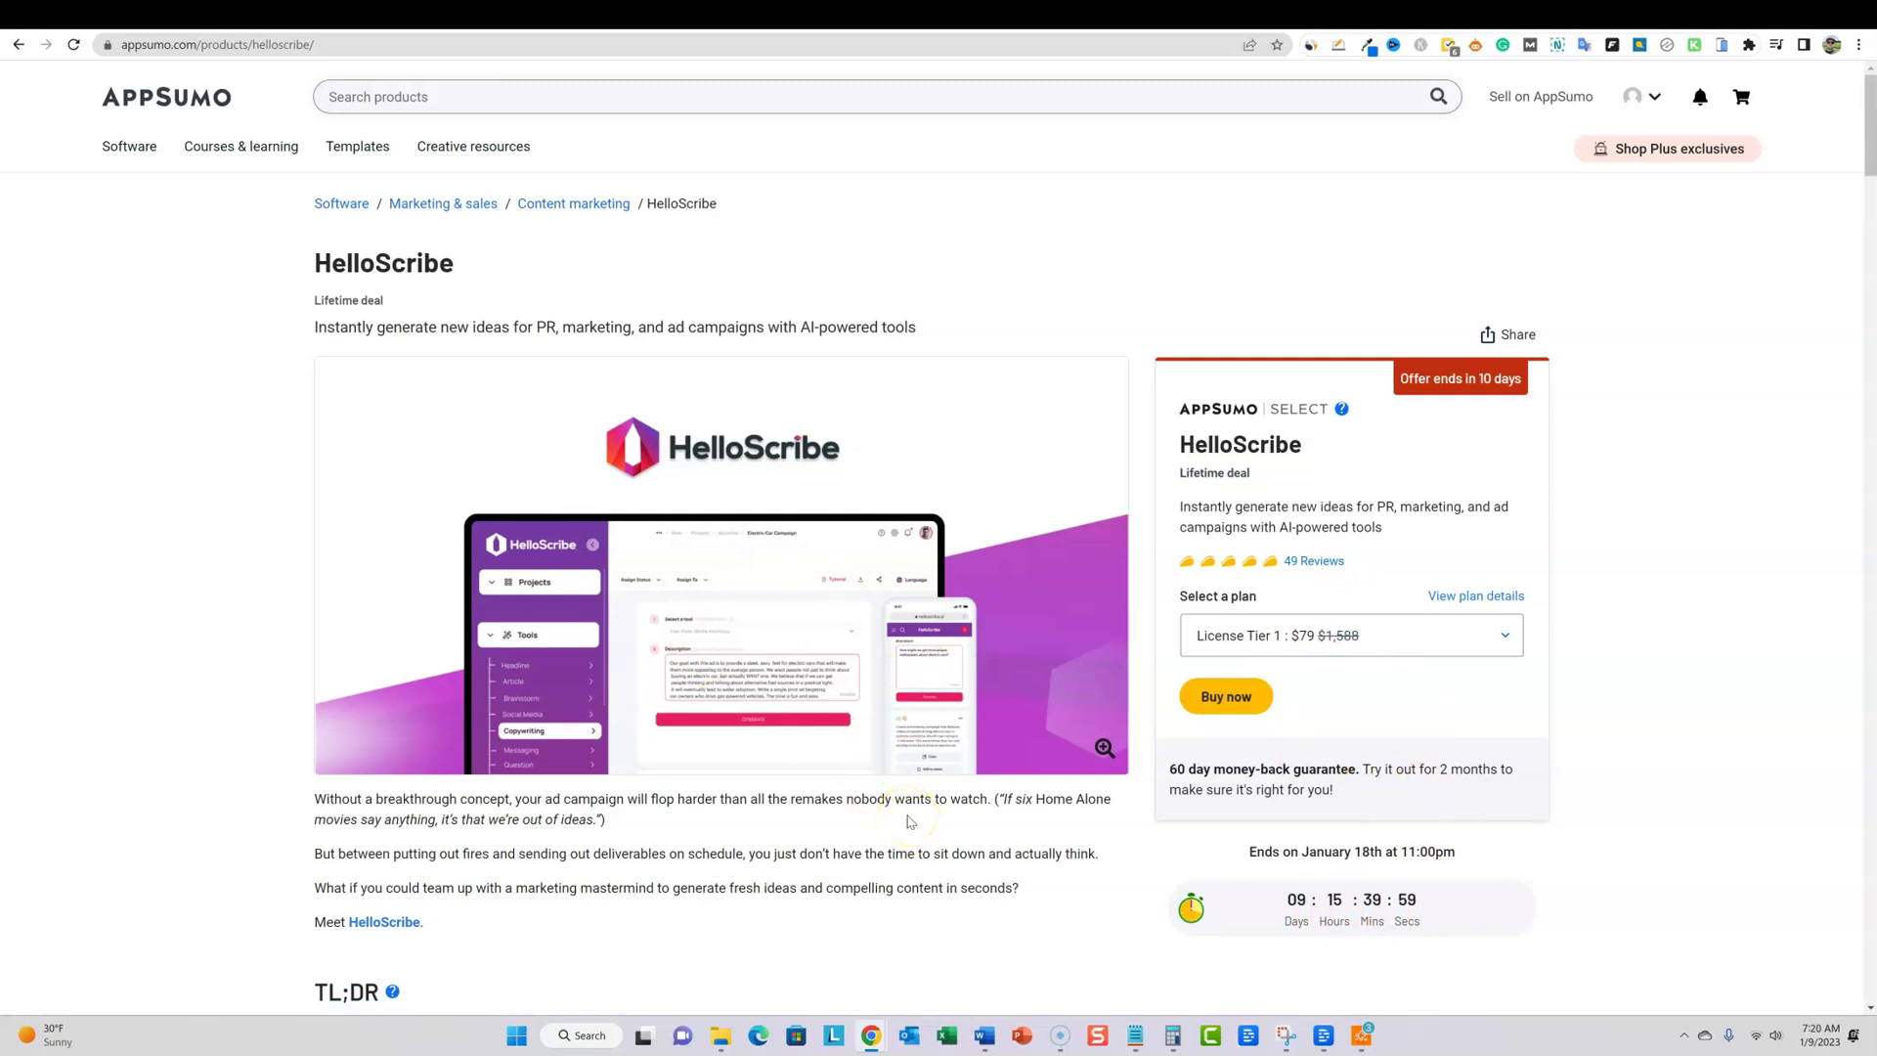
left_click(789, 776)
scroll(866, 759, "down", 6)
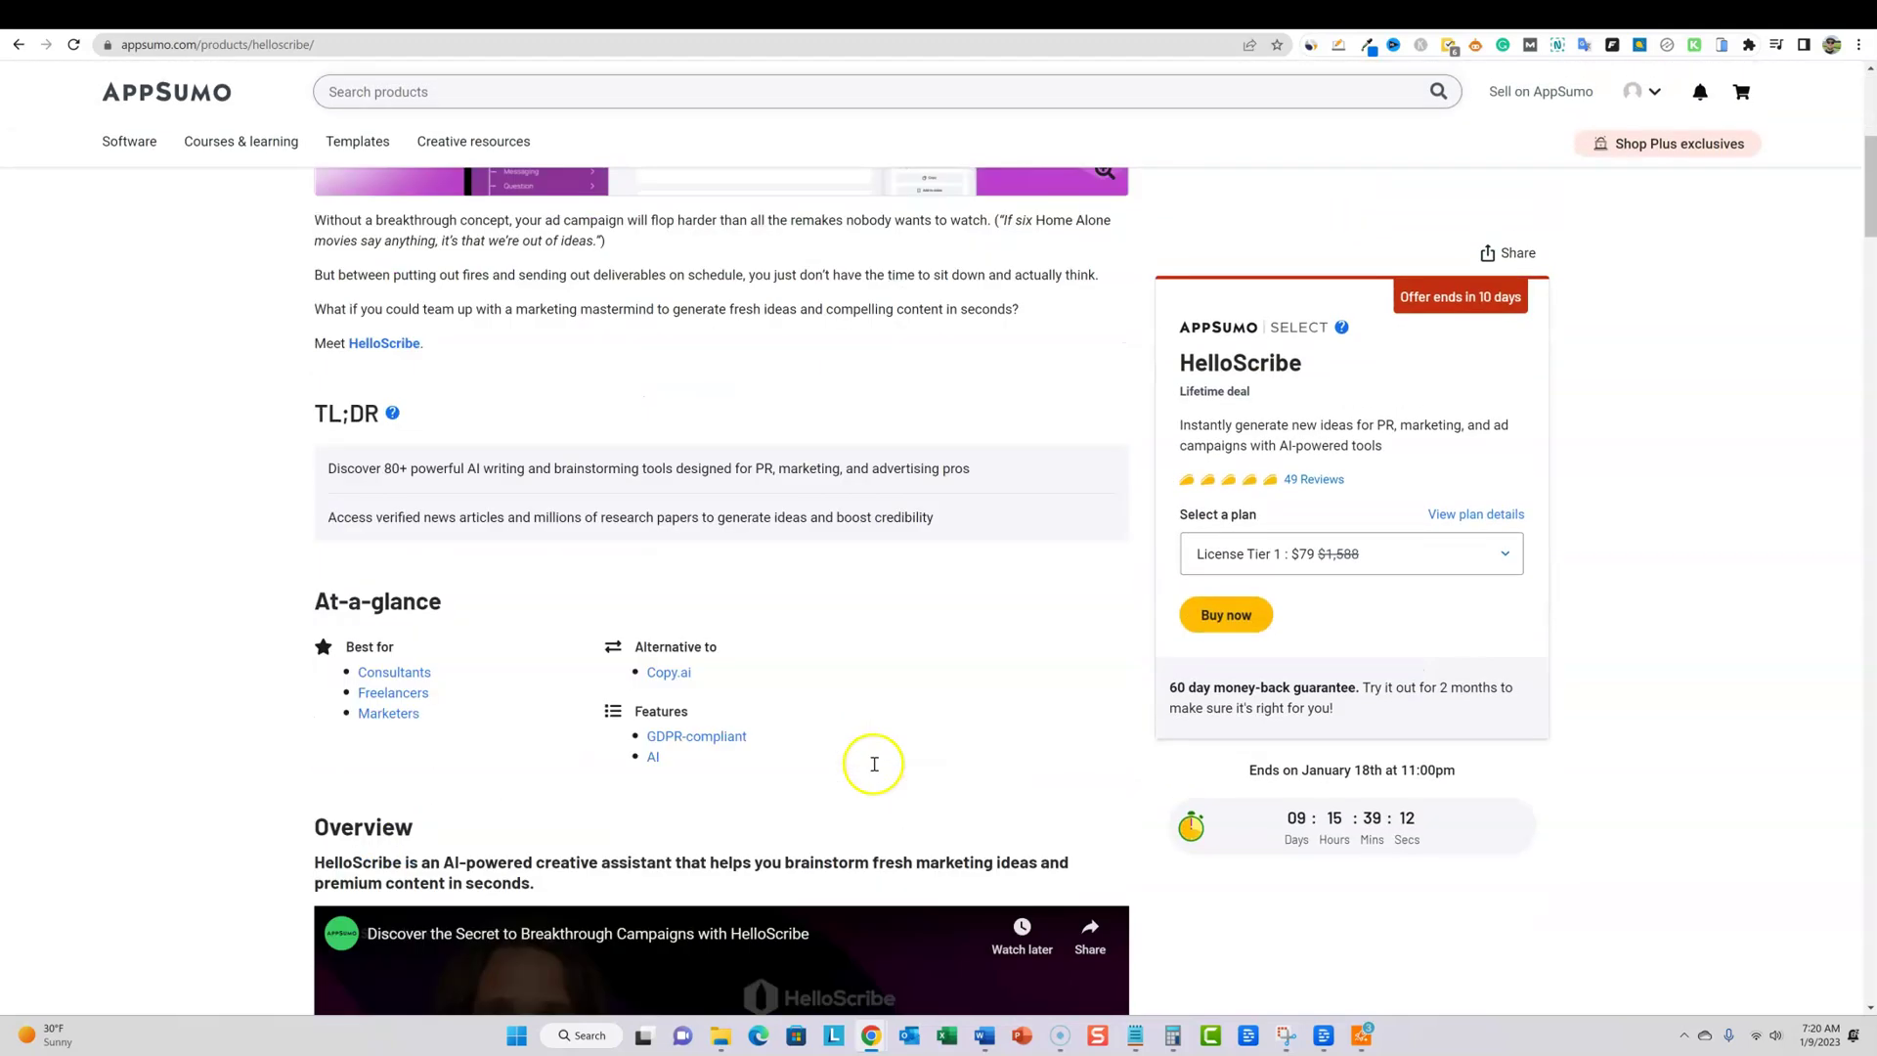
scroll(874, 764, "down", 1)
scroll(879, 723, "up", 1)
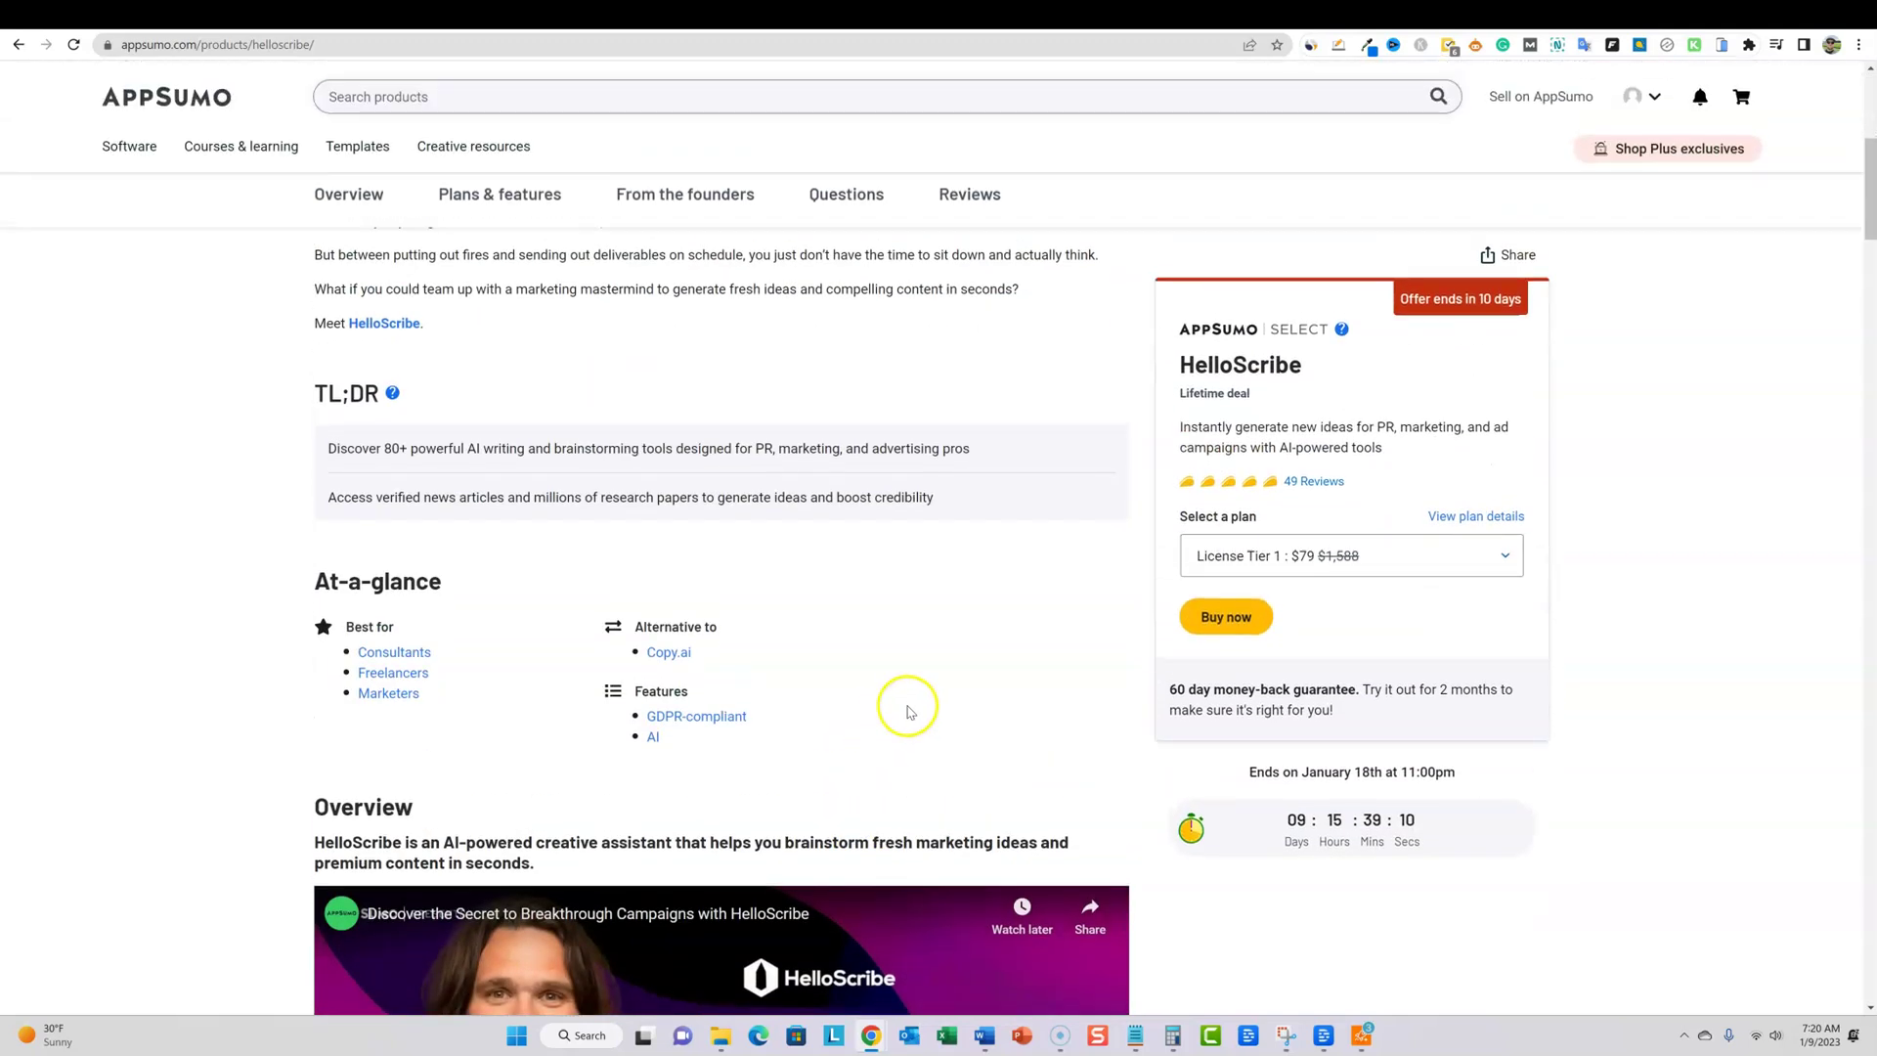
scroll(909, 711, "up", 3)
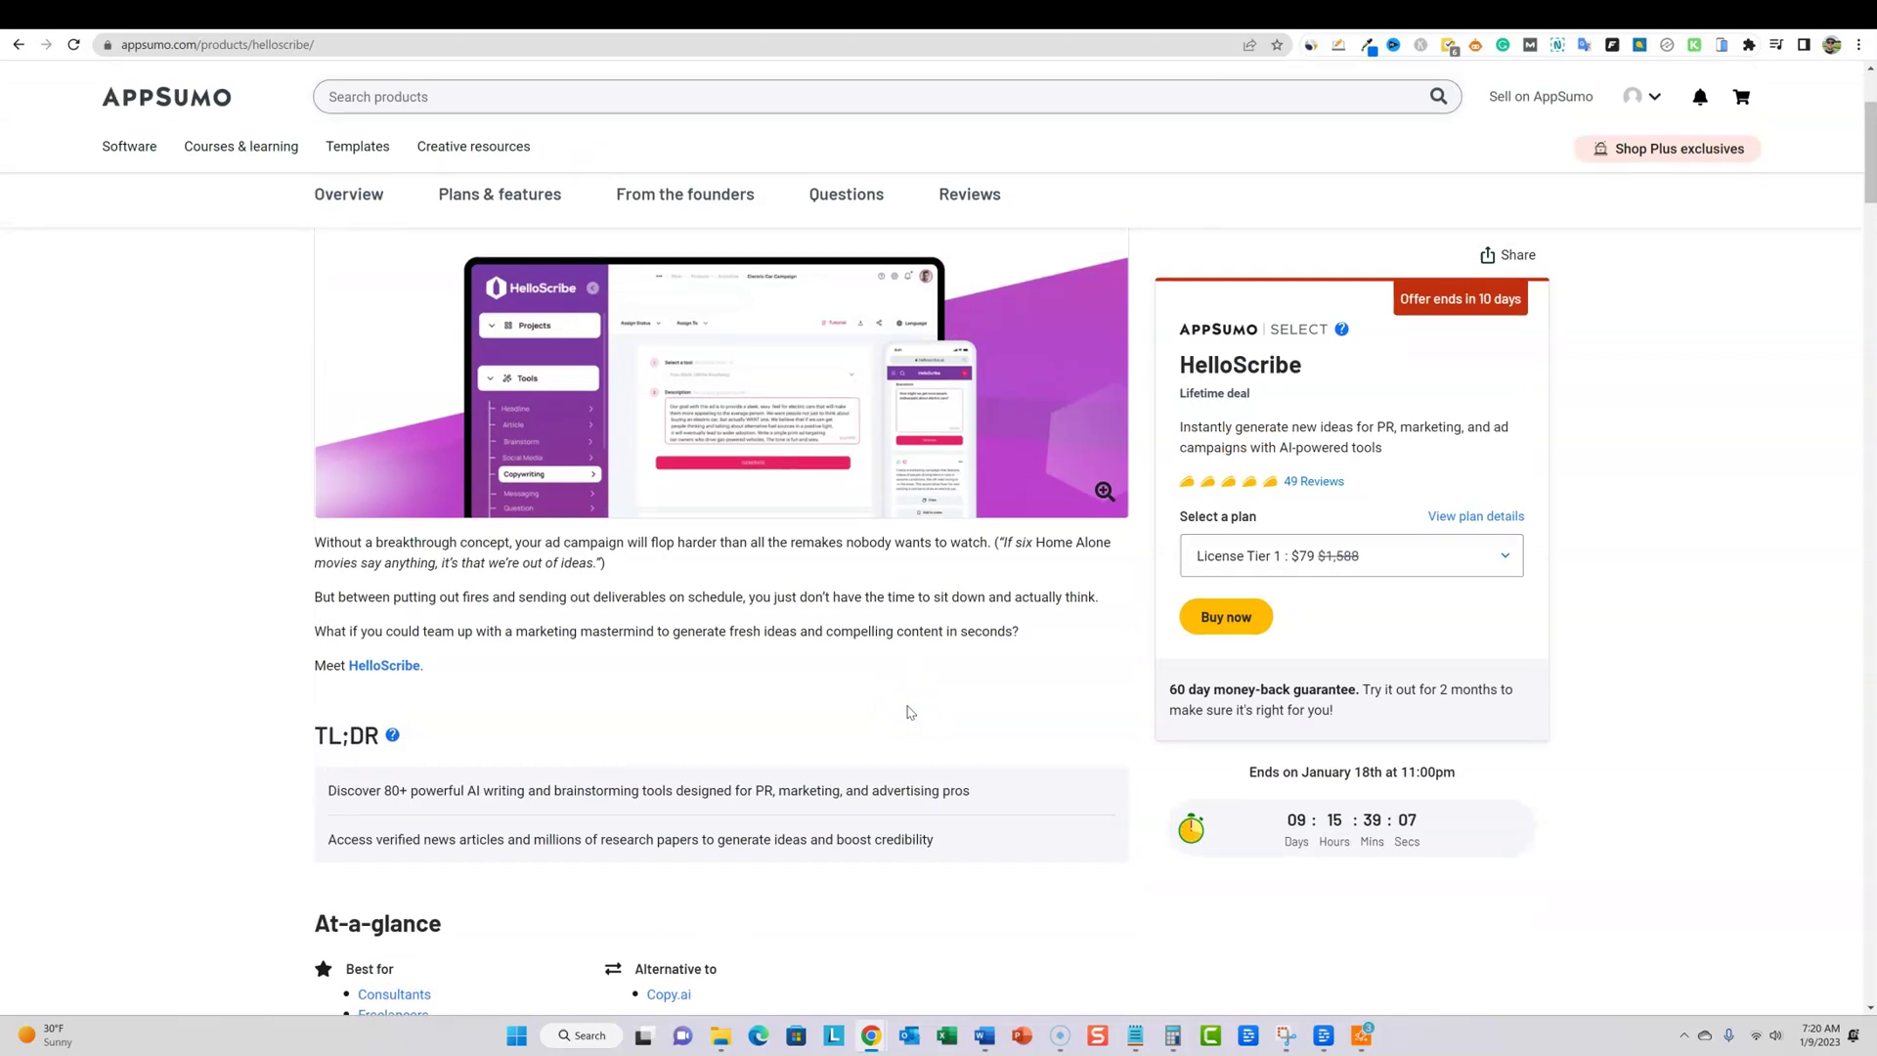
scroll(911, 699, "down", 2)
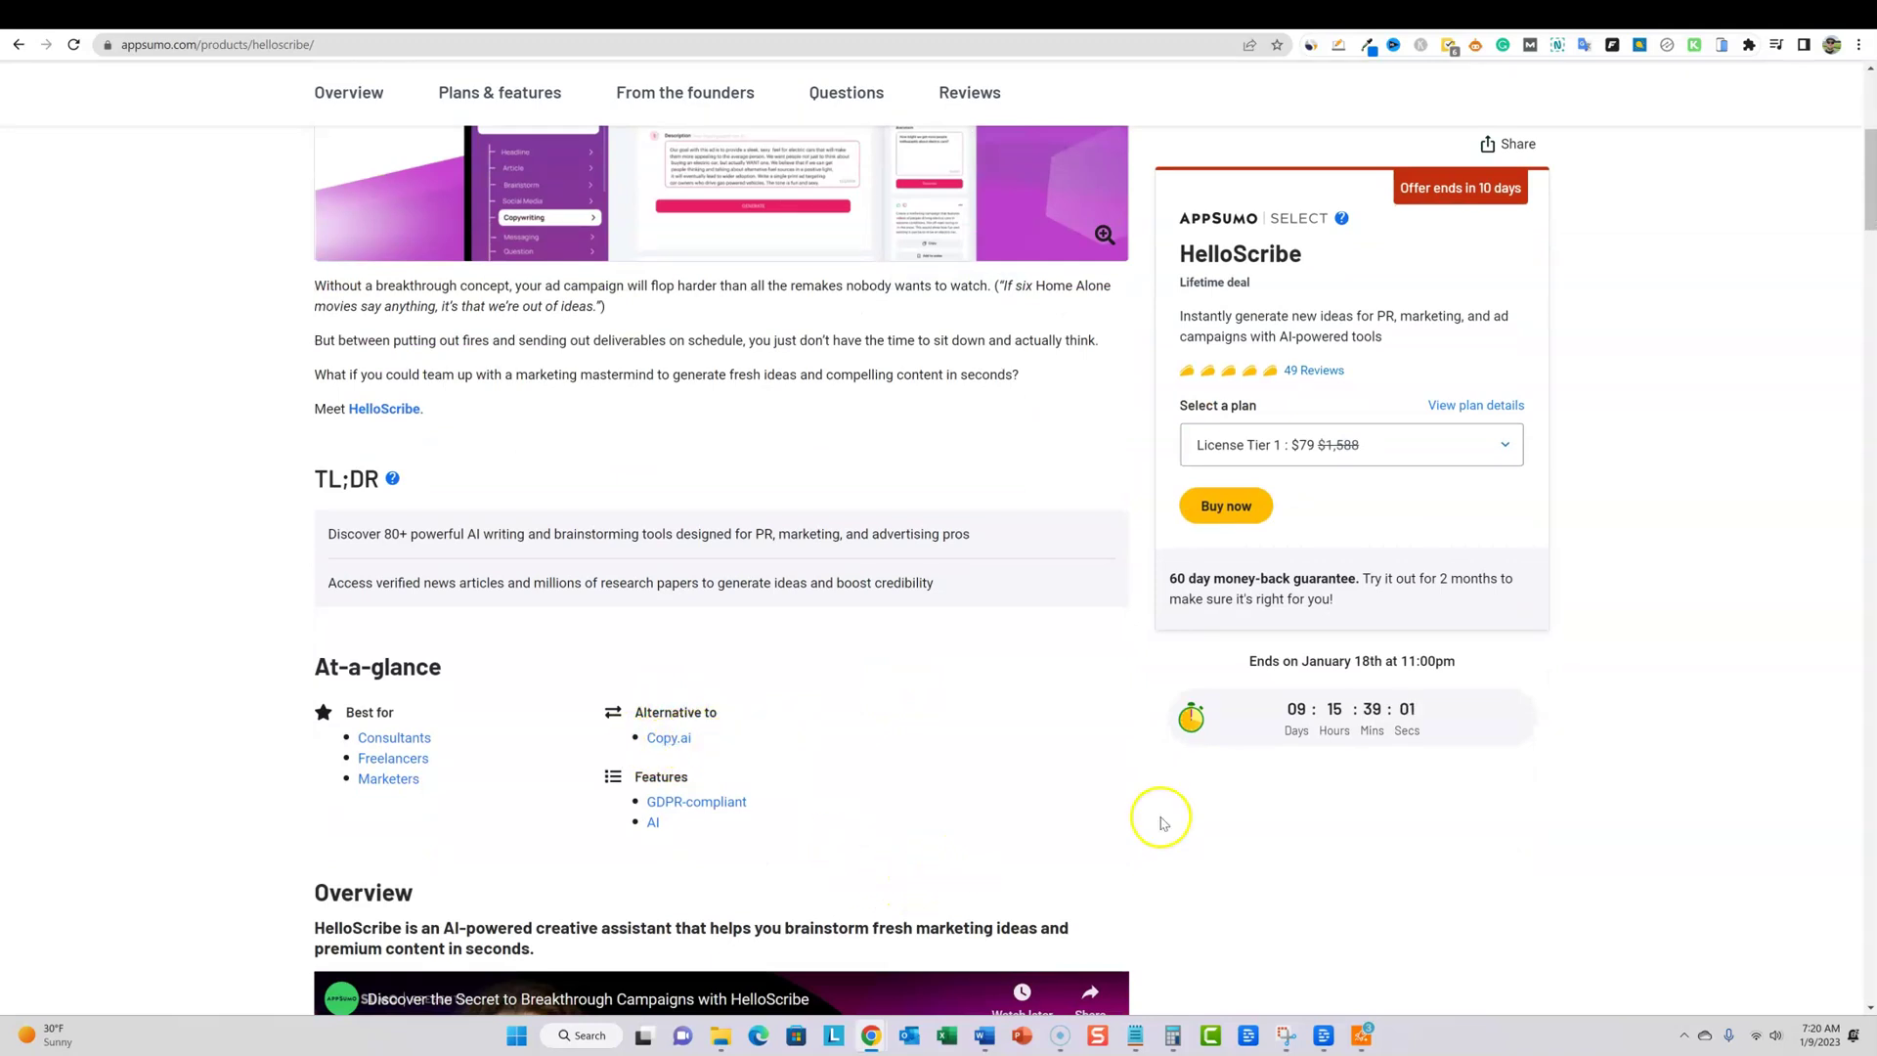
scroll(1249, 790, "down", 4)
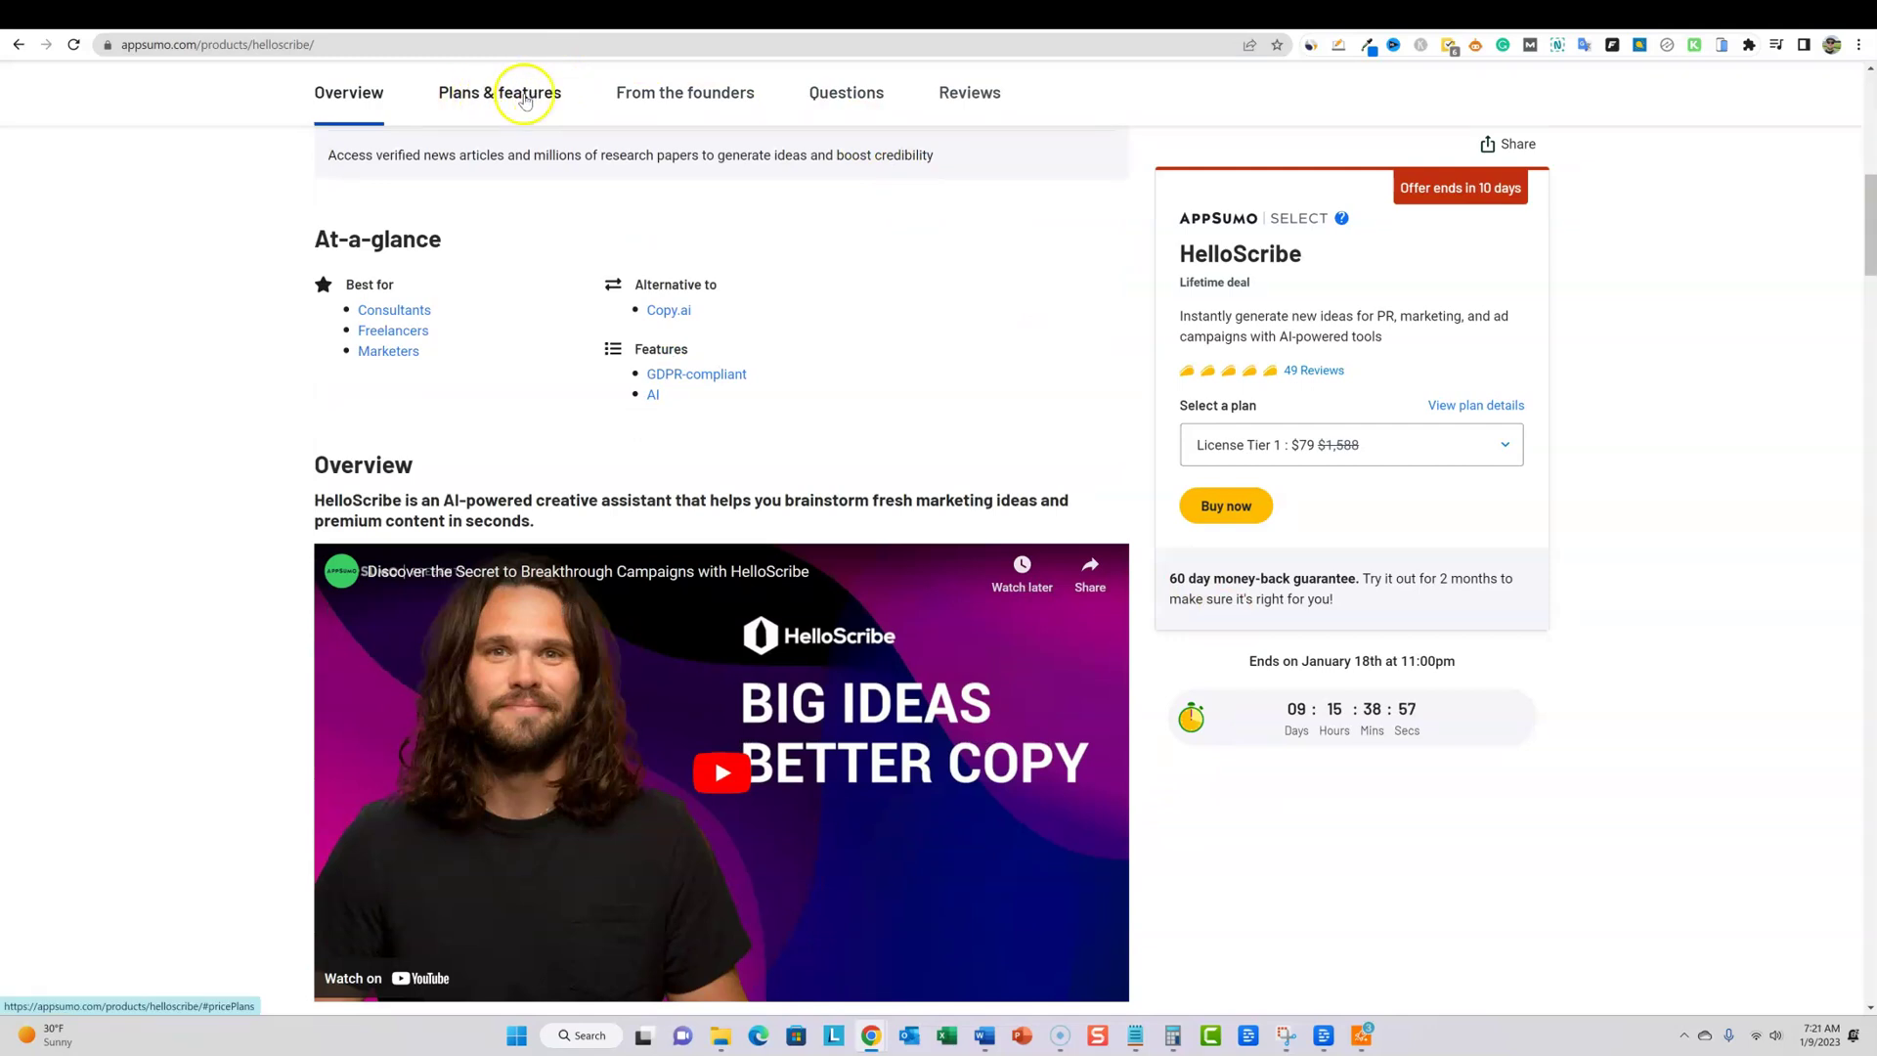
Go to the HelloScribe deal's plans and features section and examine the License Tier 1 and License Tier 2 offers
left_click(525, 102)
scroll(870, 831, "down", 3)
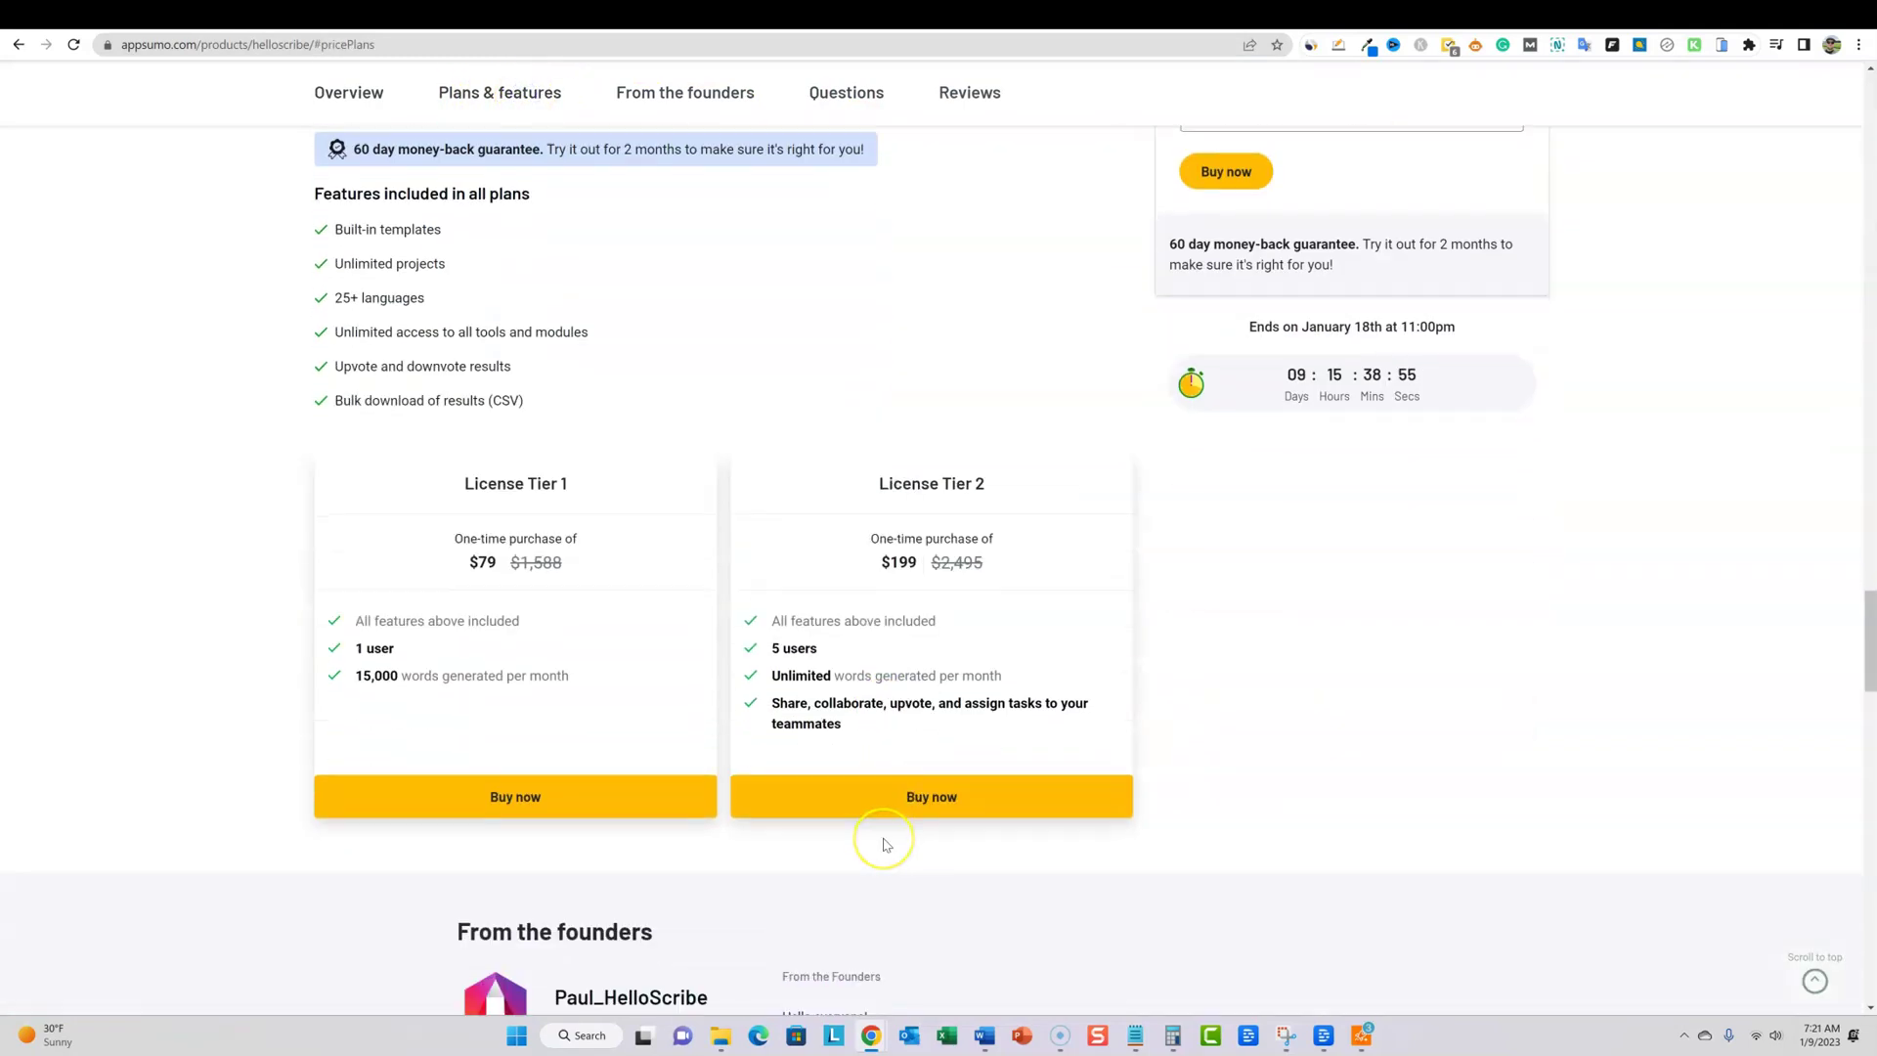
scroll(884, 843, "up", 1)
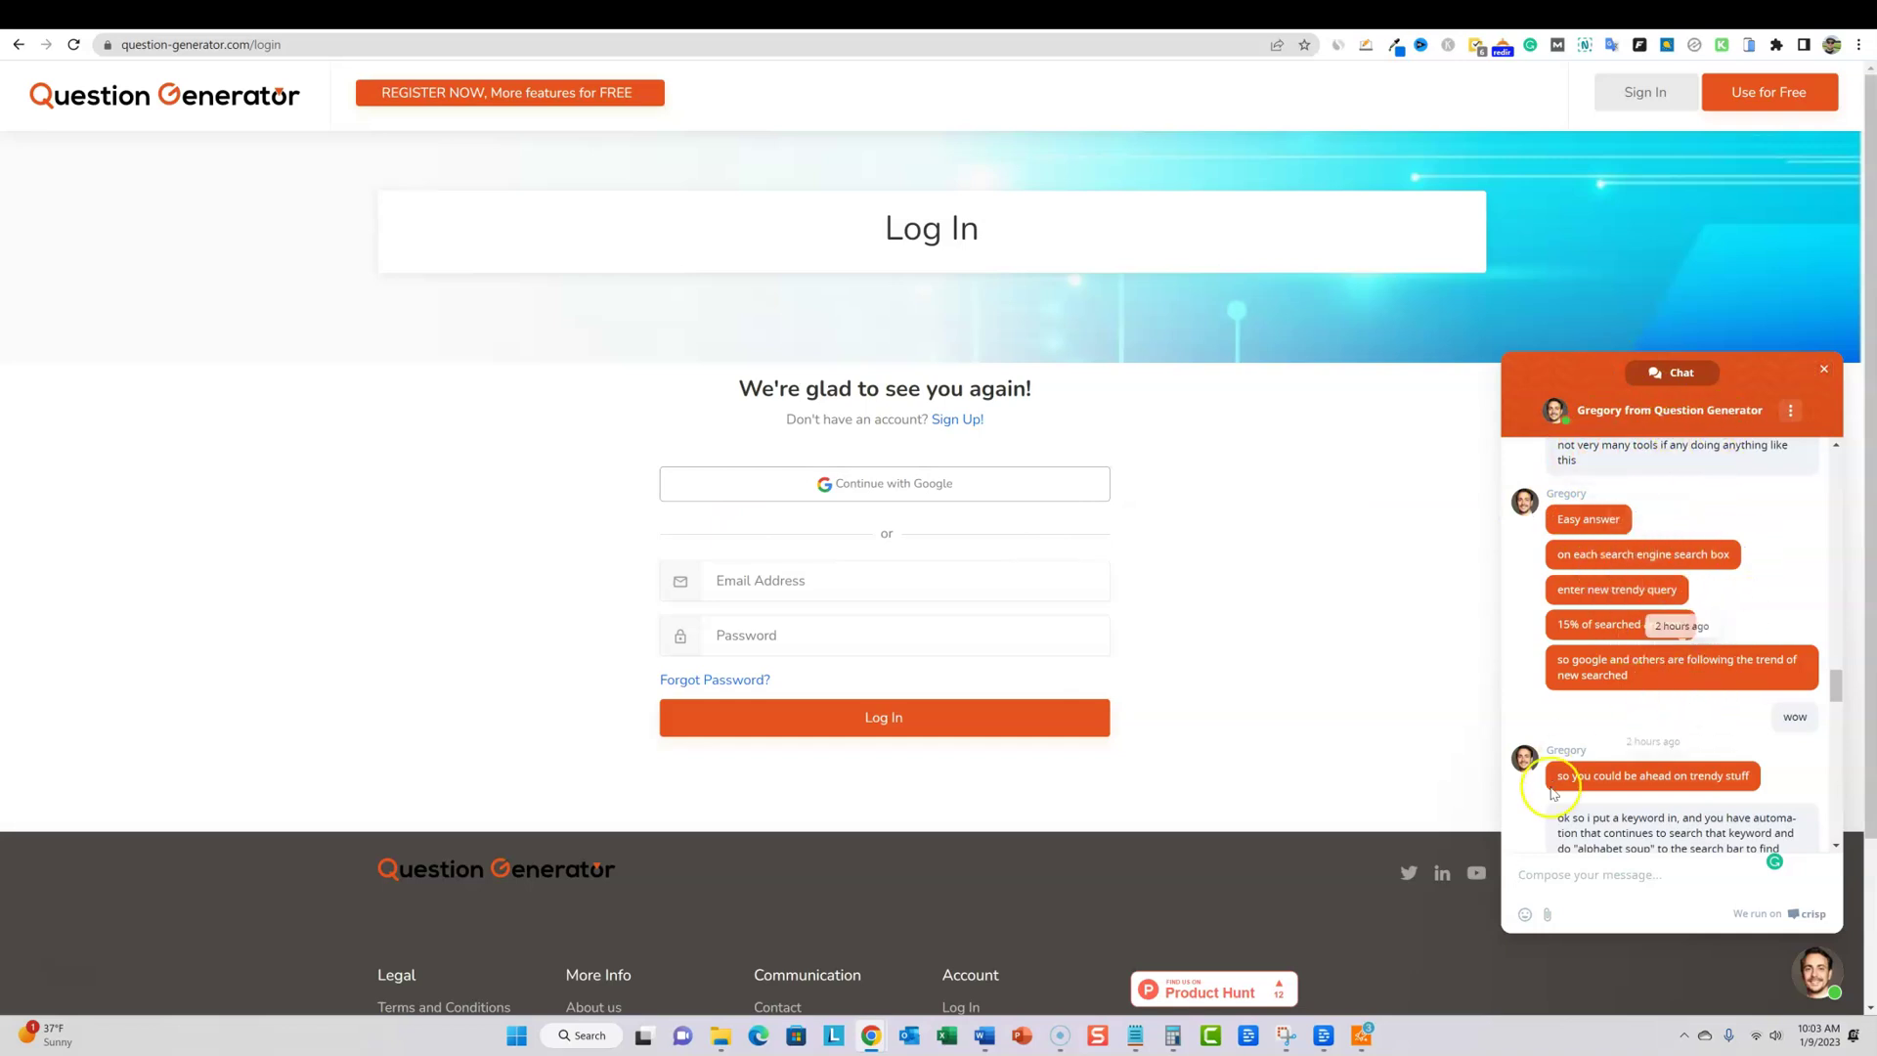
Read the support chat on the Question Generator login page through to its latest message and close the chat
scroll(1704, 720, "down", 10)
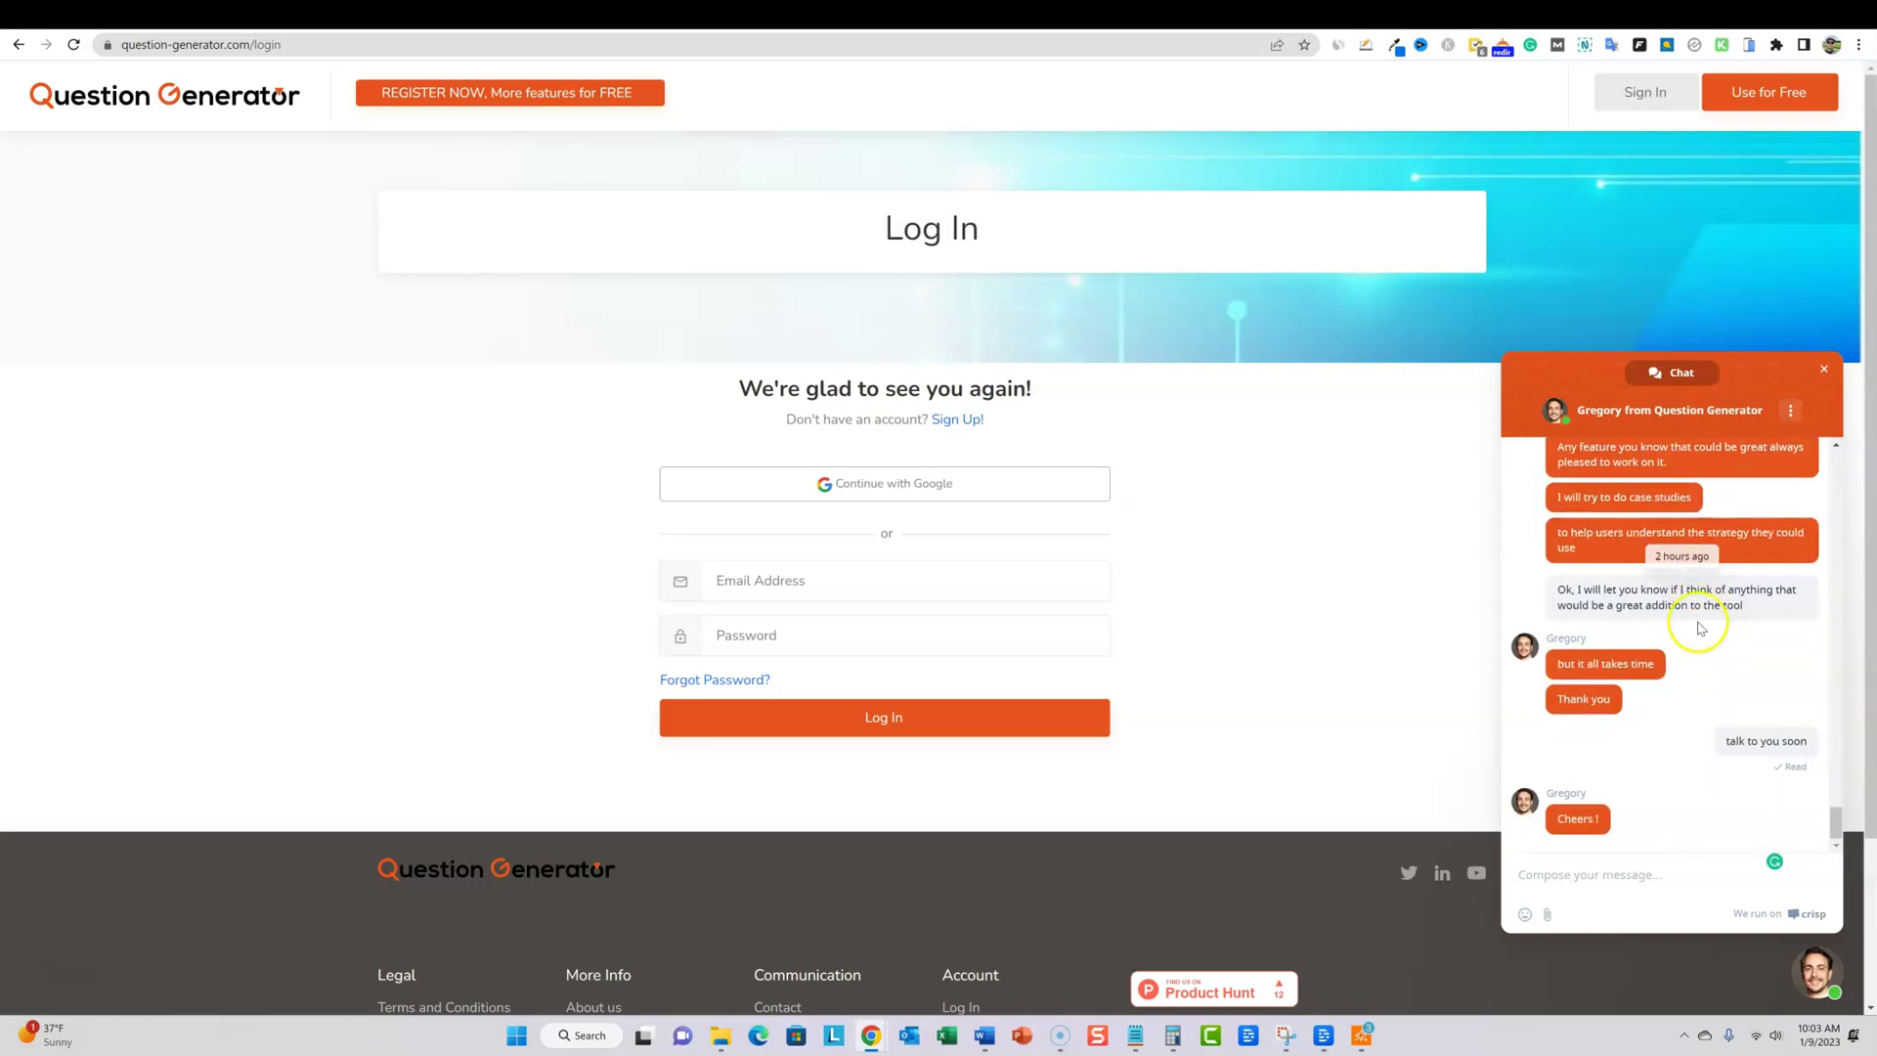
left_click(1816, 983)
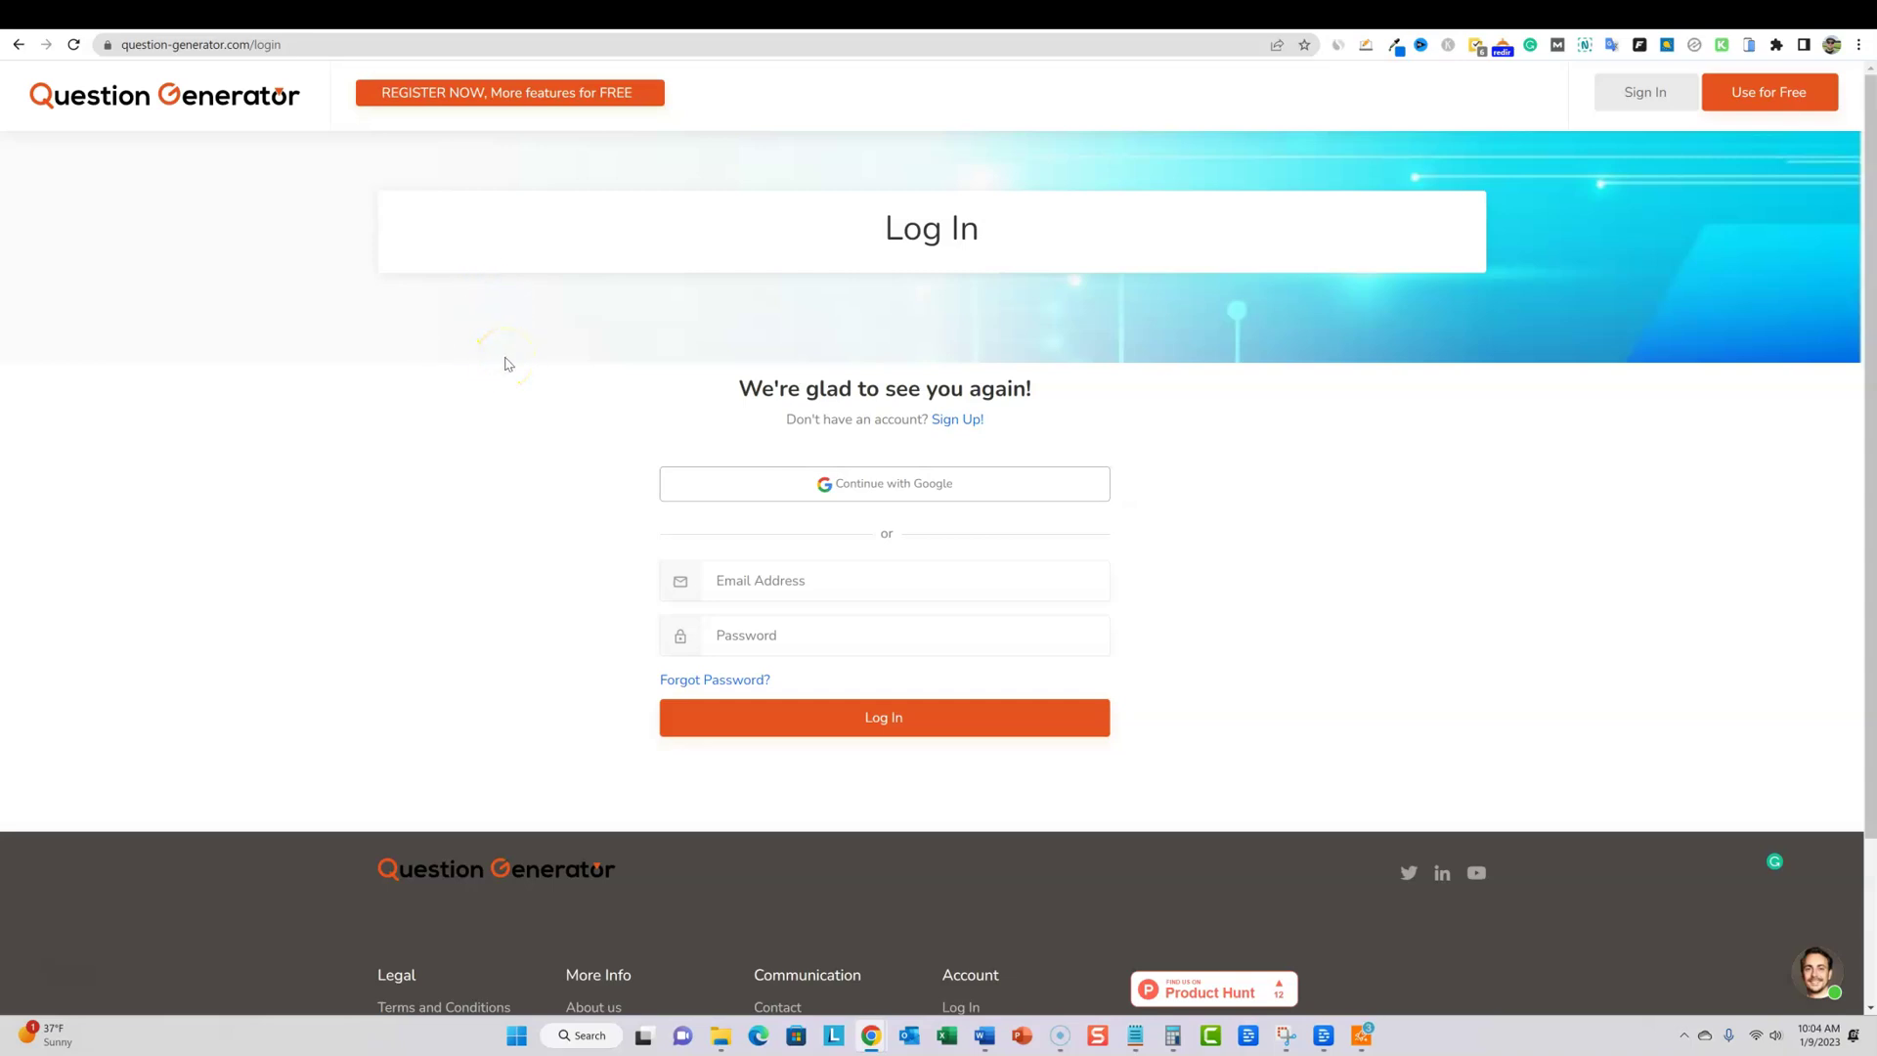
Return to the HelloScribe deal page on AppSumo and compare the two license tiers, deal terms and included features
left_click(1611, 15)
scroll(795, 616, "down", 2)
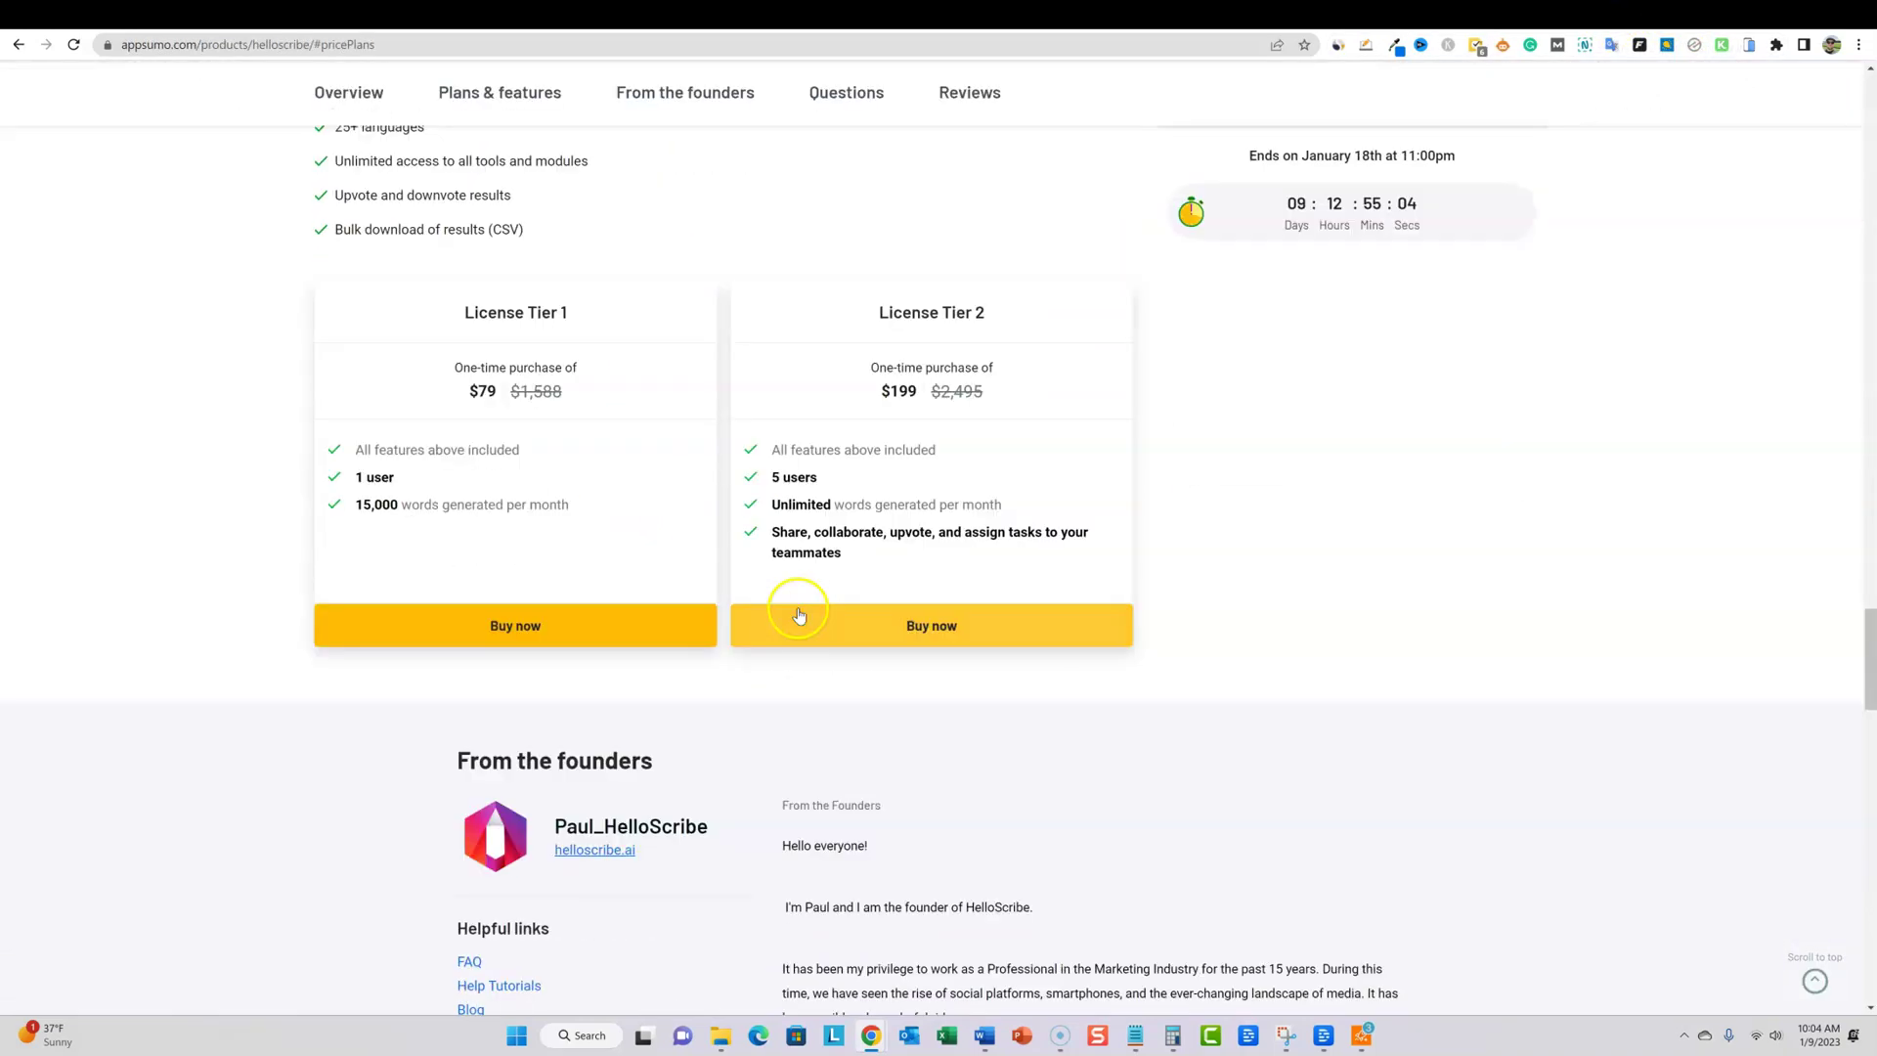
scroll(799, 608, "up", 1)
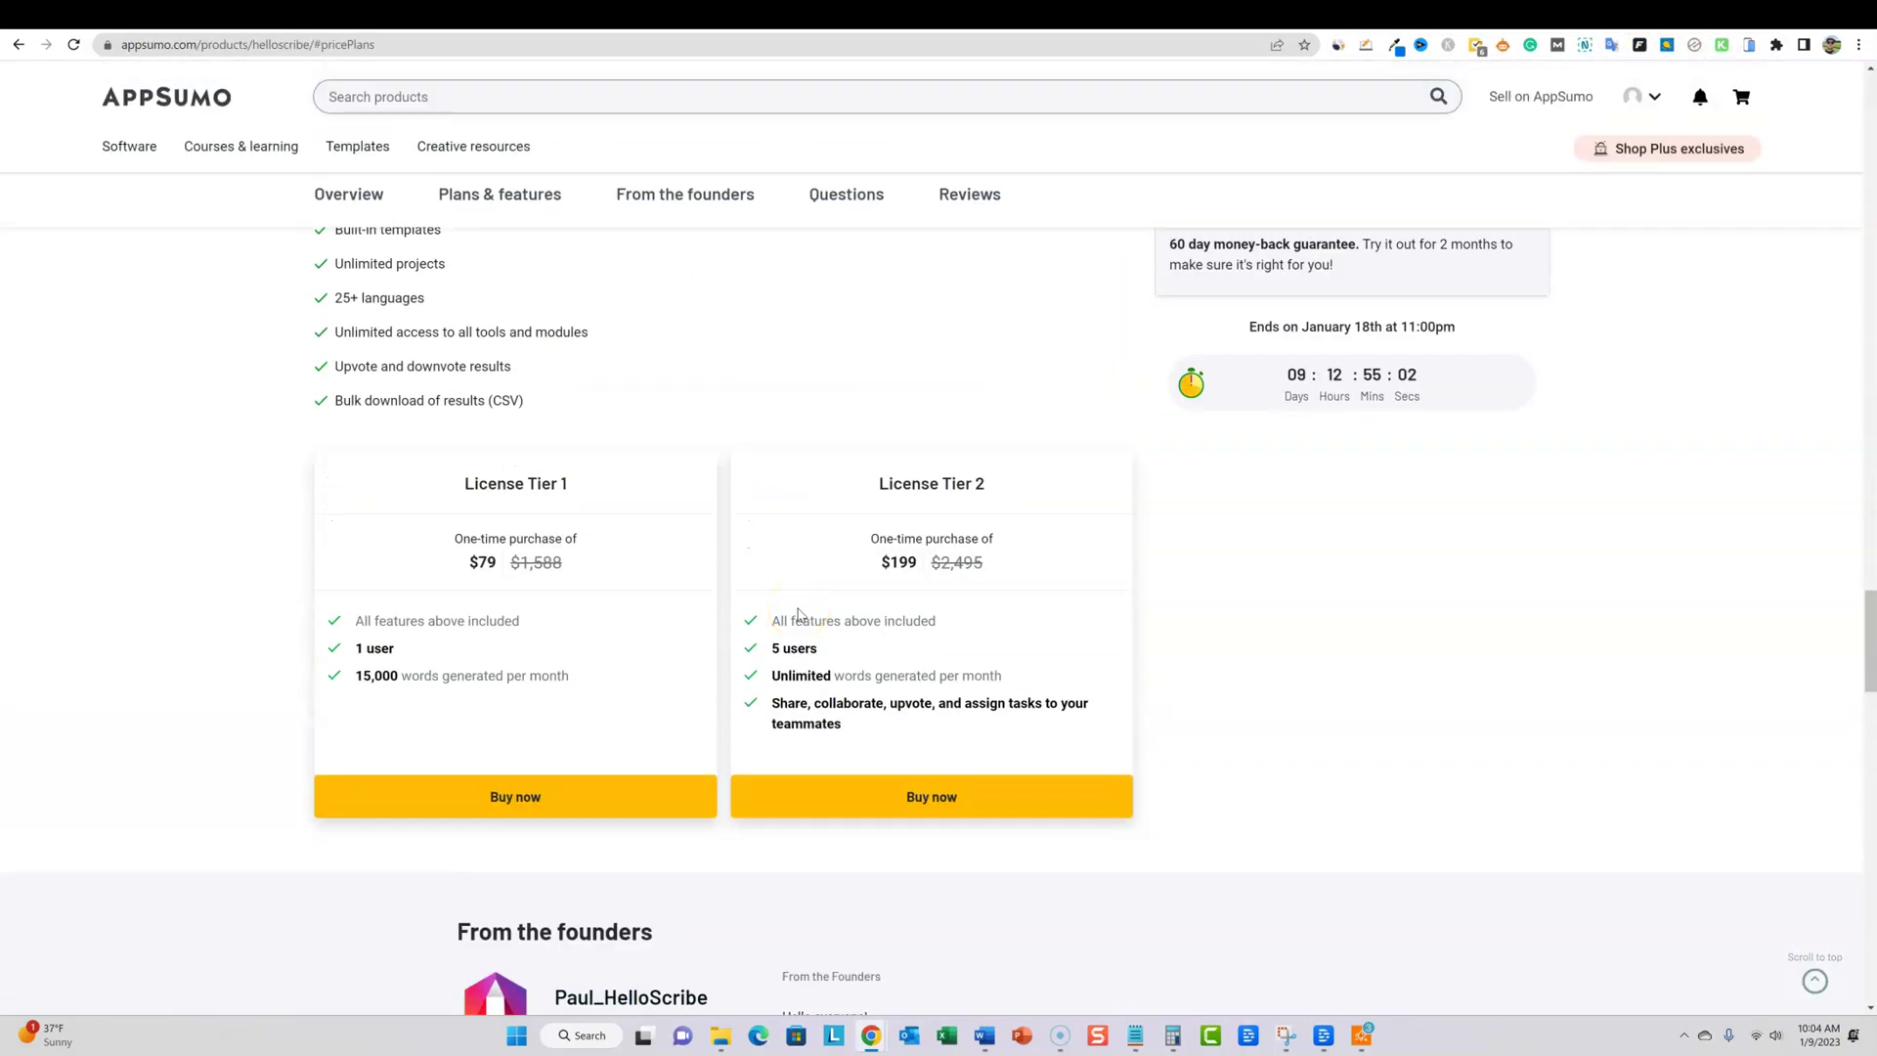
scroll(798, 614, "up", 1)
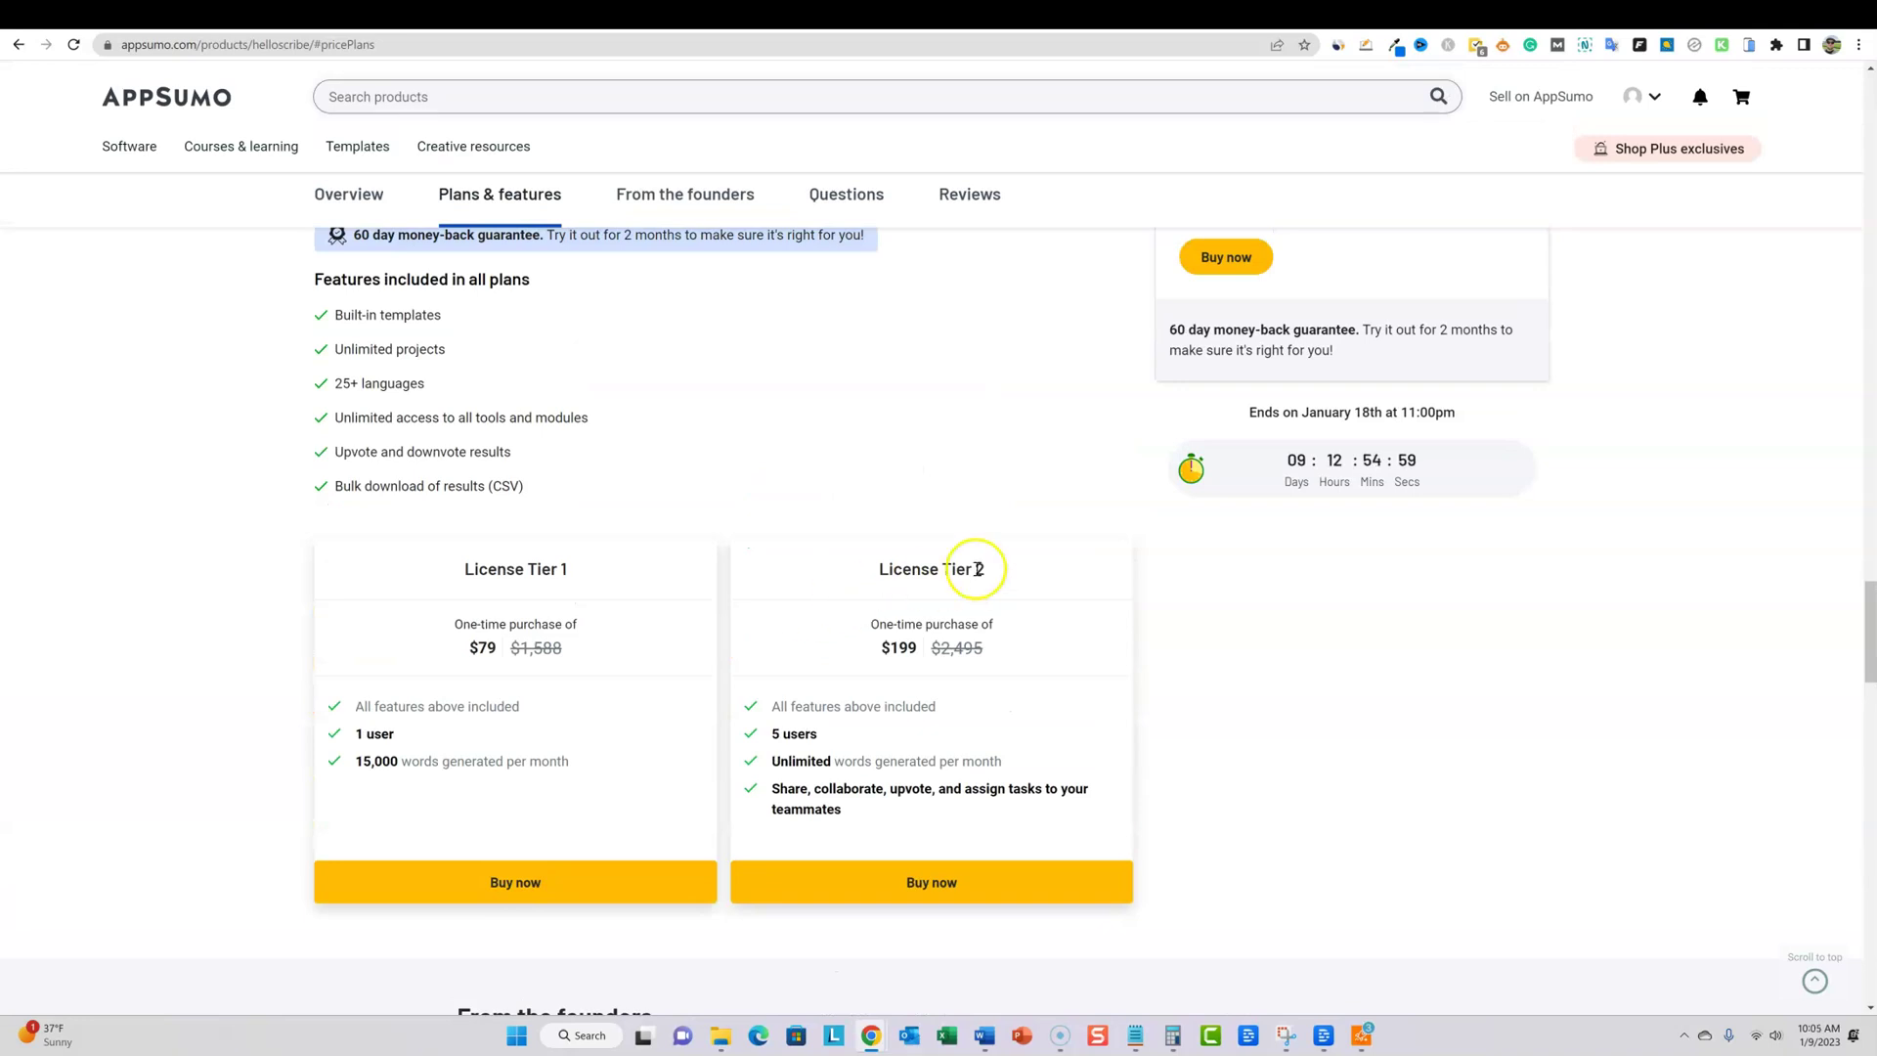
scroll(989, 565, "up", 3)
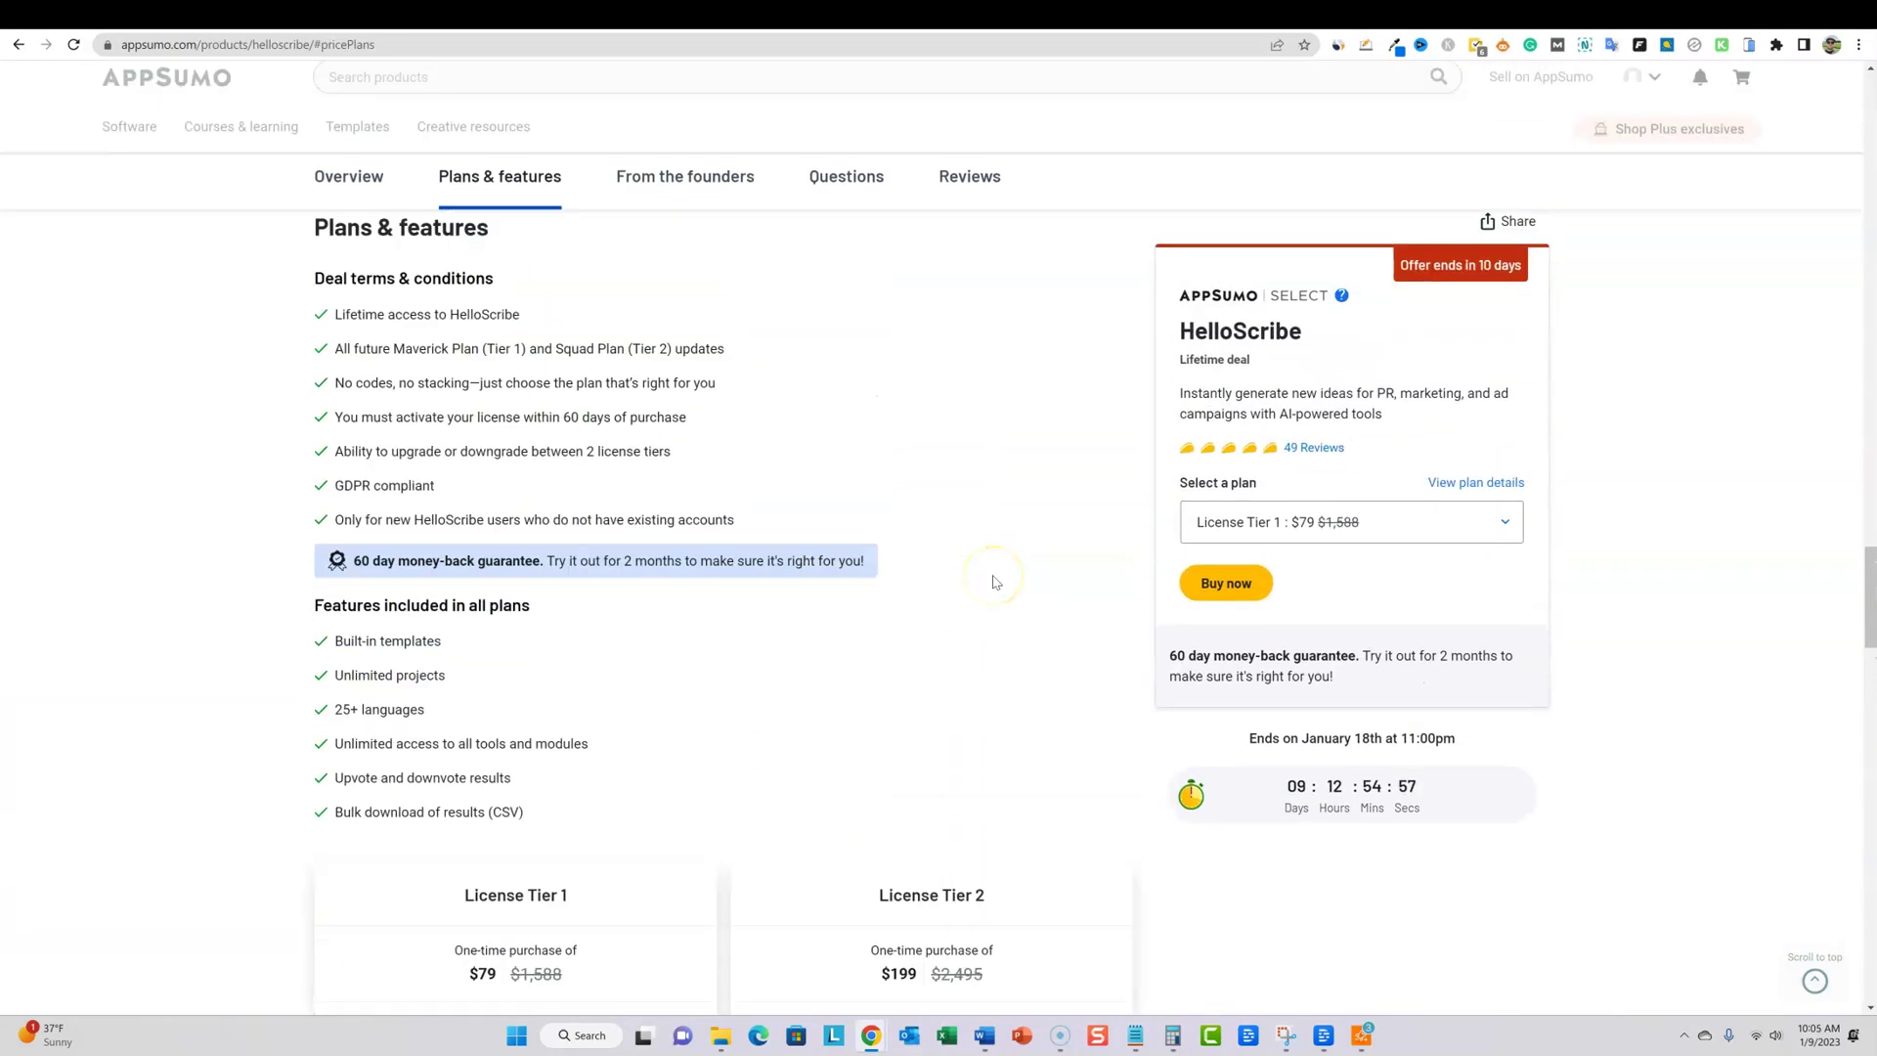
scroll(995, 583, "down", 3)
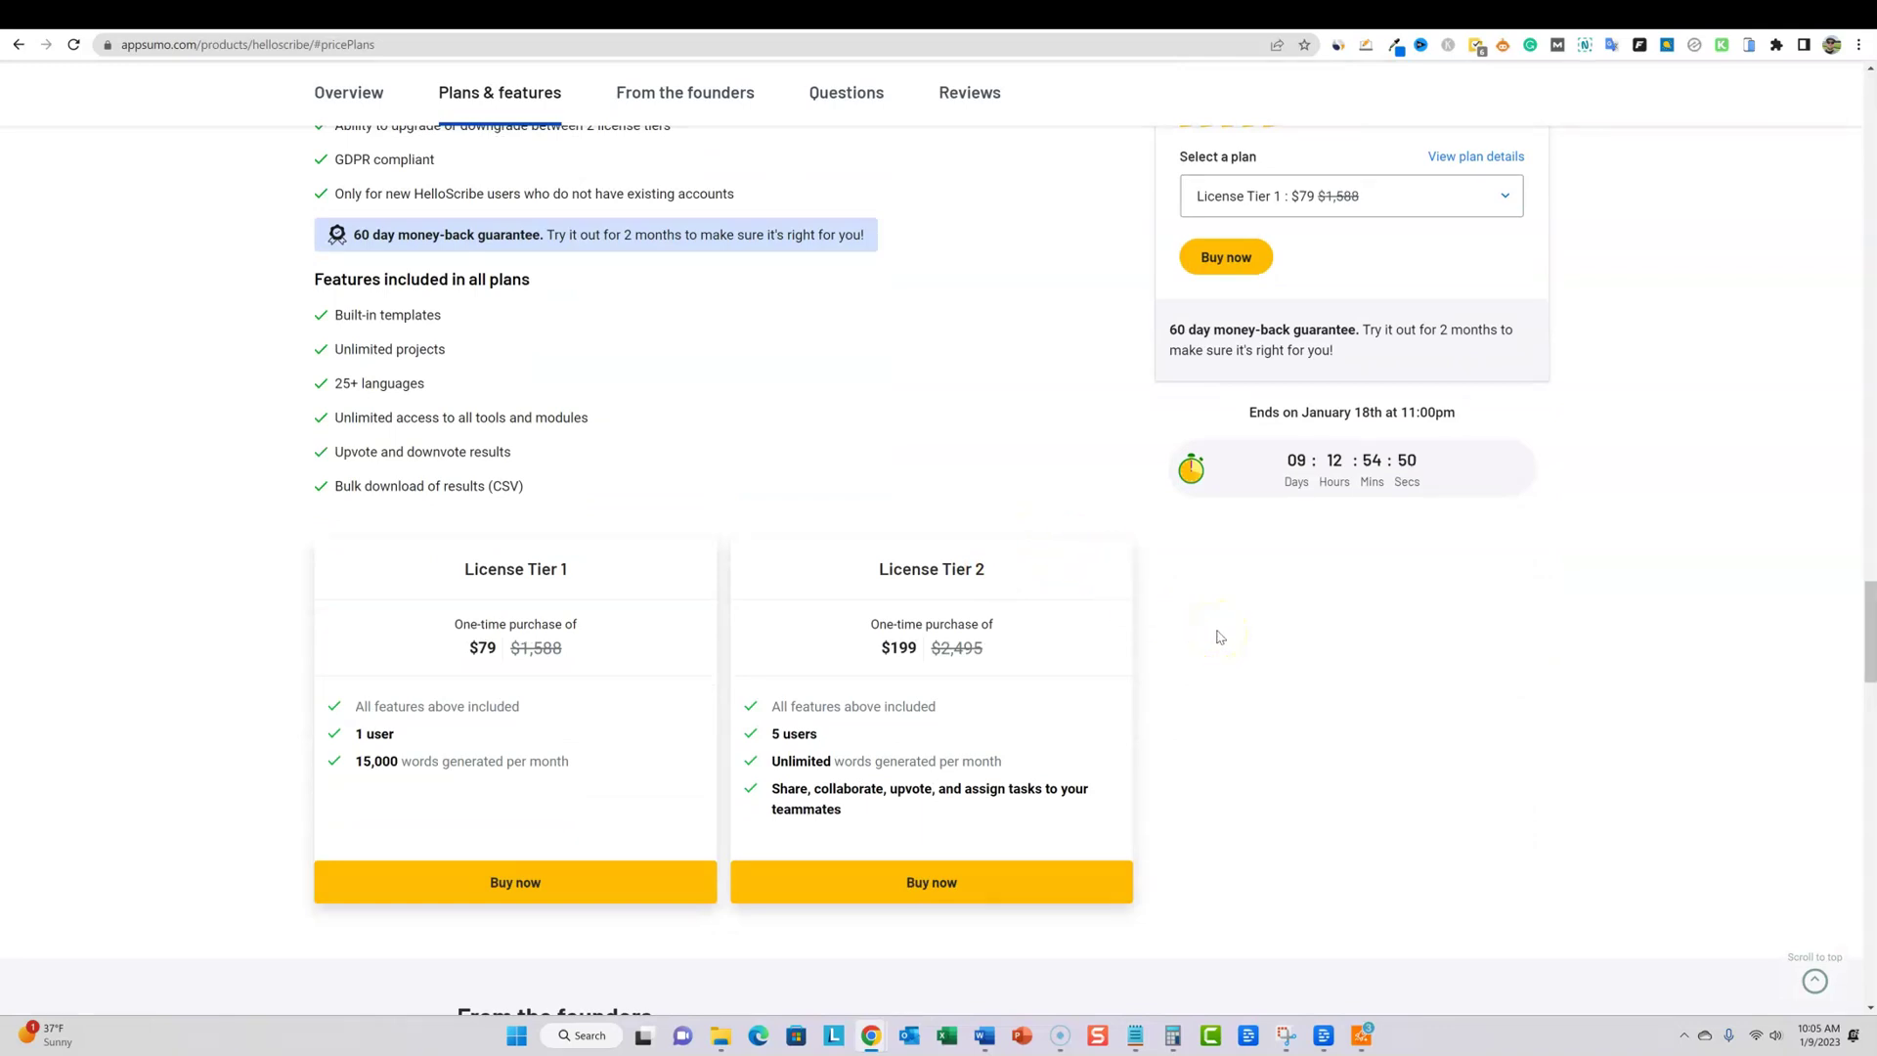
Switch to the HelloScribe Review video page on YouTube and look over its description and first comments
left_click(287, 17)
scroll(427, 598, "down", 2)
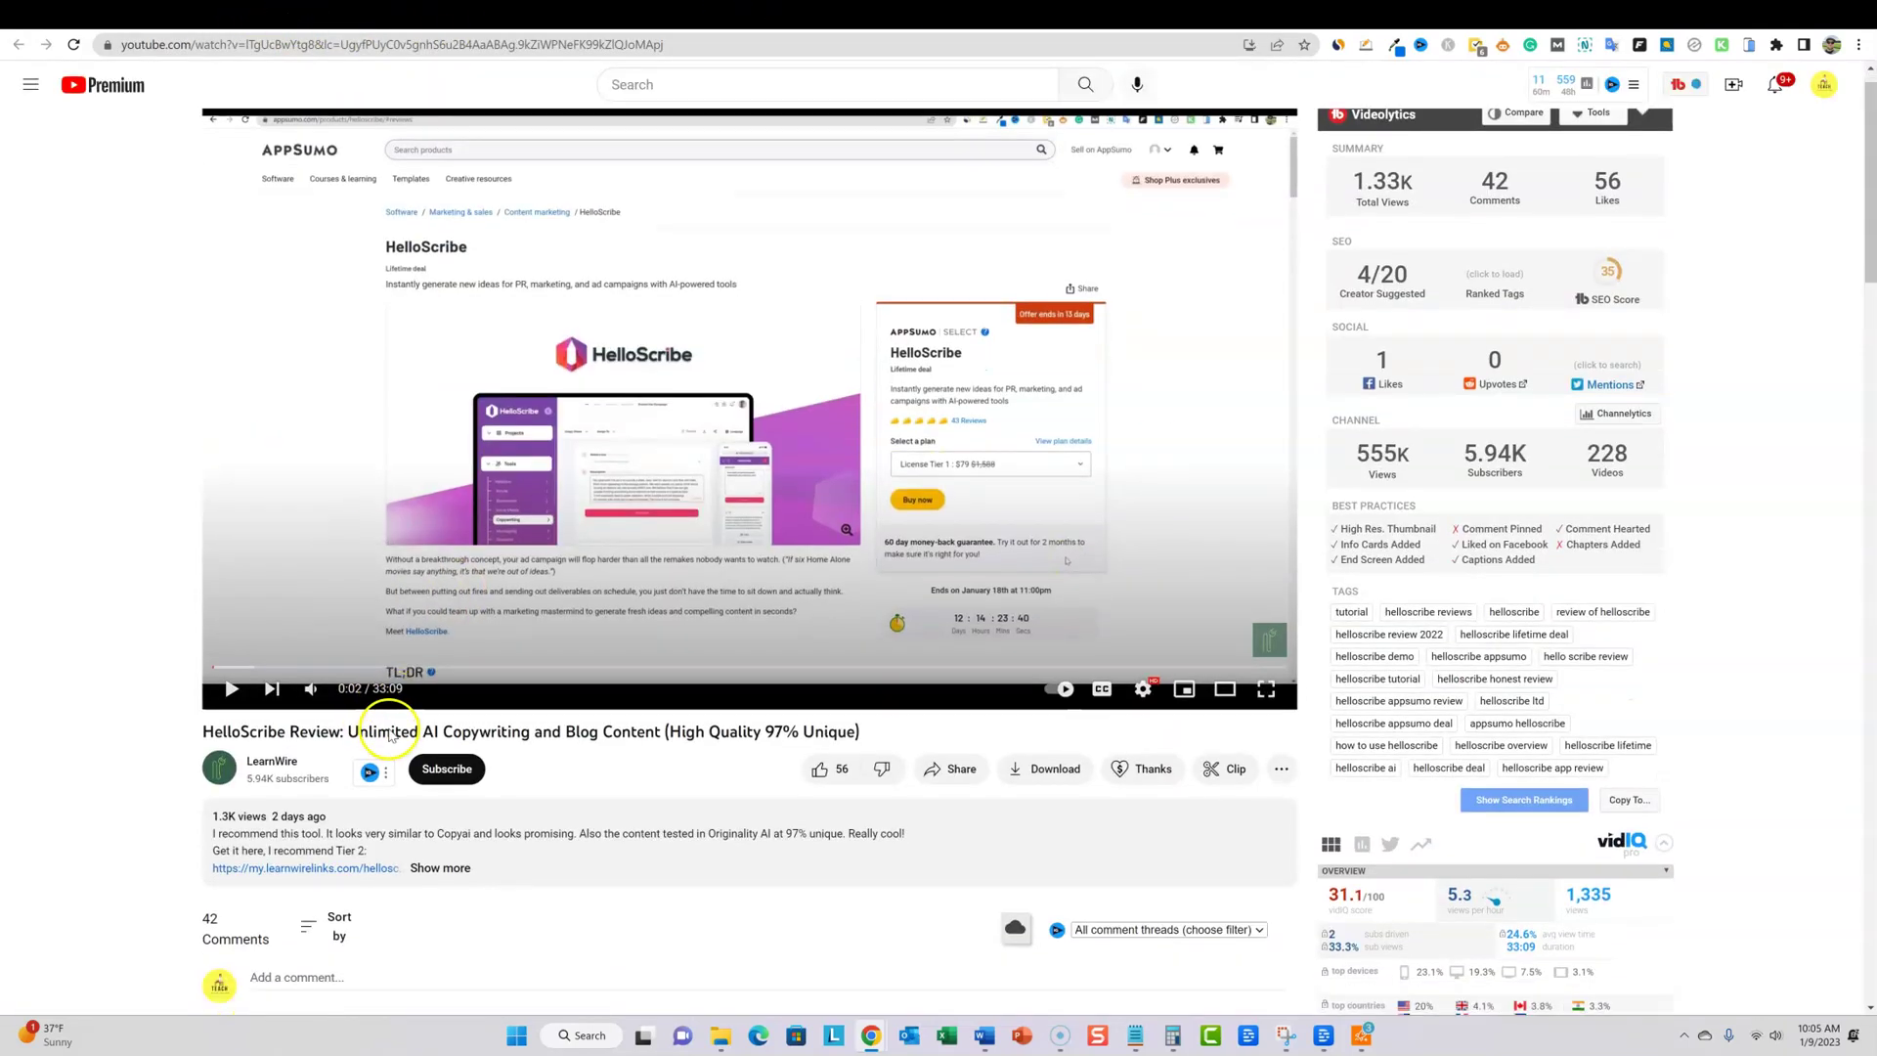
scroll(618, 679, "down", 6)
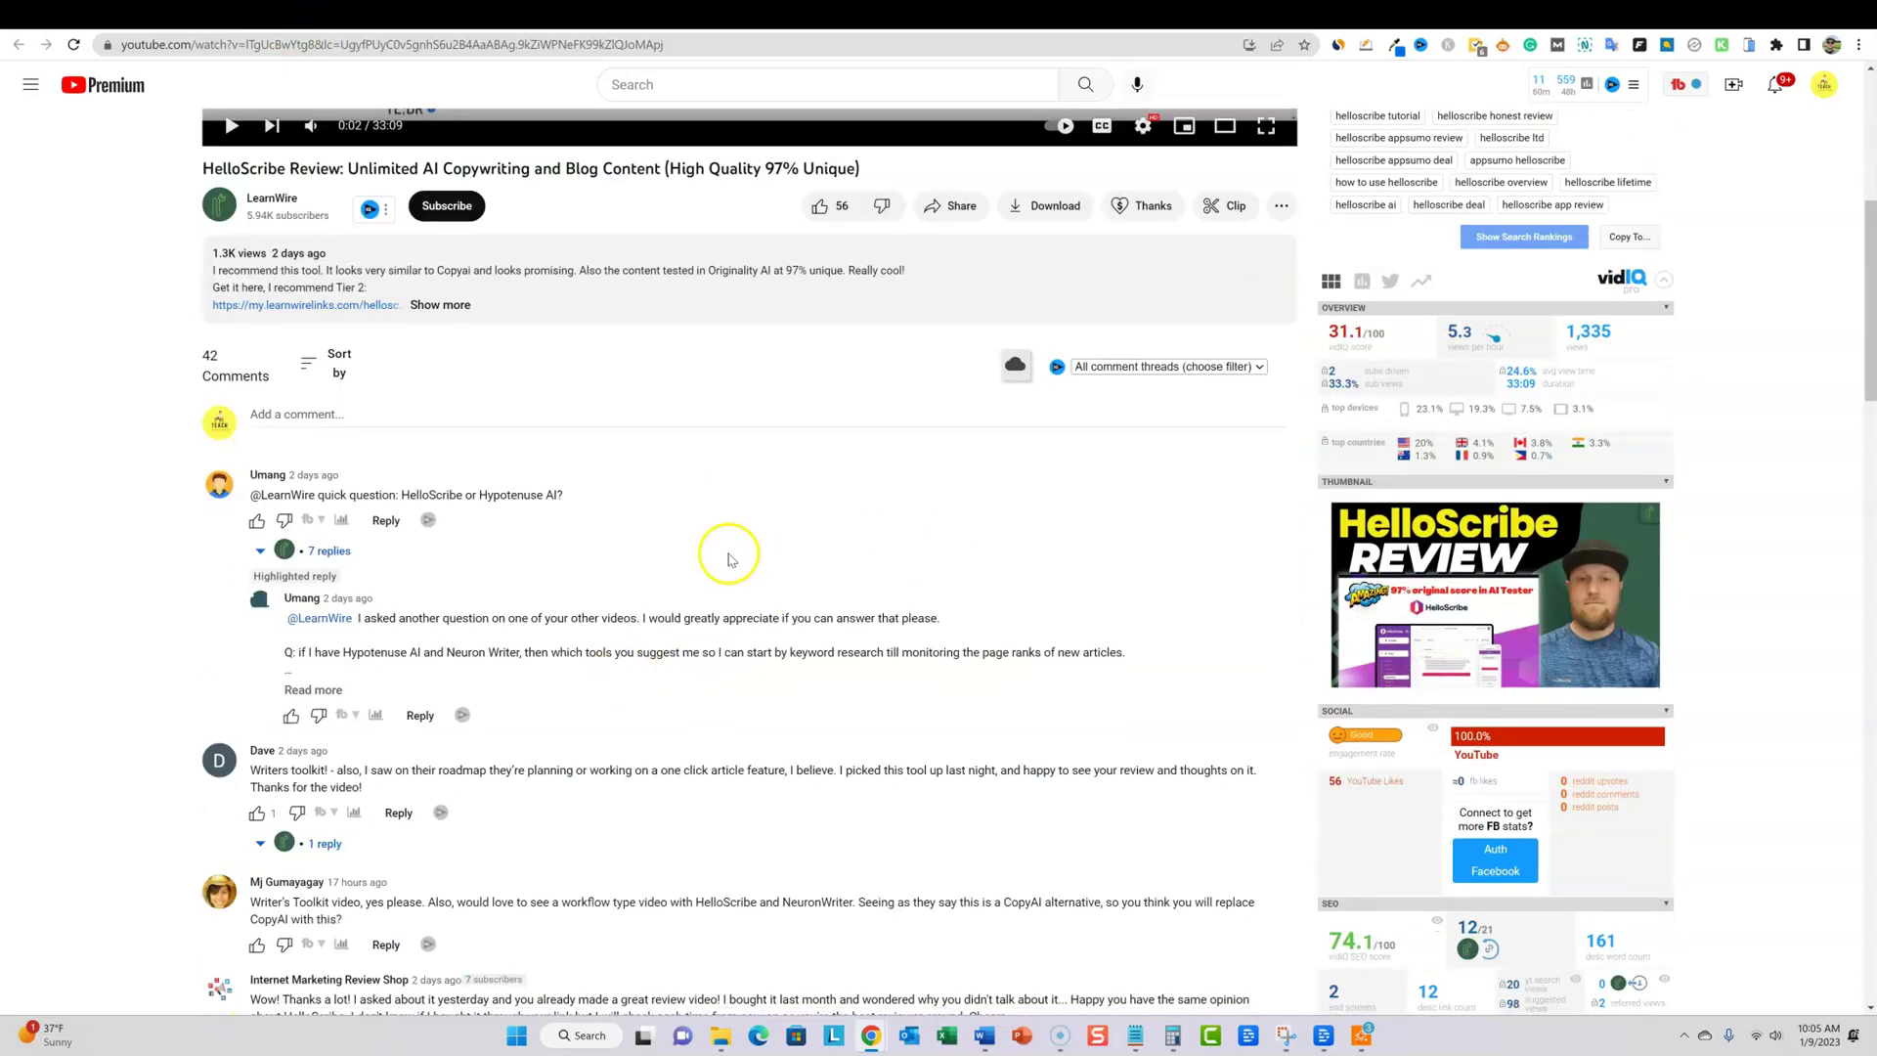
scroll(804, 563, "down", 1)
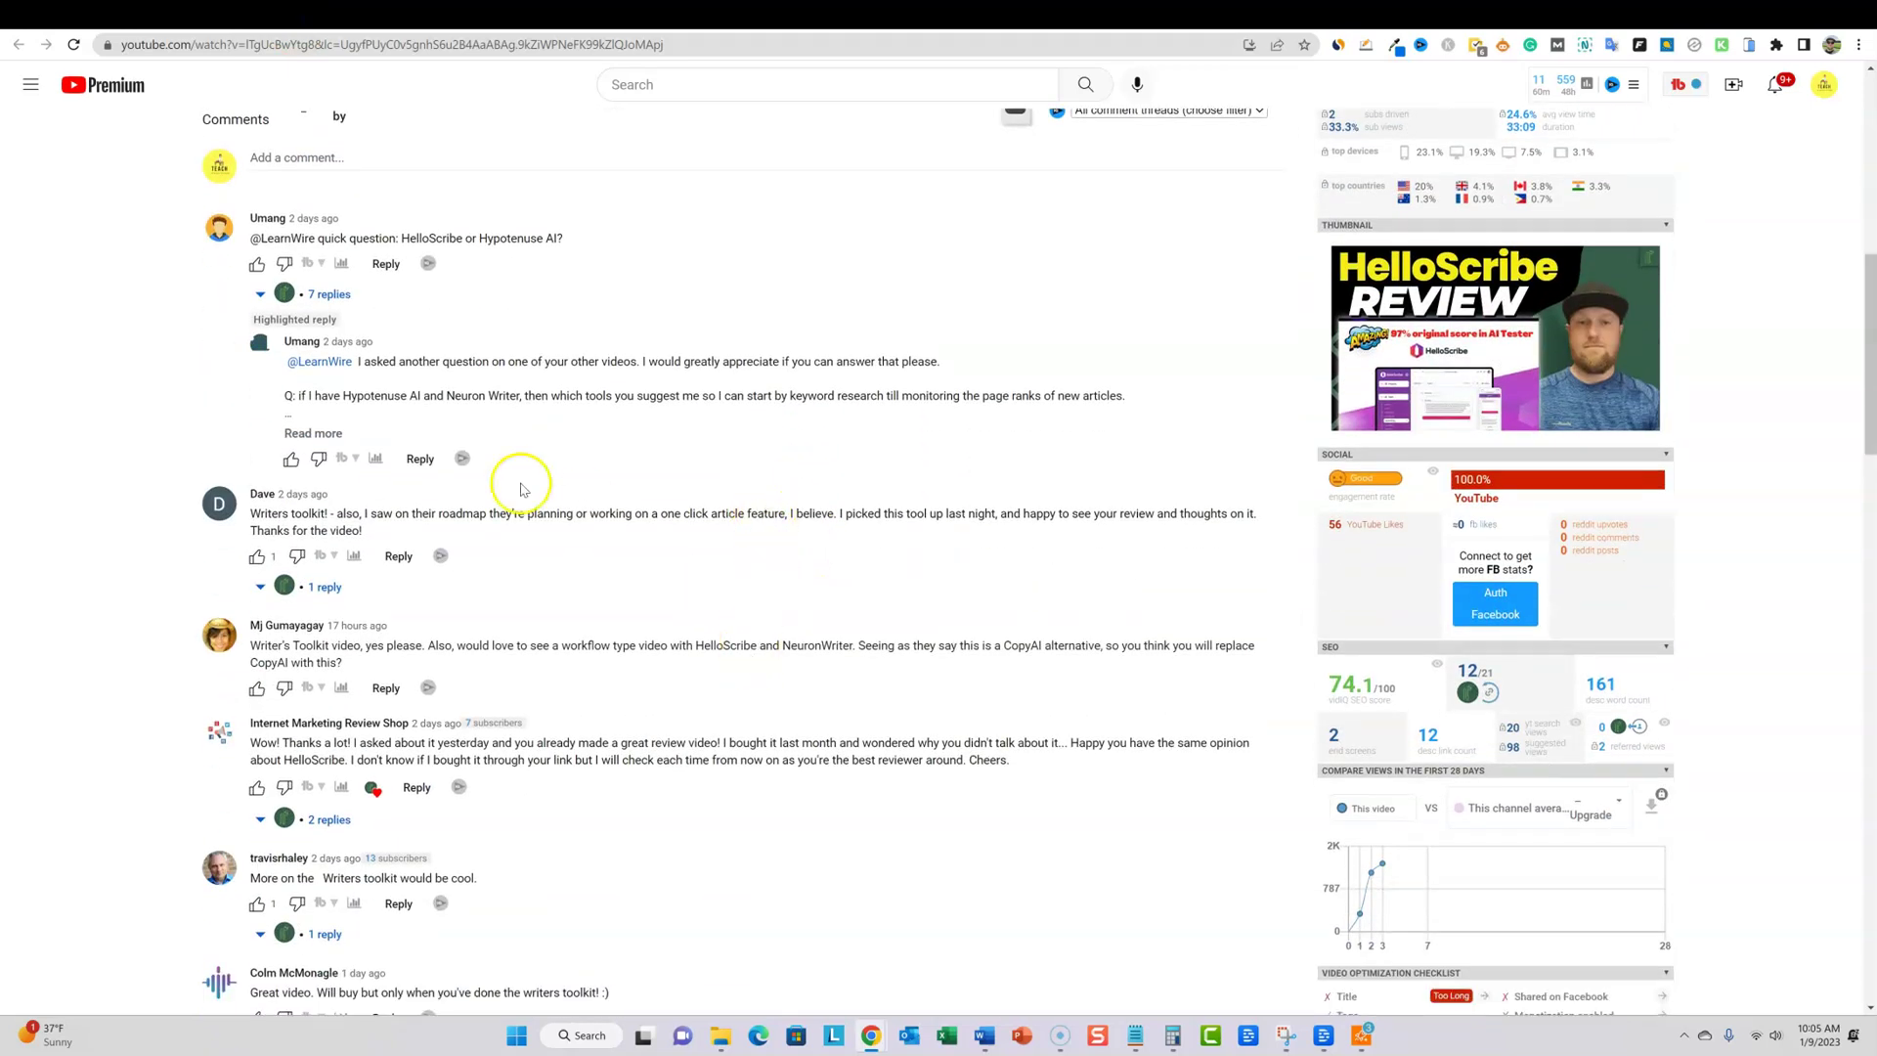
scroll(723, 264, "up", 4)
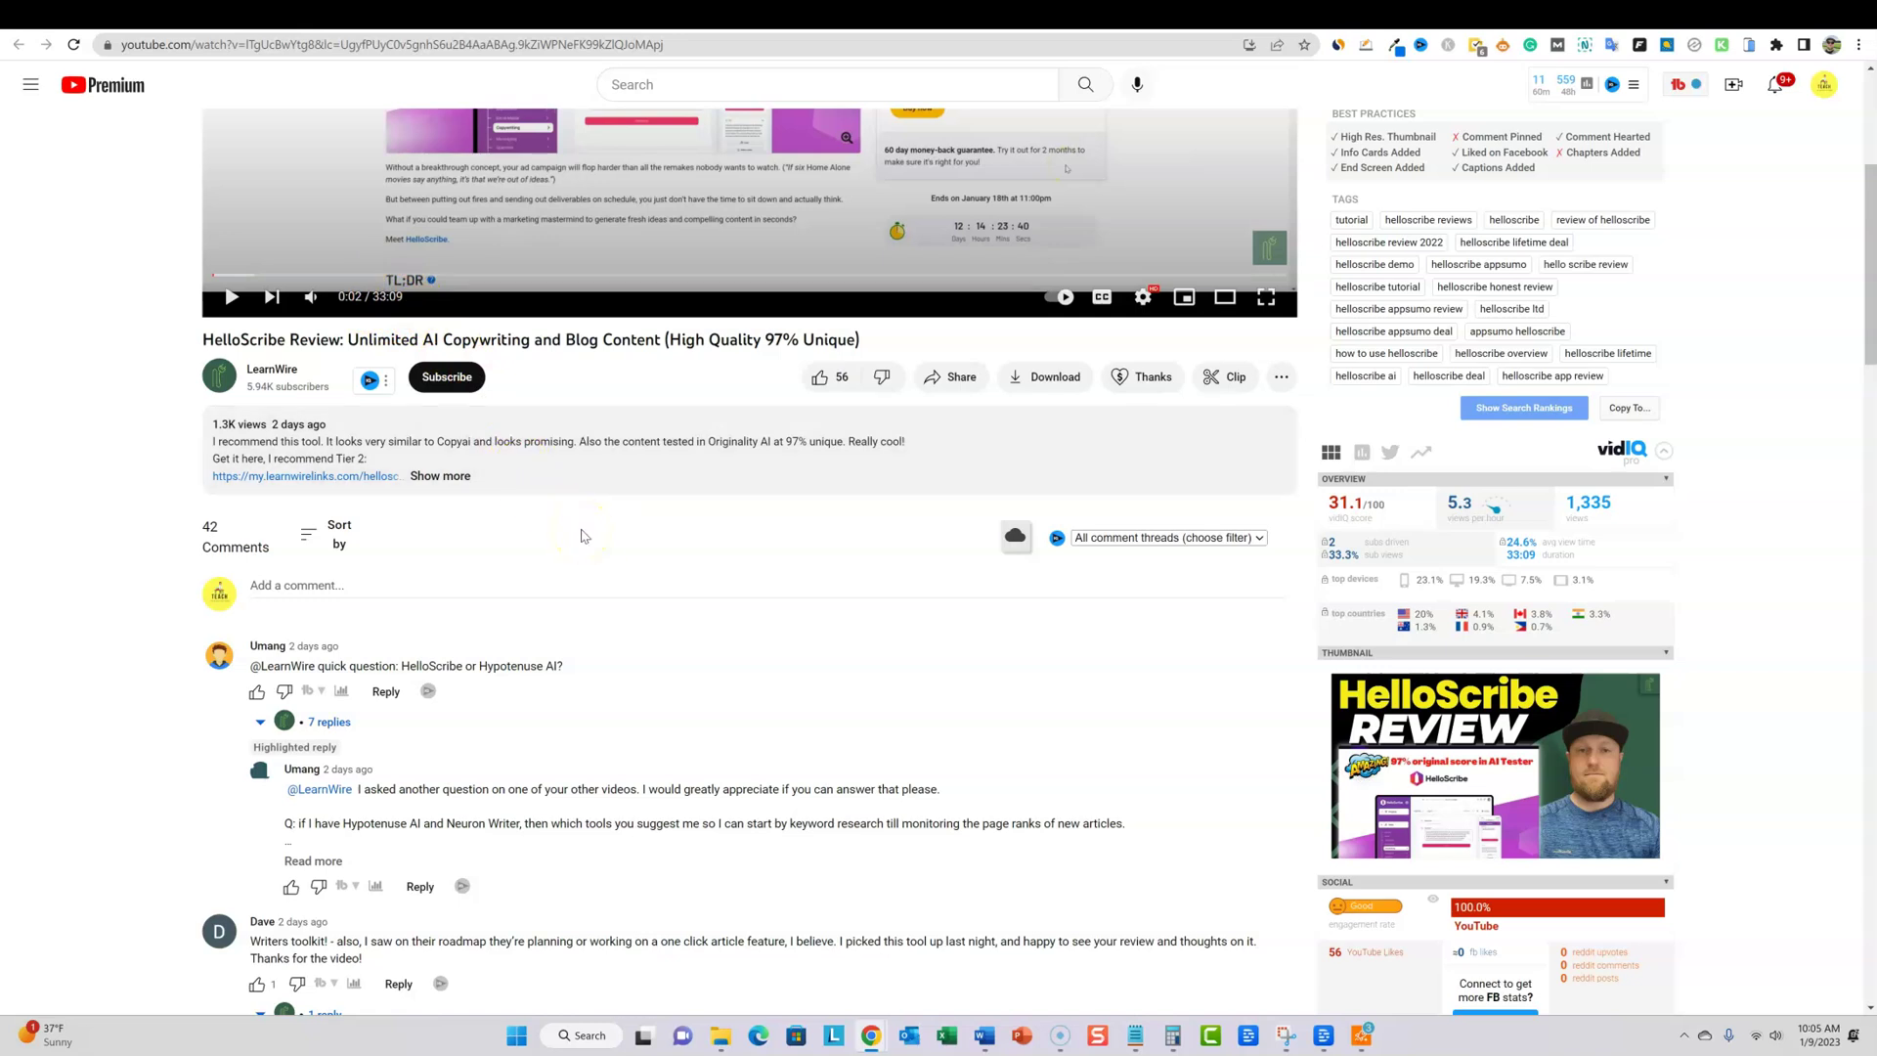
scroll(564, 644, "up", 1)
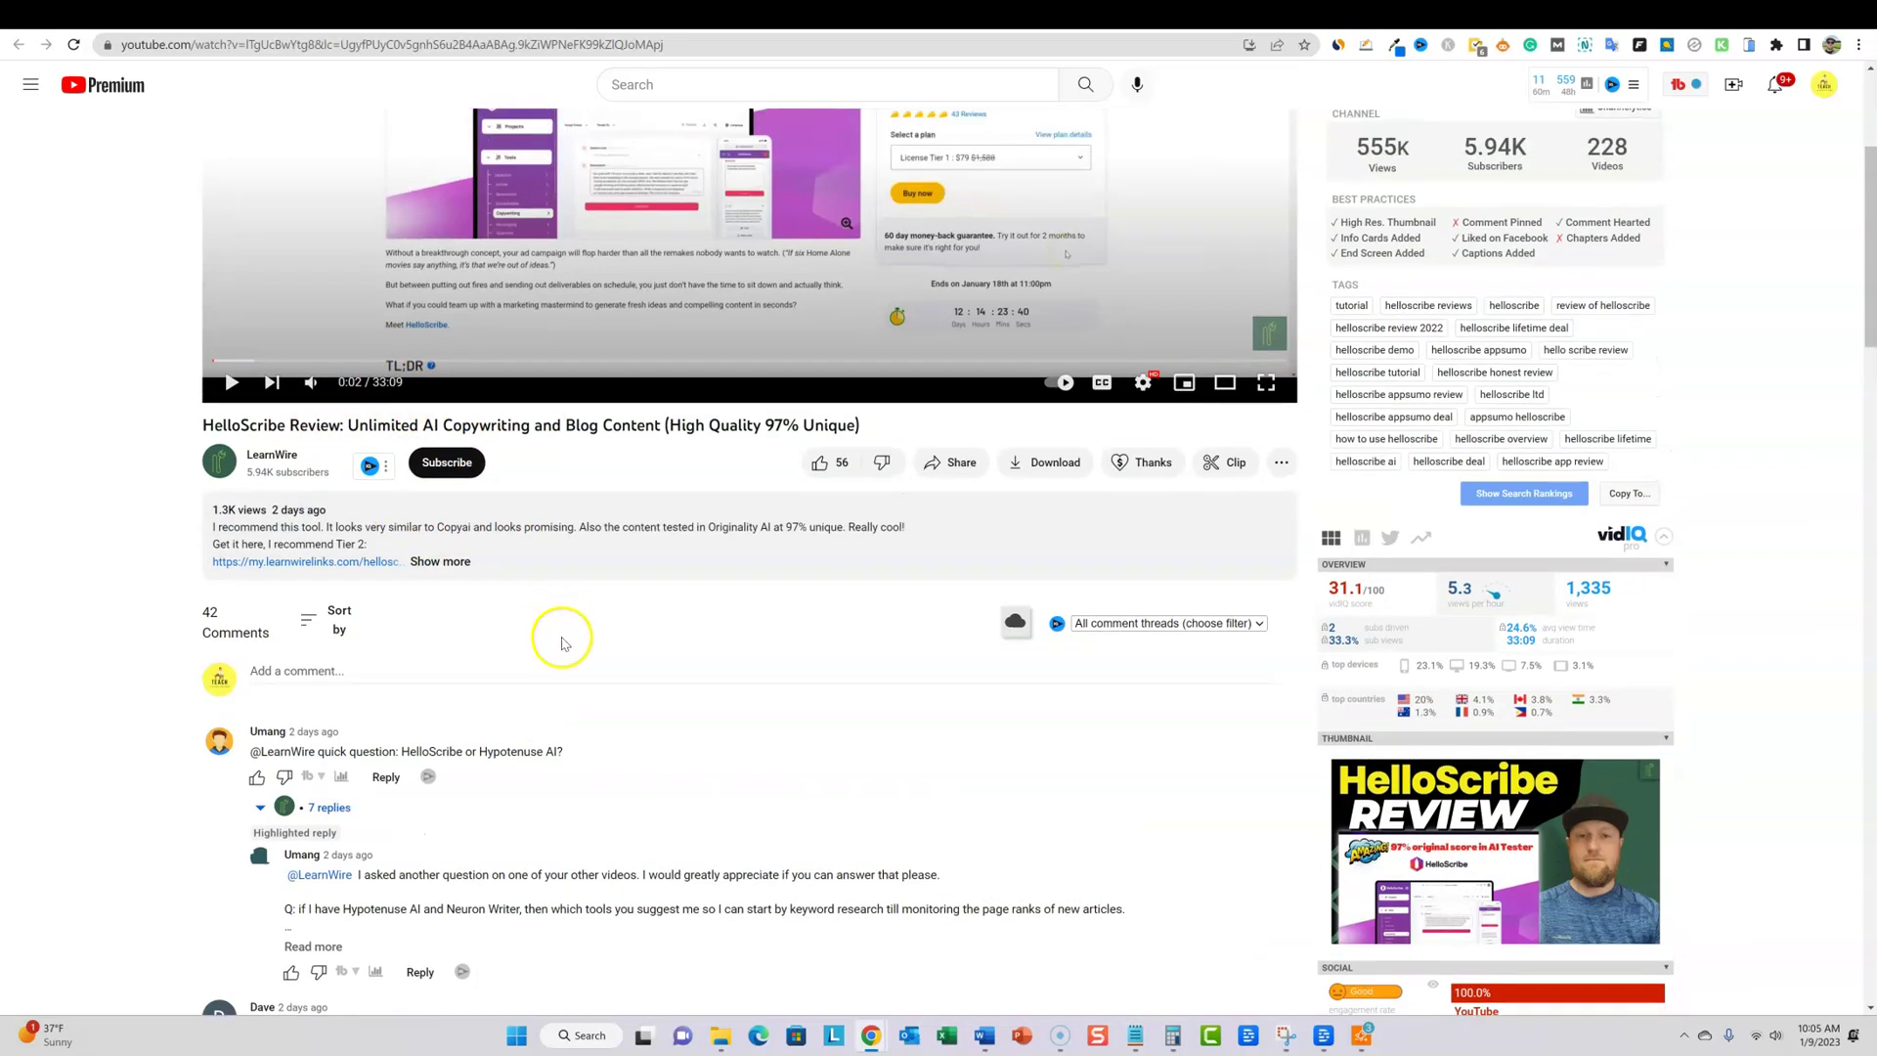
Read through the whole comment list of the HelloScribe review video for viewers' opinions and Writers Toolkit requests
scroll(562, 642, "down", 3)
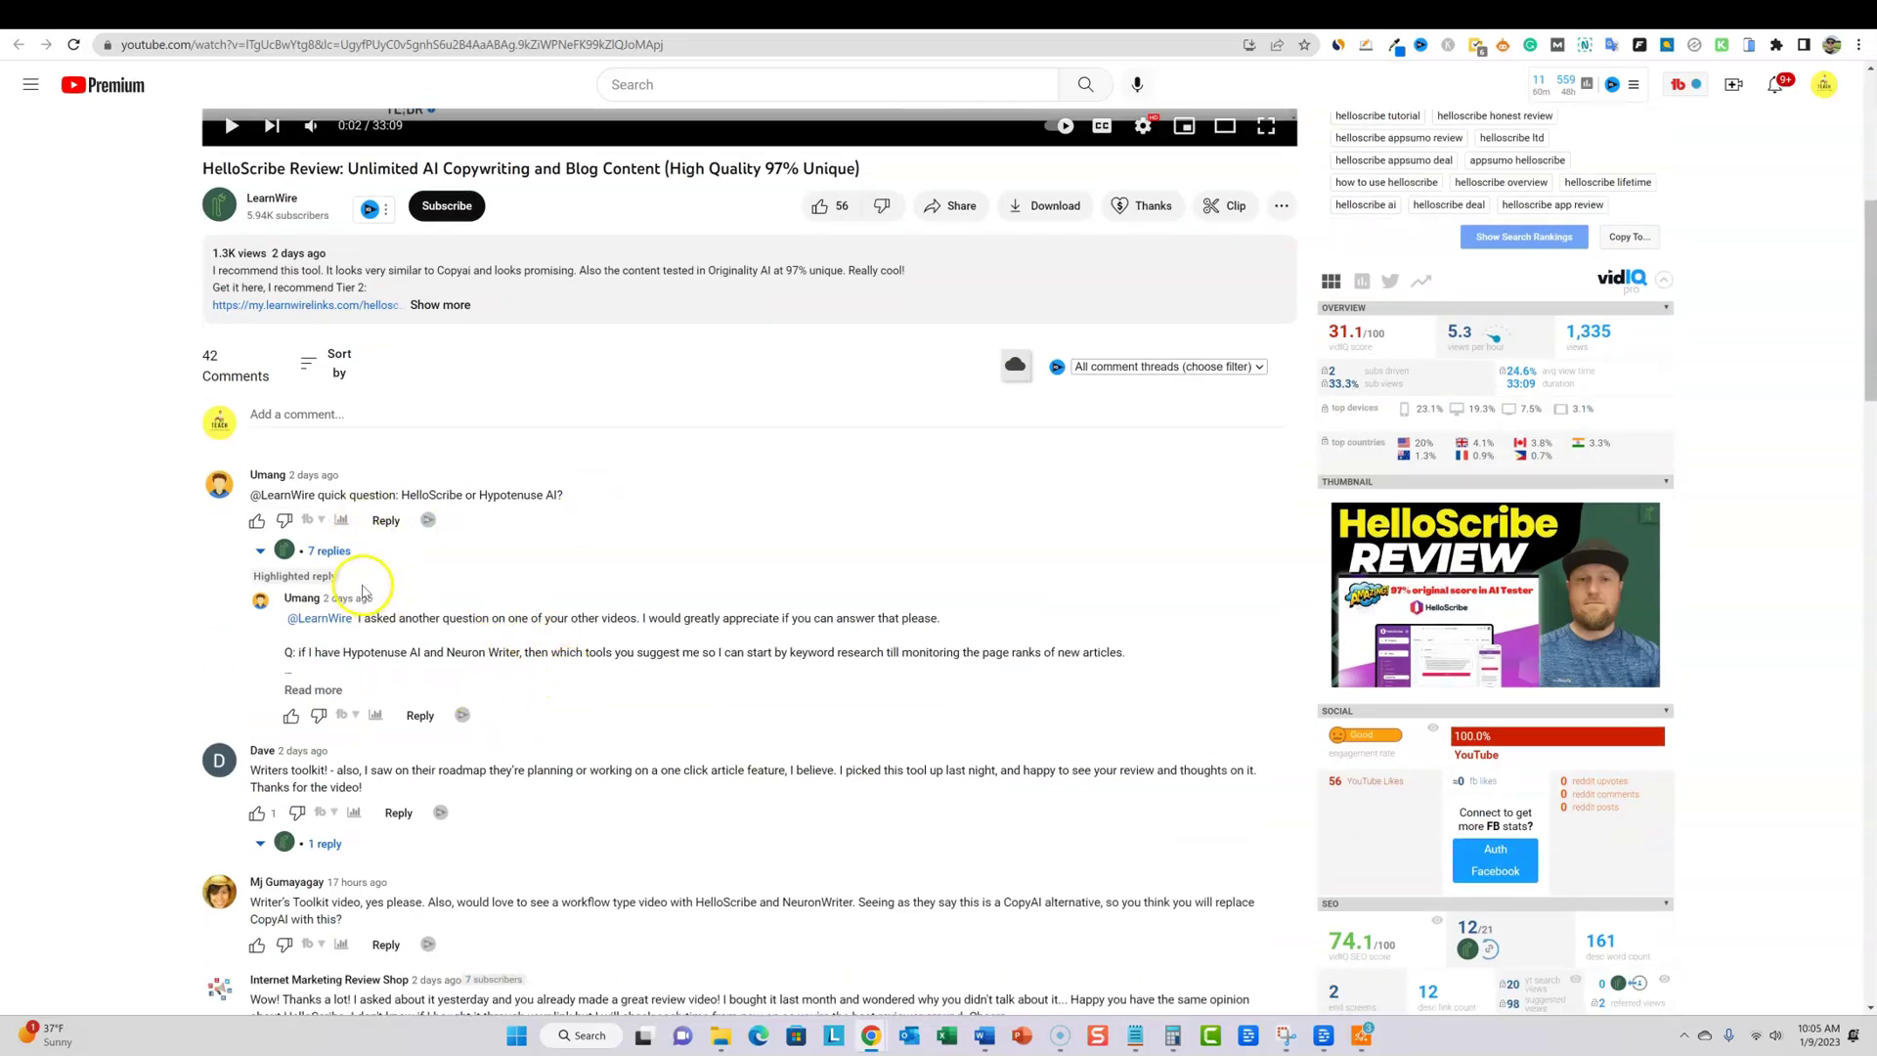
scroll(549, 638, "down", 2)
scroll(591, 621, "up", 1)
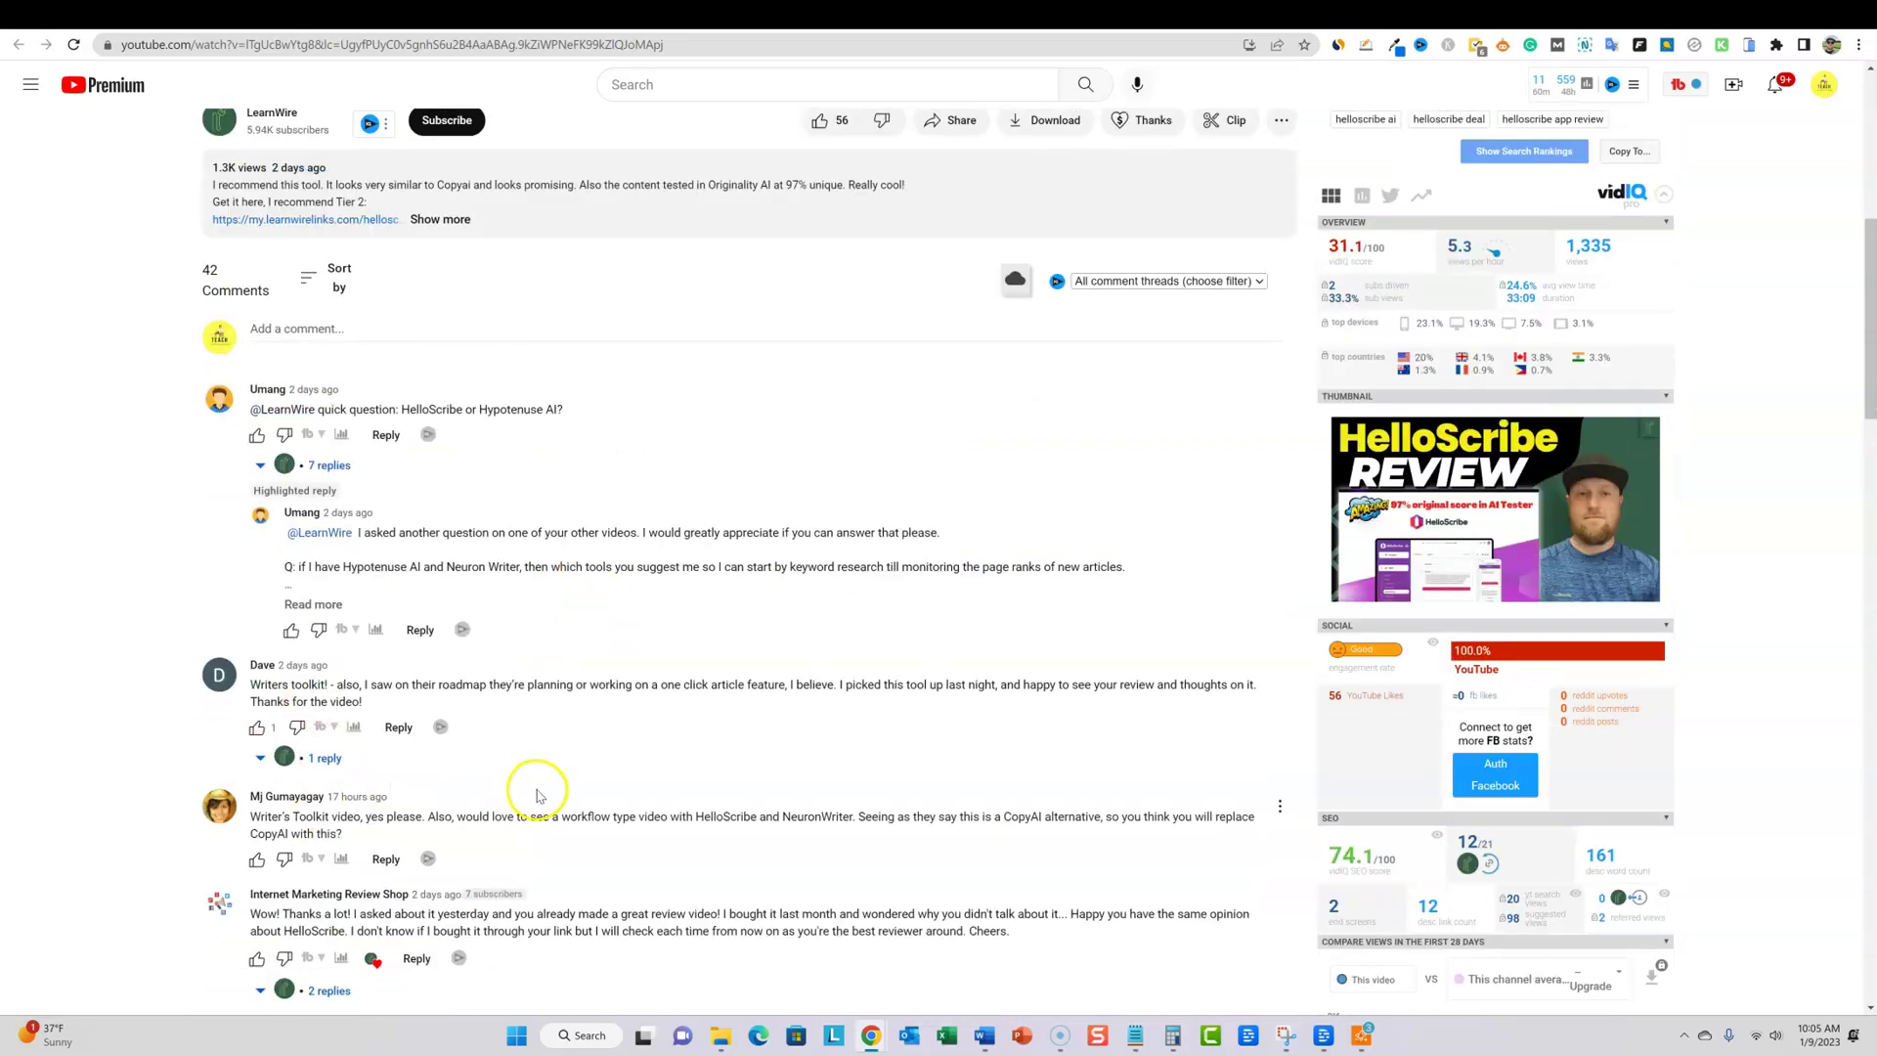
scroll(649, 766, "down", 4)
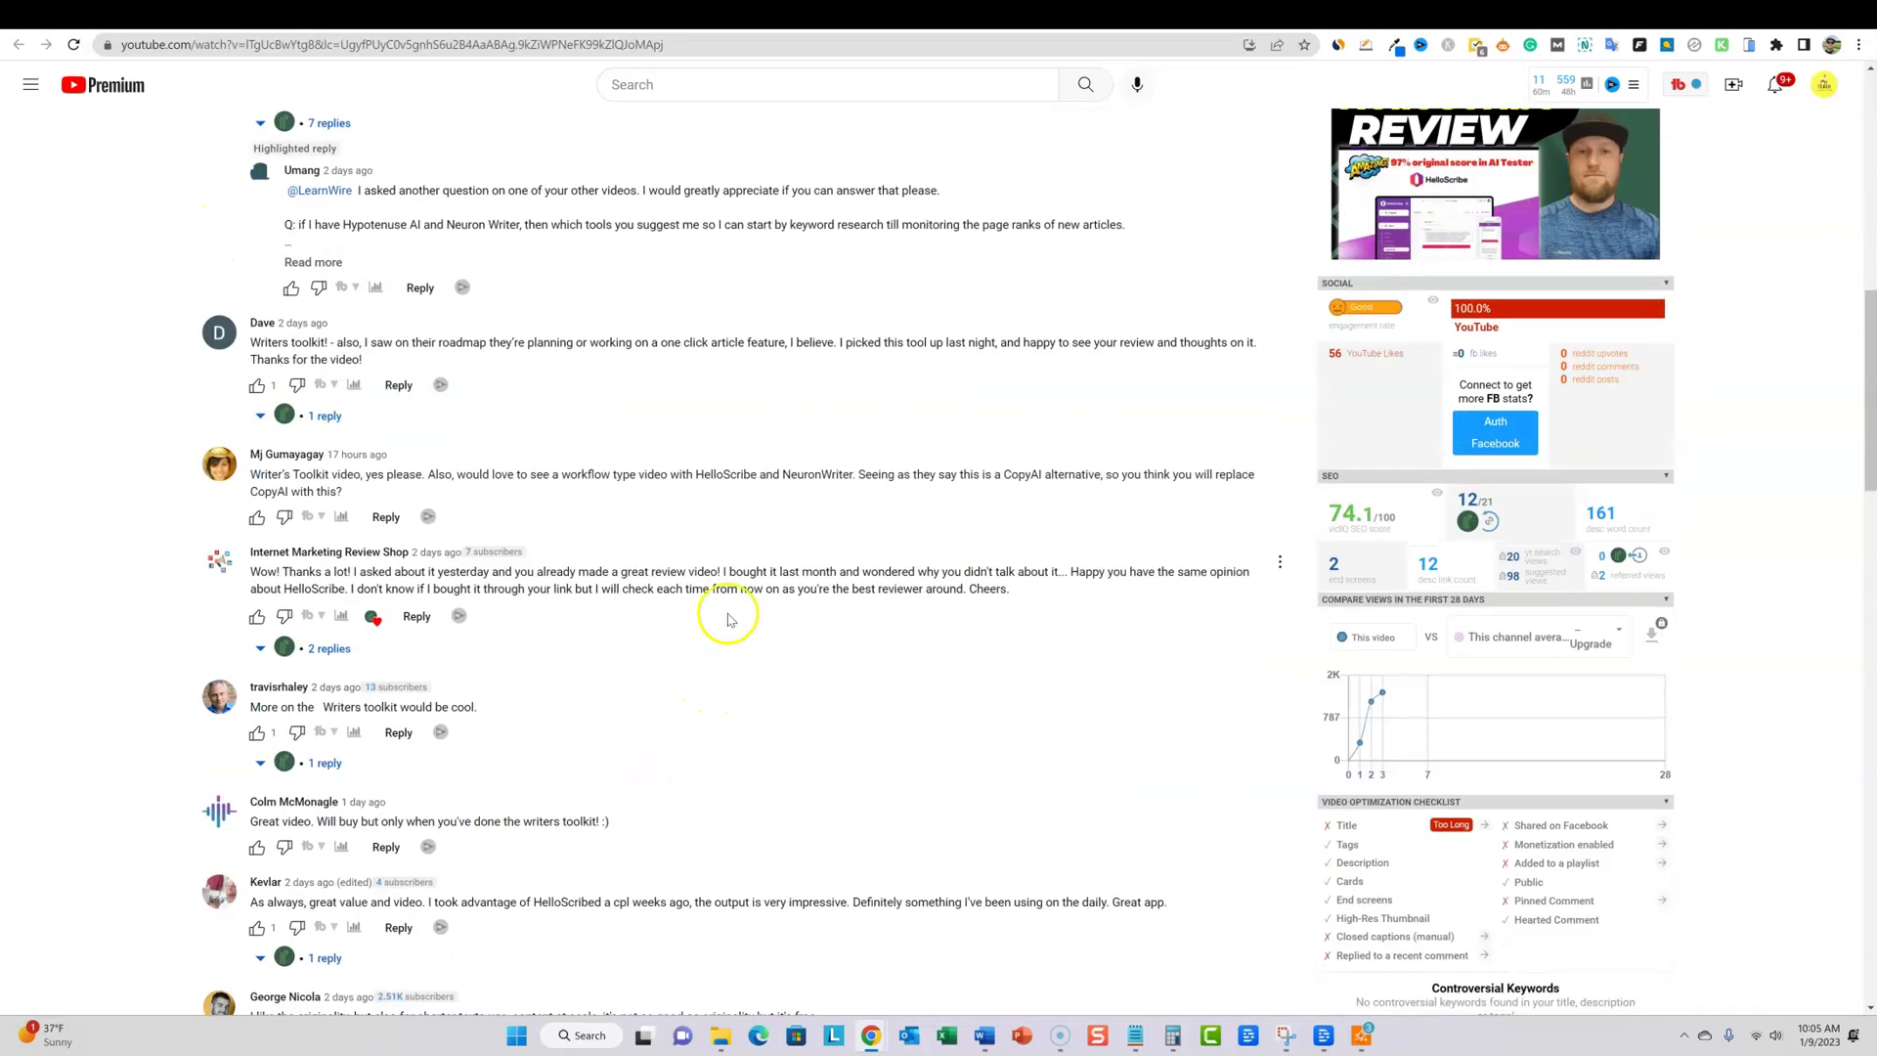
scroll(737, 419, "up", 6)
scroll(737, 418, "down", 5)
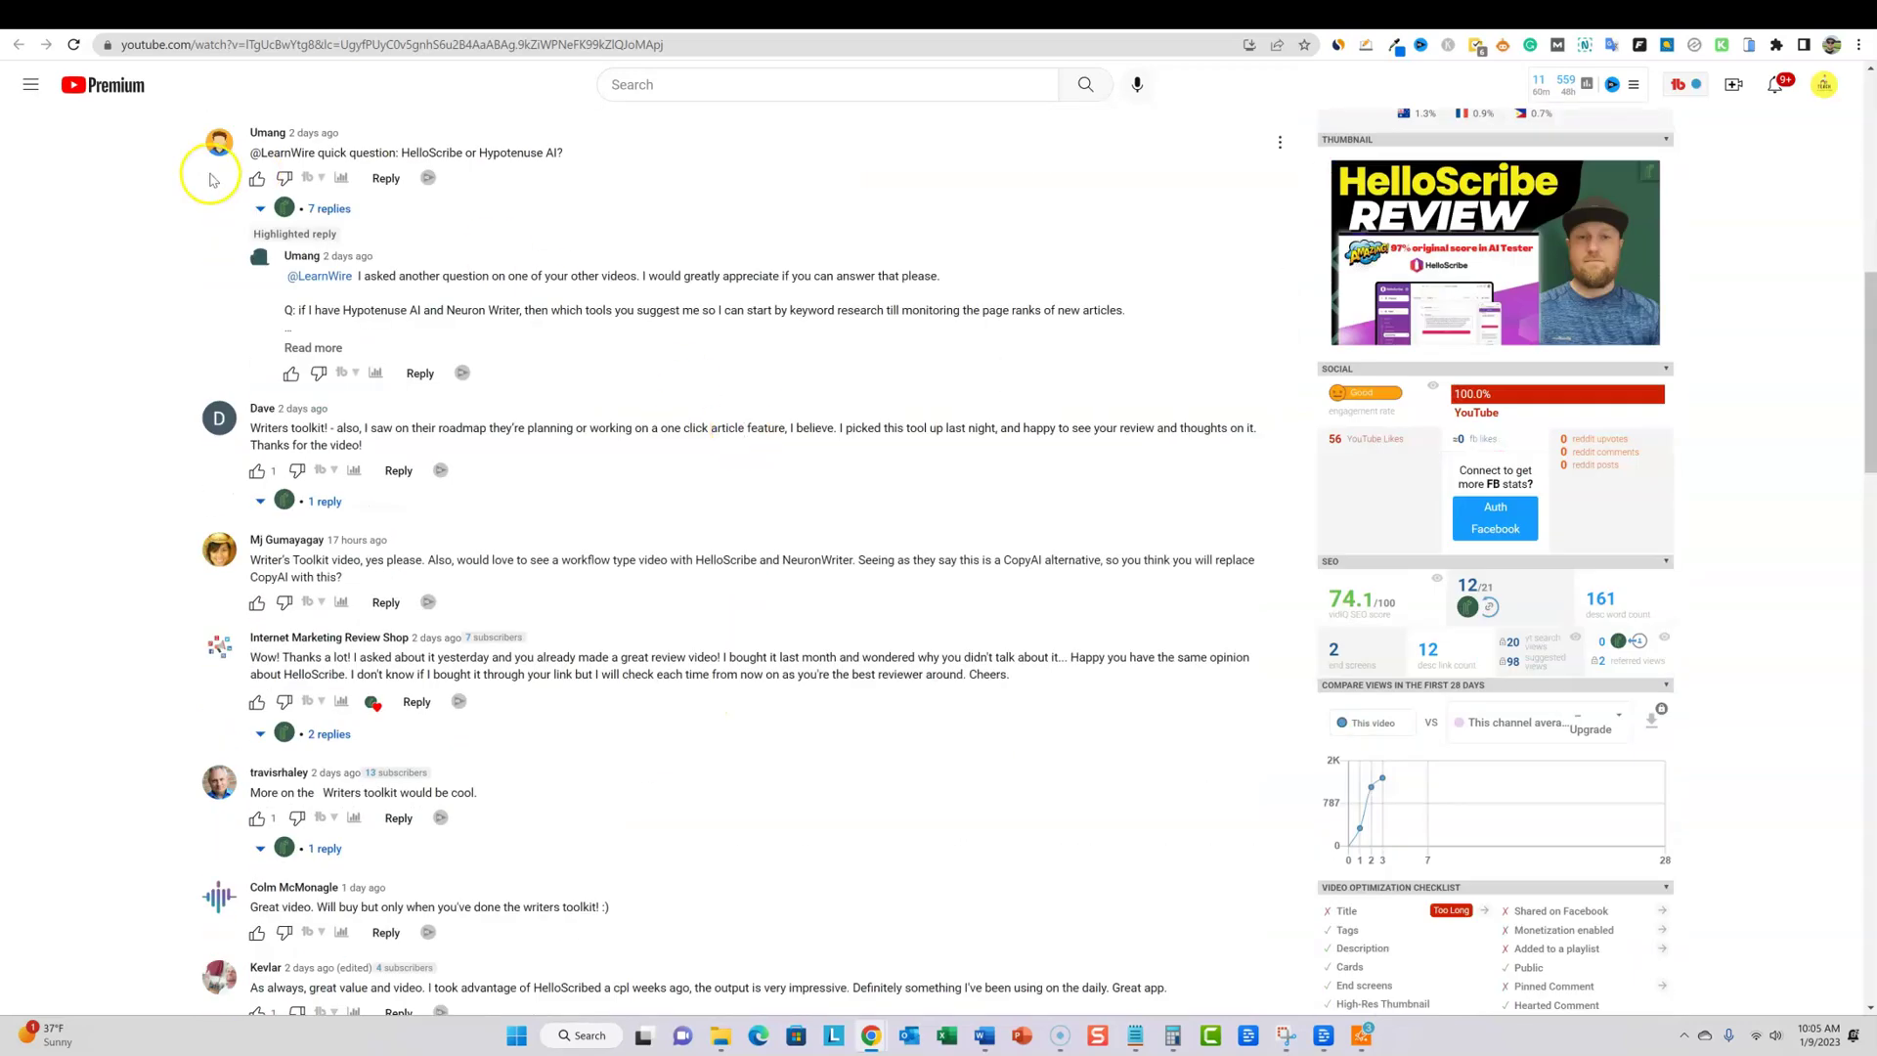
scroll(309, 416, "down", 10)
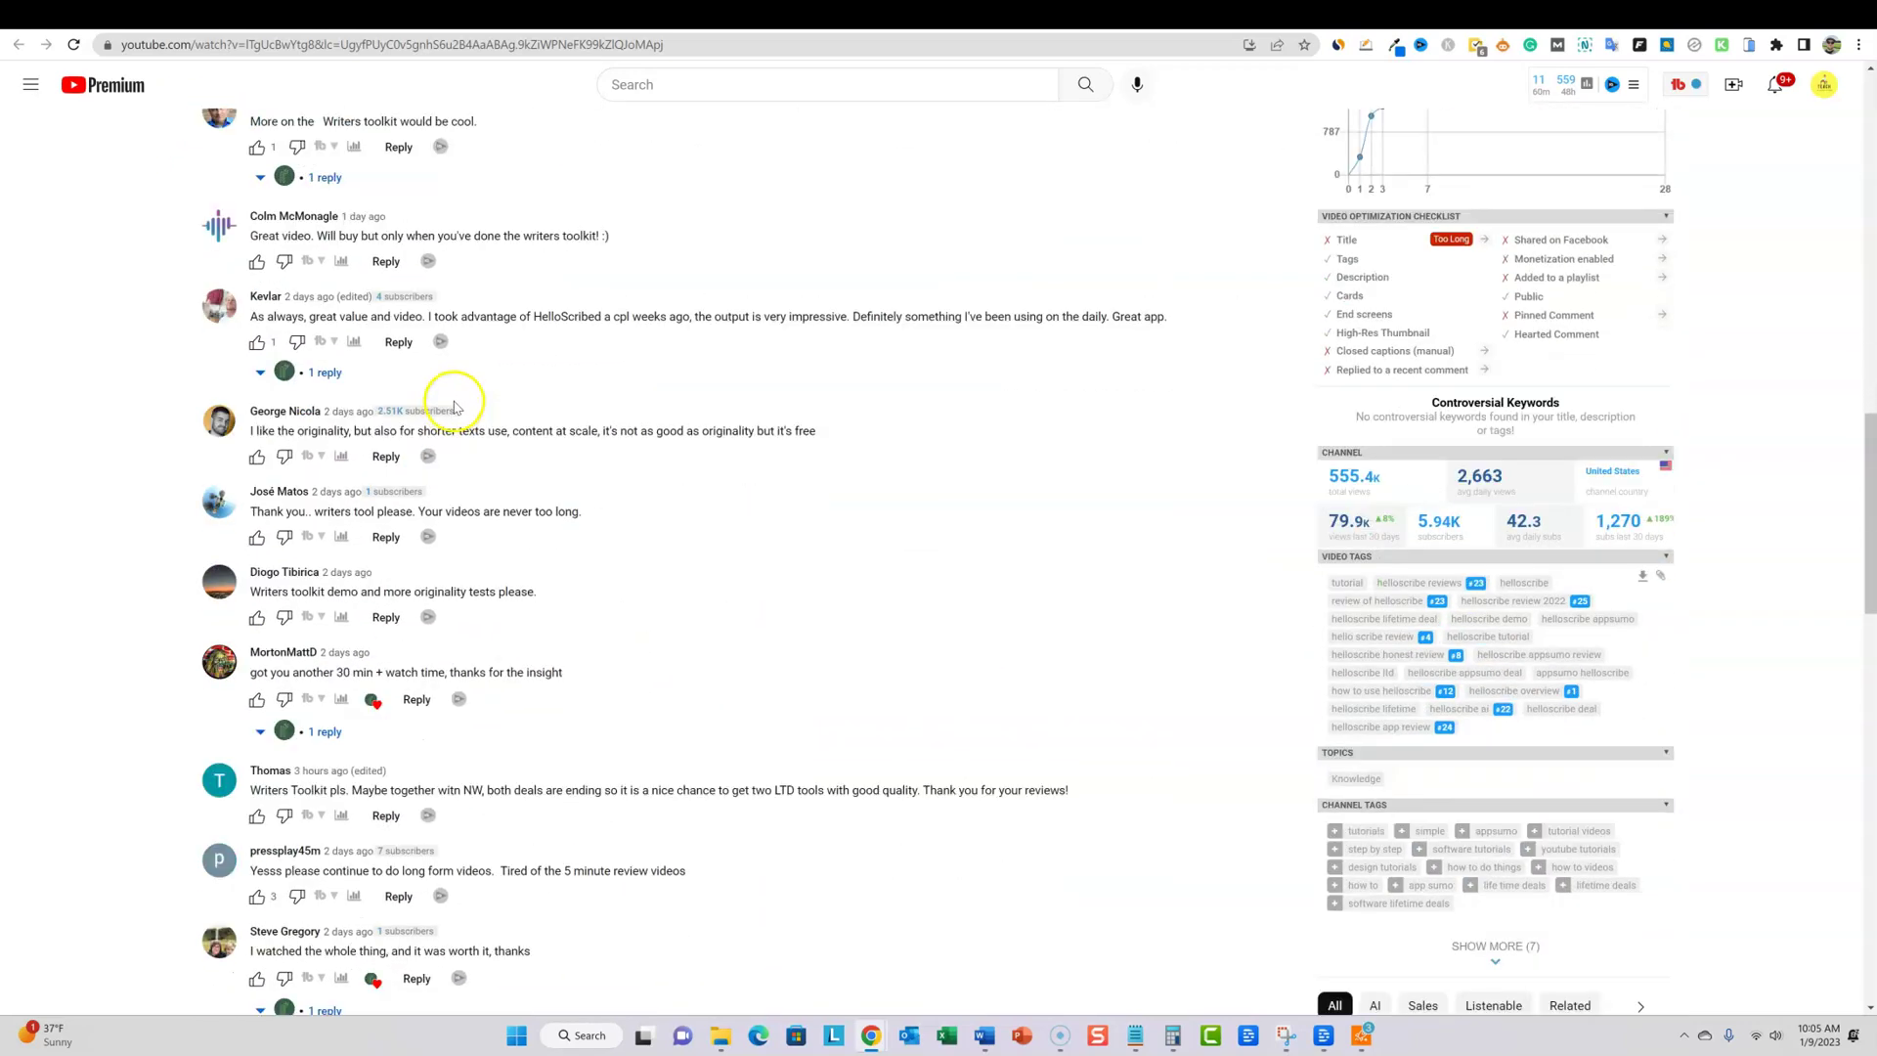
scroll(460, 399, "down", 1)
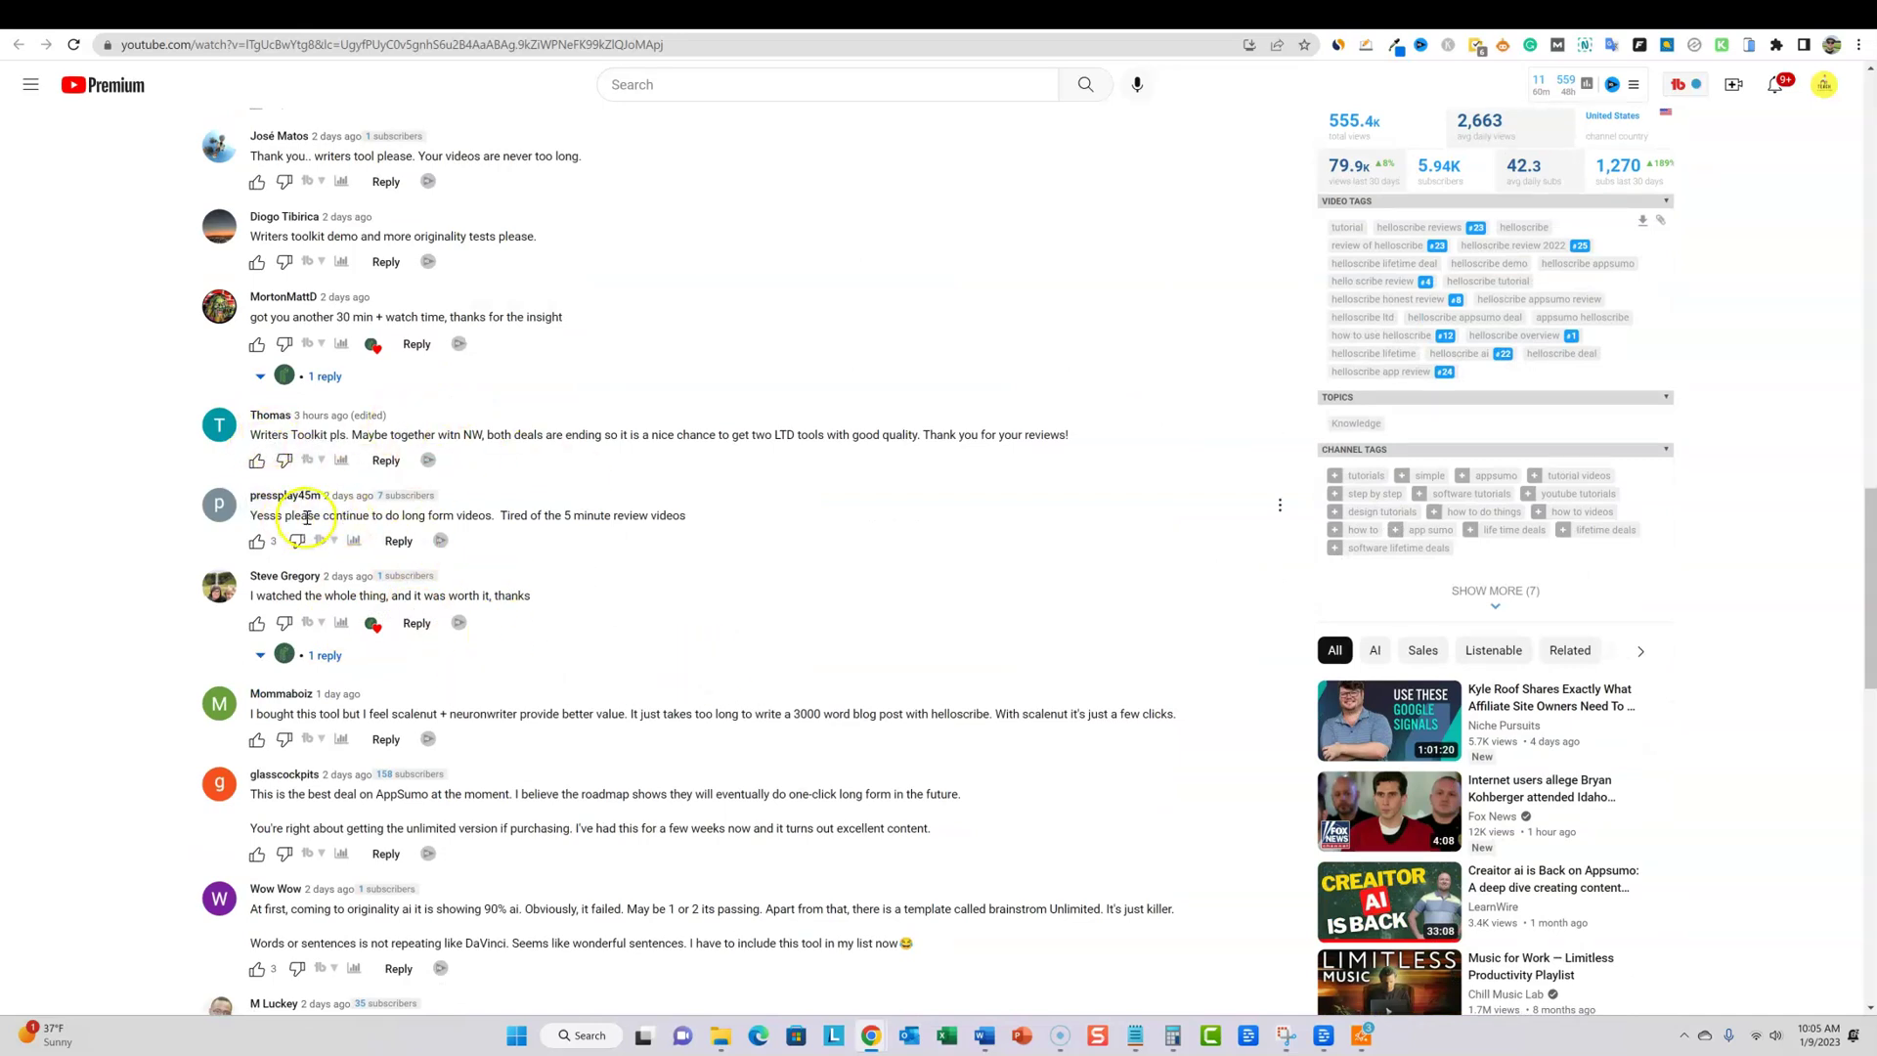
scroll(431, 366, "up", 2)
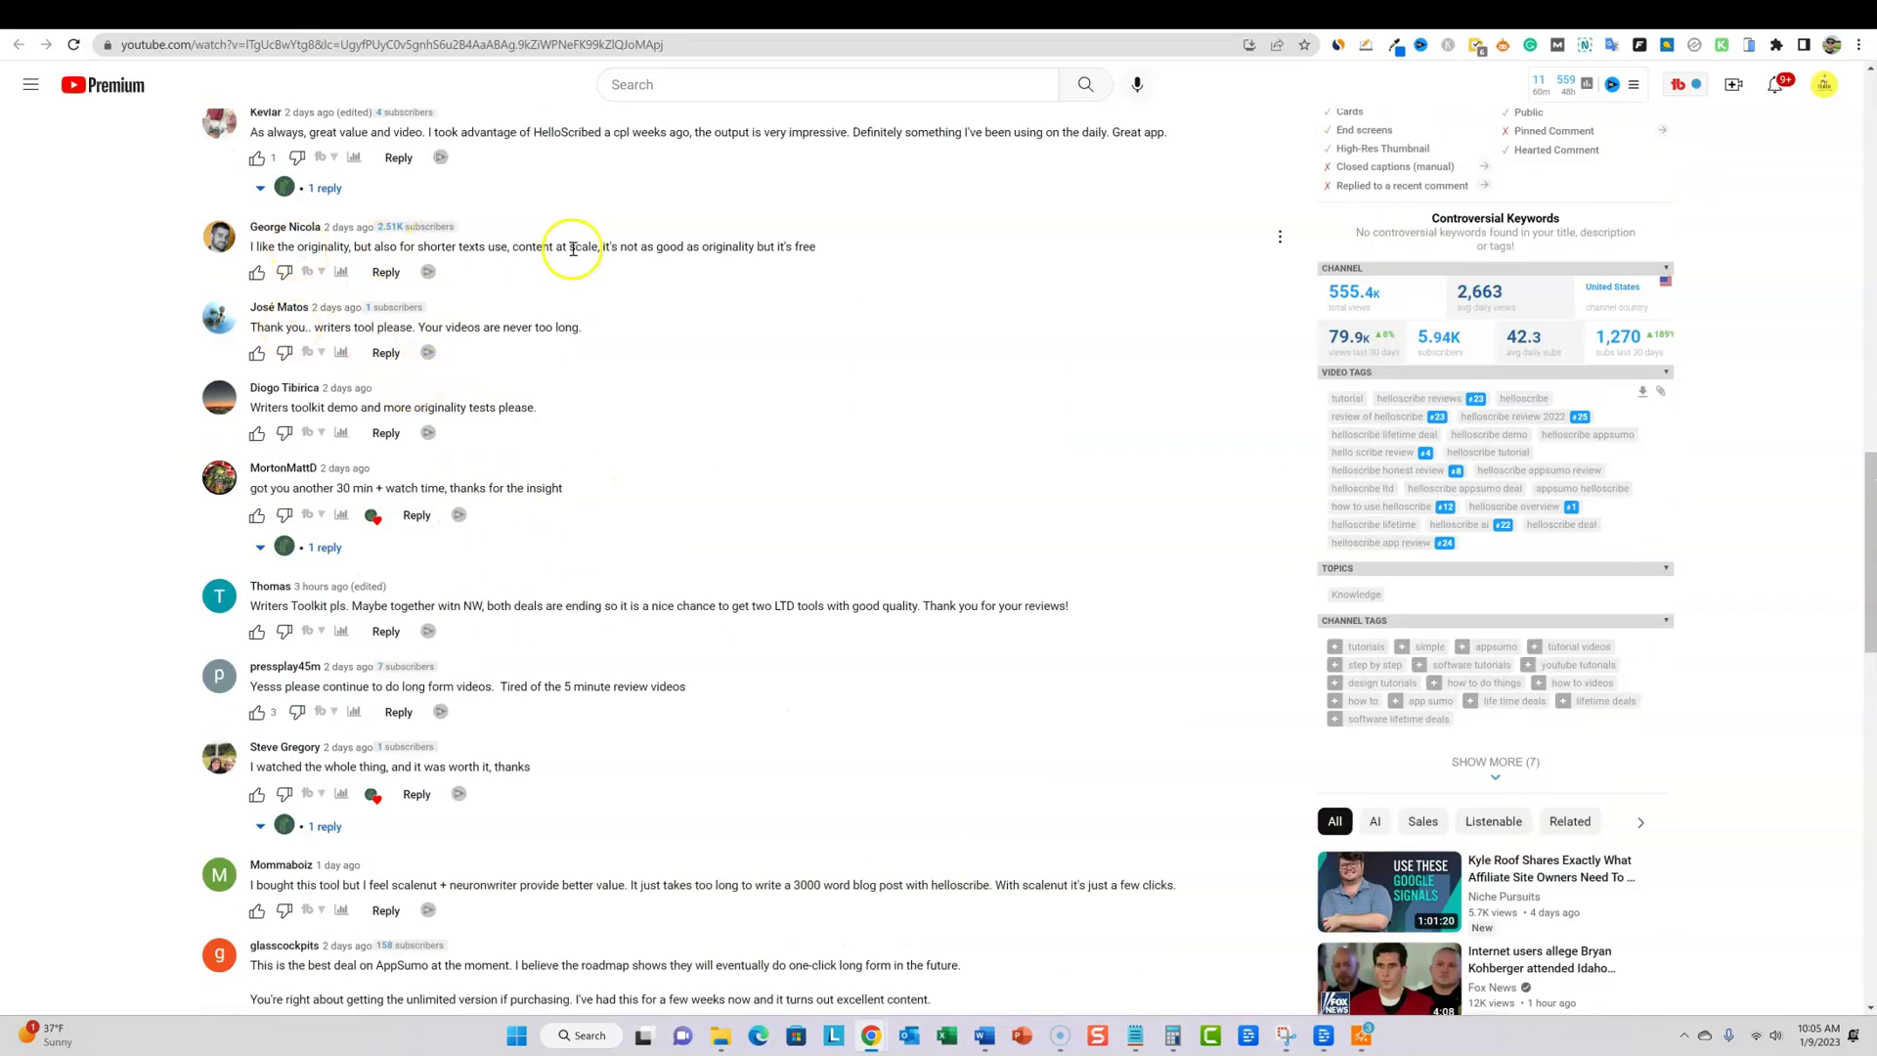
scroll(375, 198, "up", 3)
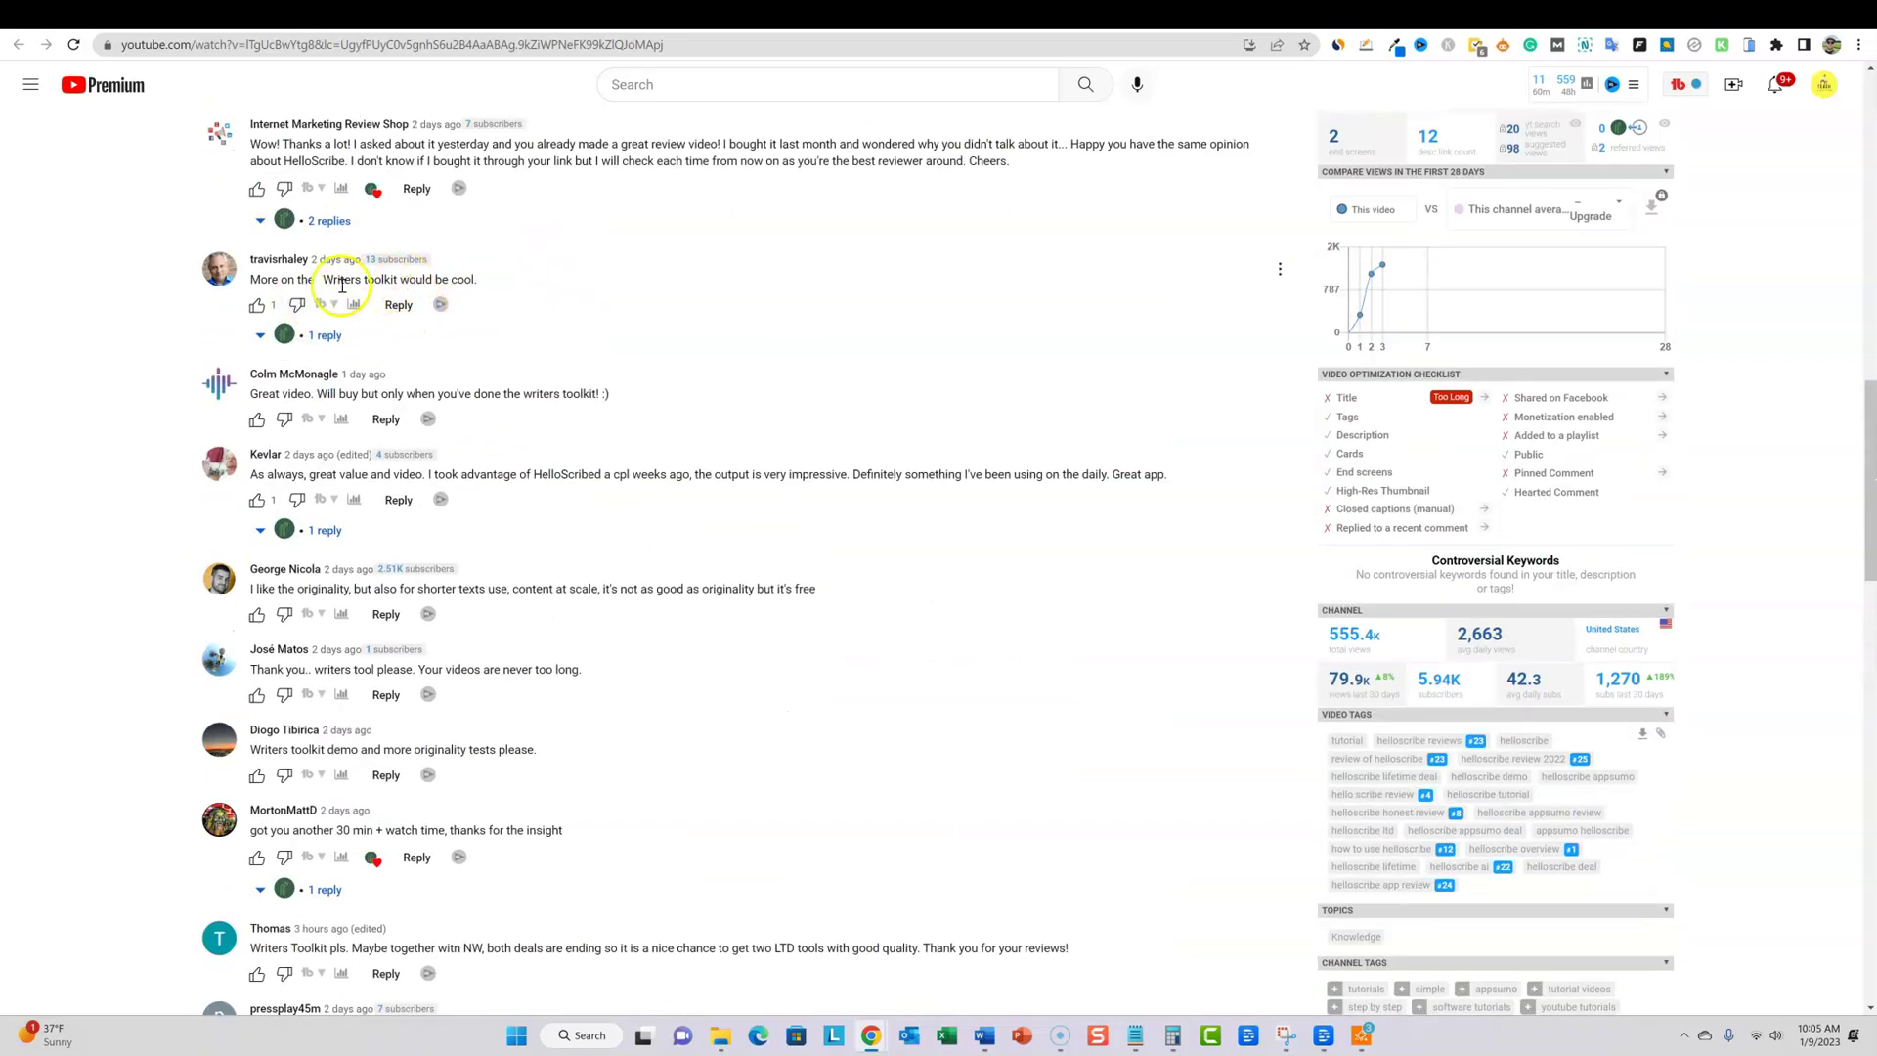
scroll(611, 645, "down", 10)
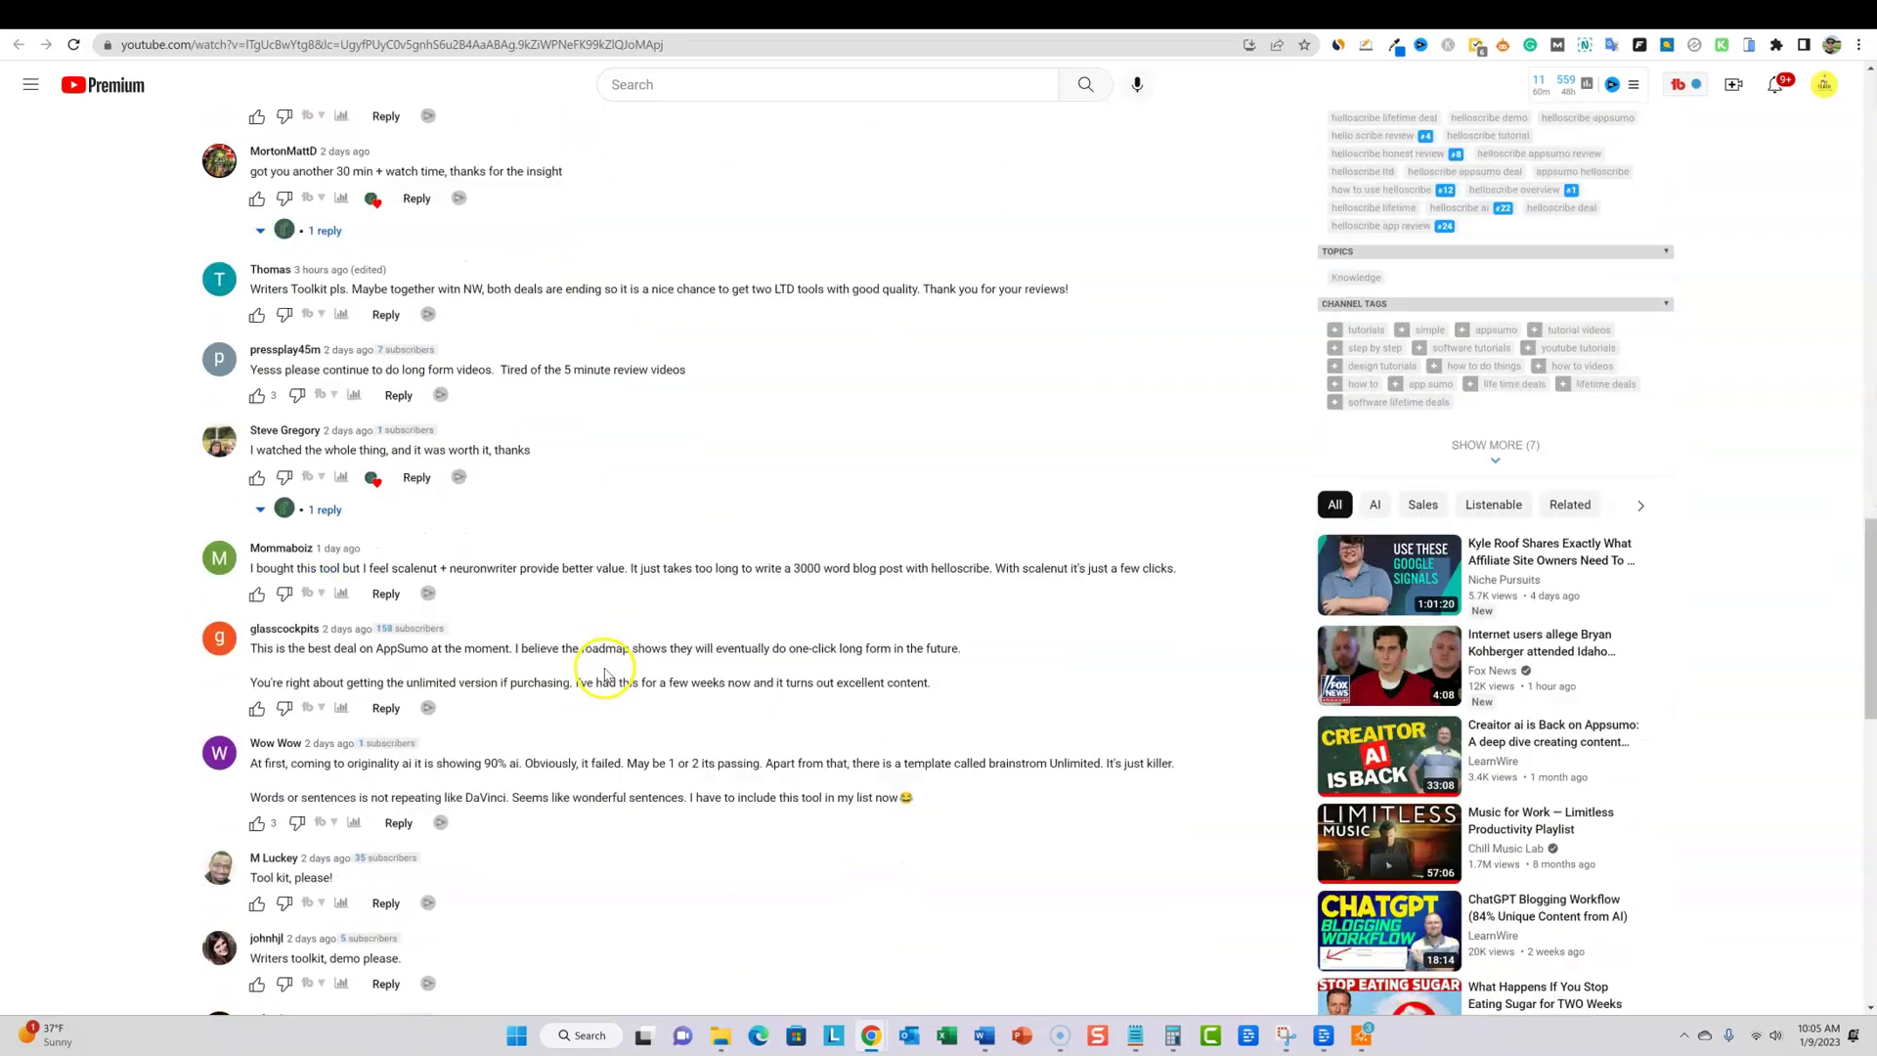
scroll(733, 608, "down", 5)
scroll(860, 516, "up", 1)
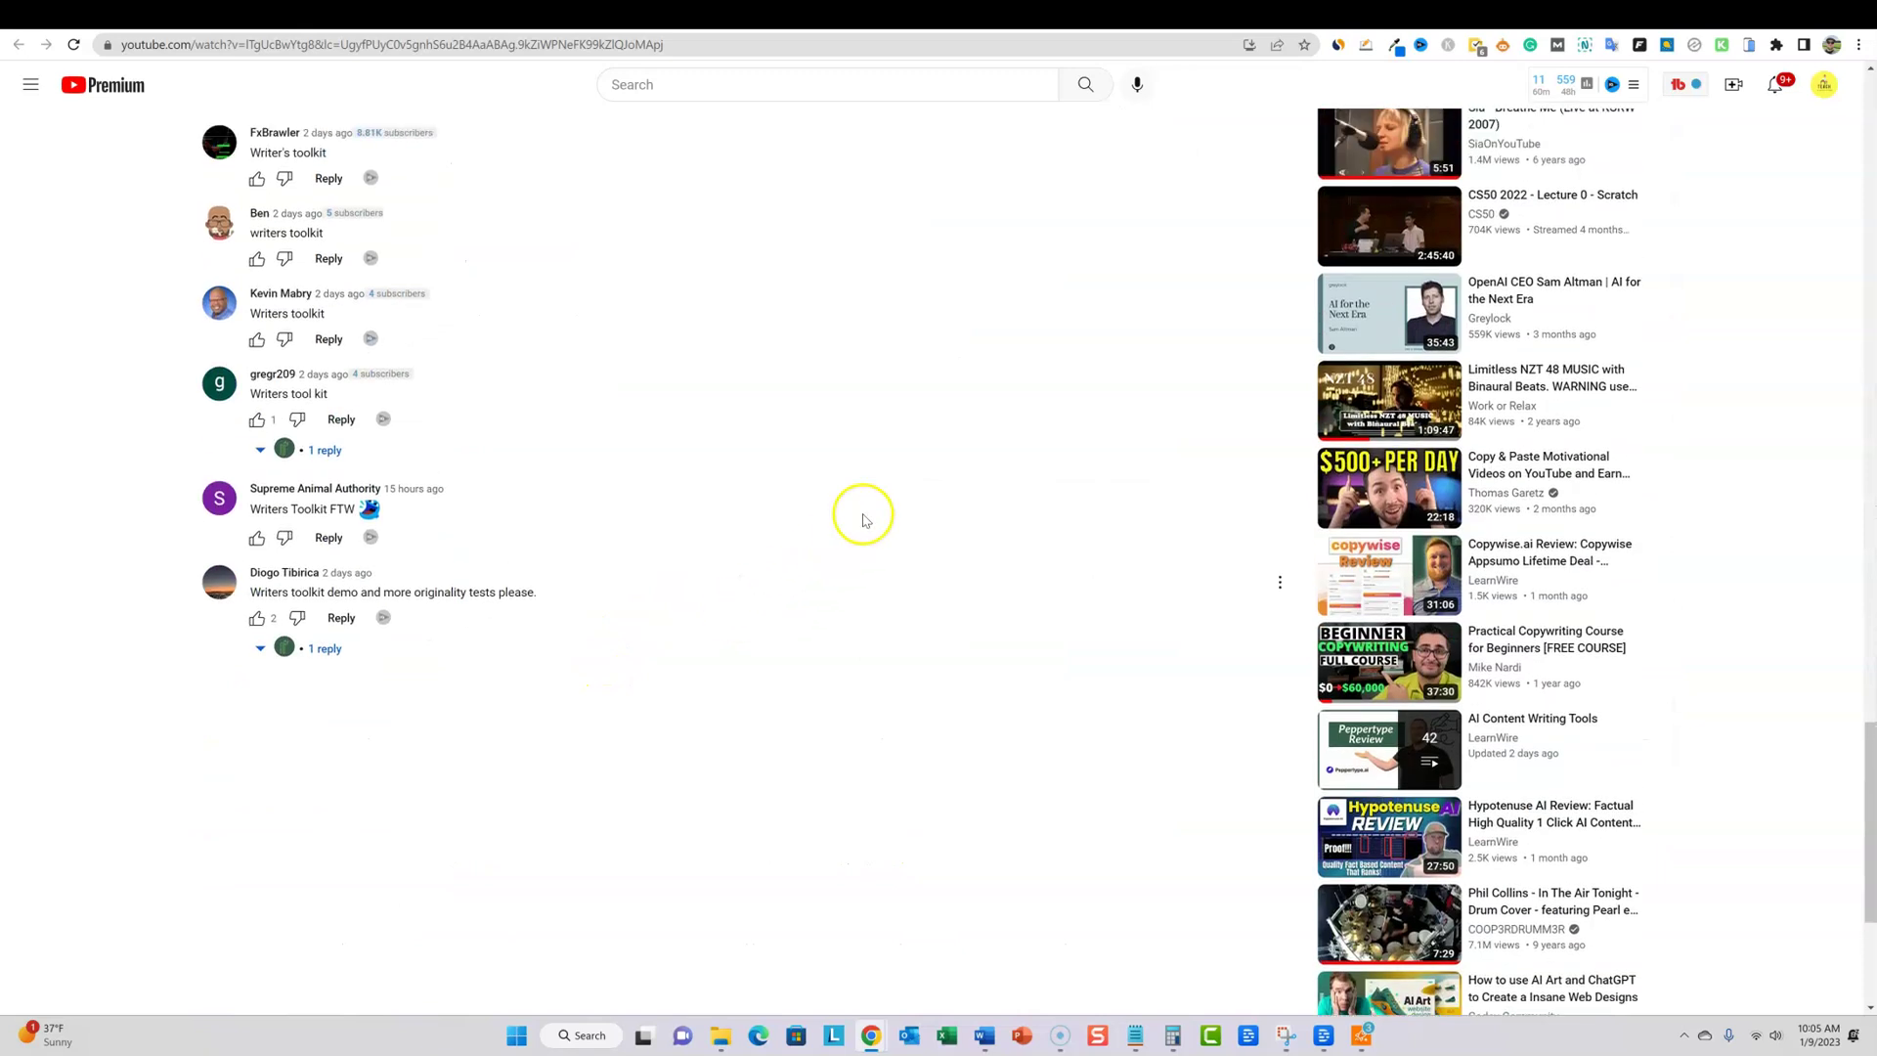
scroll(919, 640, "up", 6)
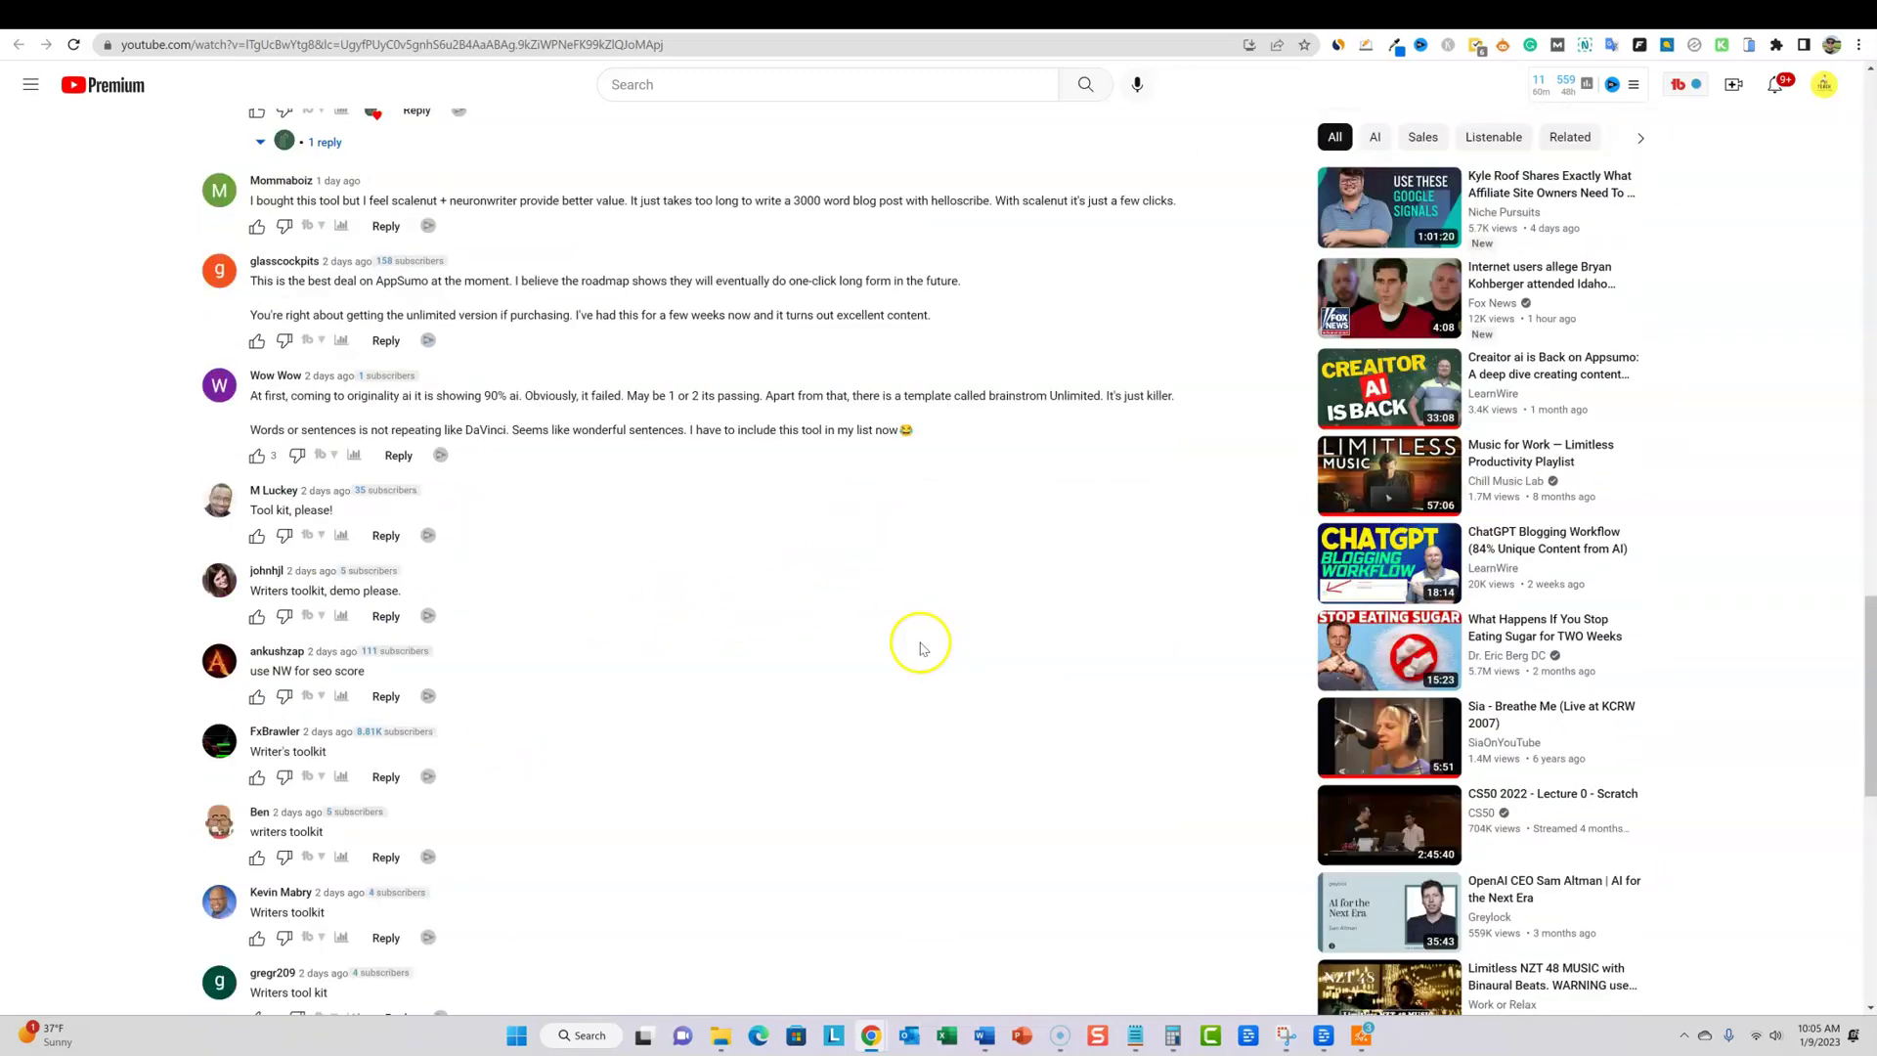
scroll(913, 644, "down", 1)
scroll(423, 785, "down", 4)
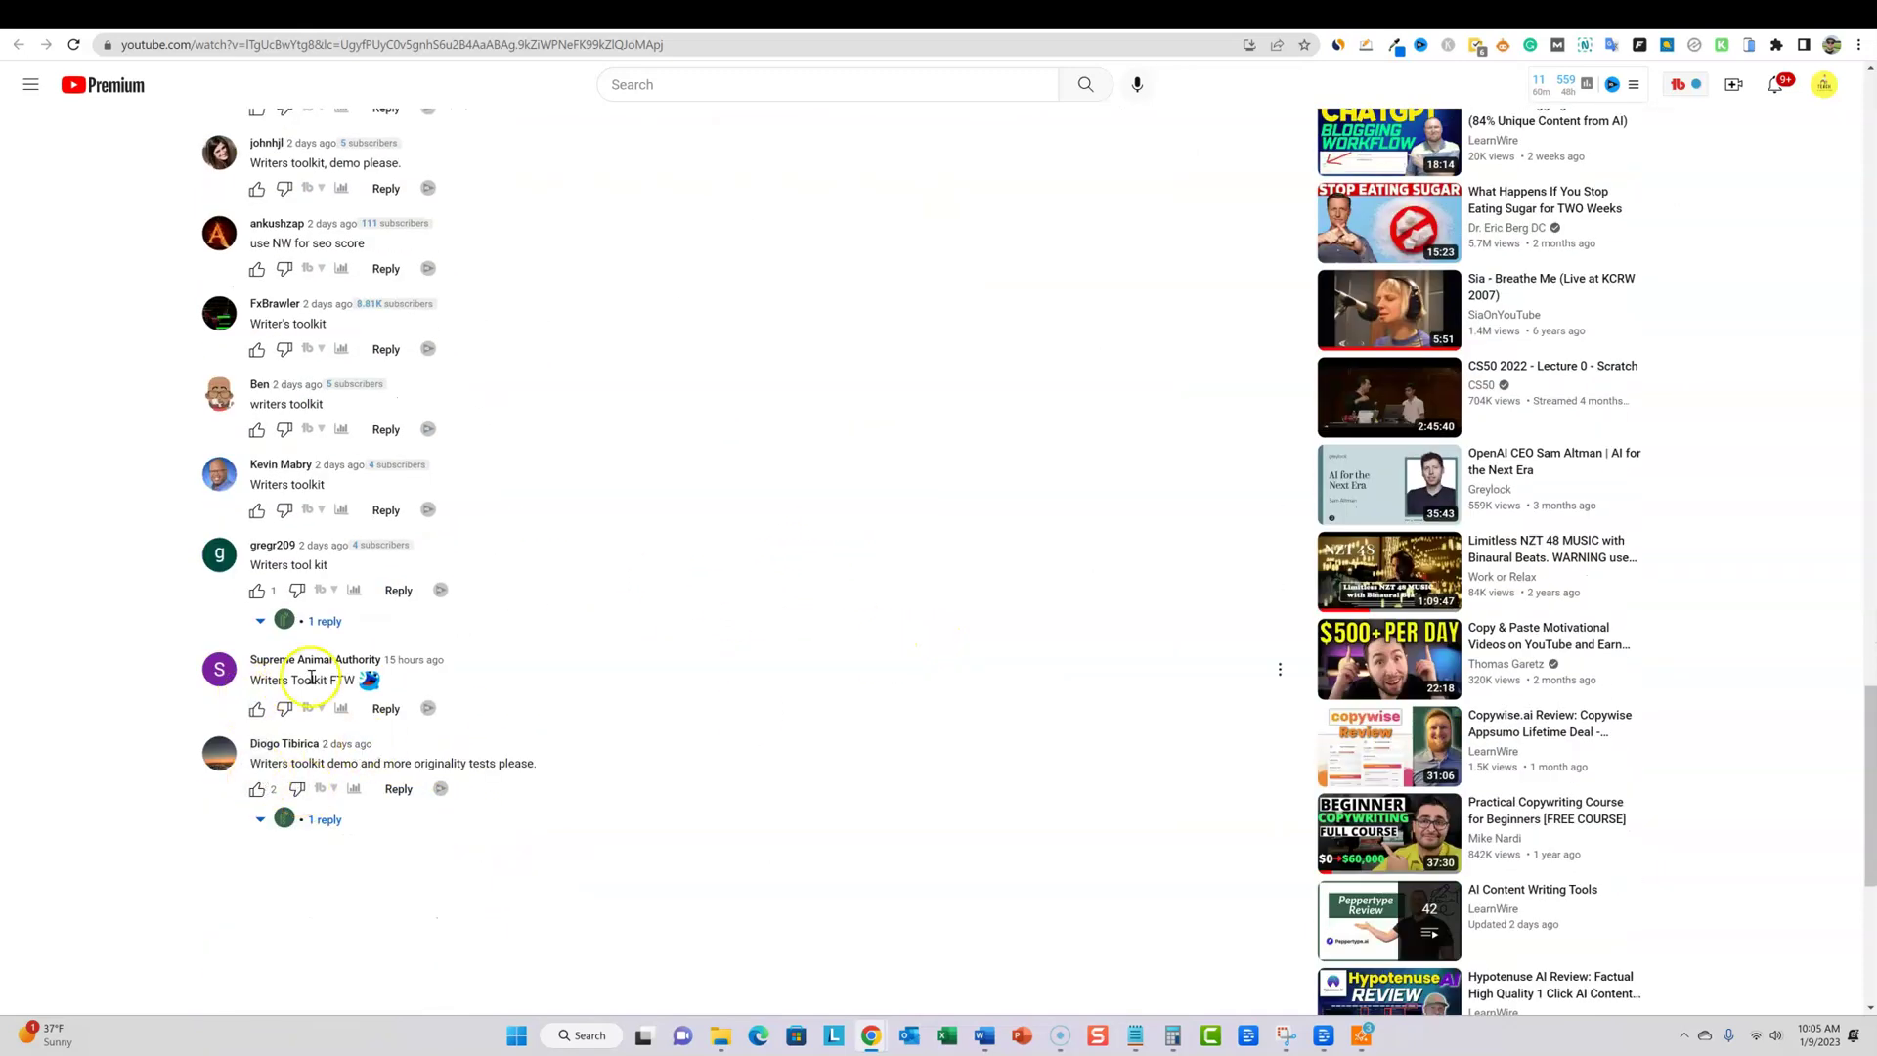
scroll(831, 591, "up", 10)
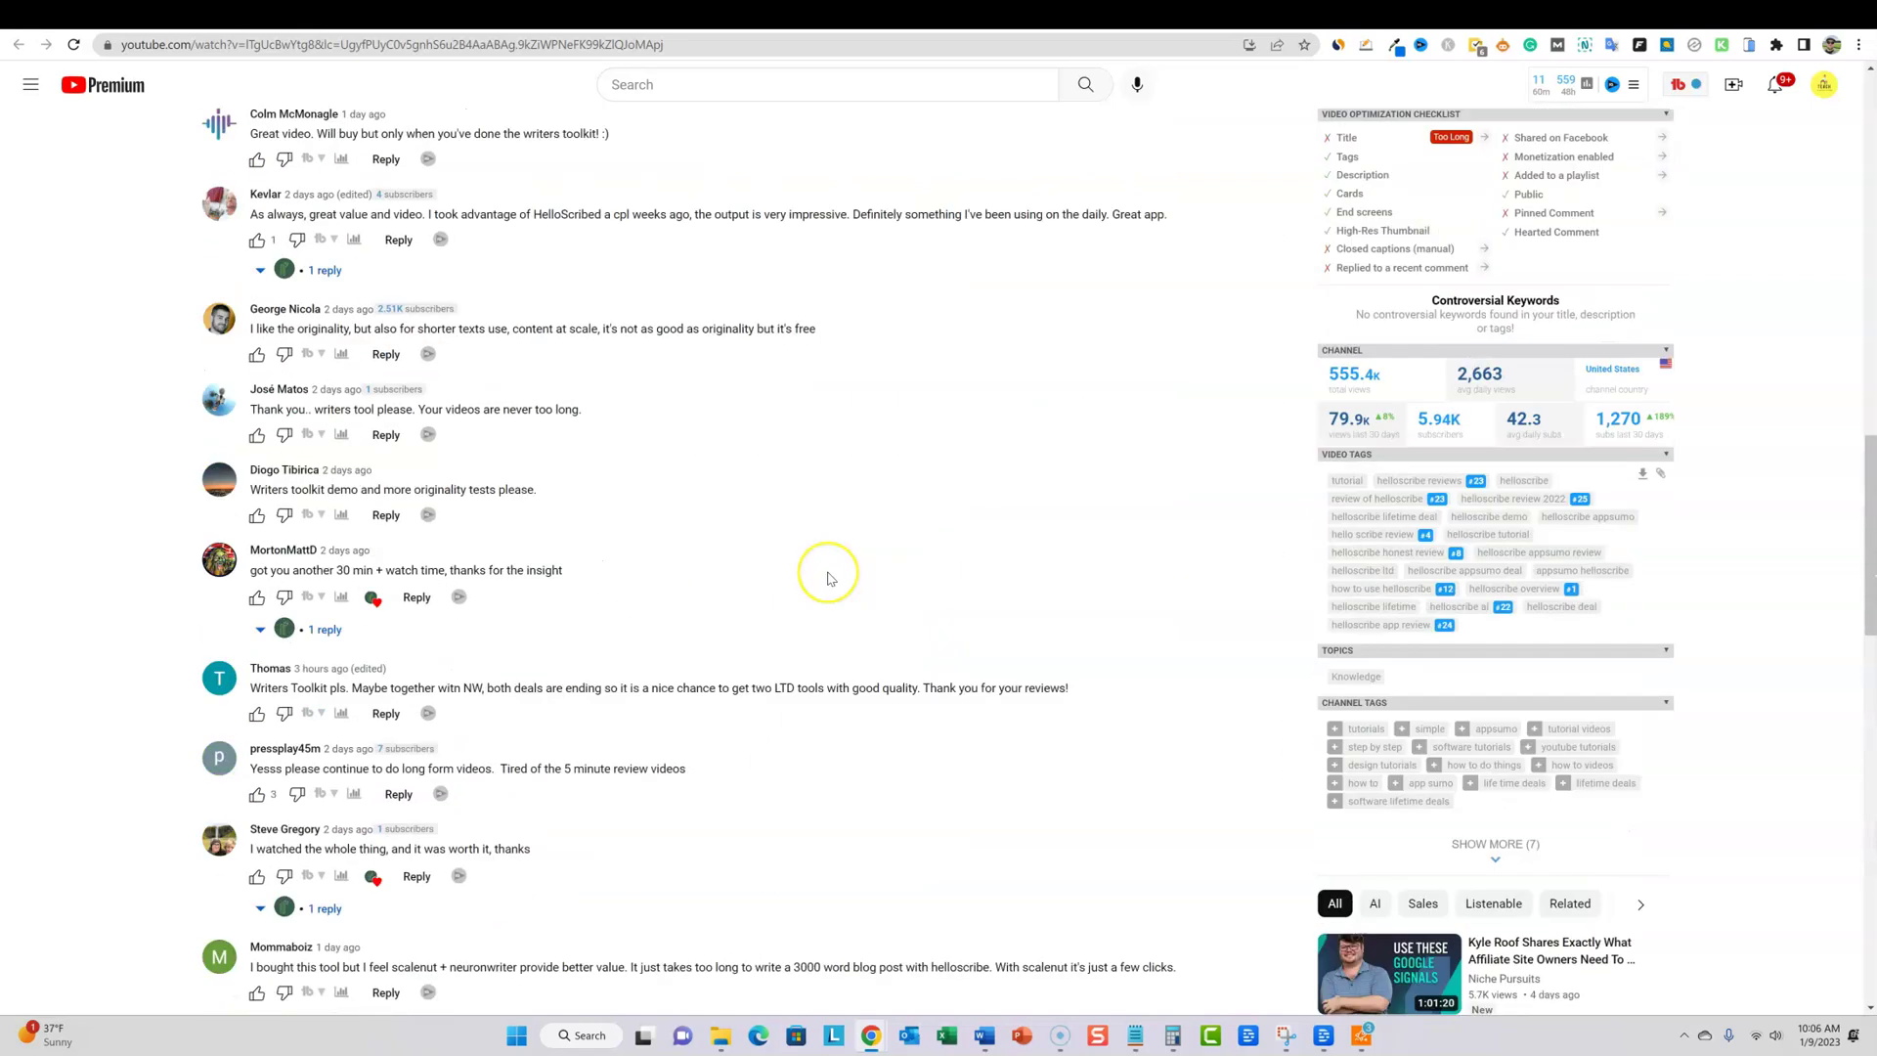
scroll(827, 578, "up", 4)
scroll(827, 578, "up", 4)
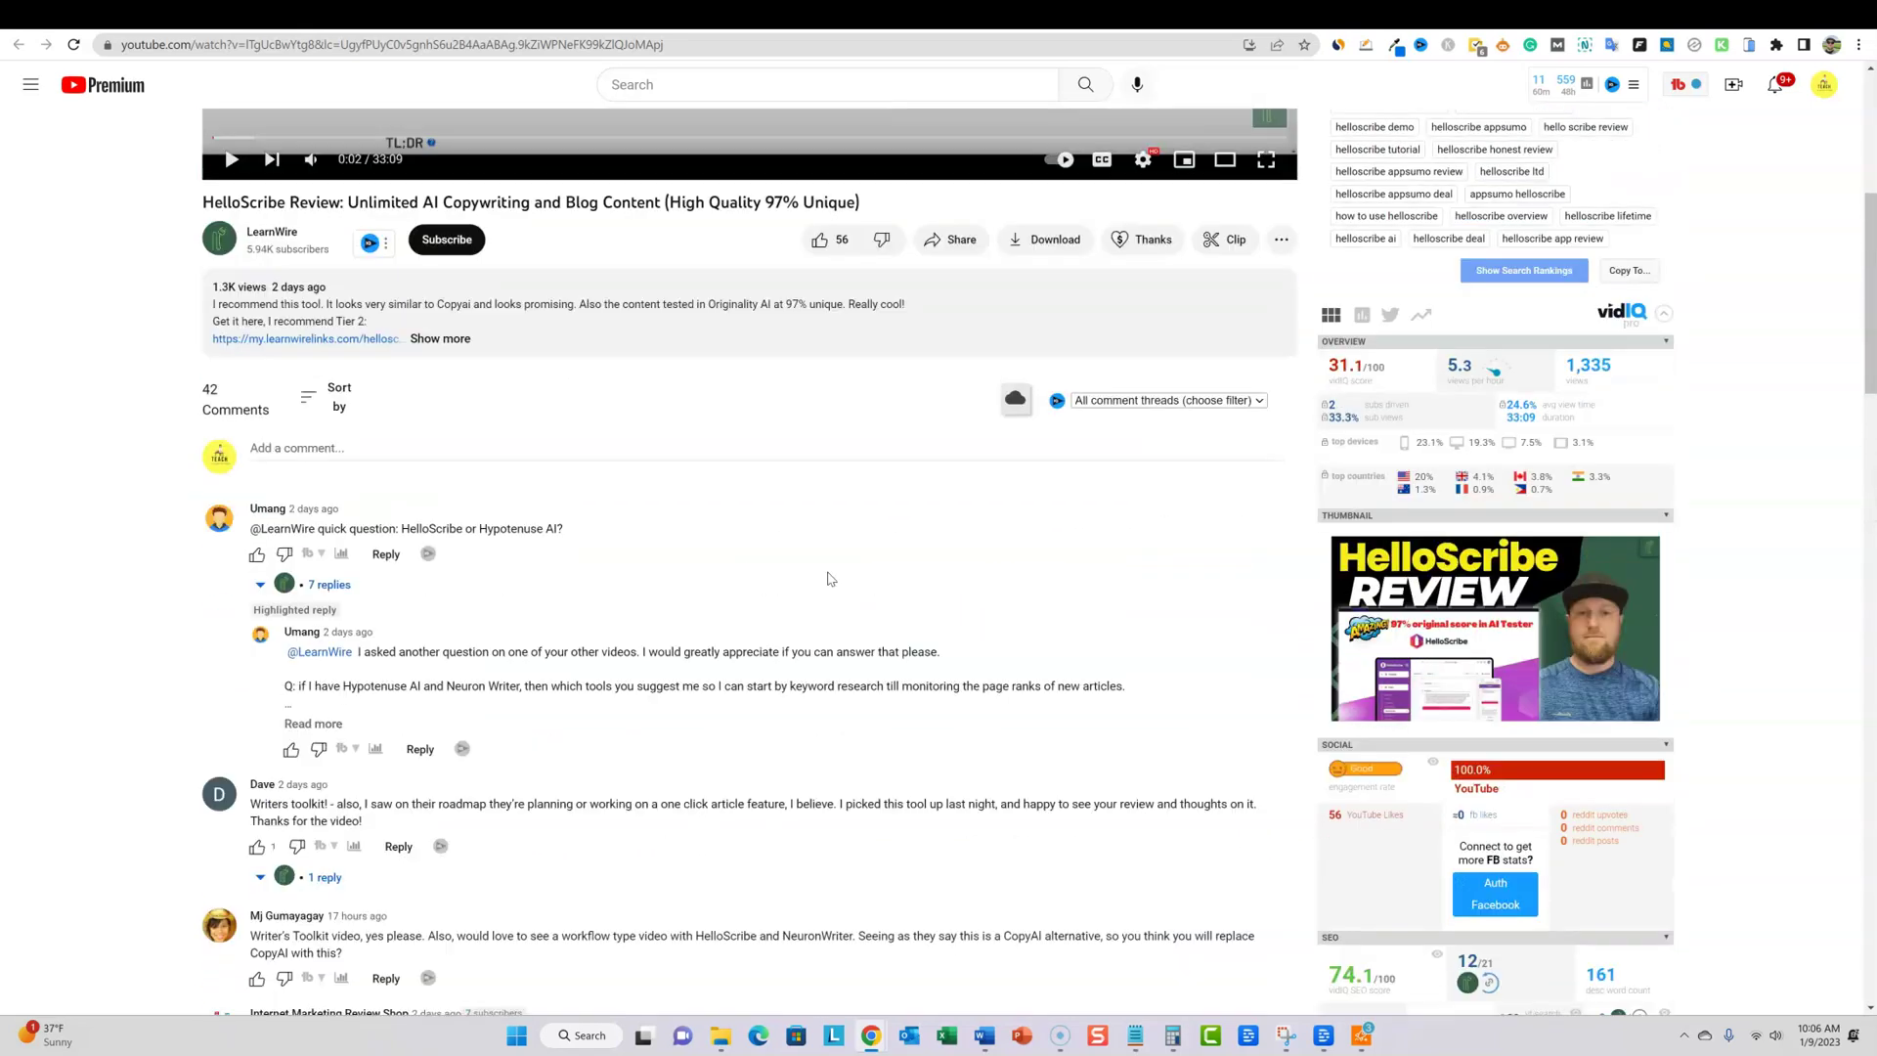
Switch back to the HelloScribe deal page on AppSumo and re-examine the deal terms, included features and two license tiers
left_click(1608, 15)
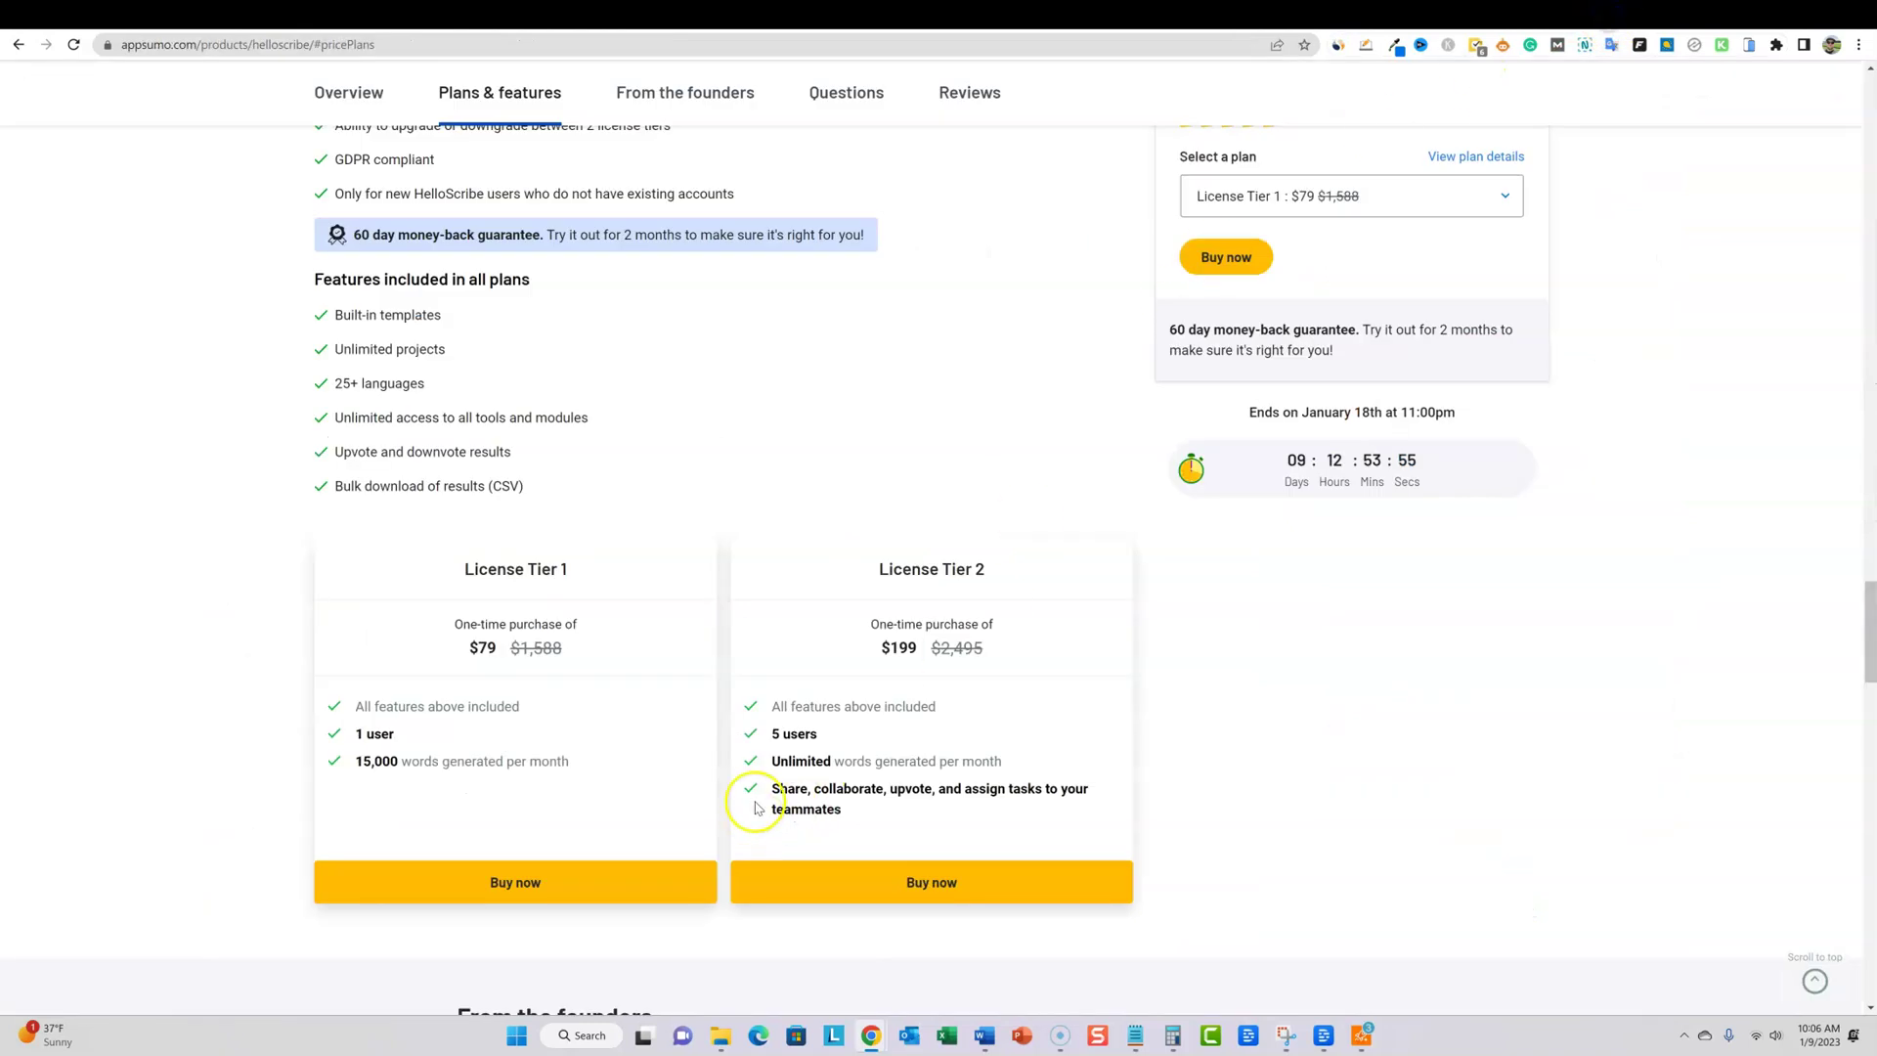
scroll(960, 702, "down", 1)
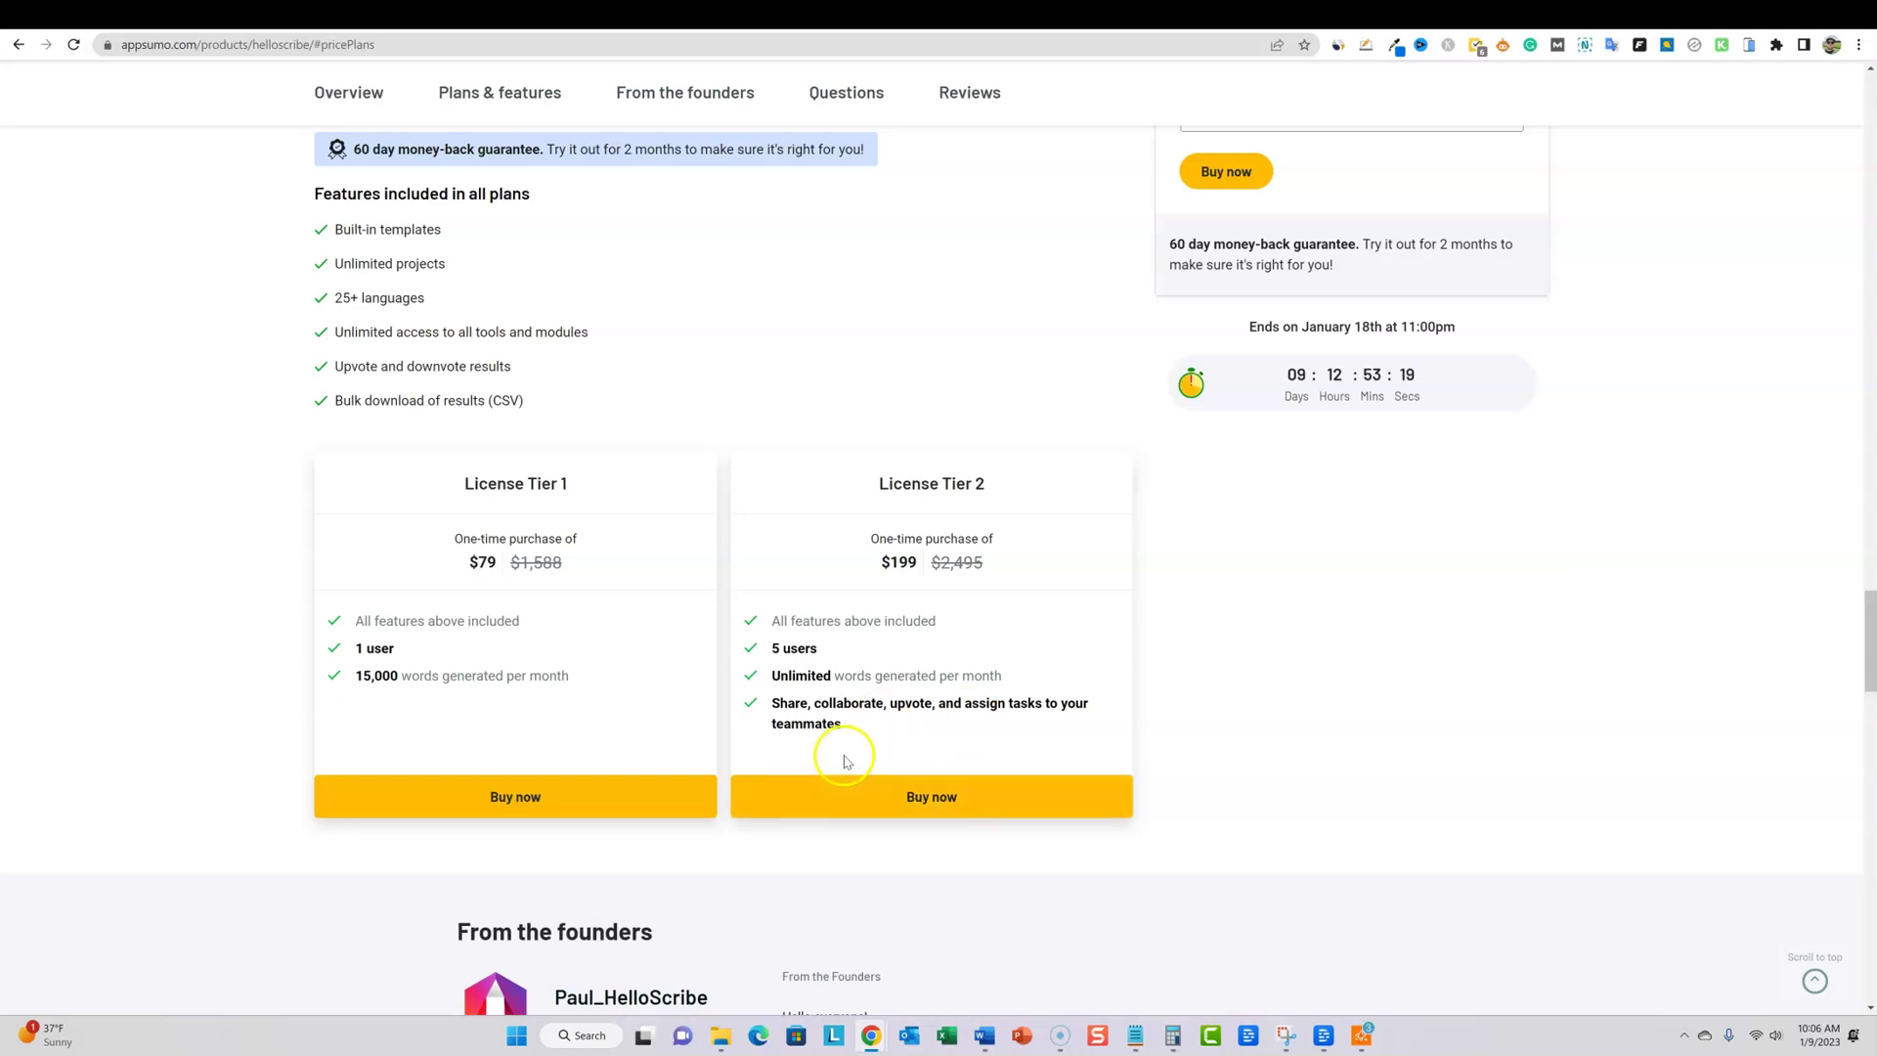
scroll(1239, 724, "up", 2)
scroll(1239, 723, "up", 3)
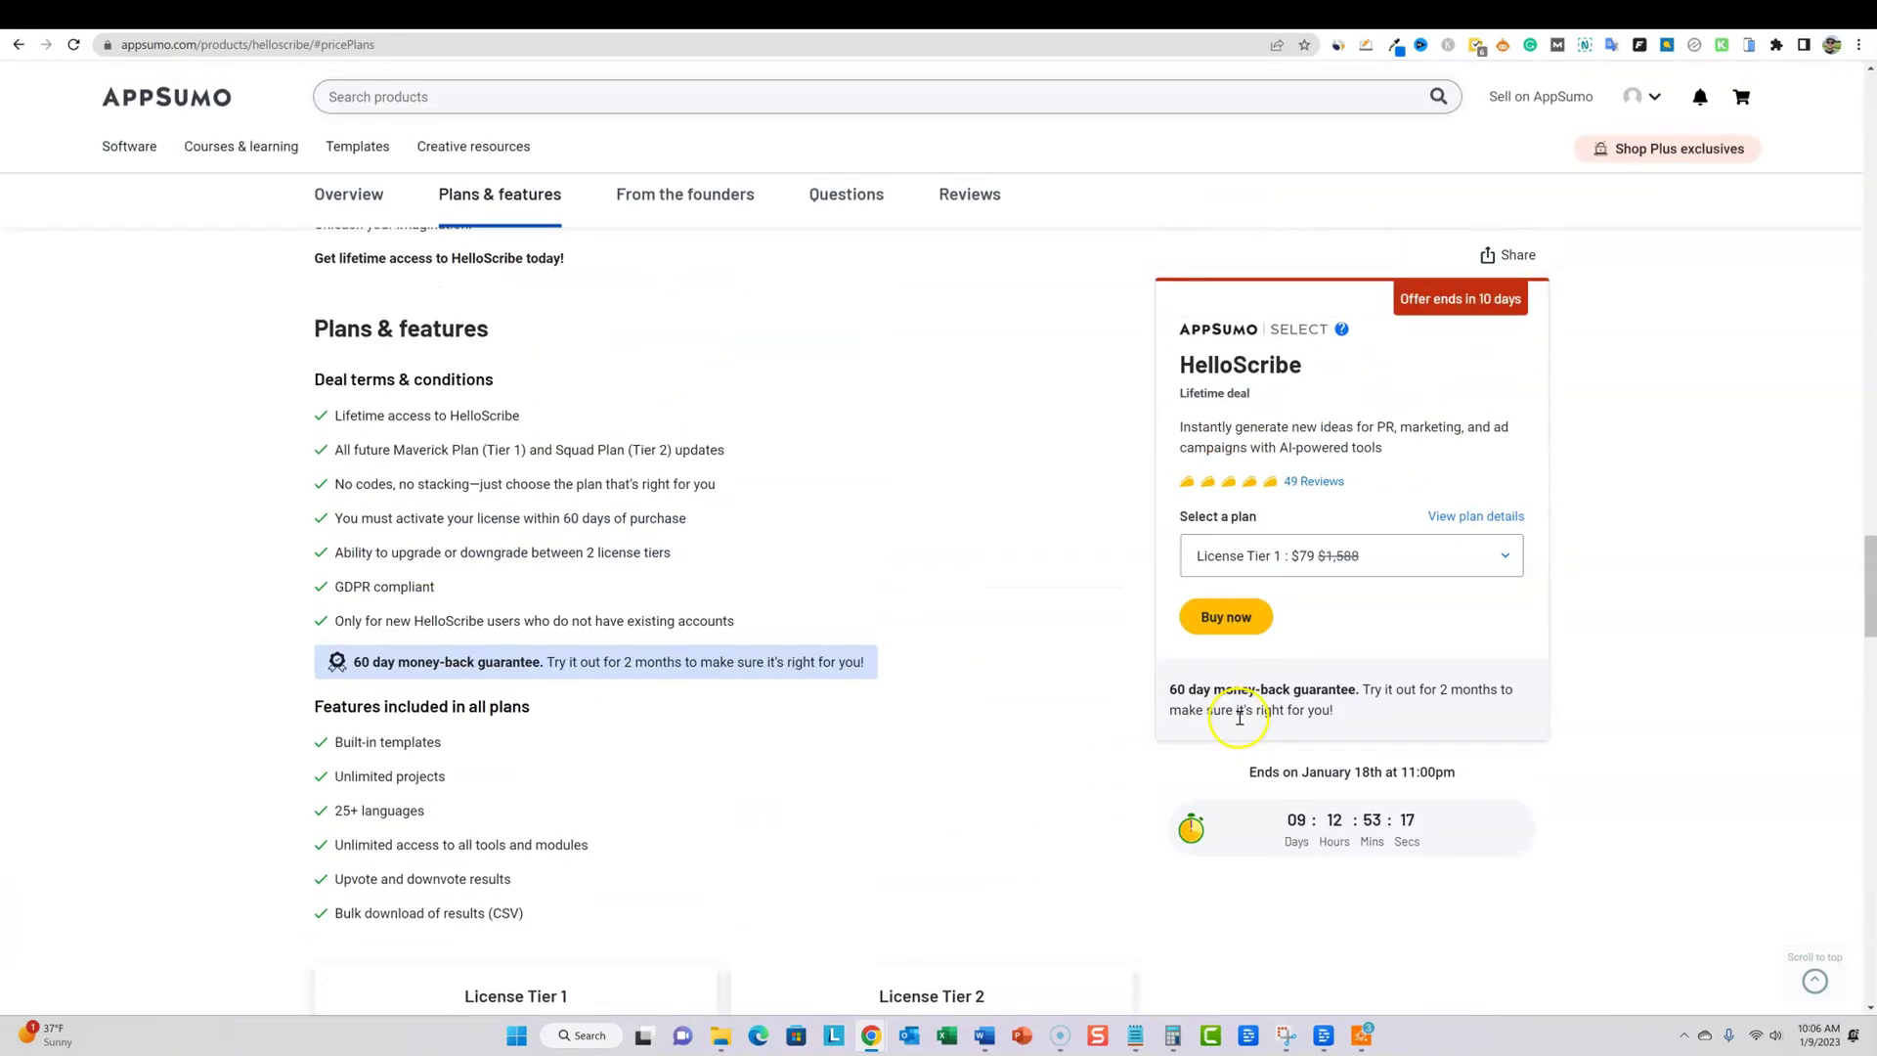
scroll(1087, 675, "up", 2)
scroll(1081, 684, "up", 1)
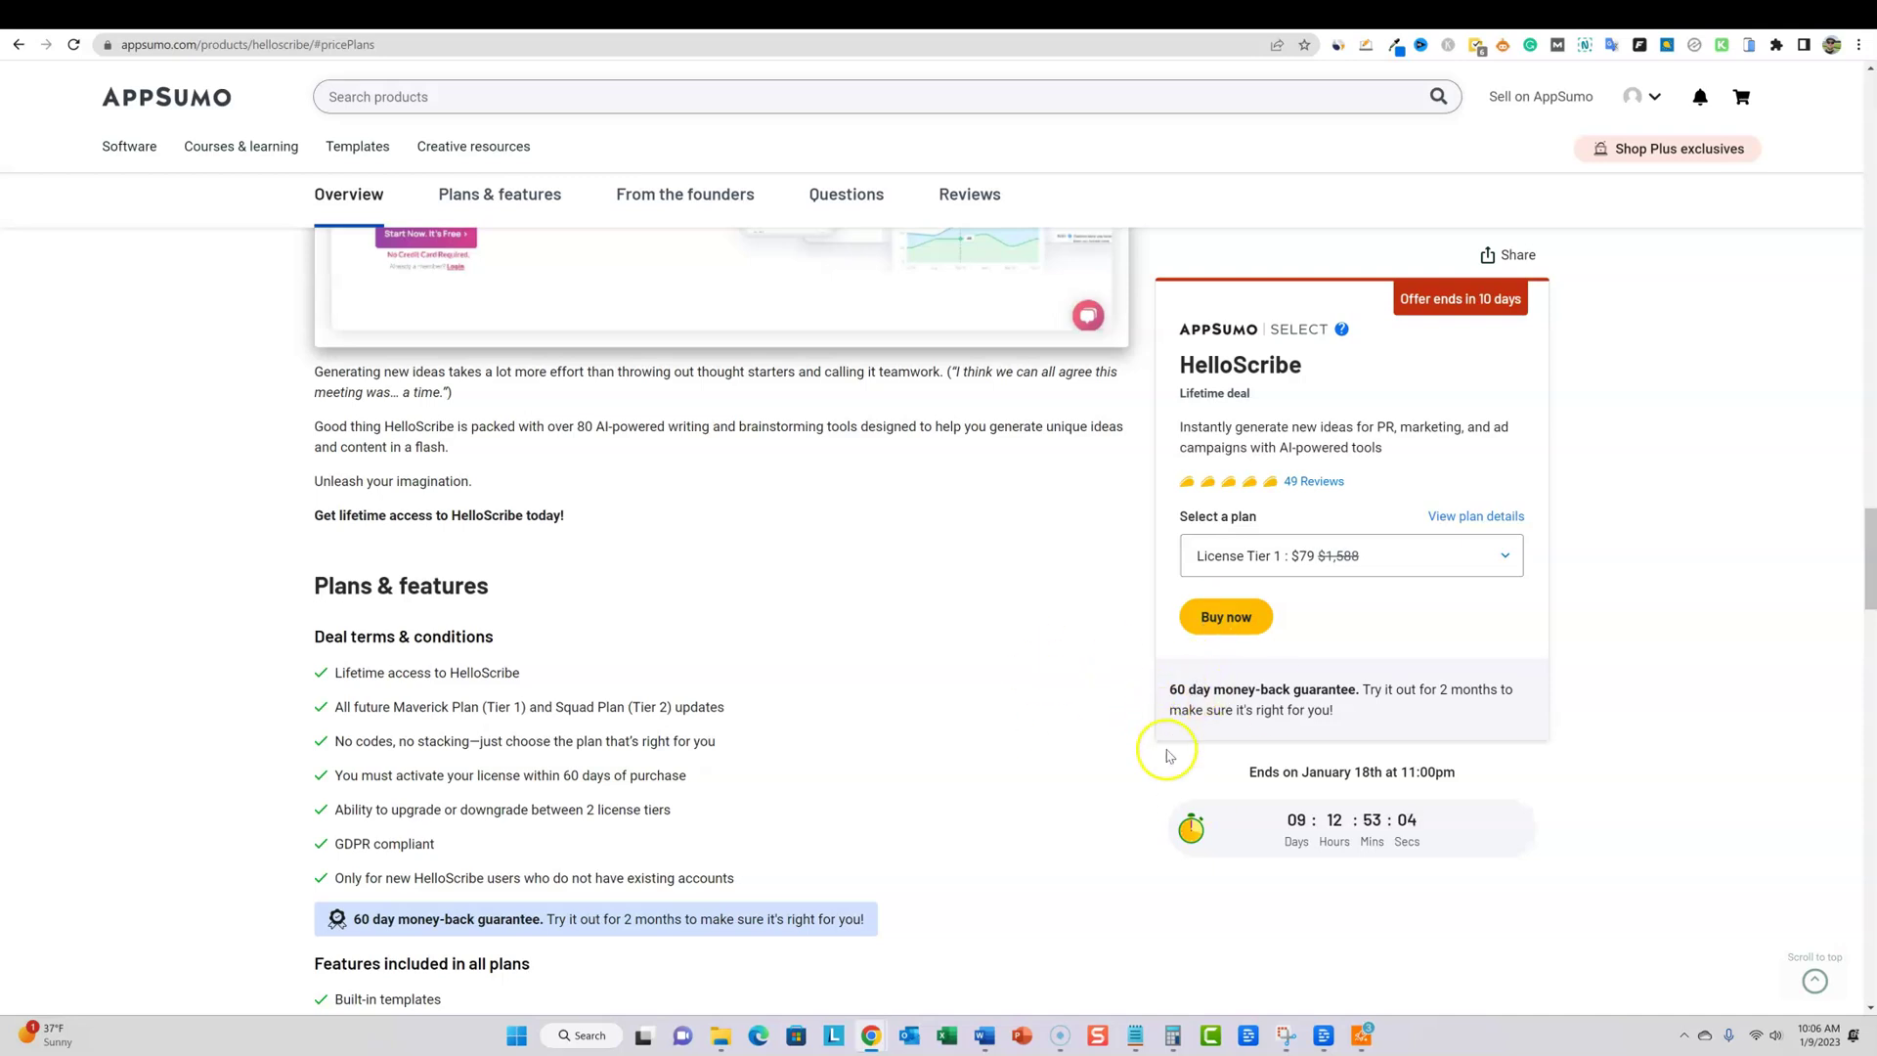
scroll(1066, 642, "down", 1)
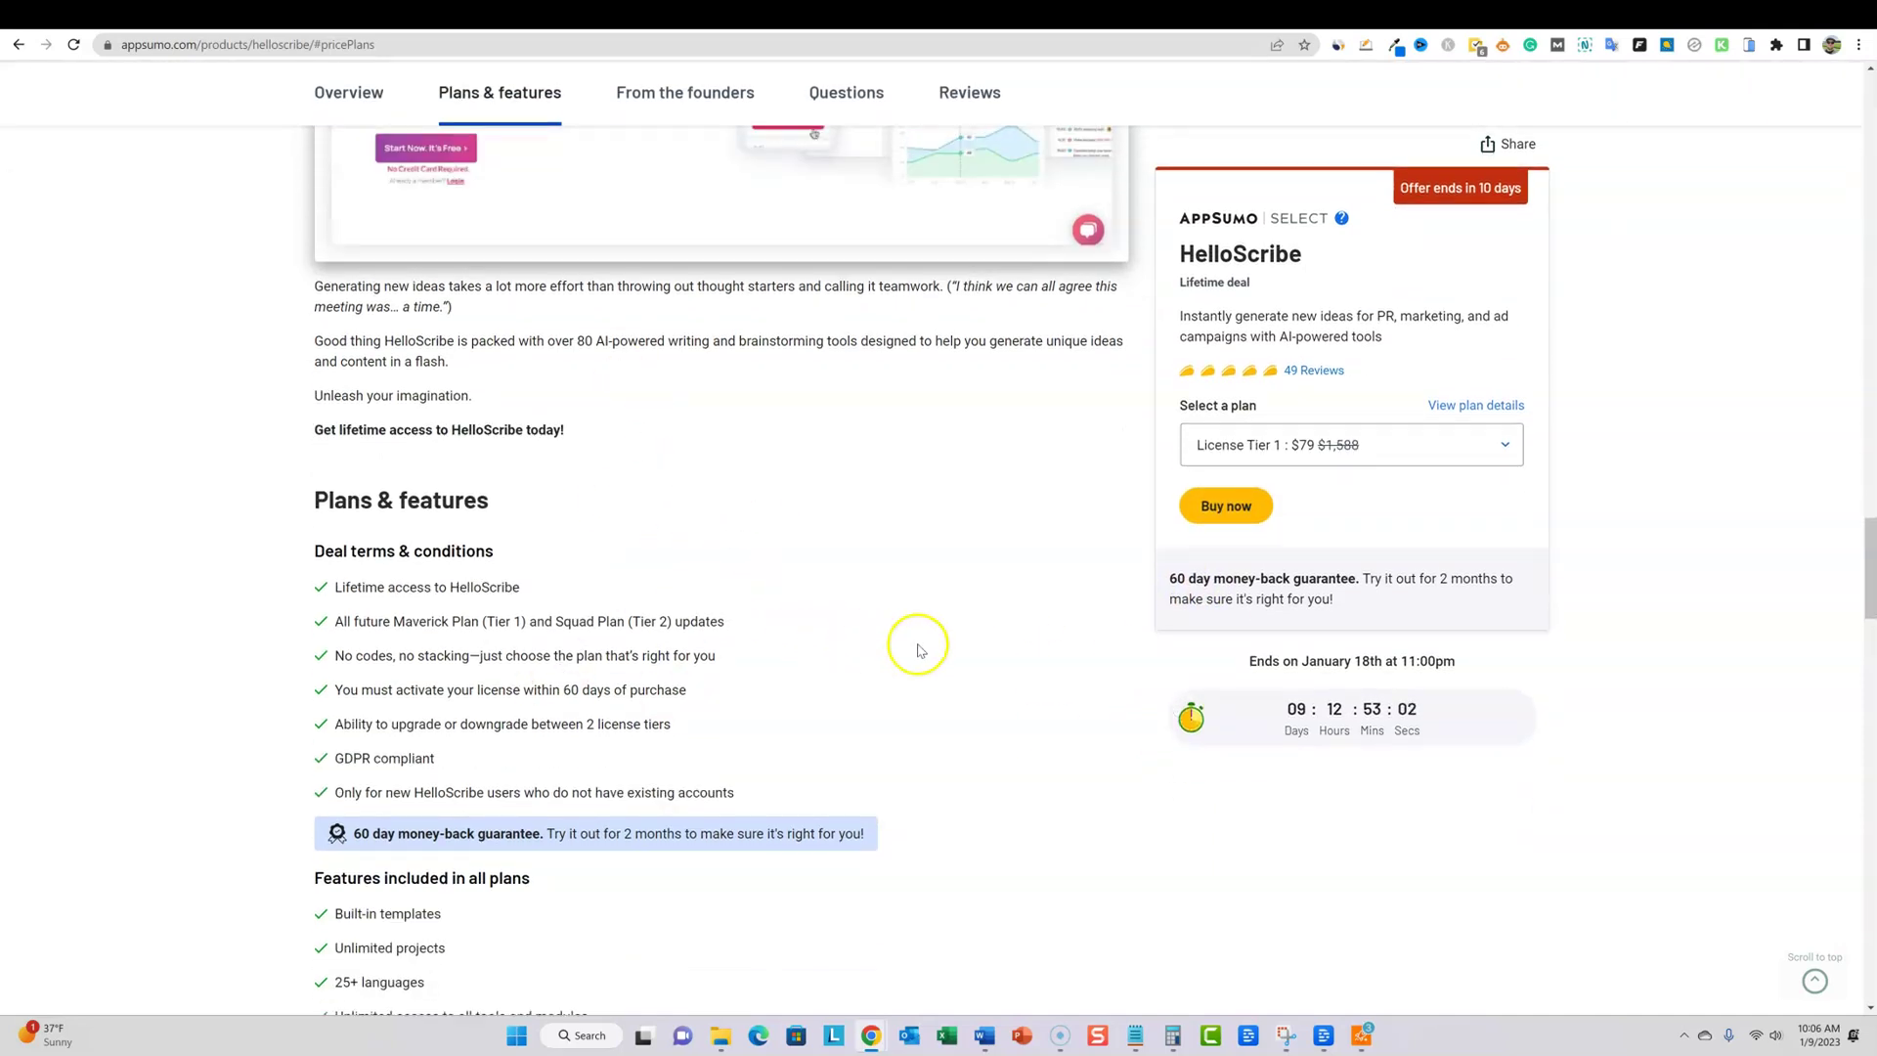
scroll(941, 657, "down", 3)
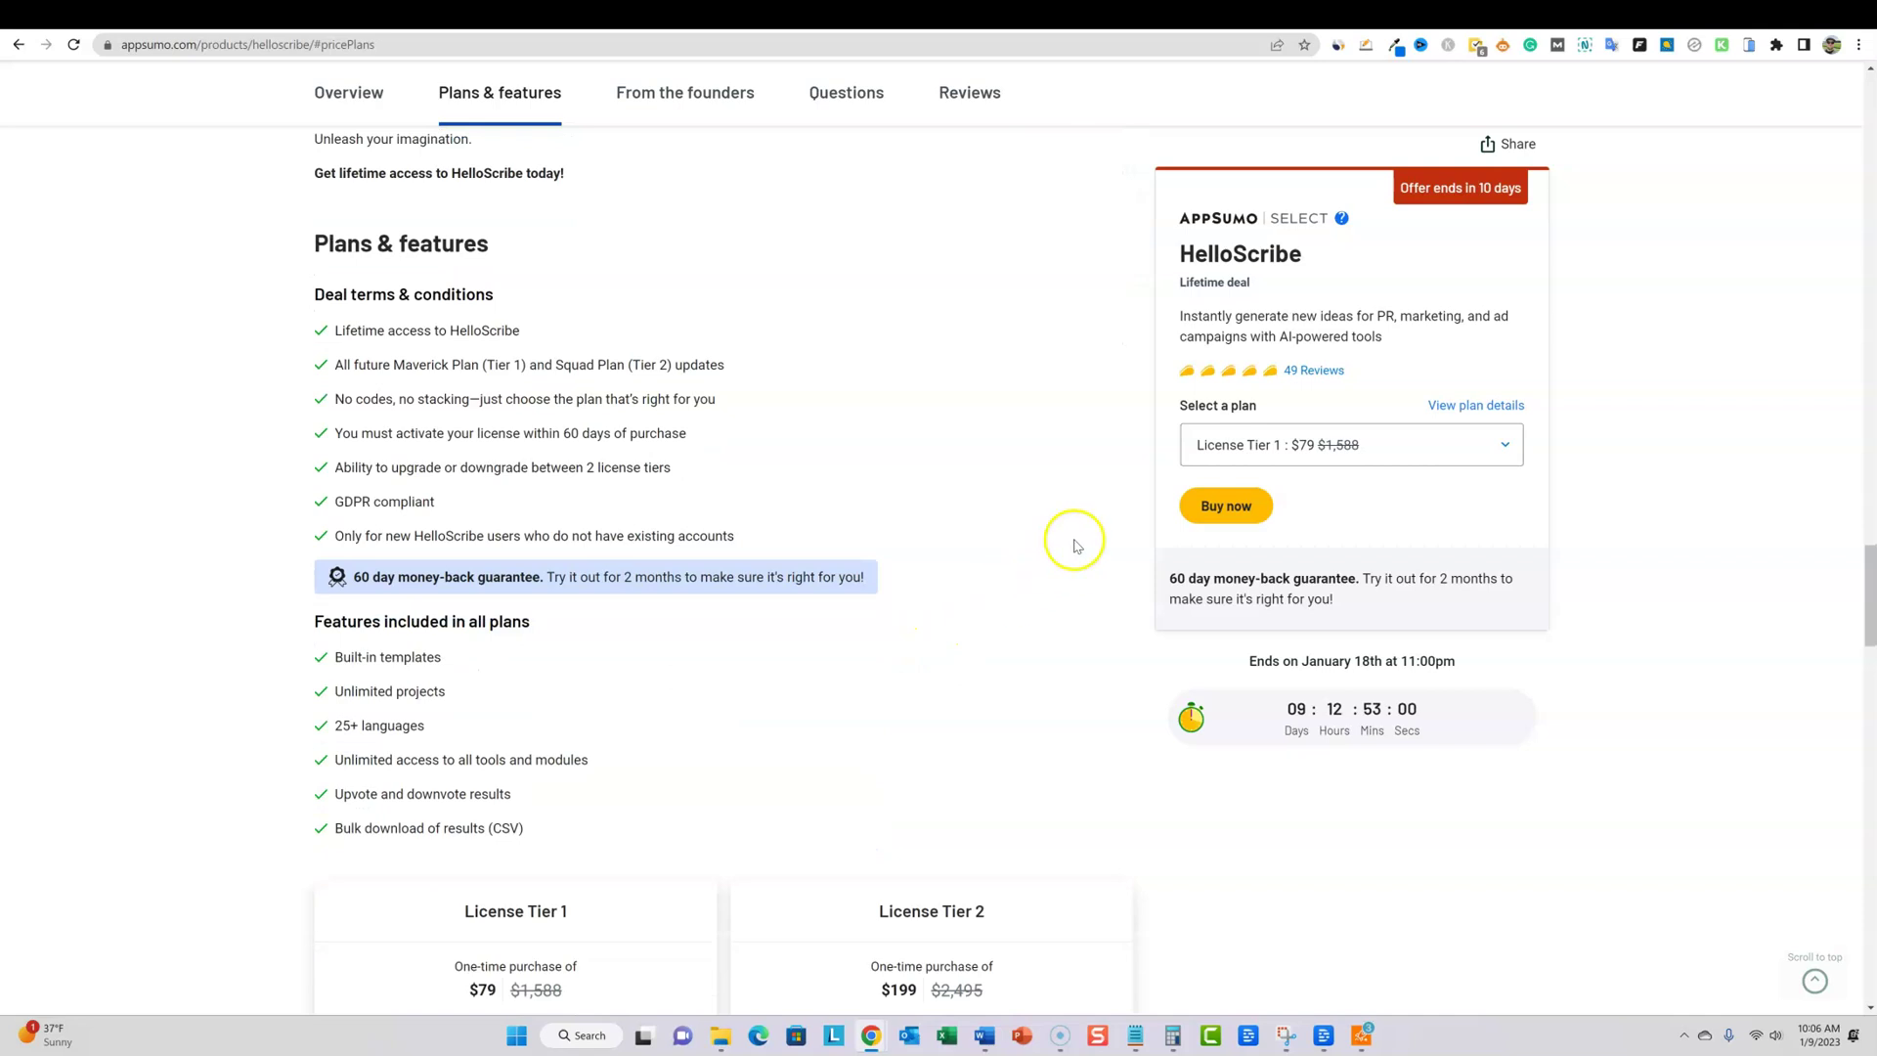
scroll(1075, 539, "down", 3)
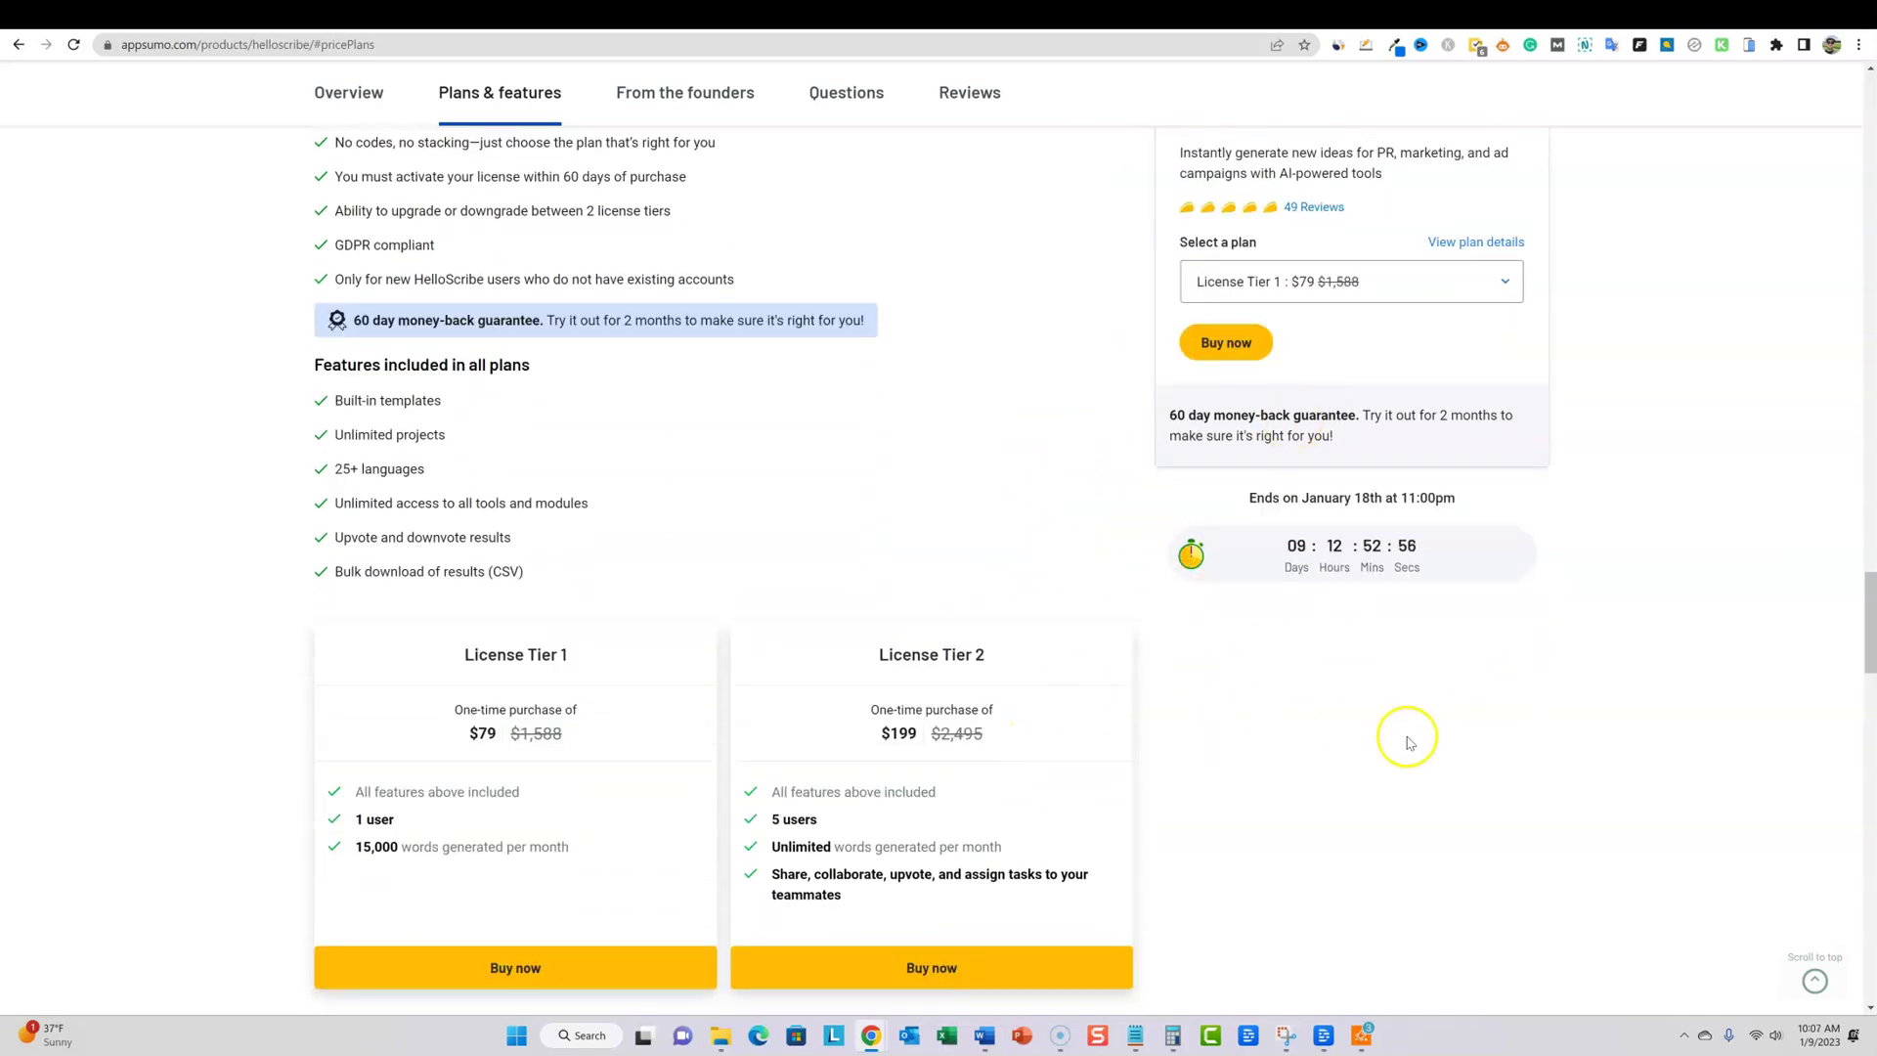
scroll(1407, 737, "down", 1)
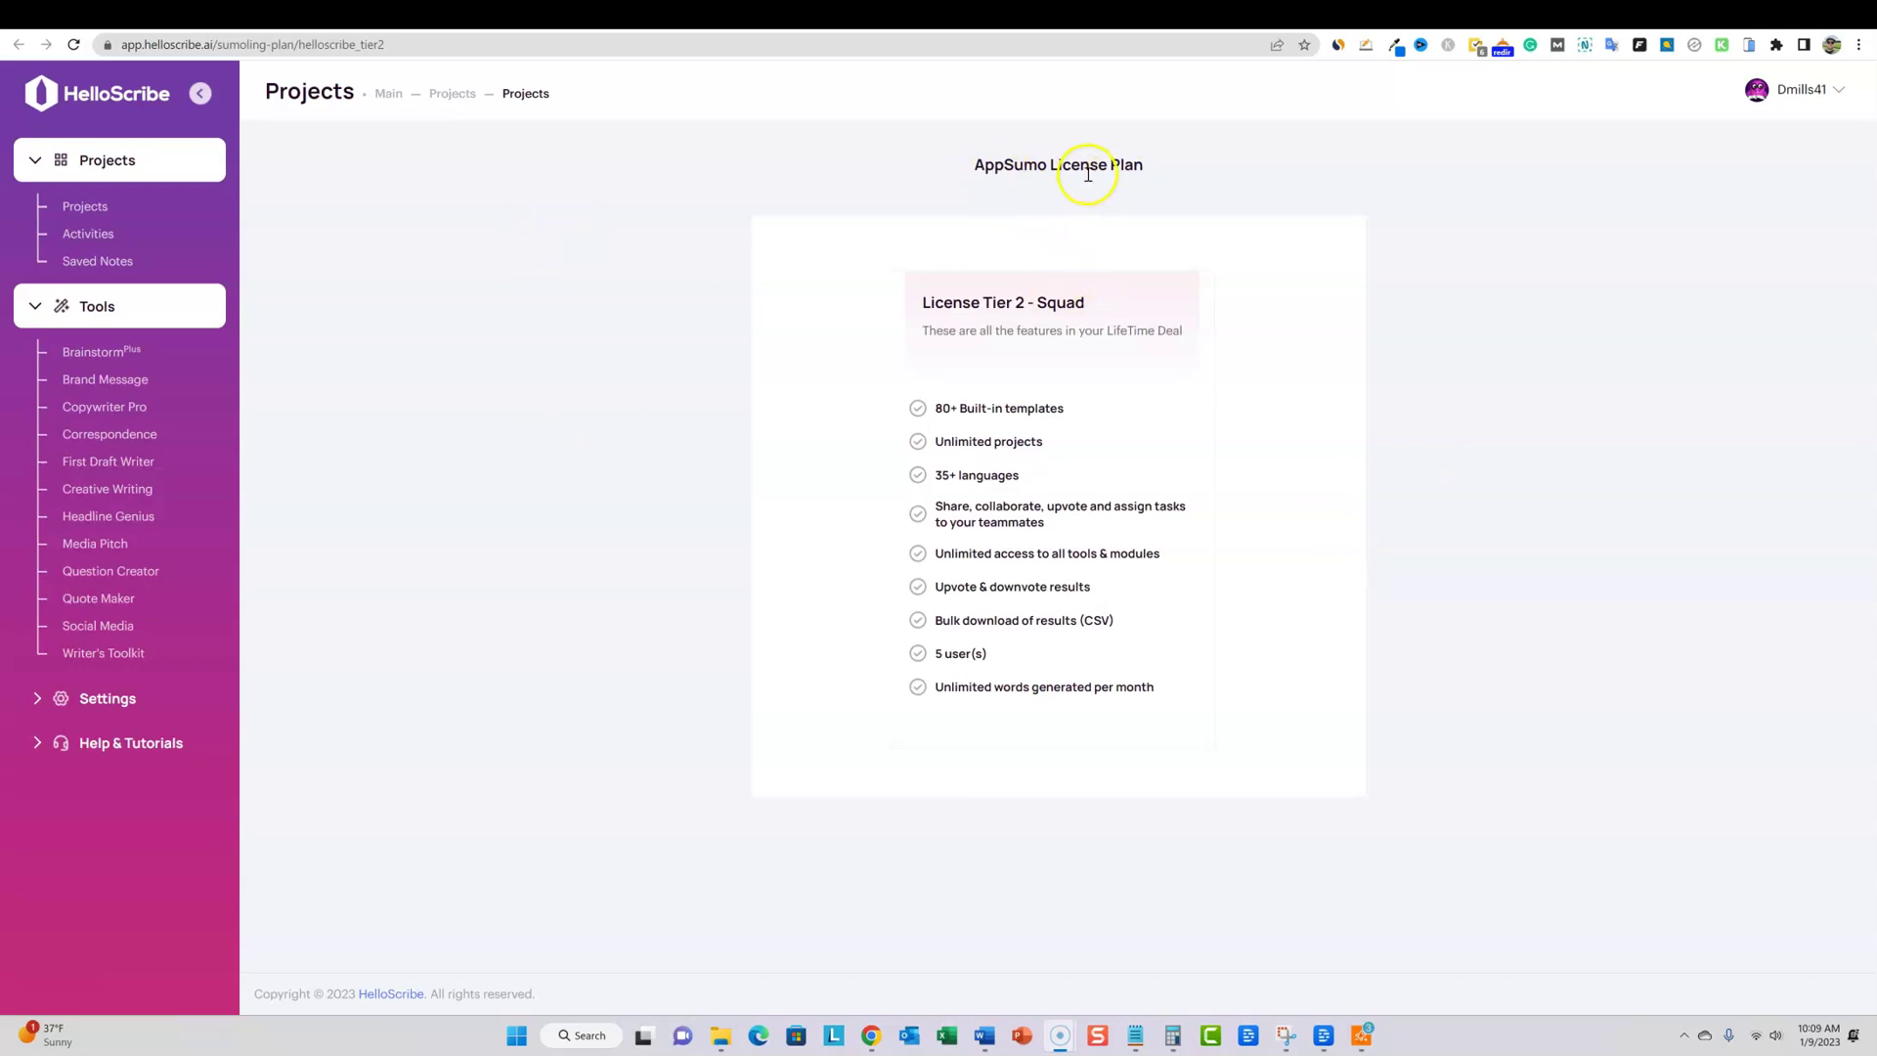
Read the feature list of the License Tier 2 - Squad plan in HelloScribe, highlighting the tier name and language support
left_click_drag(993, 293, 1095, 299)
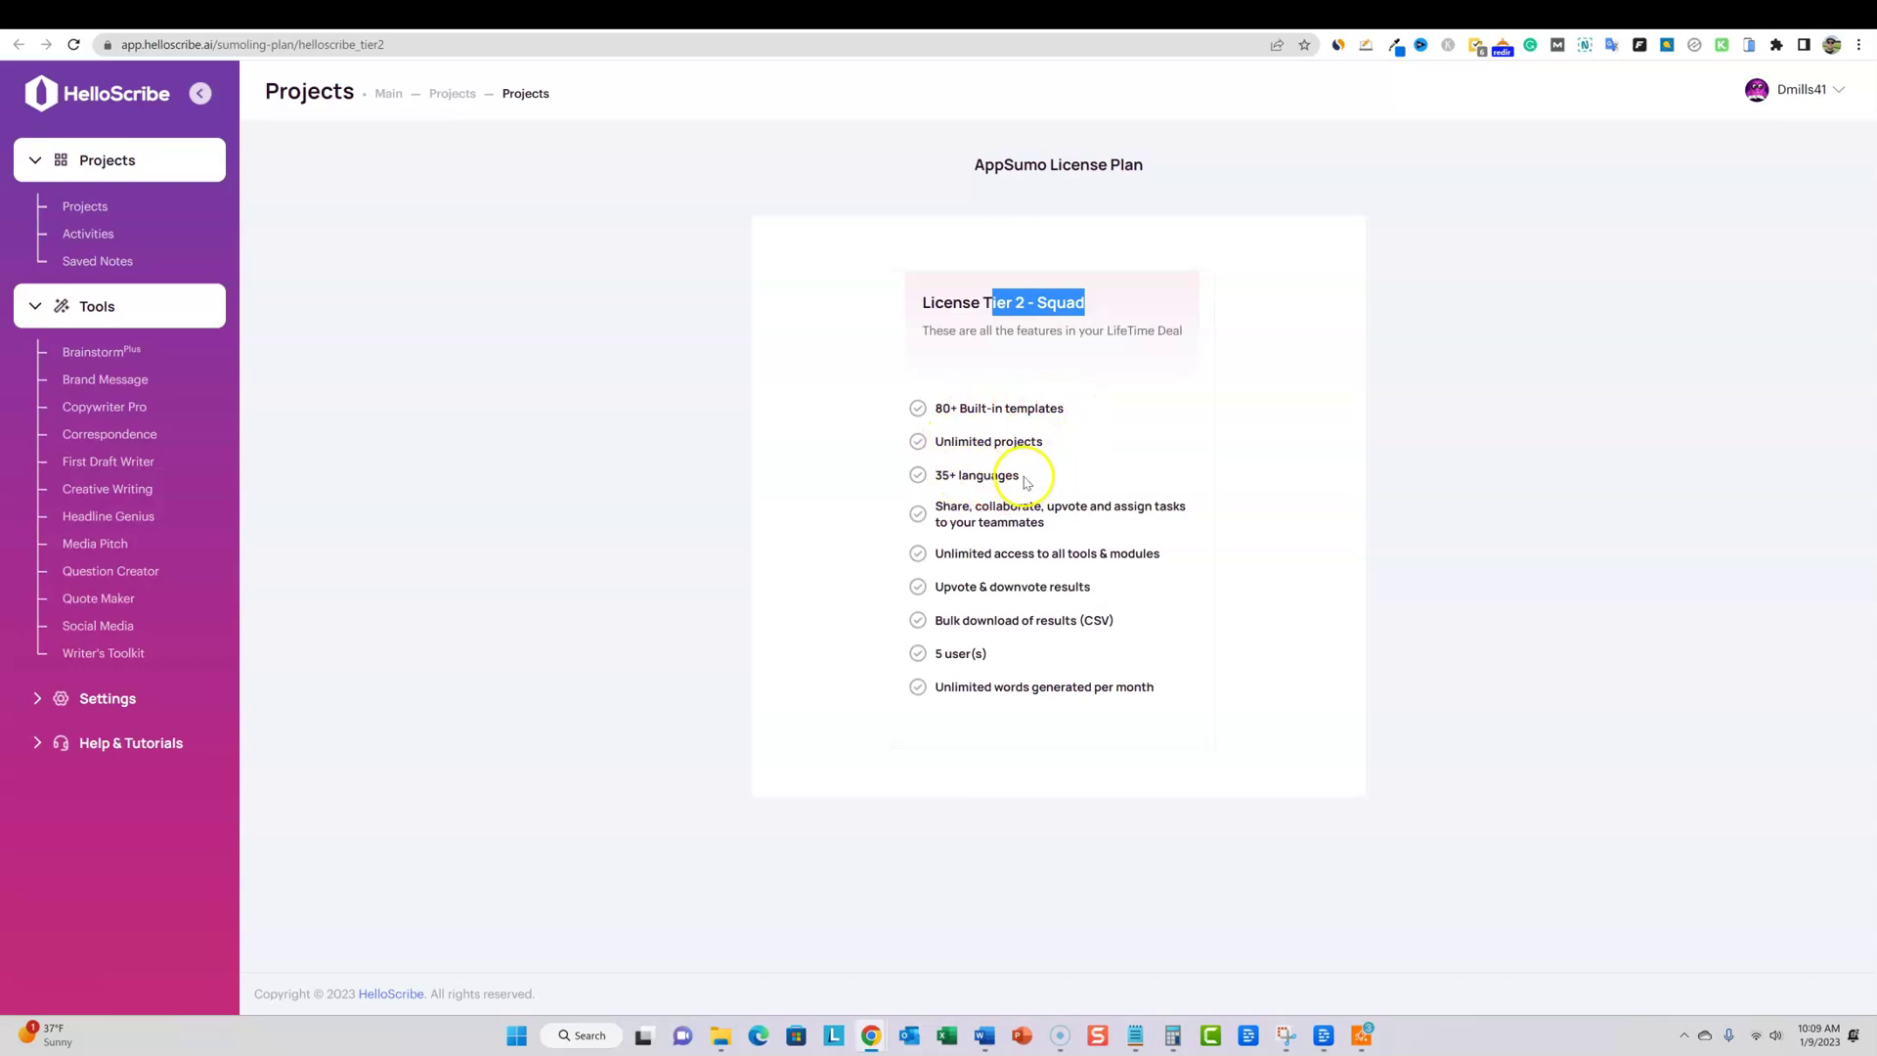
left_click_drag(1022, 475, 886, 479)
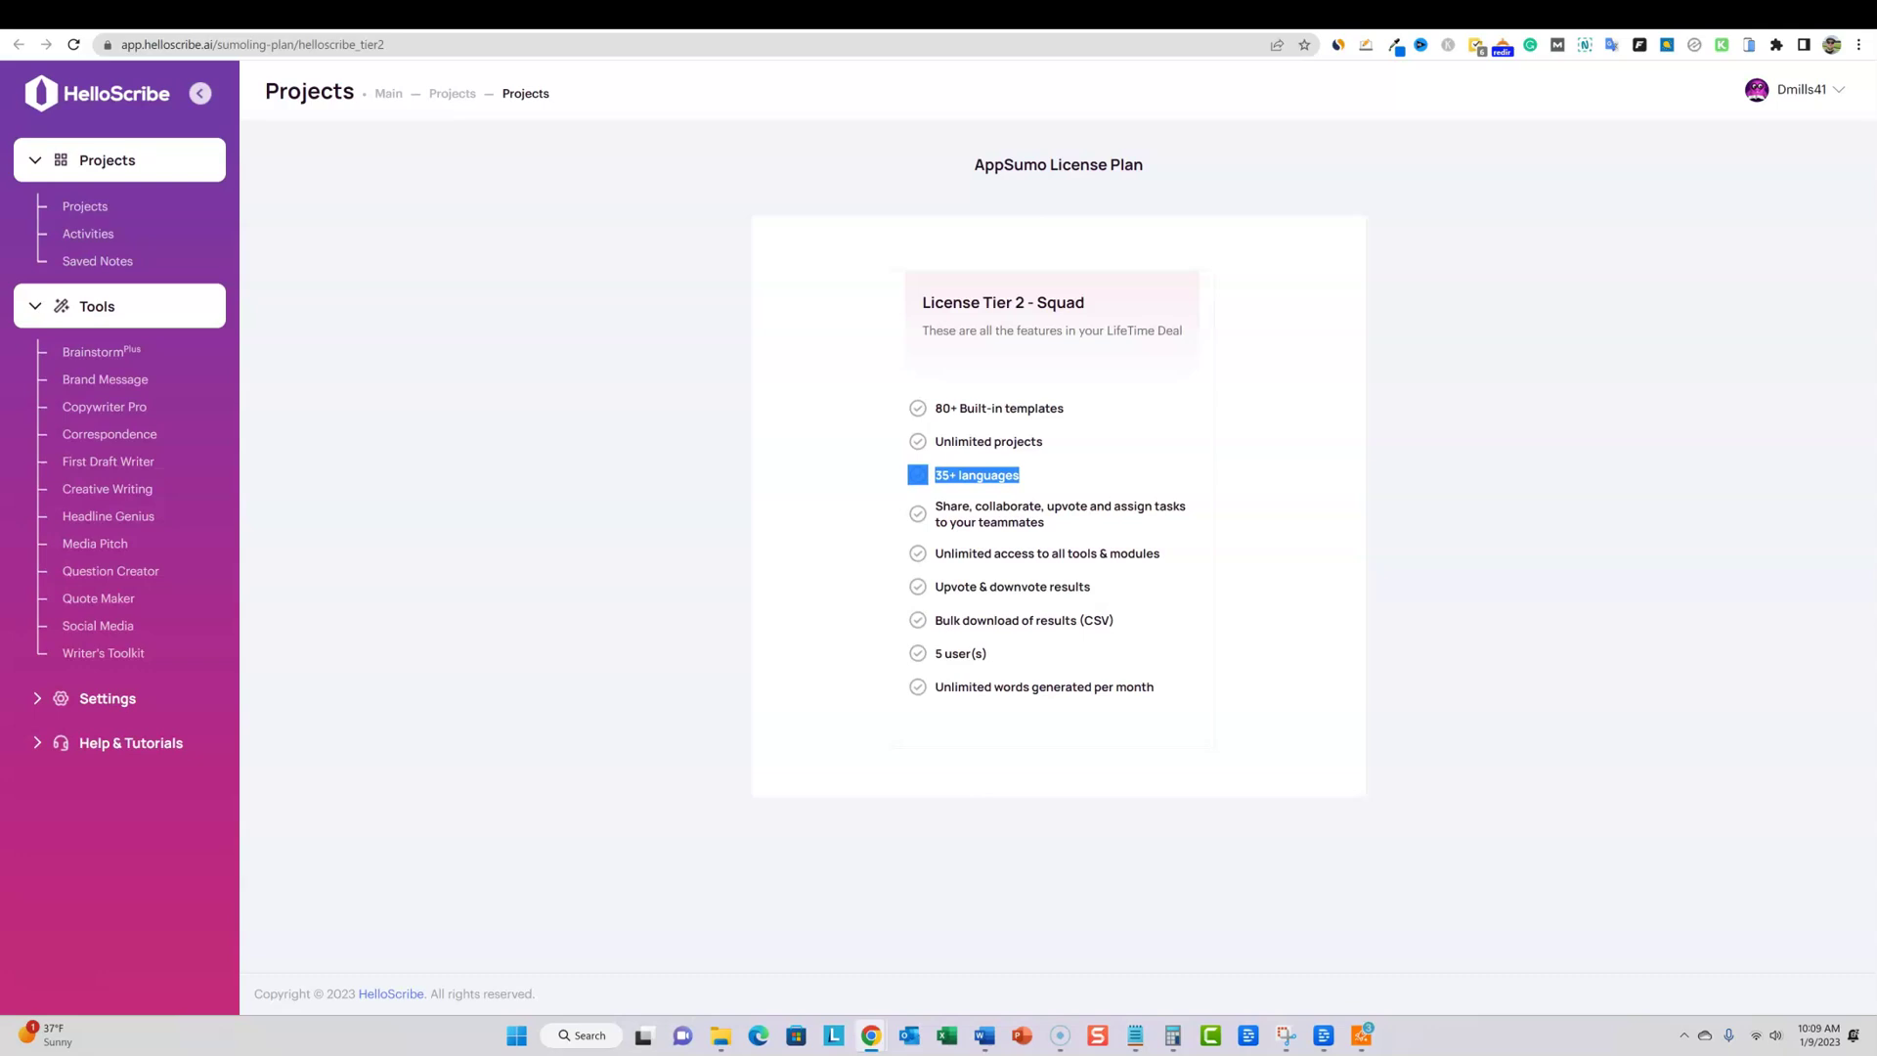
Switch to the HelloScribe About Us page and read the mission and company description, highlighting the 10x faster claim
left_click_drag(1876, 107, 1603, 12)
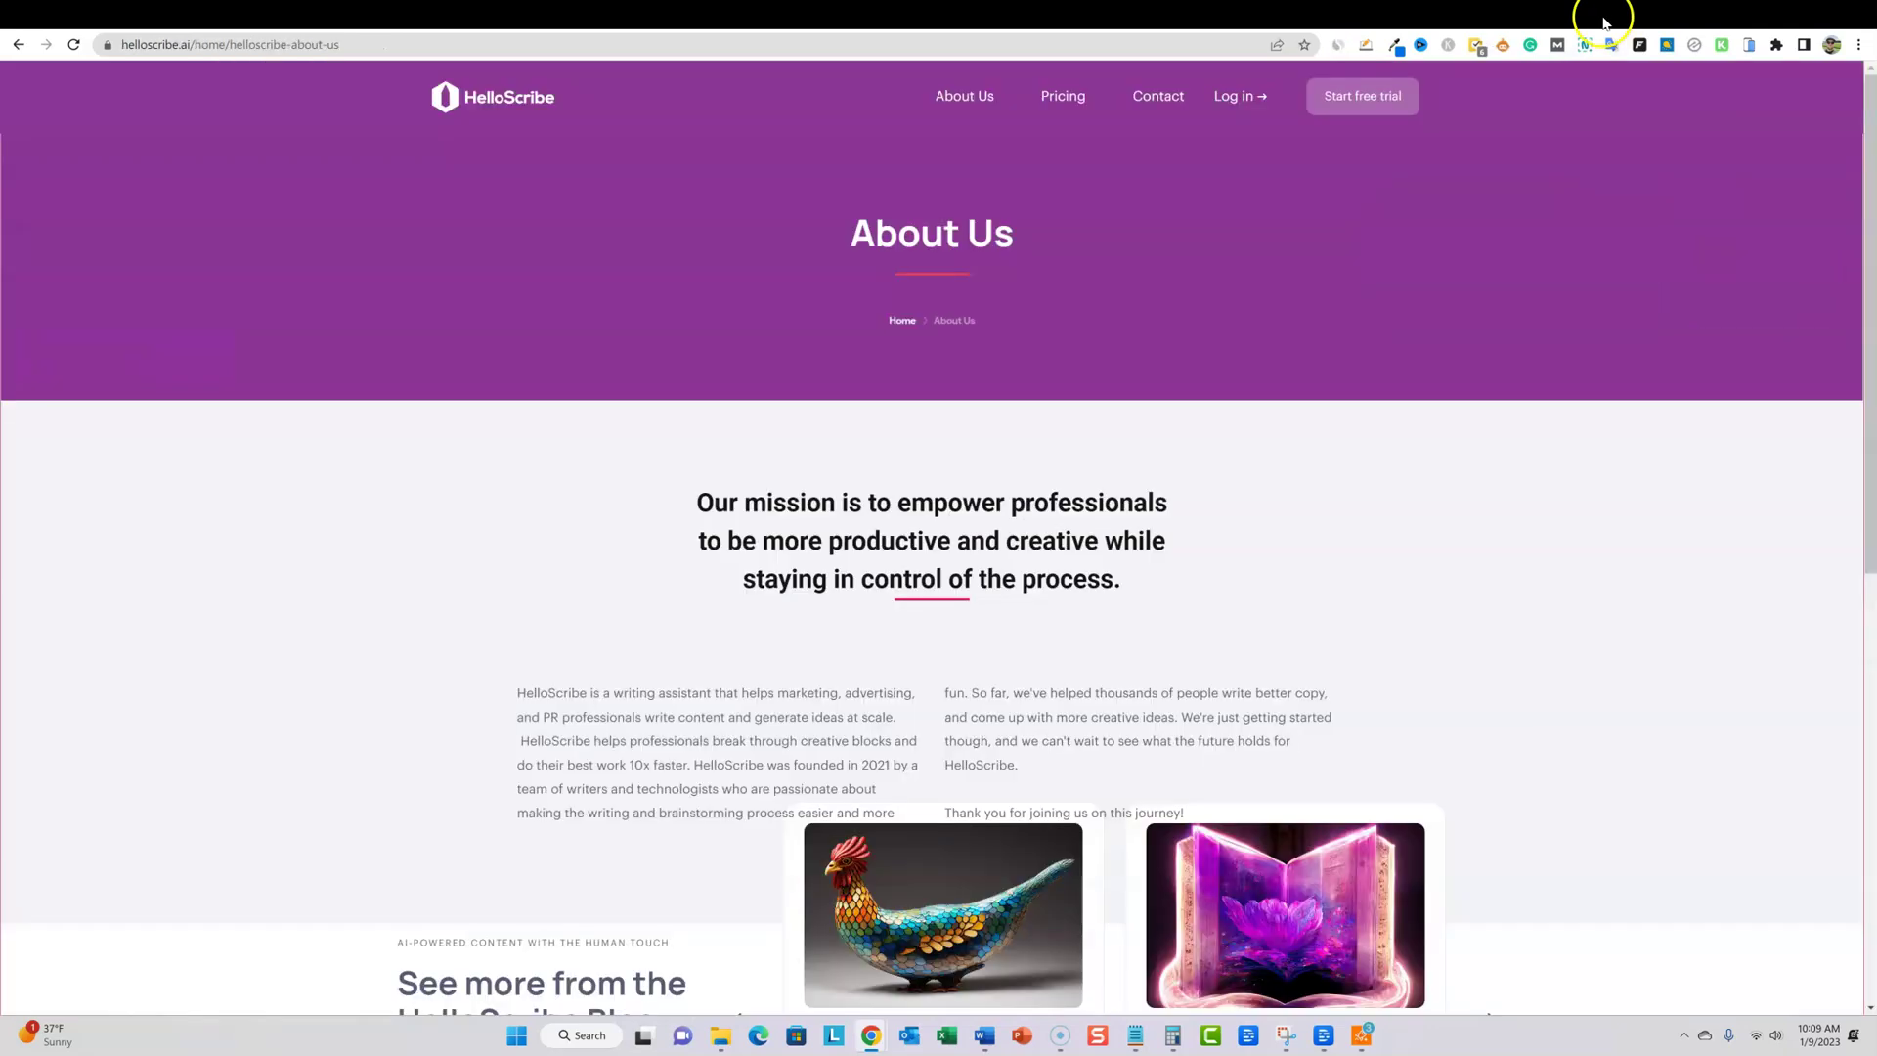
scroll(964, 314, "down", 3)
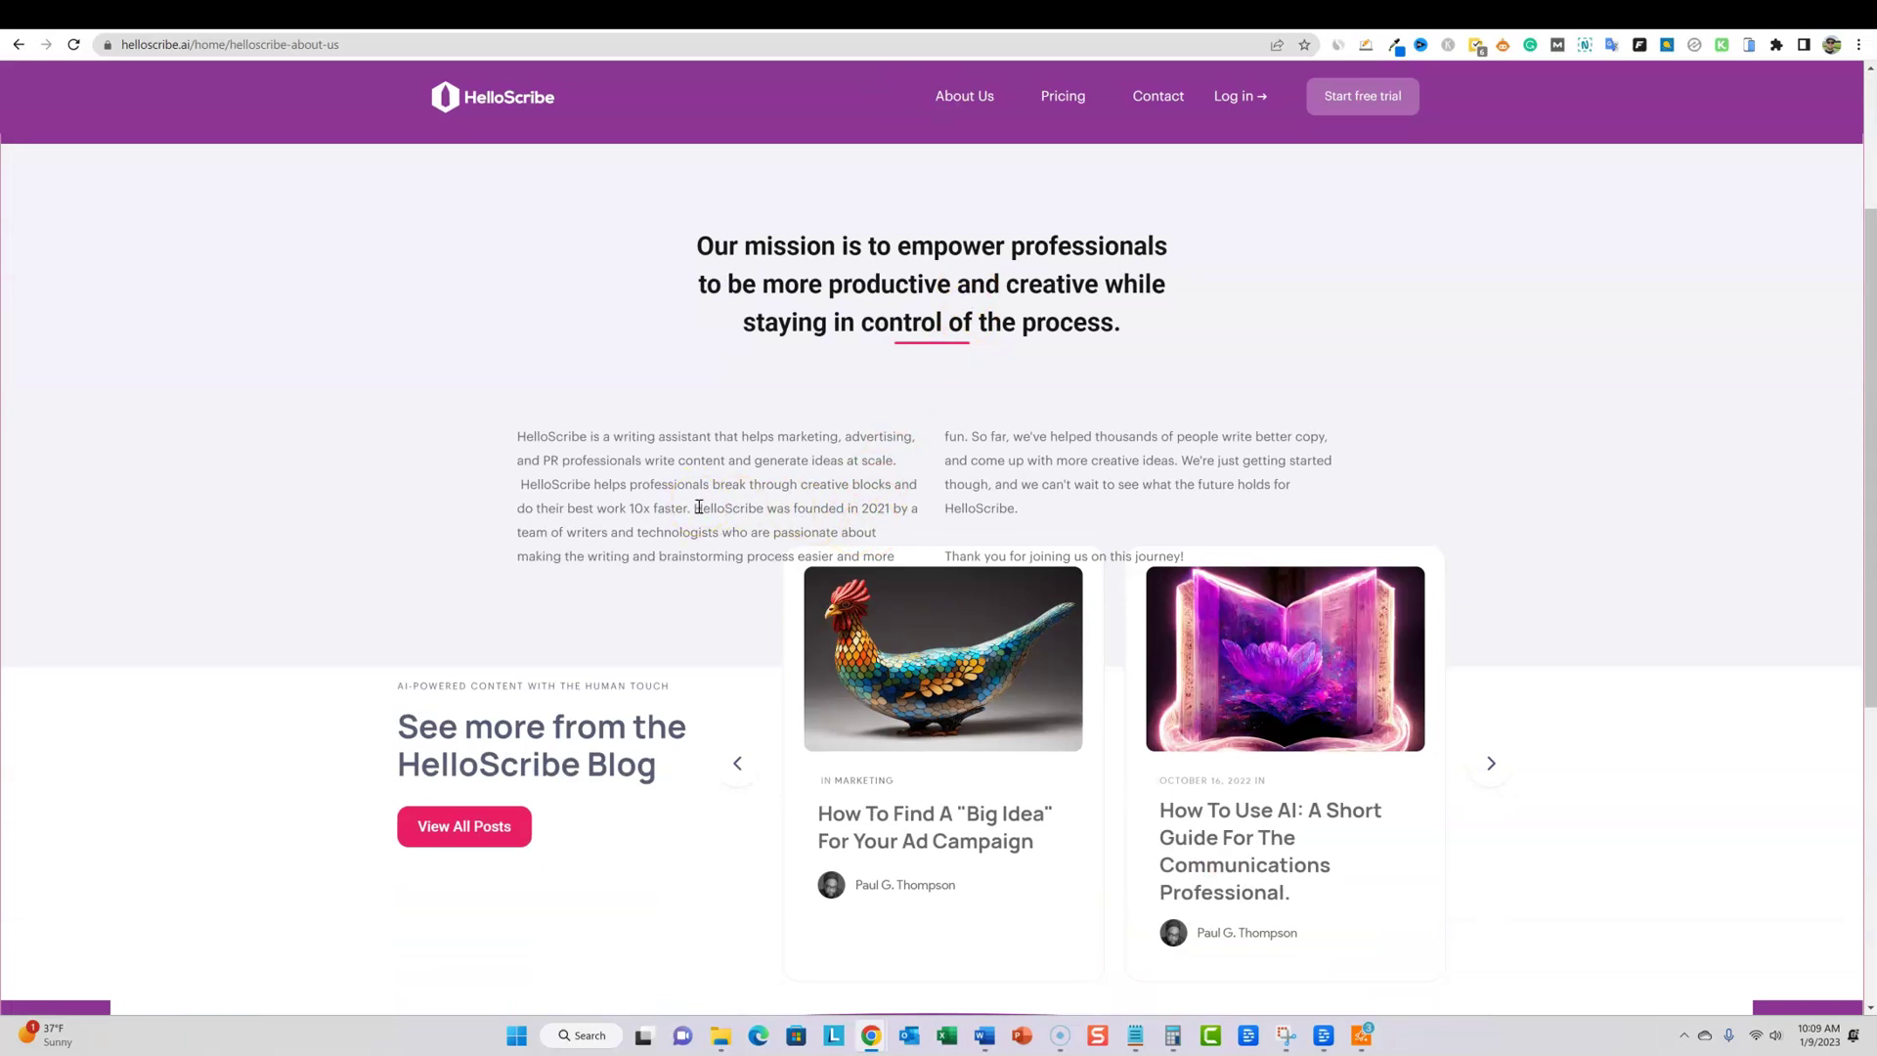
left_click_drag(698, 507, 900, 497)
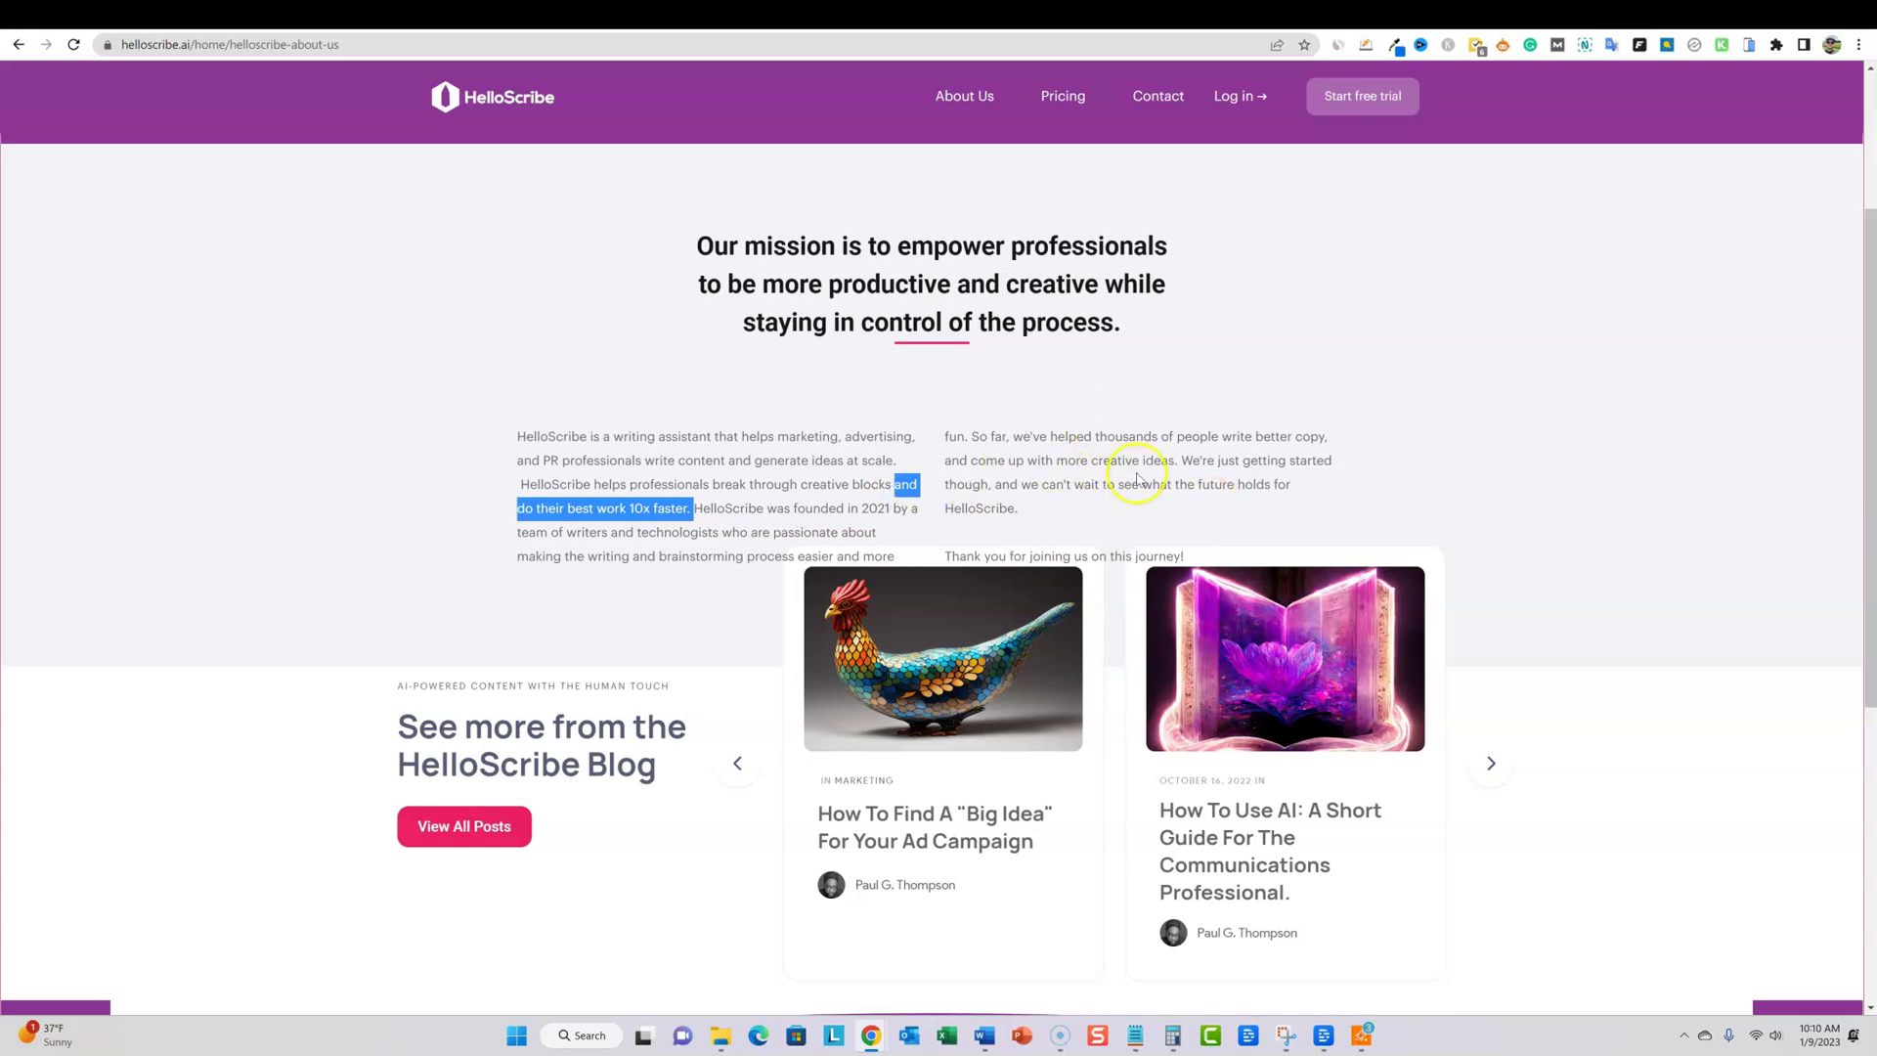
scroll(1227, 503, "down", 5)
scroll(1223, 484, "up", 6)
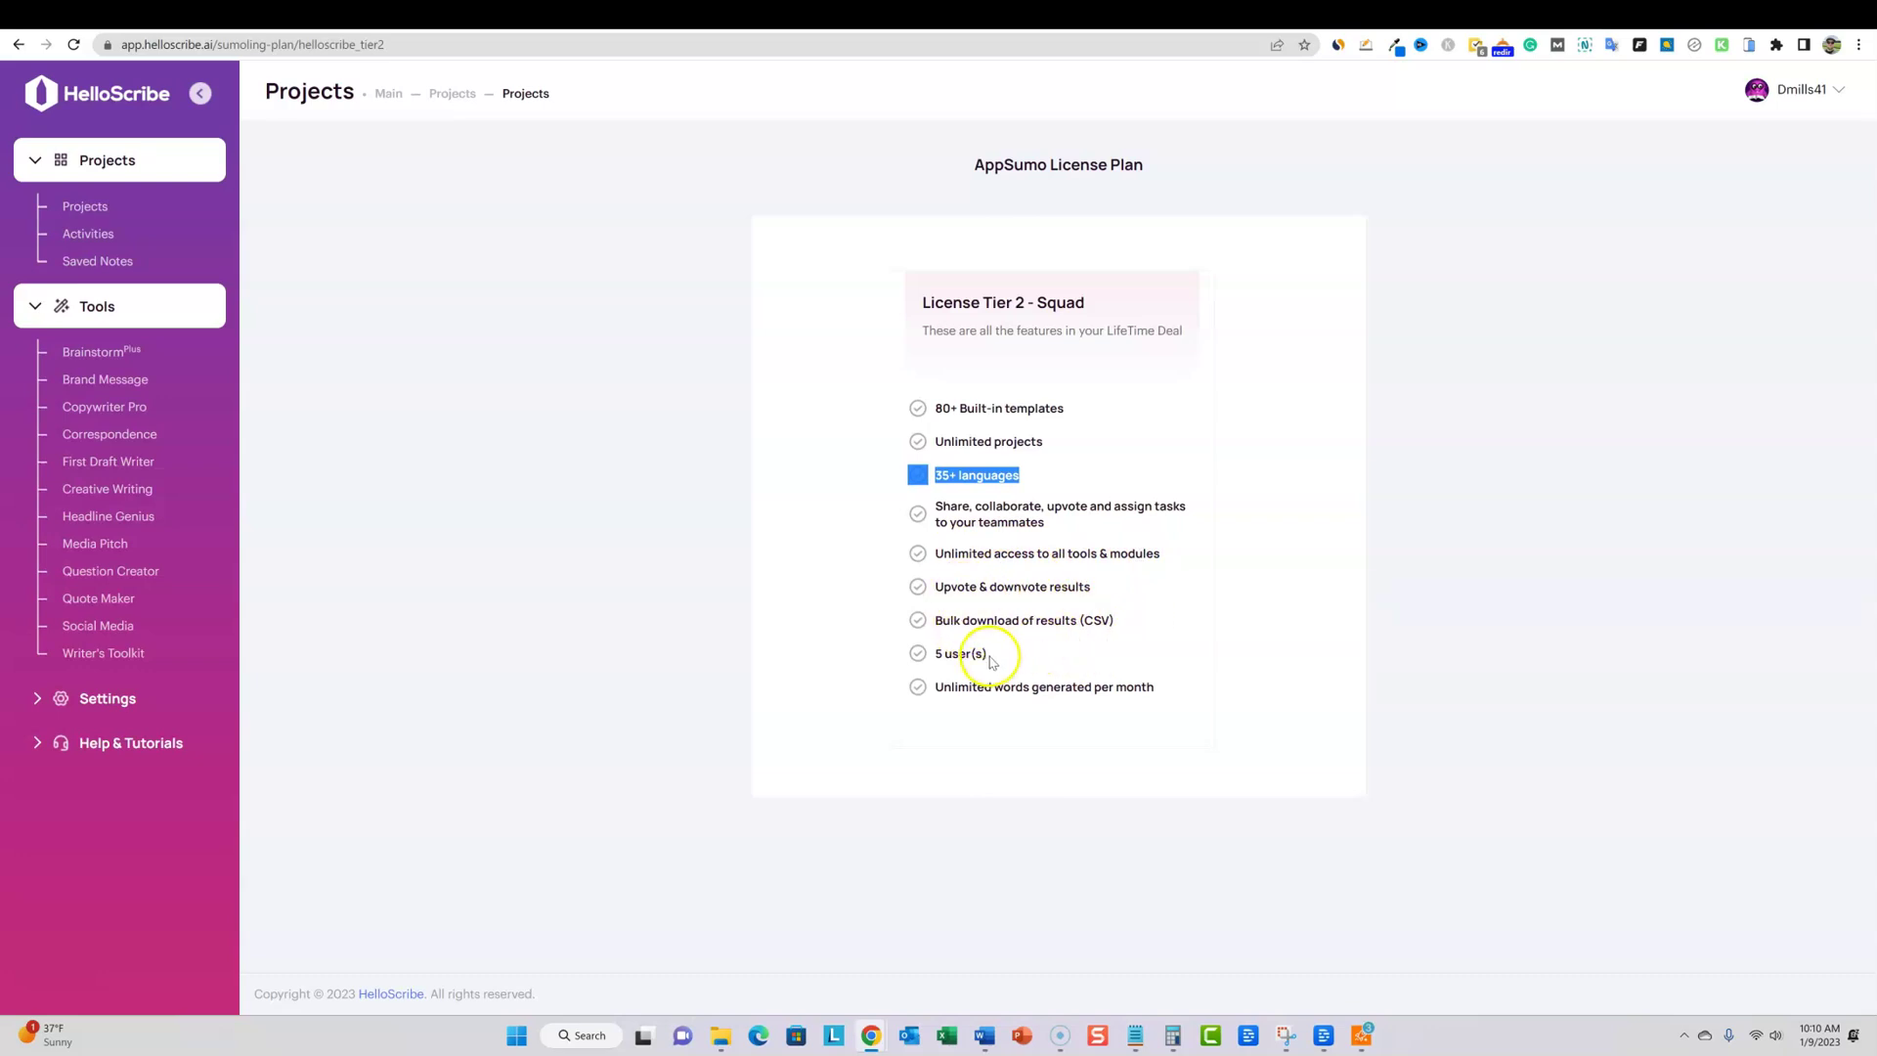
Return to the License Tier 2 - Squad plan page in HelloScribe and check its monthly word allowance
left_click_drag(1155, 687, 875, 712)
left_click(1310, 640)
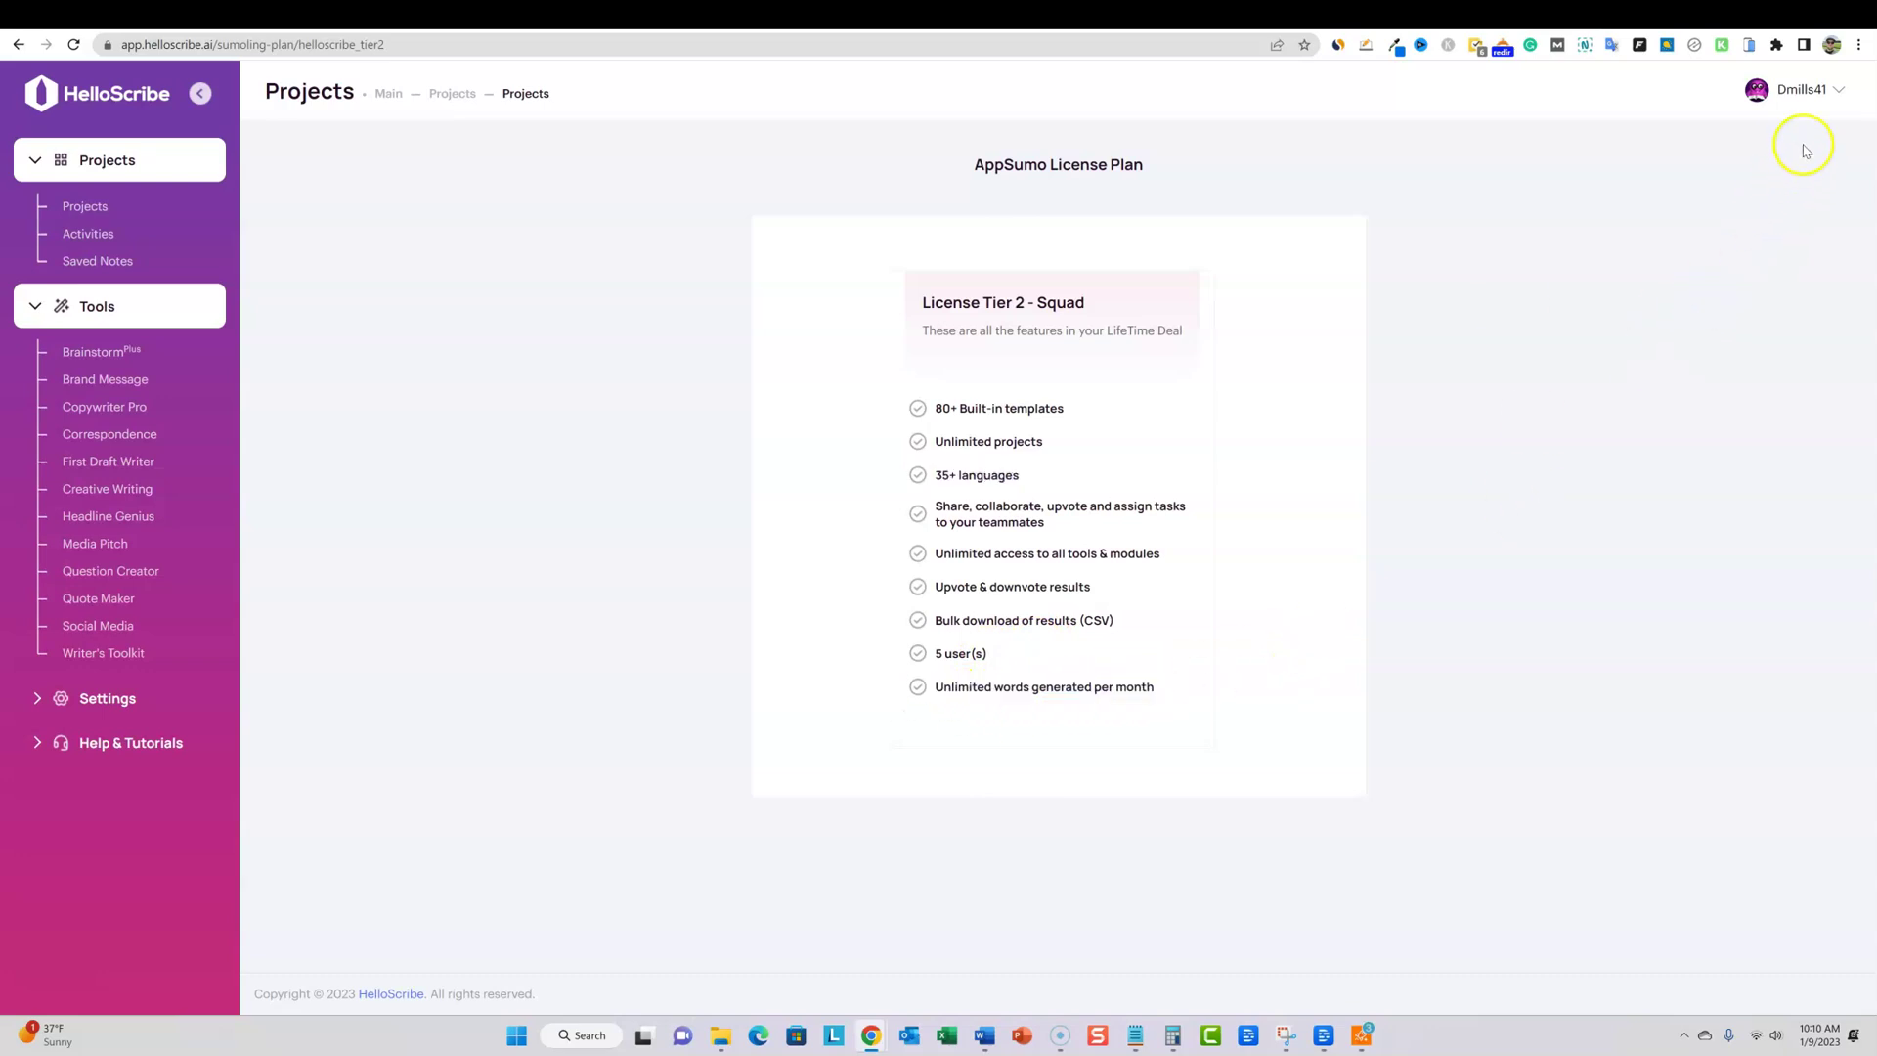
left_click(1501, 12)
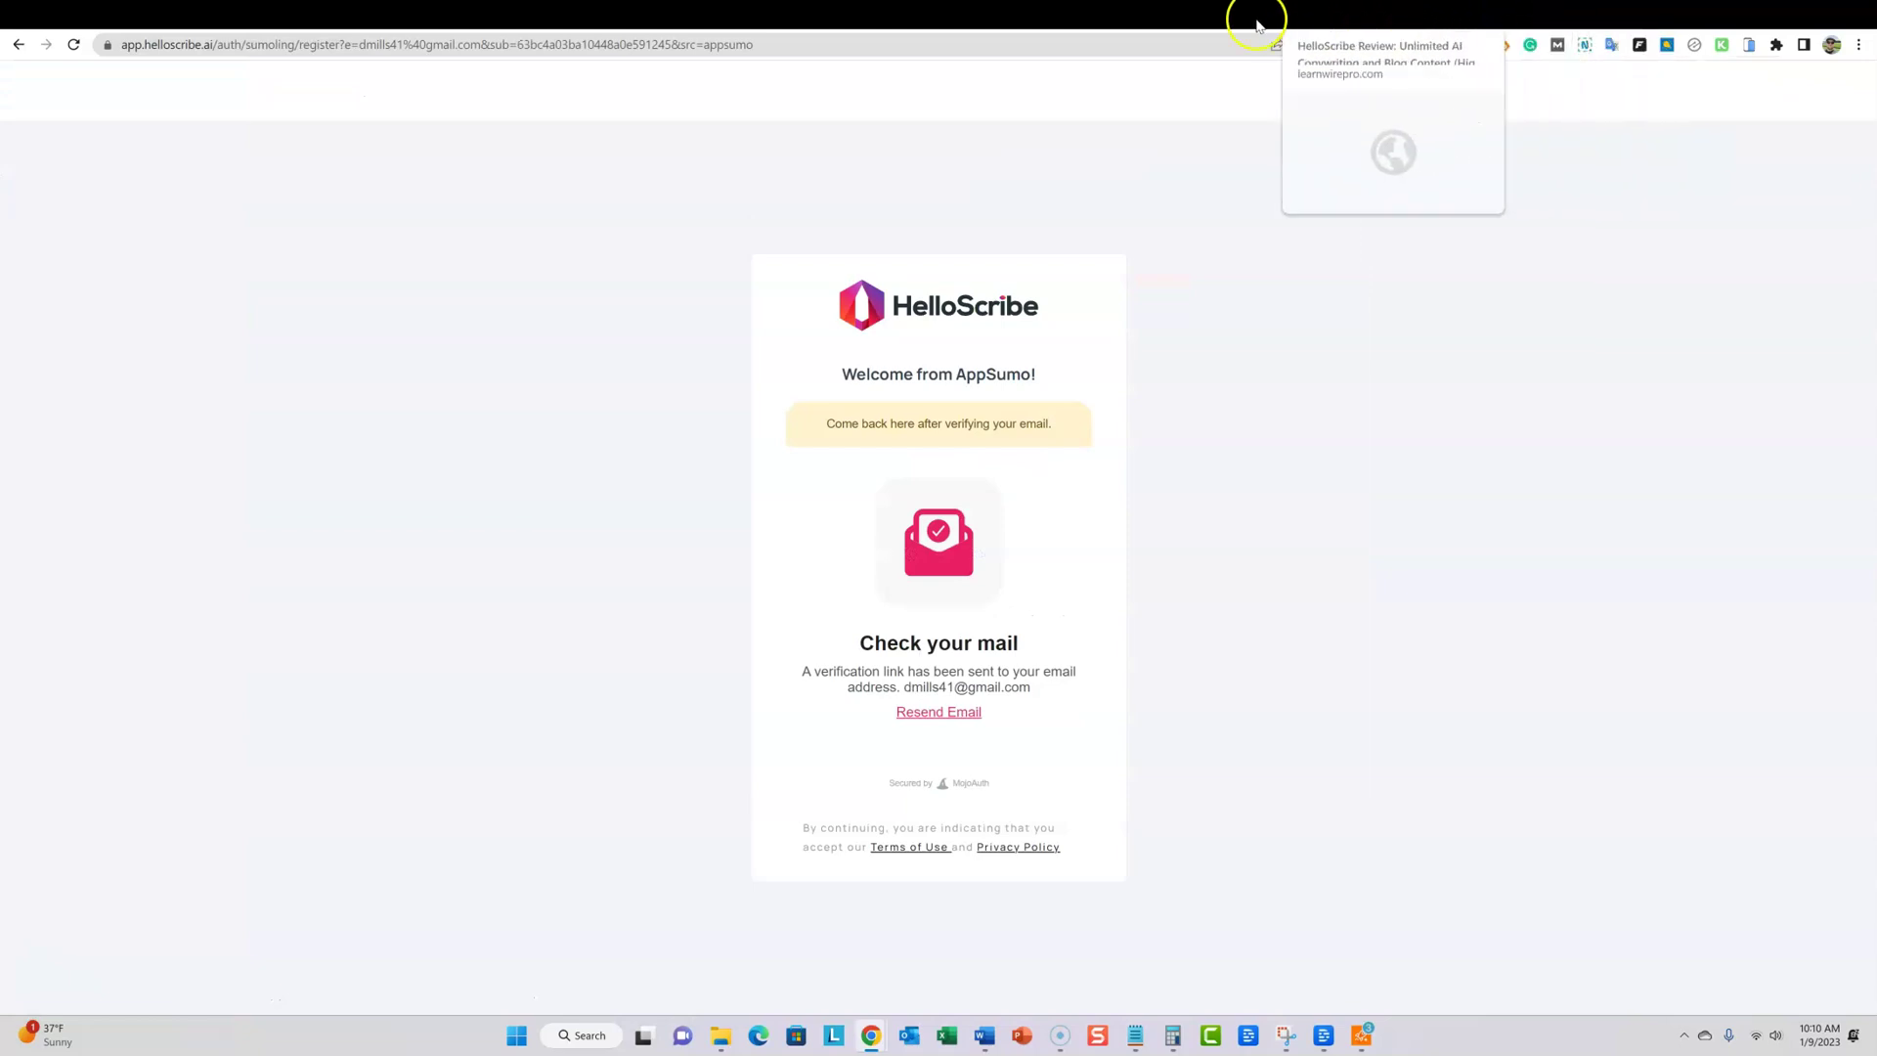
left_click(1561, 12)
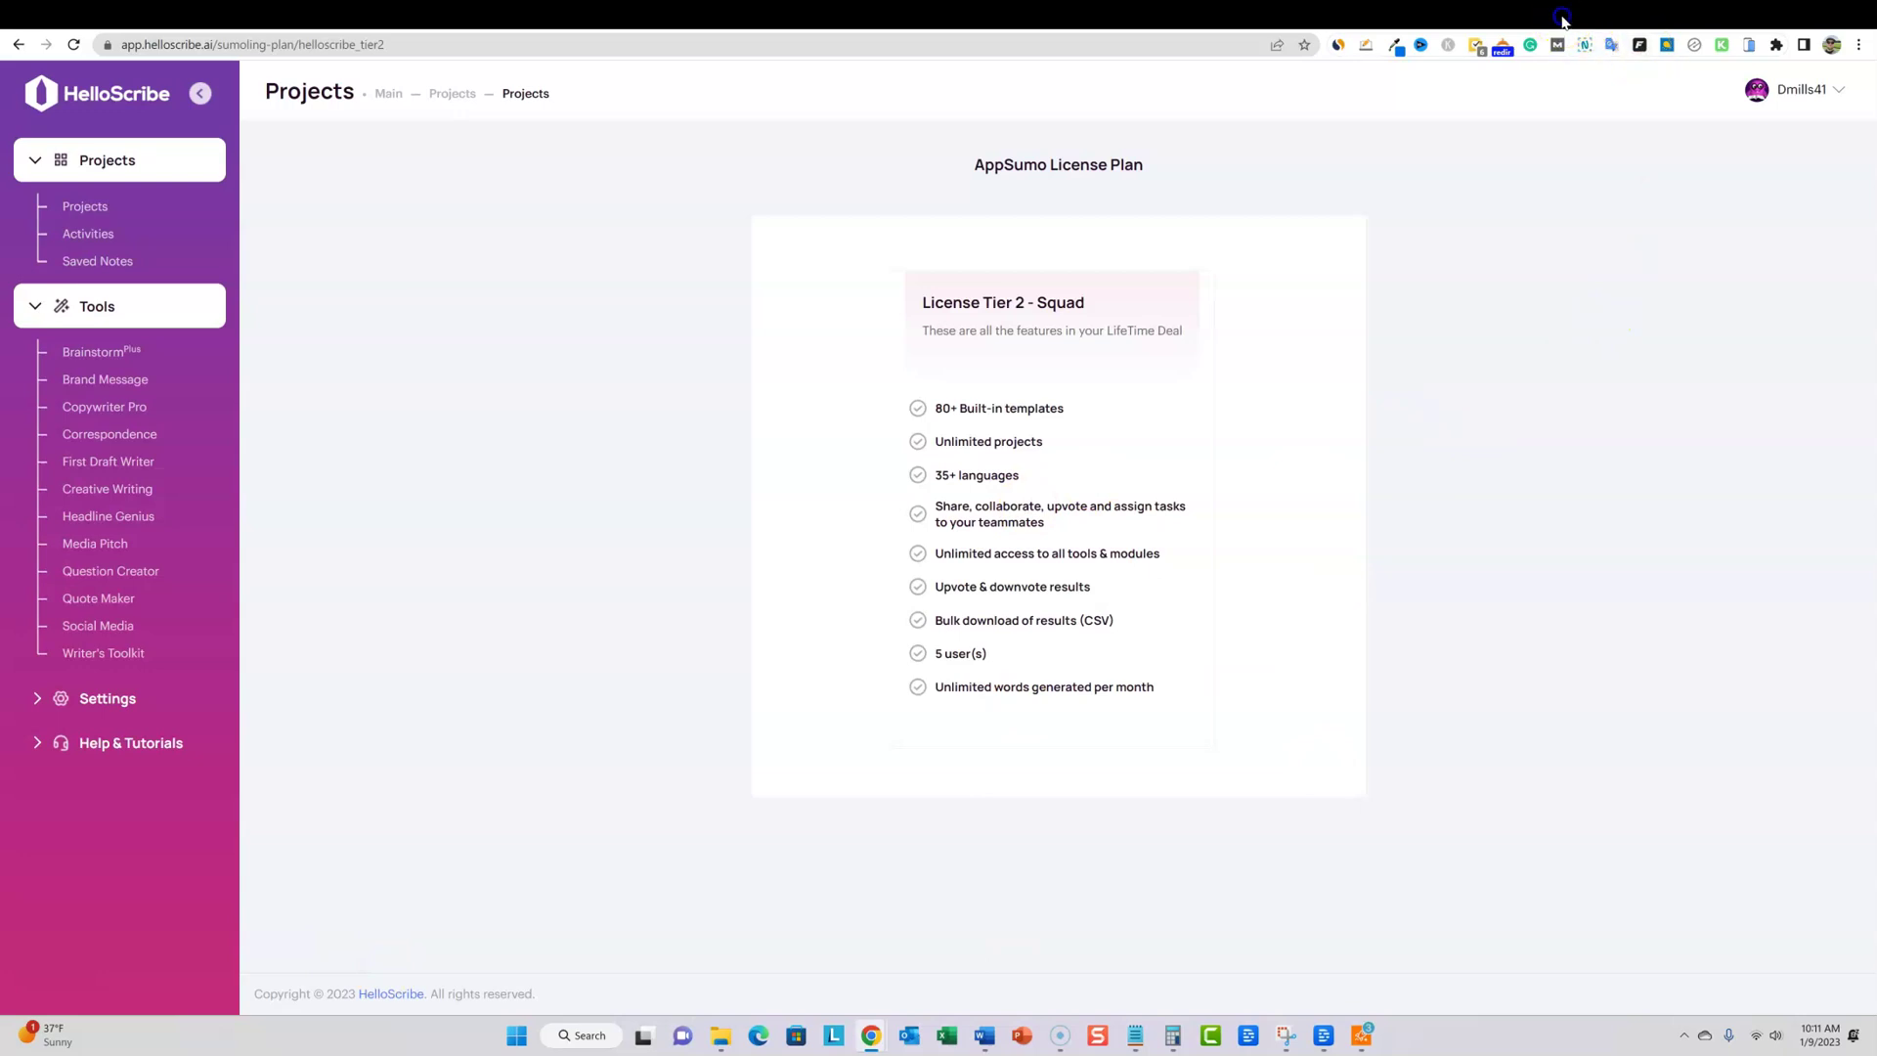
Open the Writer's Toolkit and look through its list of available tools without changing the selection
left_click(134, 664)
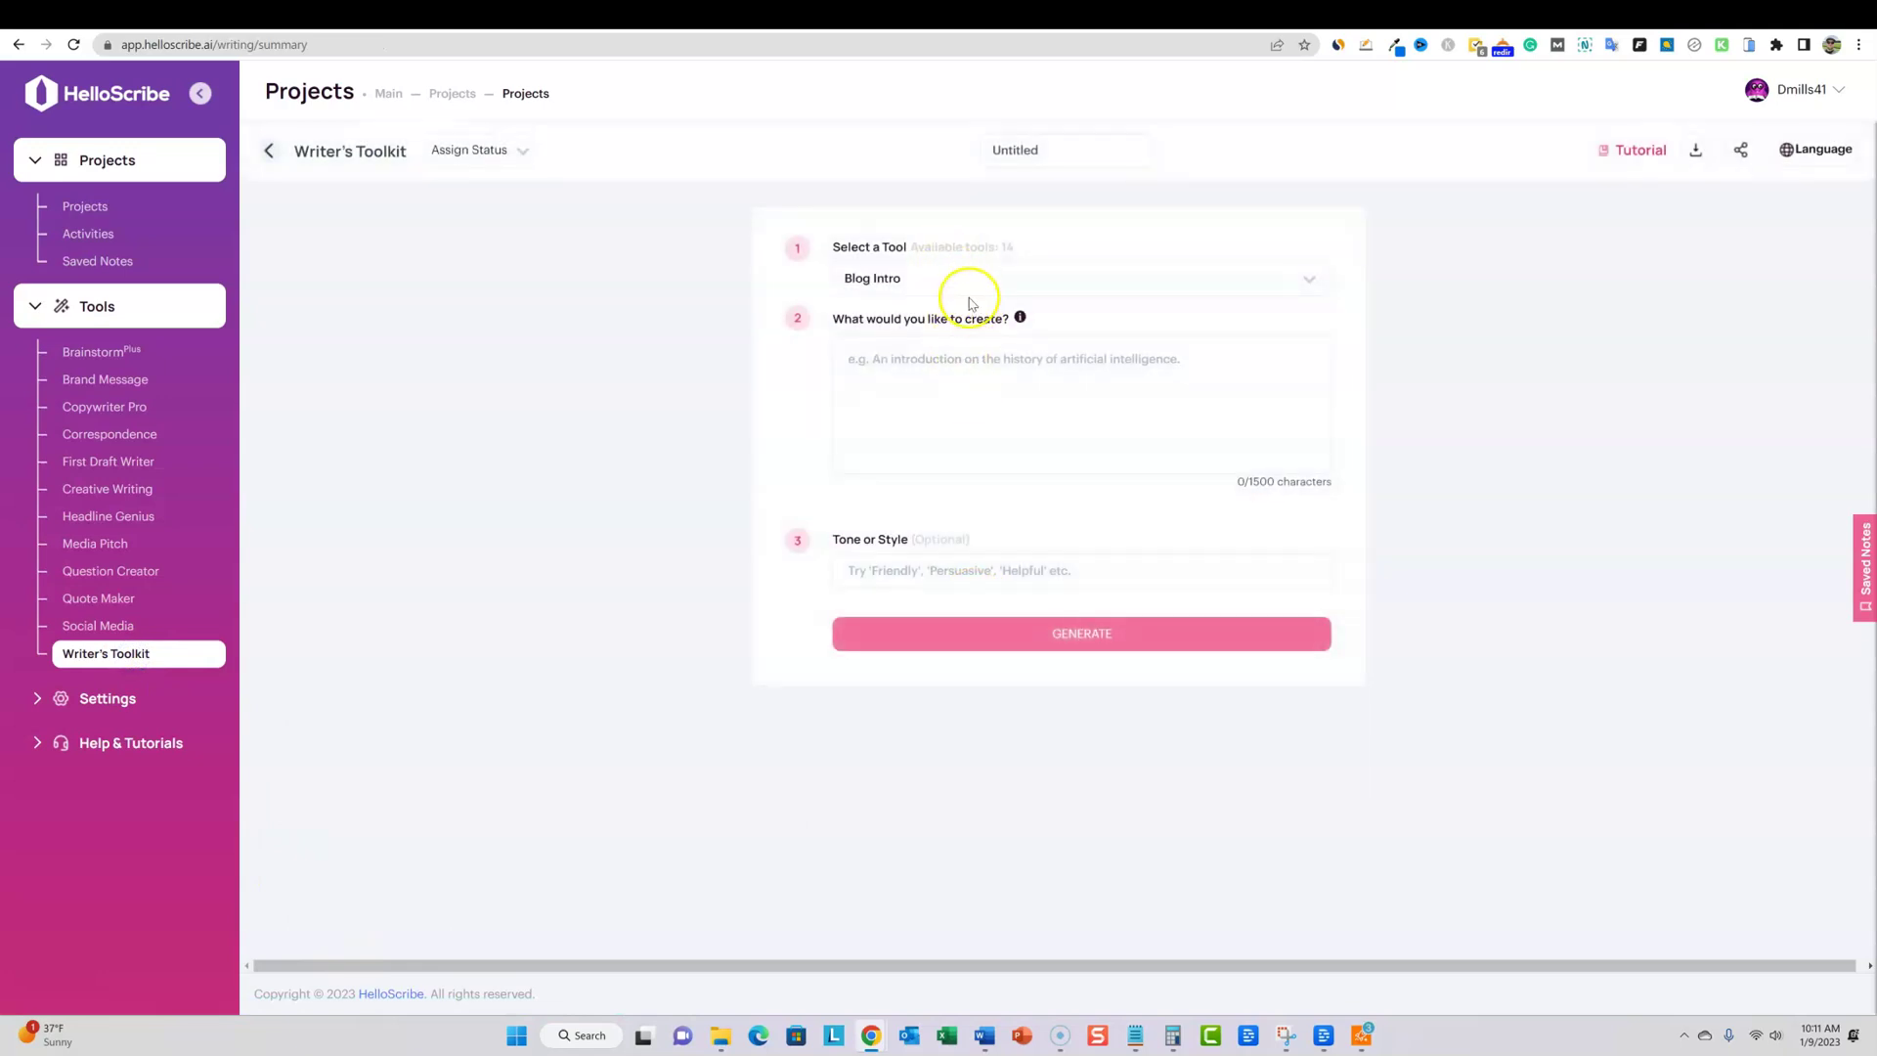
left_click(969, 282)
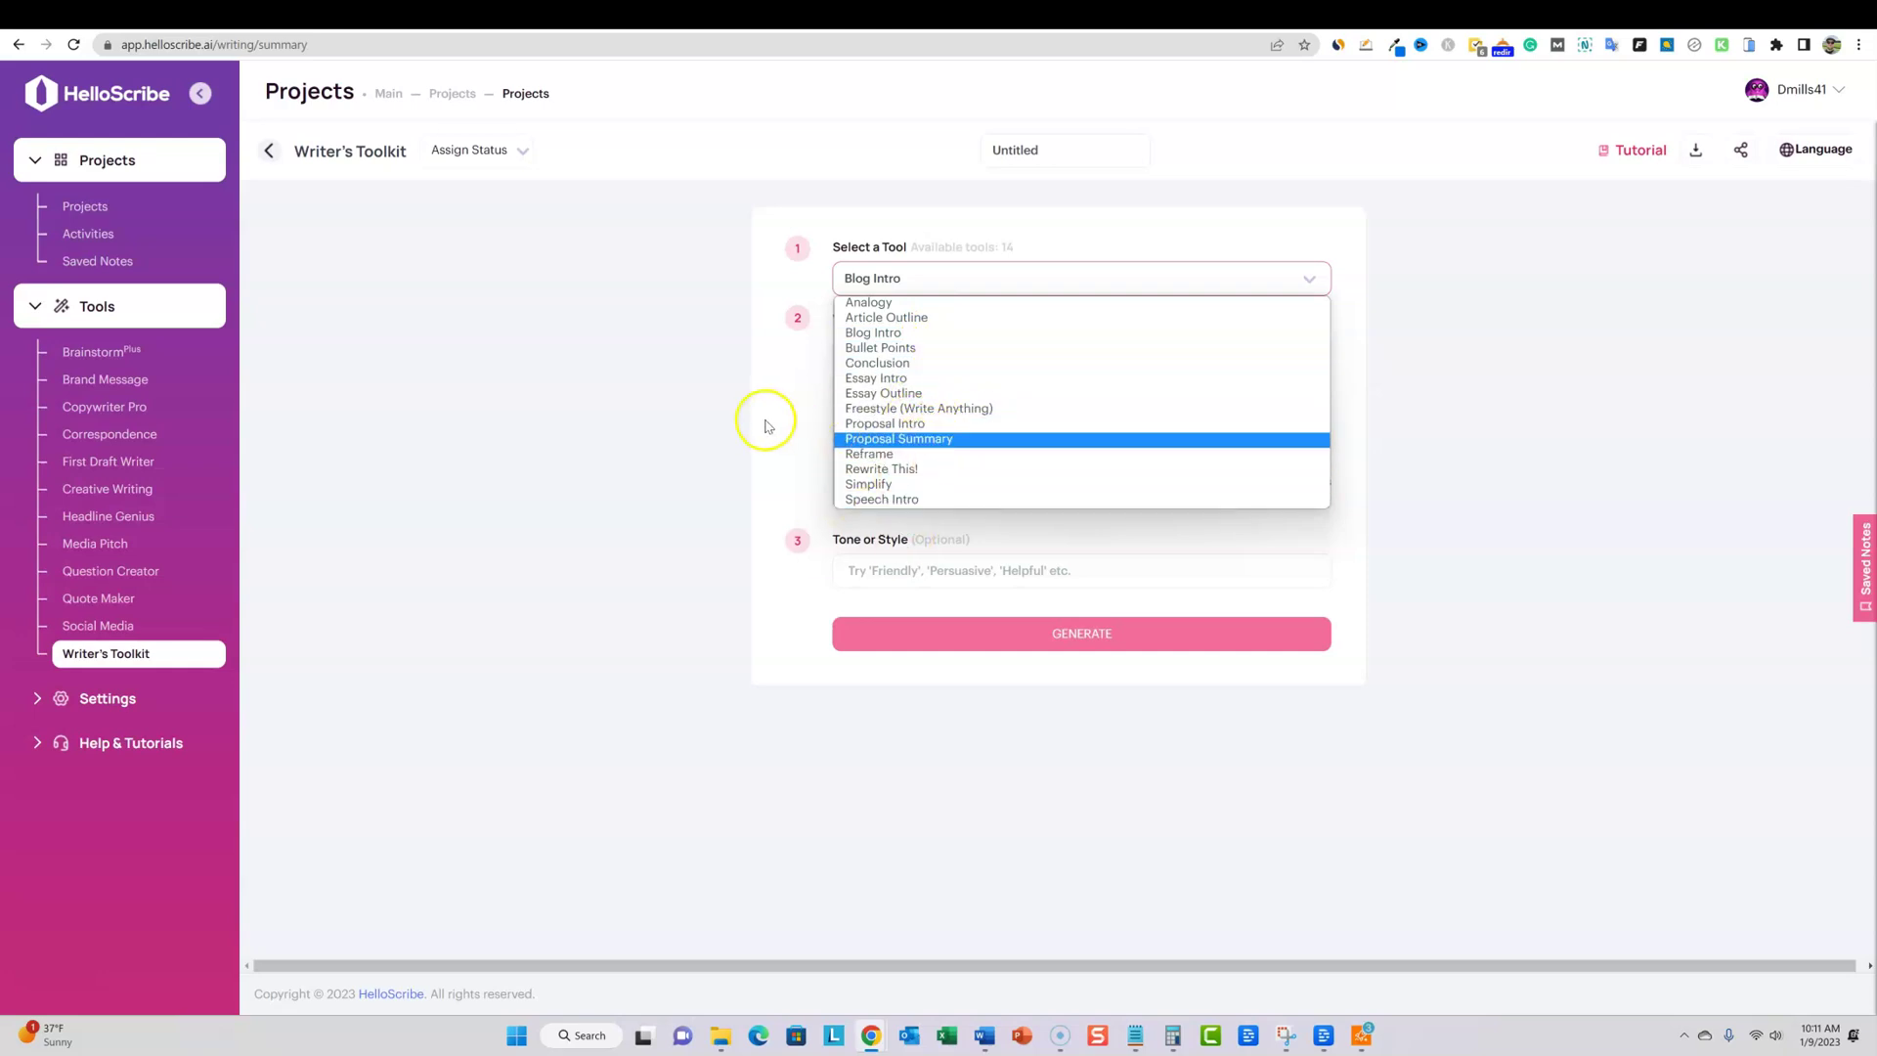
left_click(721, 386)
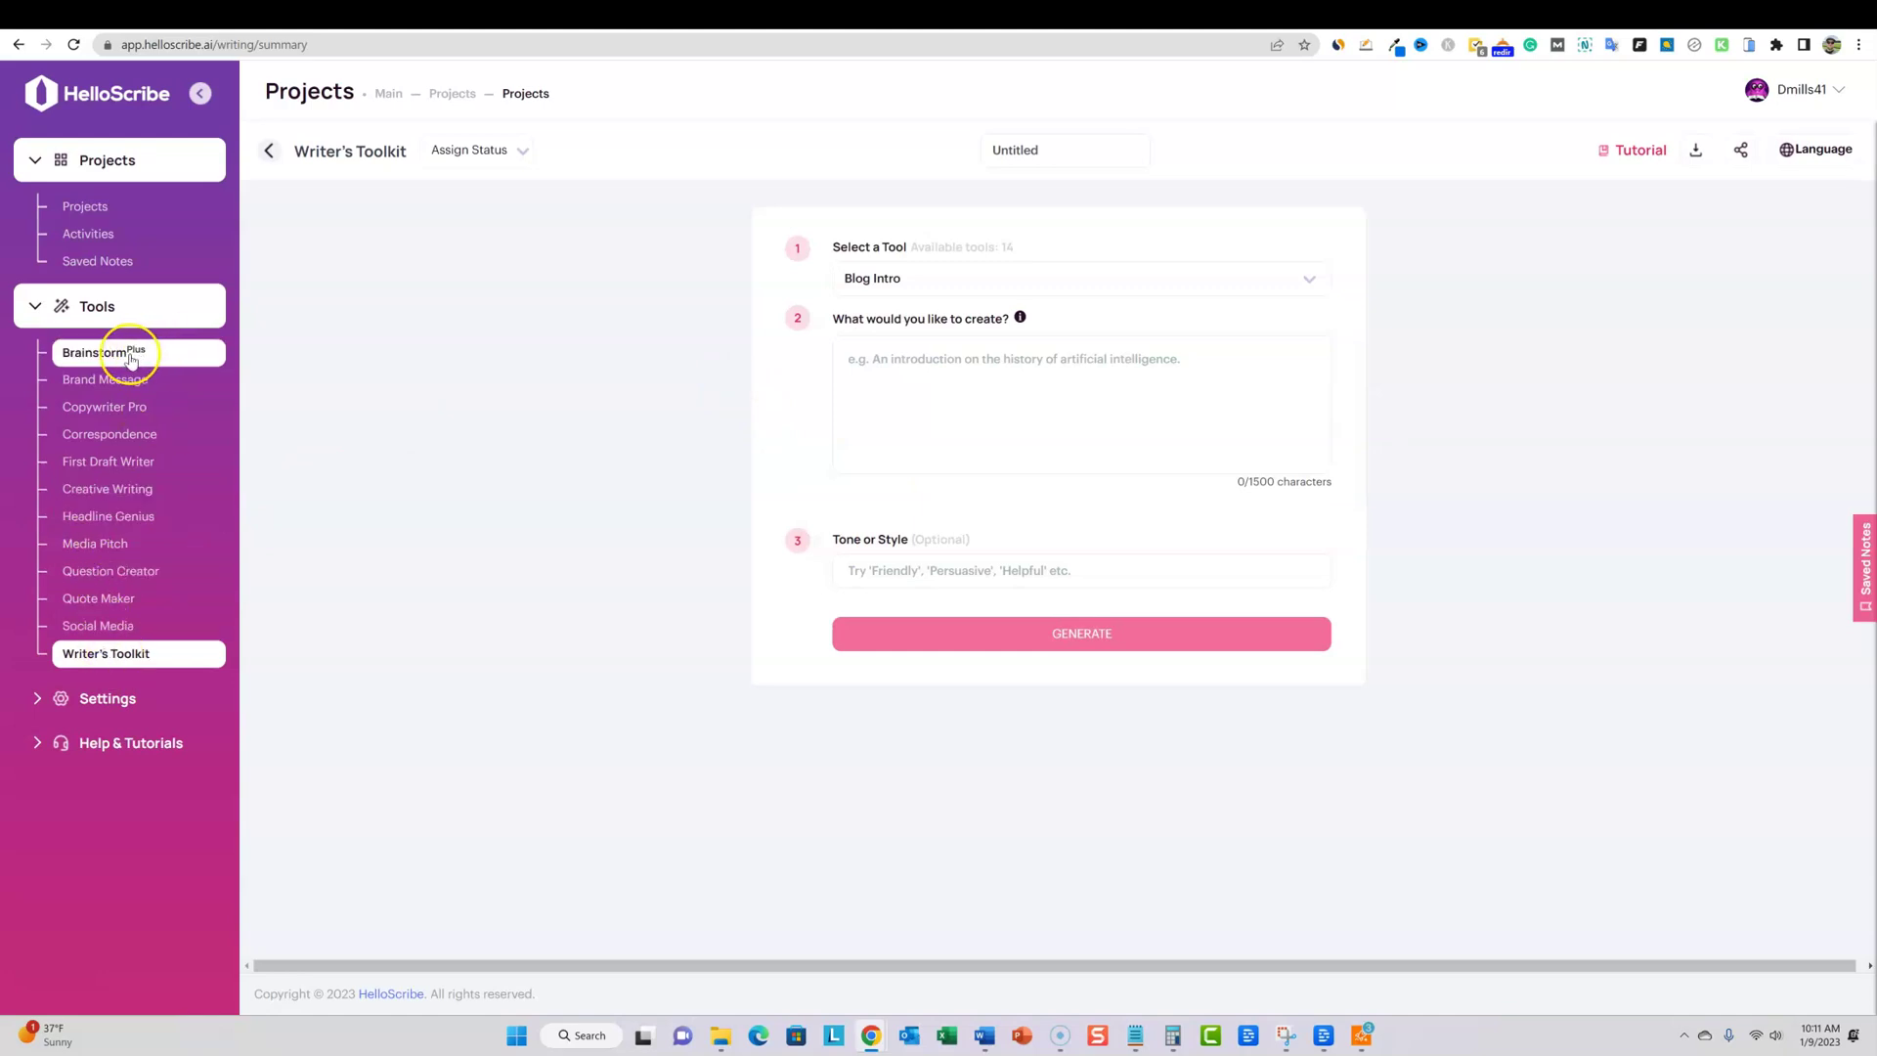
Open the Brainstorm module and set its tool to Blog Post Ideas, looking over the other available tools
left_click(166, 526)
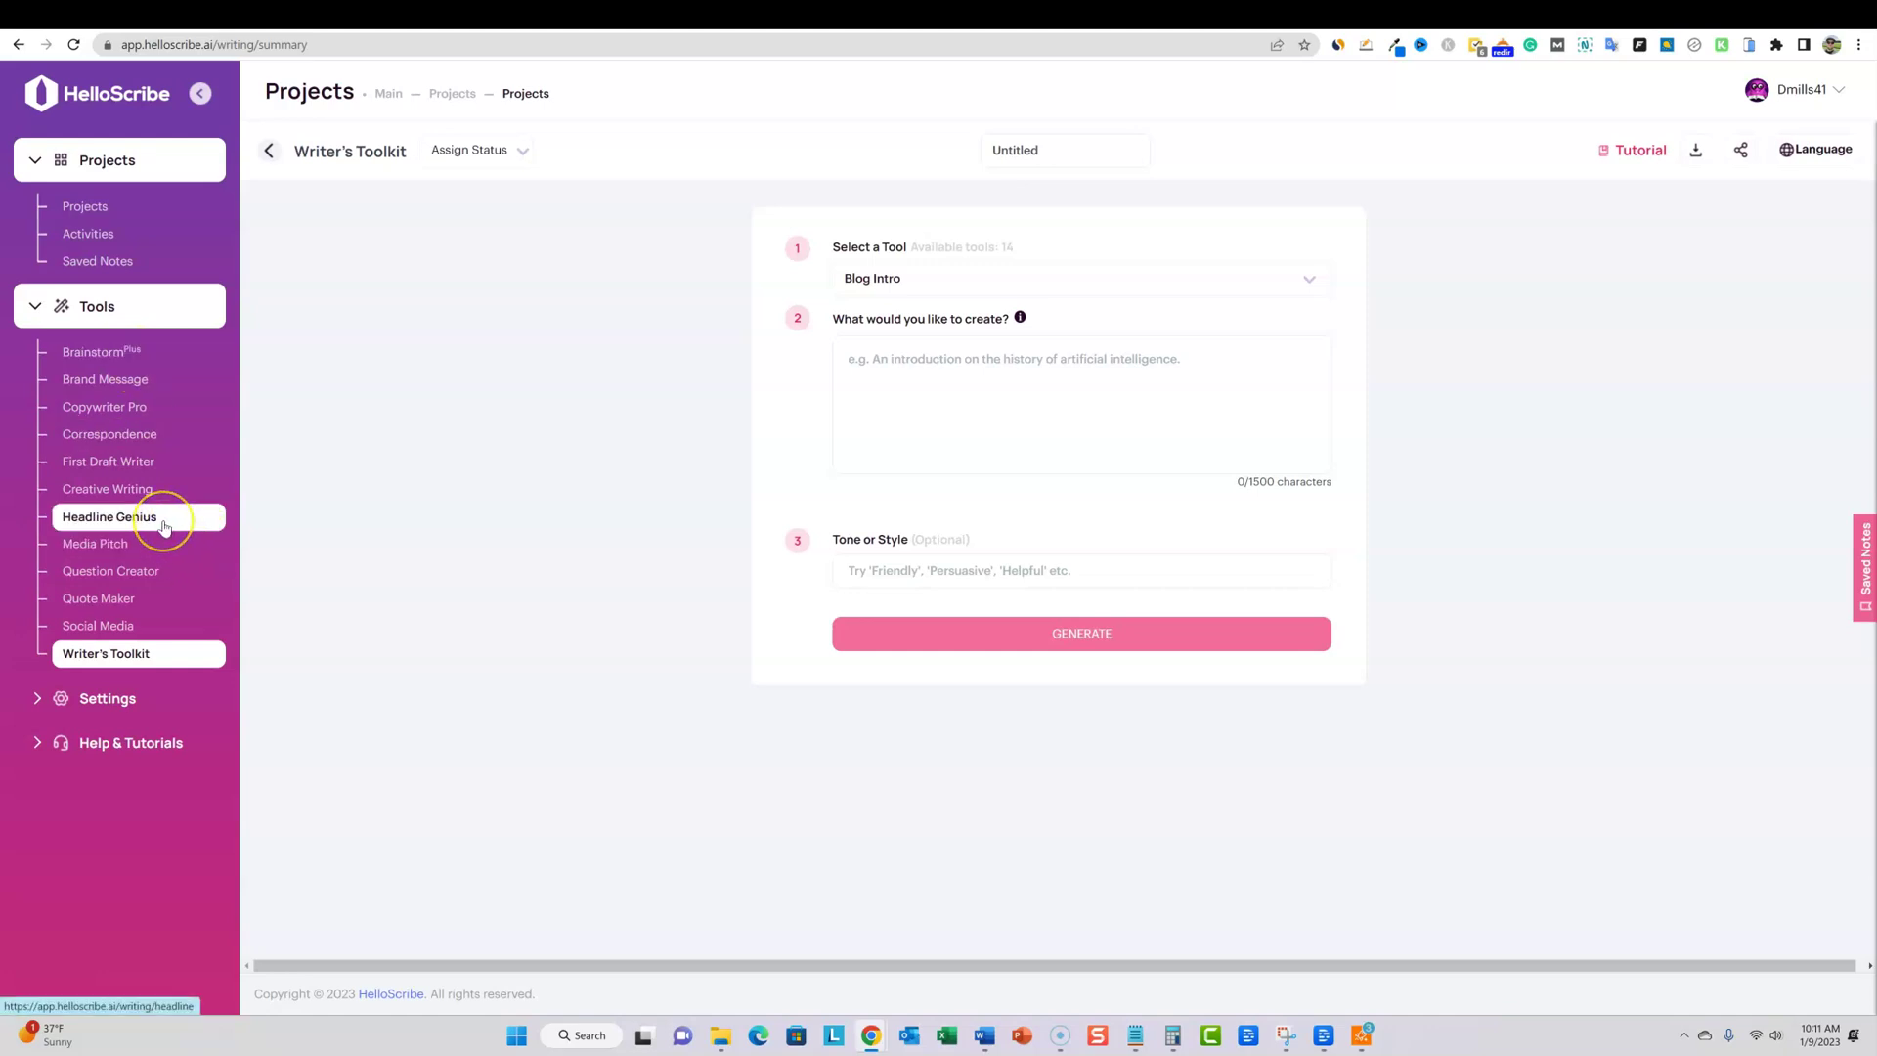
left_click(130, 353)
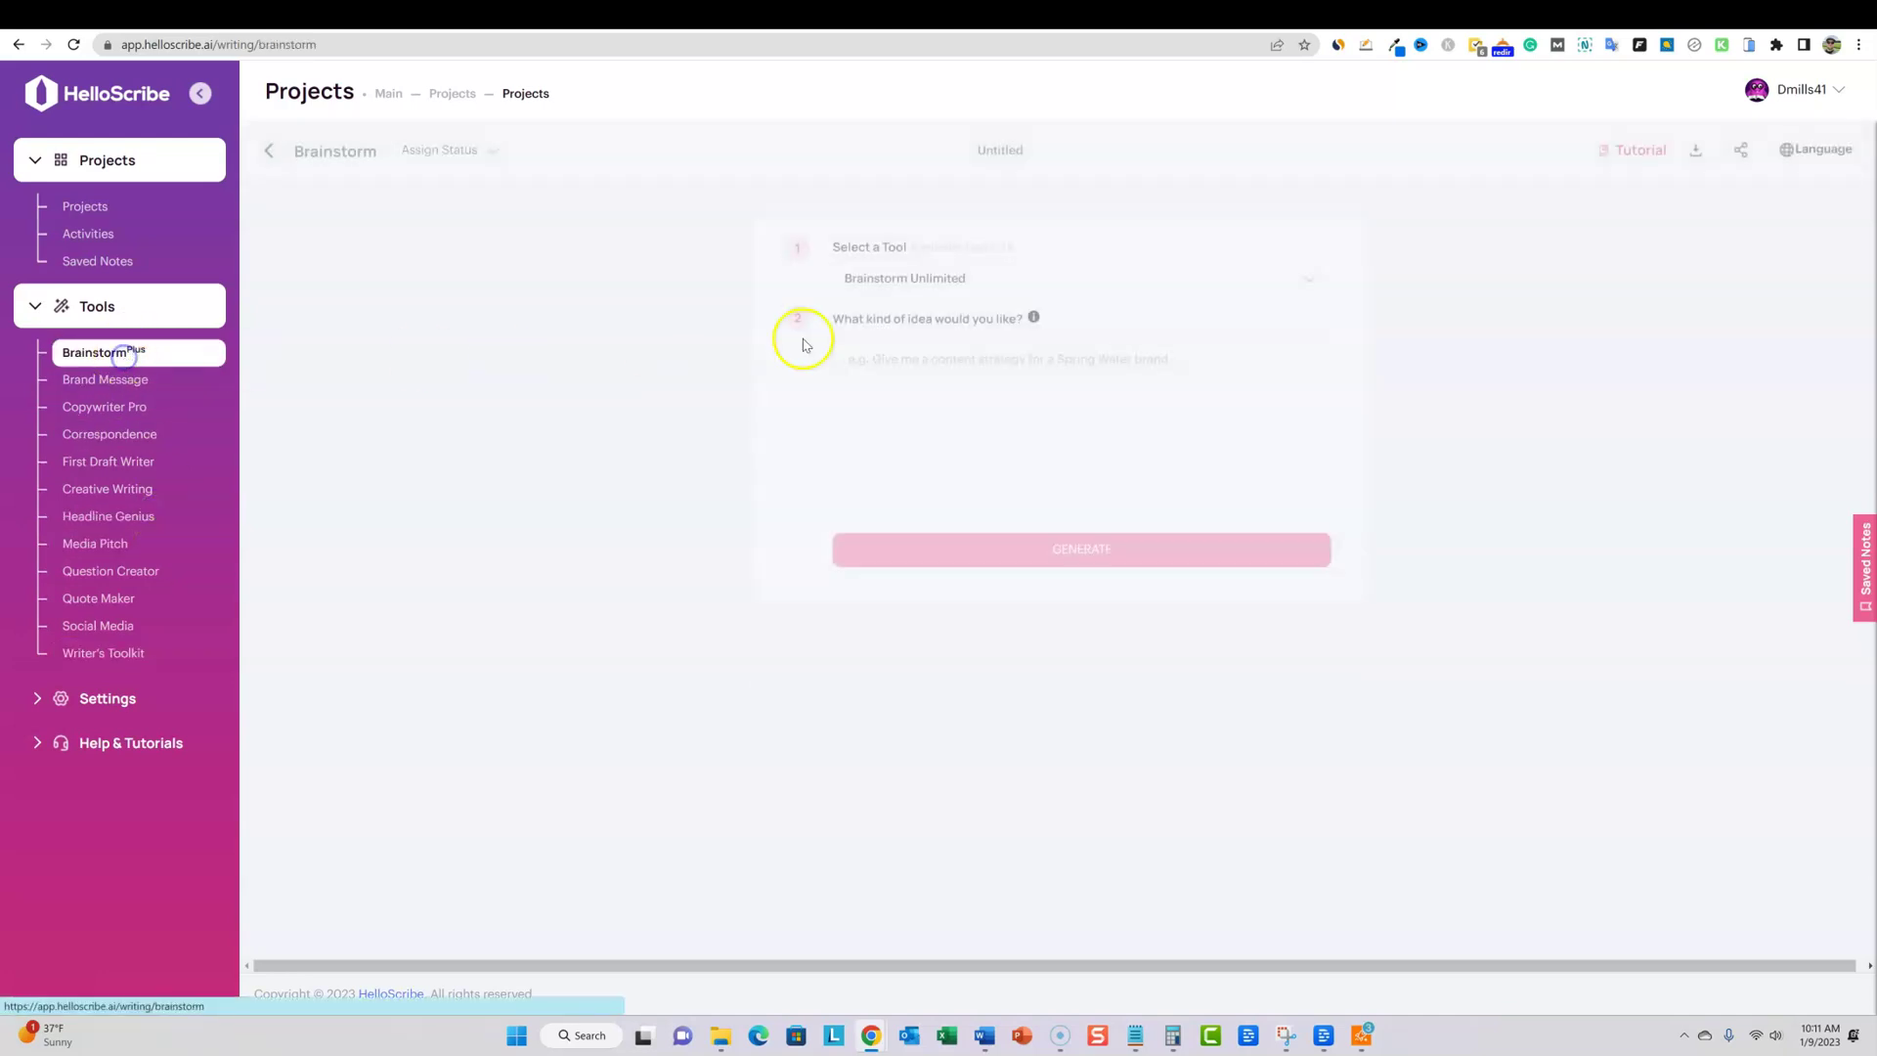
left_click(1026, 277)
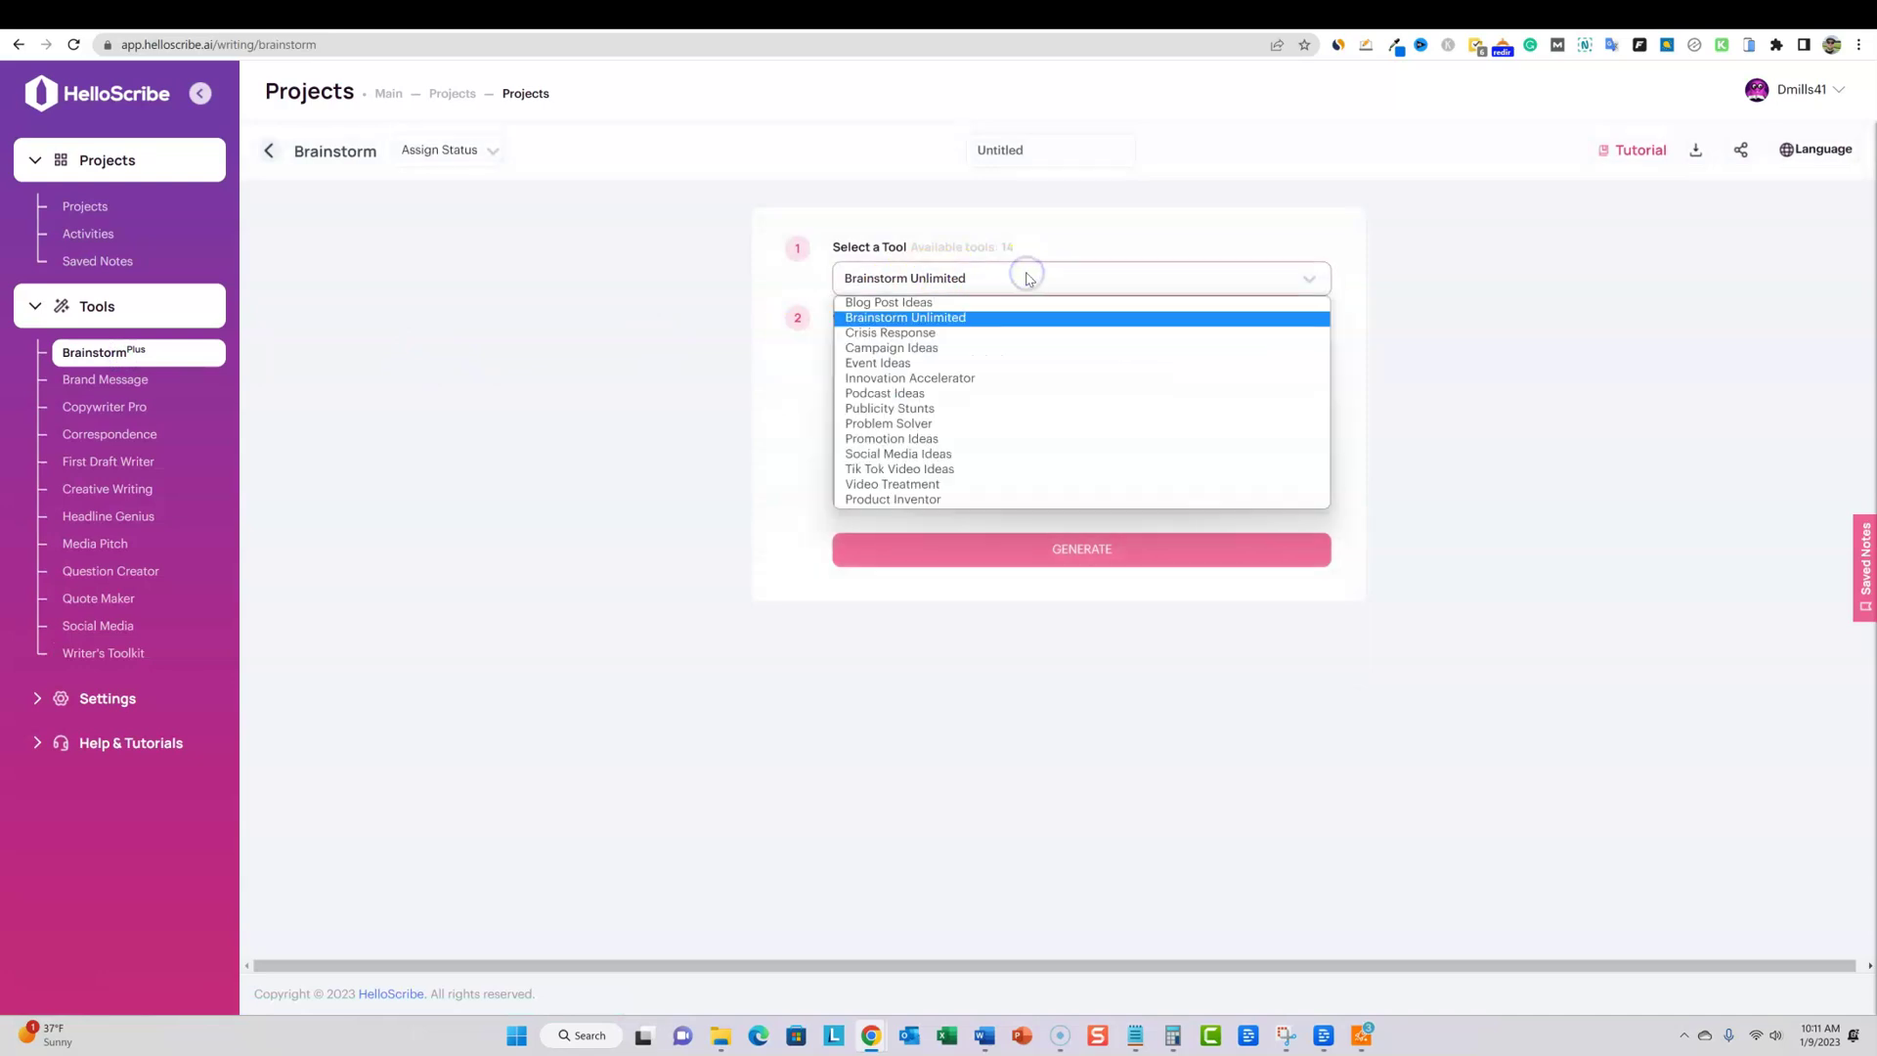
left_click(884, 303)
left_click(877, 458)
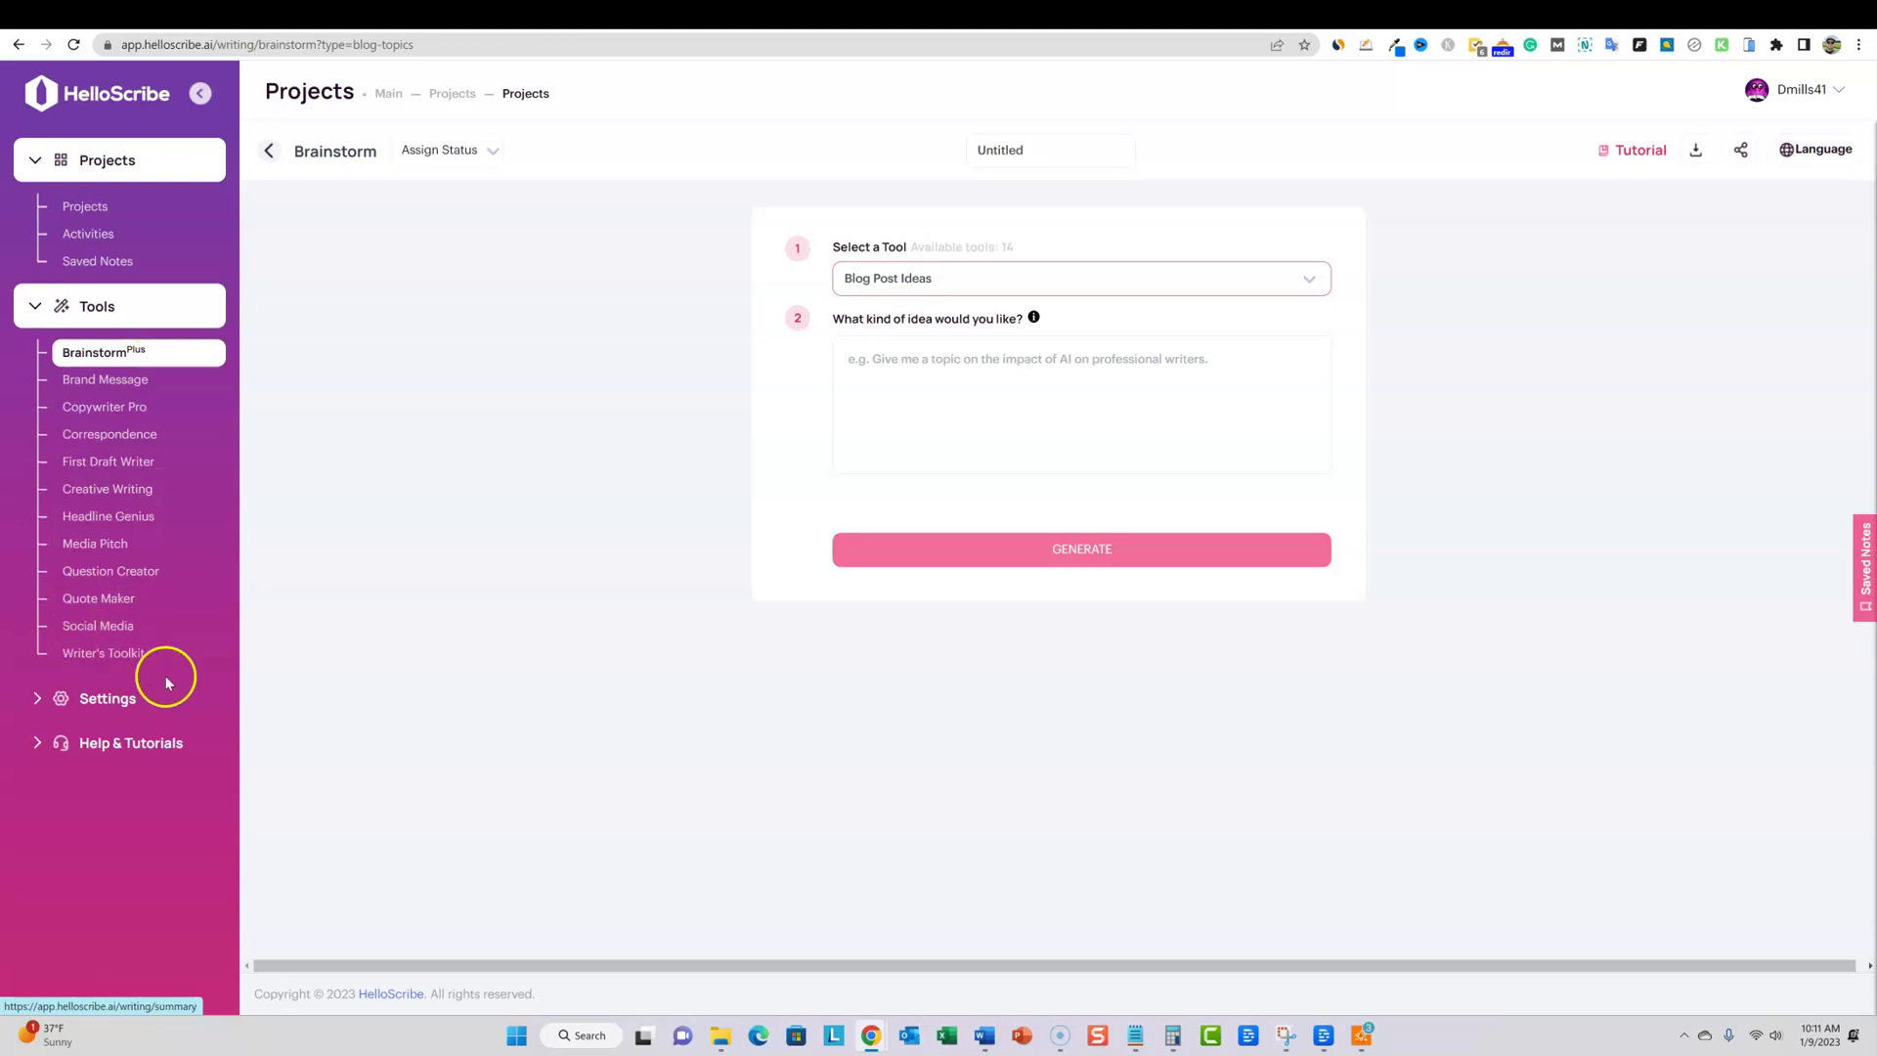
left_click(1122, 294)
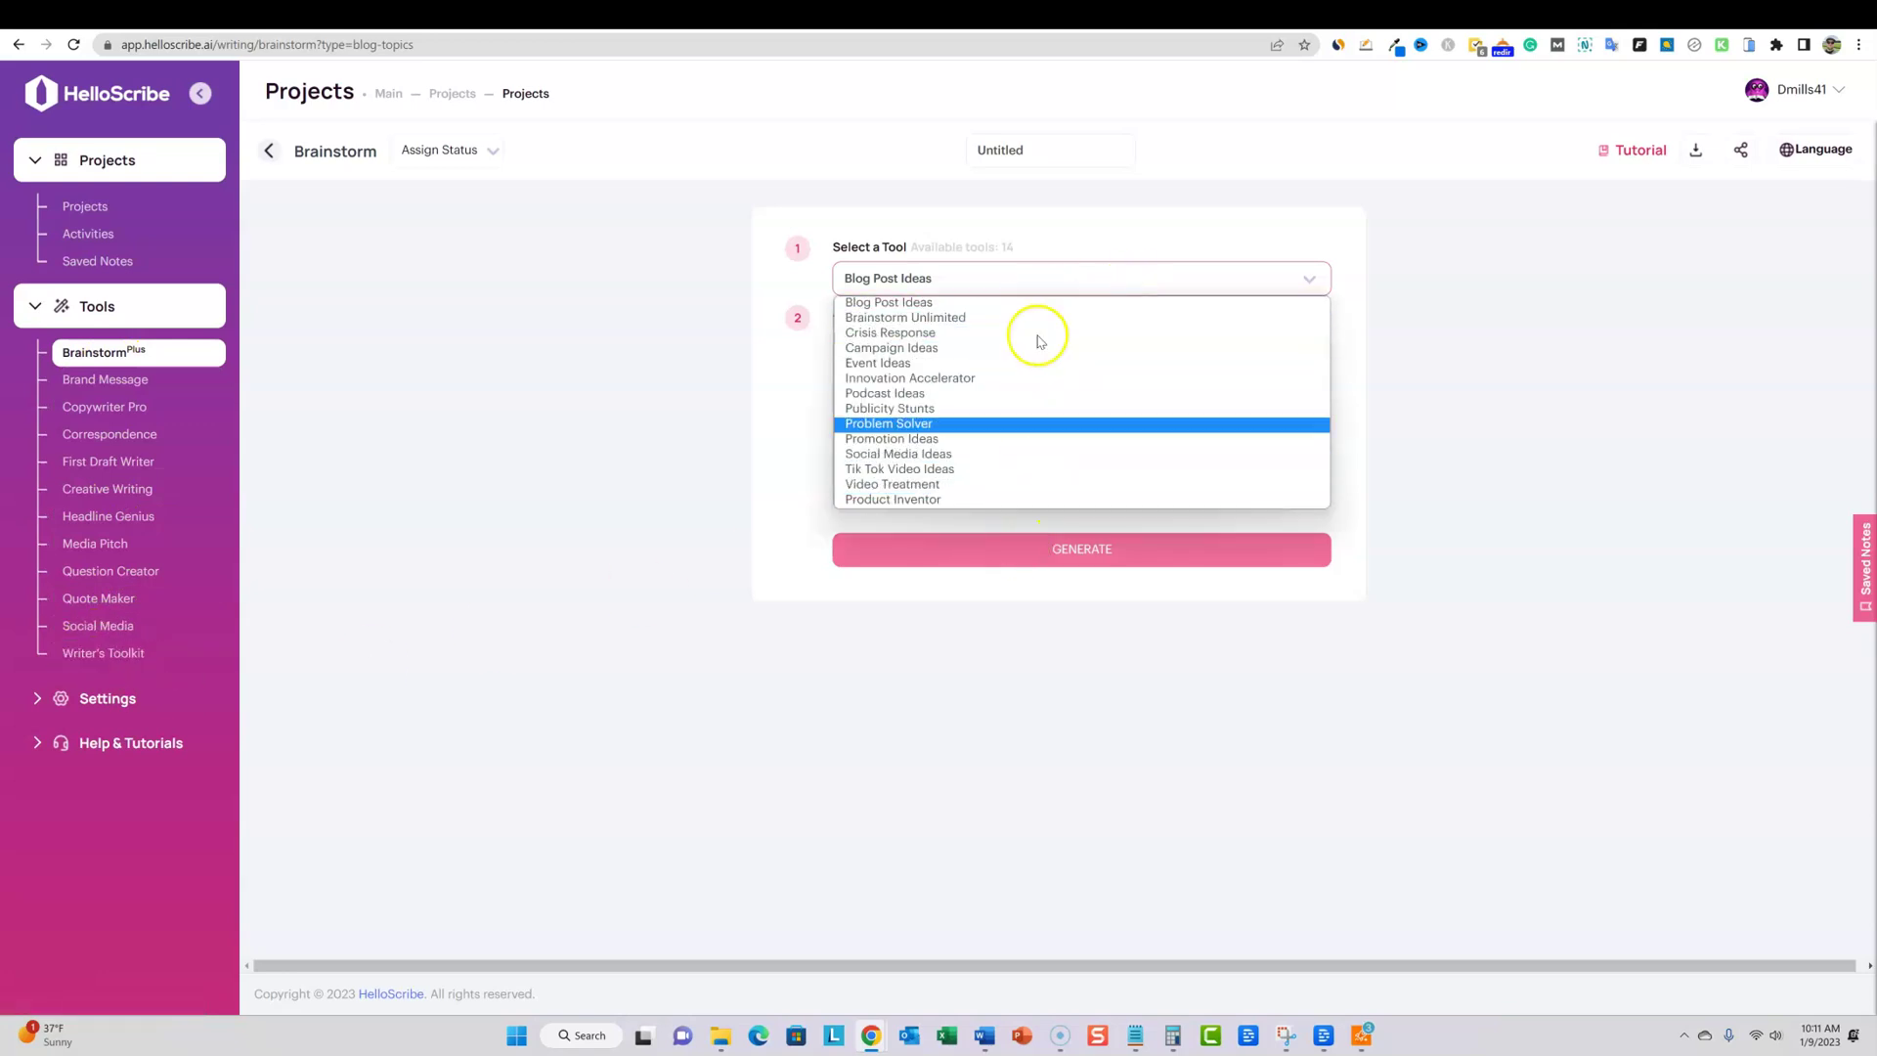
left_click(1471, 320)
Enter "deer hunting tips in the winter time" as the idea description and try to generate blog post ideas
left_click(923, 381)
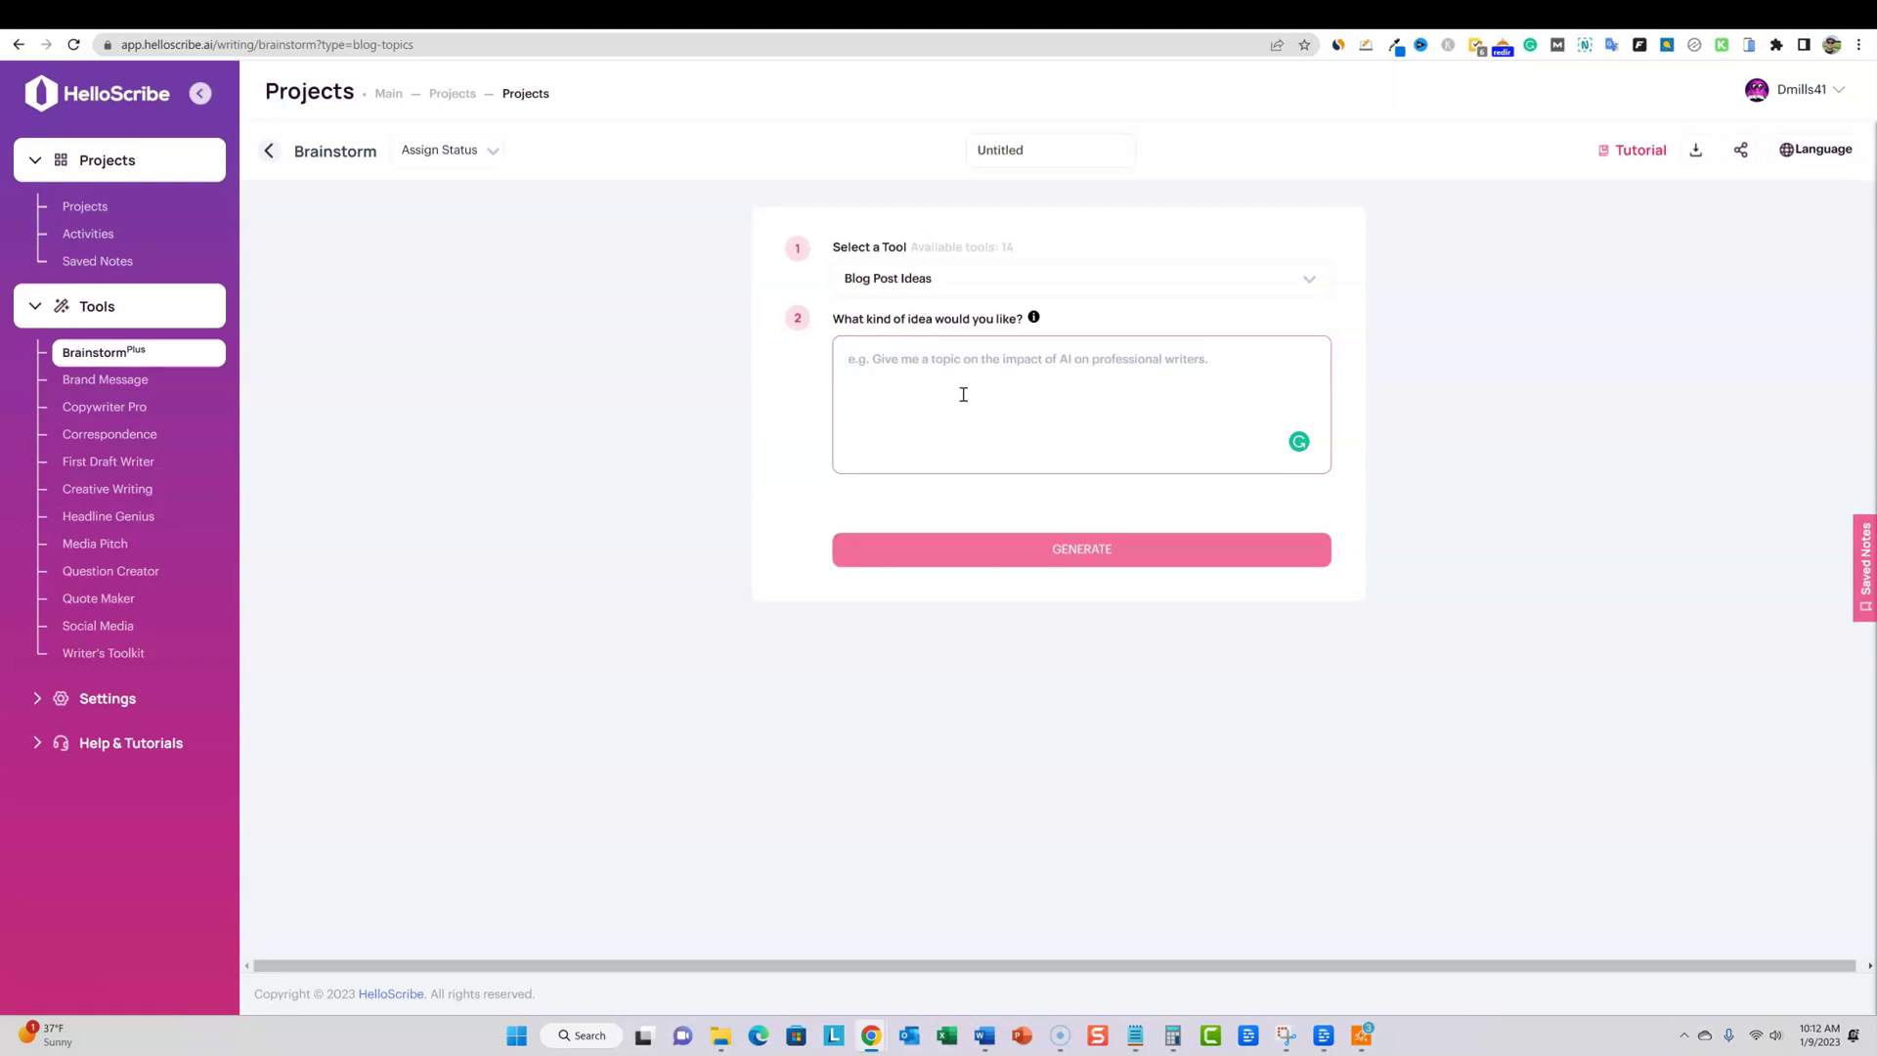
type("de")
key("BackSpace")
key("BackSpace")
type("de")
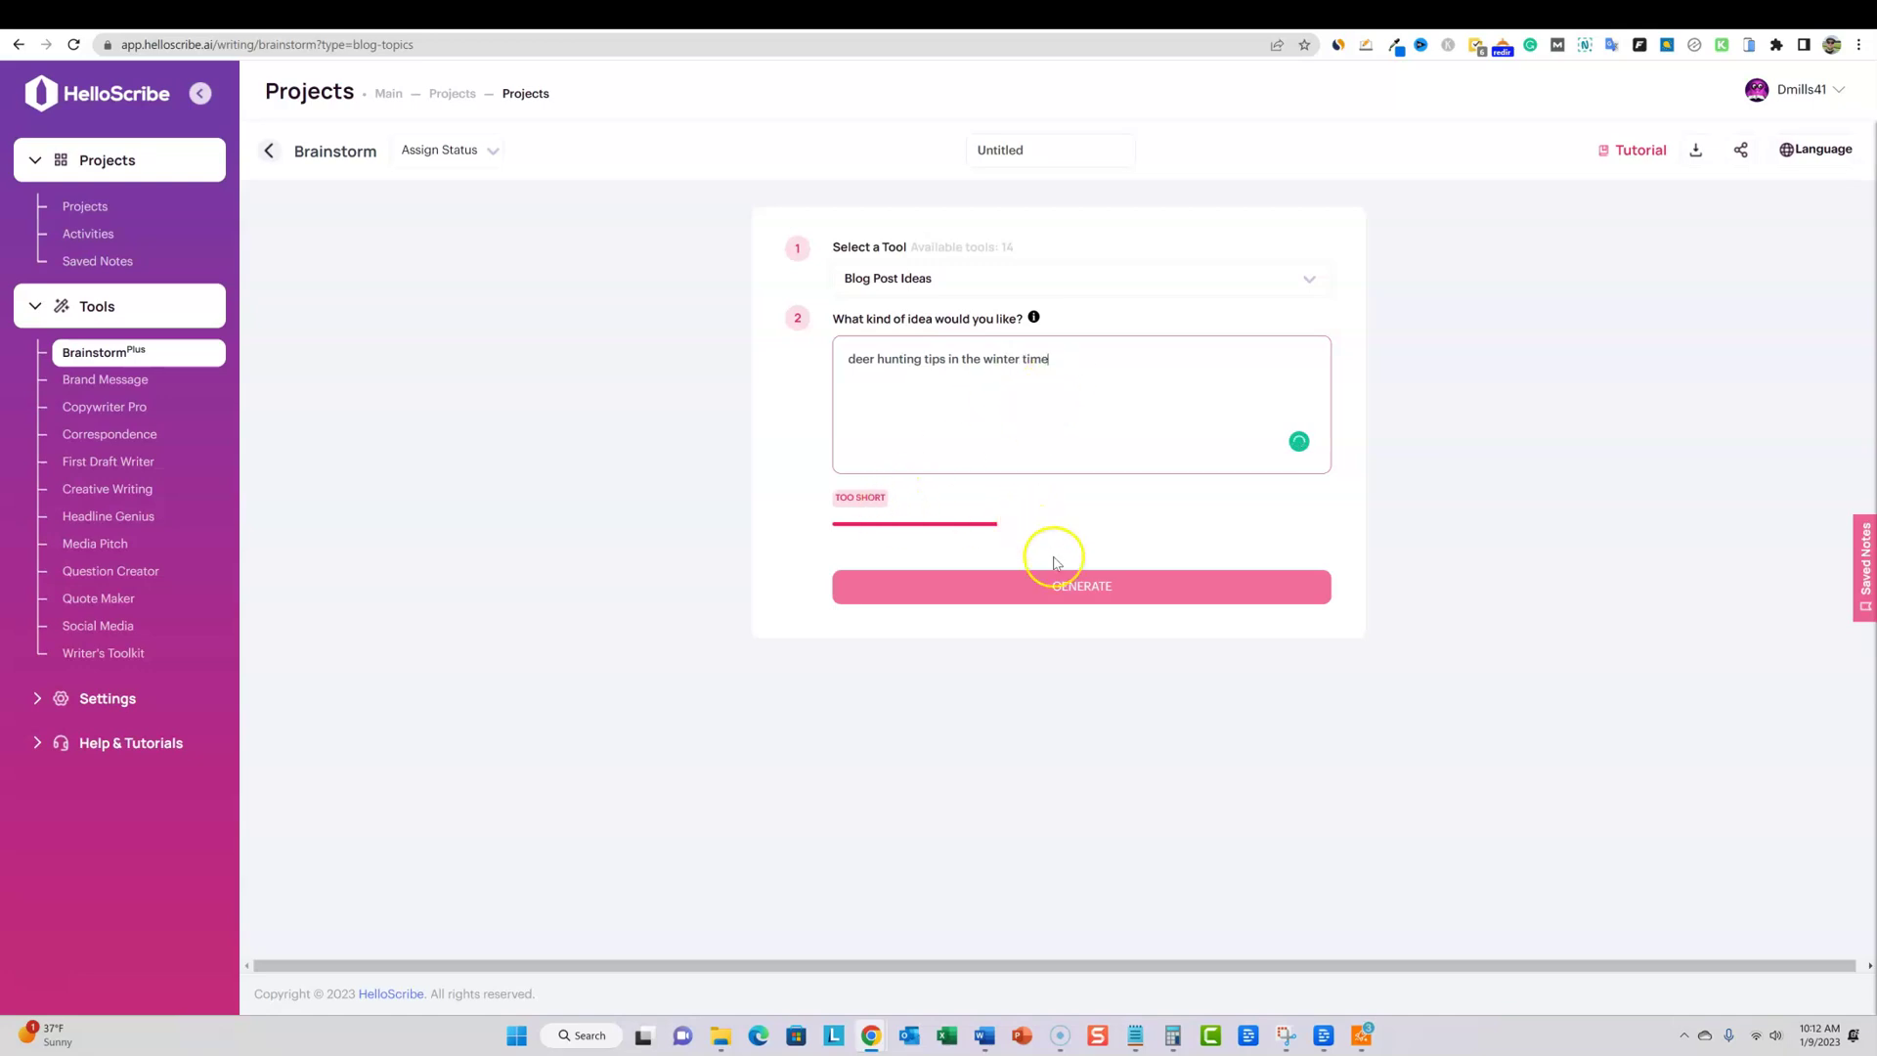
left_click(1085, 587)
left_click(1112, 589)
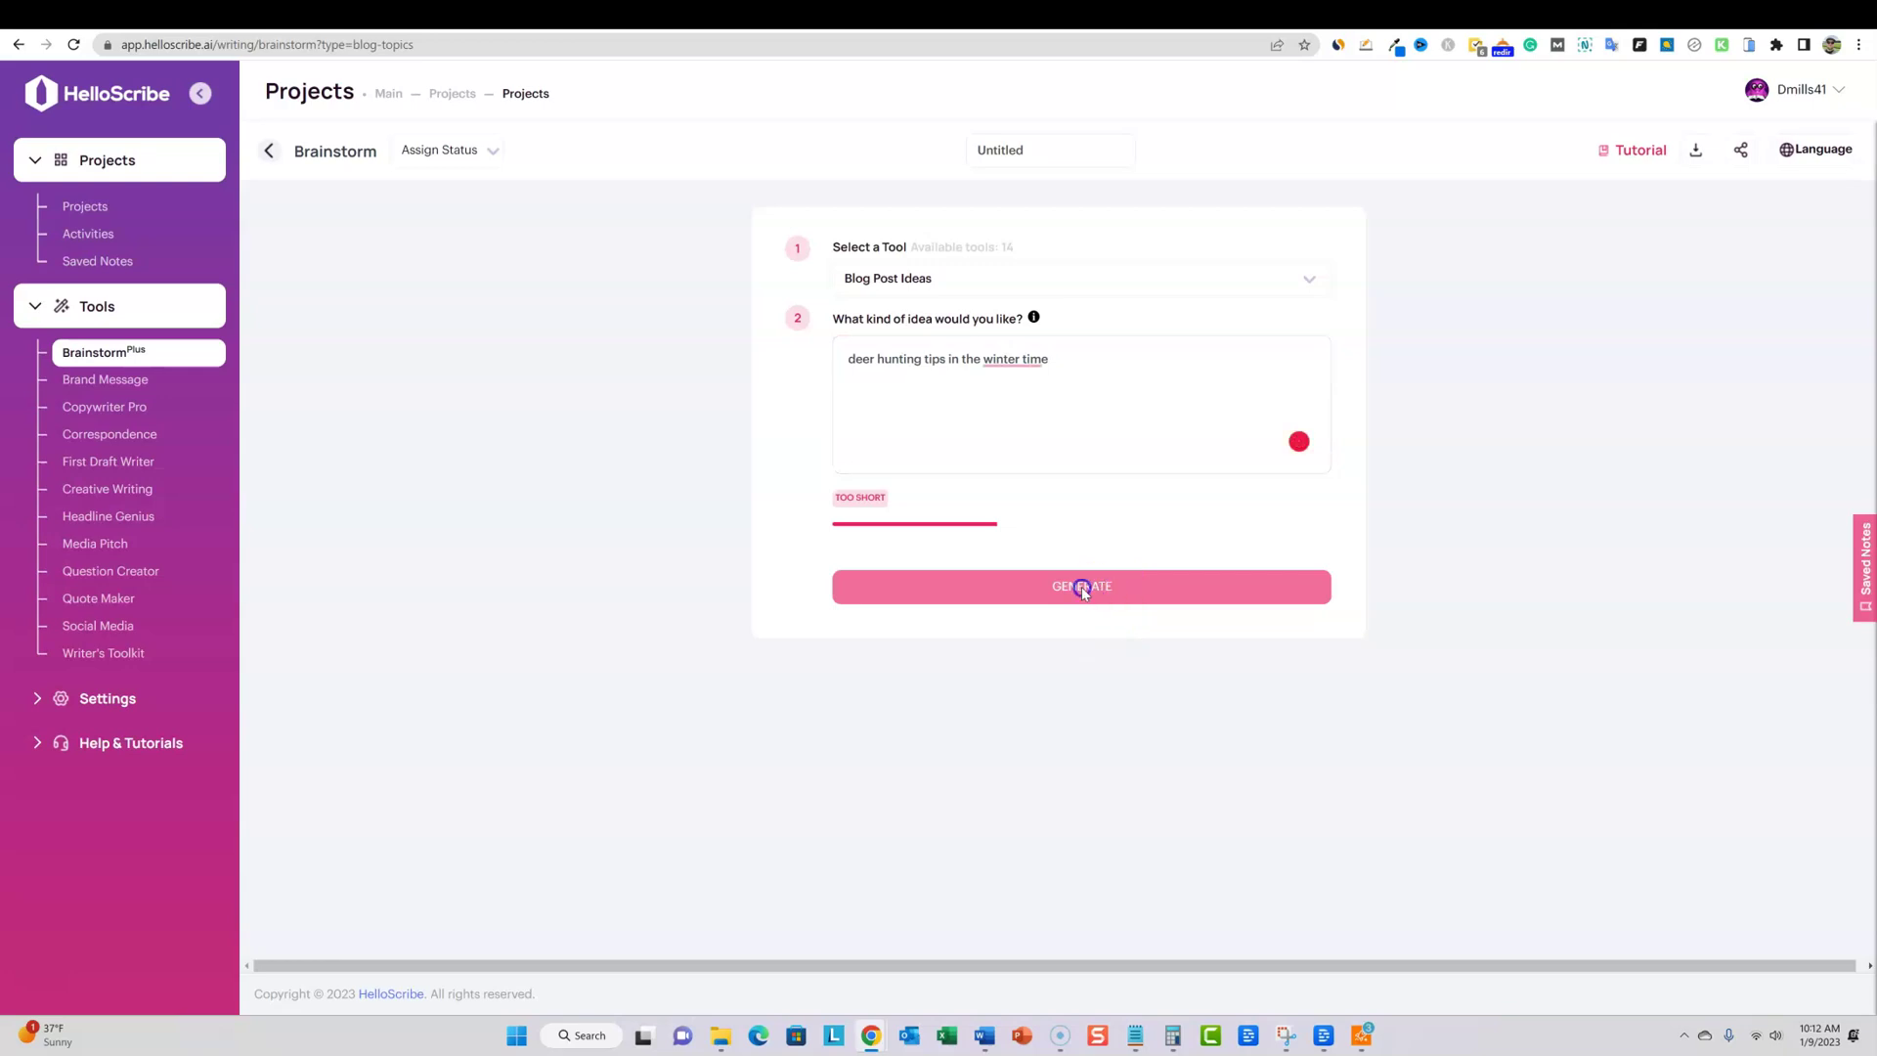
Prefix the idea description with "give me blog post ideas about", then generate the blog post ideas and review them
left_click(1076, 365)
left_click(850, 363)
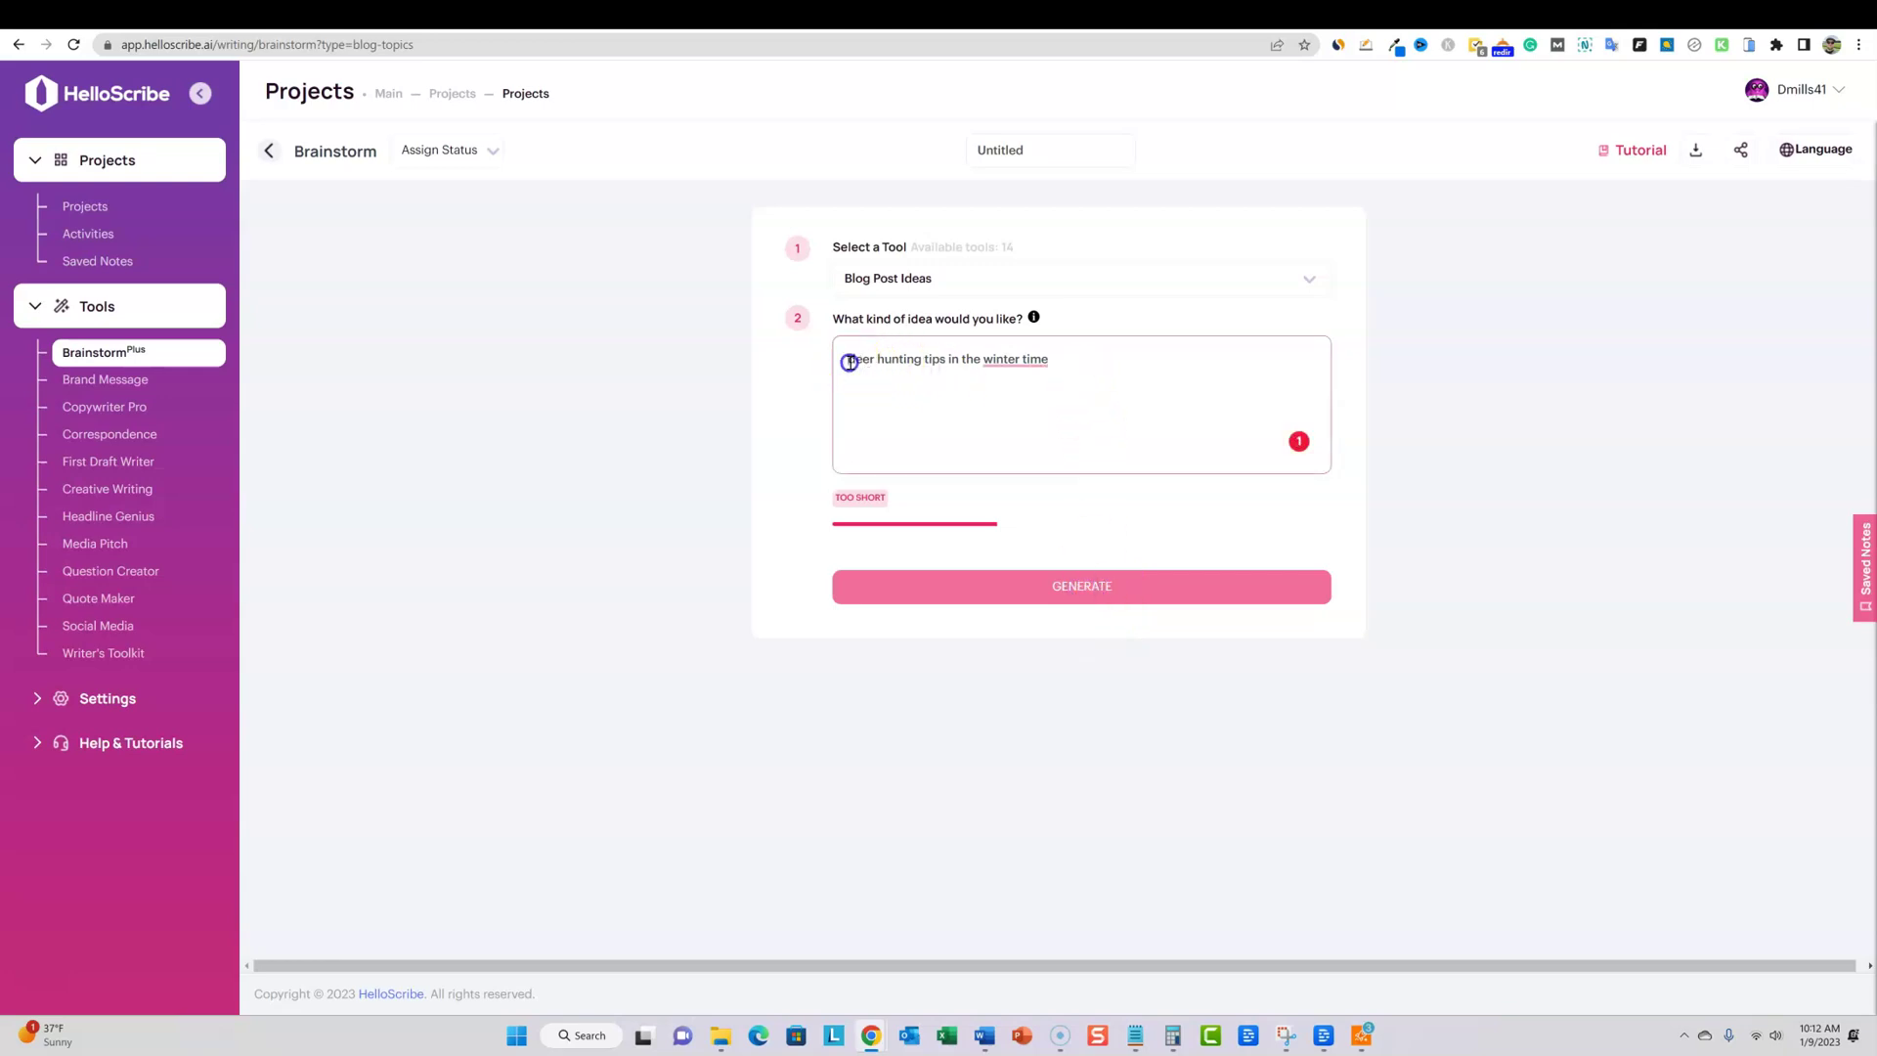
type("Give me blog ")
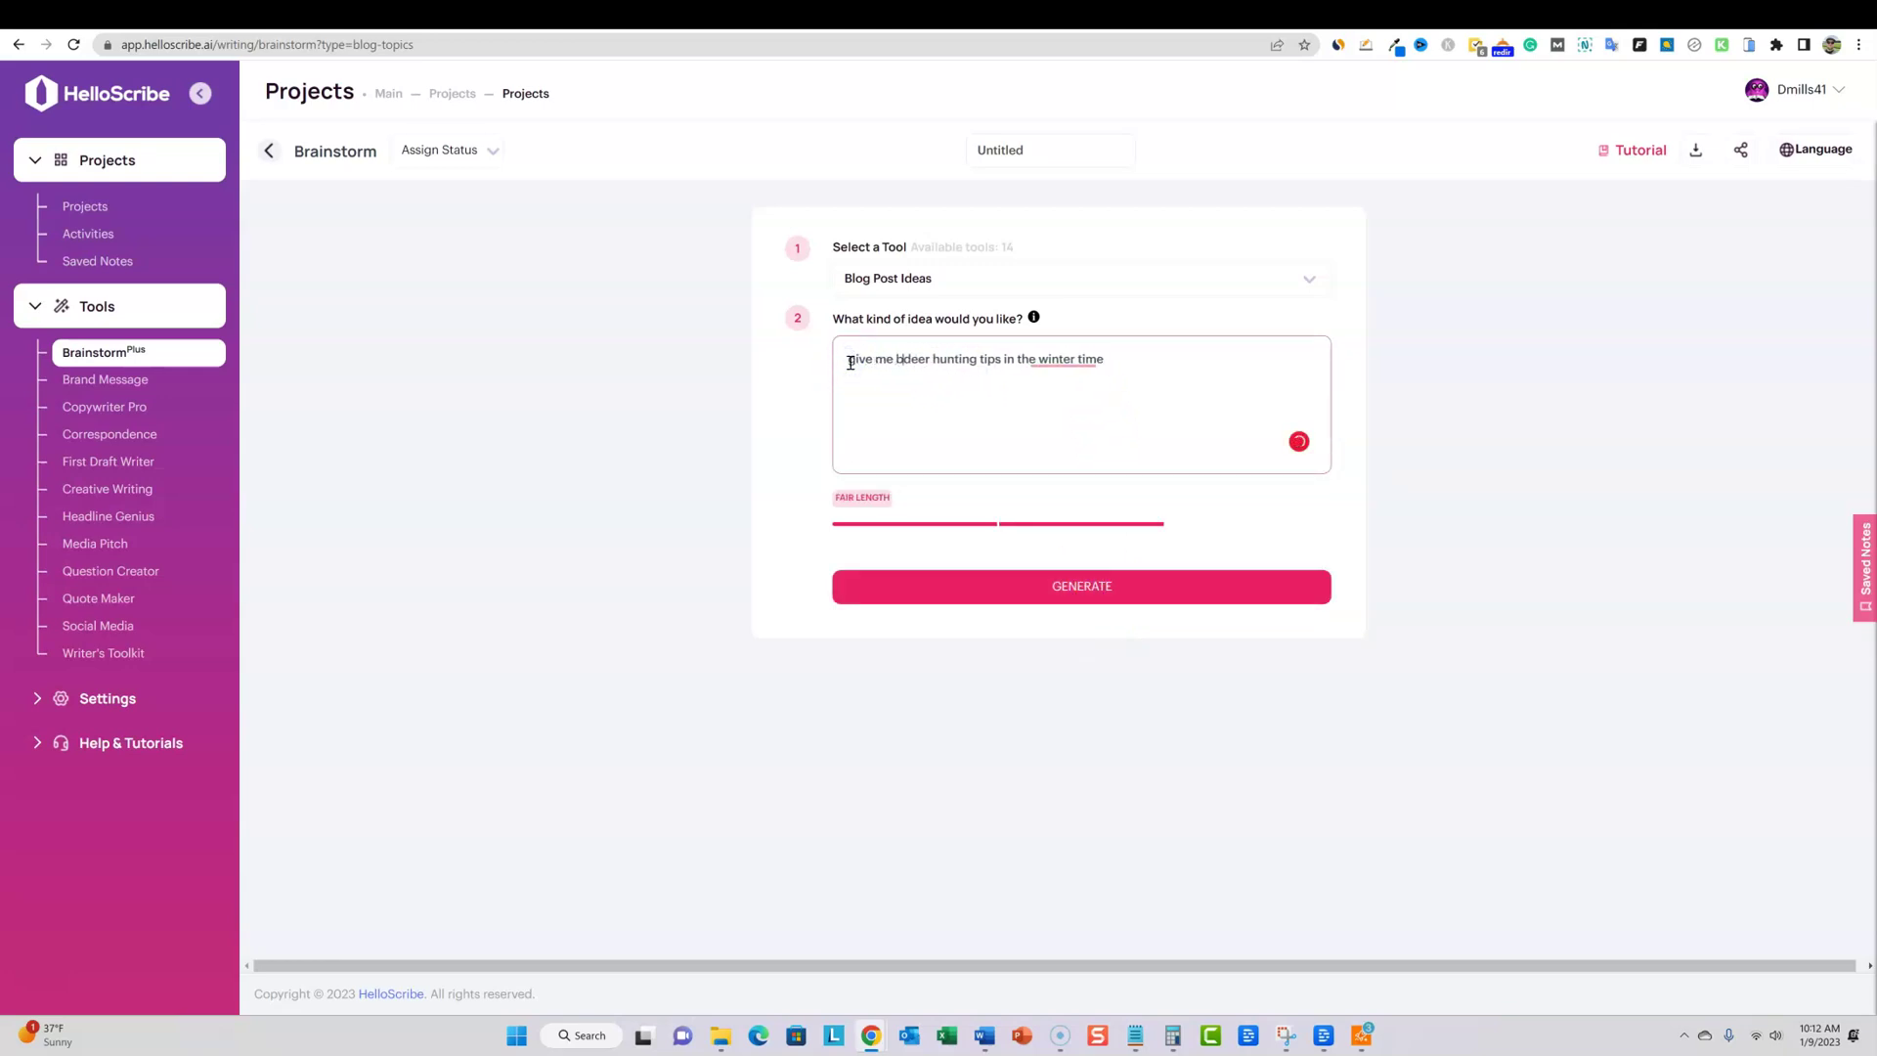
type("post ideas")
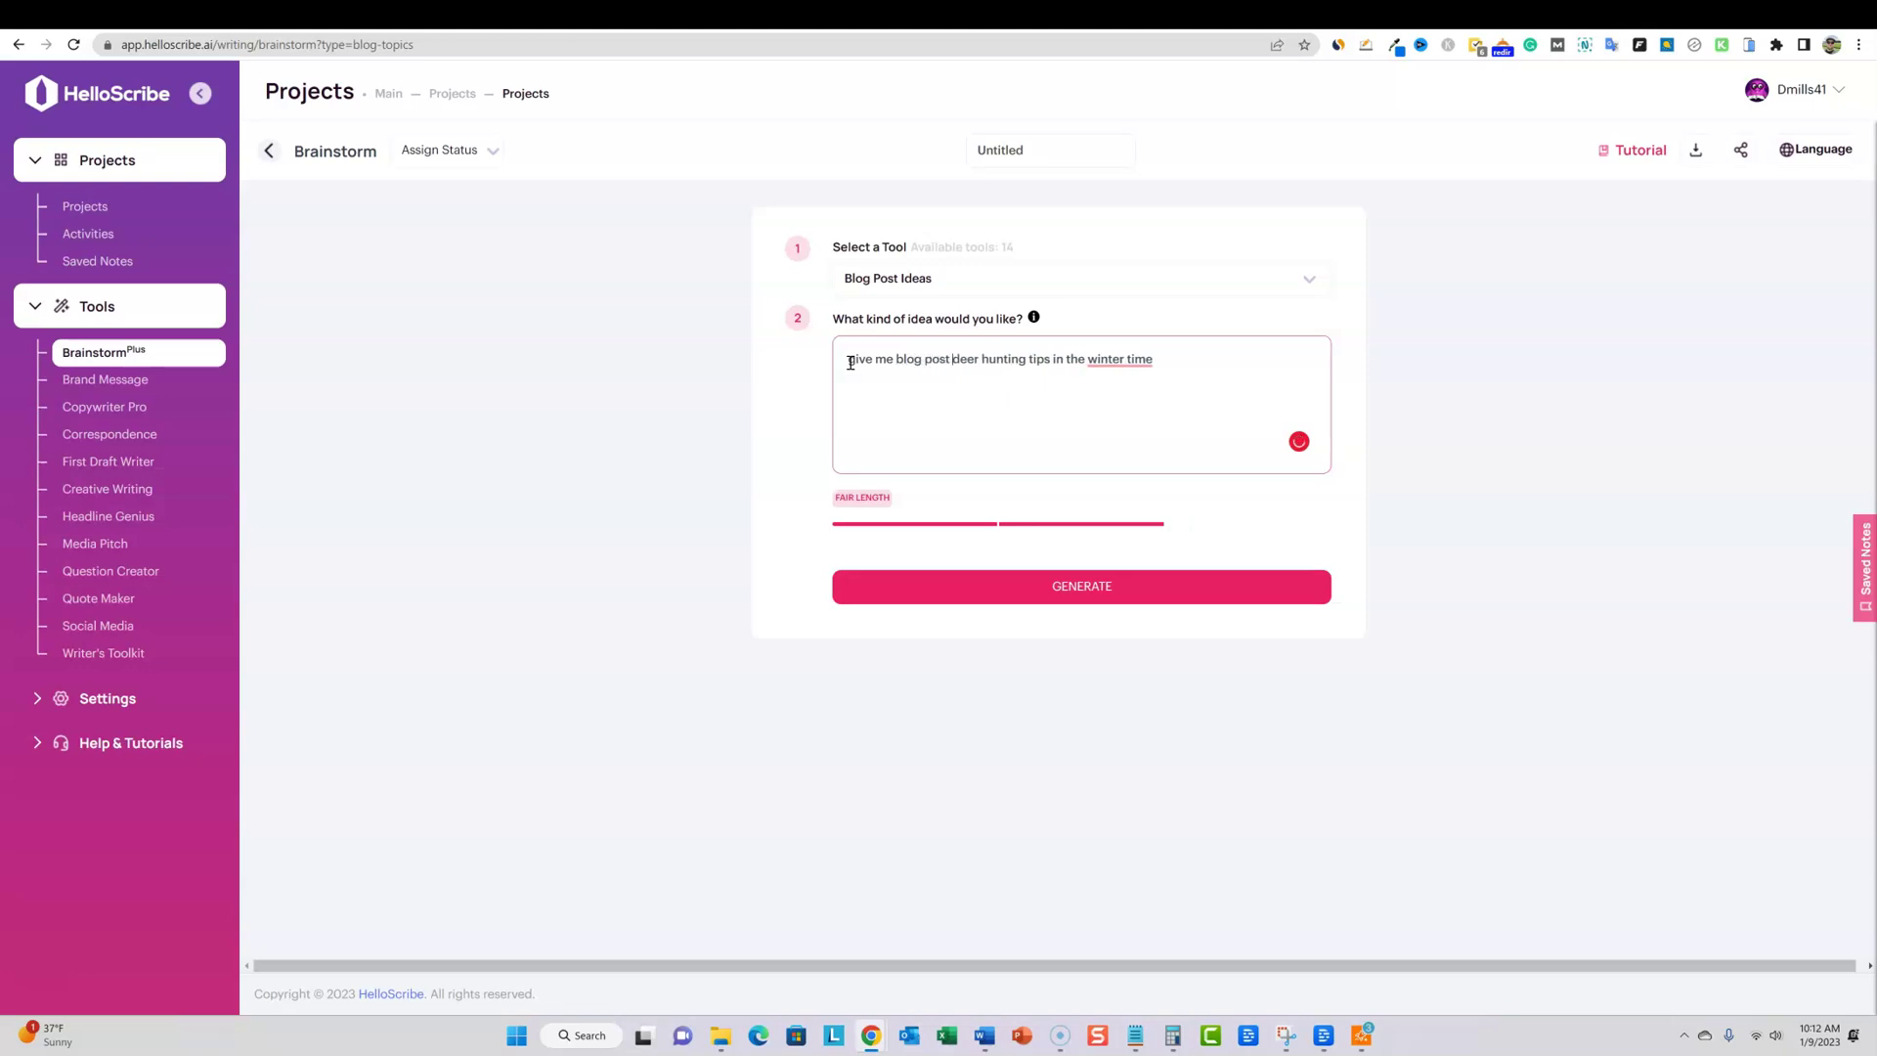
type(" about")
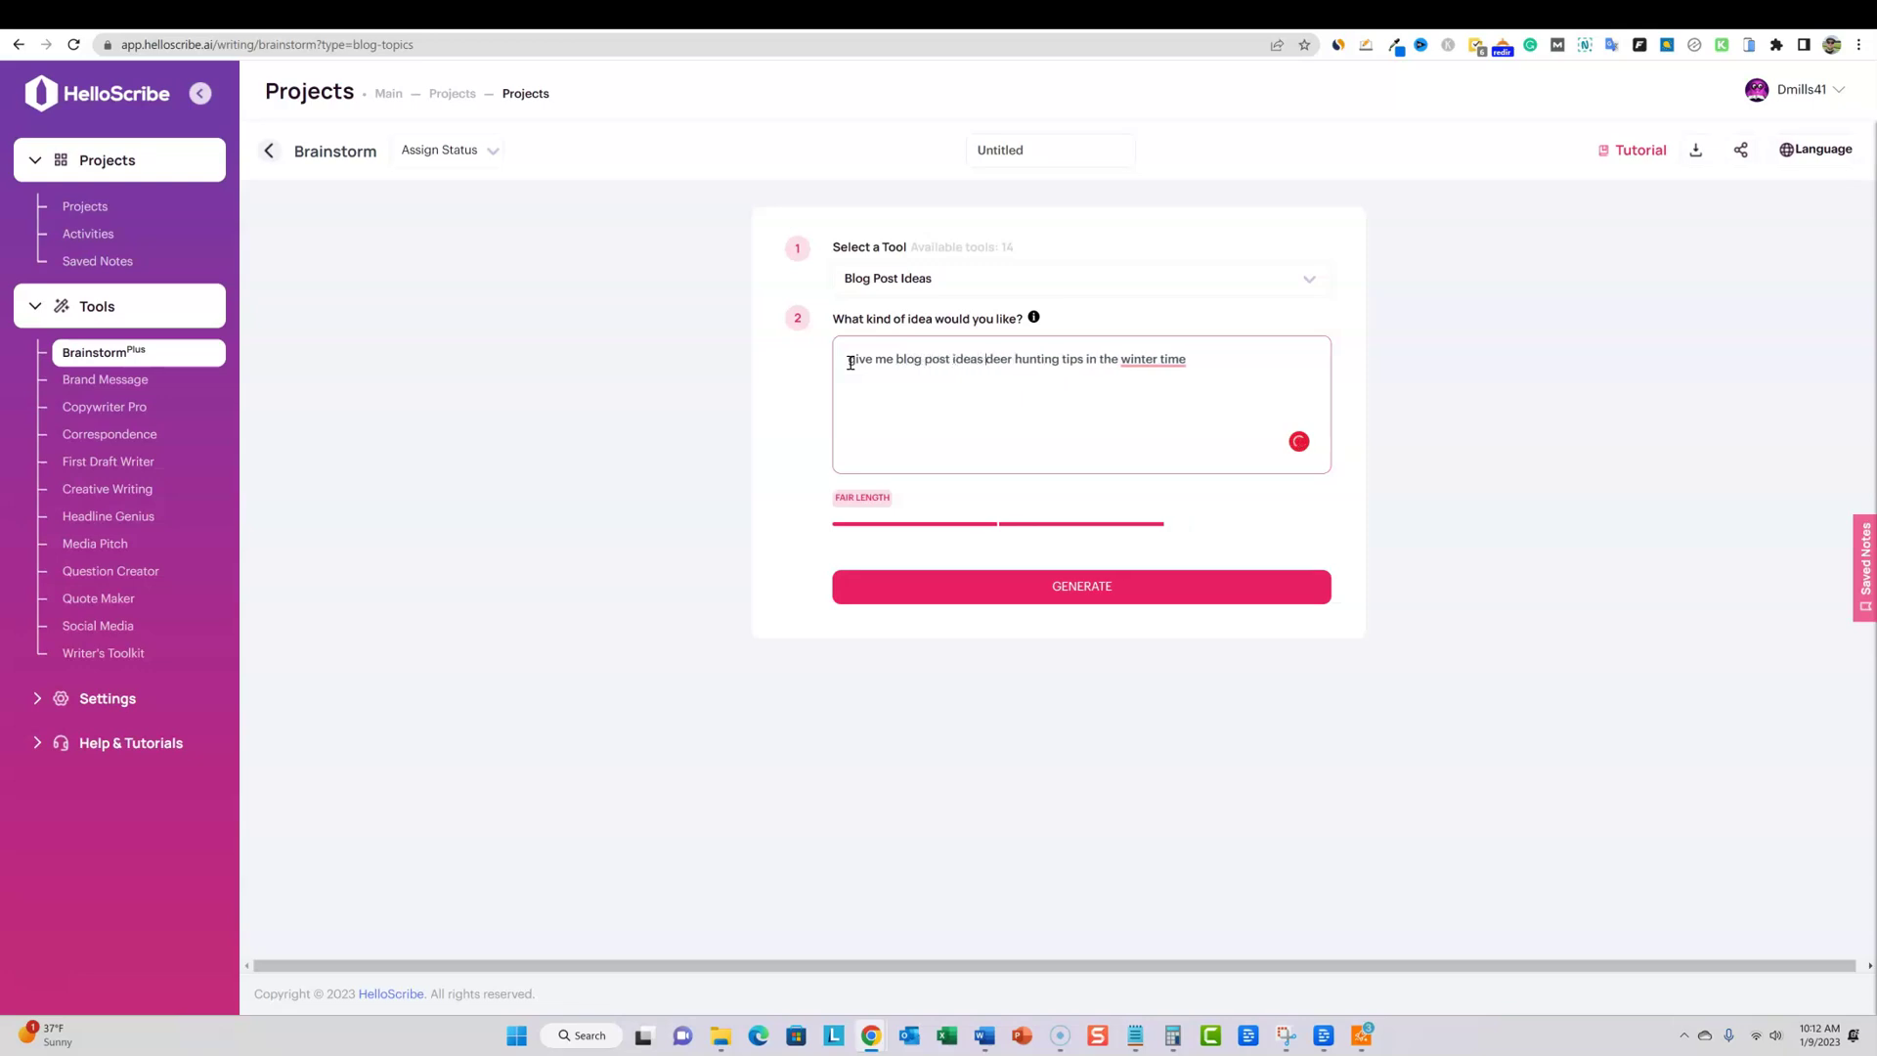
right_click(1180, 364)
left_click(1073, 589)
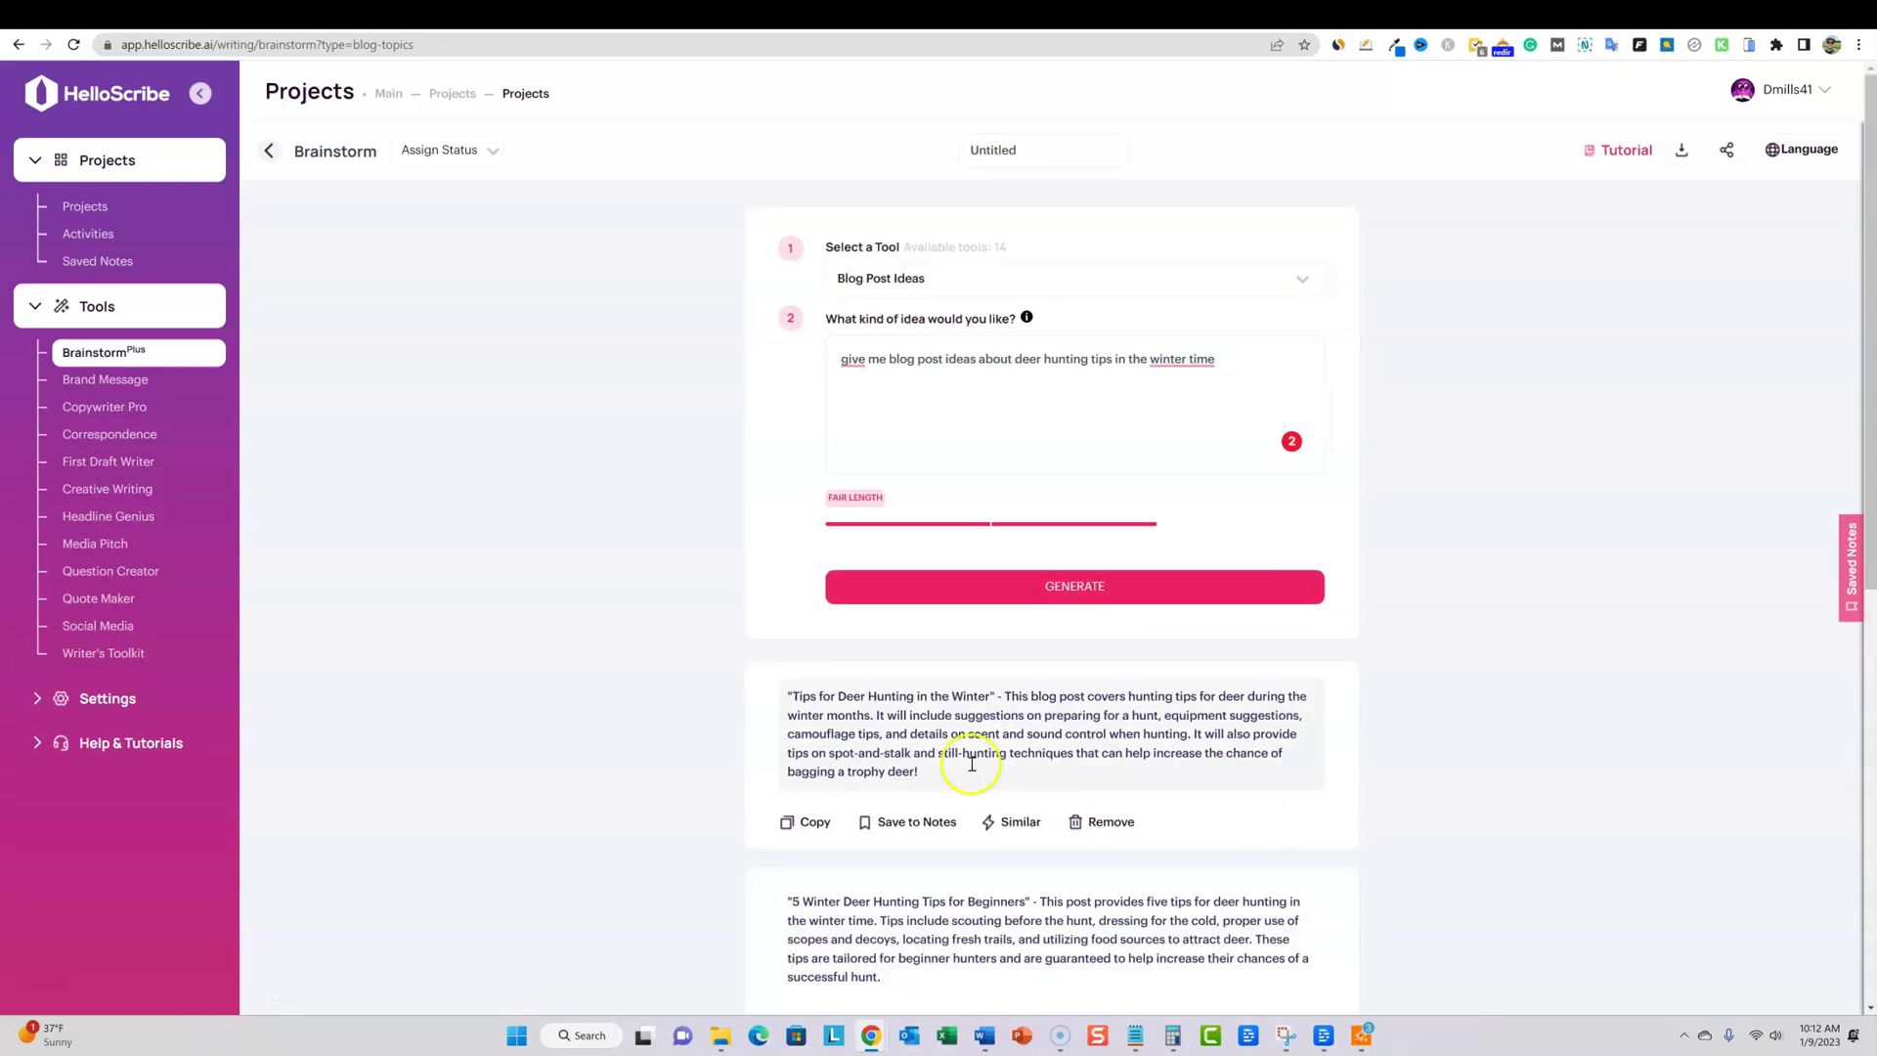
scroll(941, 716, "down", 1)
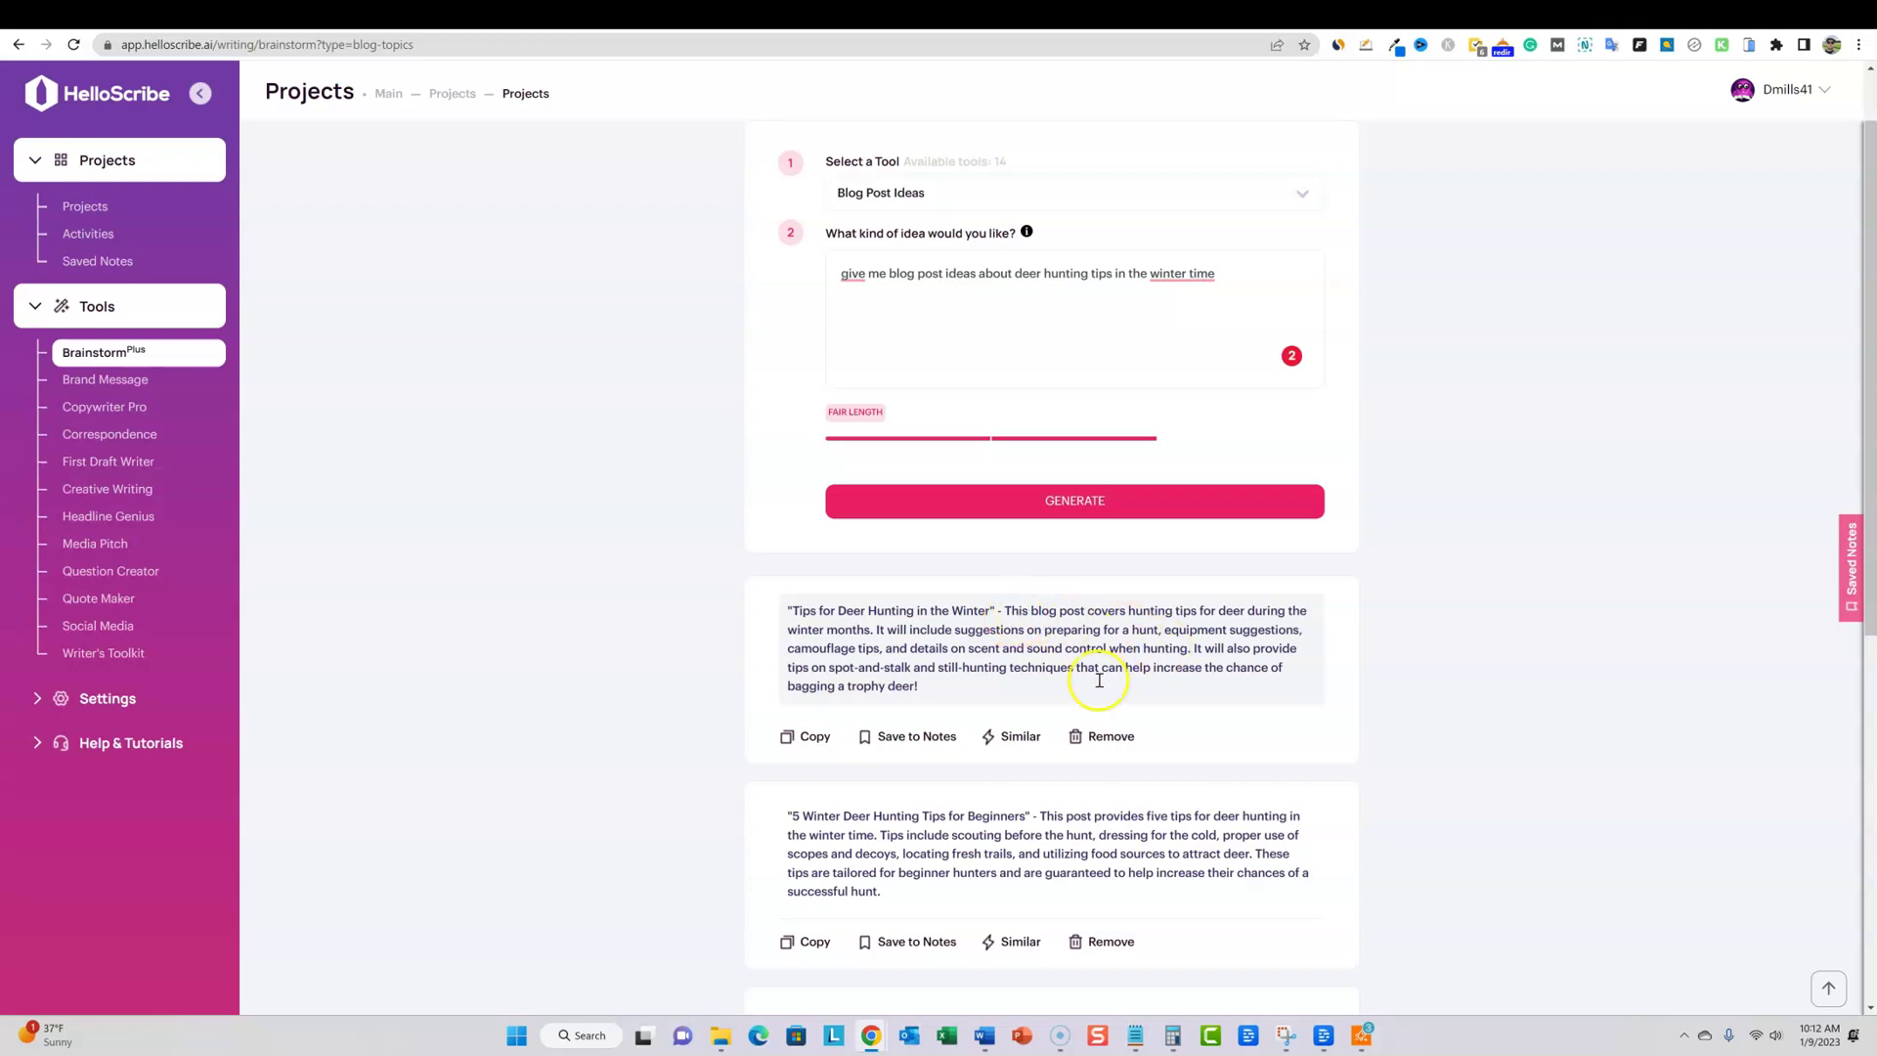
scroll(1124, 684, "down", 3)
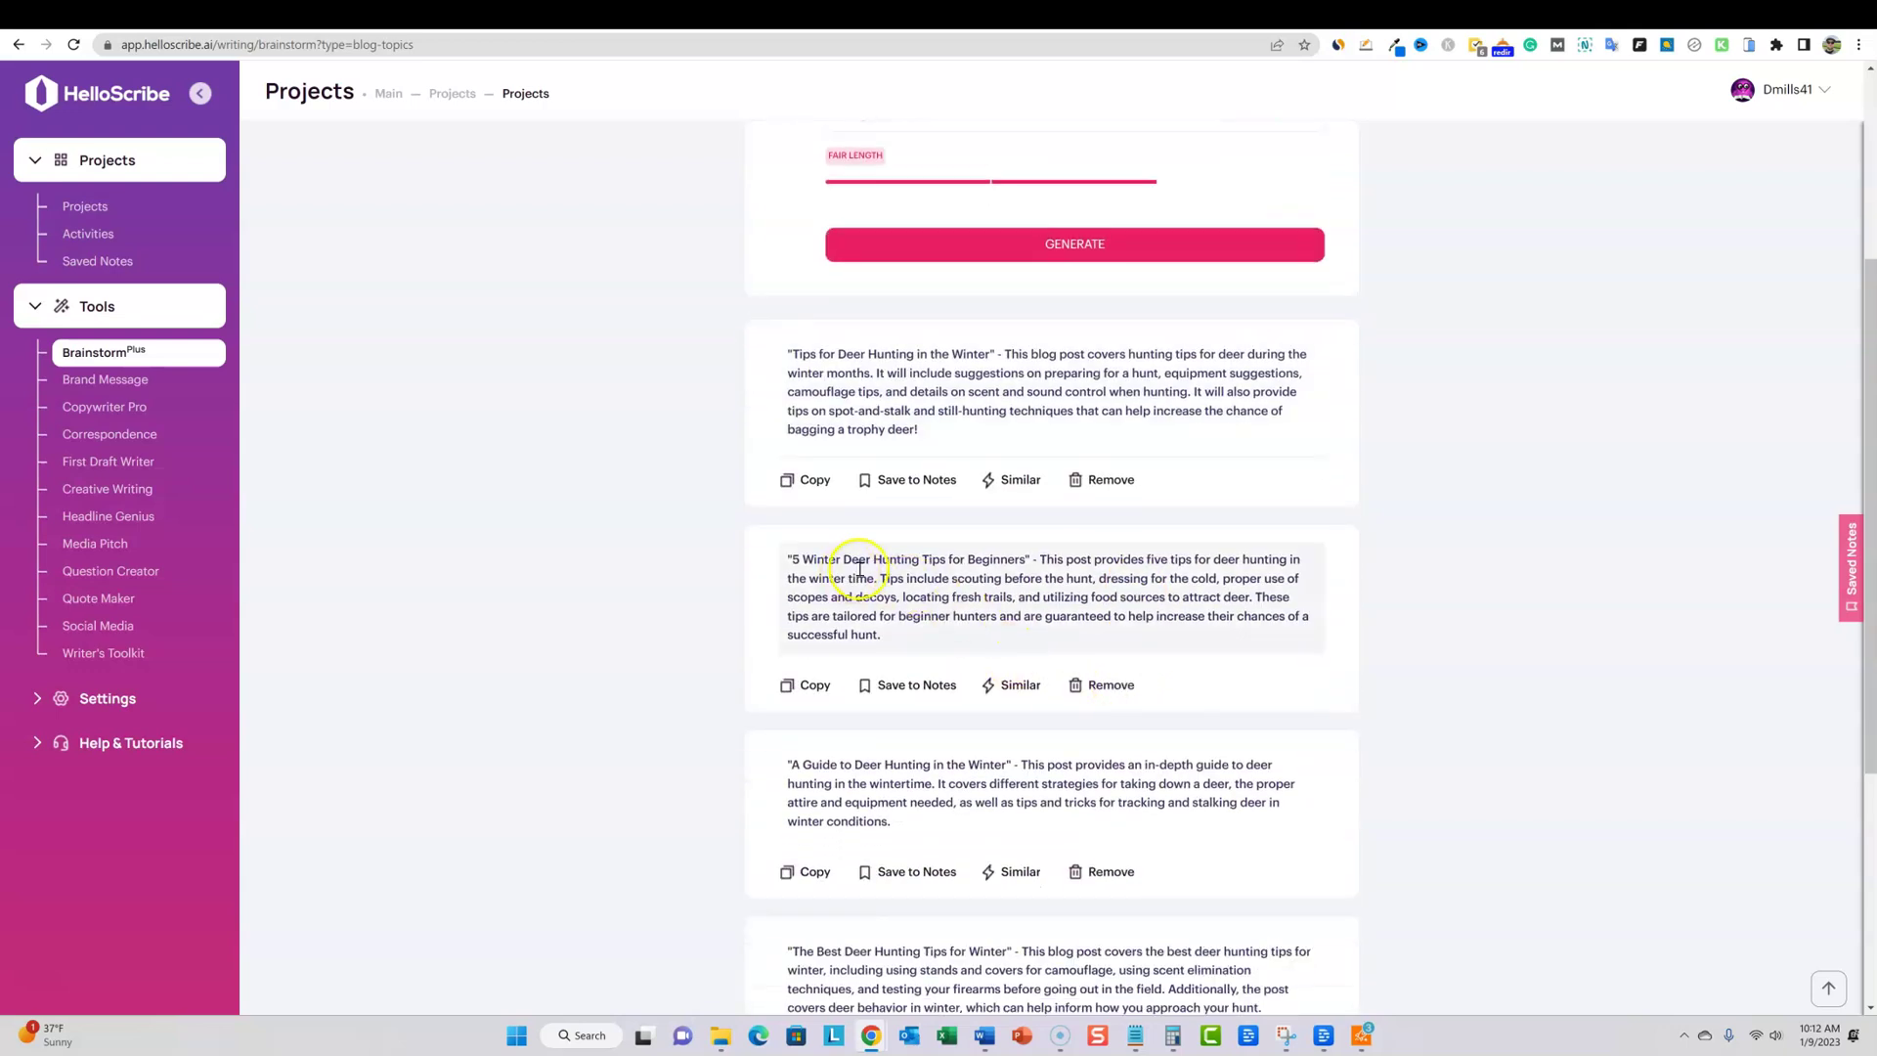
Save the ideas "5 Winter Deer Hunting Tips for Beginners" and "A Guide to Deer Hunting in the Winter" to notes, then look over the remaining ideas
mouse_move(1024, 560)
left_mouse_down()
mouse_move(922, 560)
mouse_move(1016, 560)
left_mouse_up()
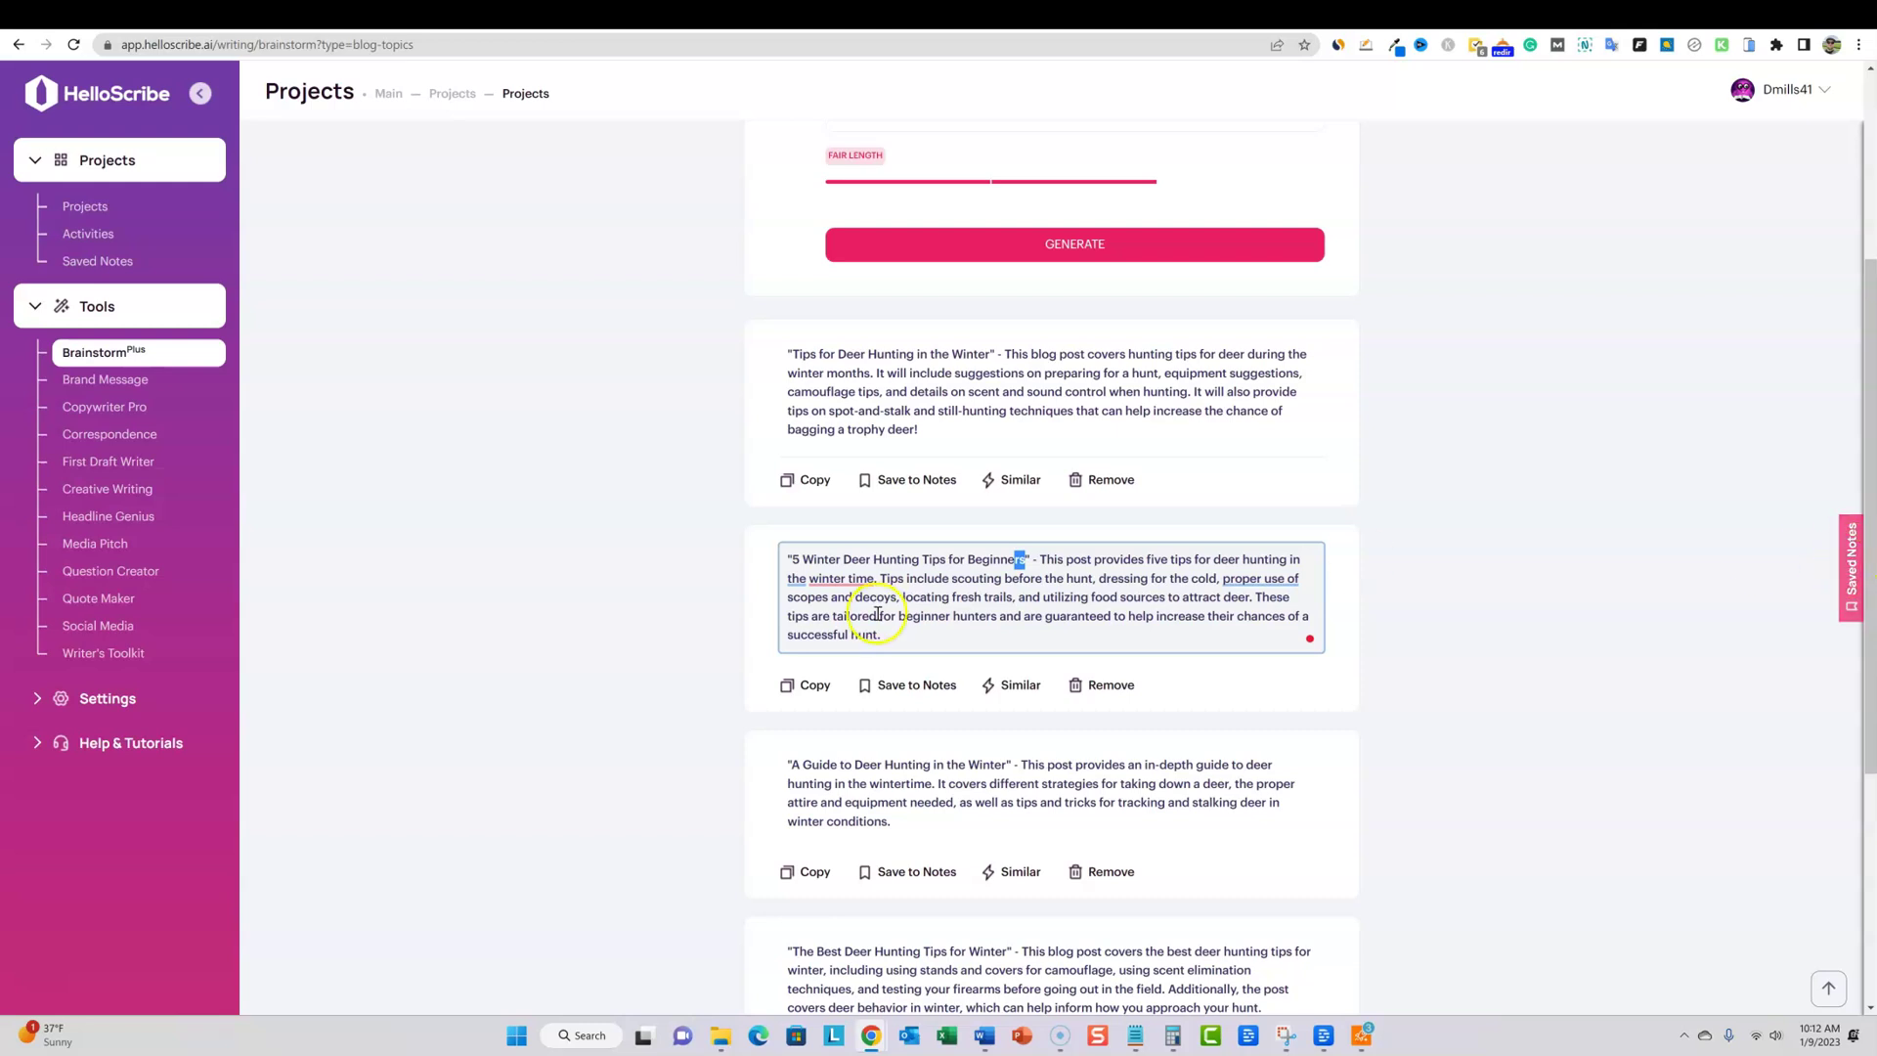
left_click(933, 689)
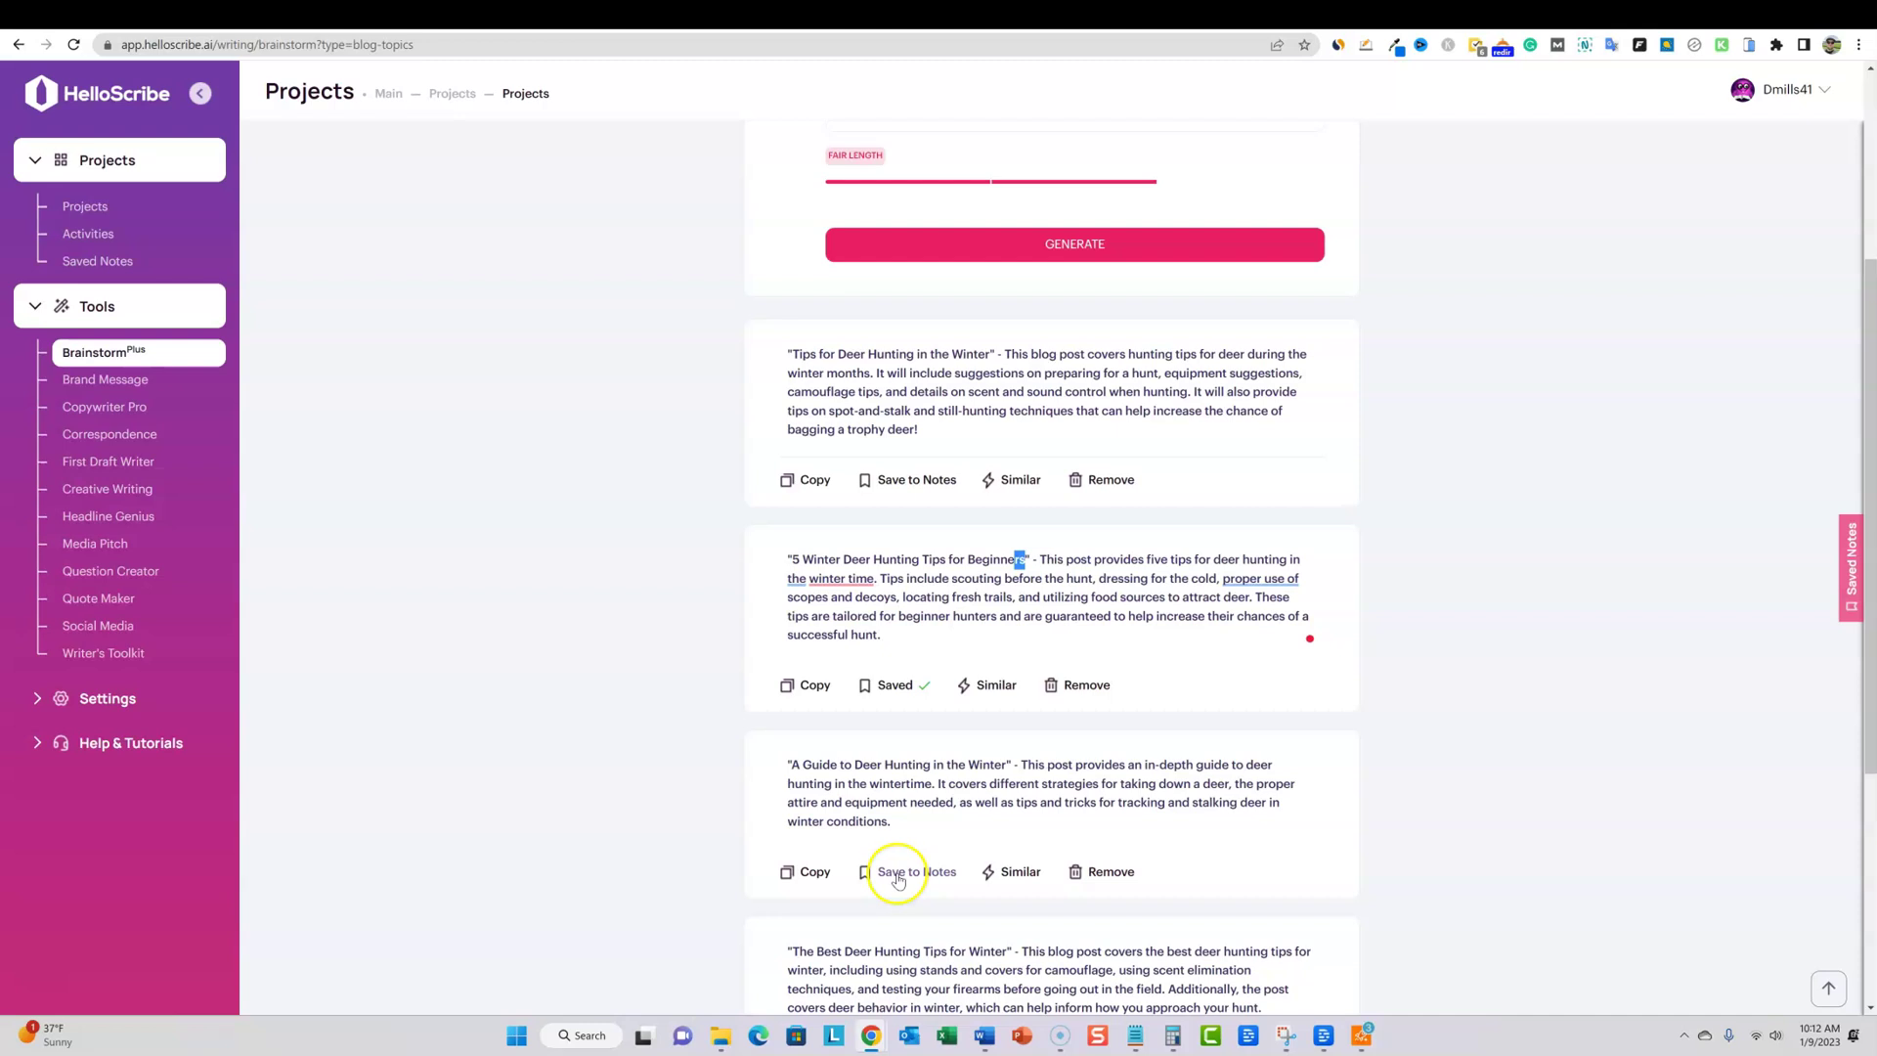
left_click(900, 873)
scroll(895, 840, "down", 3)
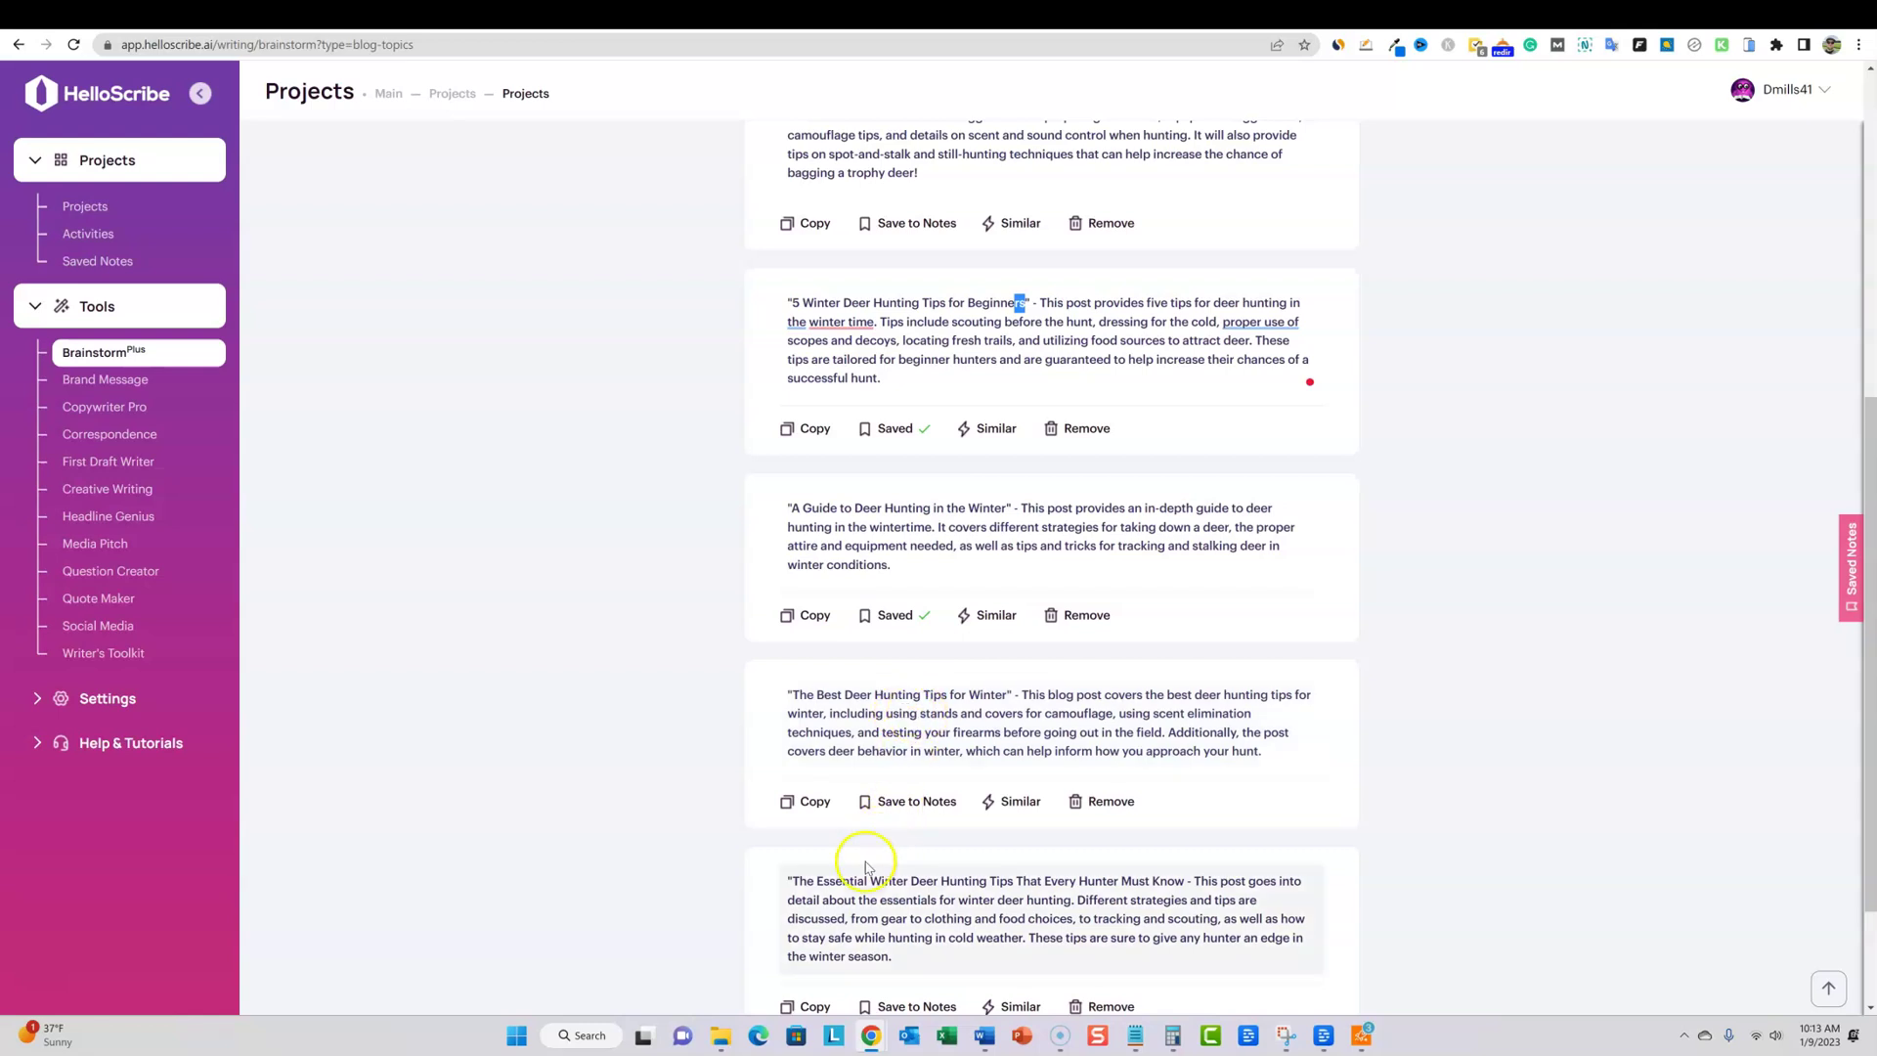
scroll(1069, 809, "down", 2)
scroll(1181, 599, "up", 4)
scroll(1181, 599, "up", 4)
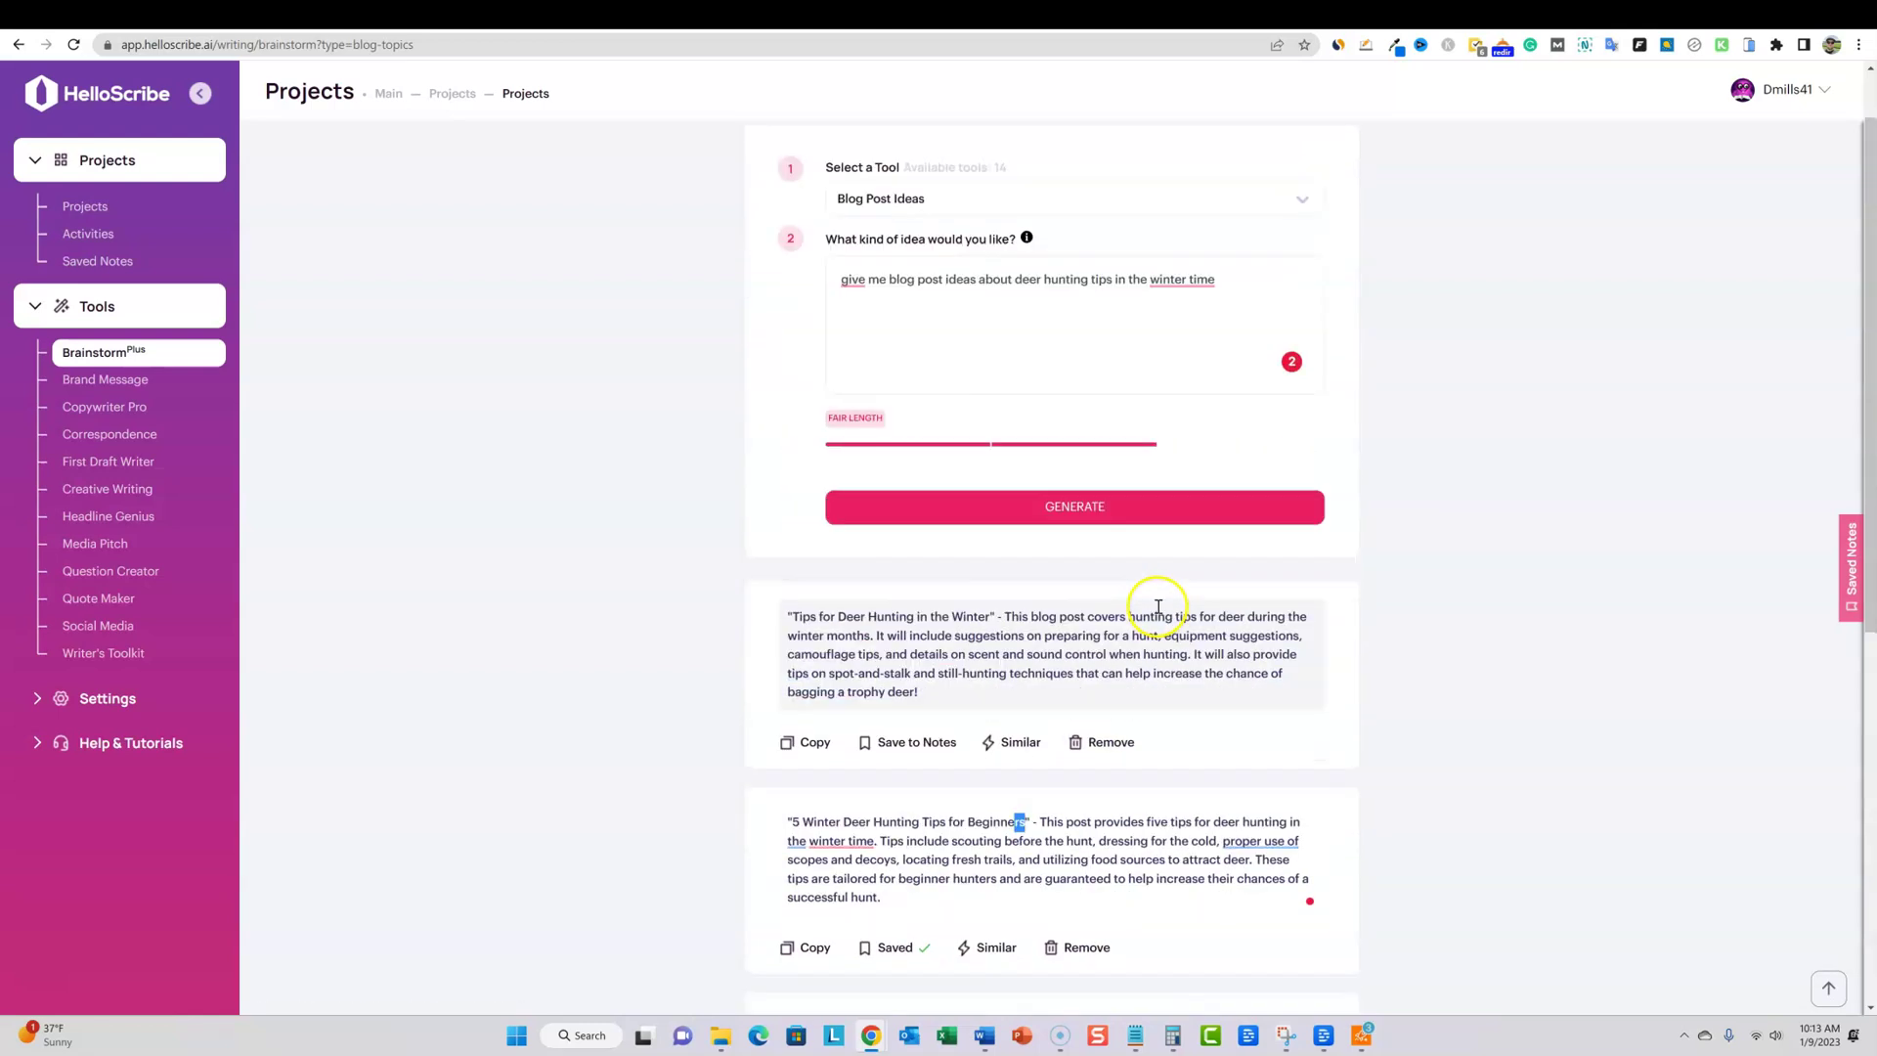
Copy the title "5 Winter Deer Hunting Tips for Beginners" from the saved notes and close the notes
scroll(1150, 606, "down", 2)
left_click(1848, 576)
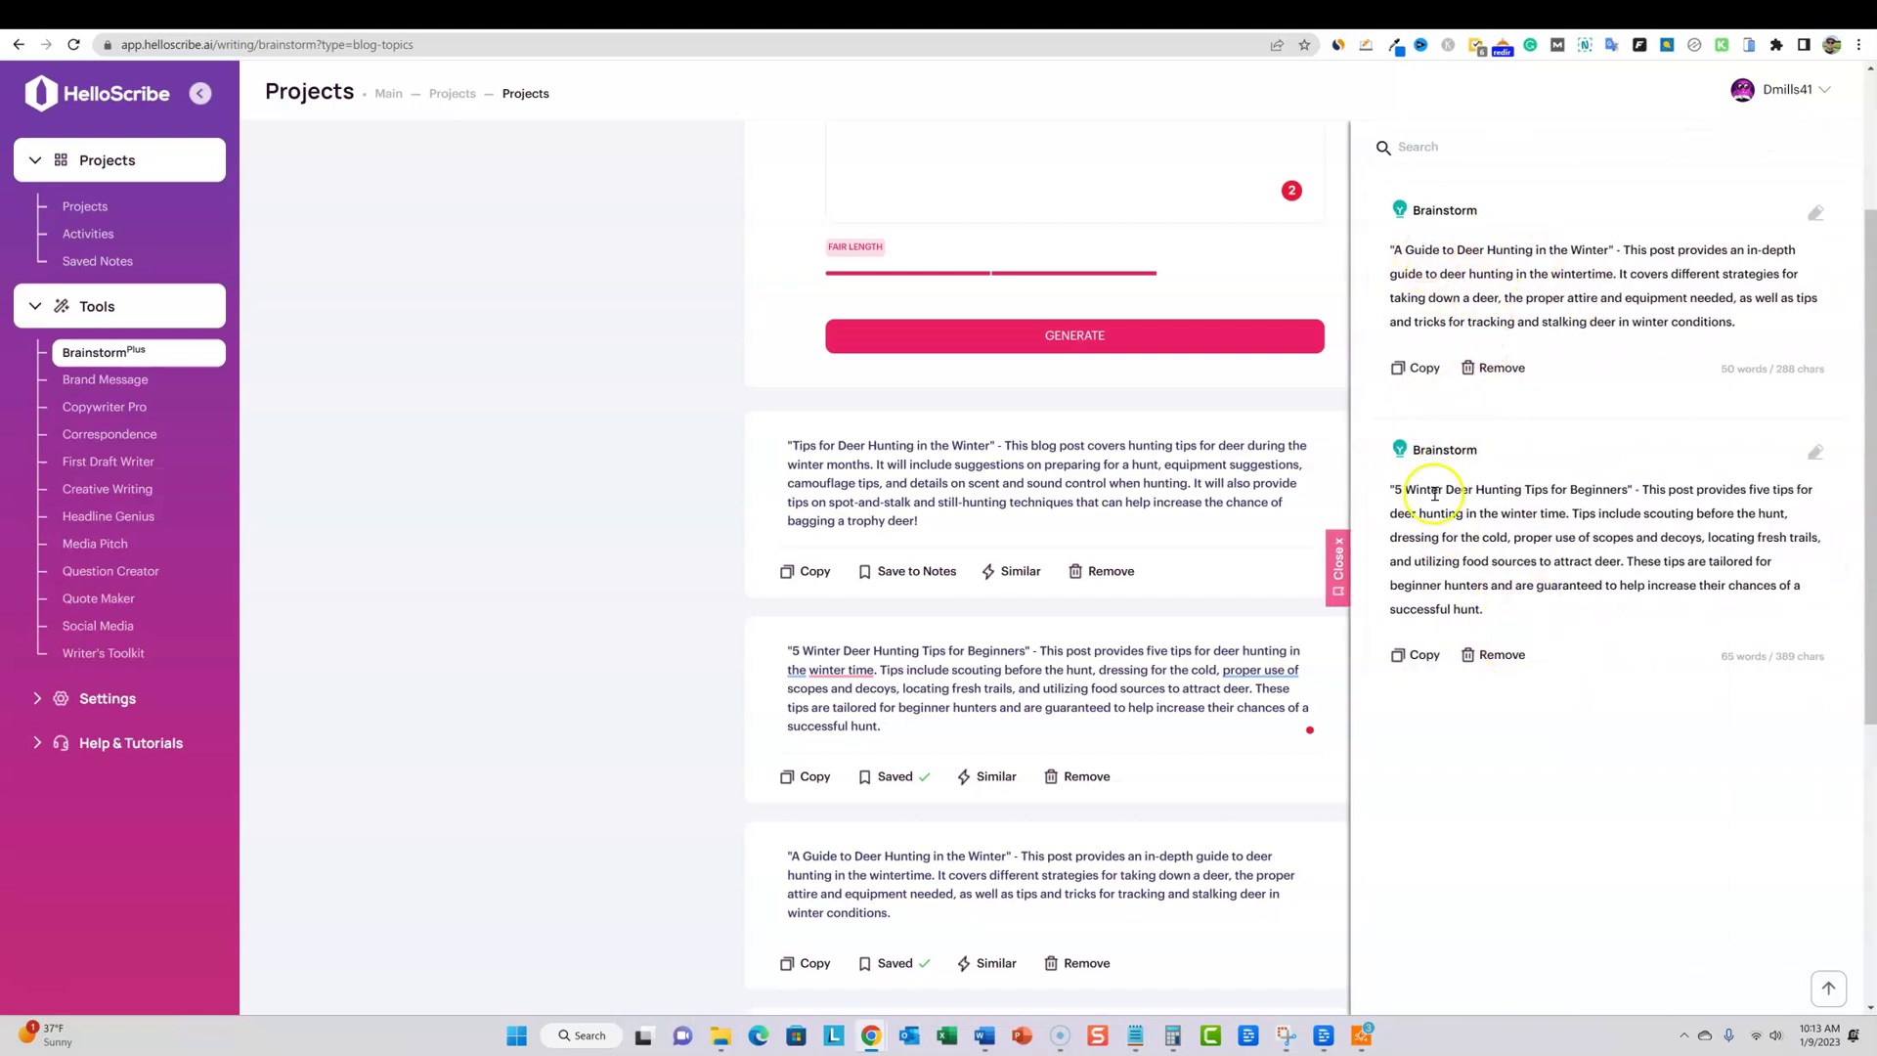
left_click_drag(1629, 489, 1398, 496)
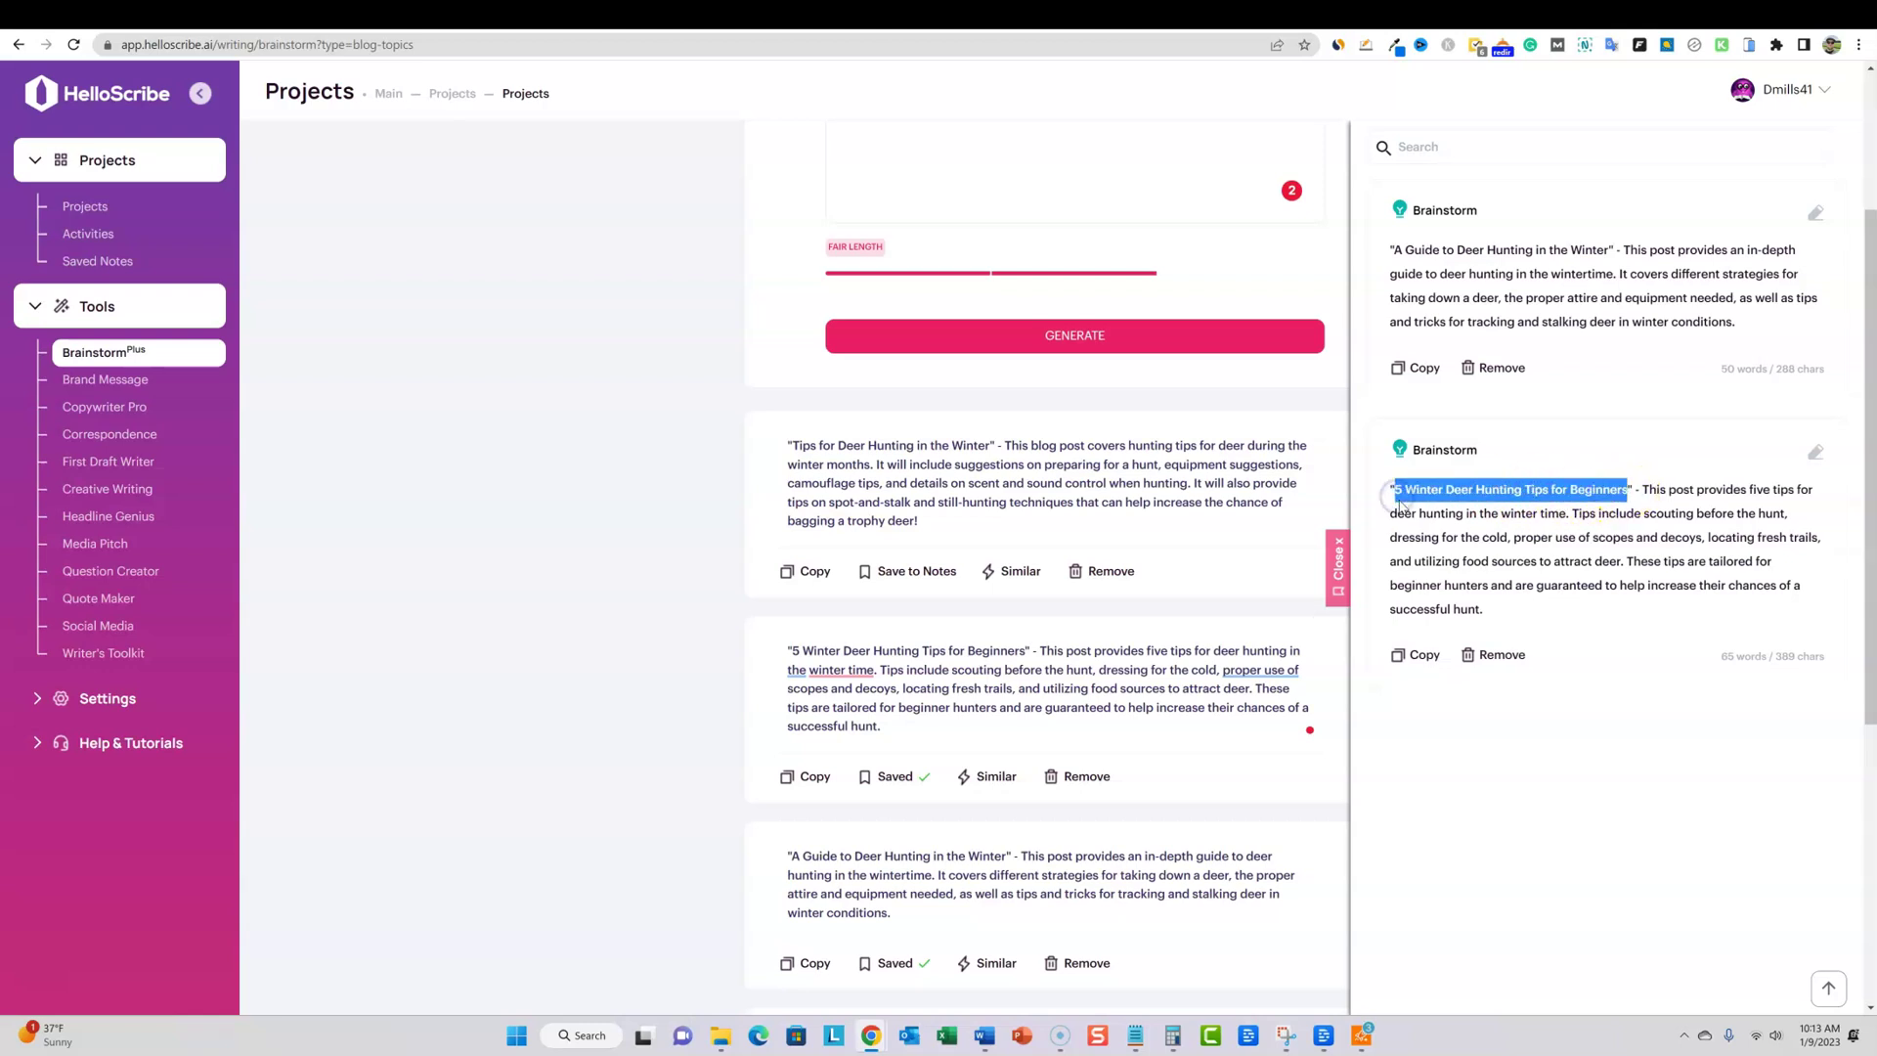
left_click(574, 536)
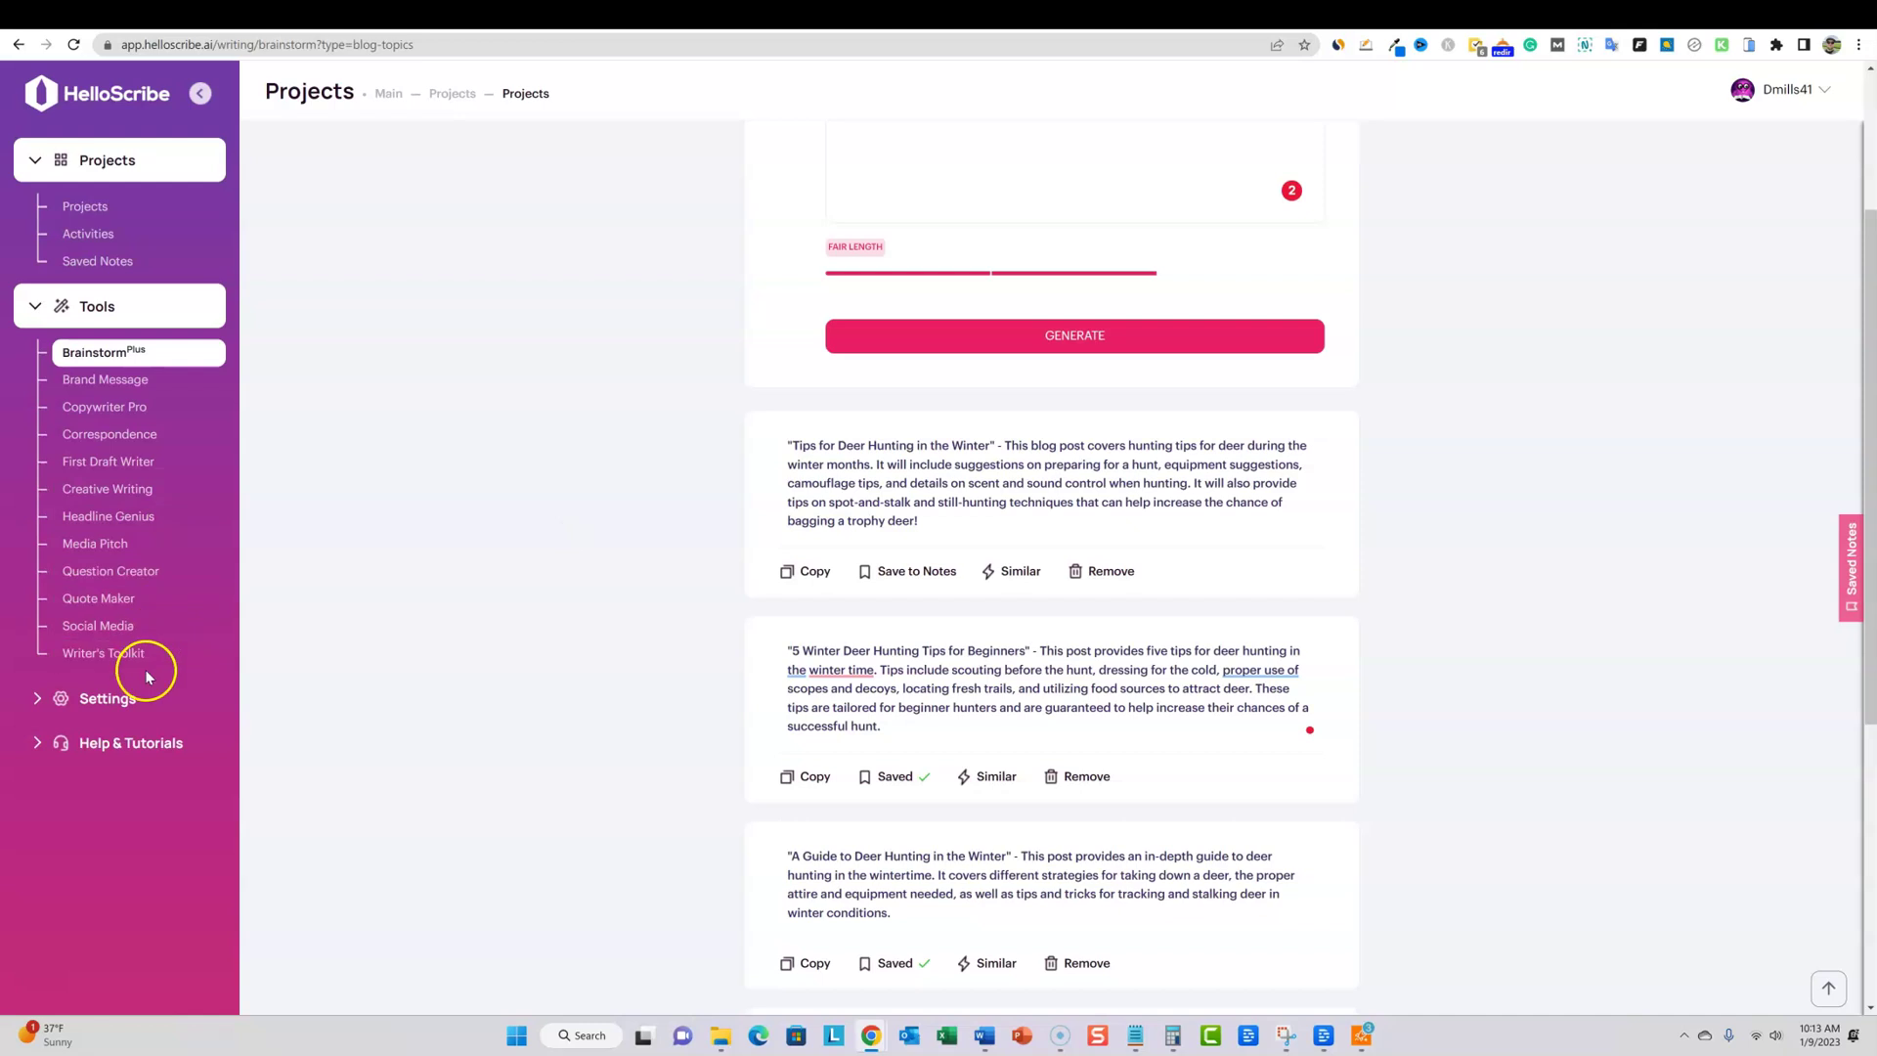
In the Writer's Toolkit, generate Blog Intro texts for "5 Winter Deer Hunting Tips for Beginners" and glance over them
left_click(137, 657)
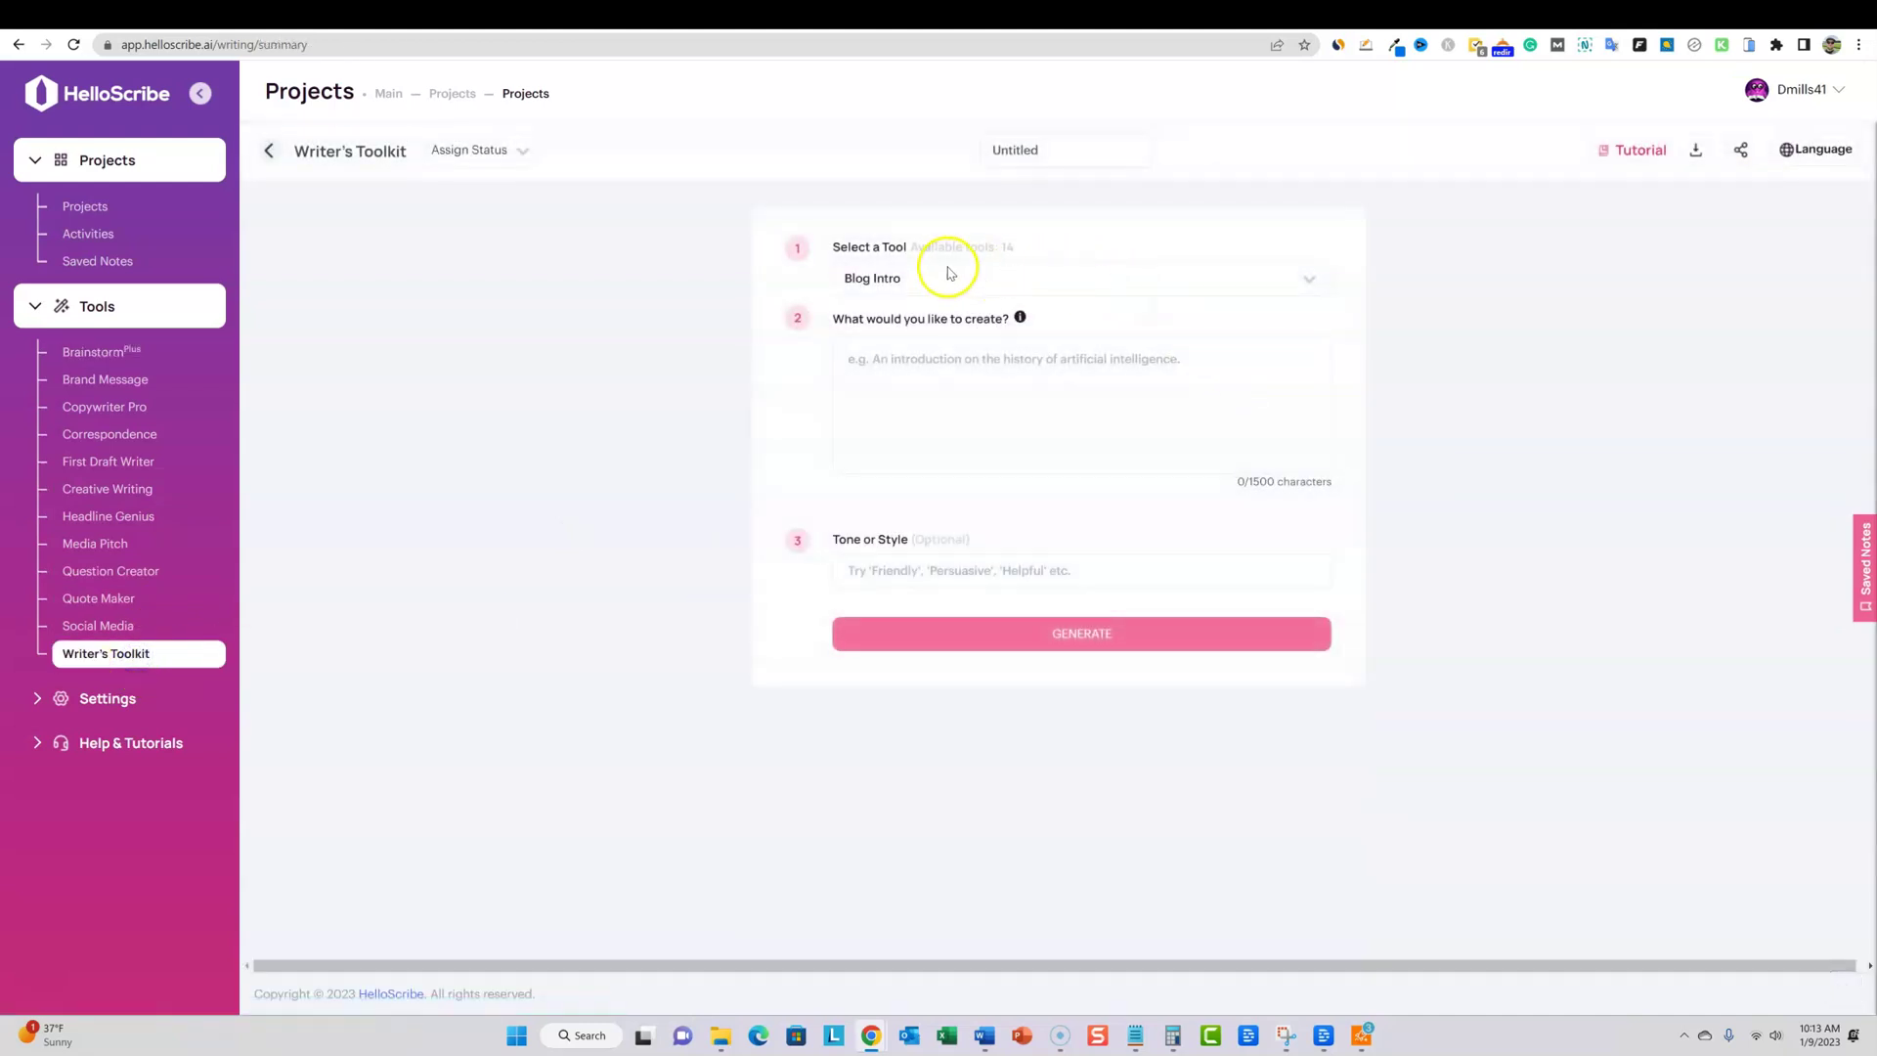
left_click(970, 284)
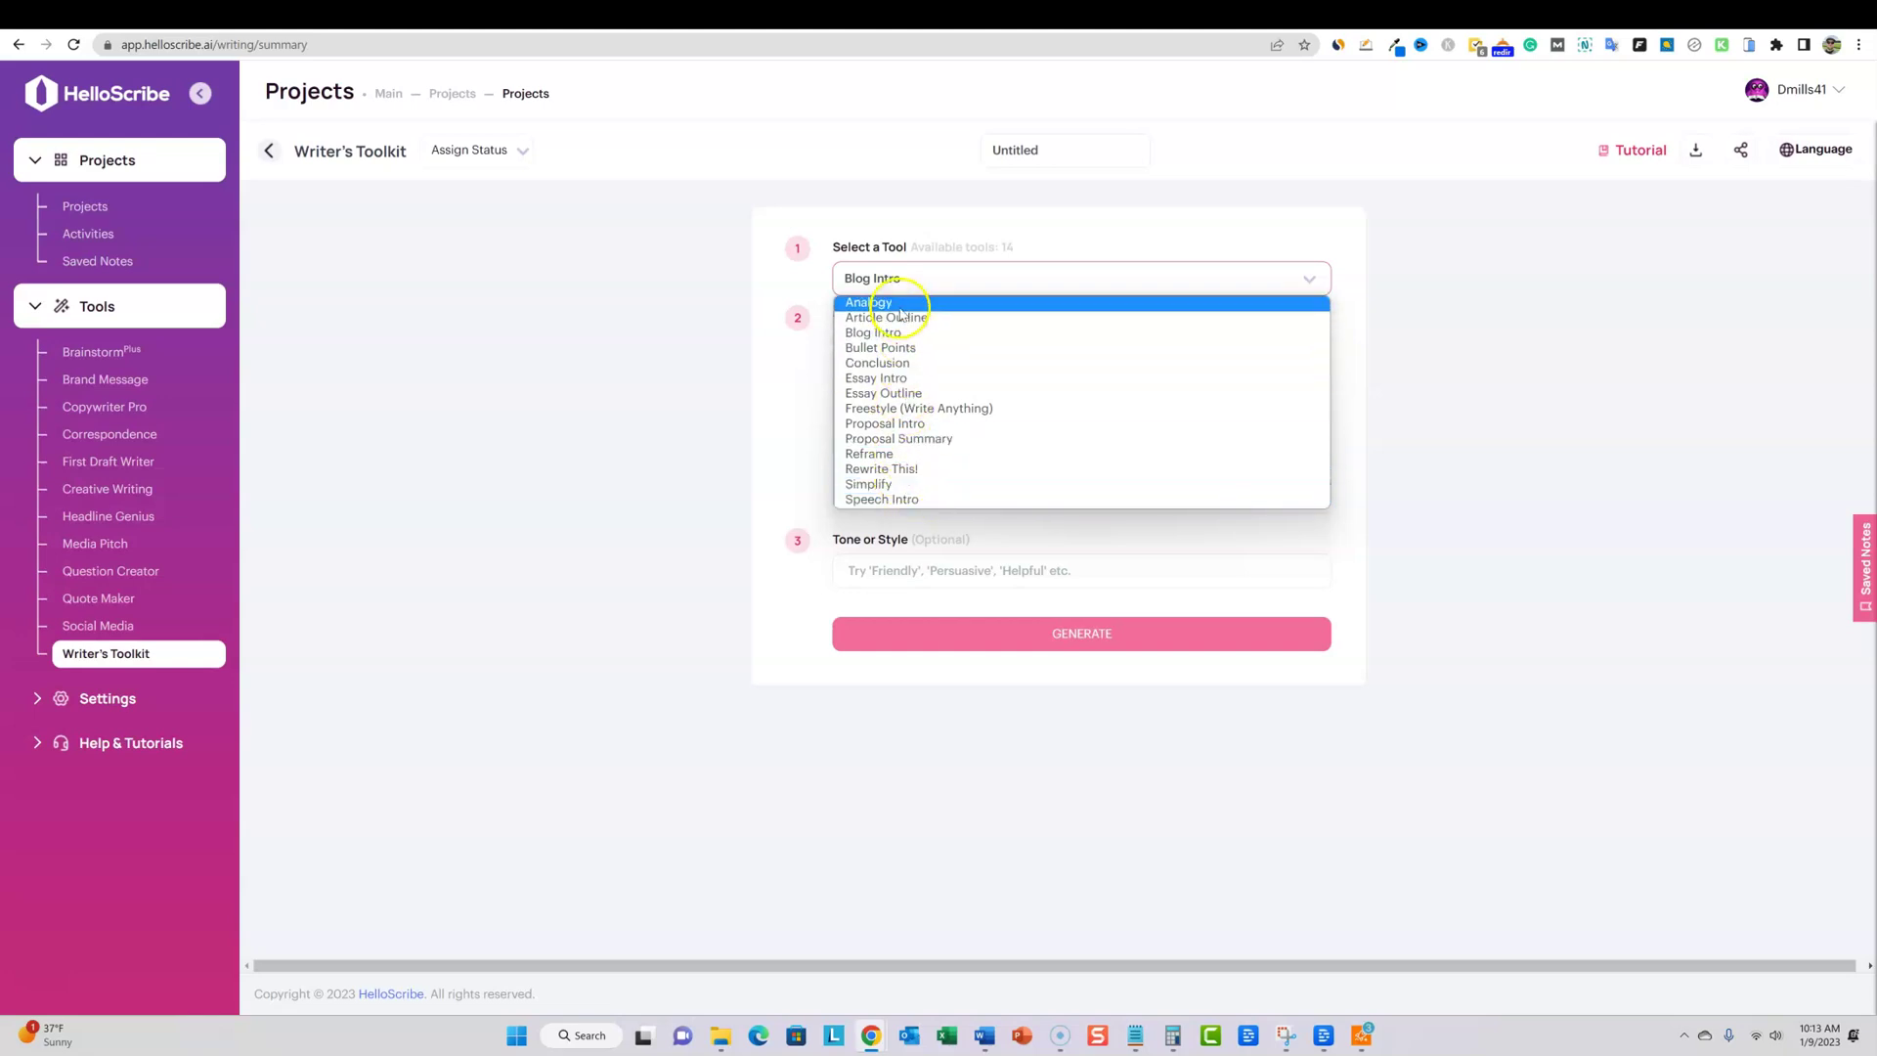
left_click(1450, 316)
left_click(928, 369)
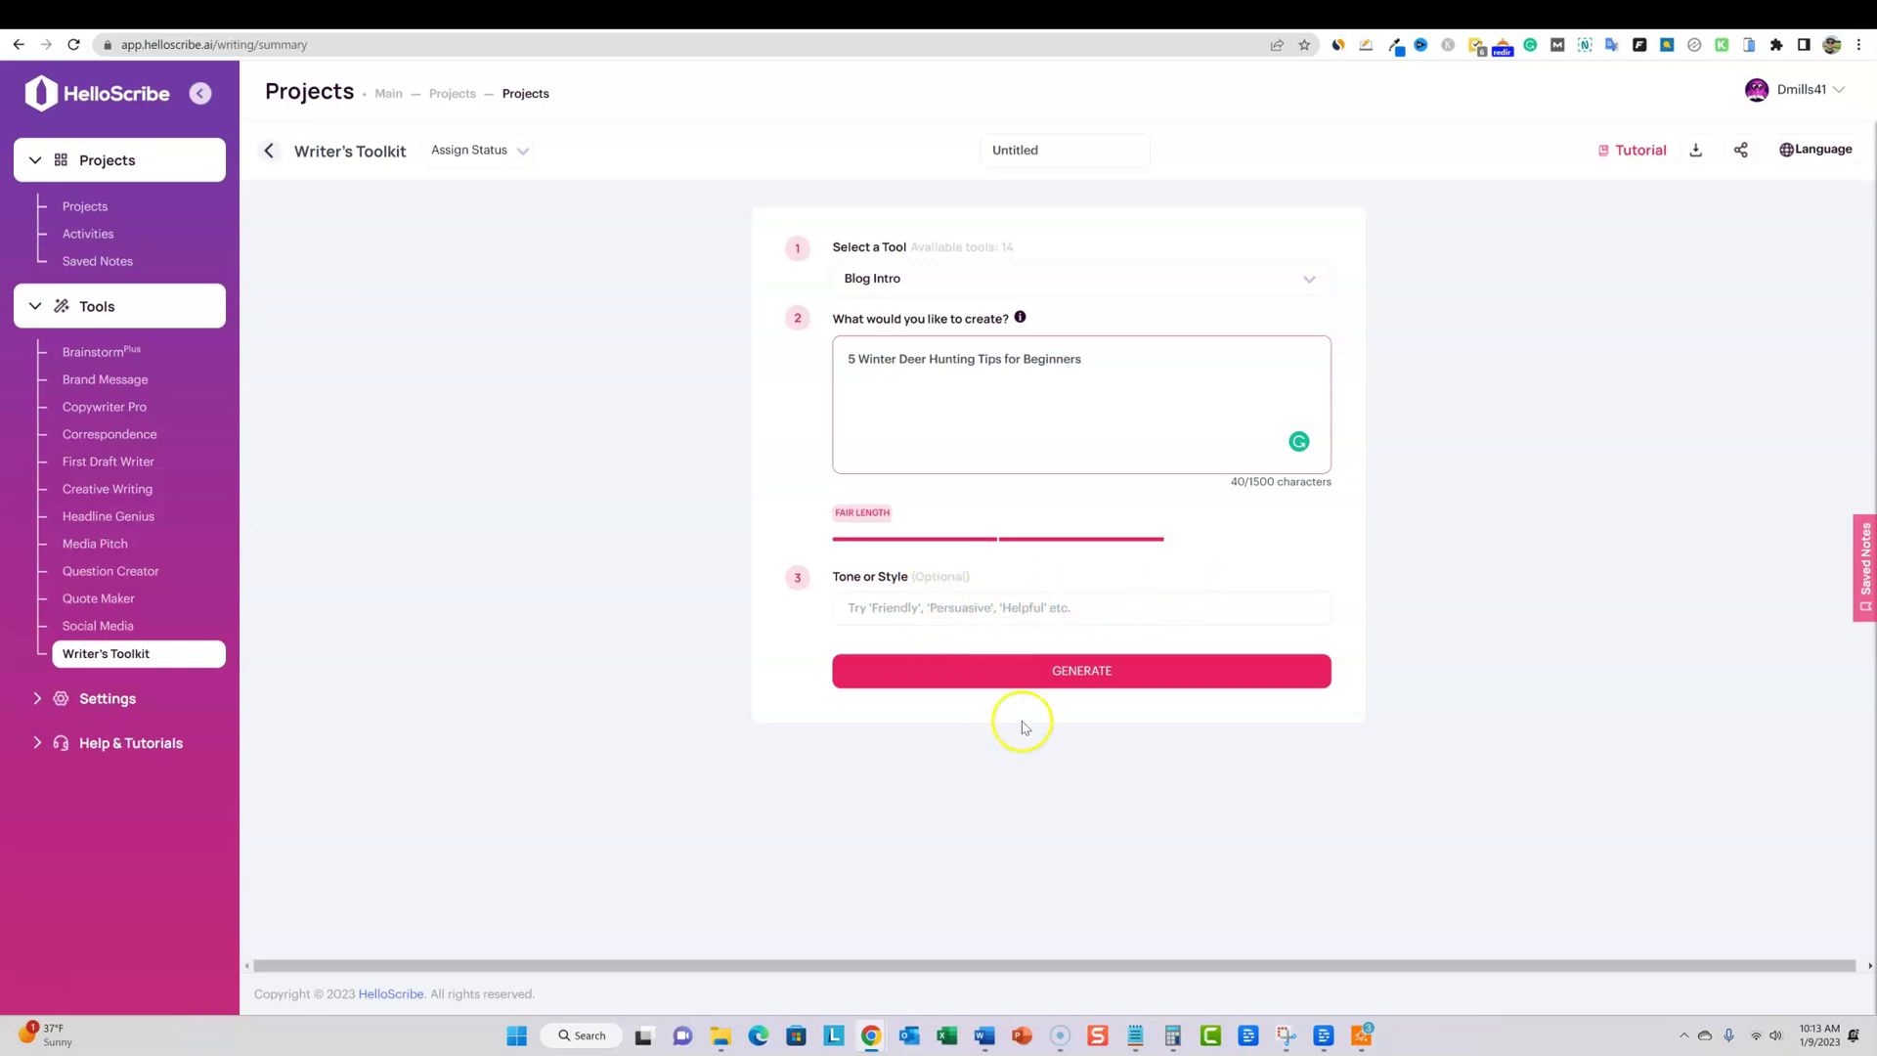
left_click(1099, 682)
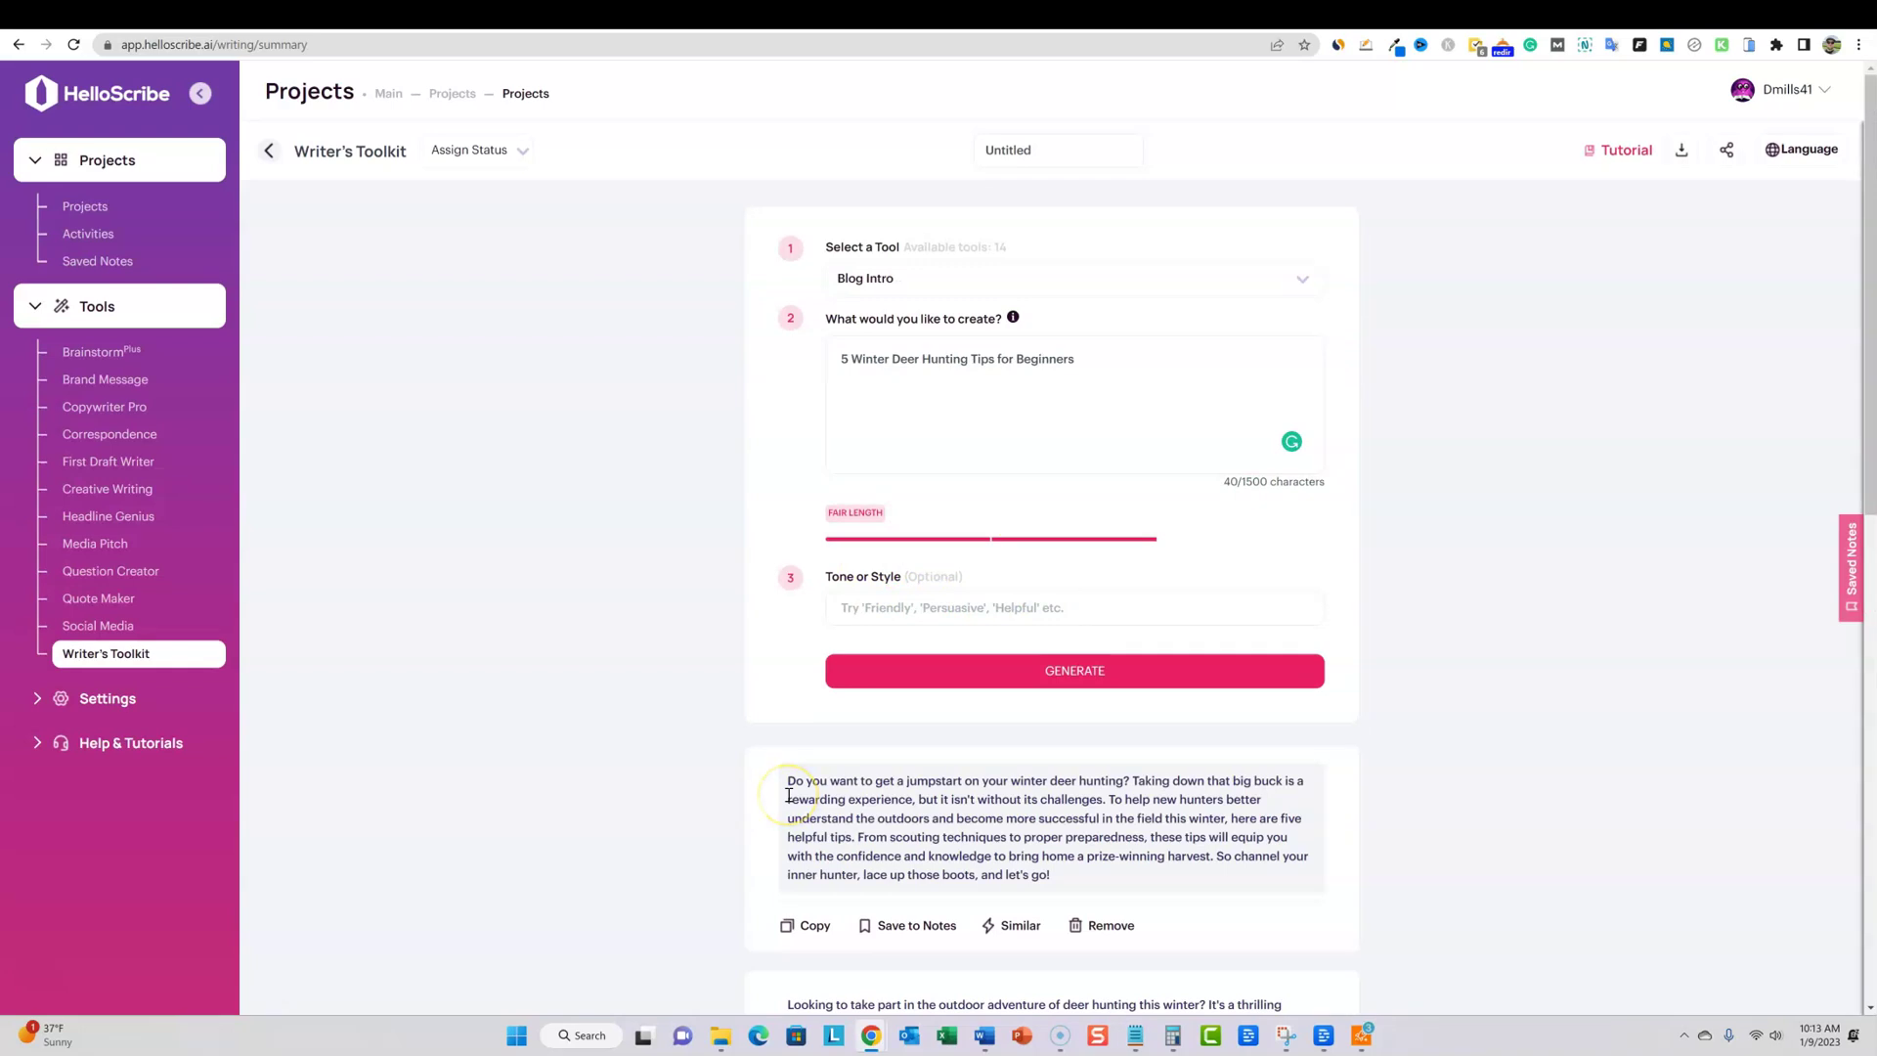
scroll(1050, 787, "down", 5)
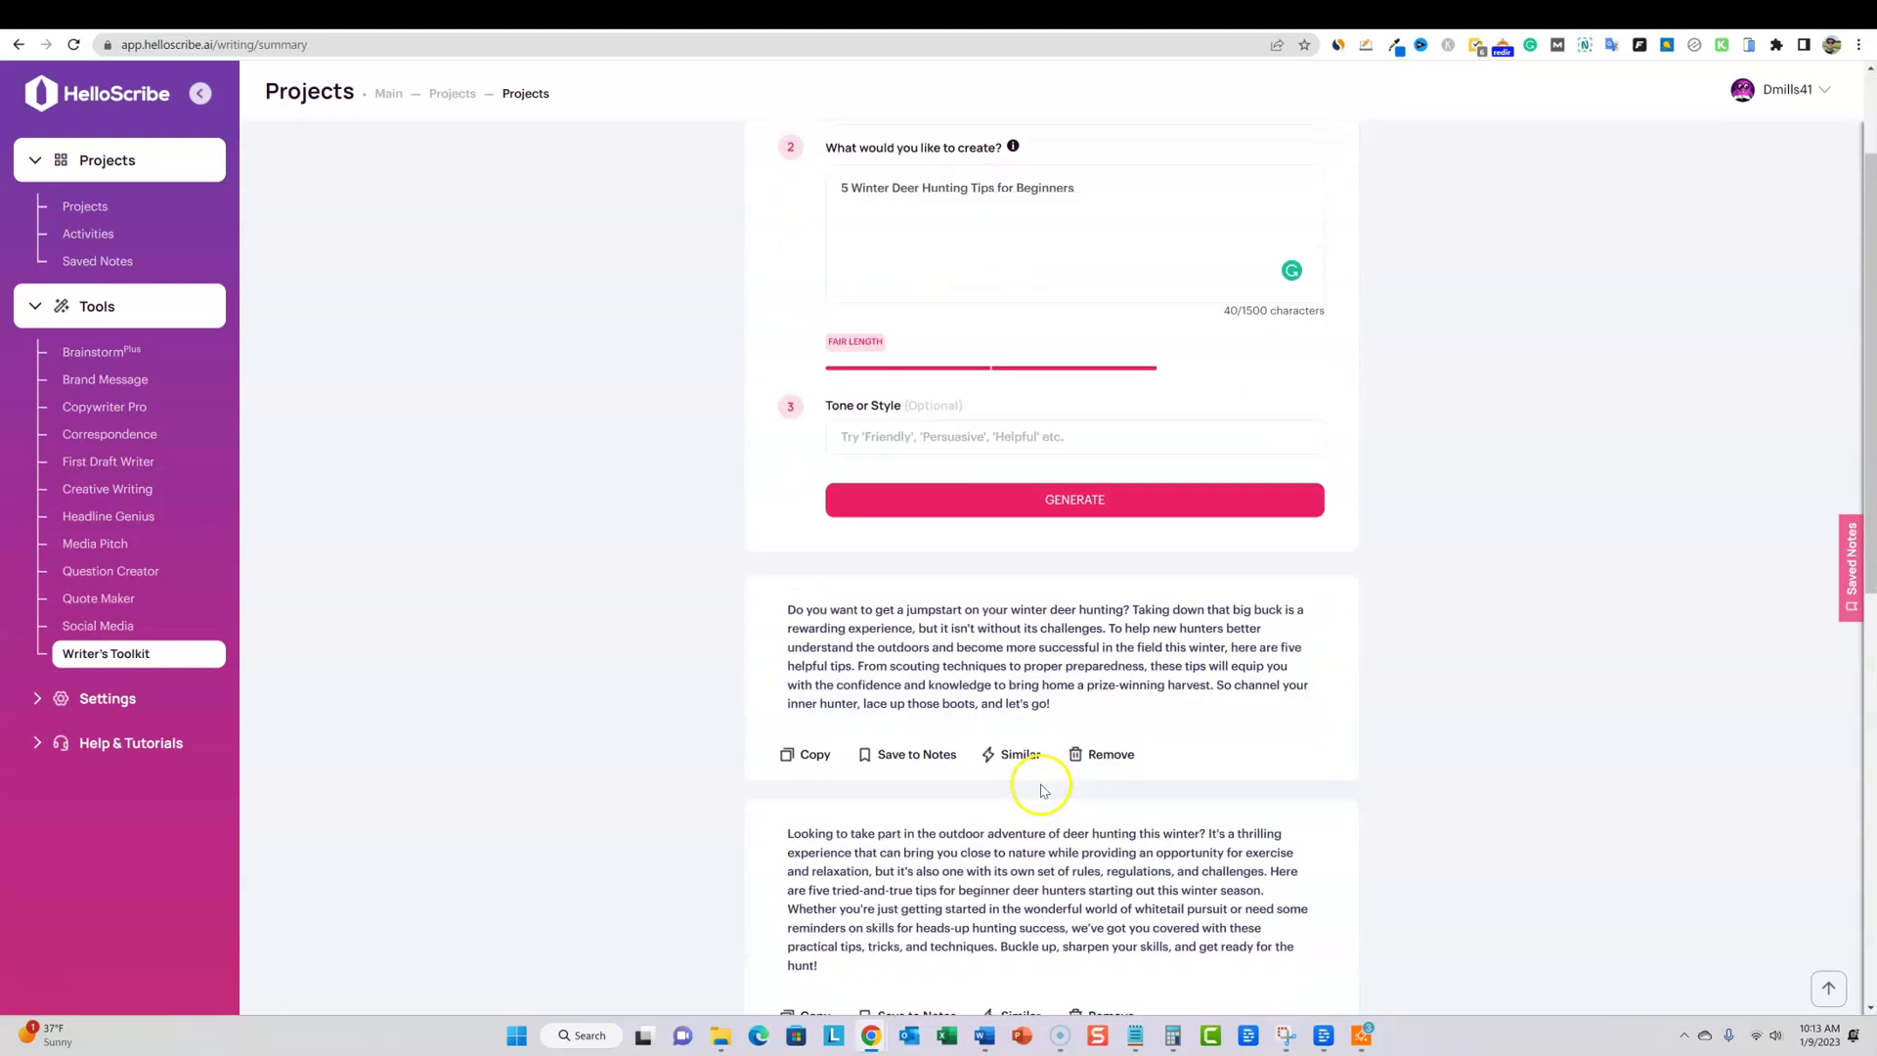
scroll(1050, 772, "up", 1)
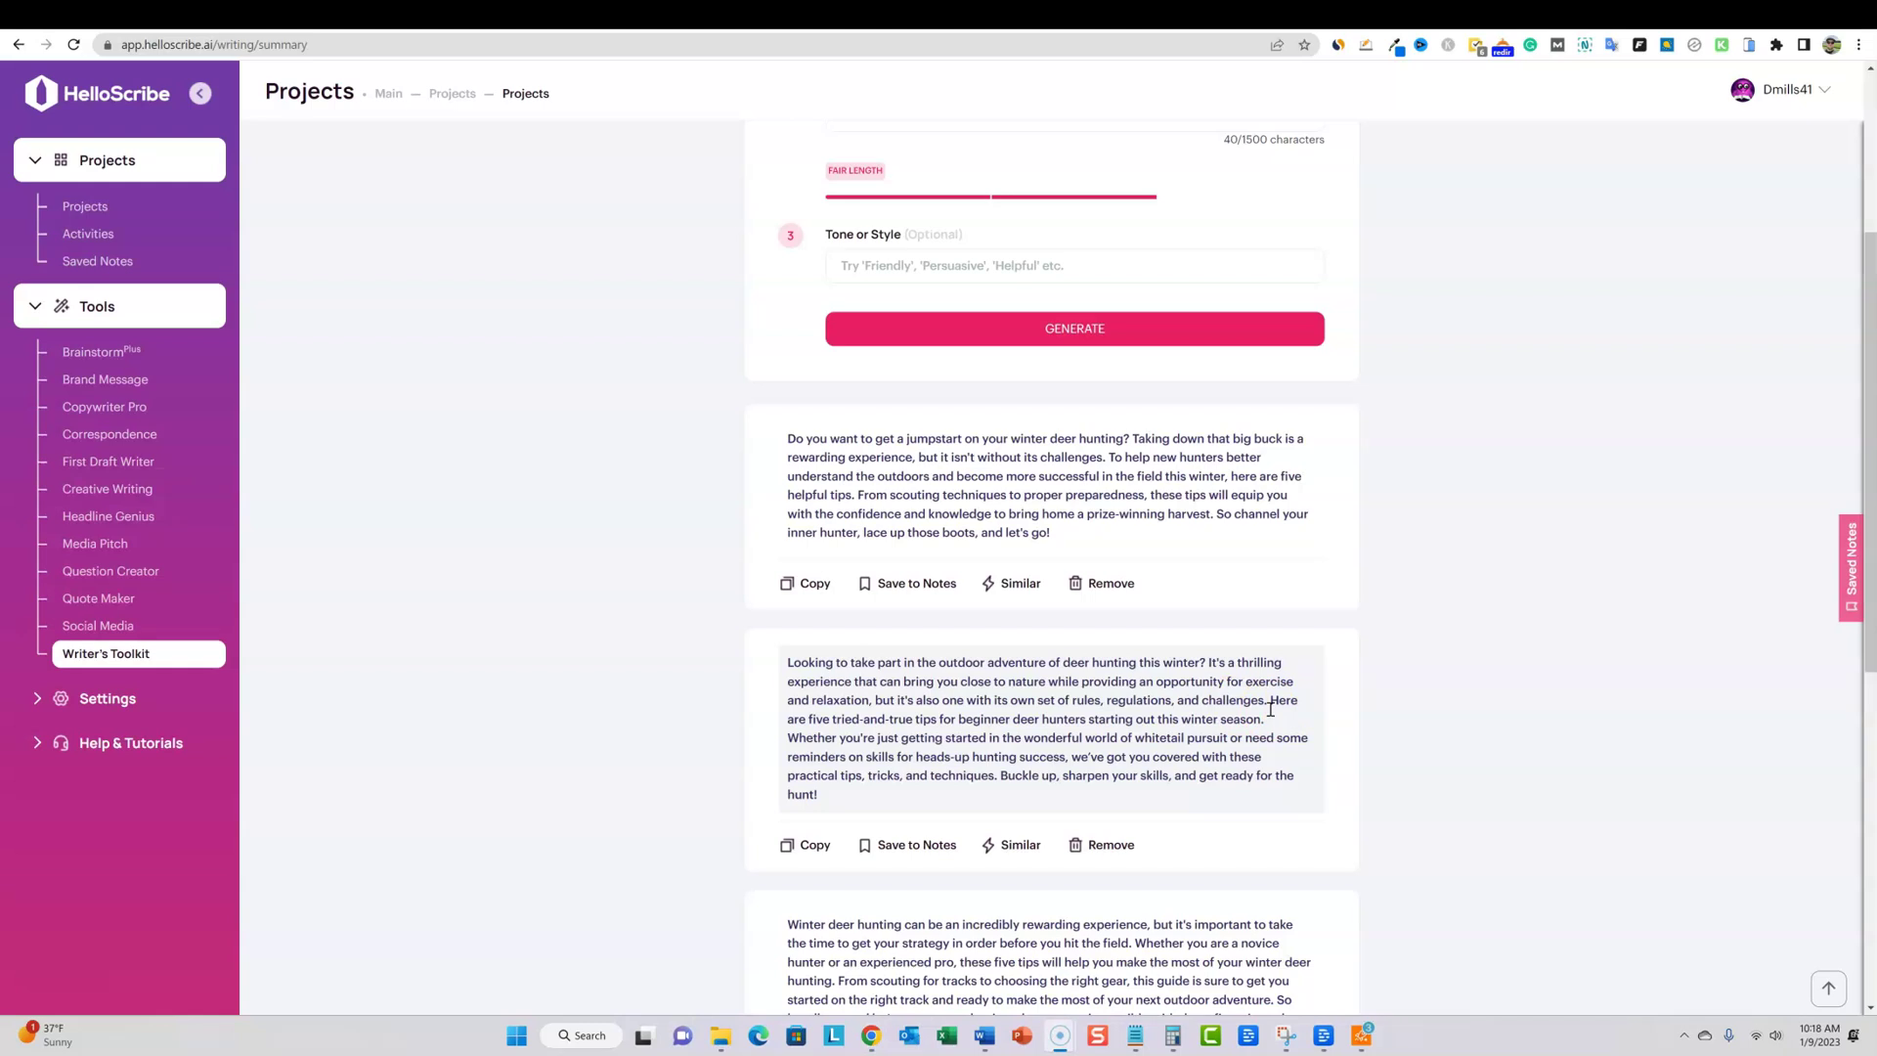
Check the saved notes, then read through all the generated blog intros for the winter deer hunting title
left_click(1848, 576)
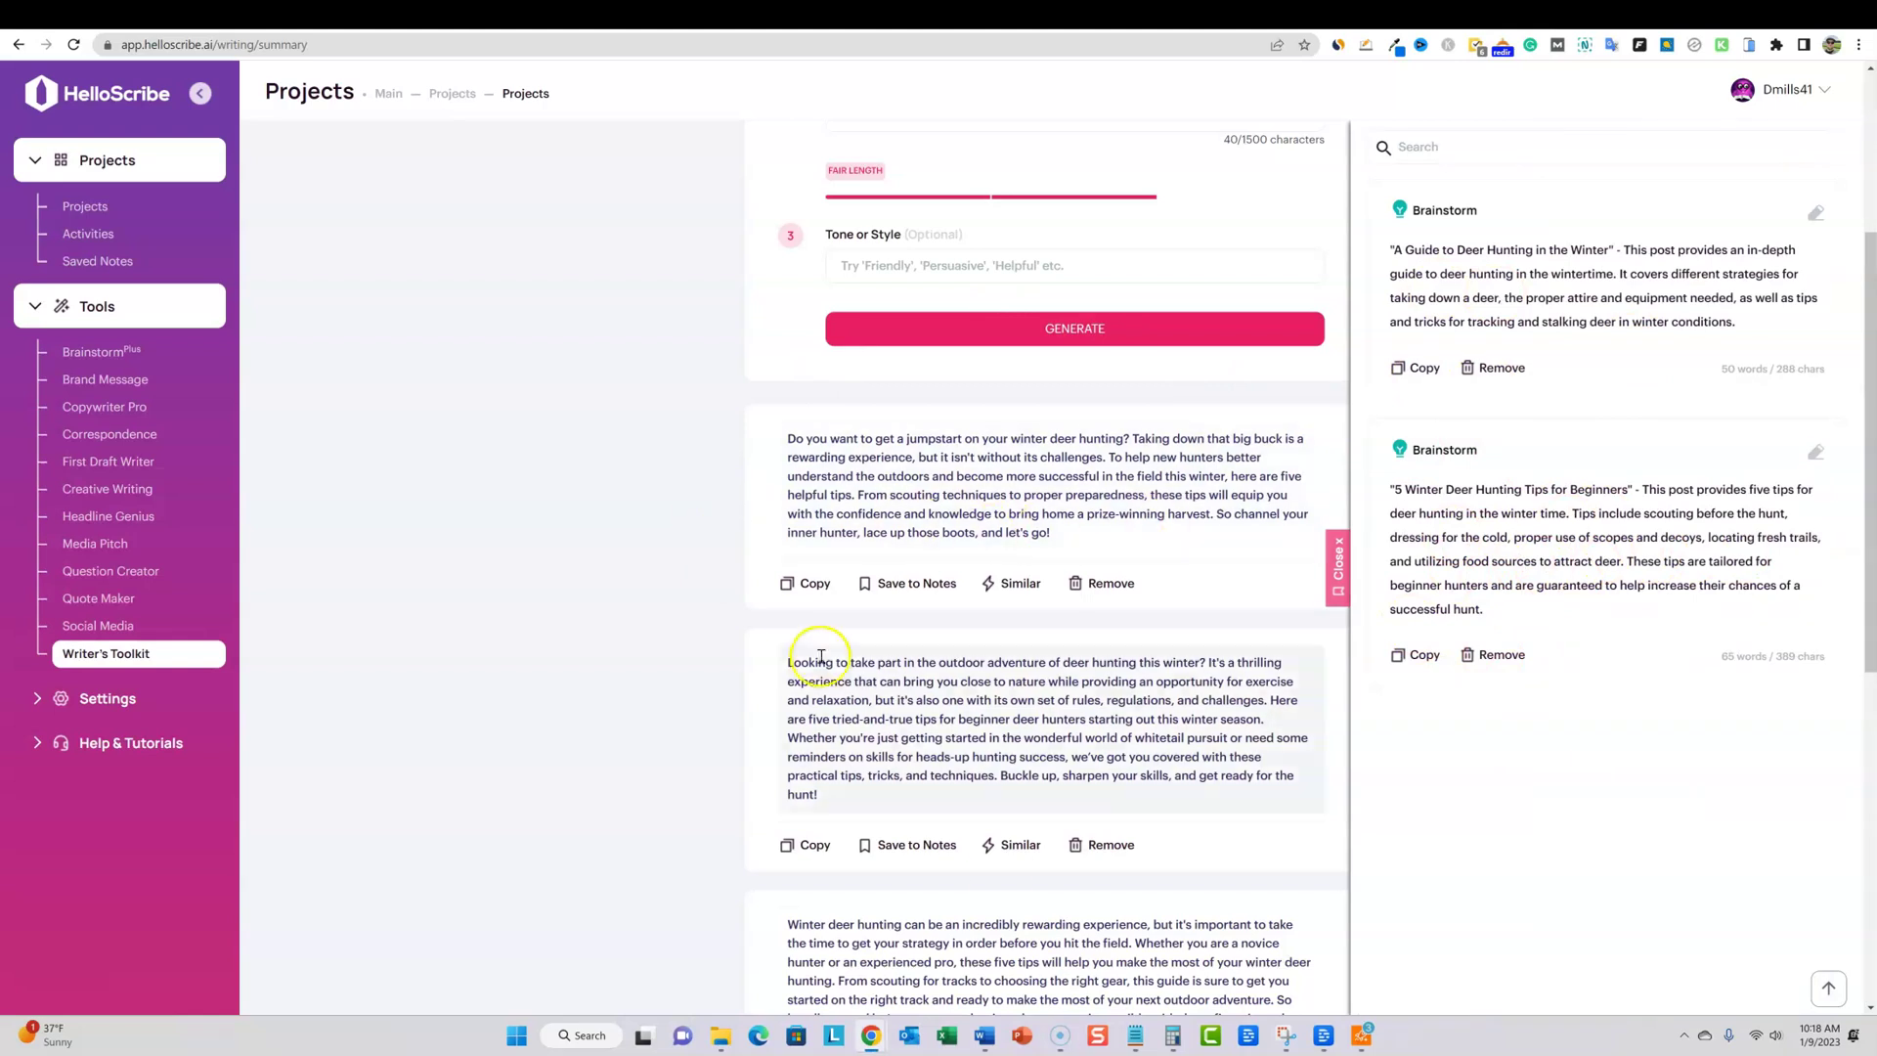
left_click(594, 610)
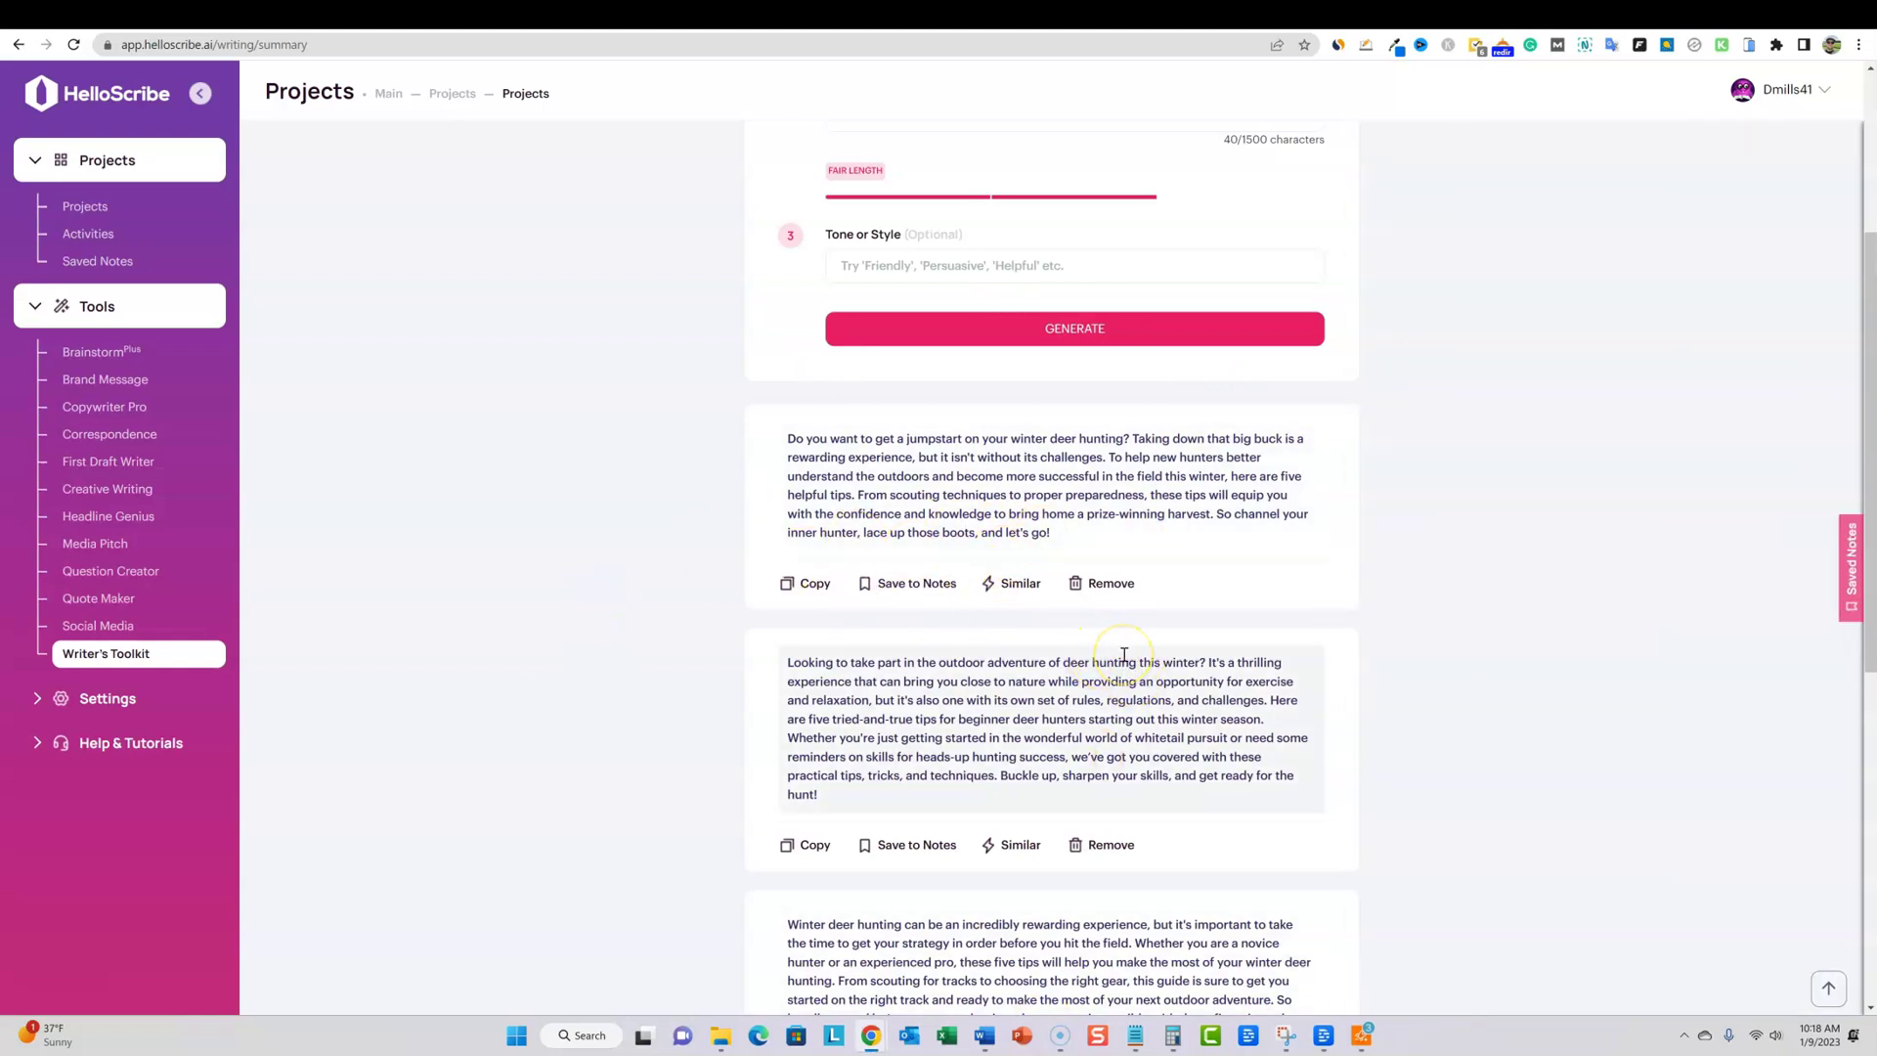
scroll(1124, 655, "down", 7)
scroll(1122, 662, "up", 11)
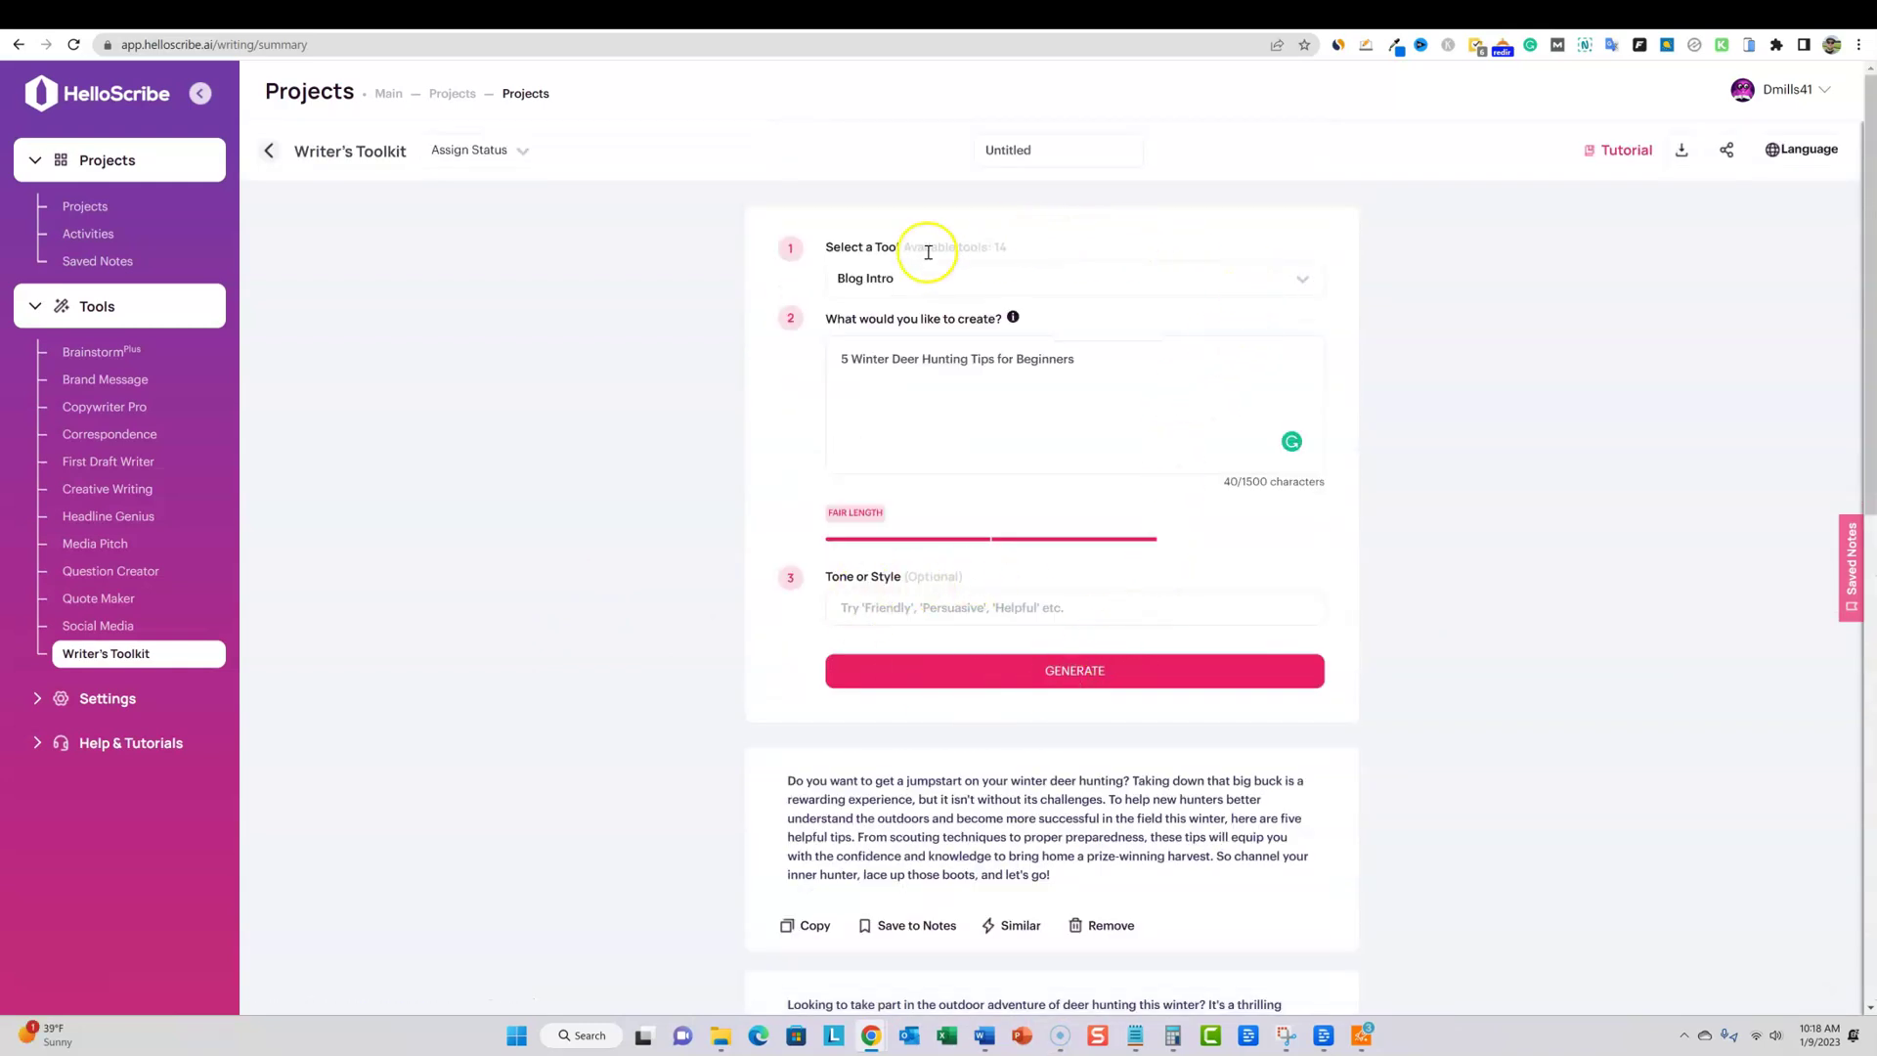
scroll(1368, 548, "down", 4)
scroll(1437, 557, "up", 4)
scroll(1256, 591, "down", 4)
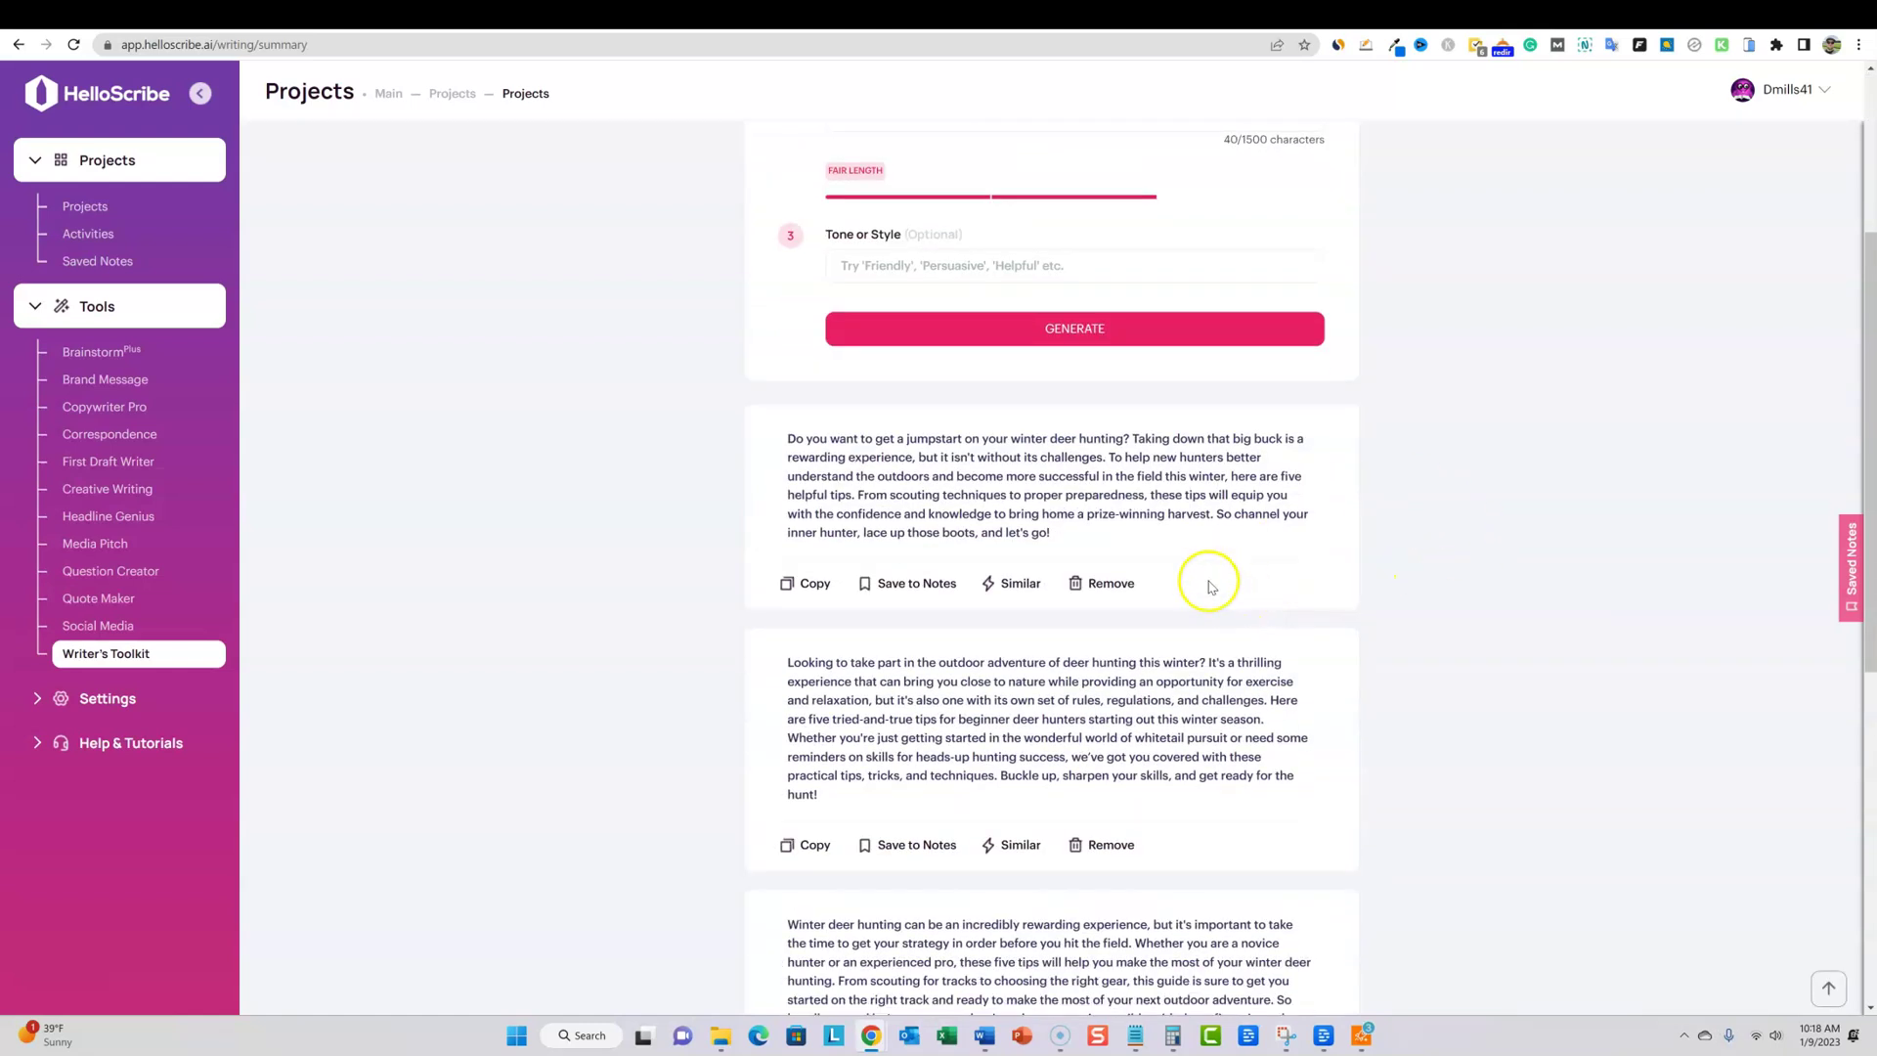
scroll(1204, 746, "down", 5)
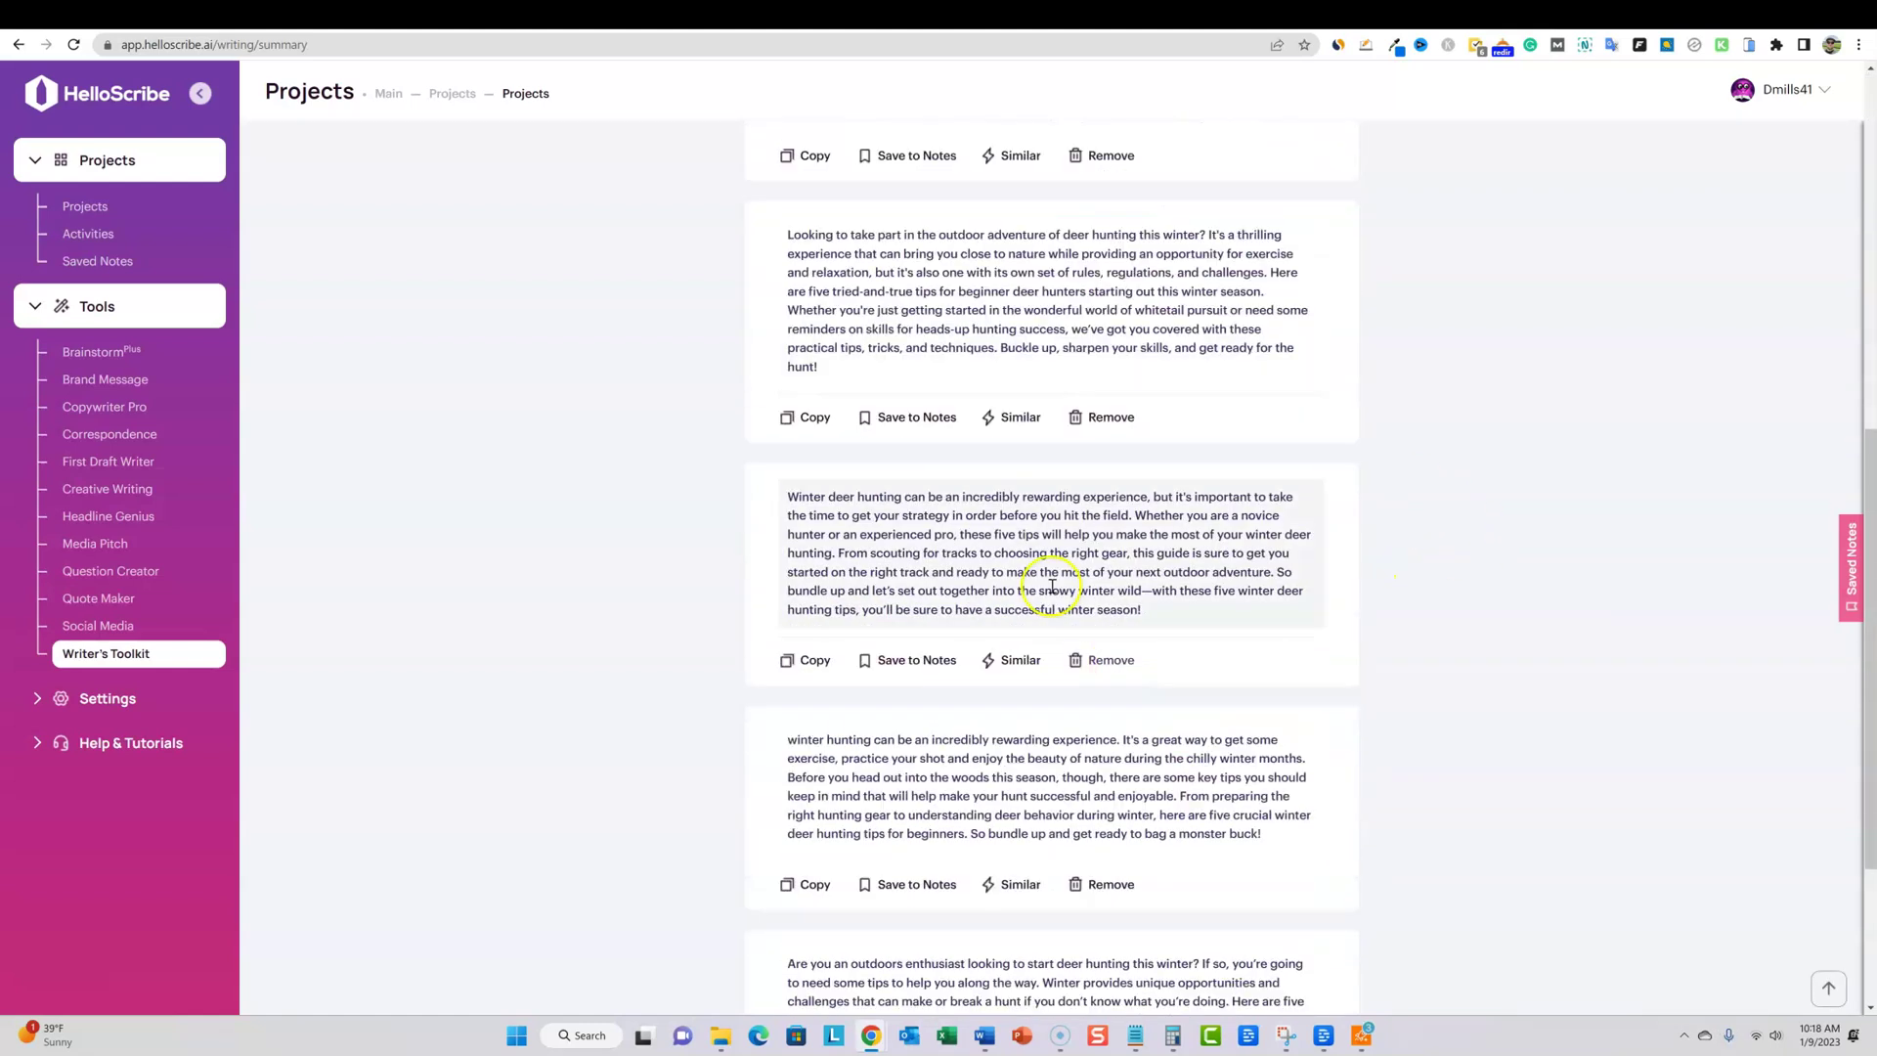
scroll(1129, 762, "down", 3)
scroll(1349, 748, "up", 4)
scroll(1349, 749, "up", 3)
scroll(1348, 750, "down", 1)
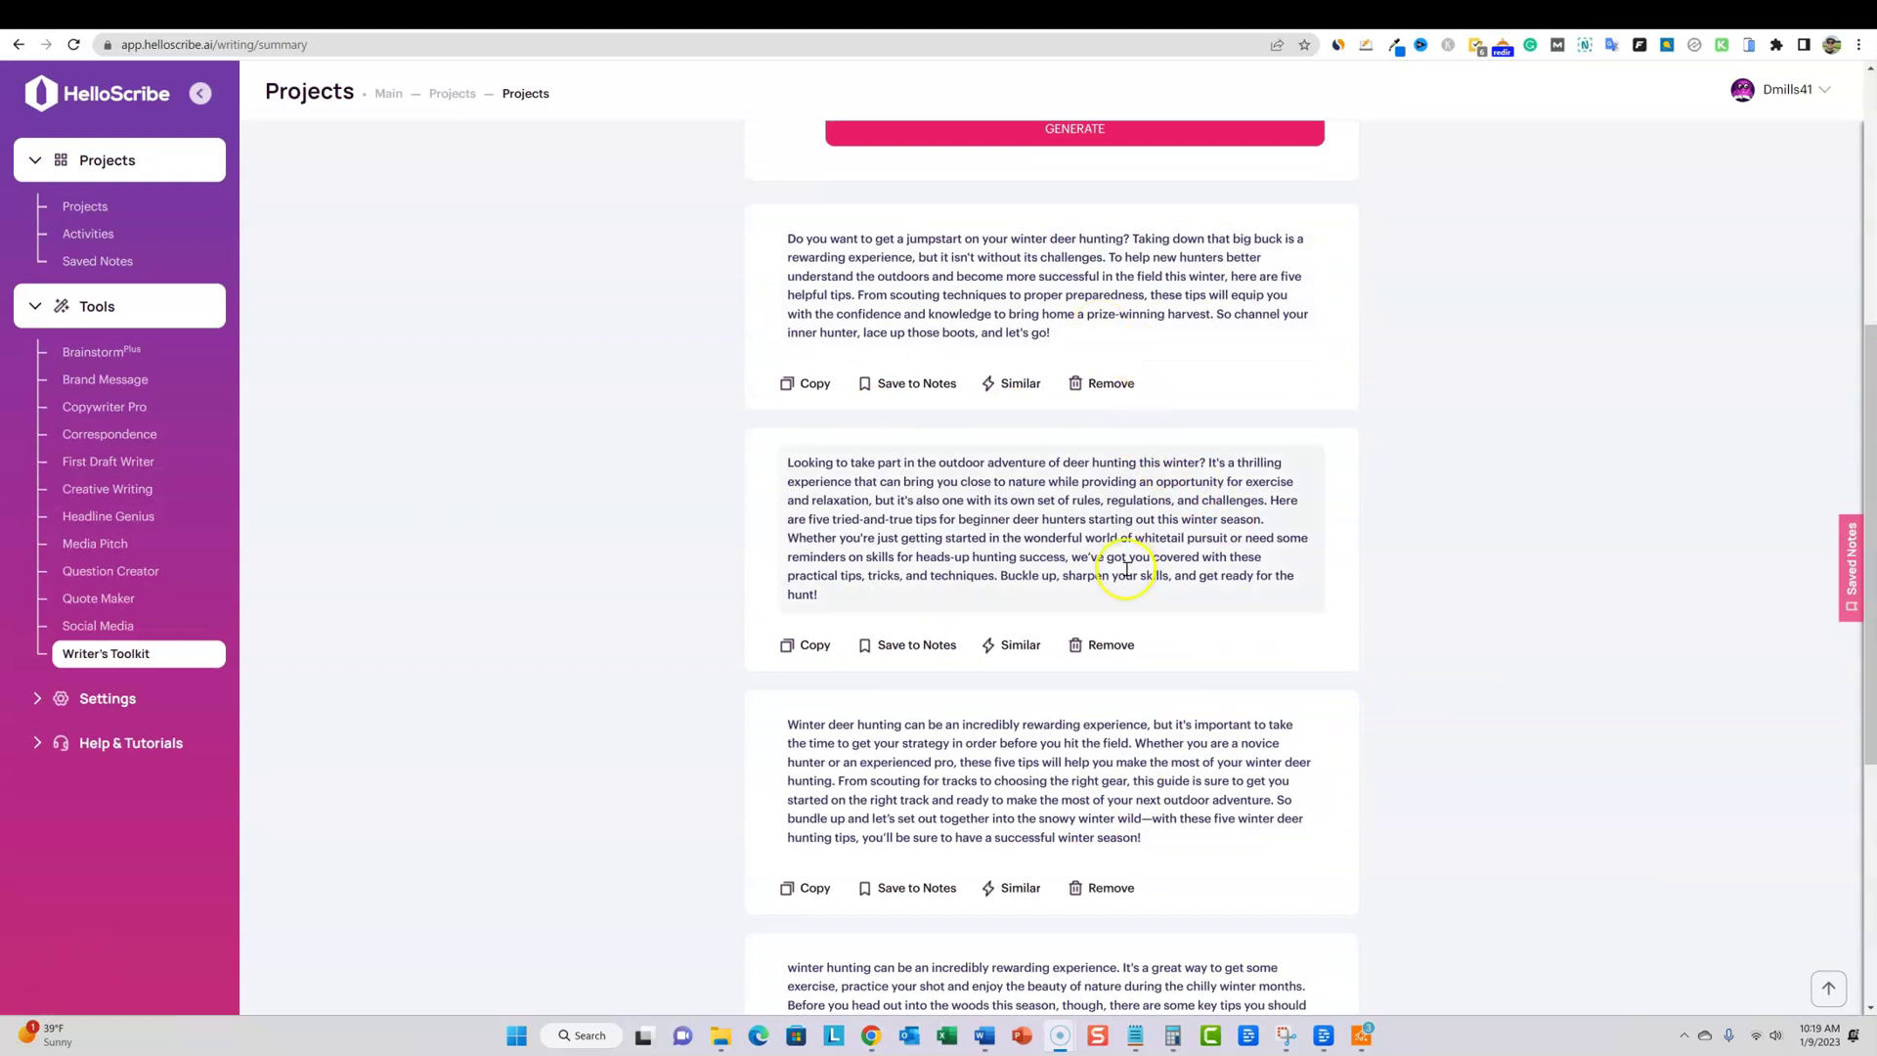
scroll(1119, 581, "down", 3)
scroll(1119, 580, "down", 3)
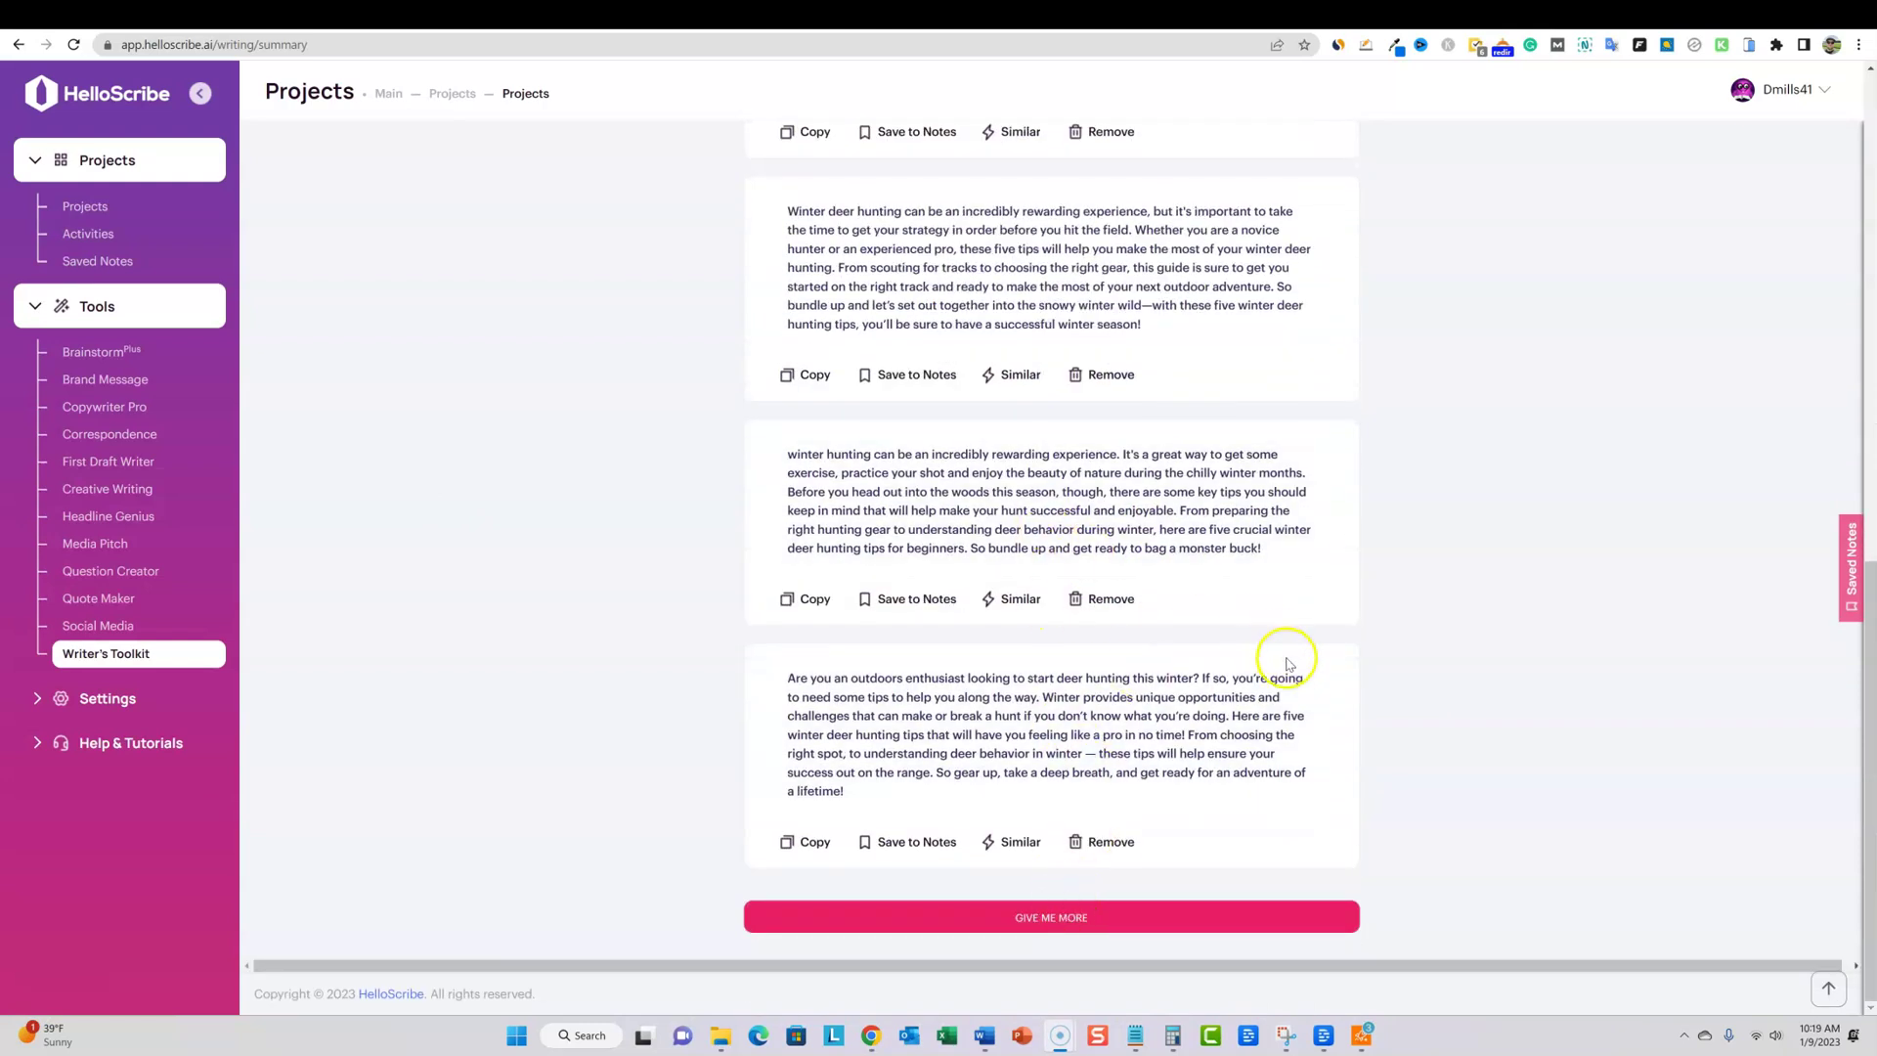
scroll(1286, 663, "up", 6)
scroll(1286, 660, "down", 1)
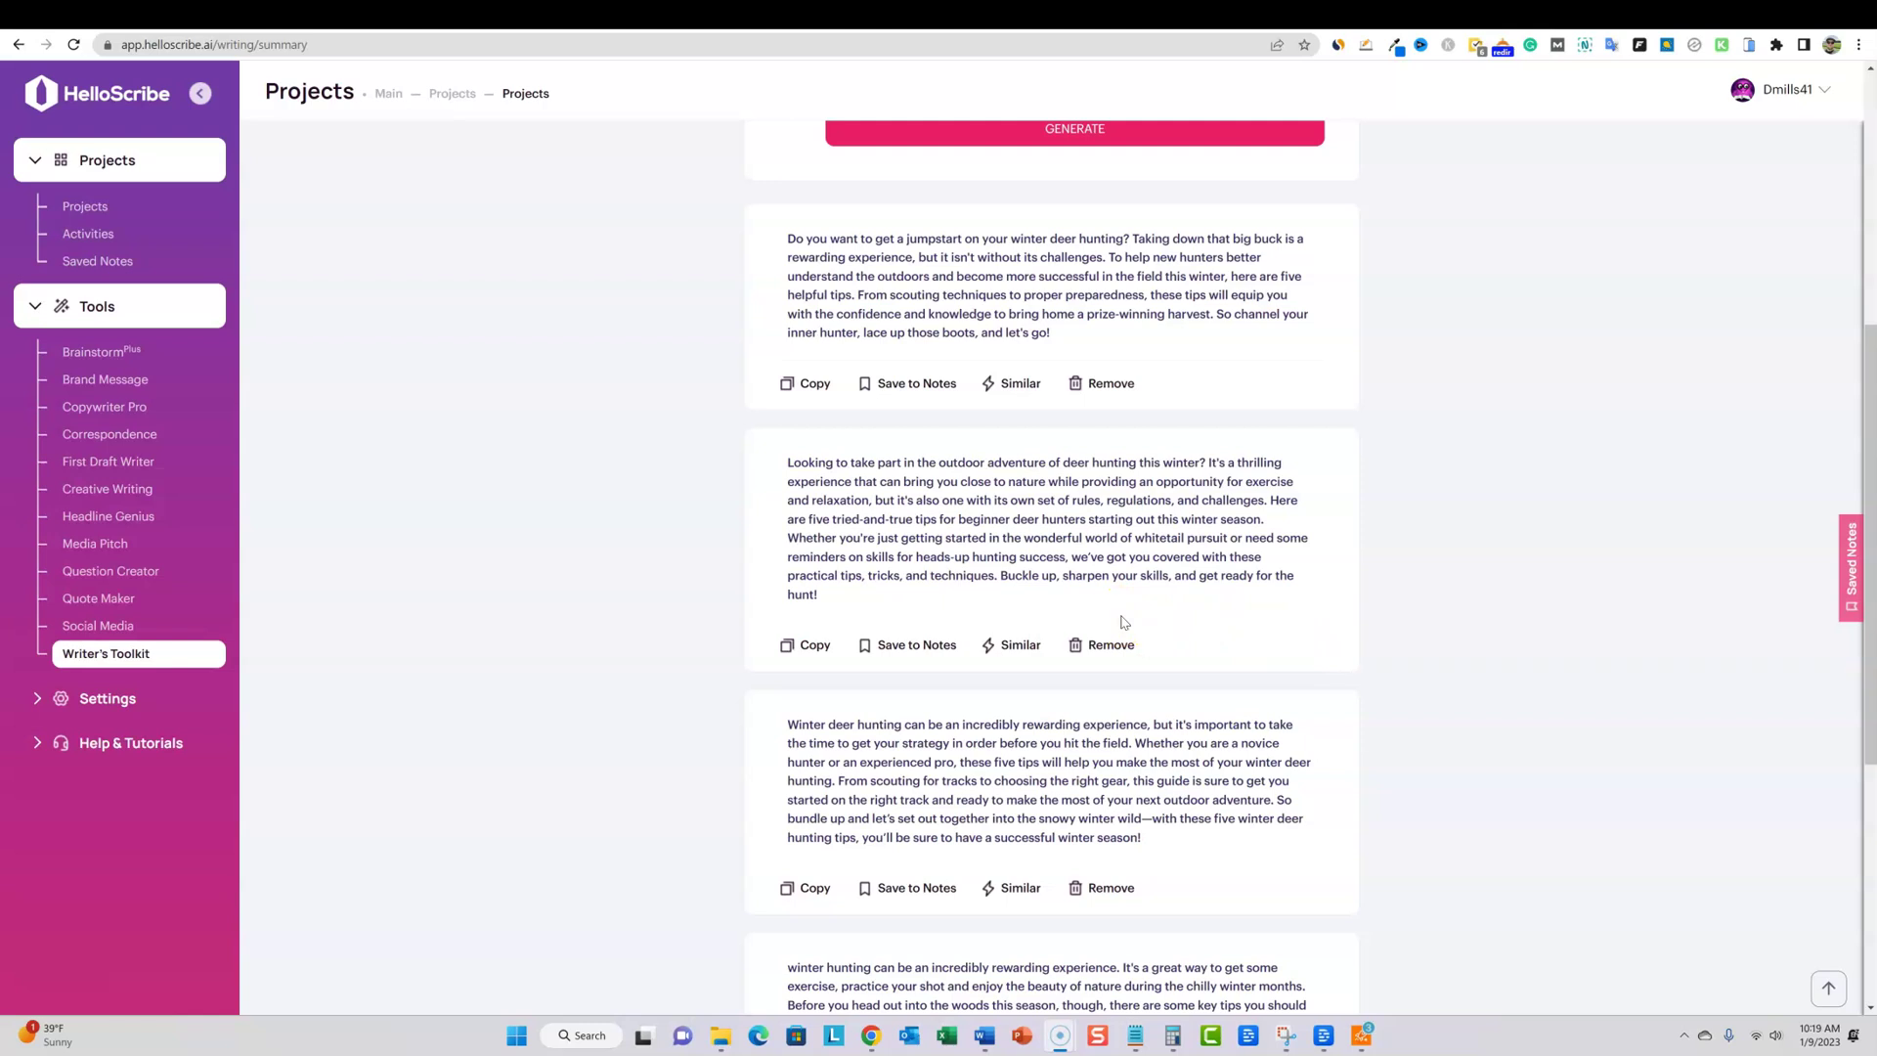
Examine the wording of the first generated blog intro, highlighting its sentences while reading
left_click(1013, 264)
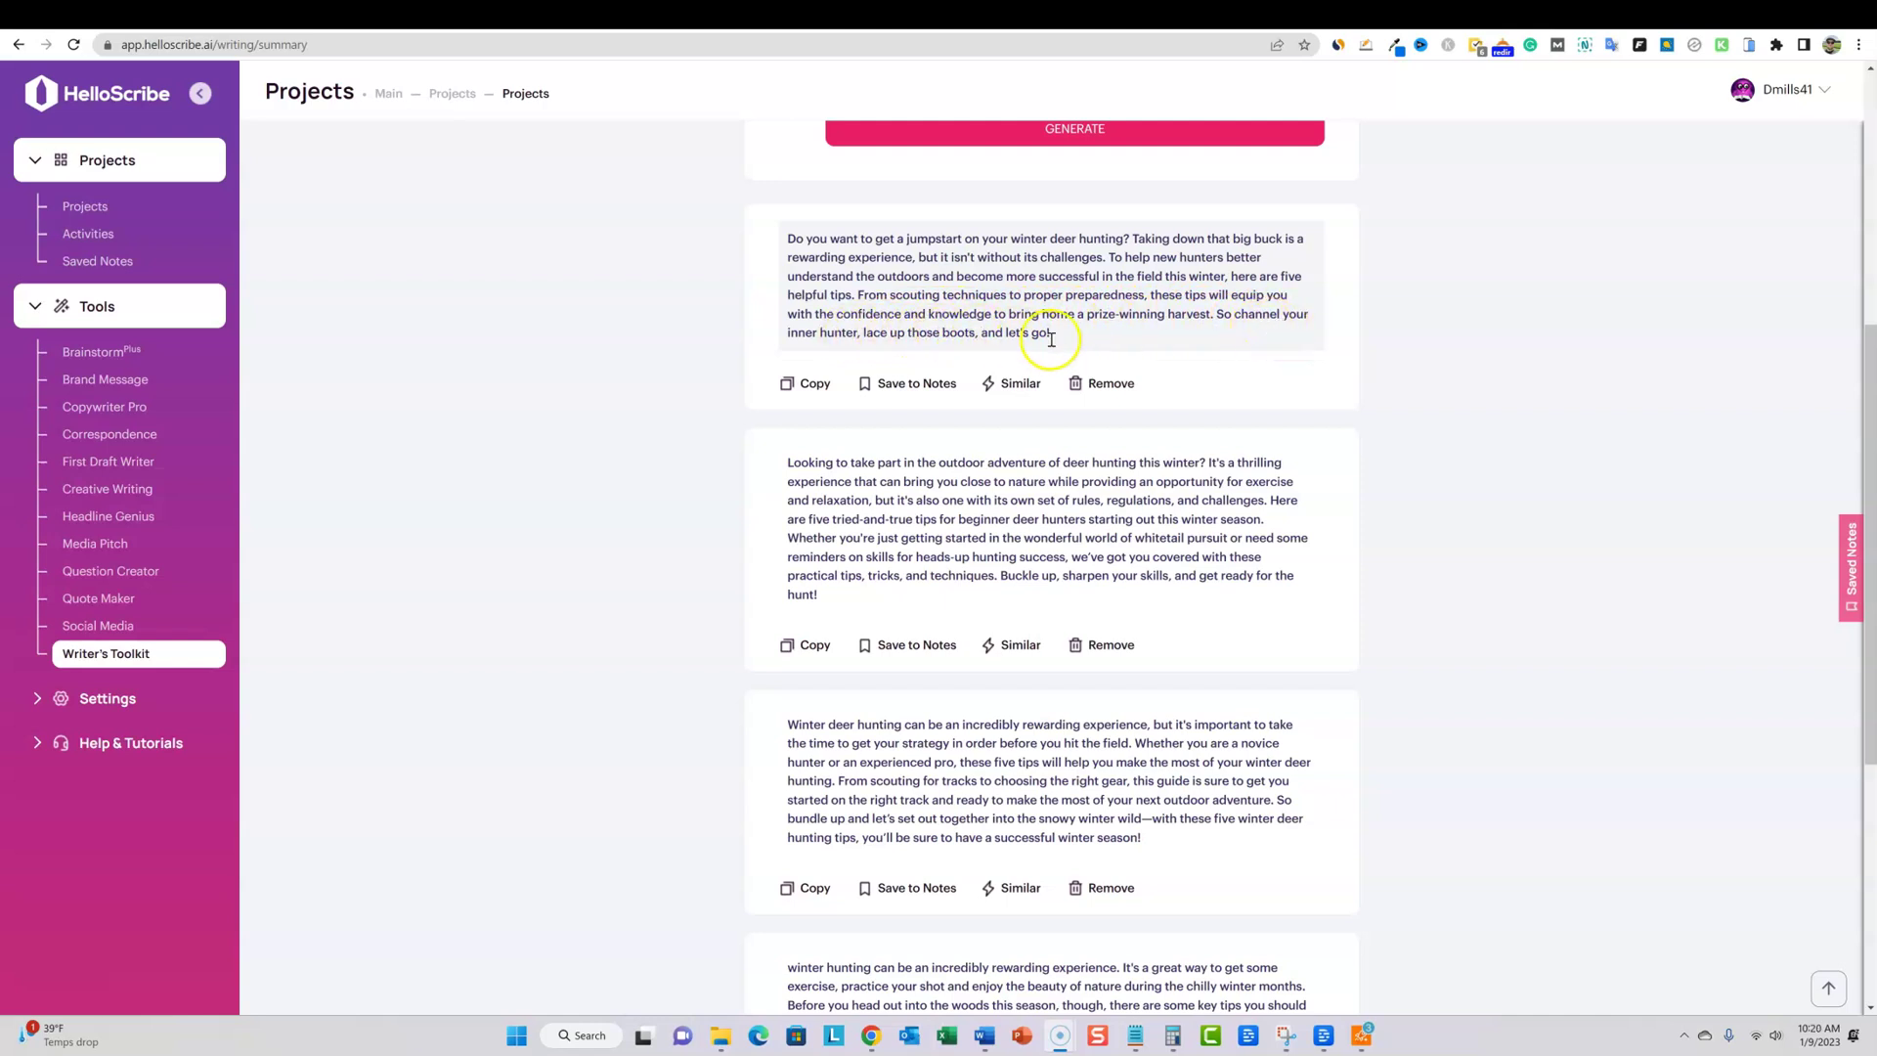
left_click_drag(1051, 333, 1070, 295)
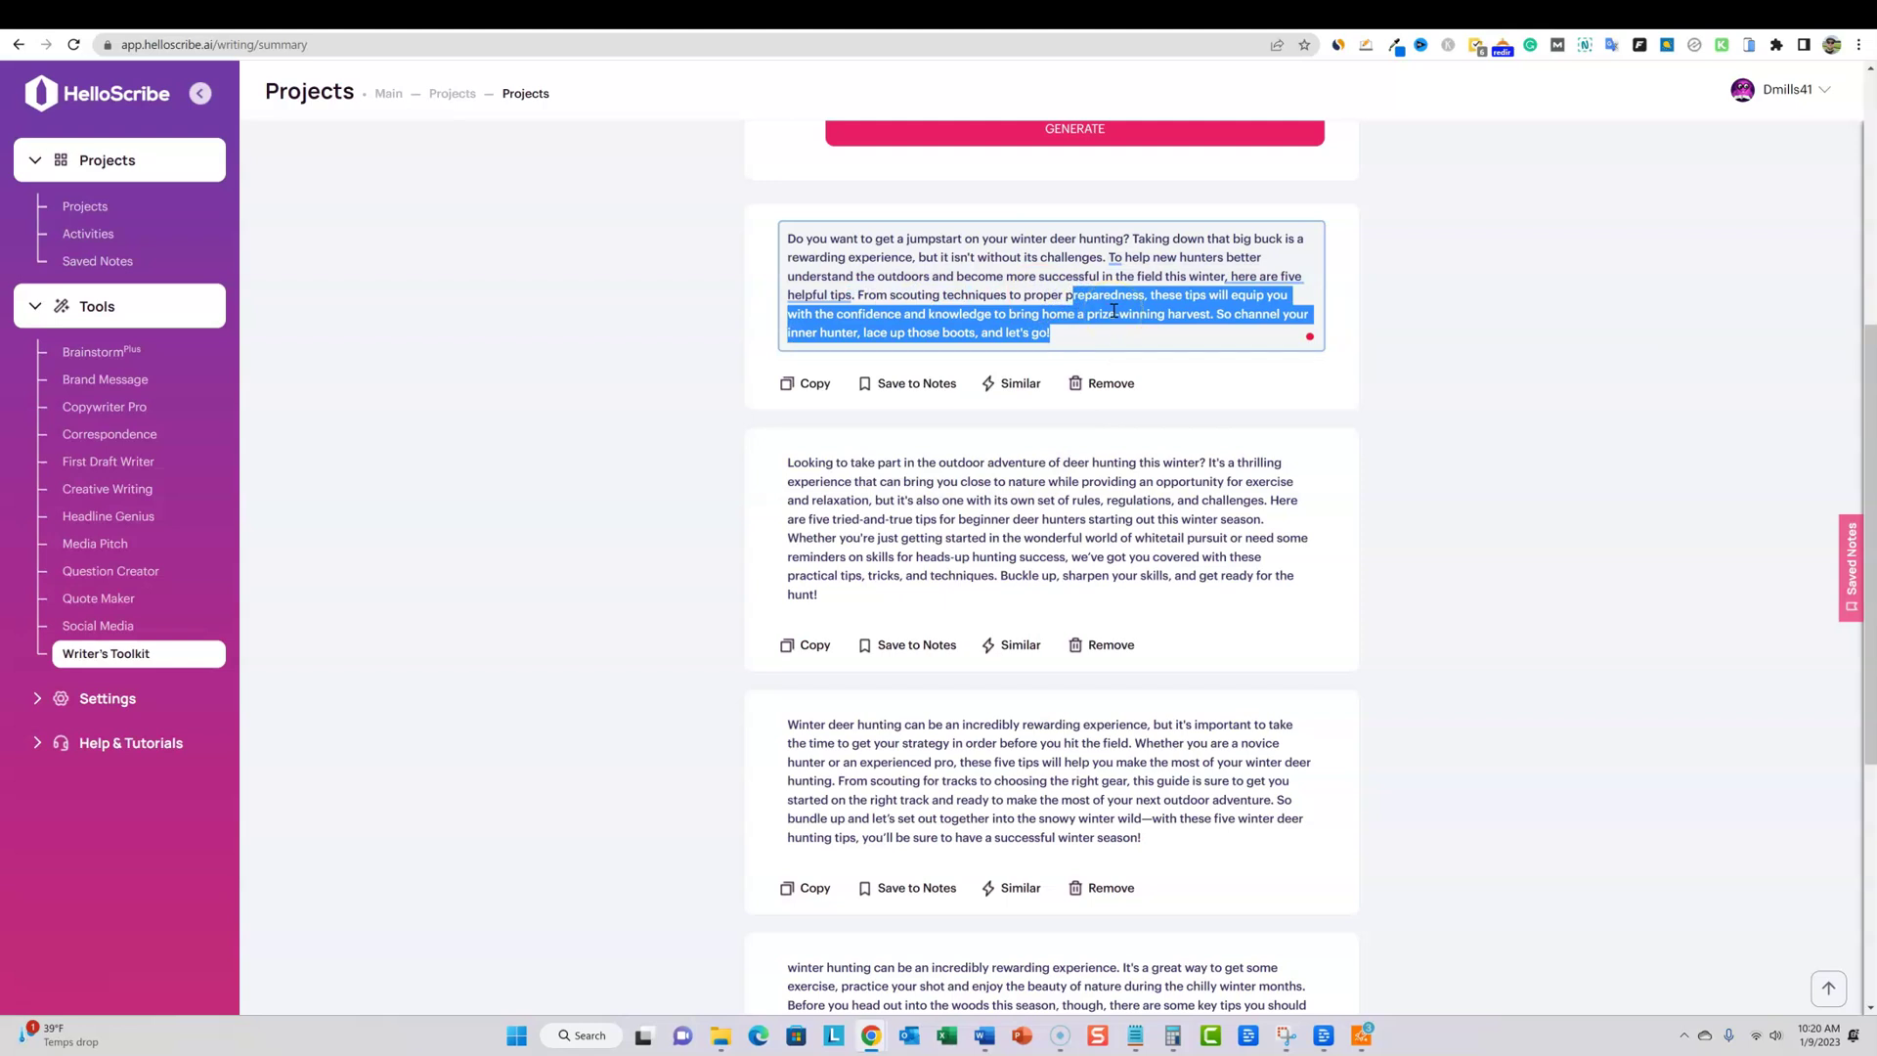
left_click(1064, 335)
left_click_drag(1021, 332, 791, 260)
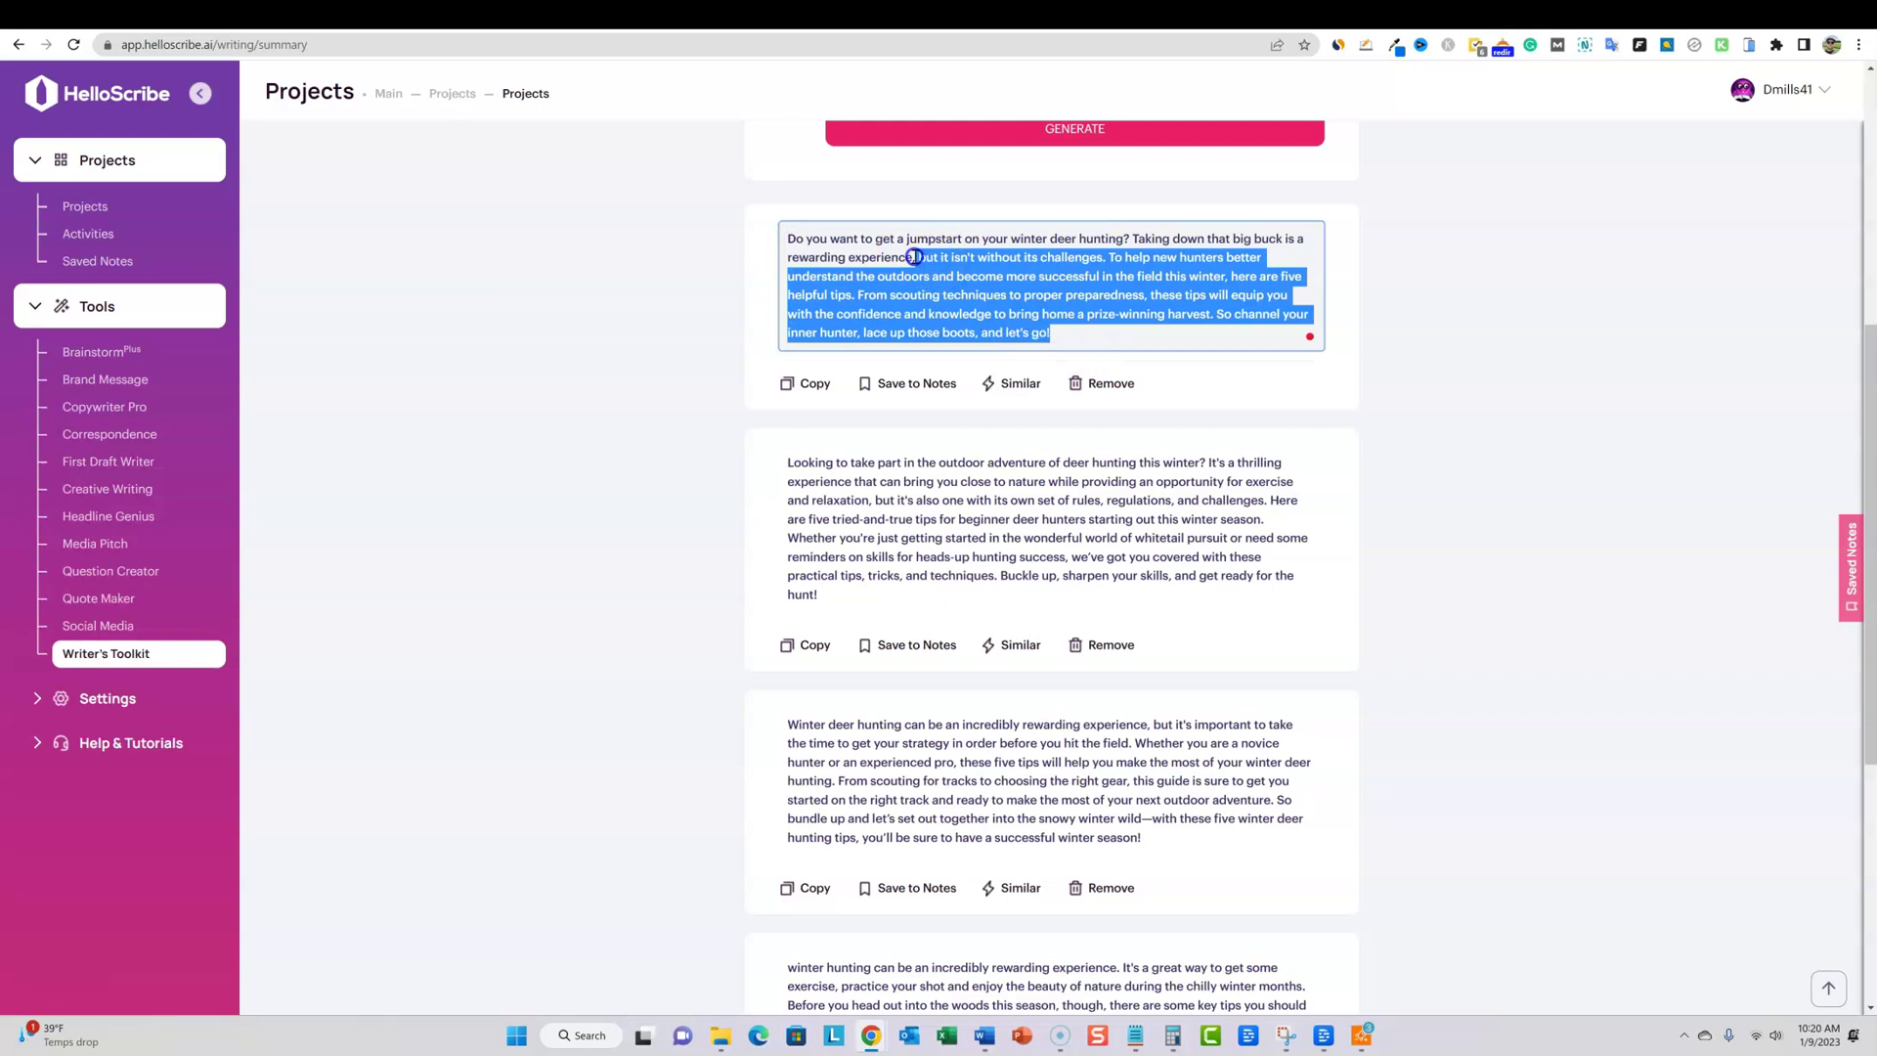
left_click(1073, 328)
left_click_drag(1217, 238, 1211, 333)
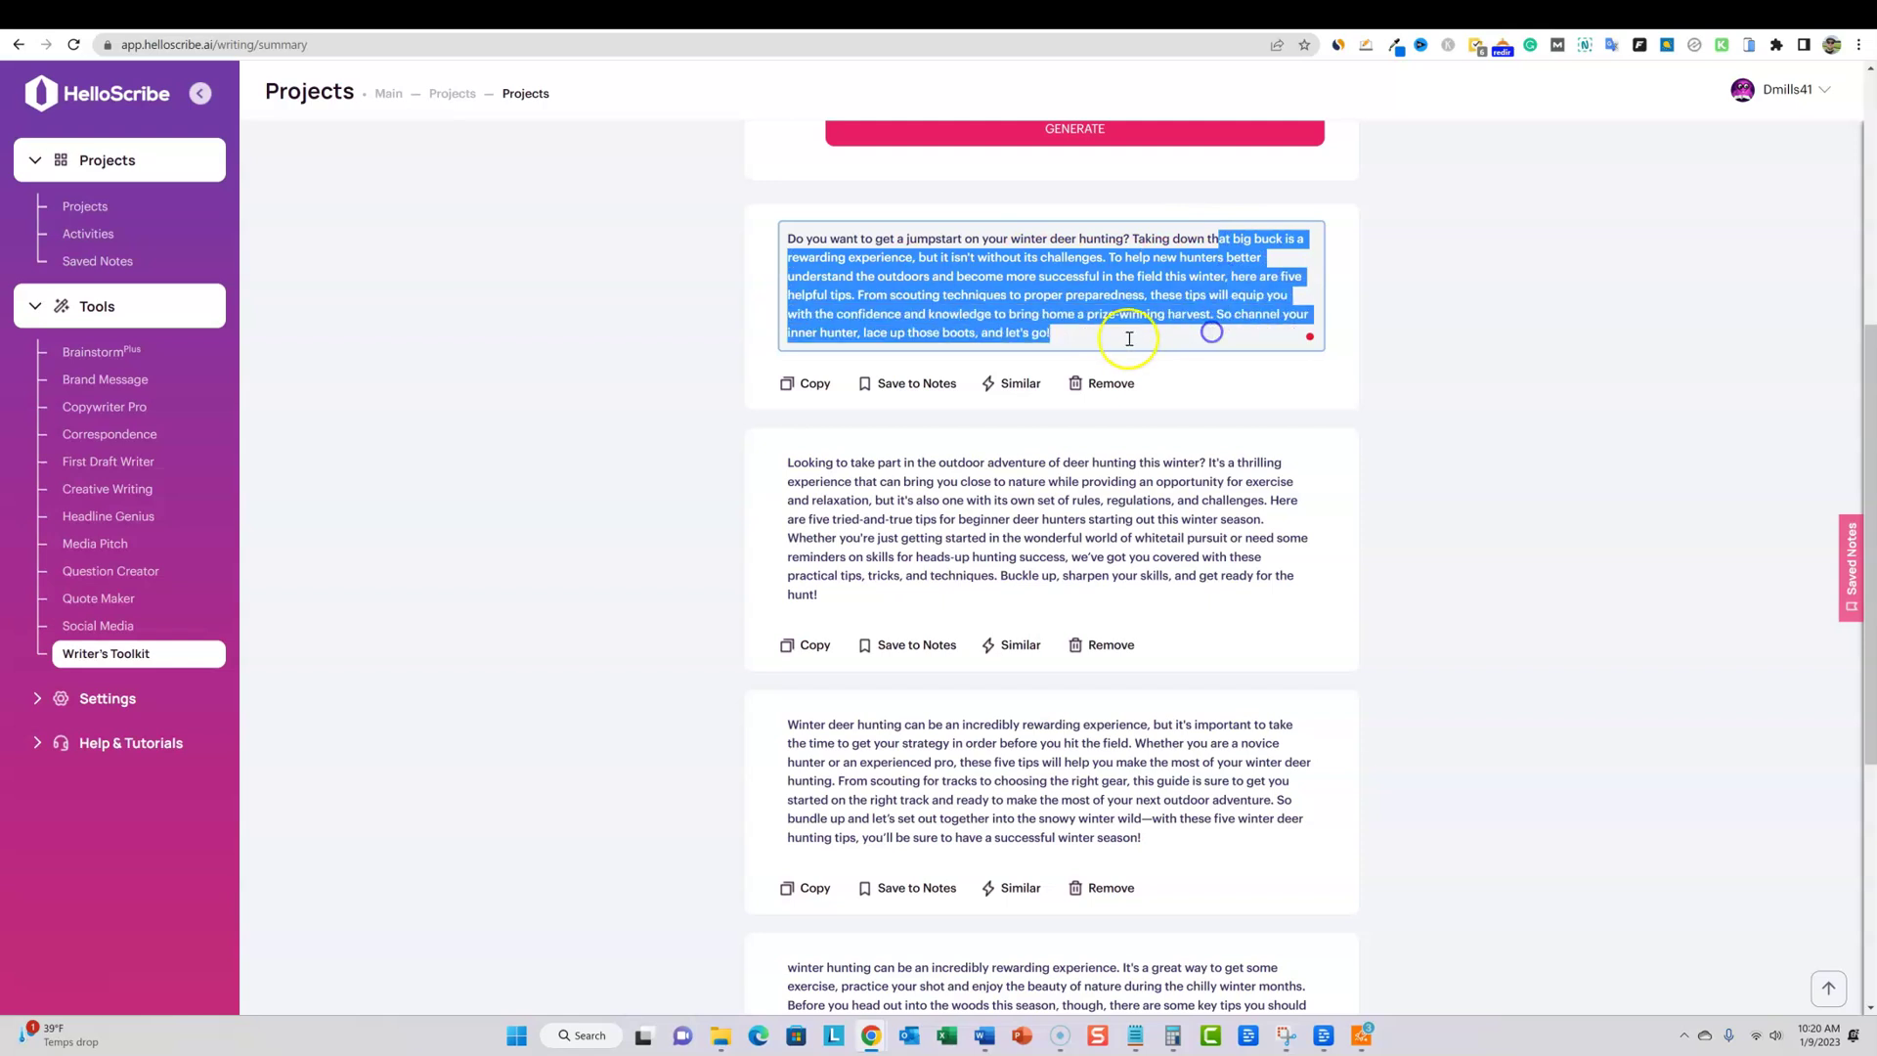
left_click(1476, 354)
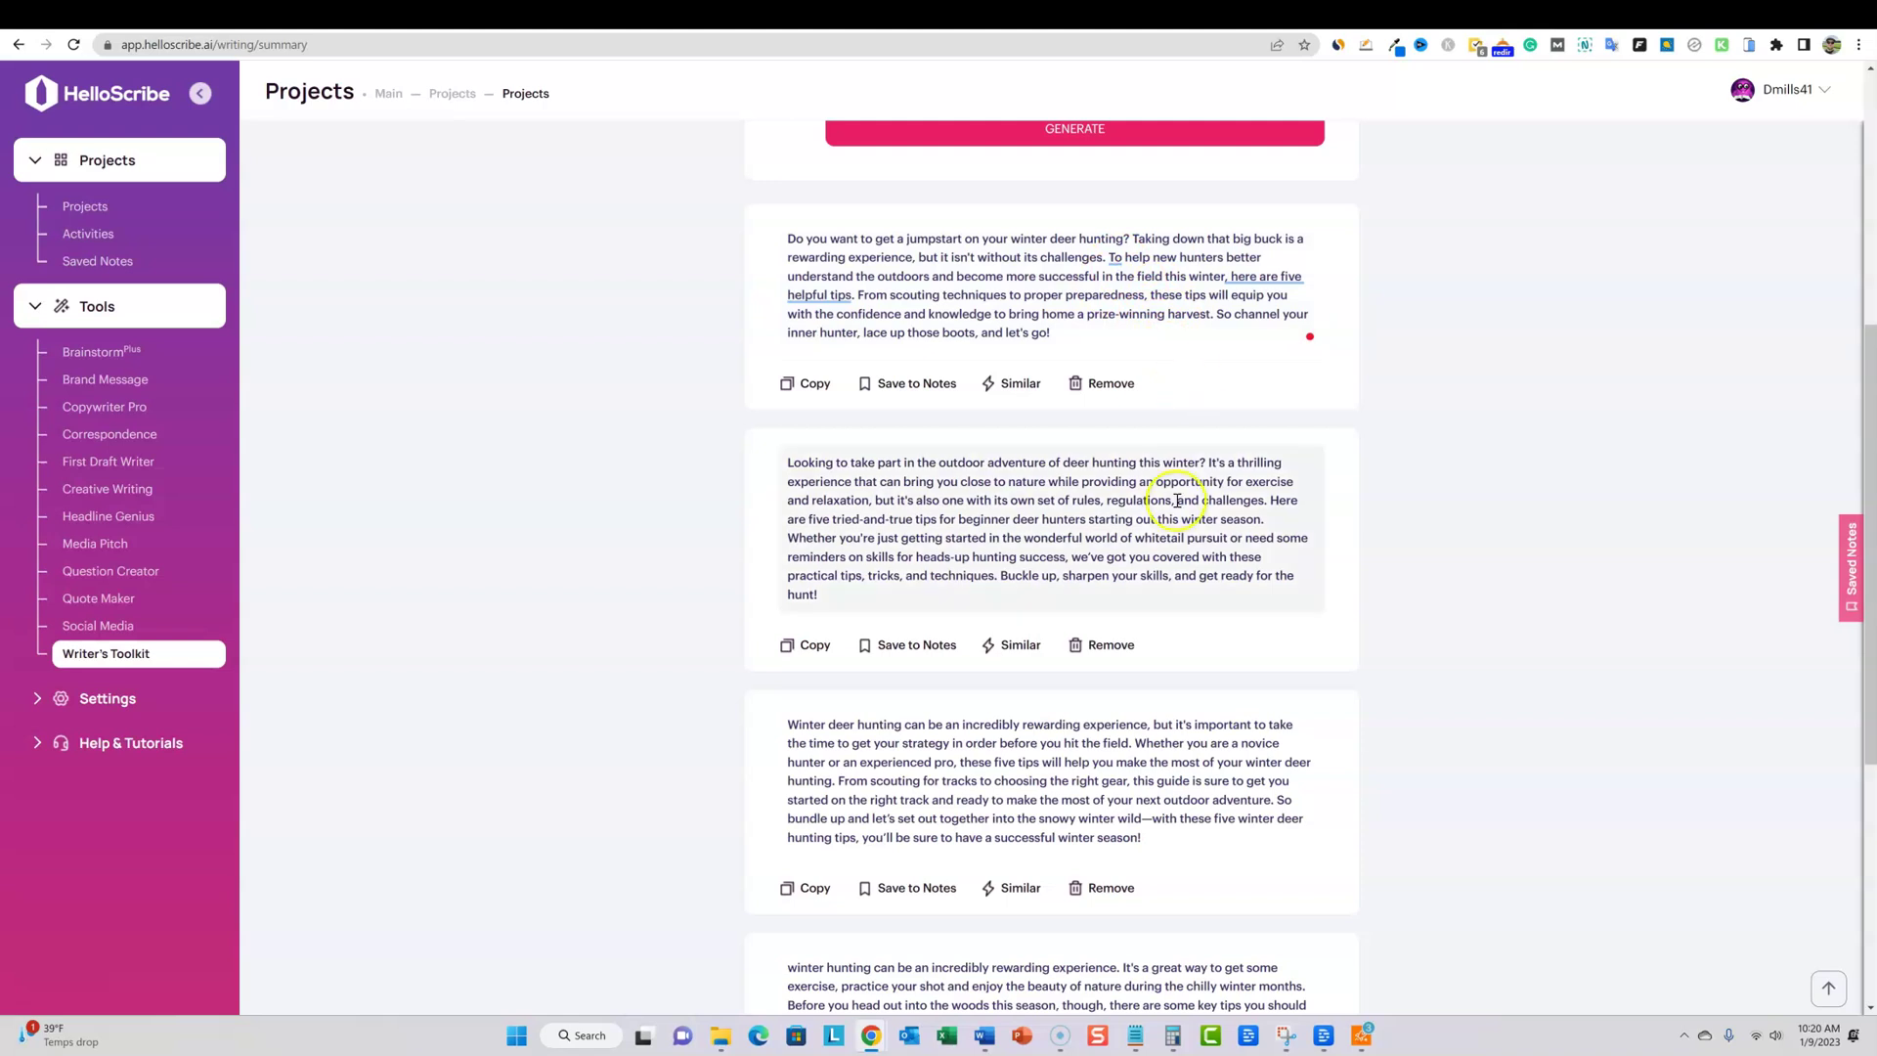
Look through the other blog intros and highlight the fourth one's closing line, "bundle up and get ready to bag a monster buck!"
scroll(938, 494, "down", 4)
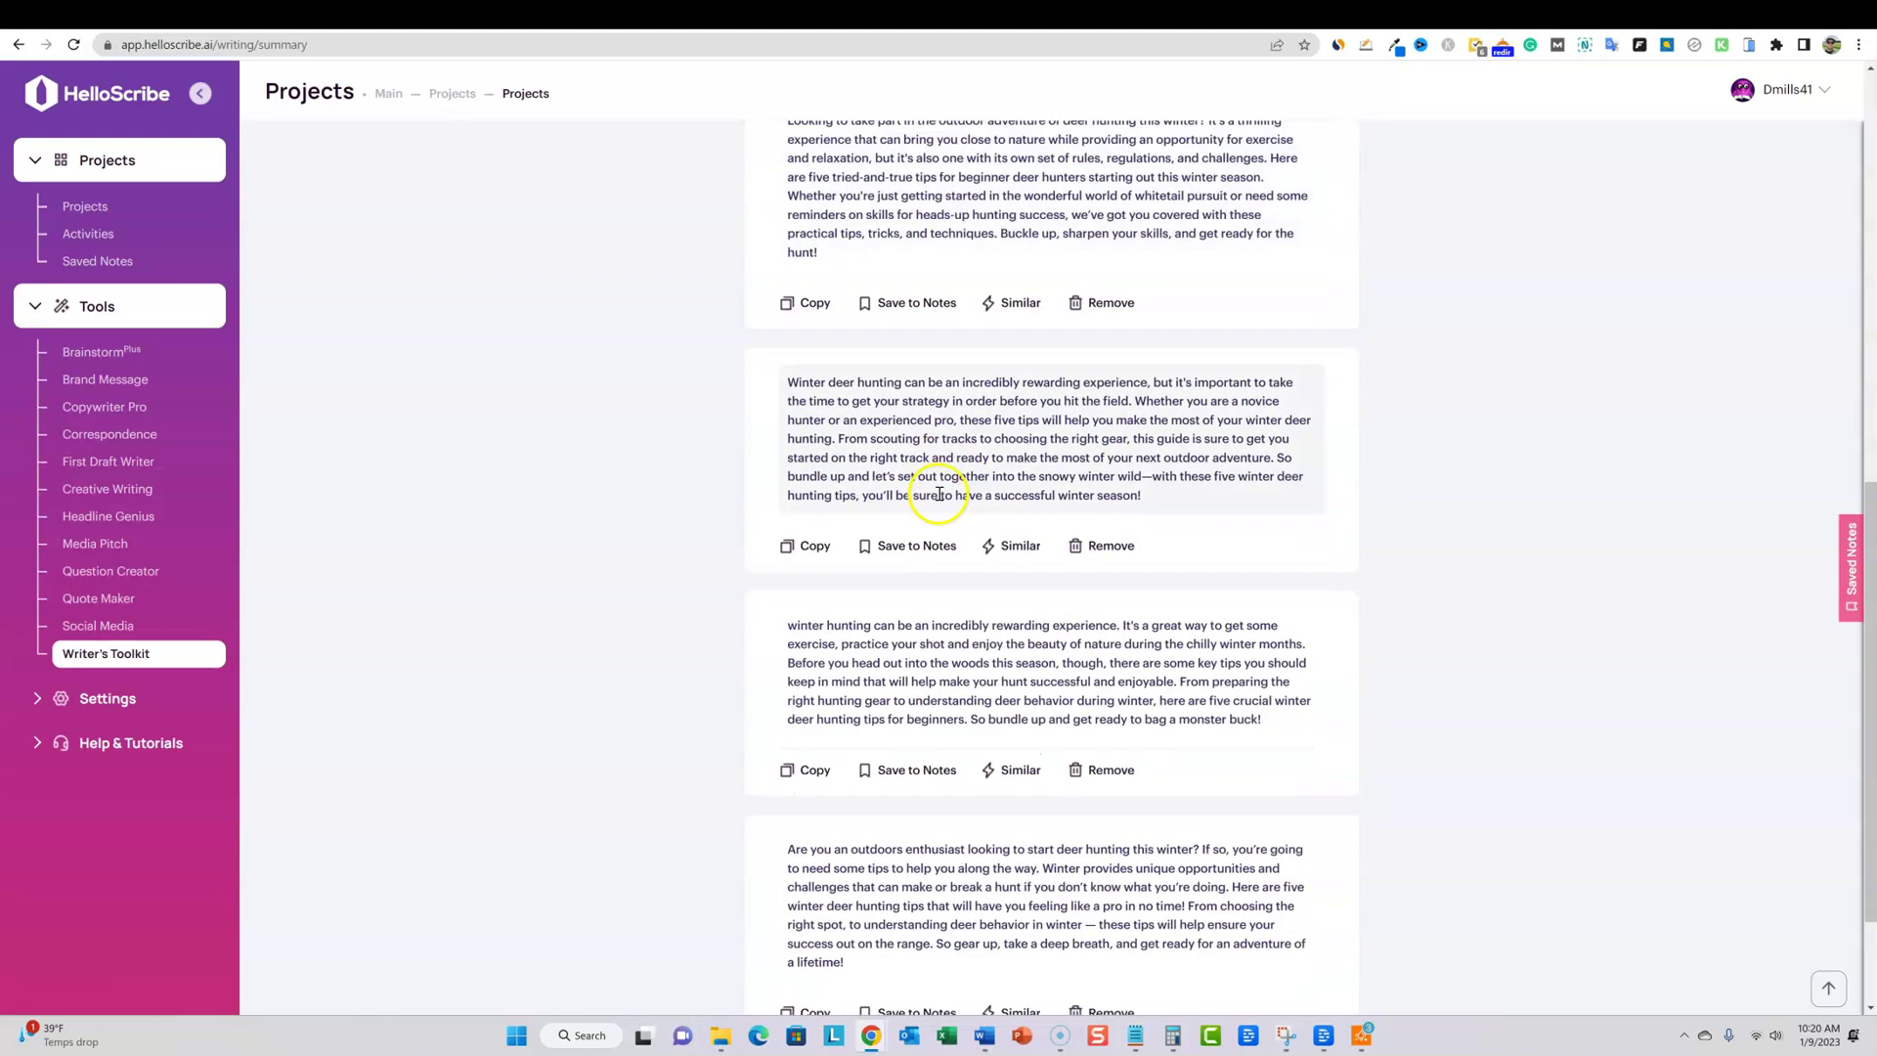
scroll(1071, 592, "up", 5)
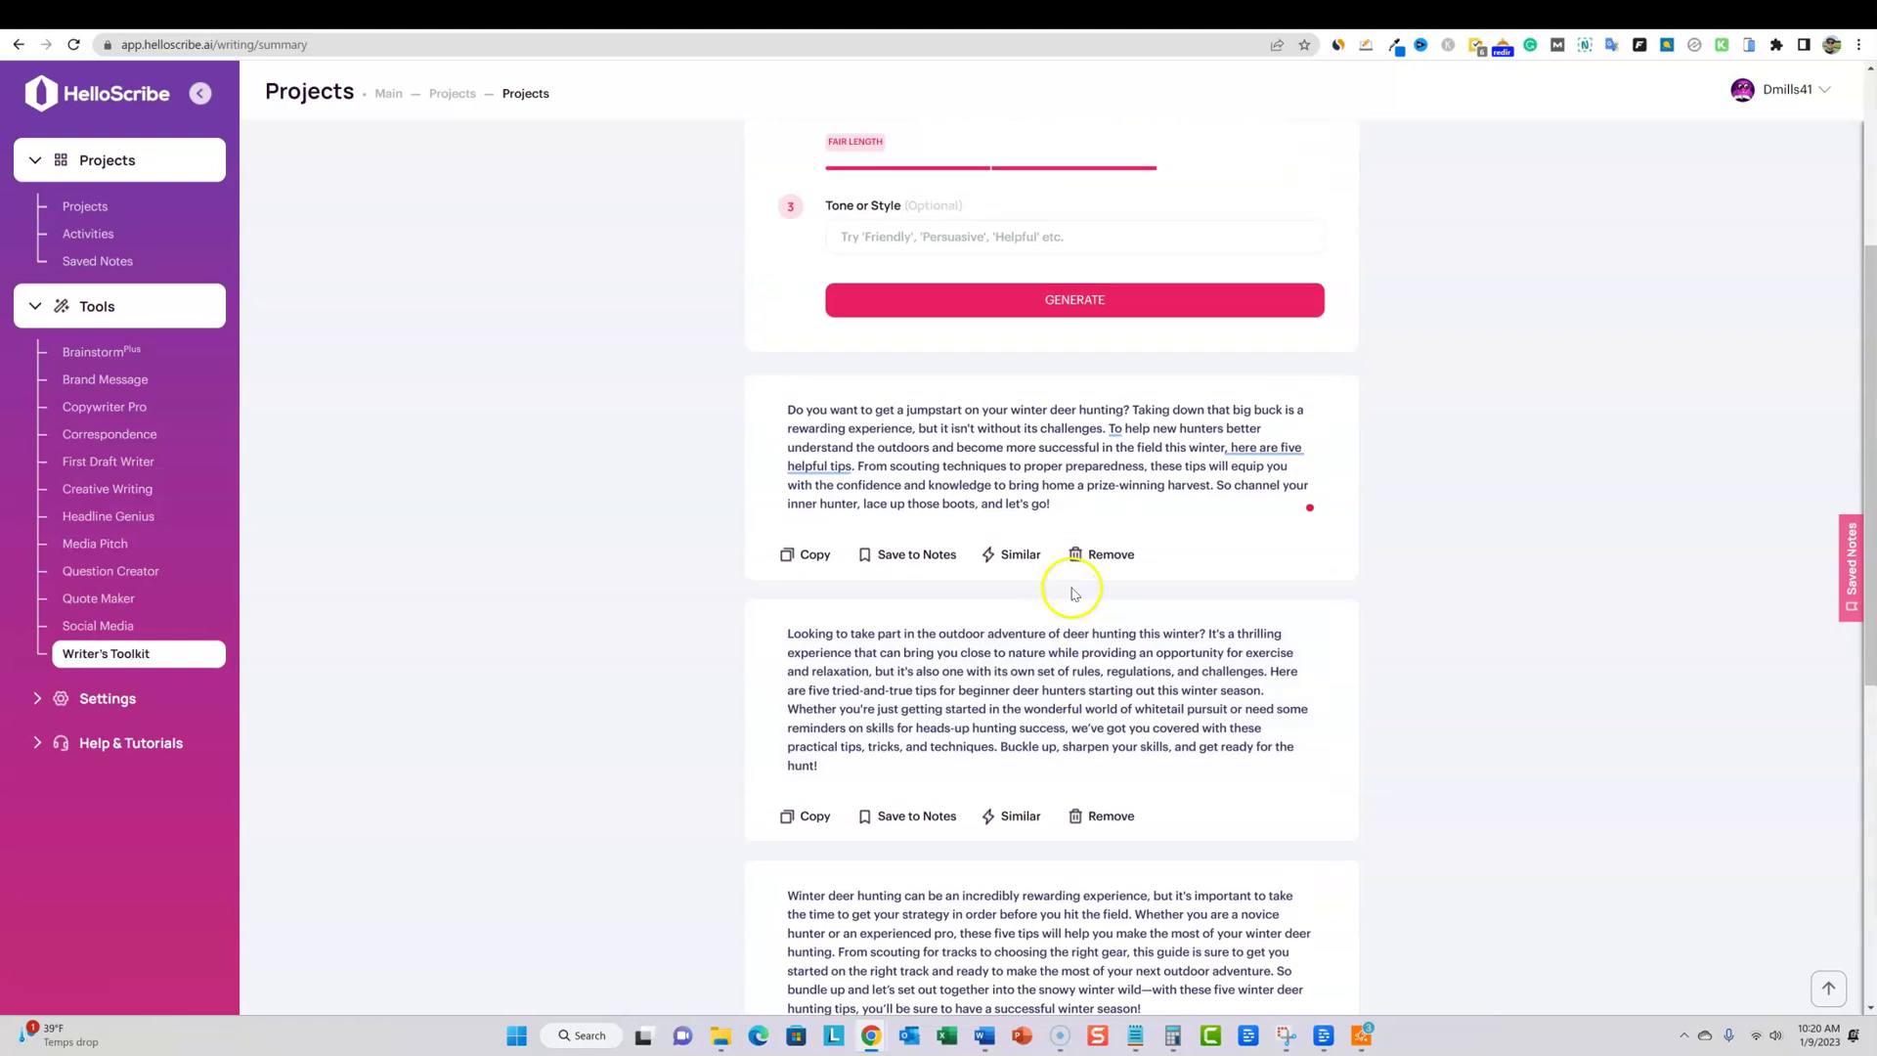
scroll(1072, 592, "down", 5)
left_click(1007, 636)
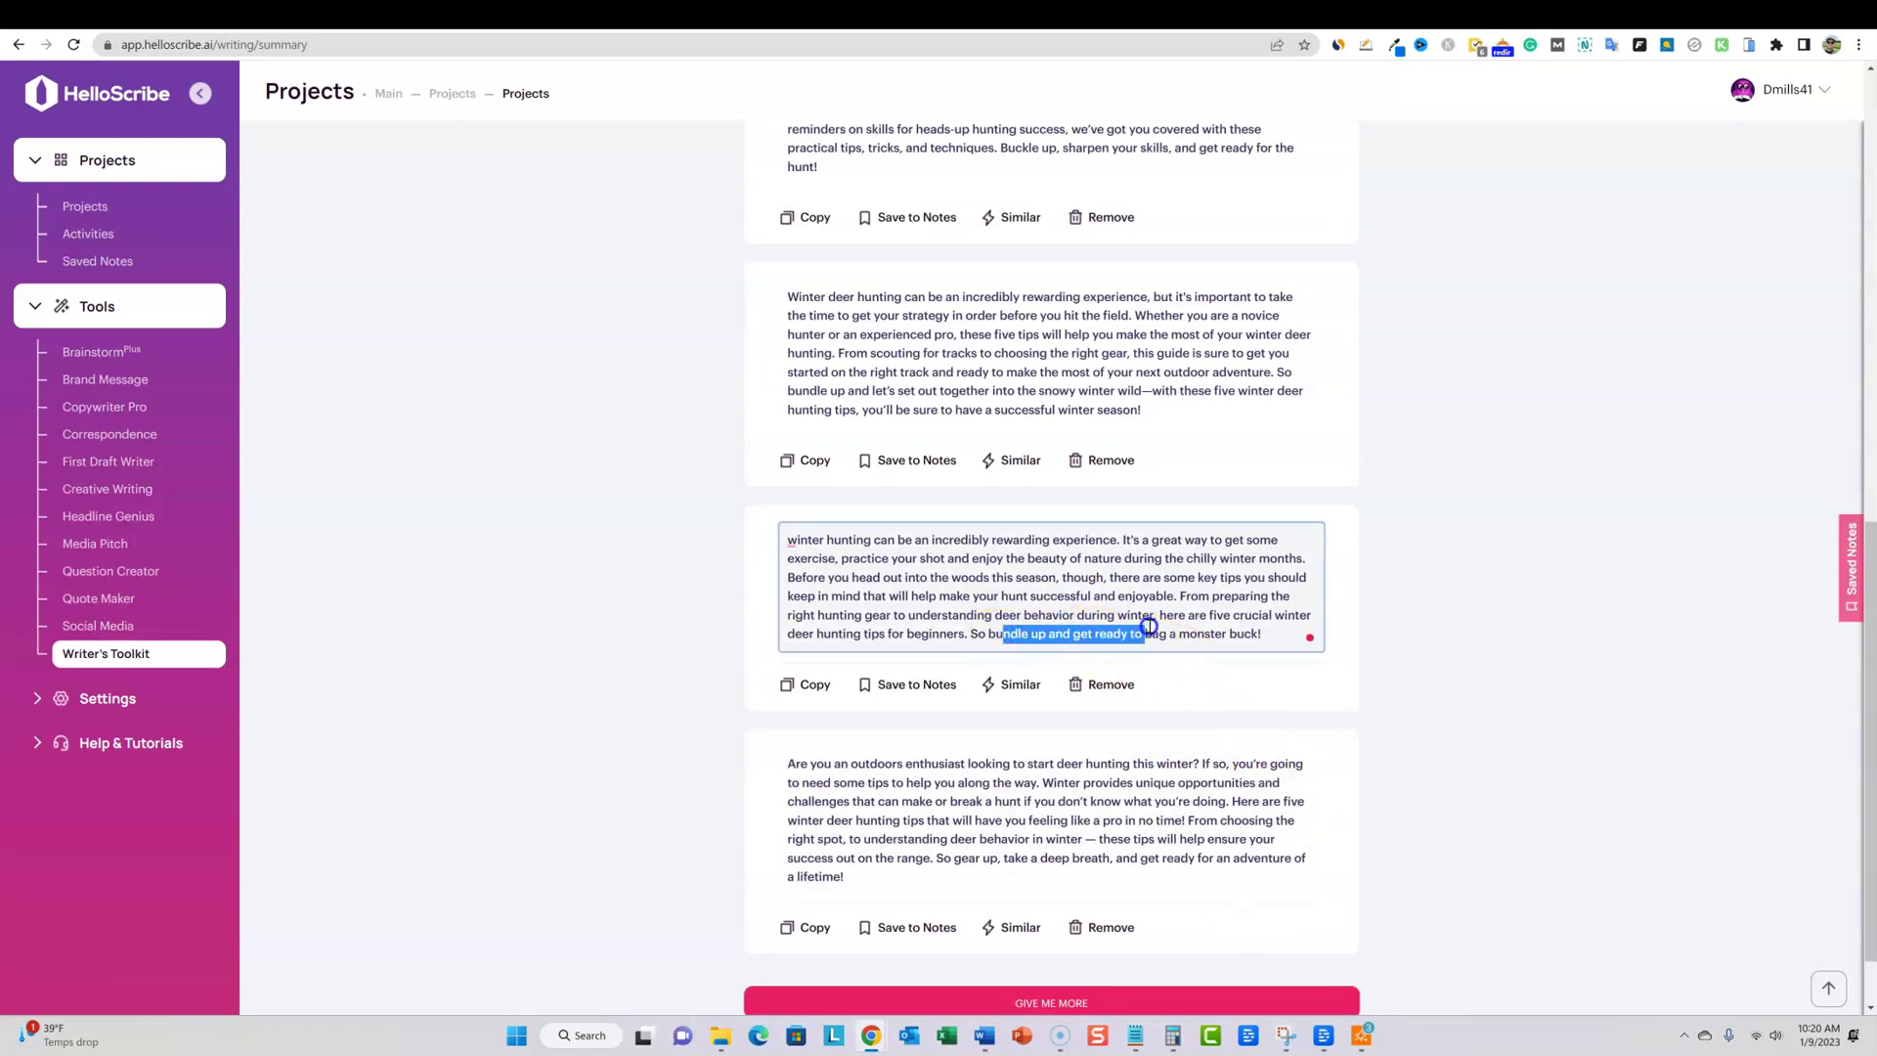
left_click_drag(1154, 628, 1292, 633)
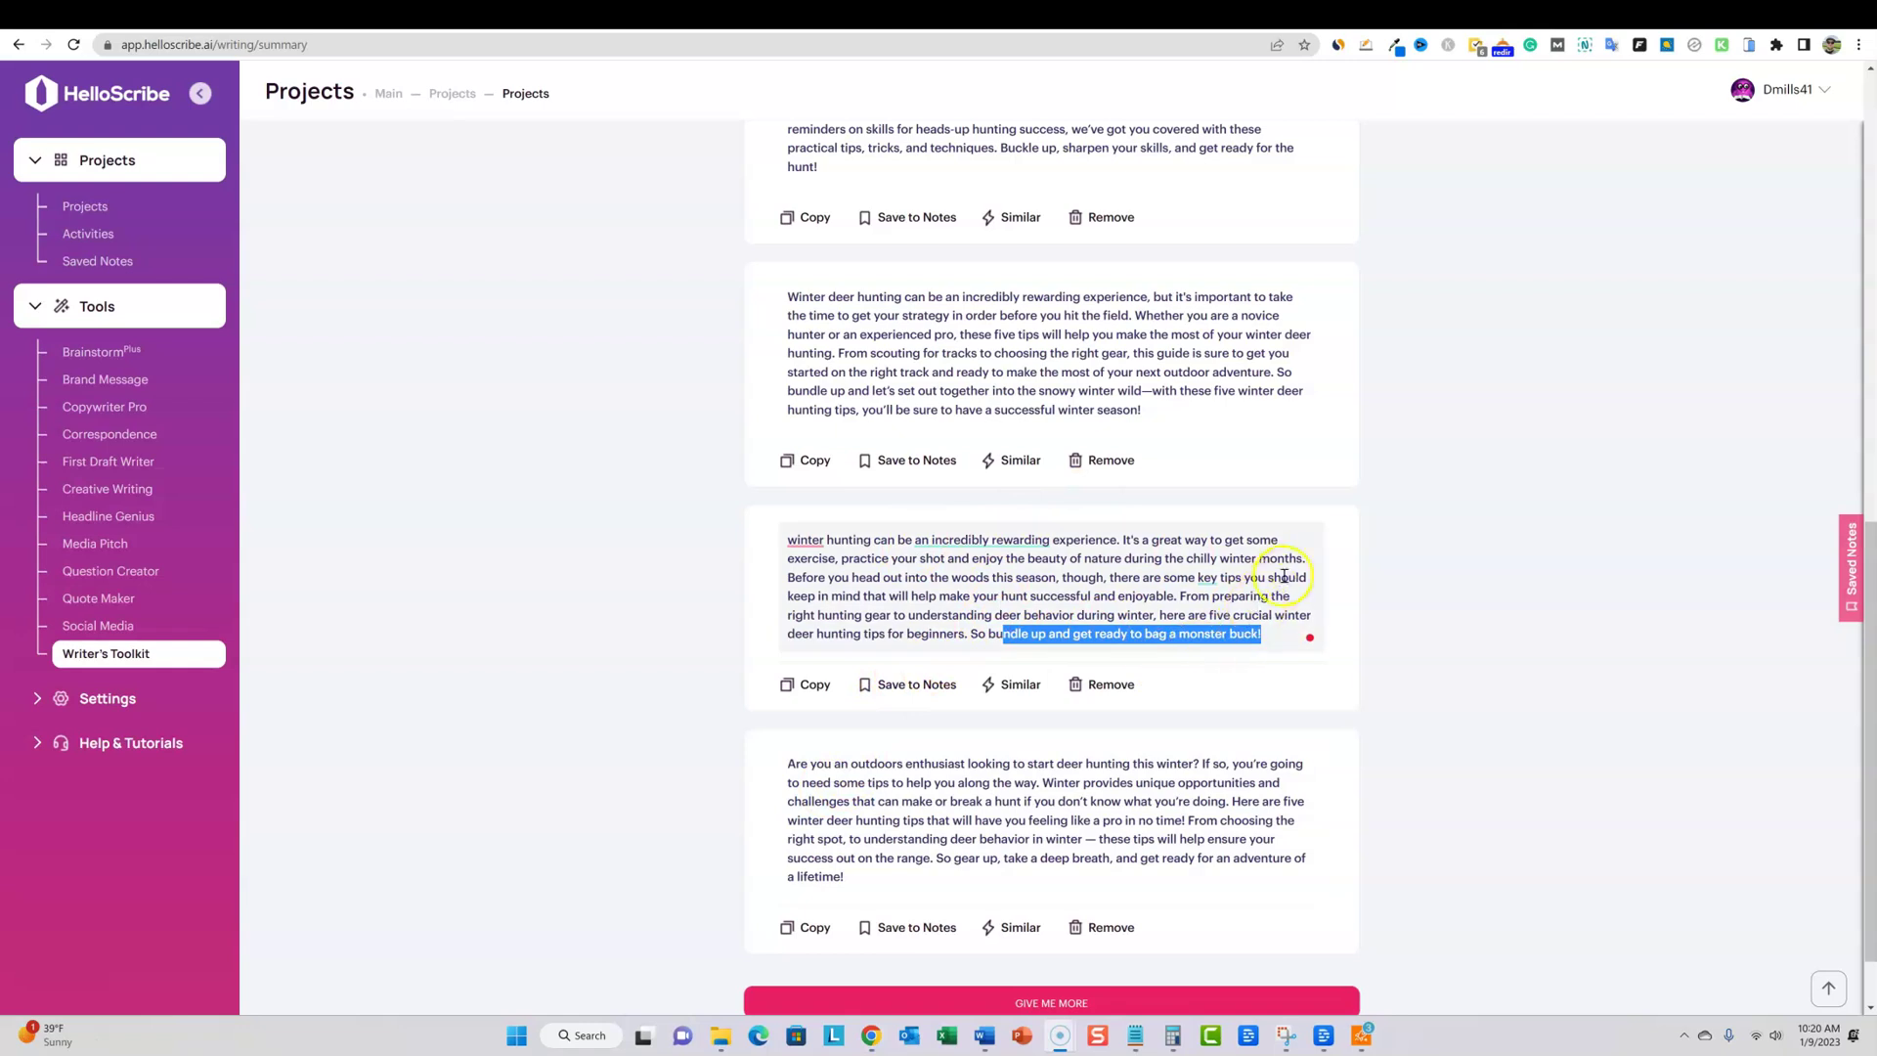
left_click(1341, 590)
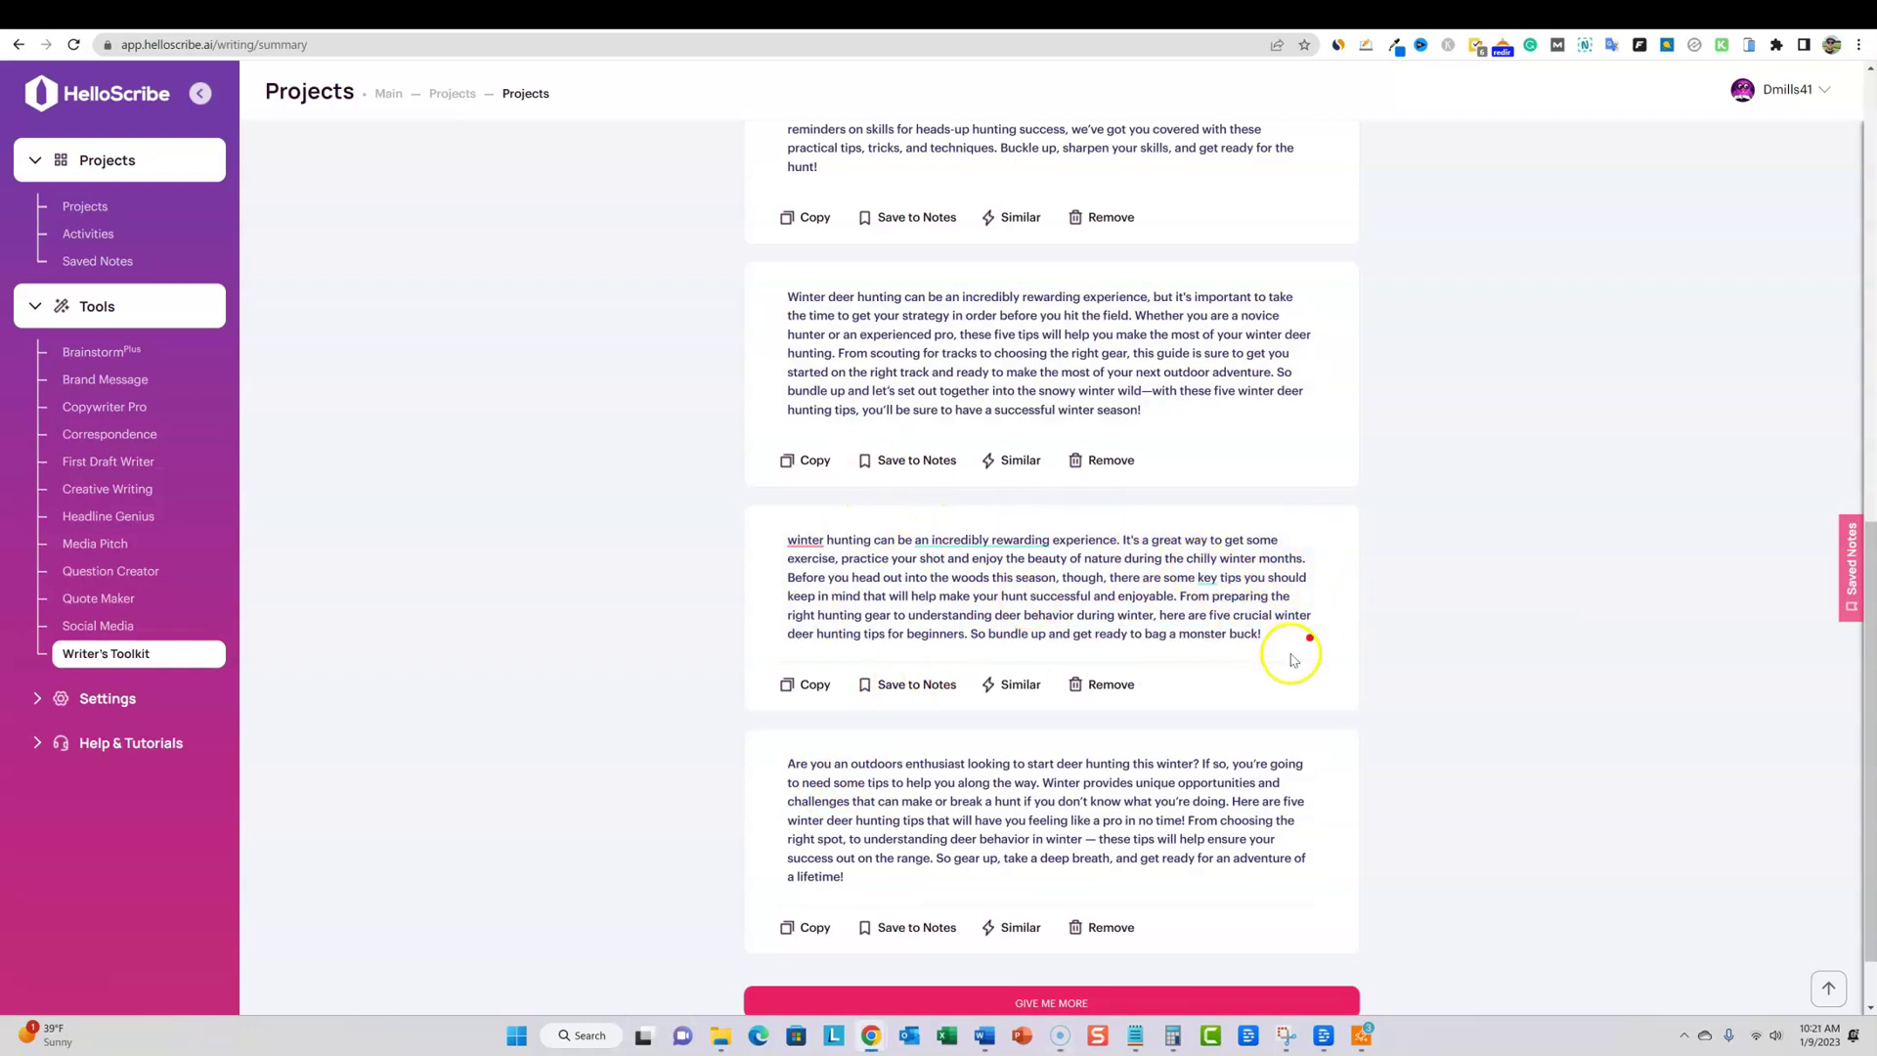
scroll(1295, 650, "up", 2)
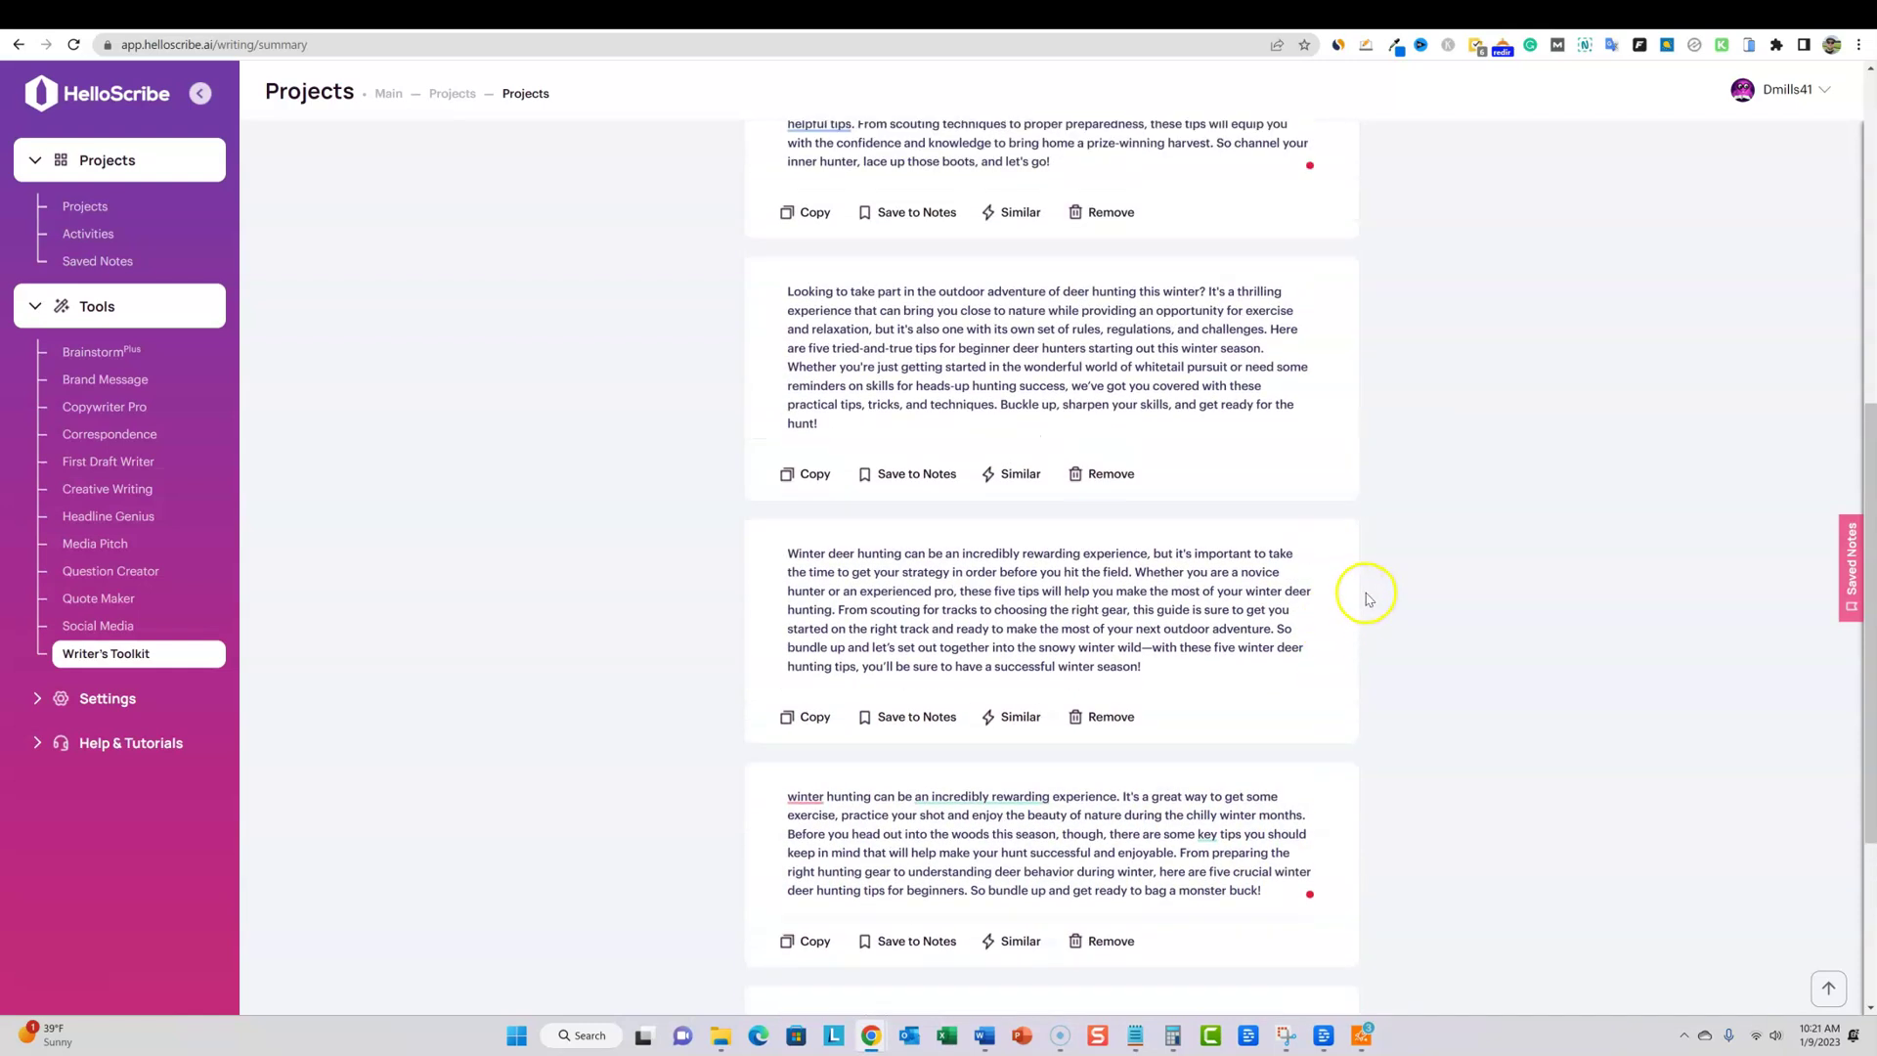
scroll(1366, 593, "up", 1)
scroll(1365, 593, "up", 1)
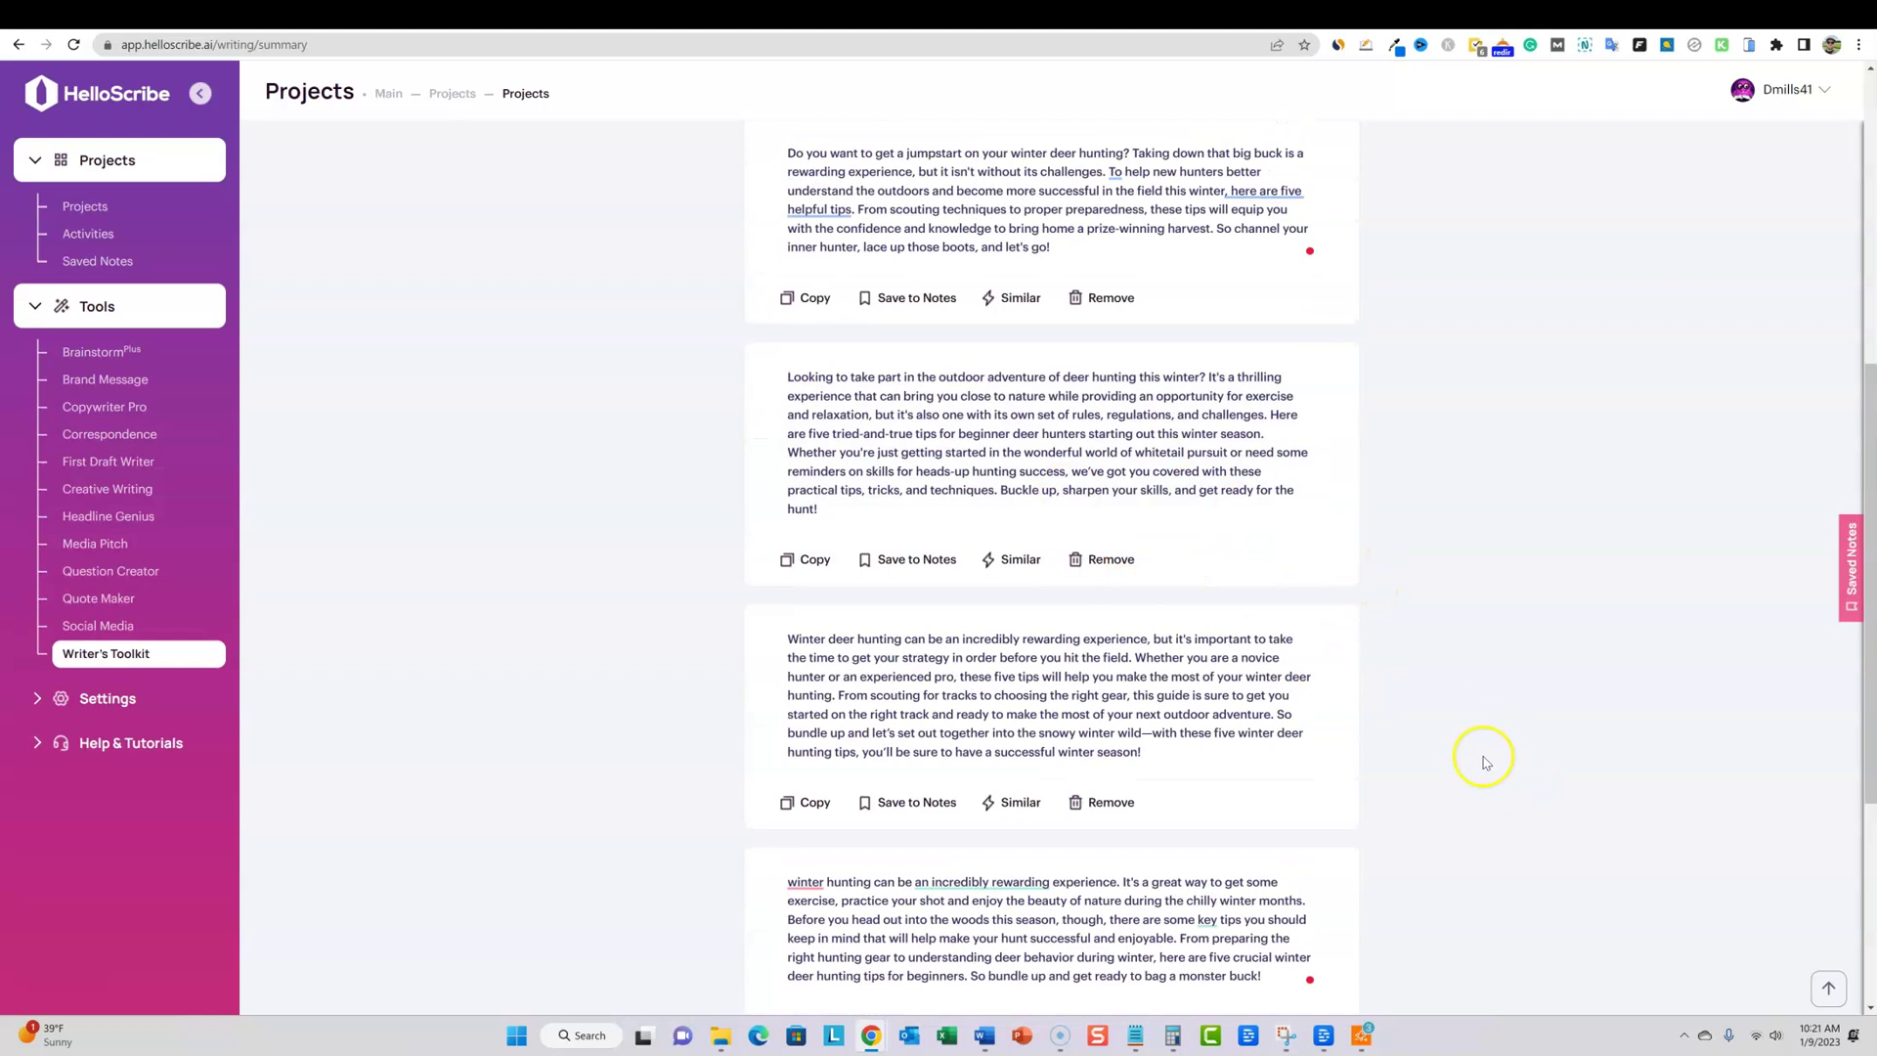
scroll(1435, 711, "up", 3)
scroll(1434, 711, "down", 2)
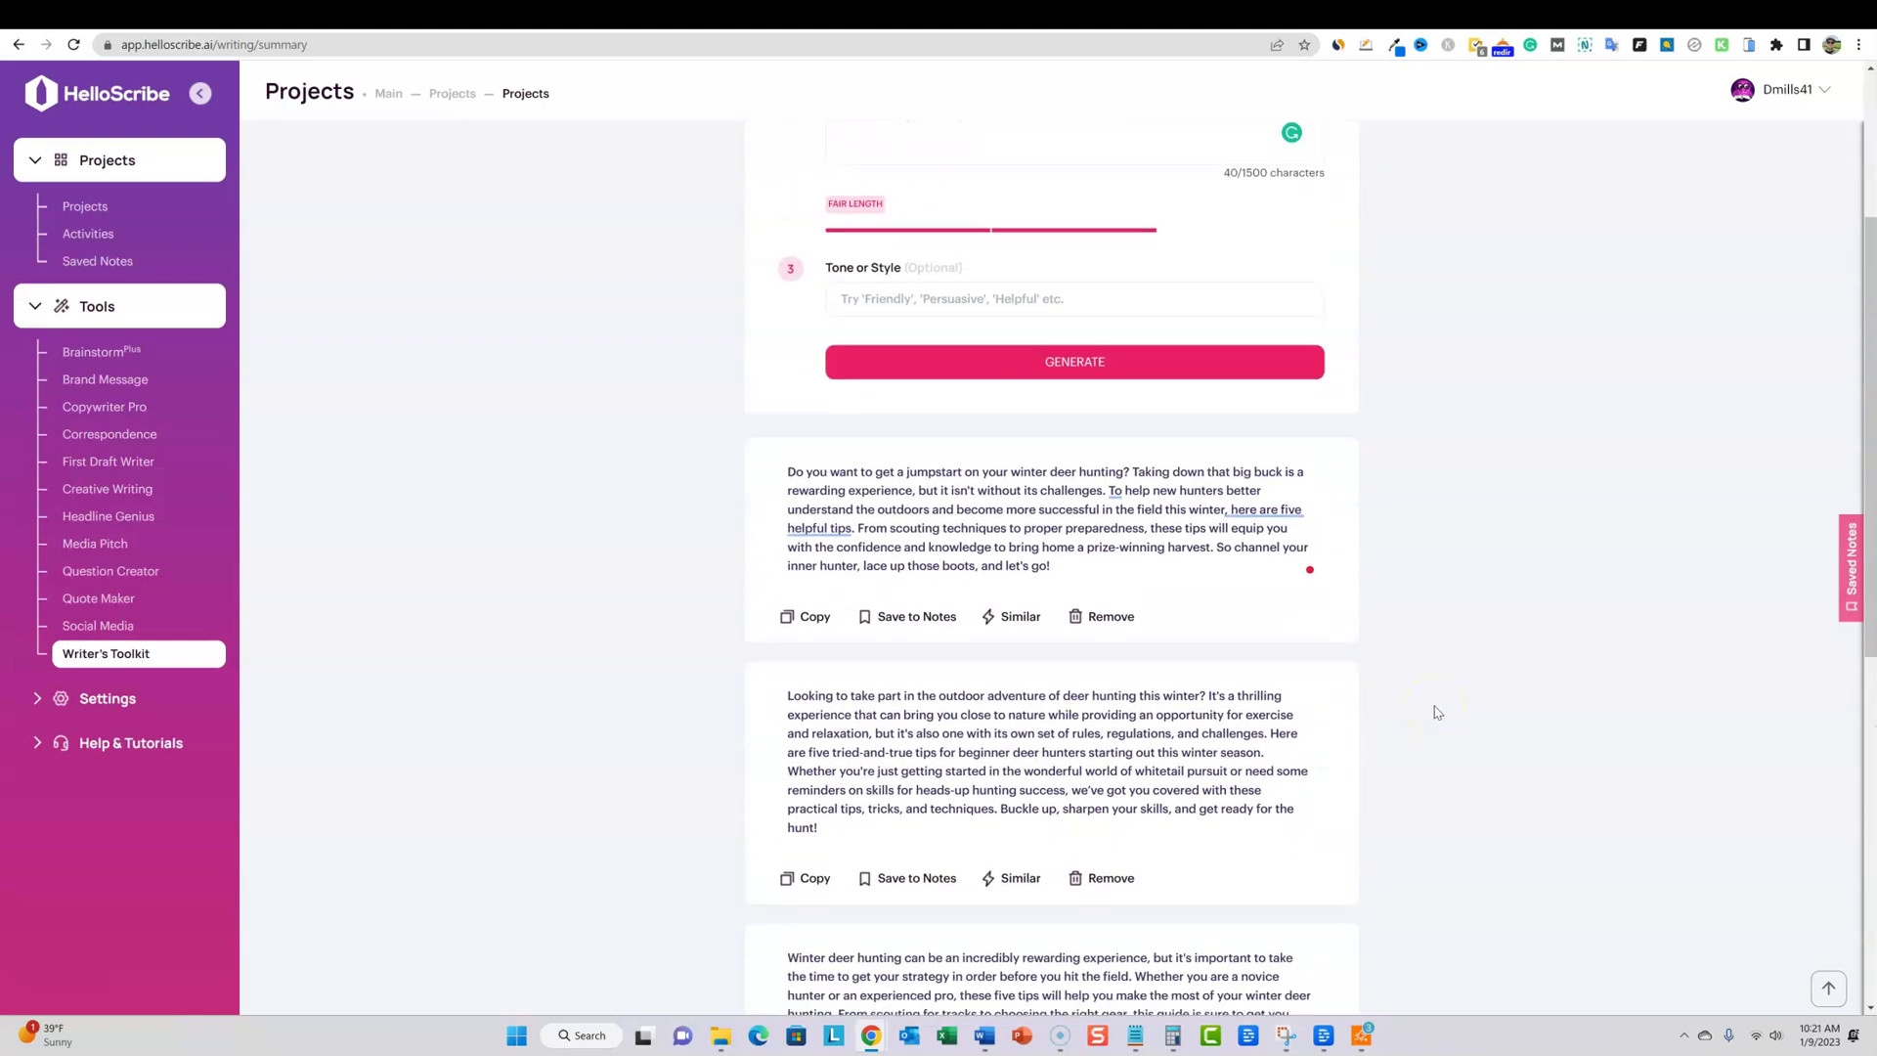
scroll(1435, 712, "up", 1)
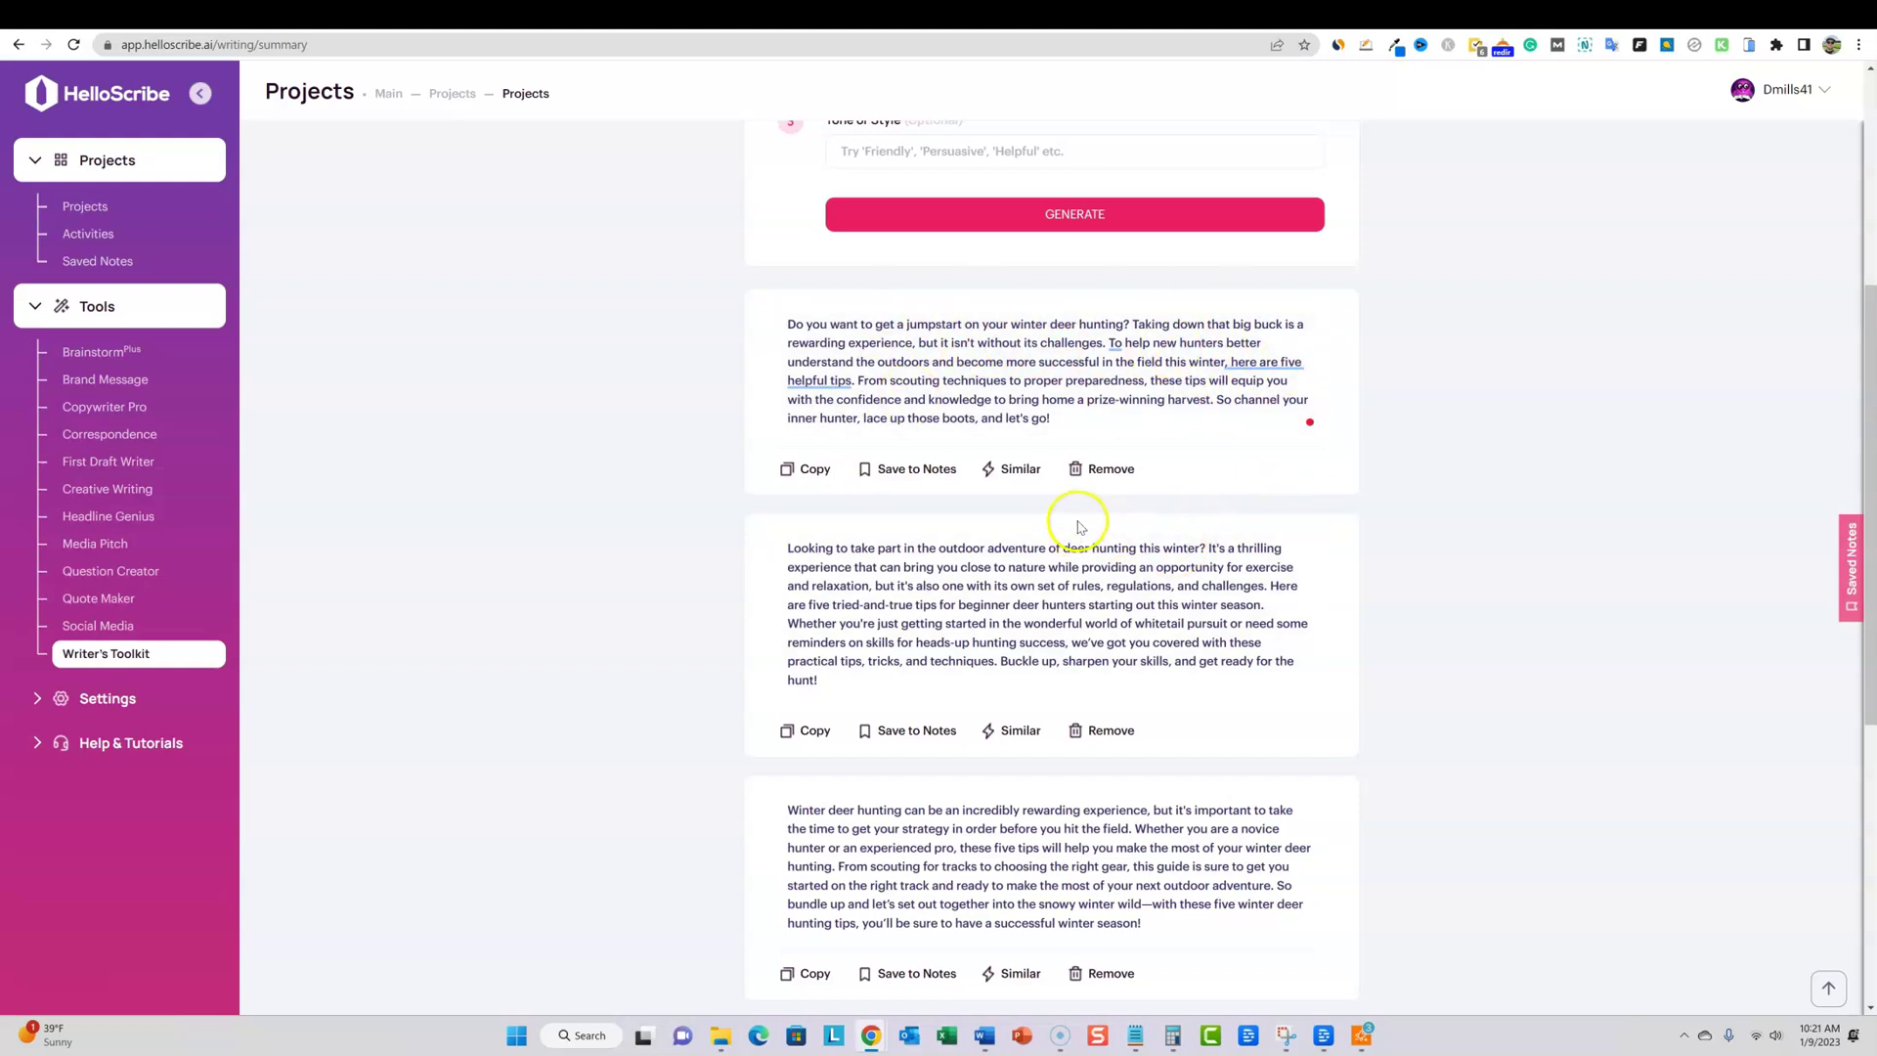
Save the first generated blog intro to the notes and check its entry among the saved notes
left_click(899, 478)
left_click(1865, 557)
scroll(1456, 813, "down", 2)
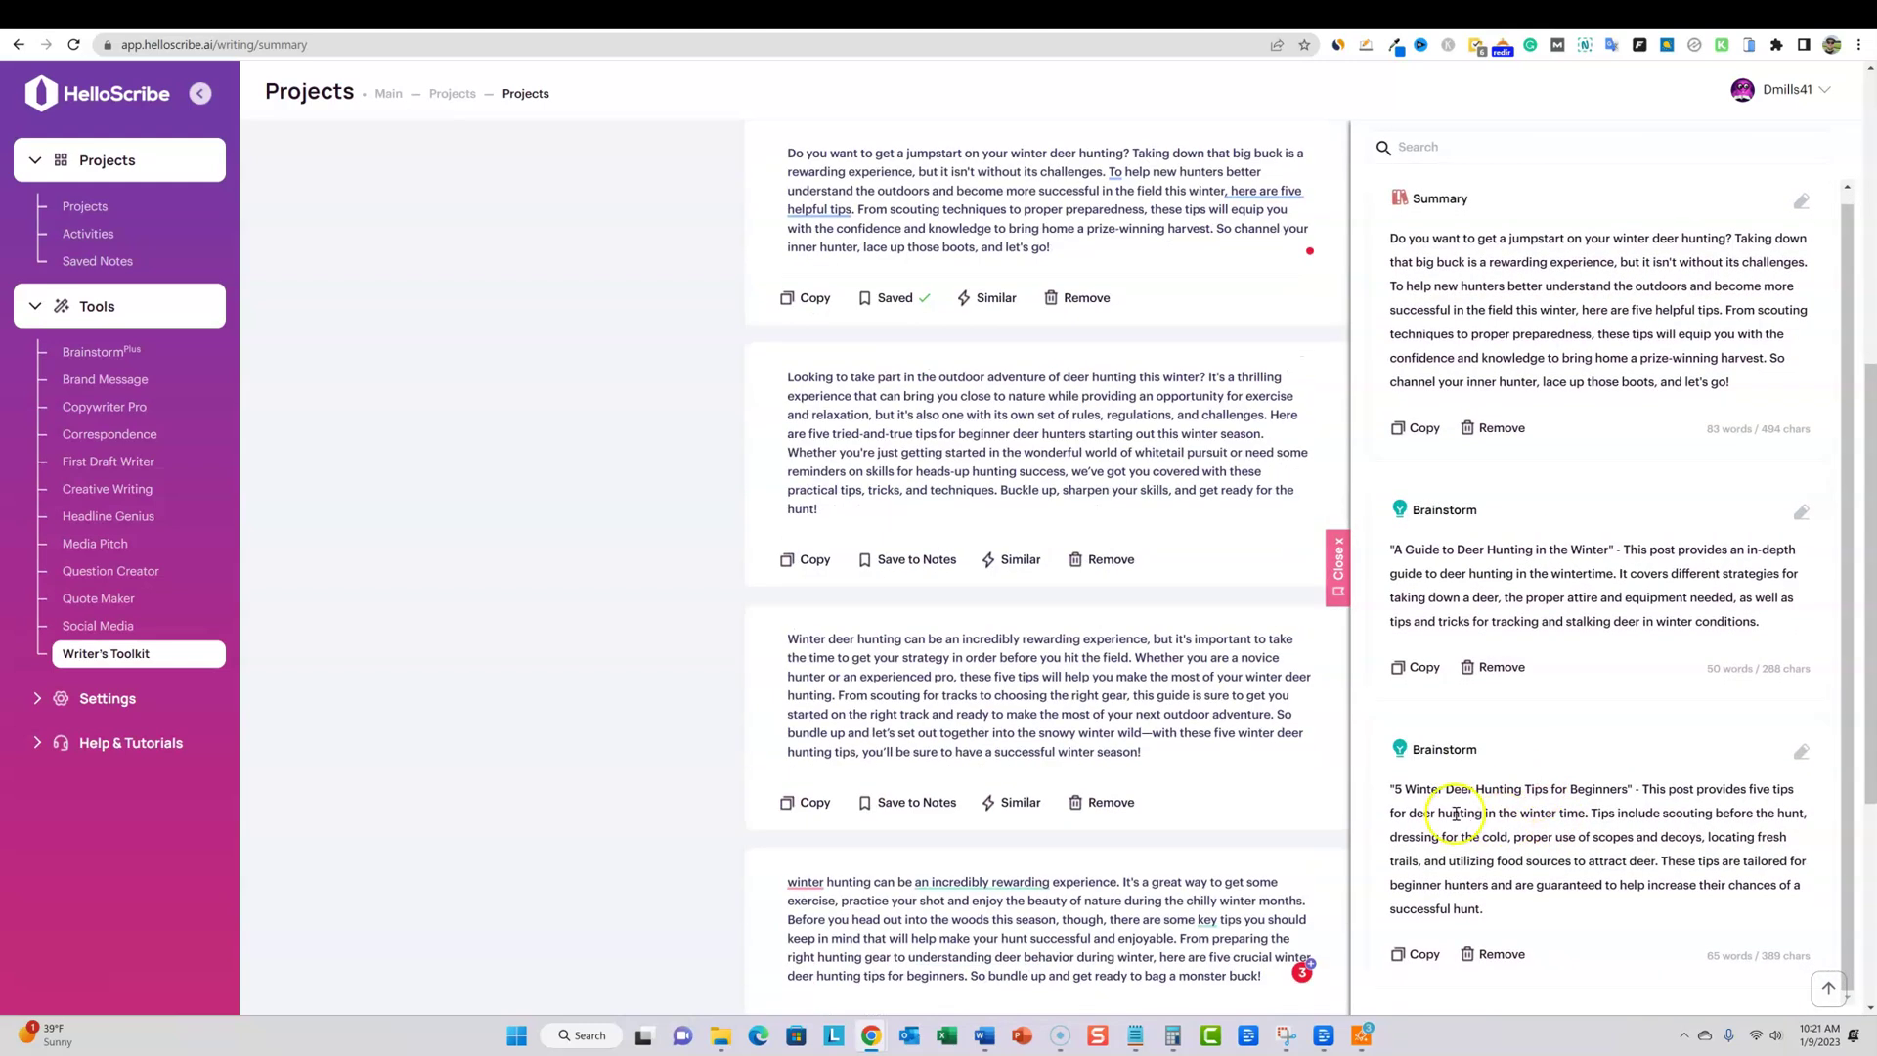
scroll(1257, 745, "up", 1)
scroll(1571, 469, "up", 1)
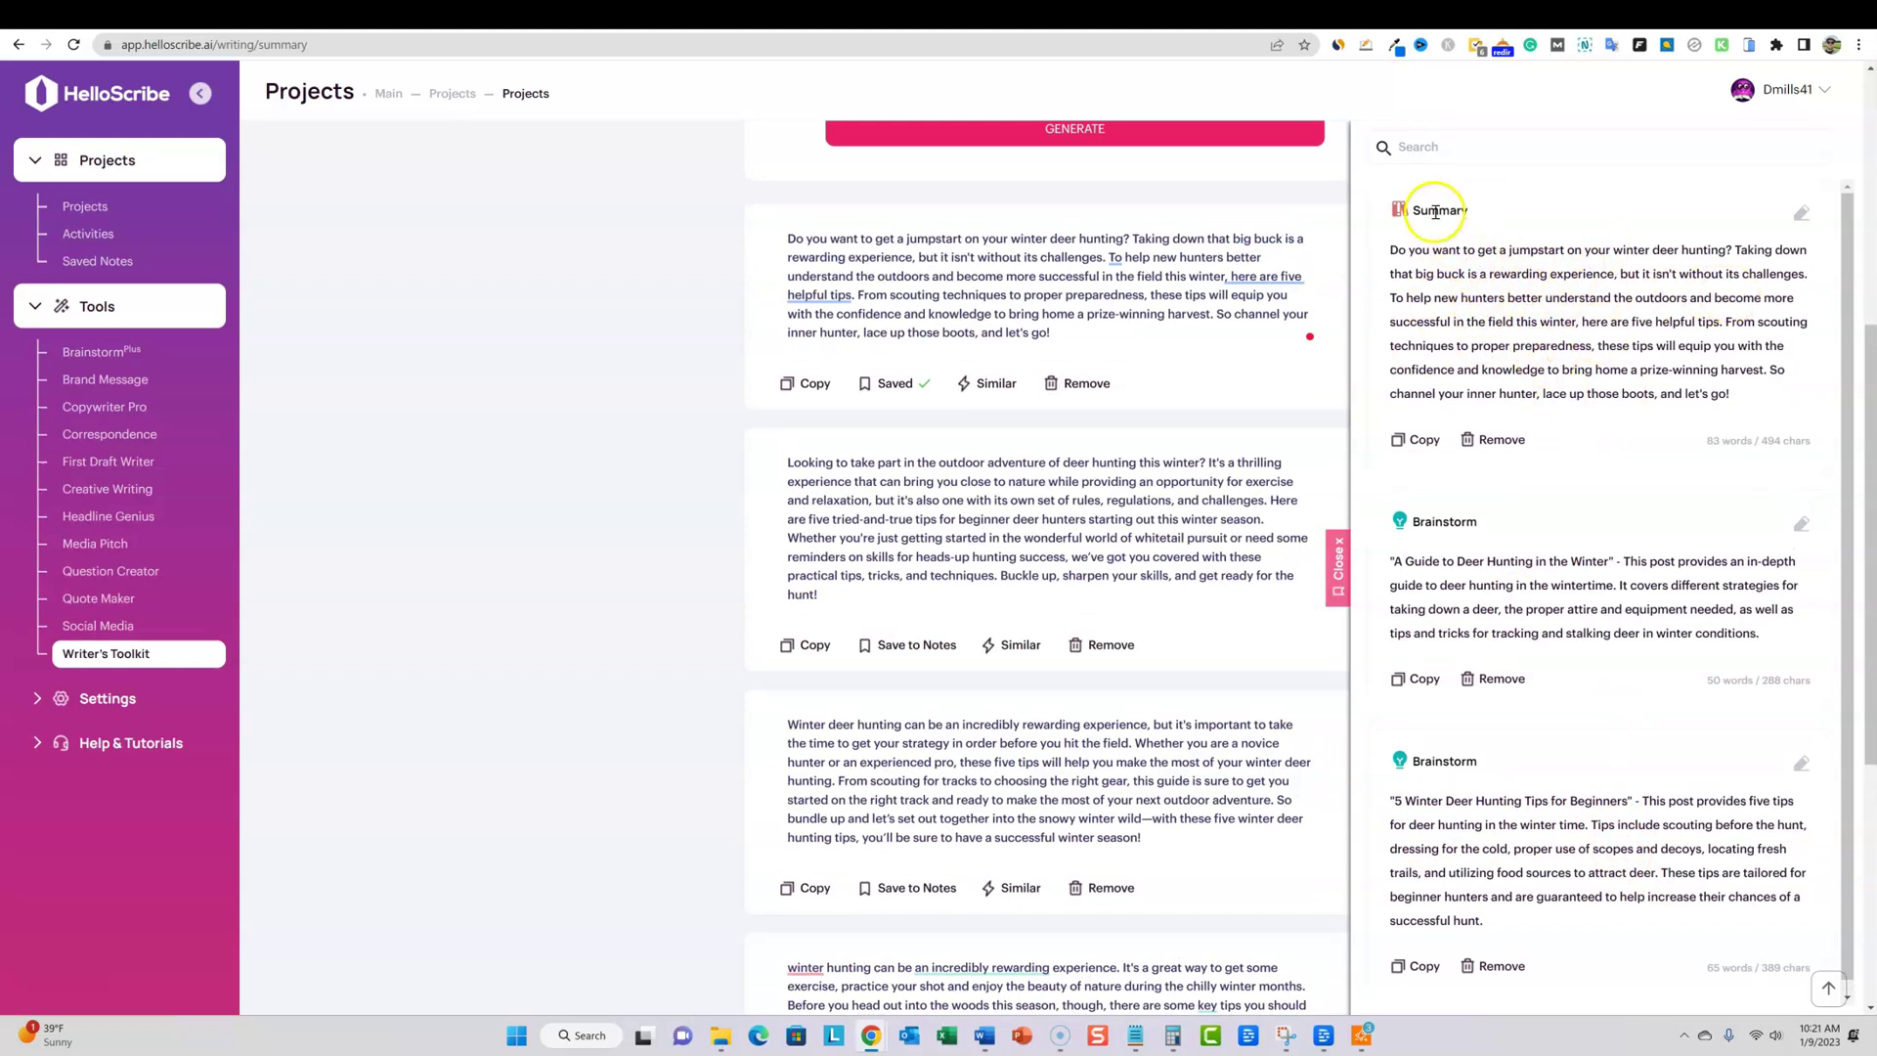
scroll(1076, 293, "up", 5)
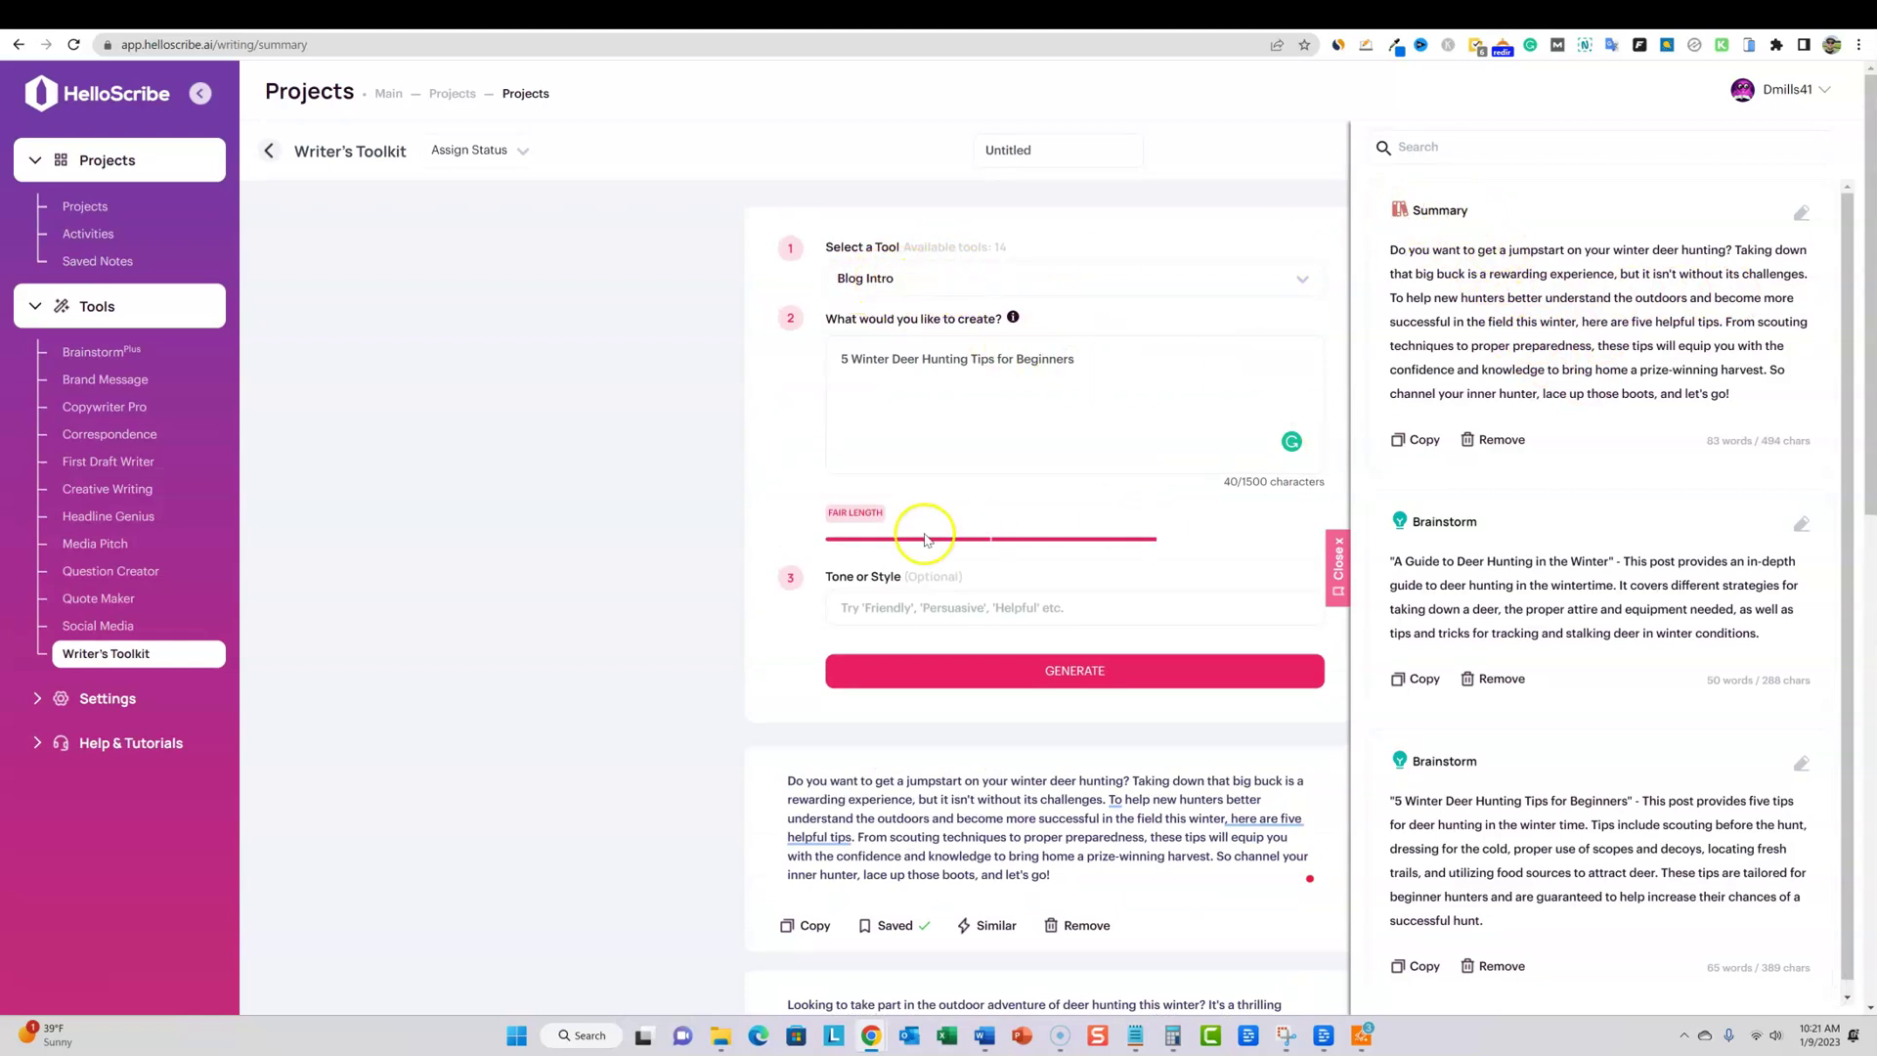
left_click(743, 460)
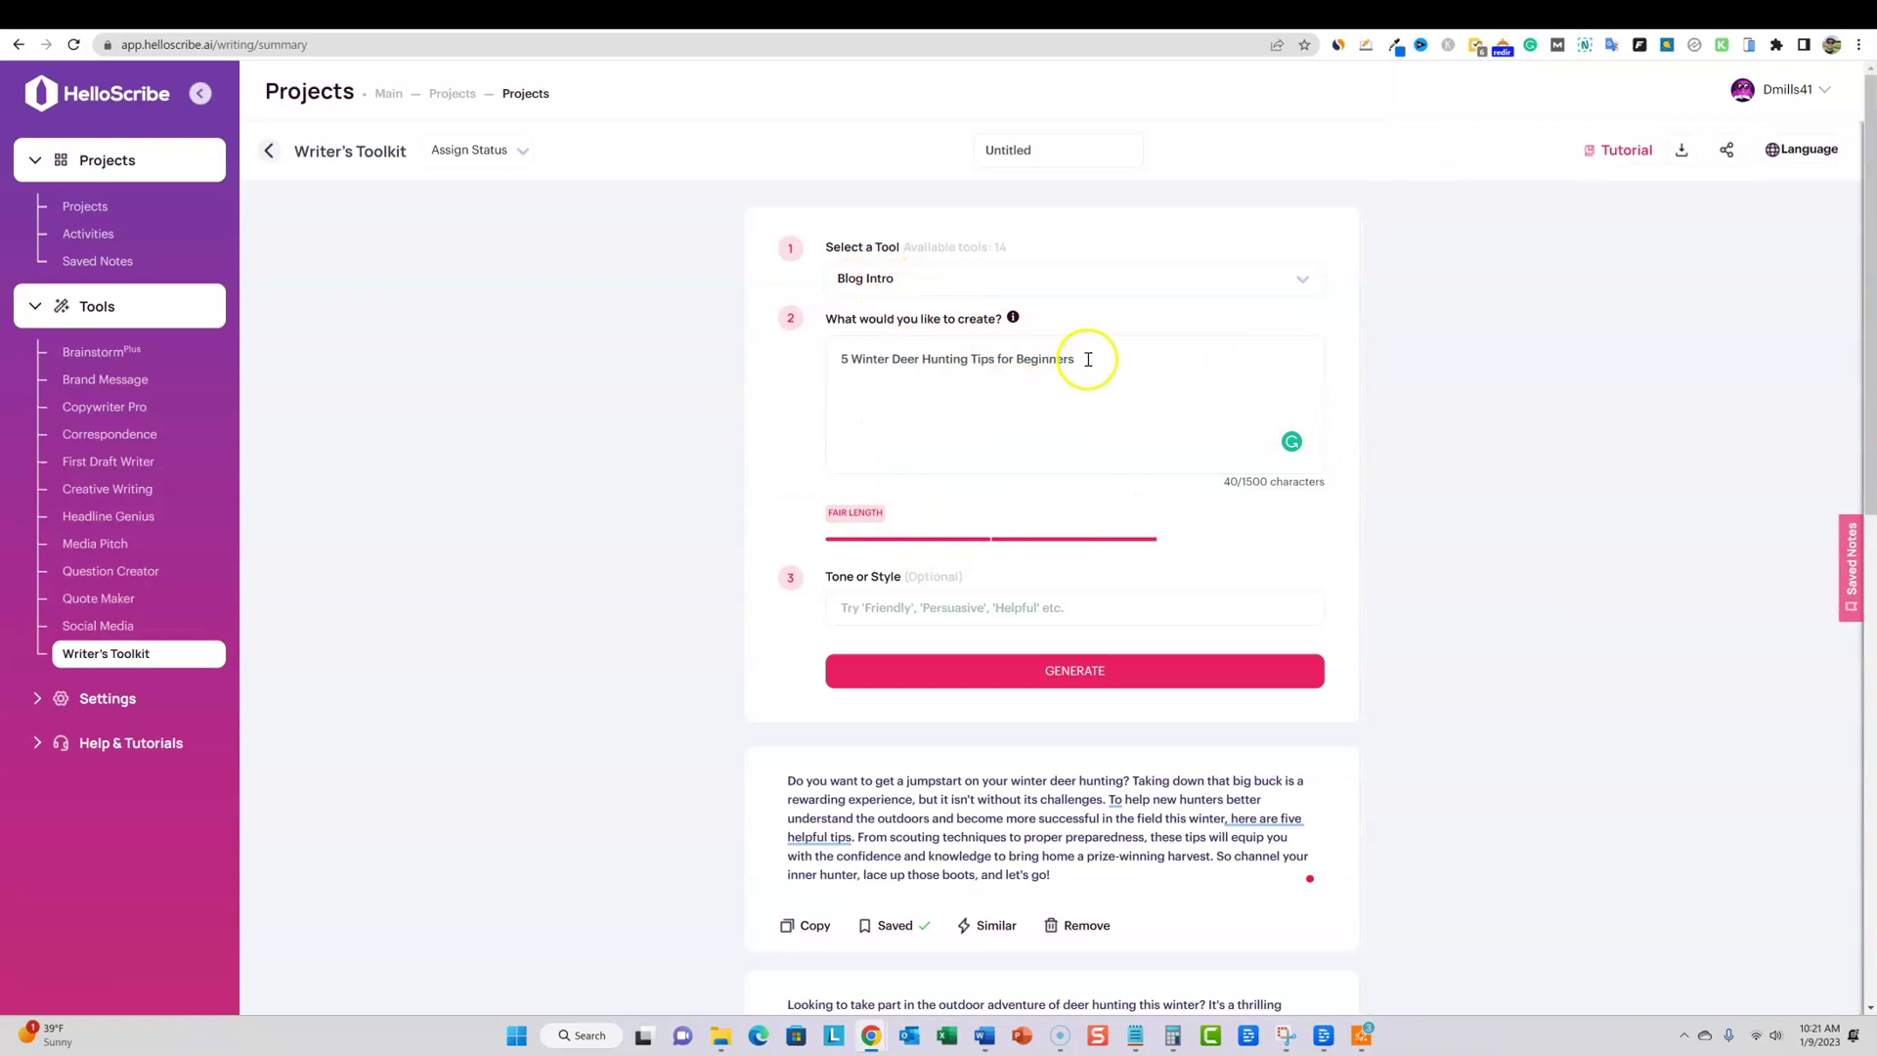
Generate article outlines for "5 Winter Deer Hunting Tips for Beginners" with the Article Outline tool
scroll(1168, 759, "down", 2)
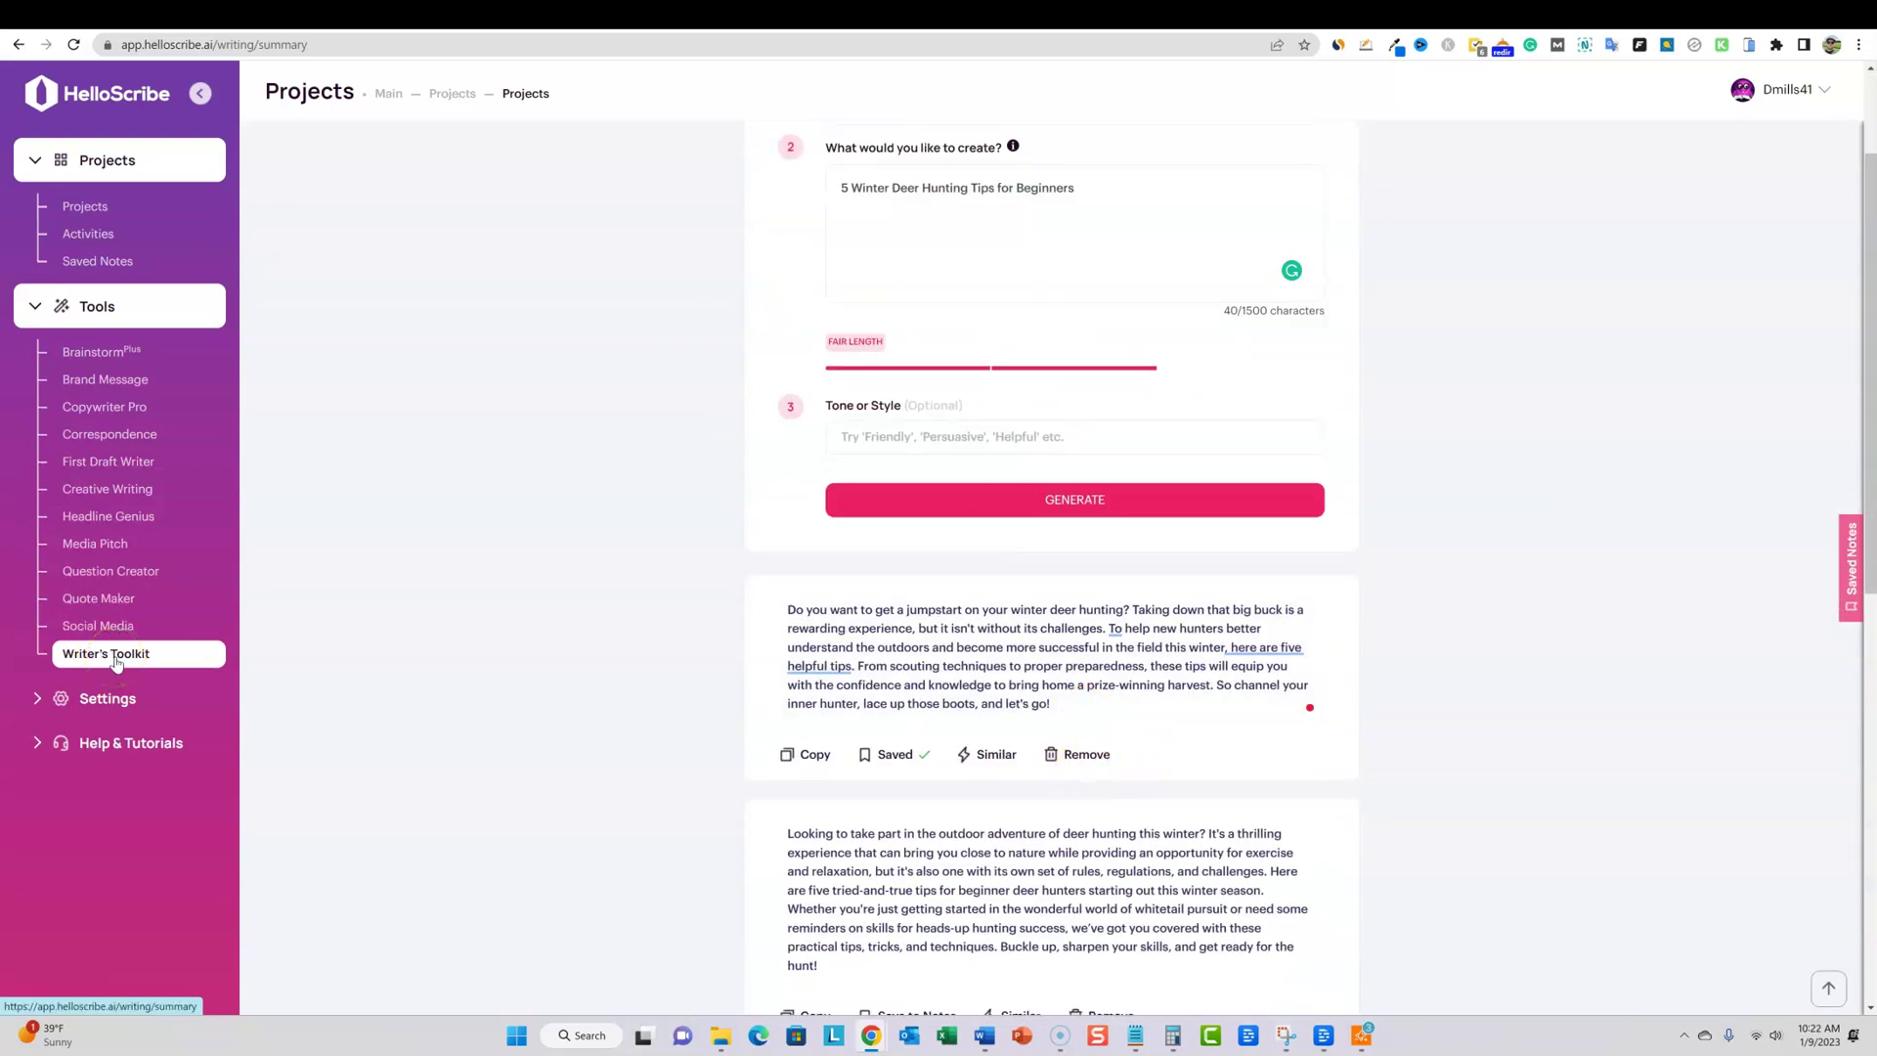
scroll(1122, 230, "up", 2)
left_click(1056, 282)
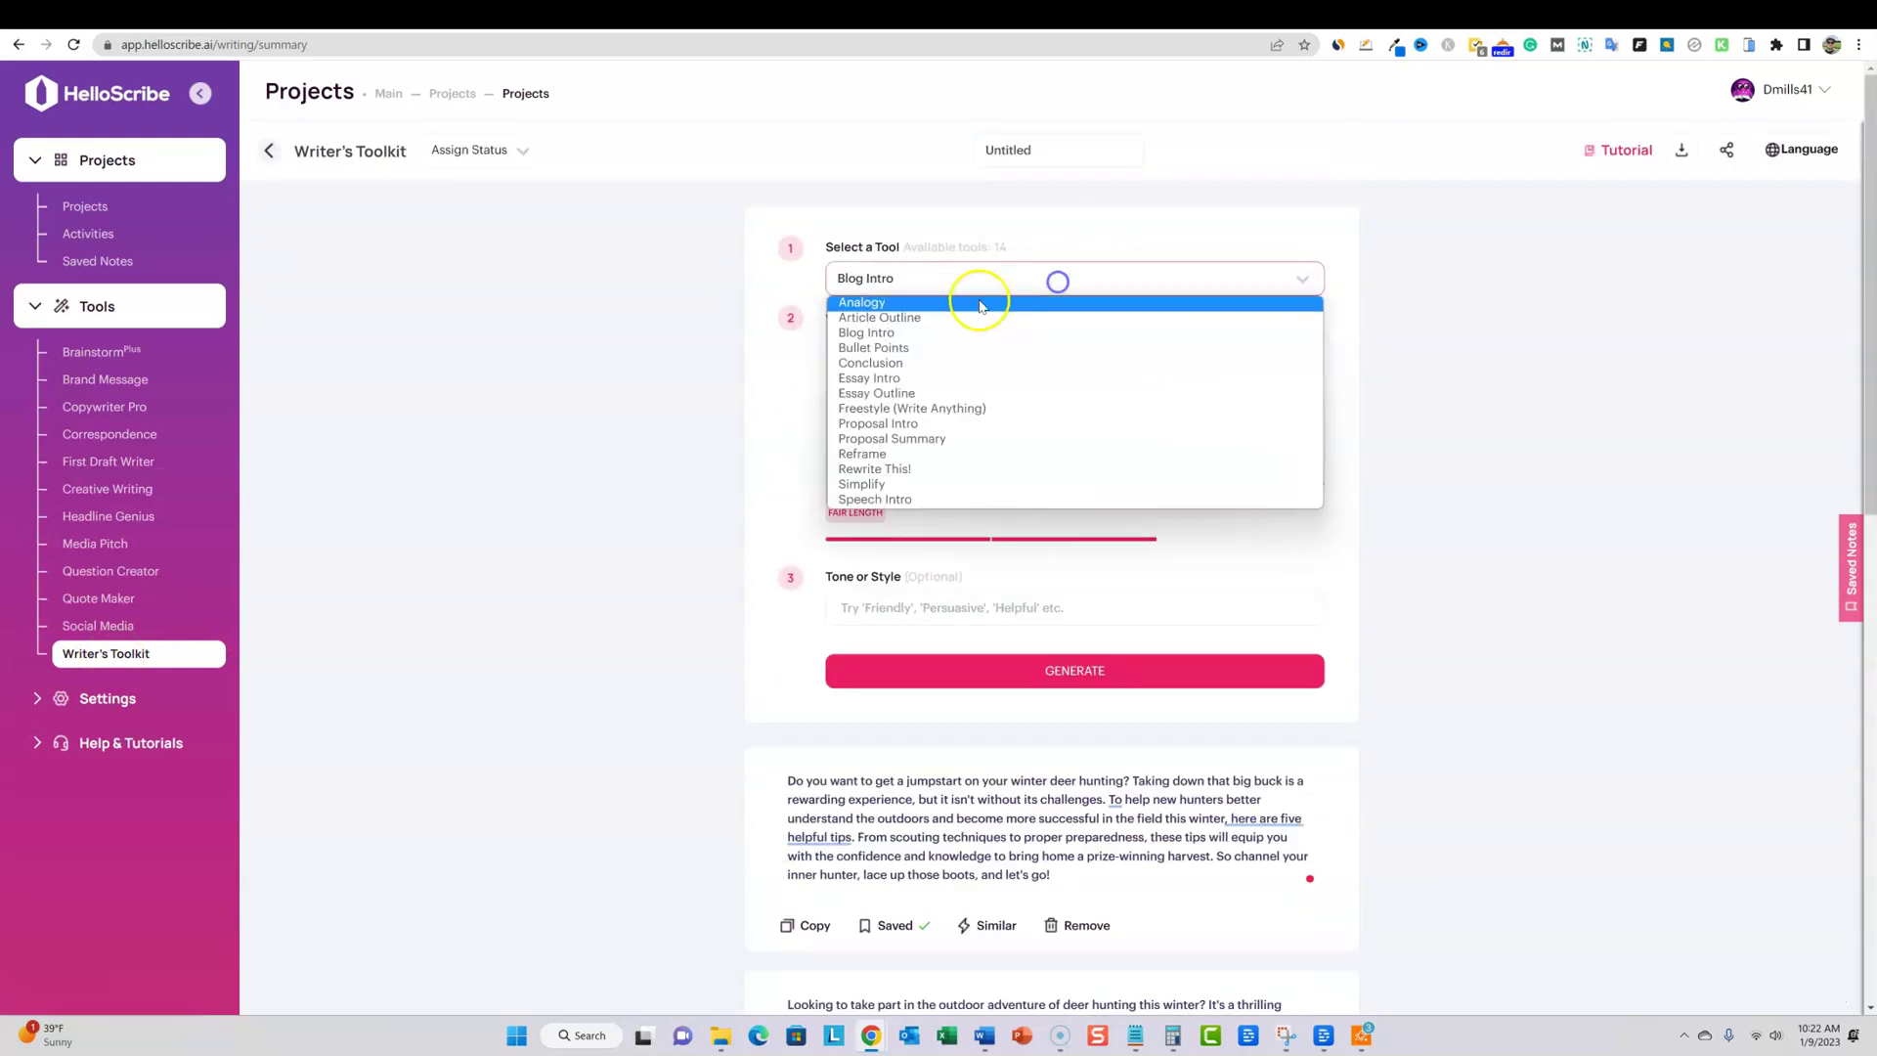
left_click(900, 318)
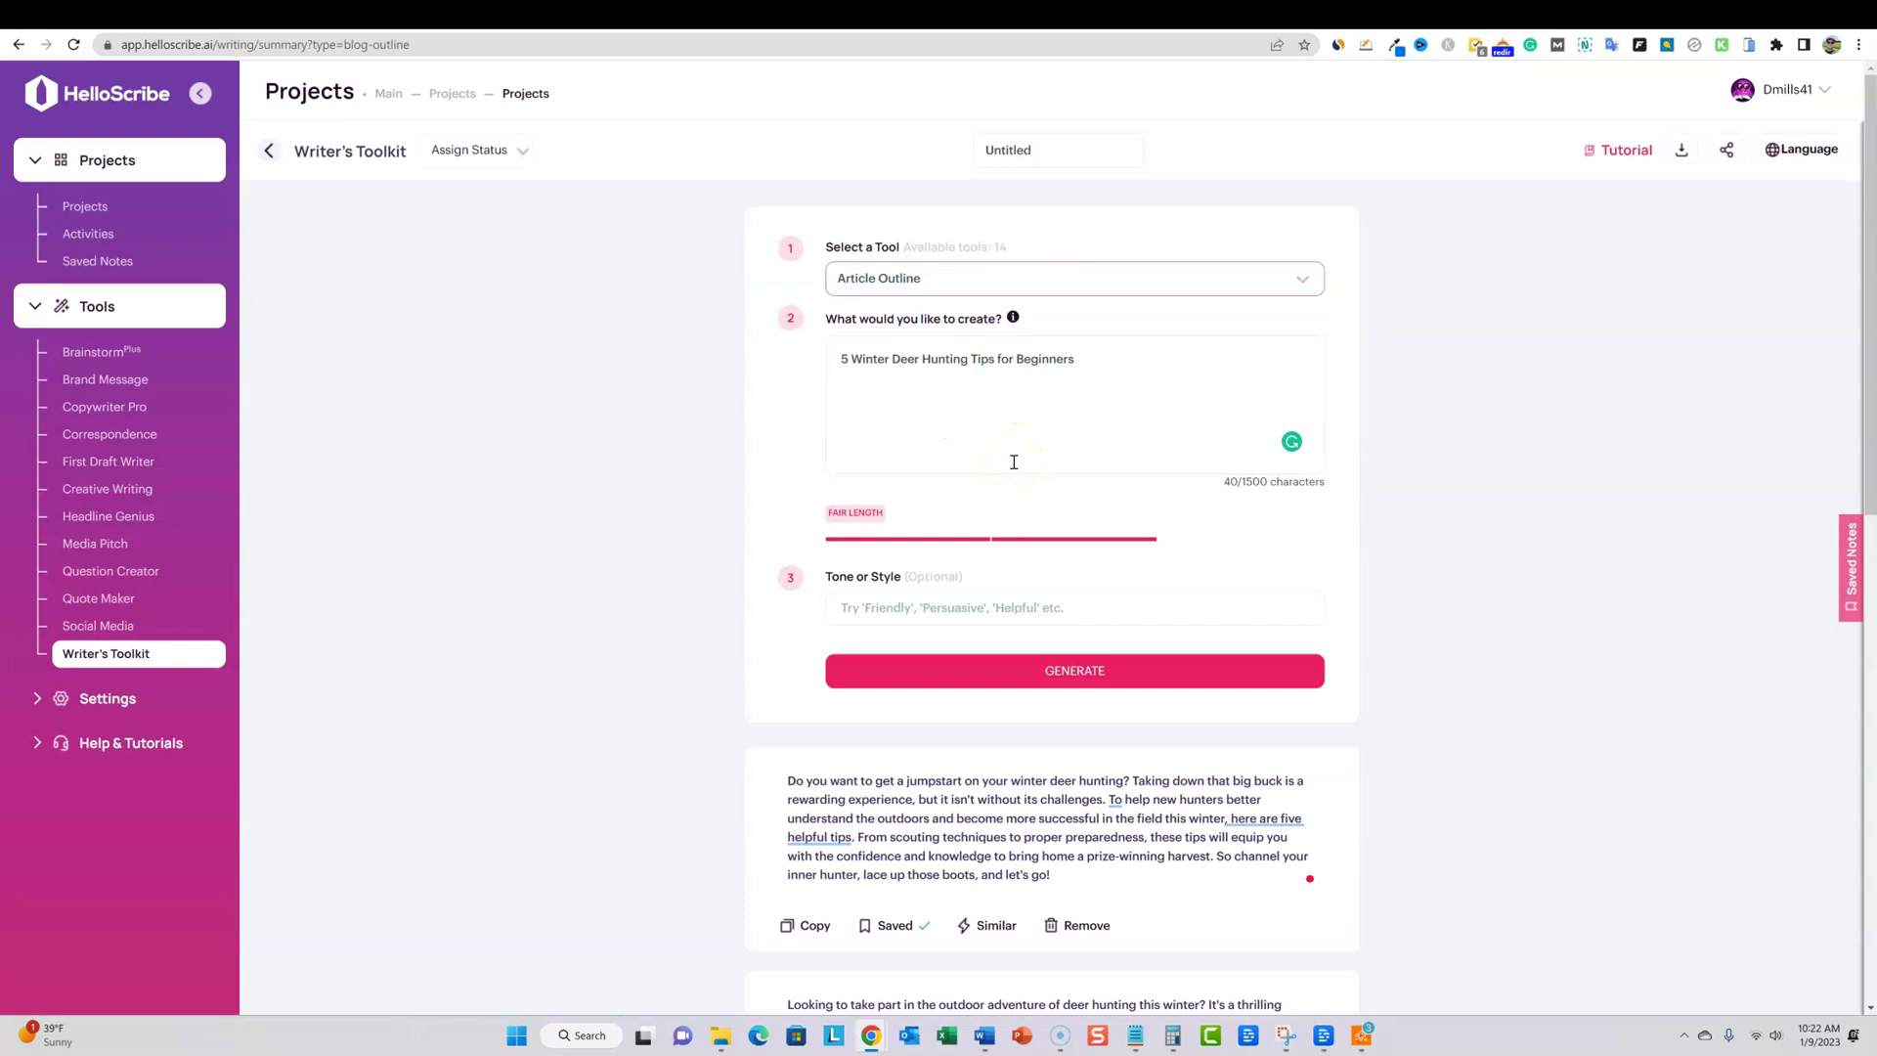
left_click(993, 395)
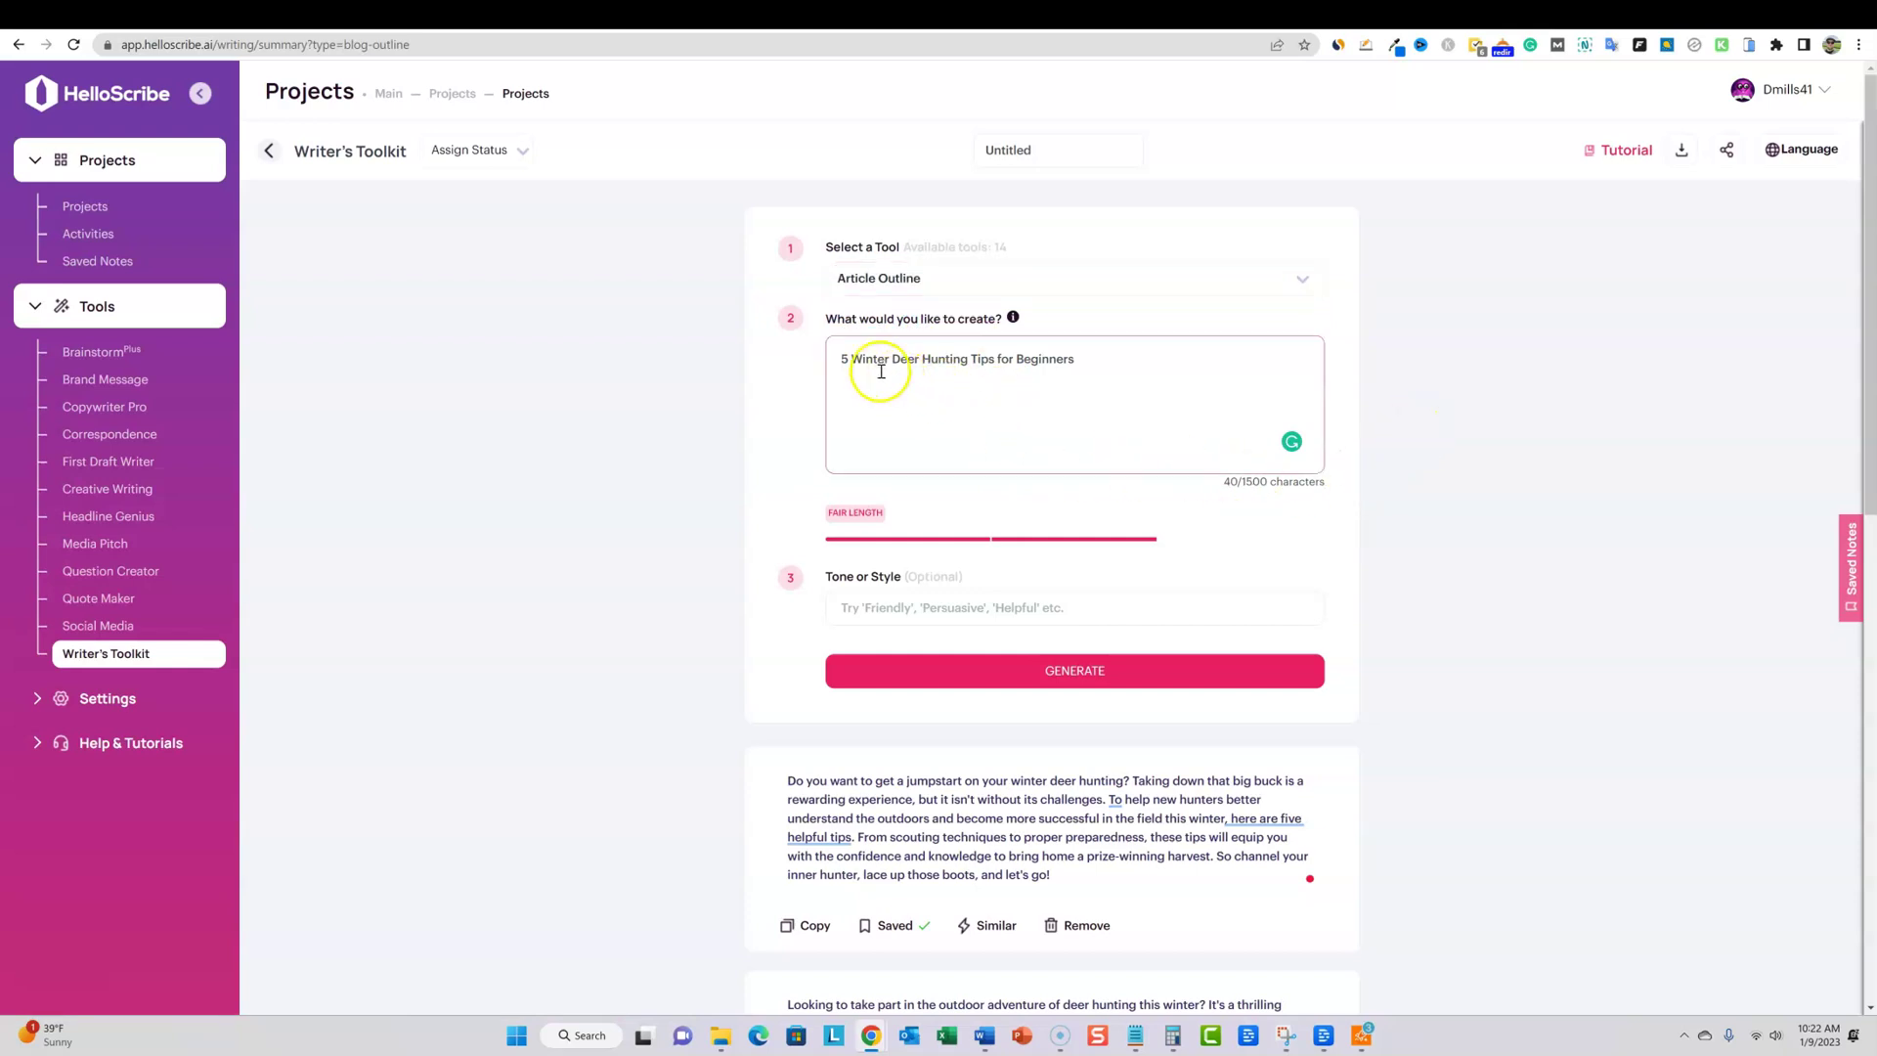
left_click(1102, 359)
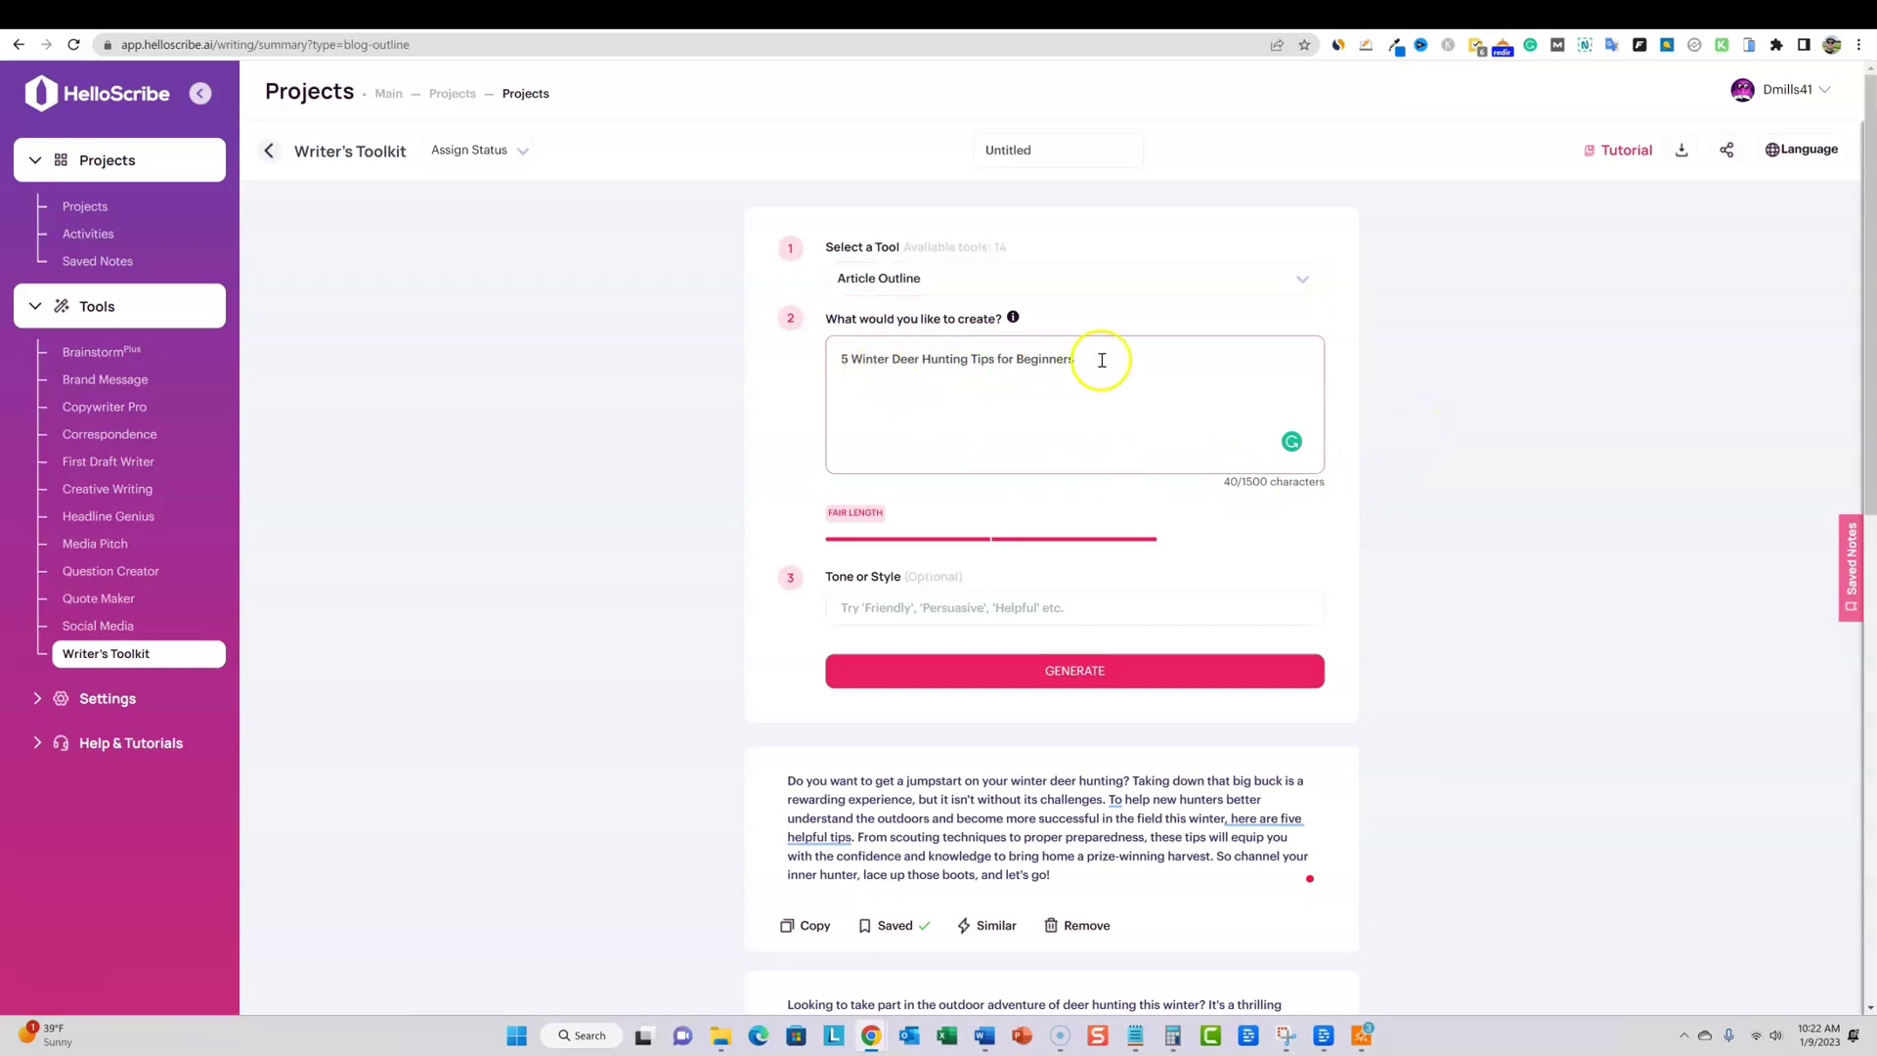
scroll(1194, 418, "down", 1)
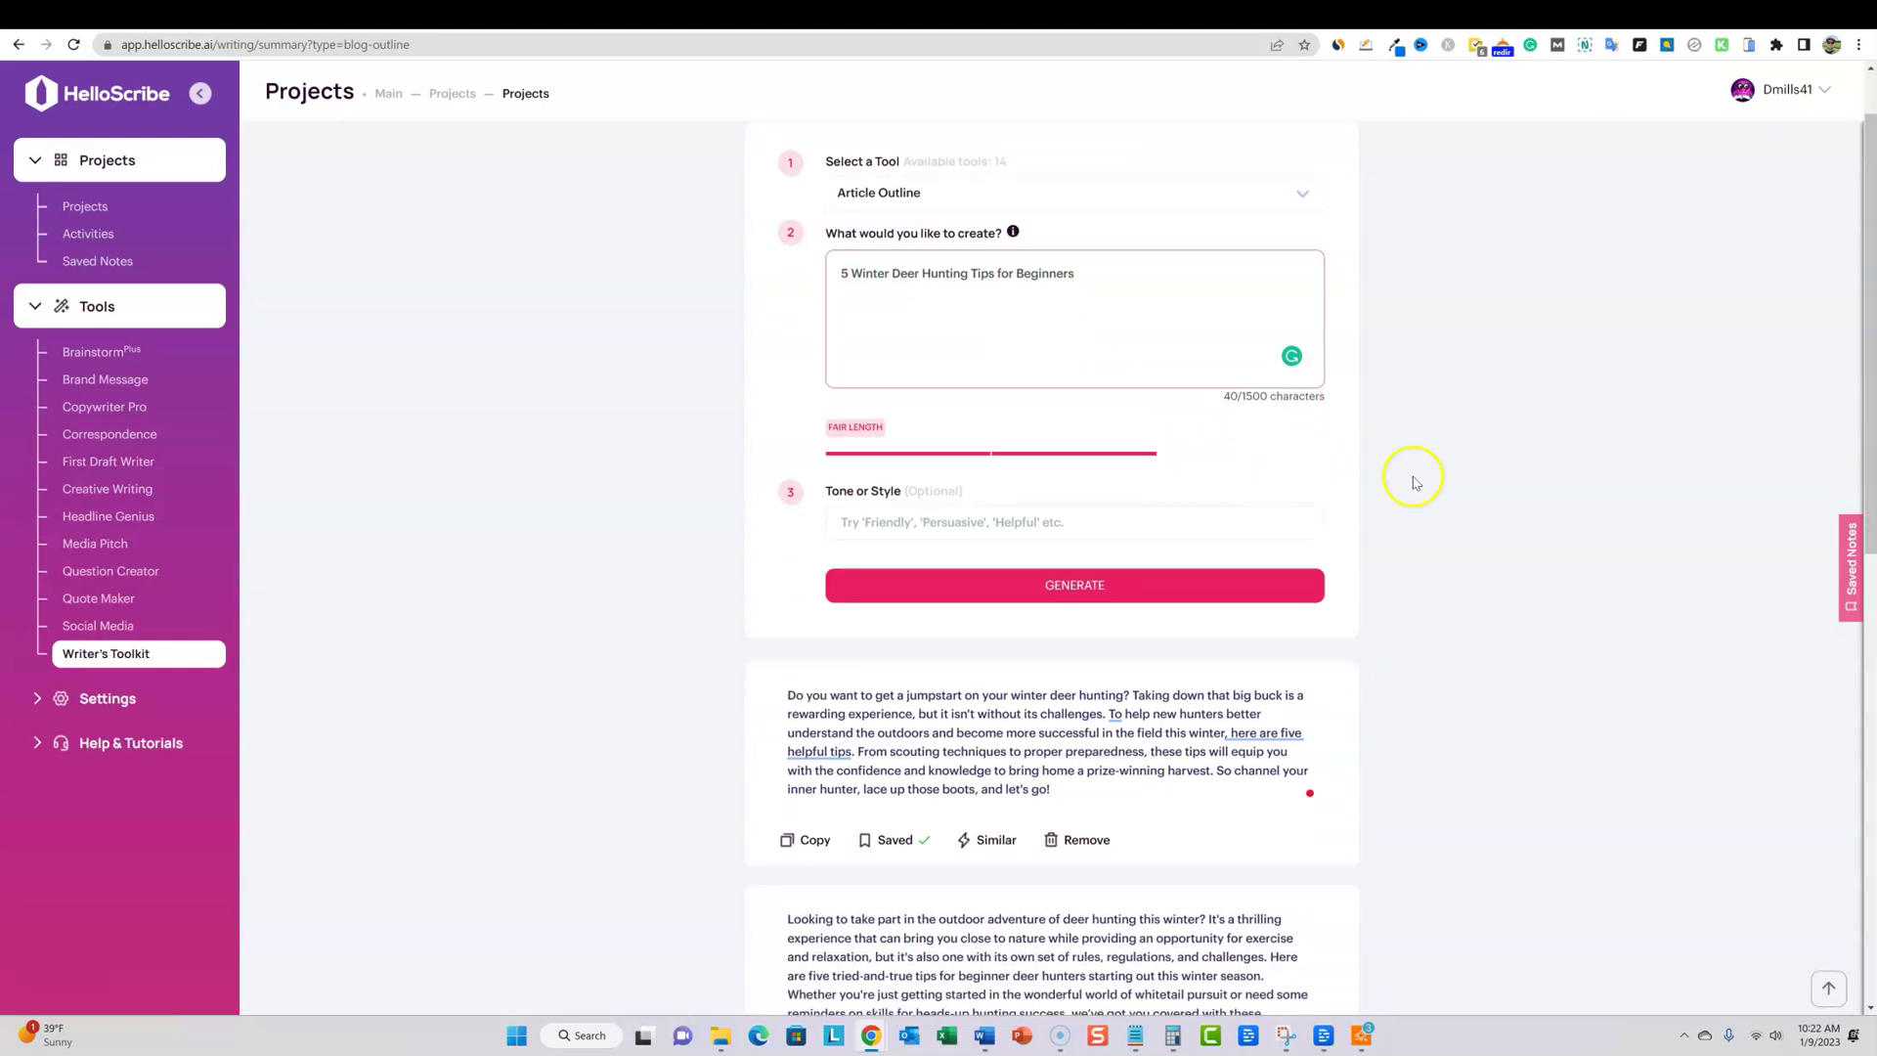
left_click(1845, 543)
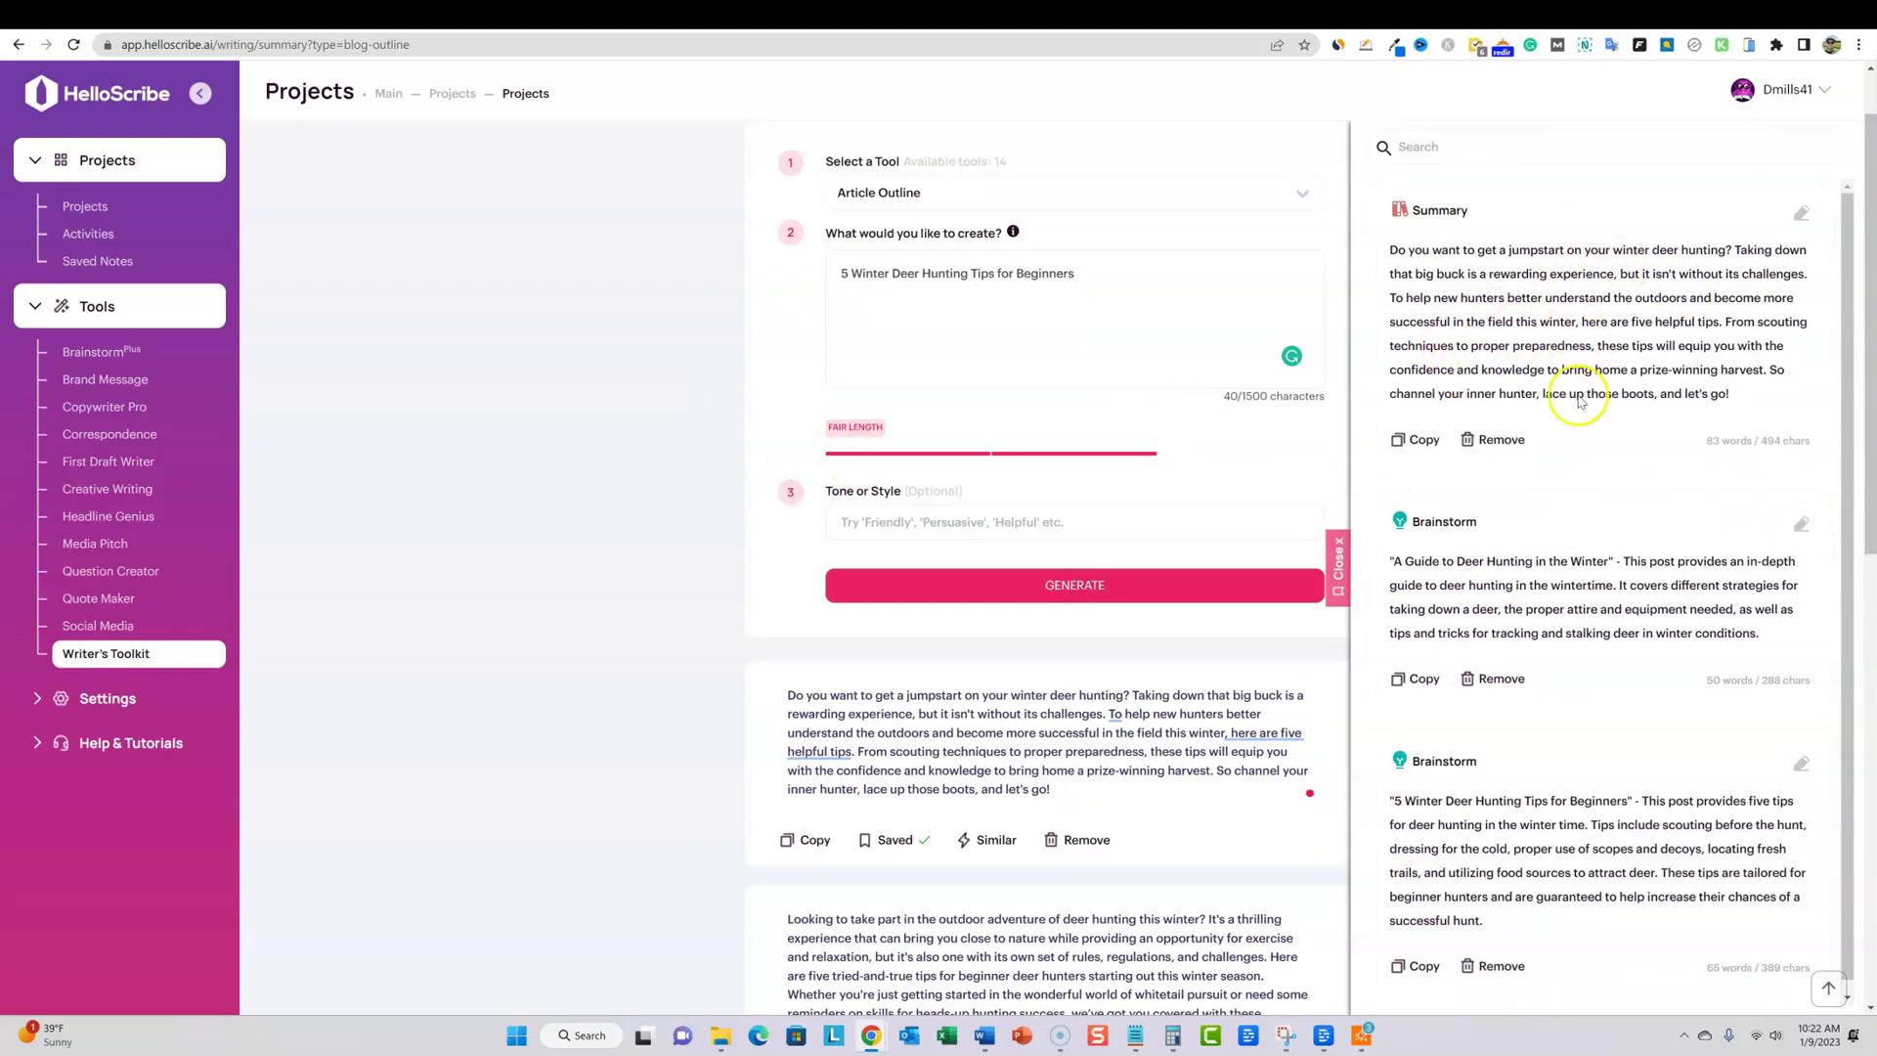
left_click(766, 305)
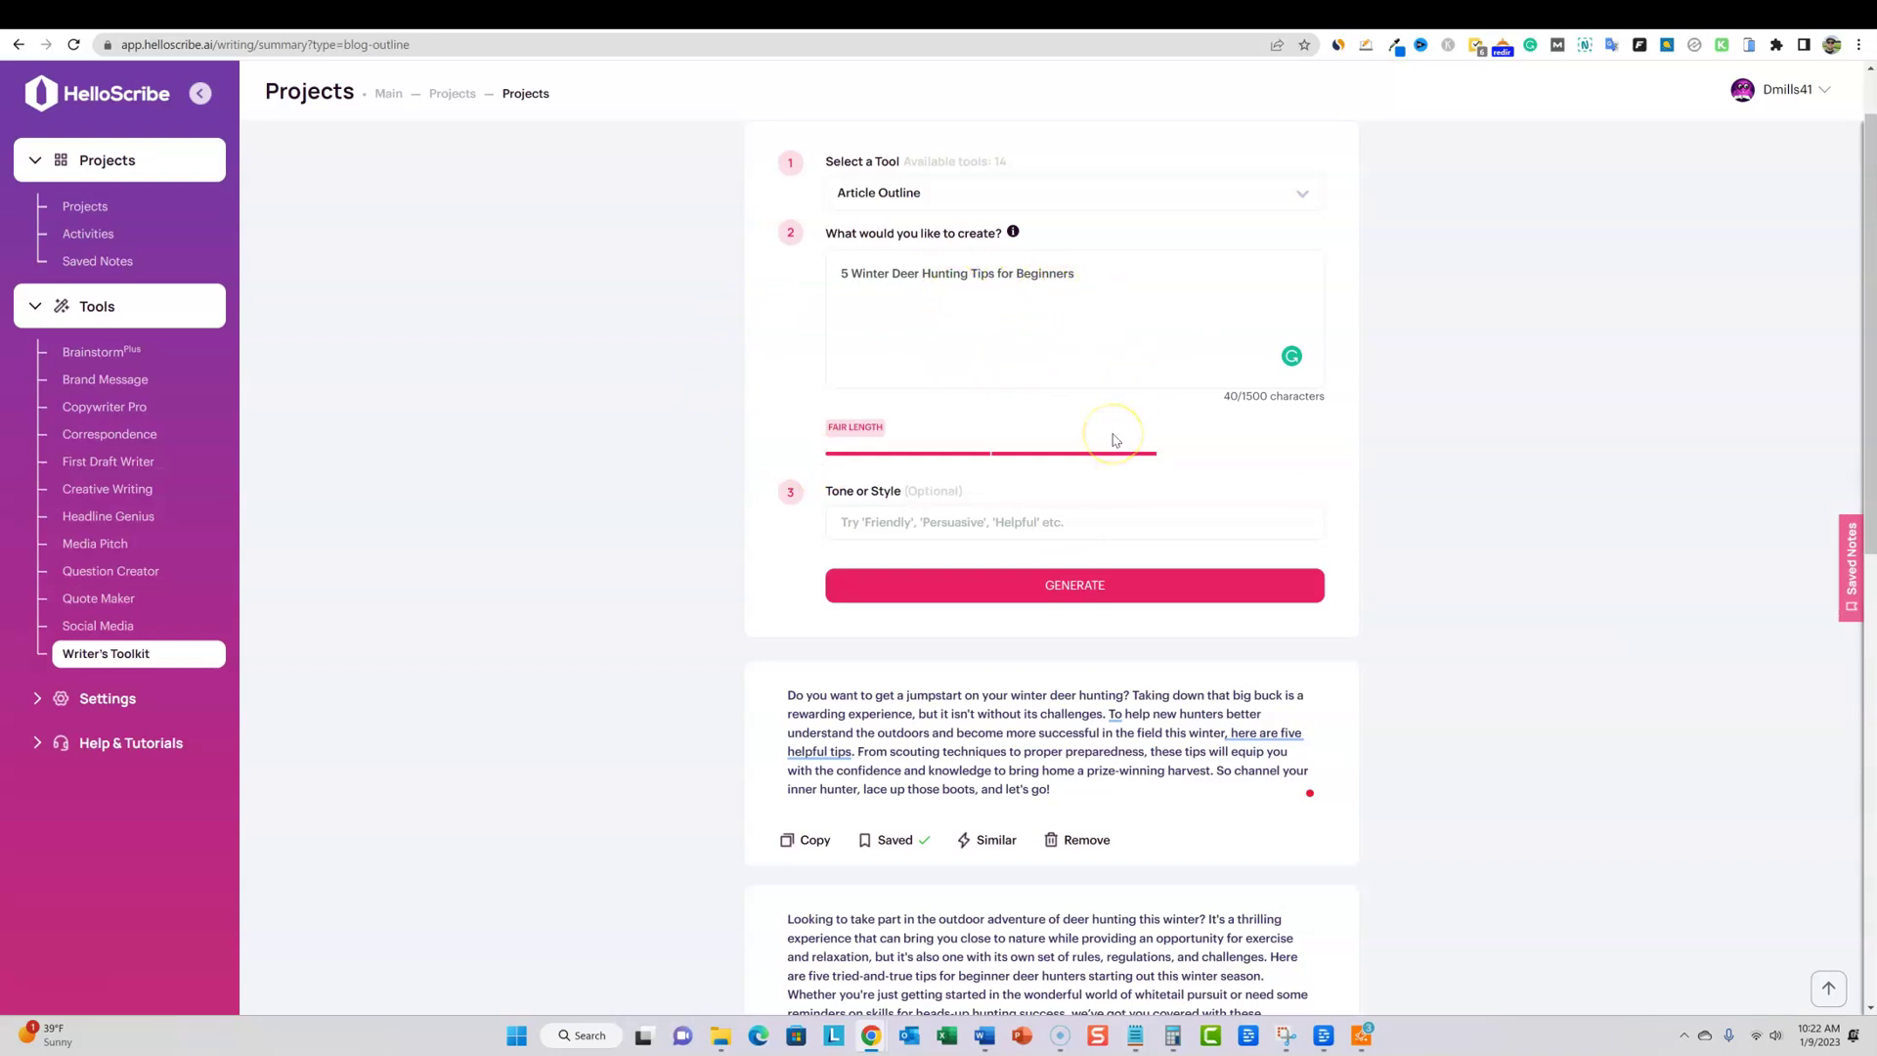
left_click(1063, 586)
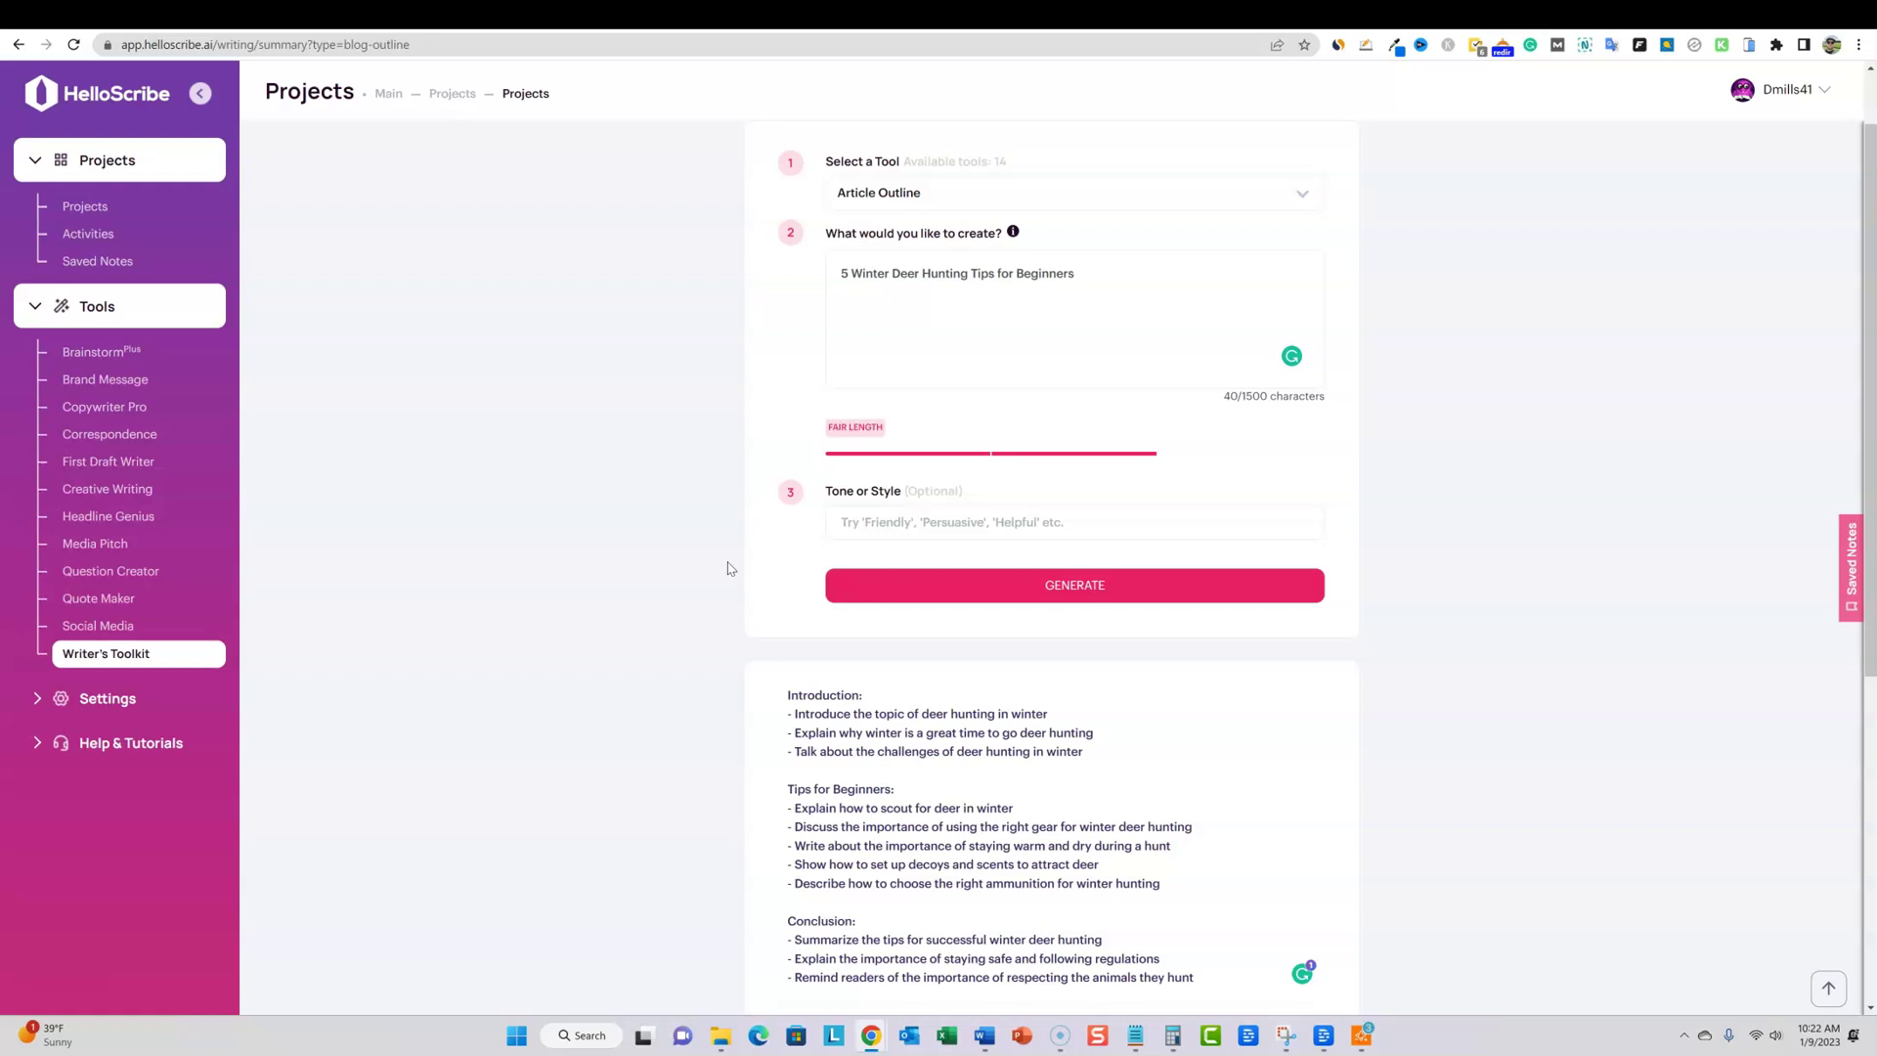
Review the first article outline against the prompt title, highlighting the title while reading
left_click(745, 556)
left_click_drag(1153, 269, 695, 260)
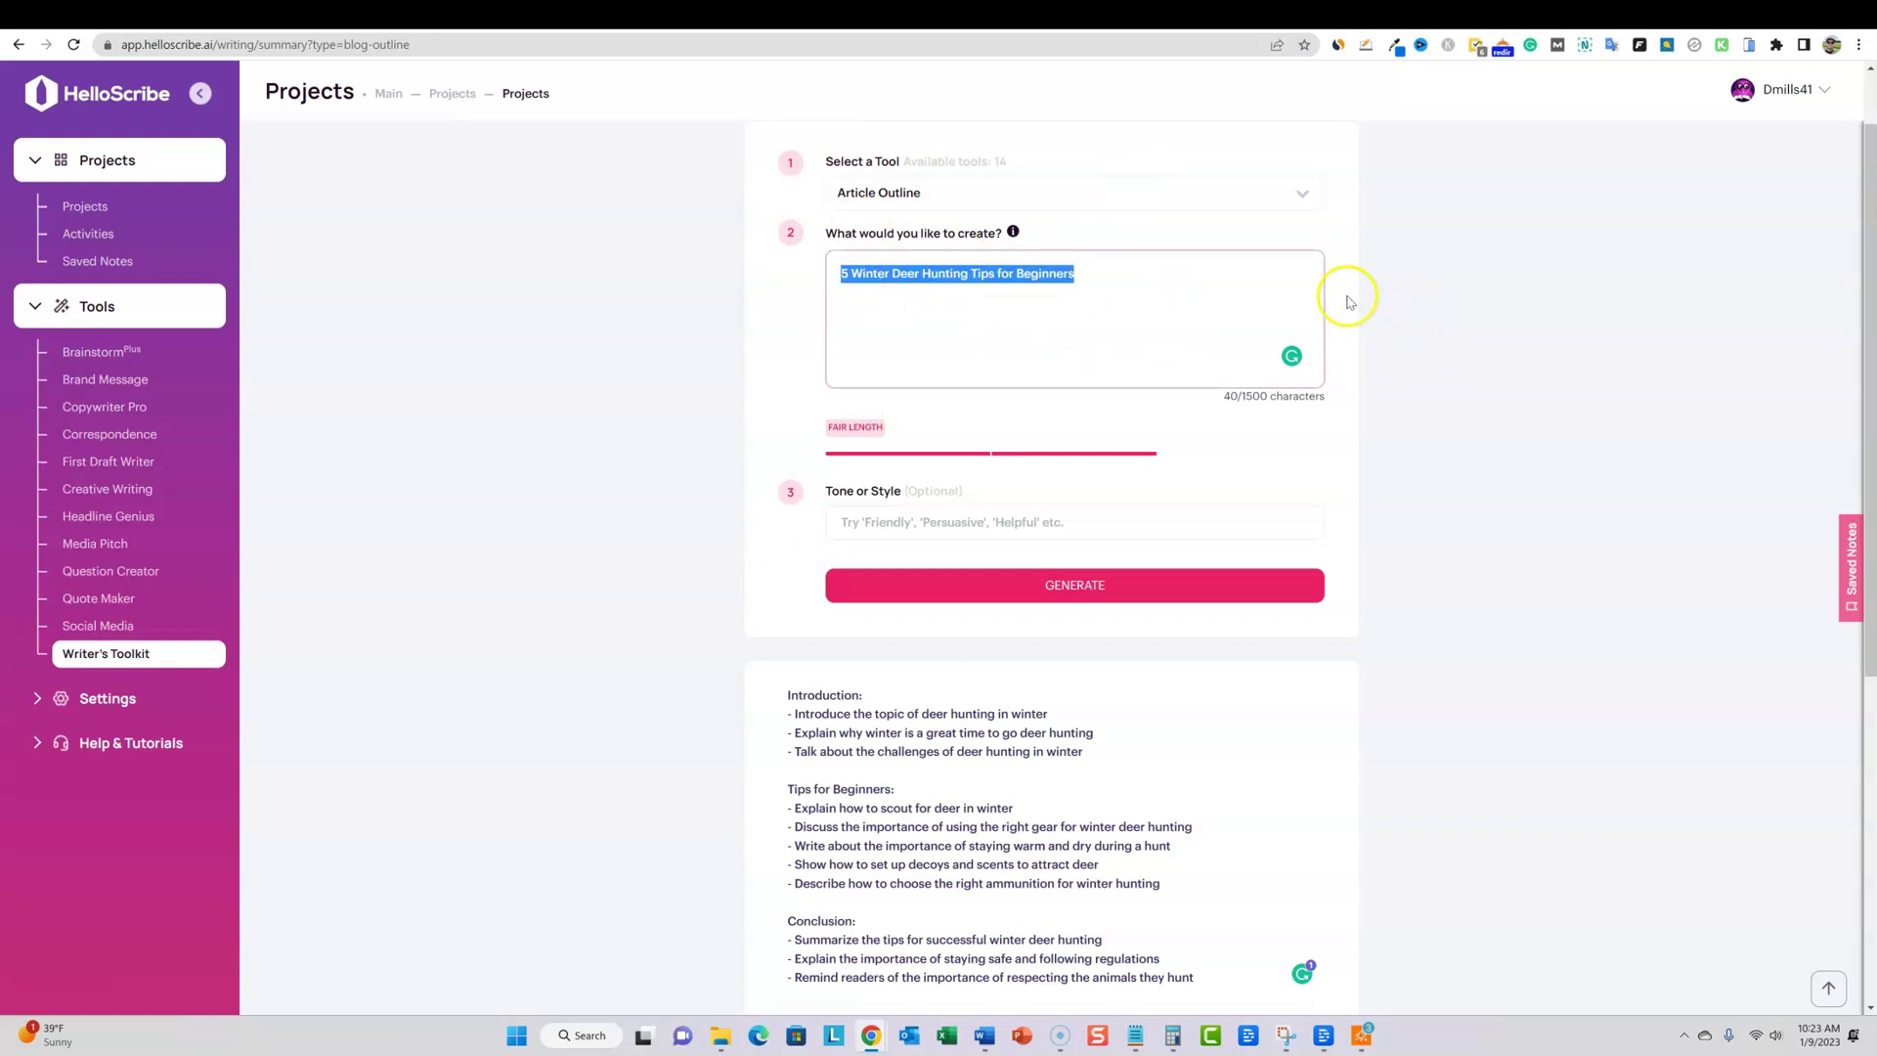
left_click(1300, 284)
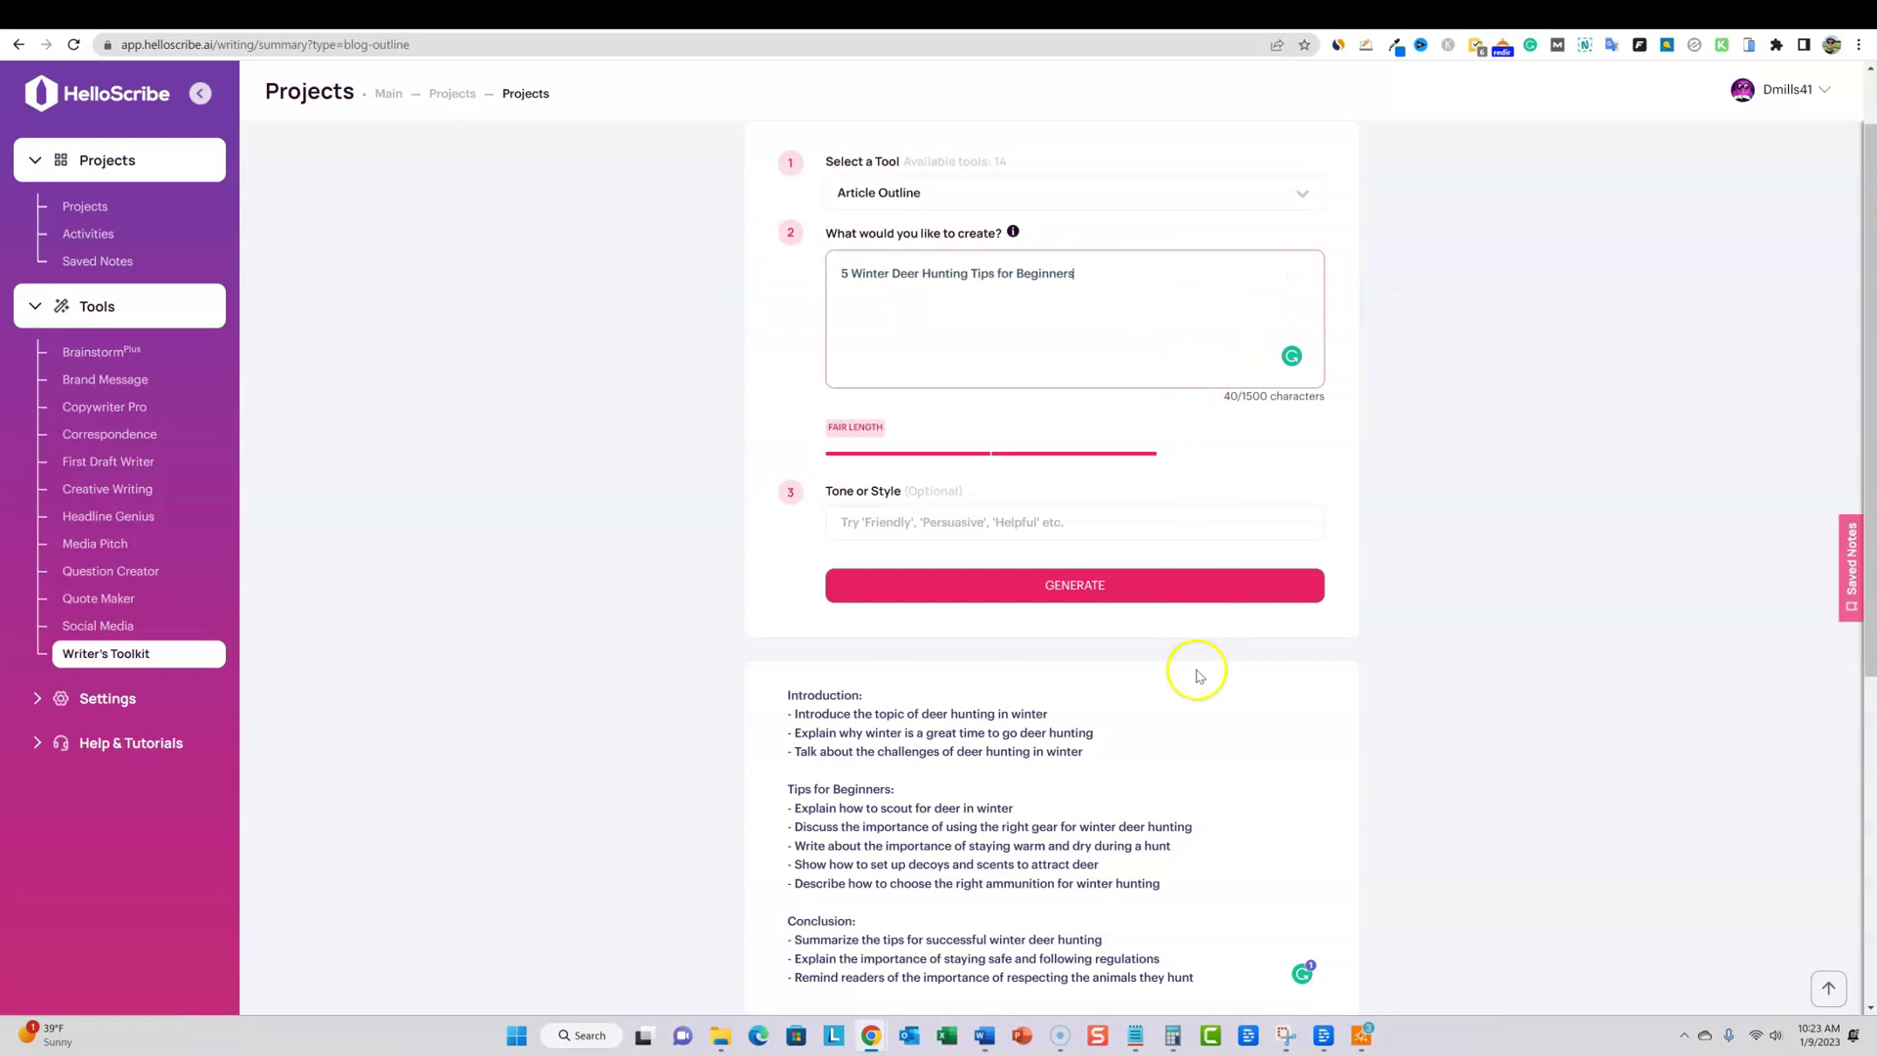
scroll(1210, 793, "down", 1)
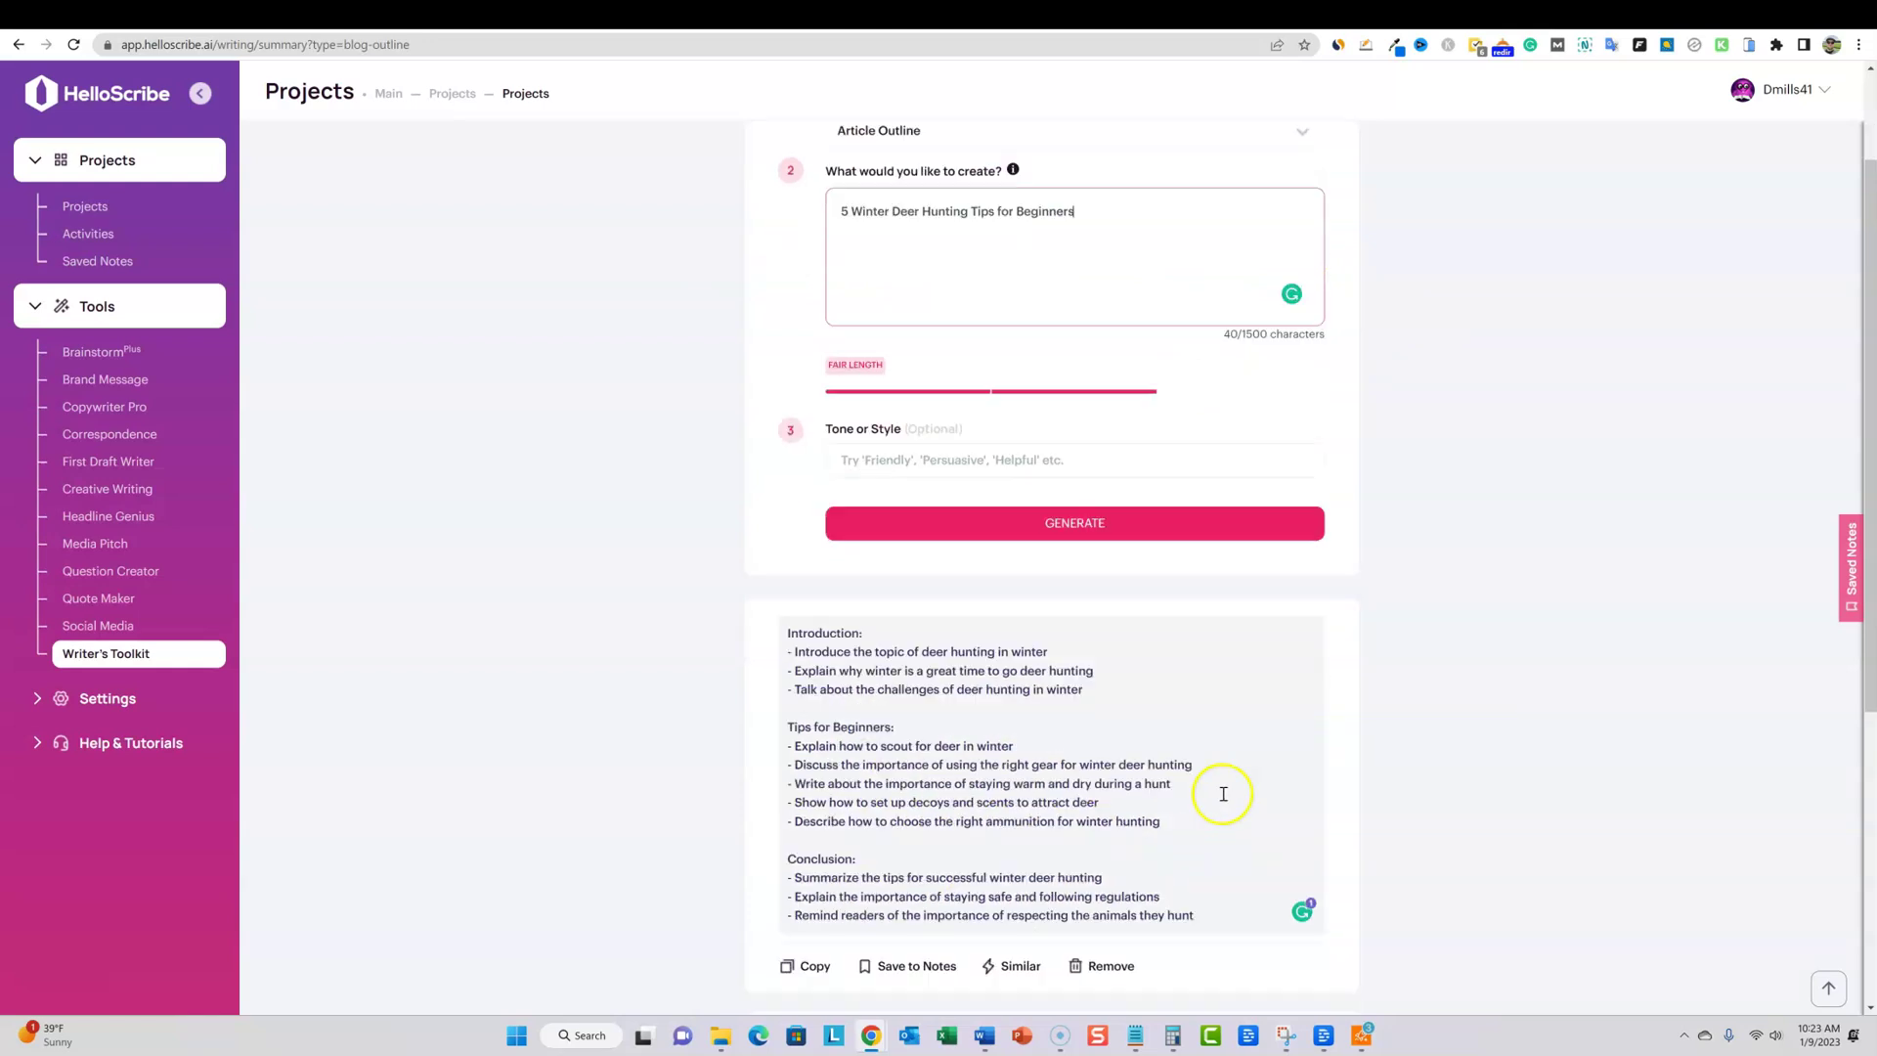
scroll(1205, 787, "up", 2)
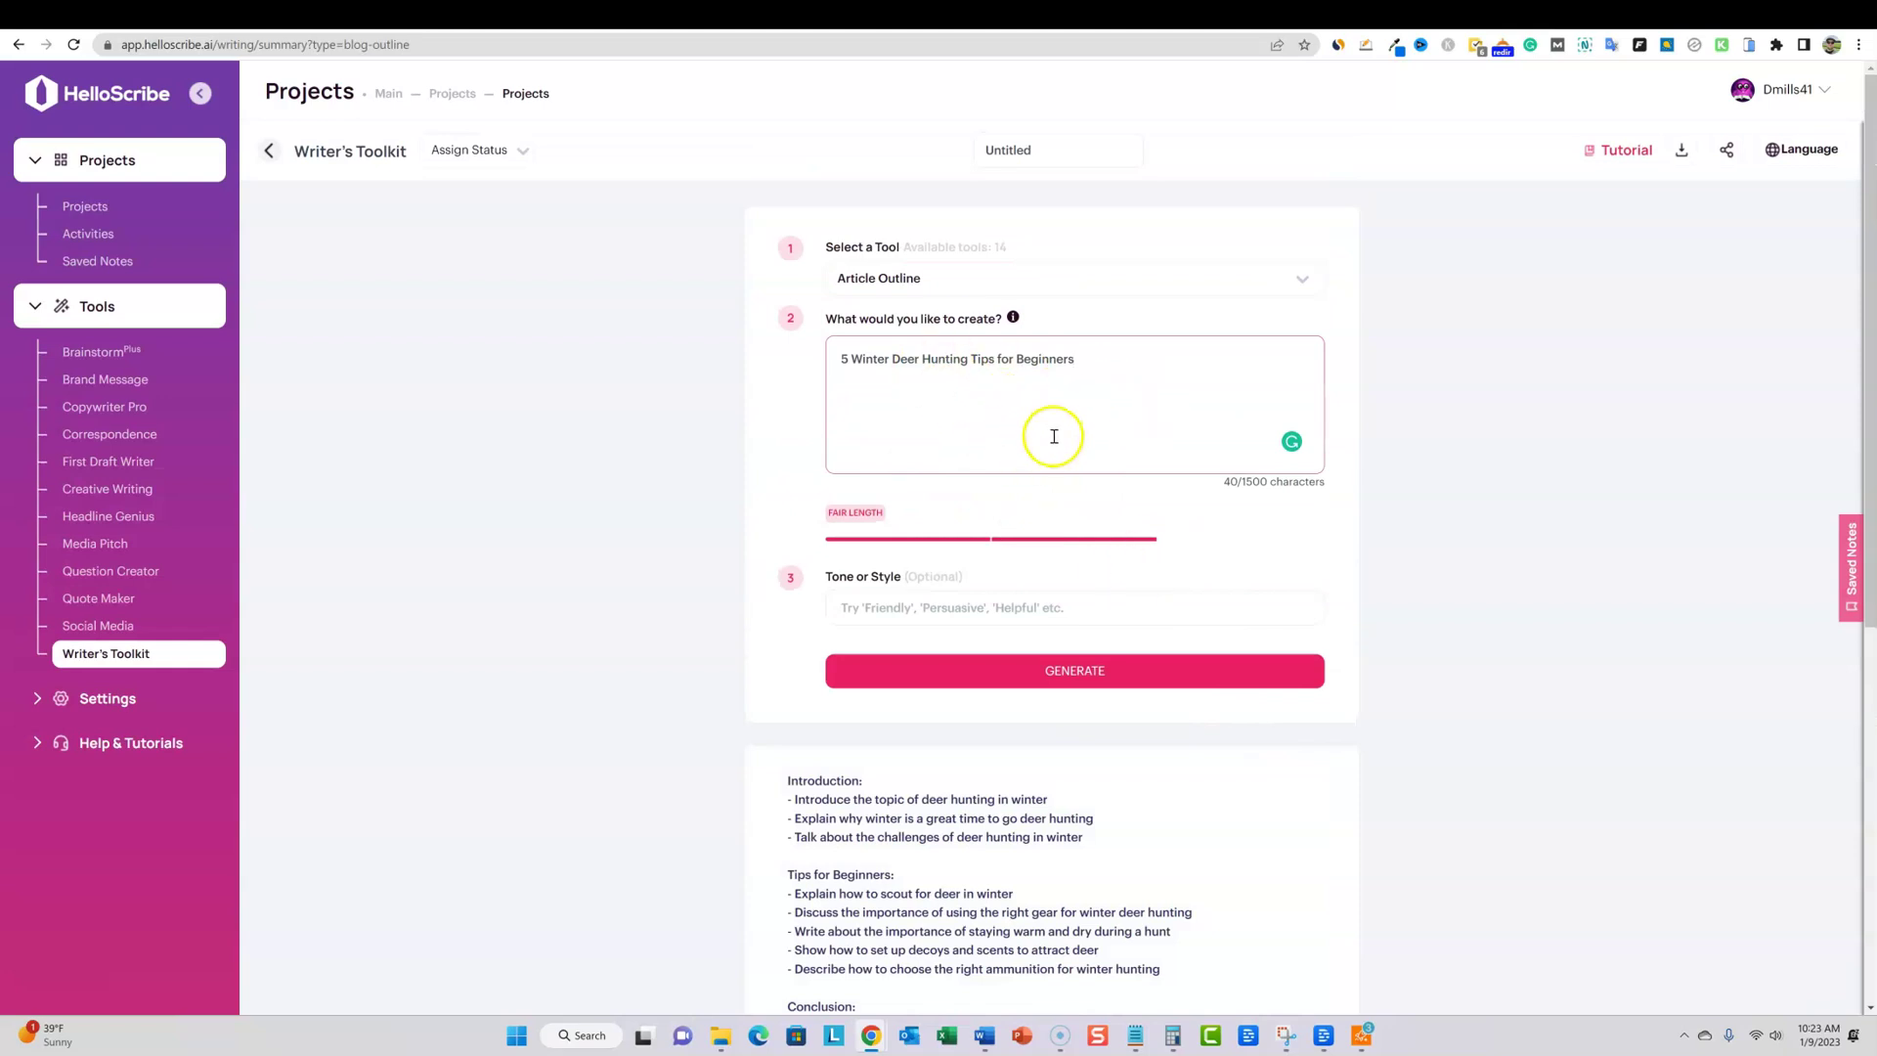
scroll(1054, 436, "down", 2)
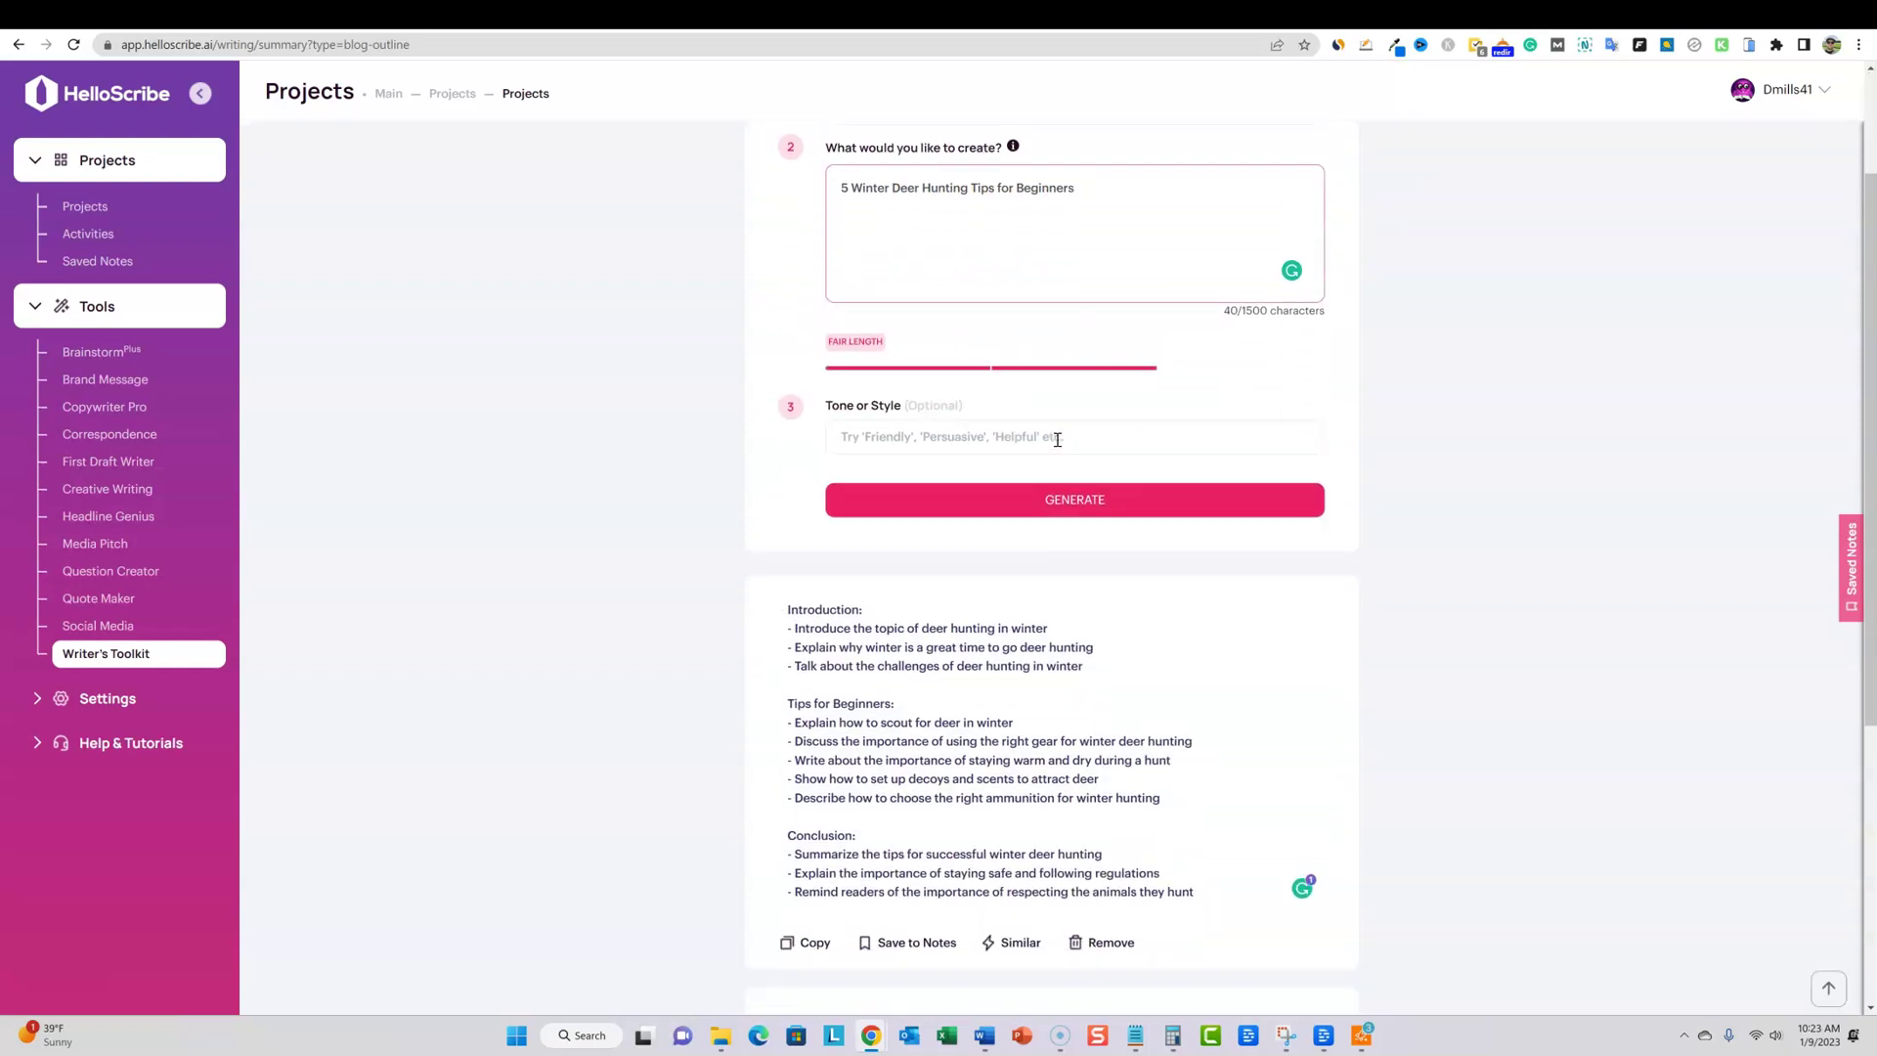
left_click(1096, 501)
scroll(1140, 528, "down", 3)
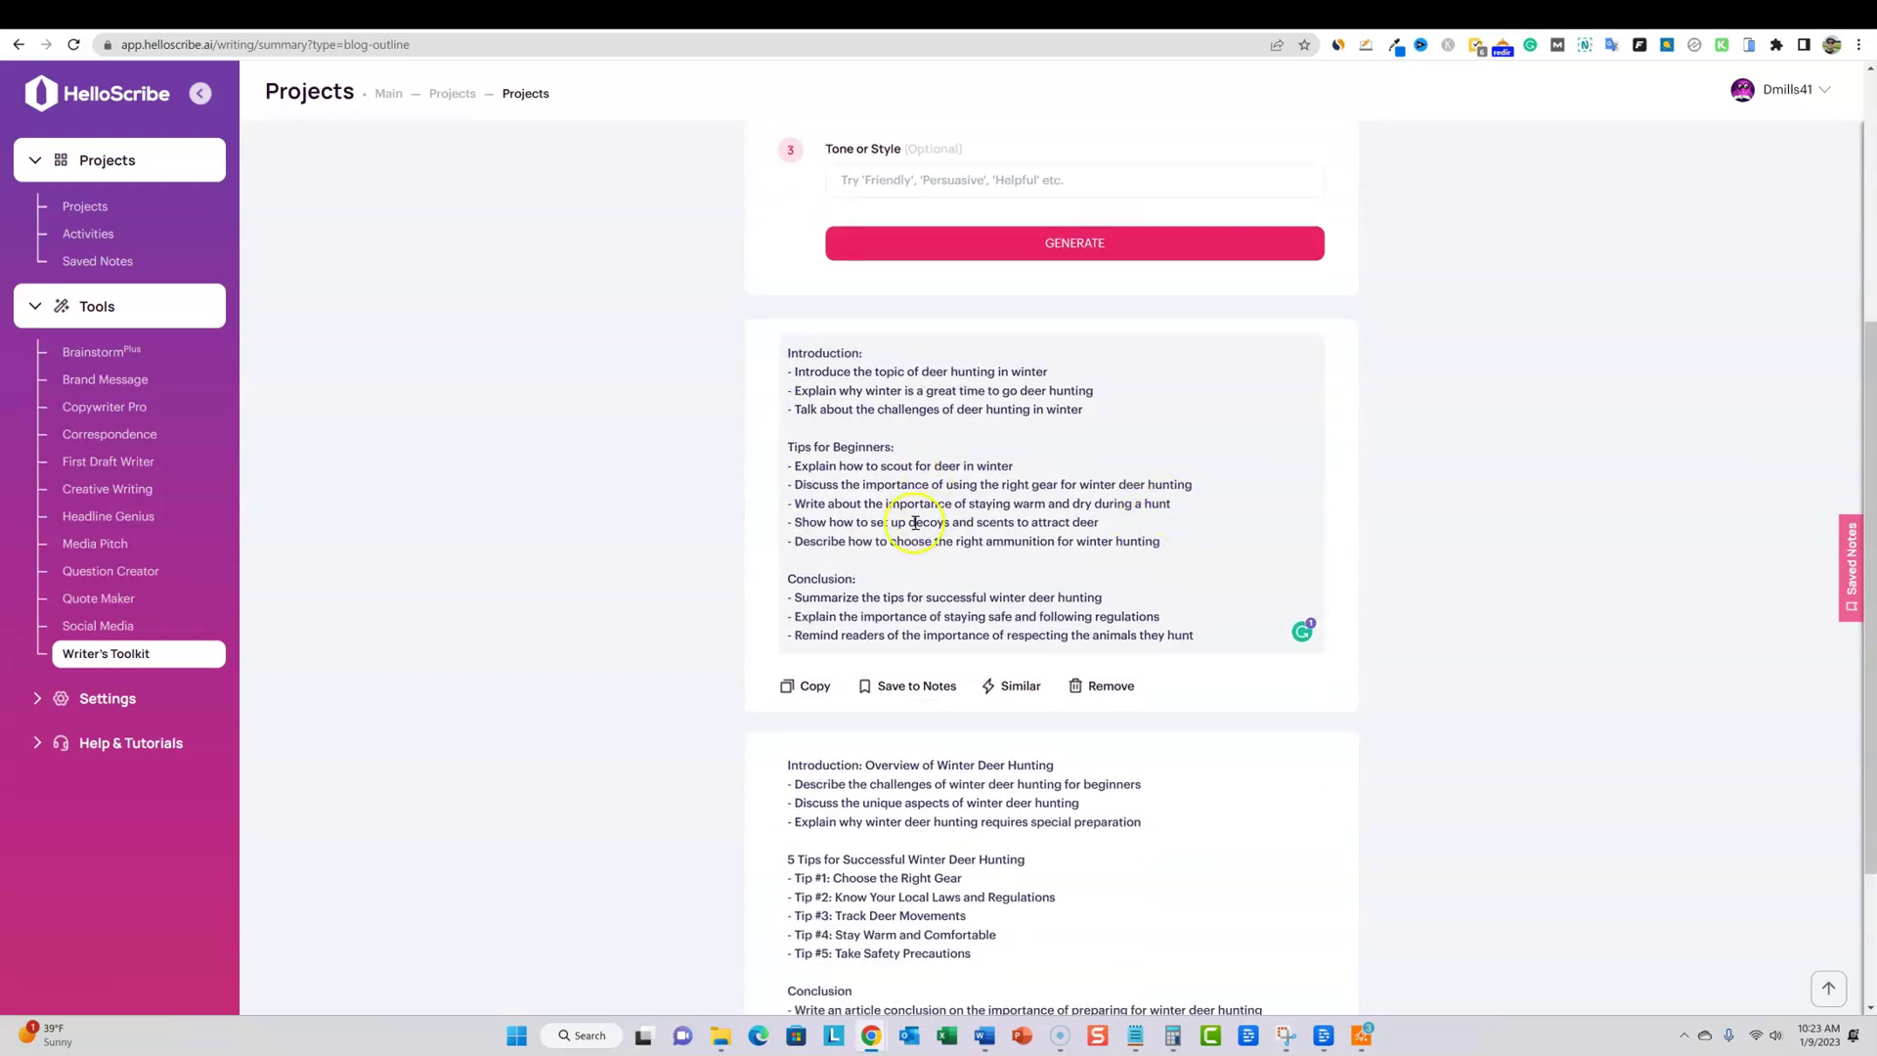
Compare the sections and tips of the two generated article outlines with the requested five beginner tips
scroll(958, 601, "down", 3)
scroll(980, 620, "up", 7)
scroll(996, 658, "down", 4)
scroll(1167, 634, "down", 2)
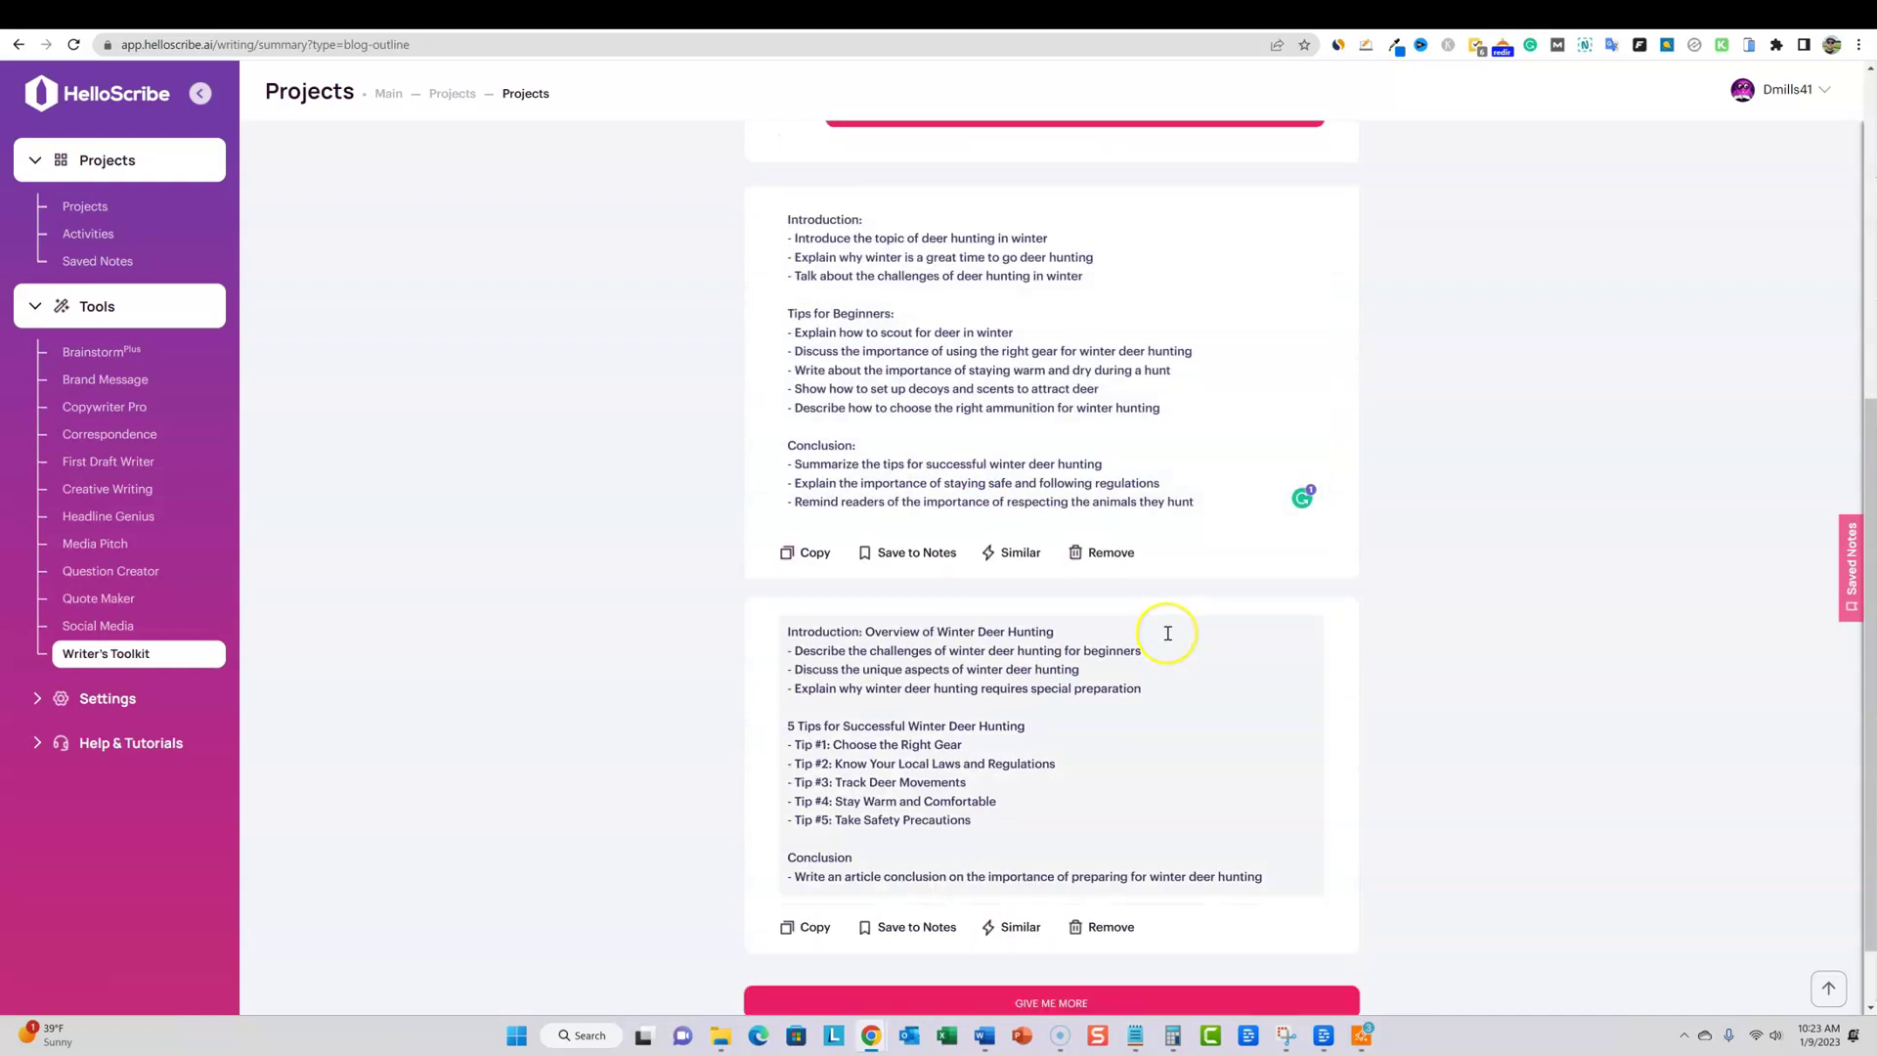
scroll(1164, 637, "up", 3)
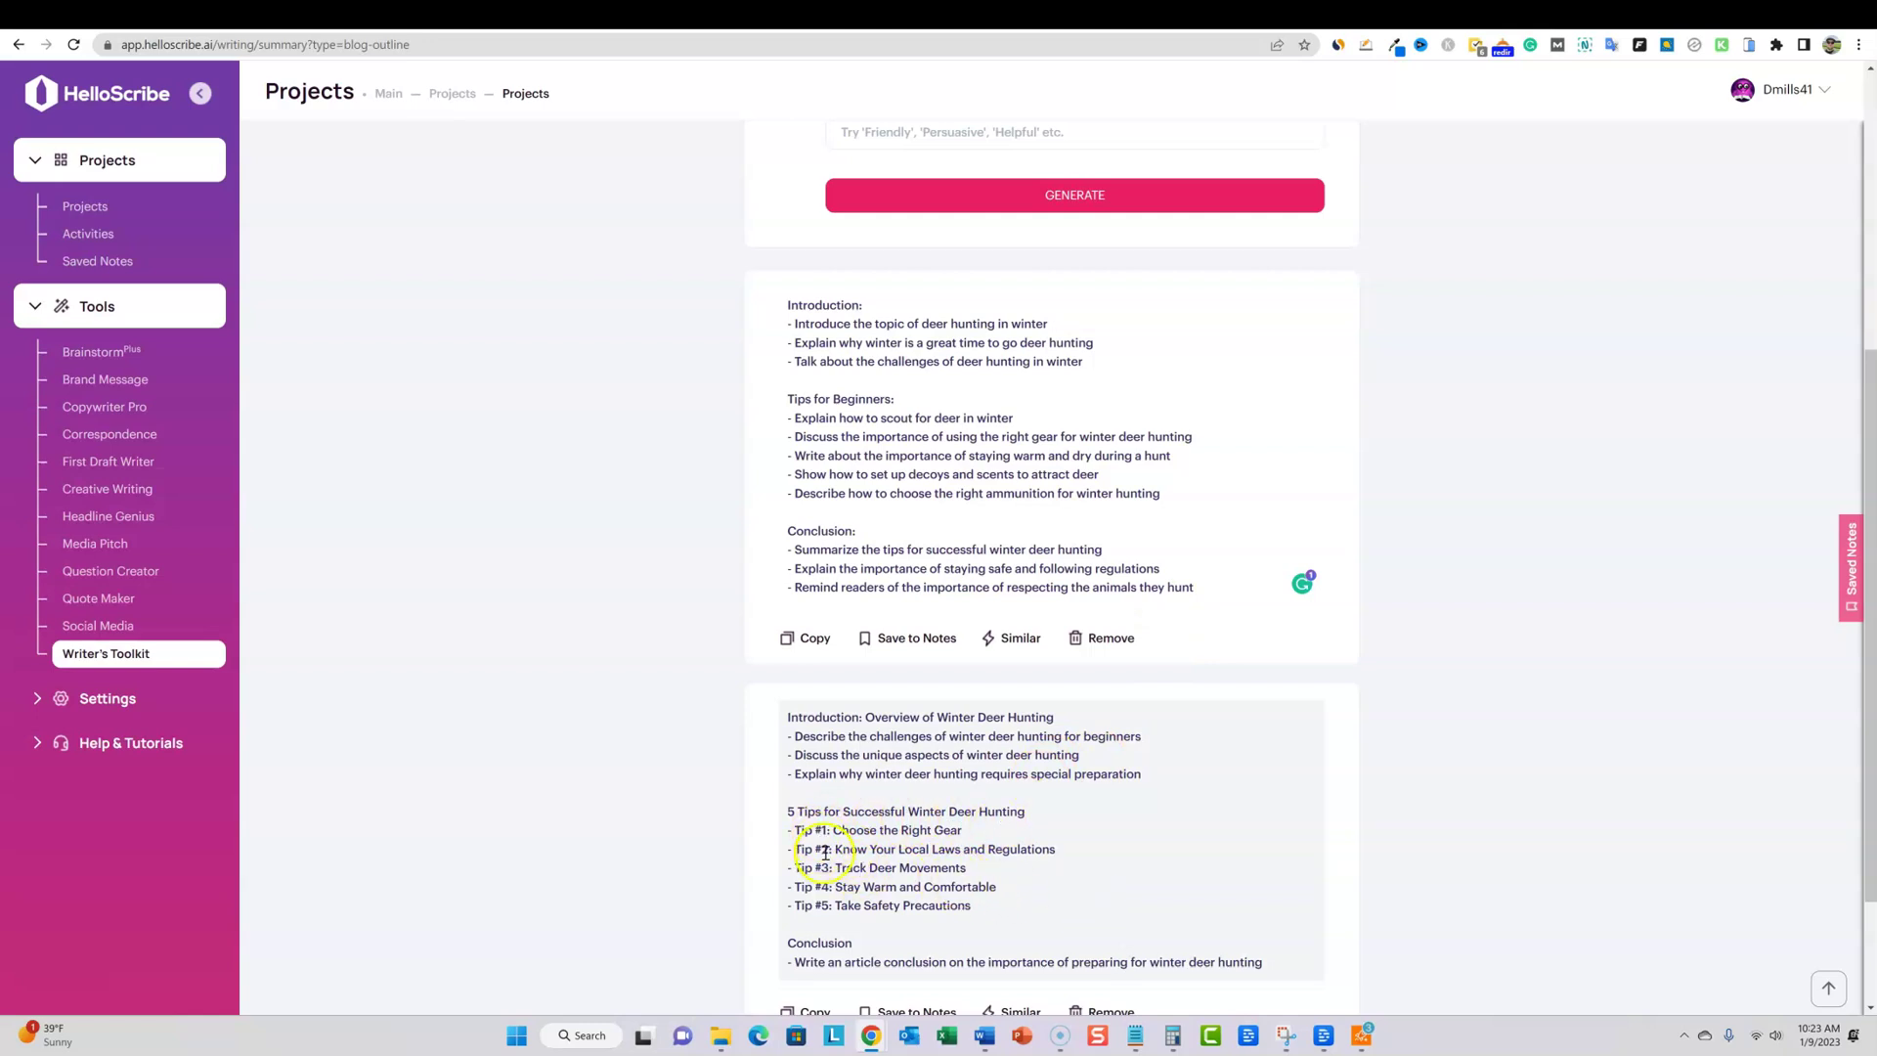
scroll(933, 872, "up", 2)
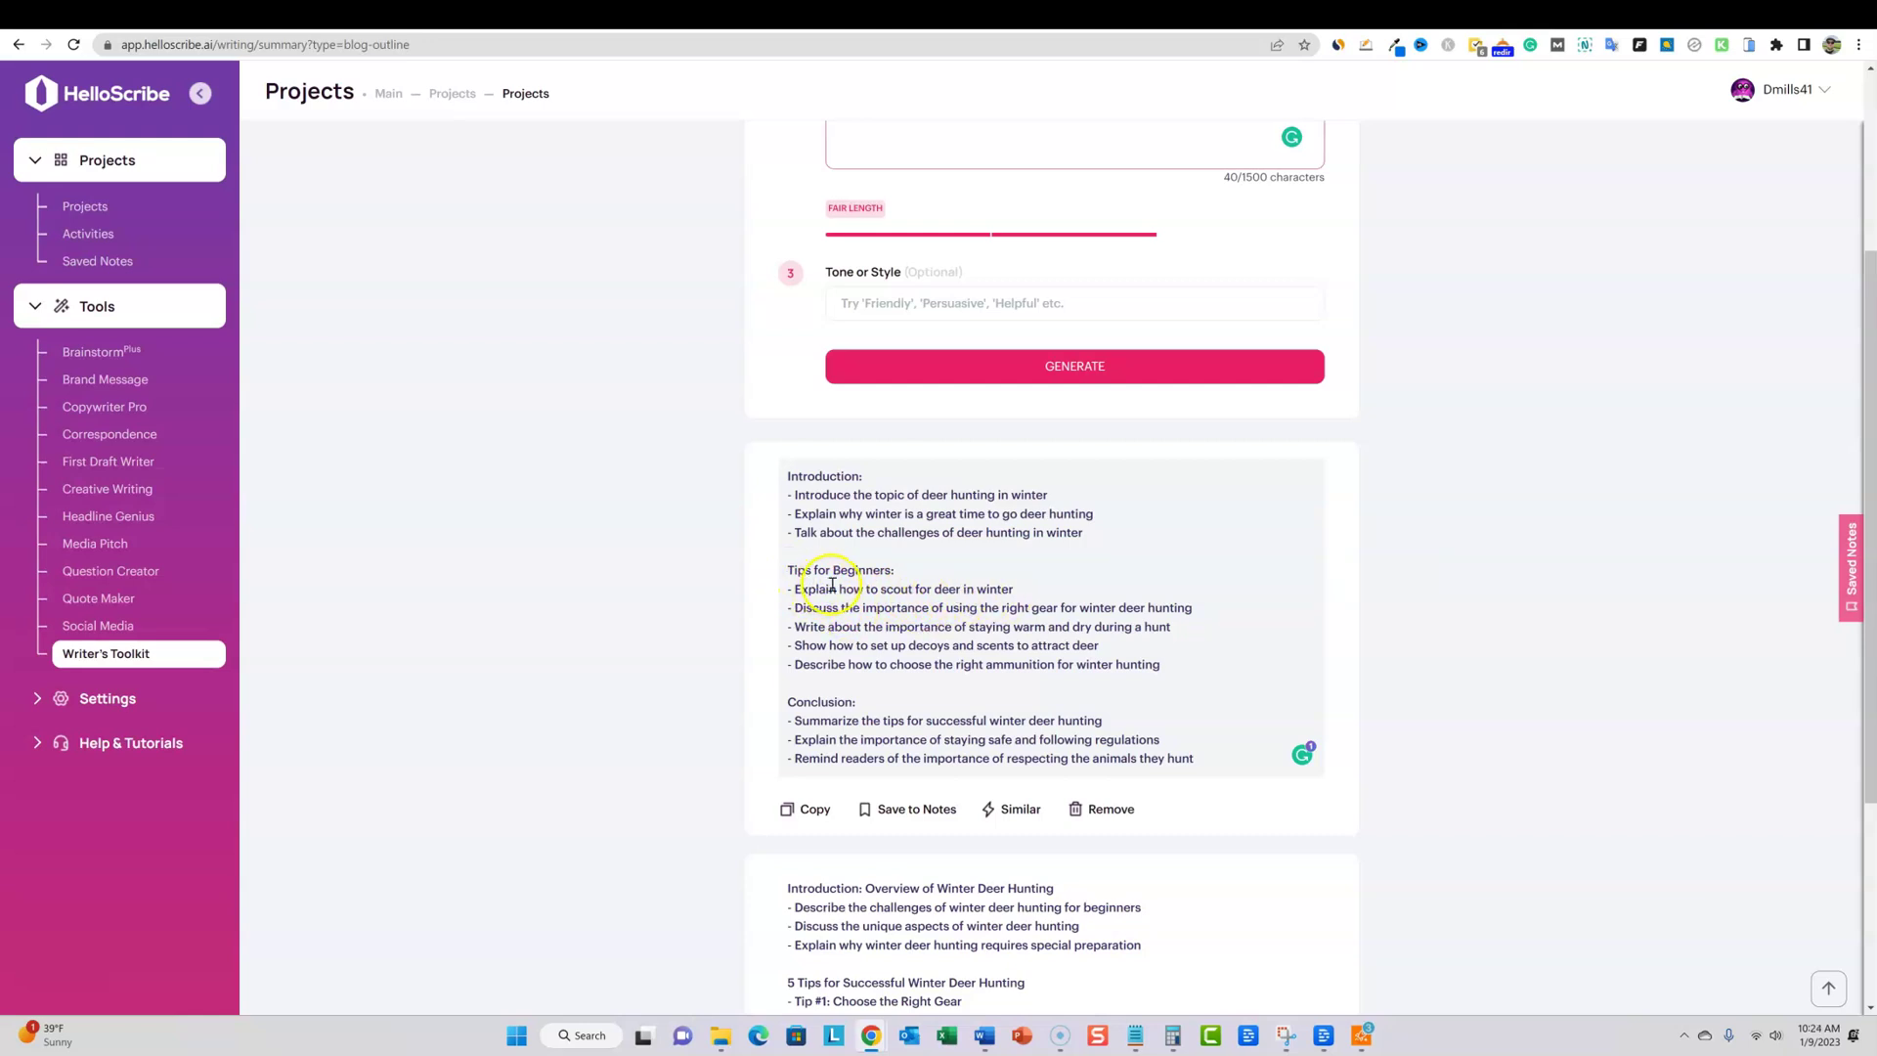
left_click(810, 627)
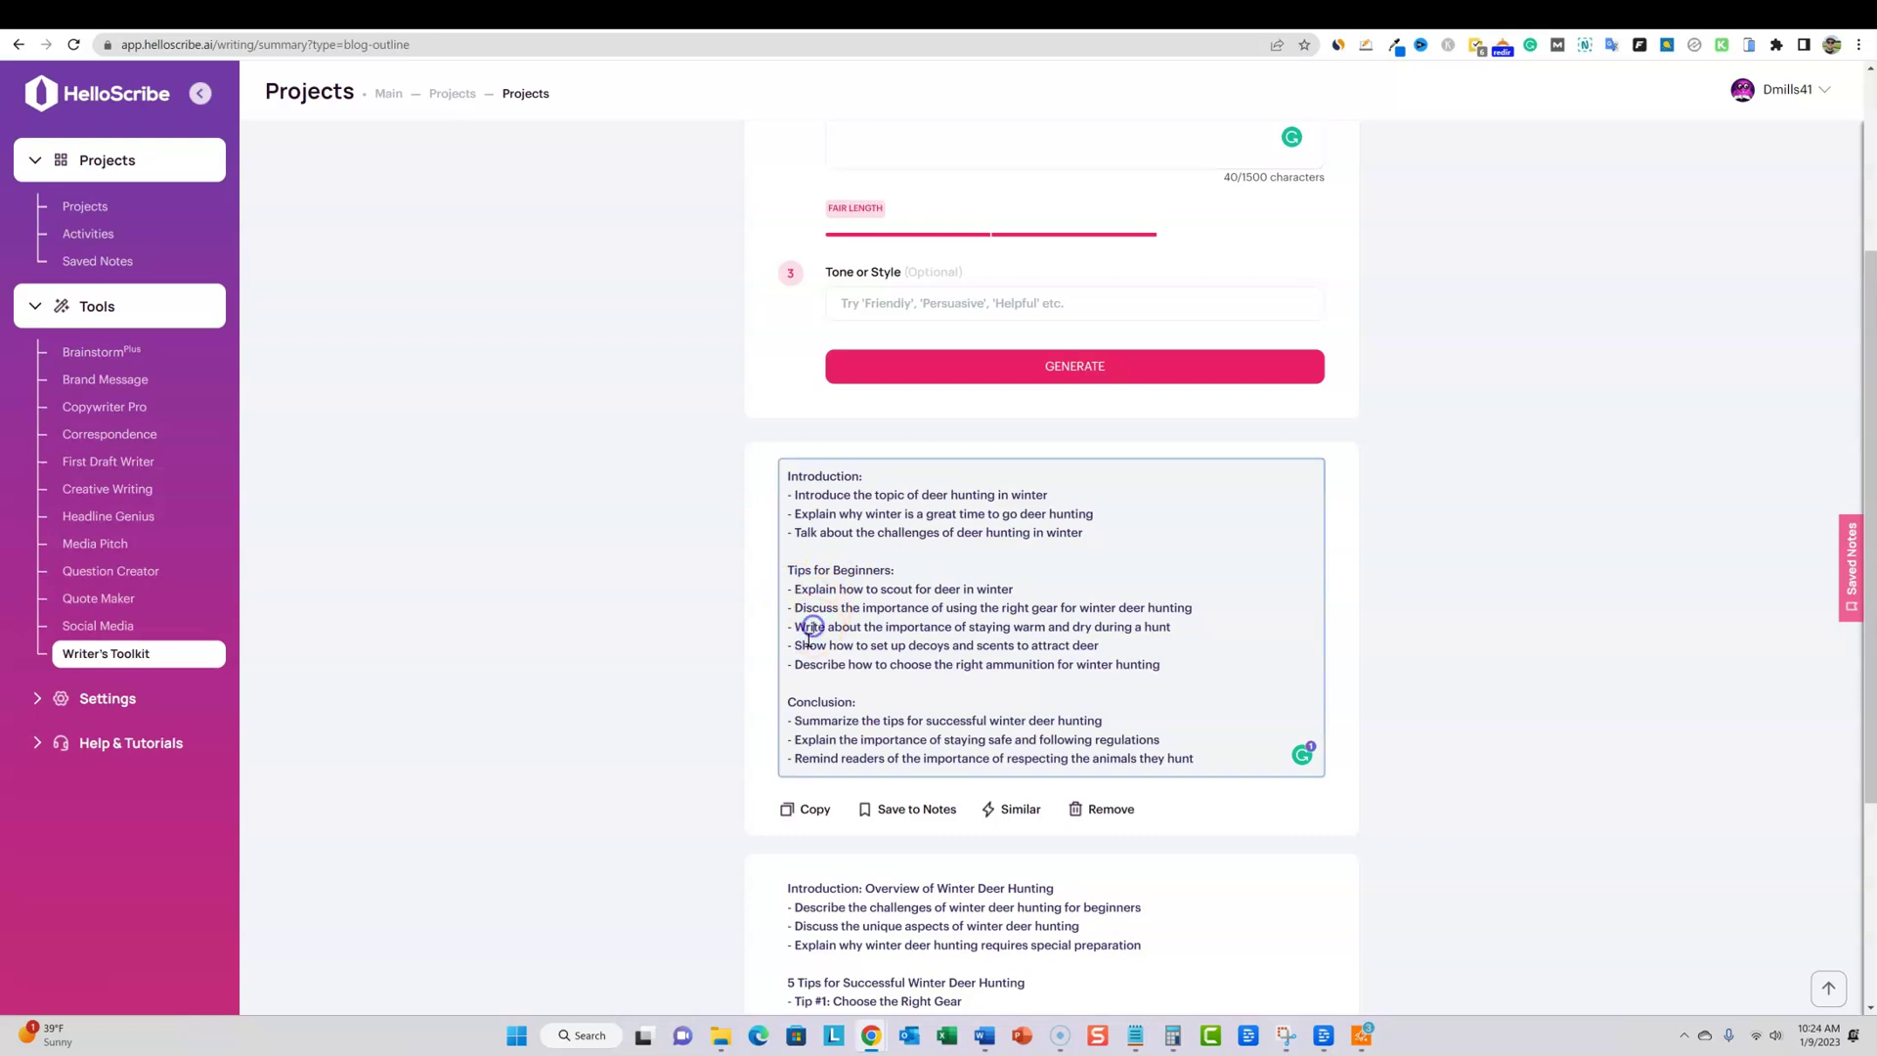
left_click(924, 665)
scroll(1036, 538, "up", 3)
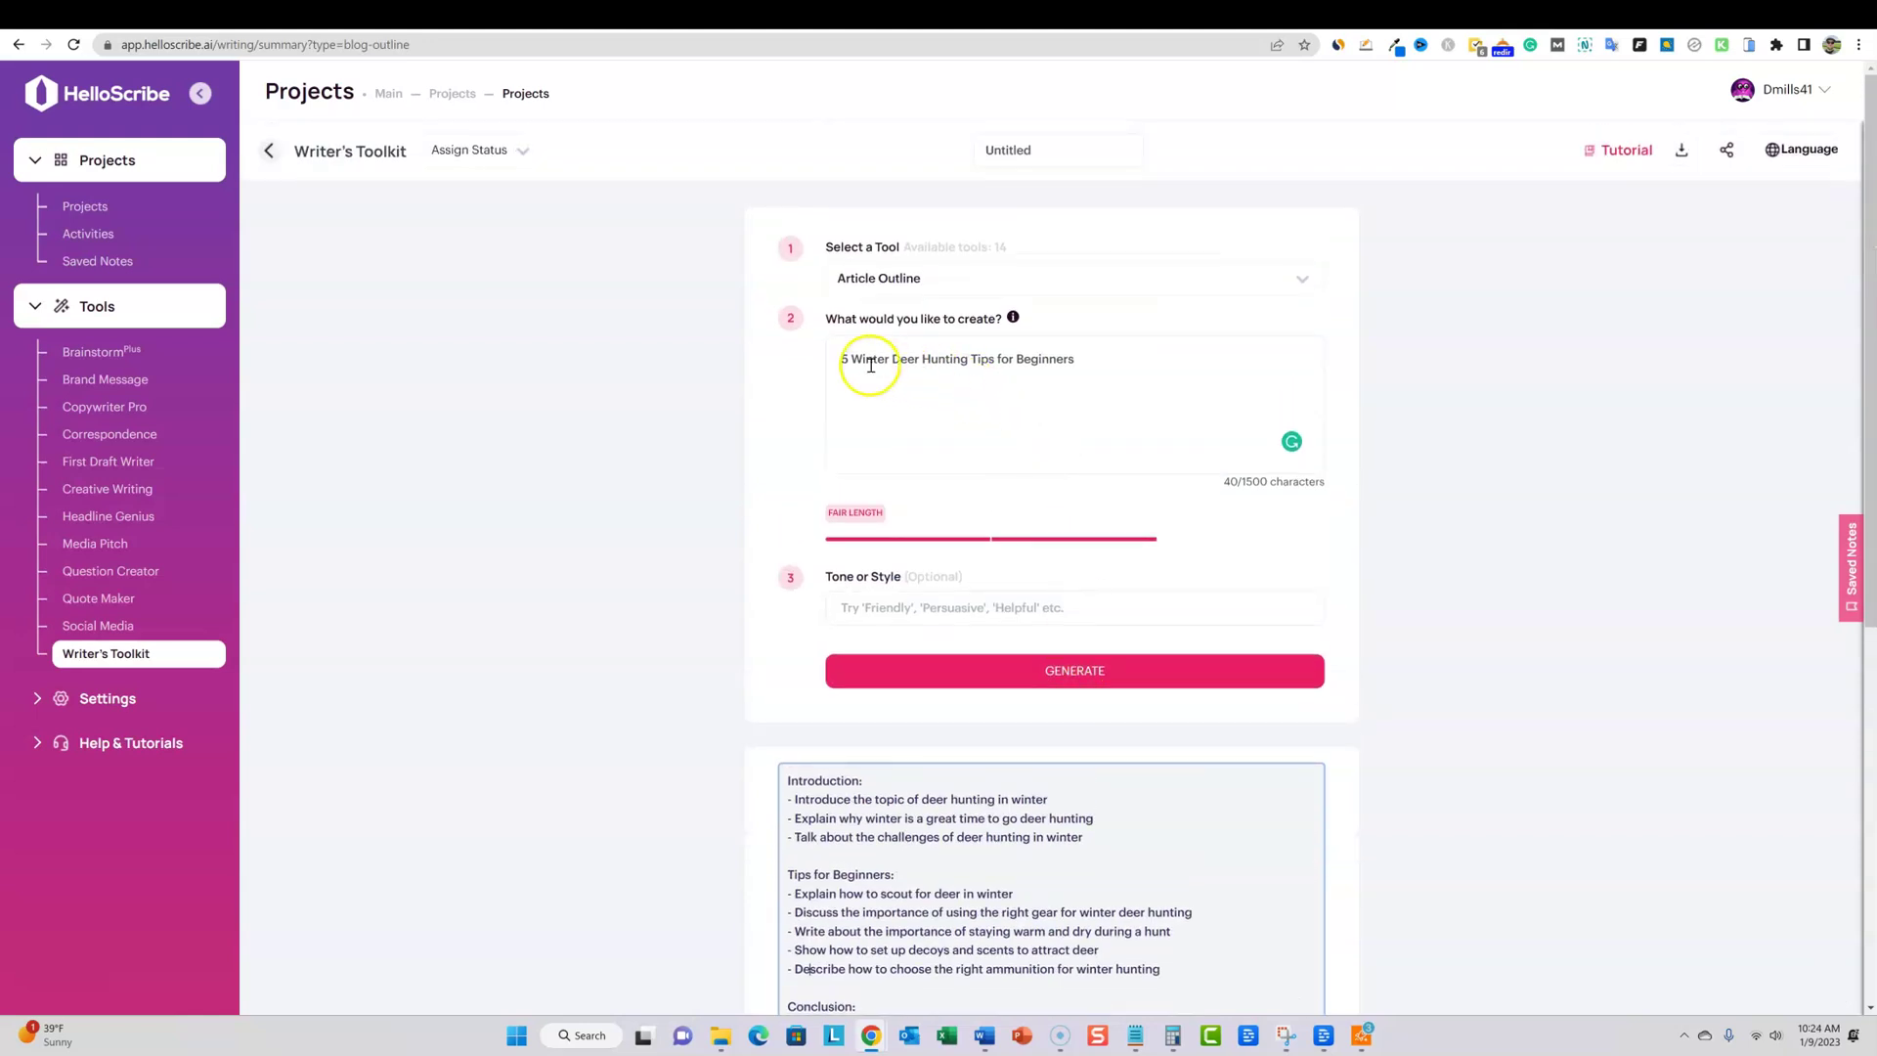
Save the second article outline, with its five numbered tips, to the notes and check it among the saved notes
scroll(1018, 427, "down", 6)
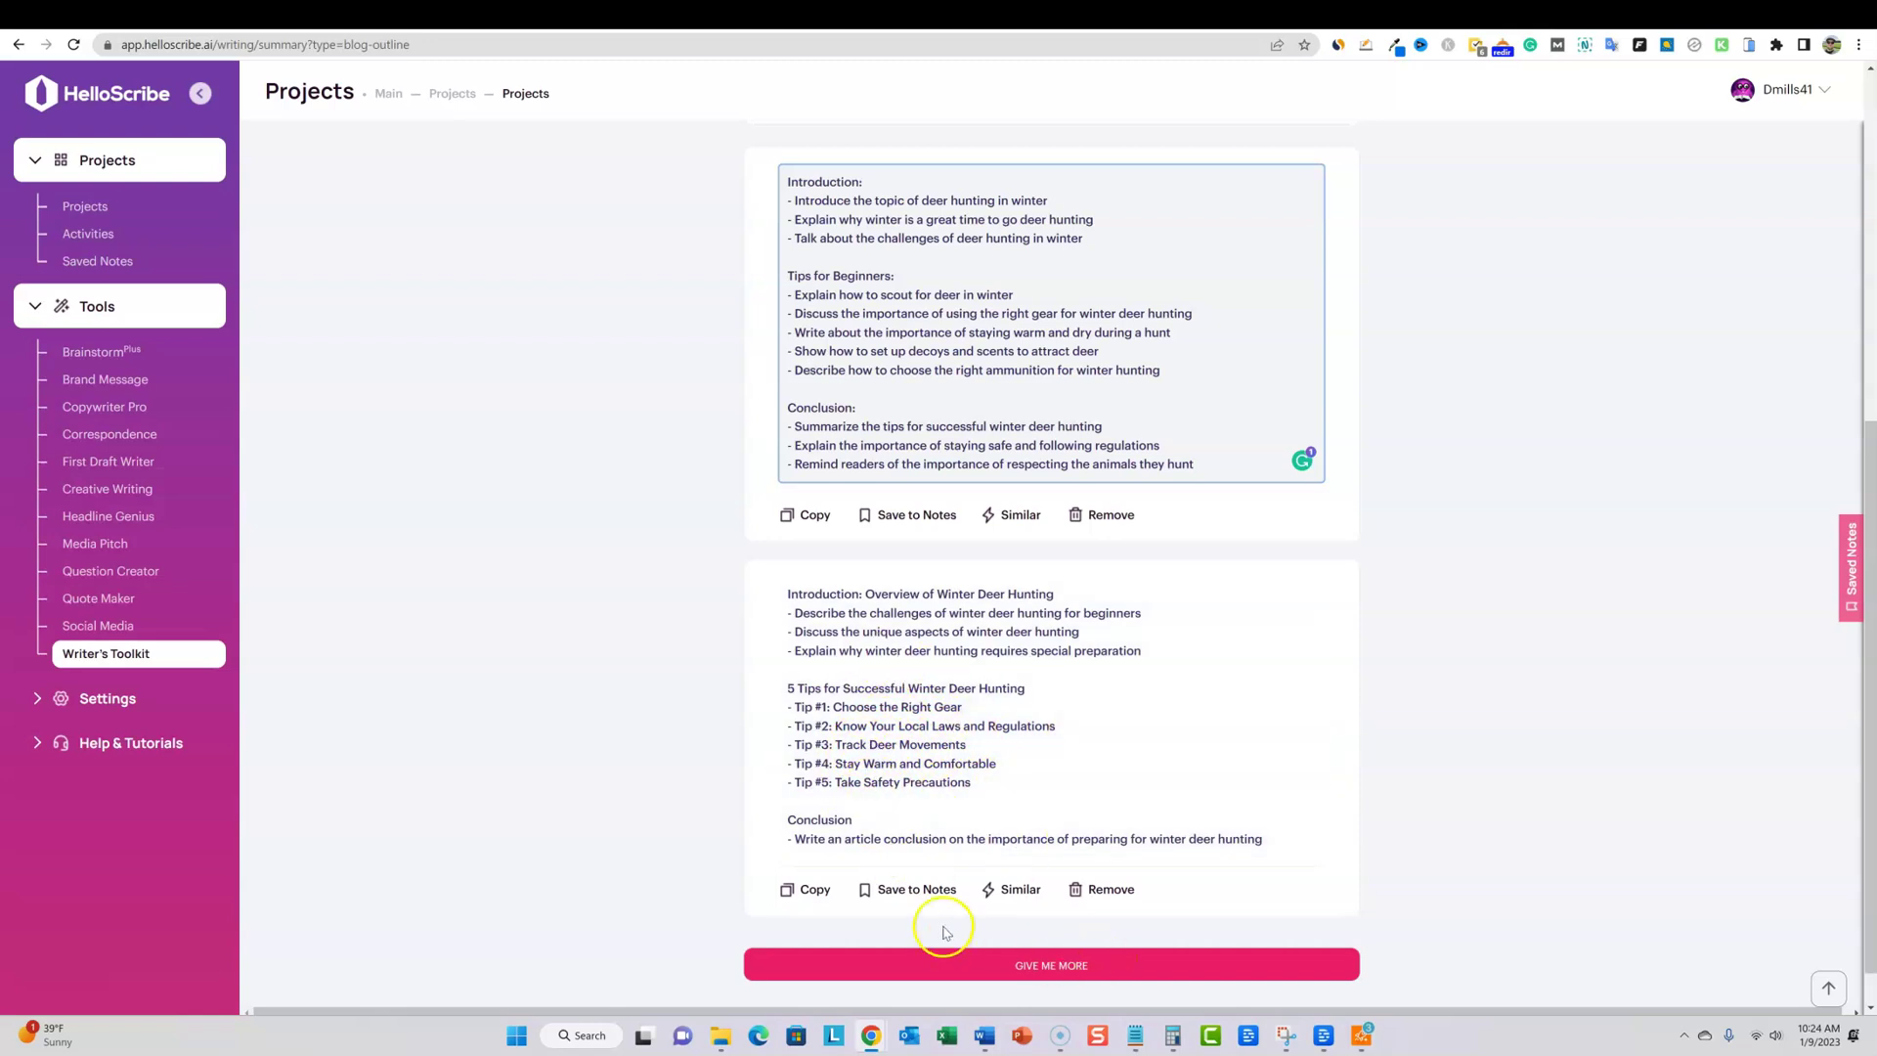
left_click(918, 891)
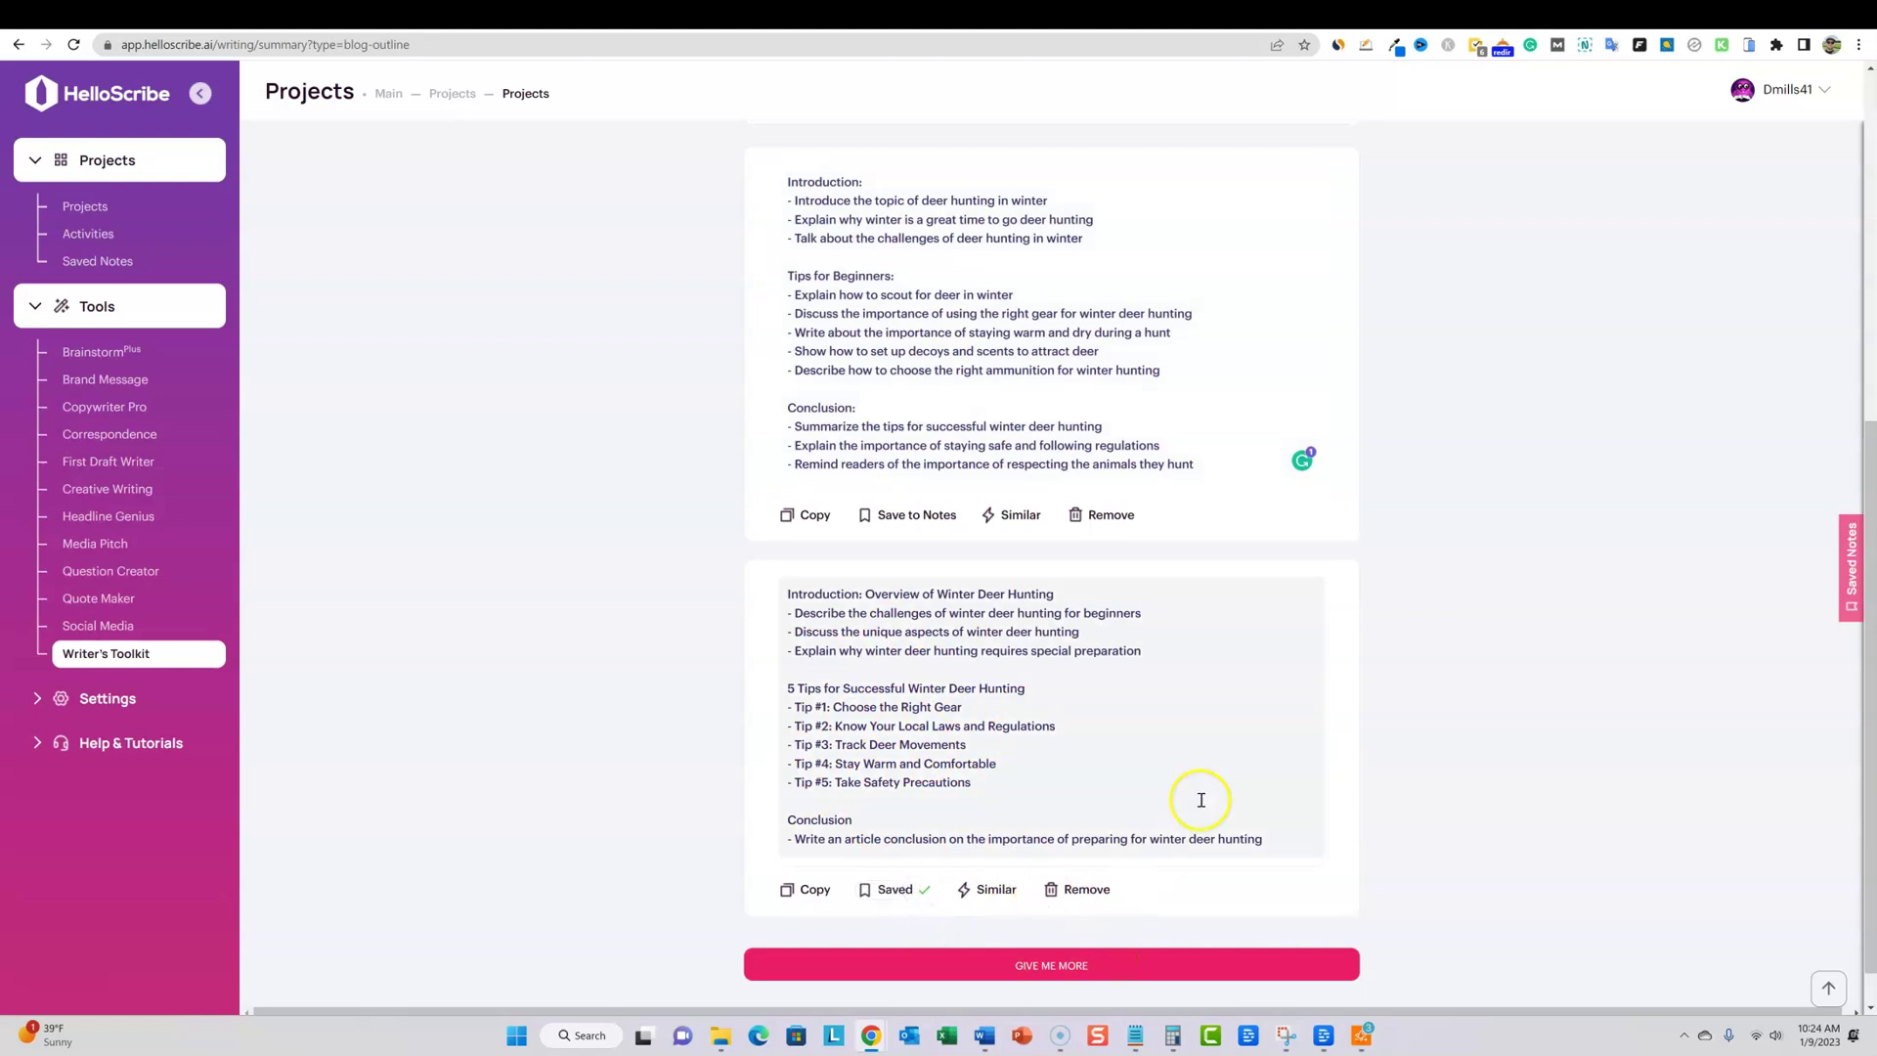
scroll(1204, 751, "up", 5)
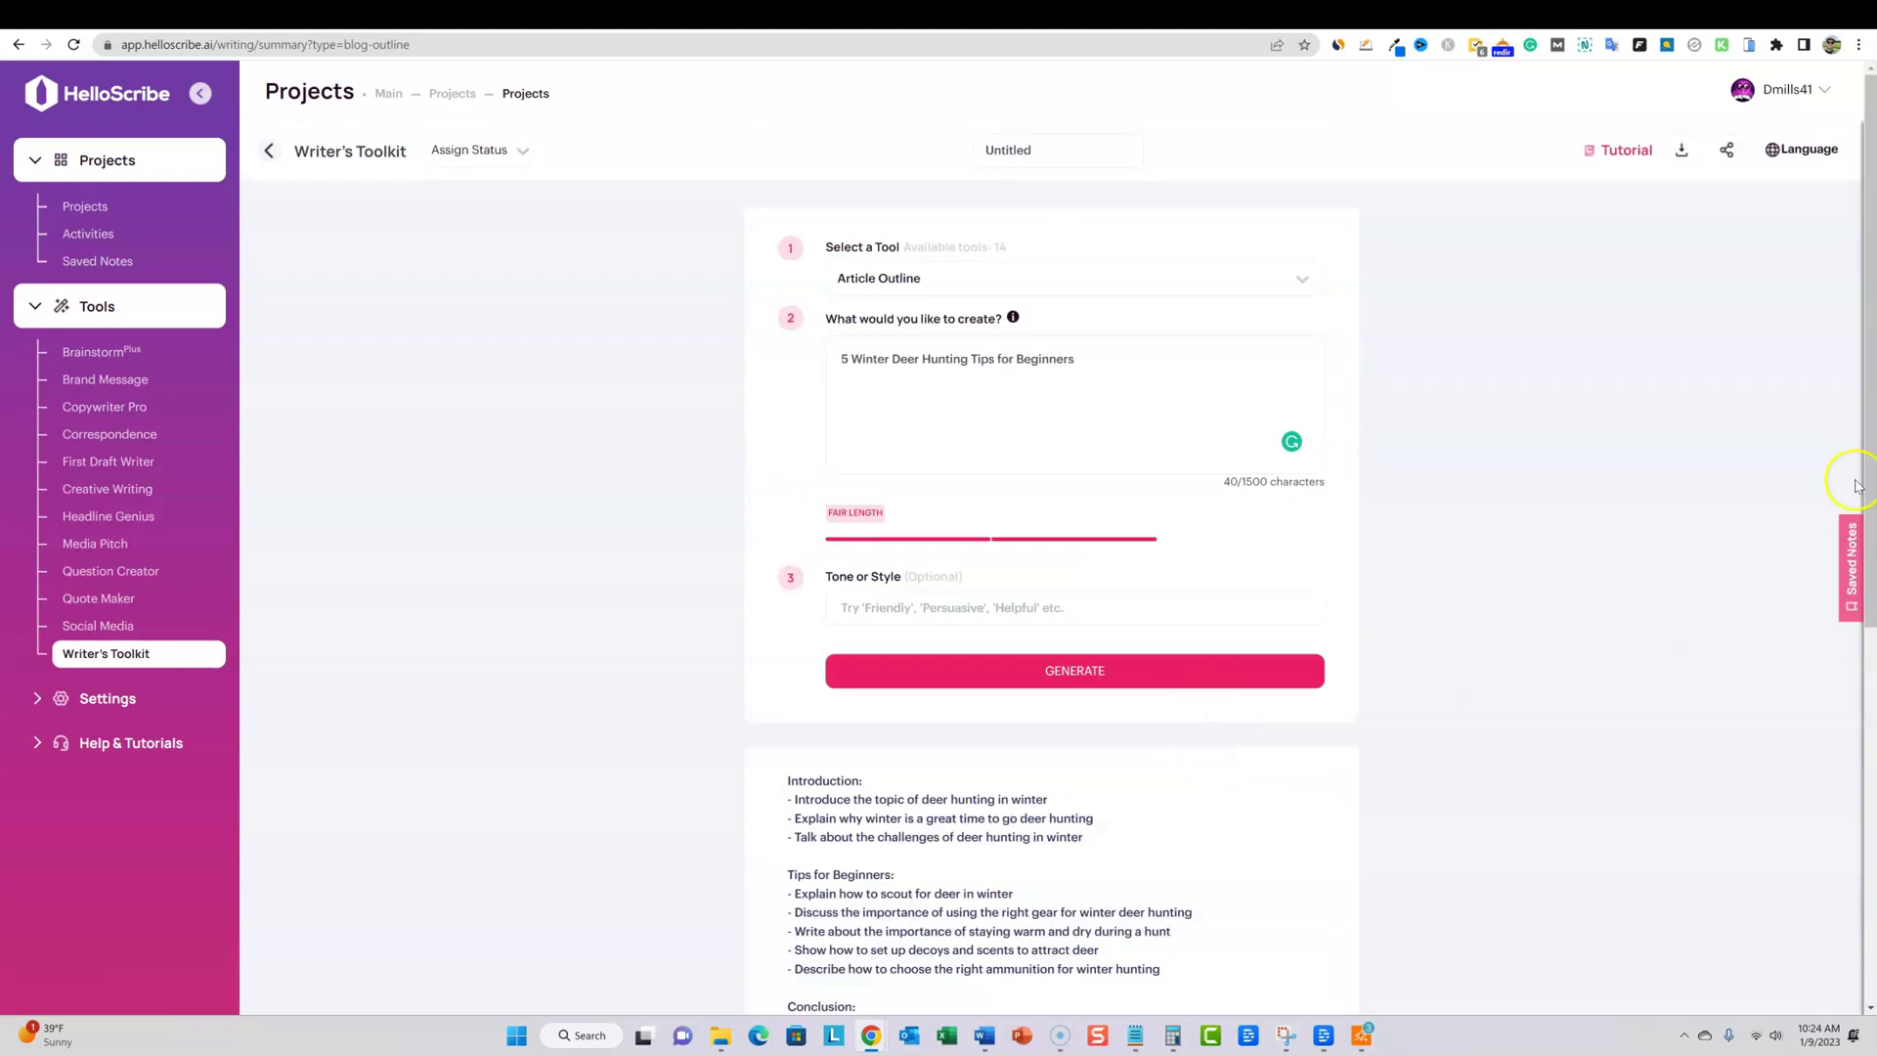
left_click(1850, 553)
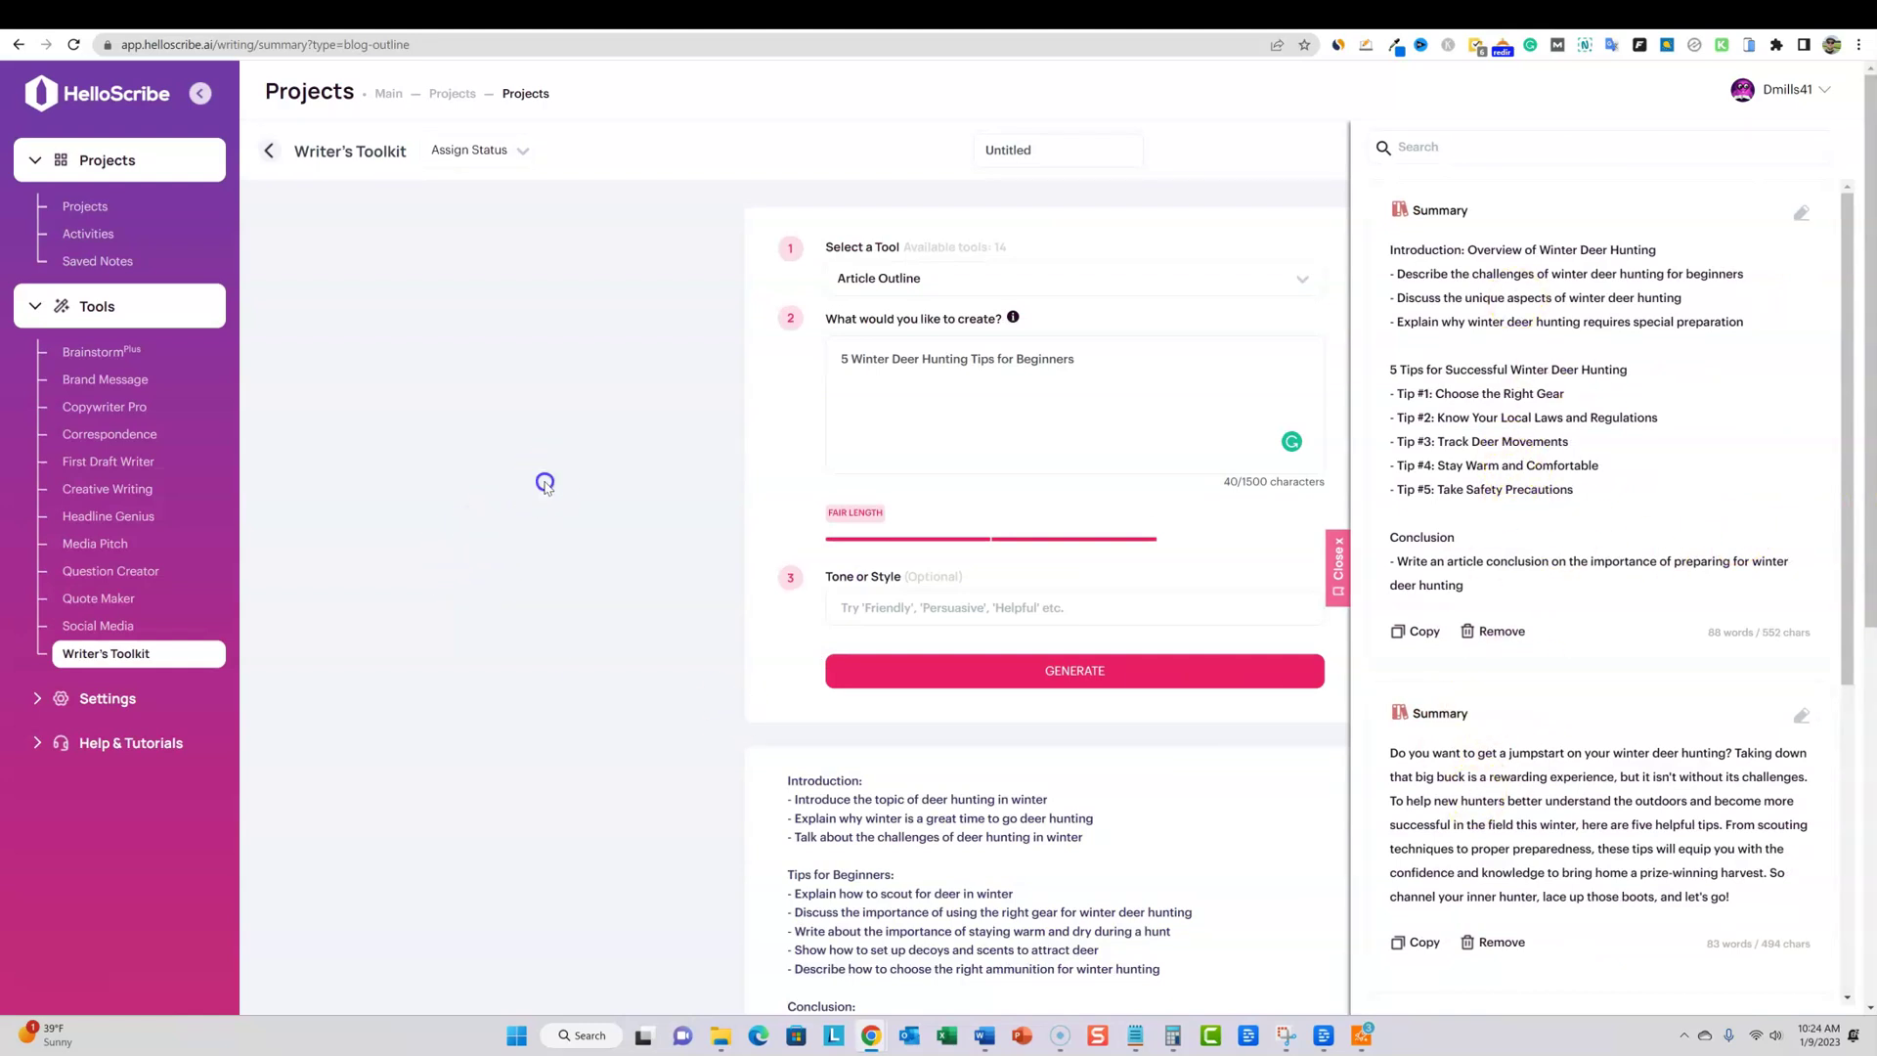
left_click(545, 478)
Generate essay outlines for the same winter deer hunting title with the Essay Outline tool and read through the results
left_click(1210, 282)
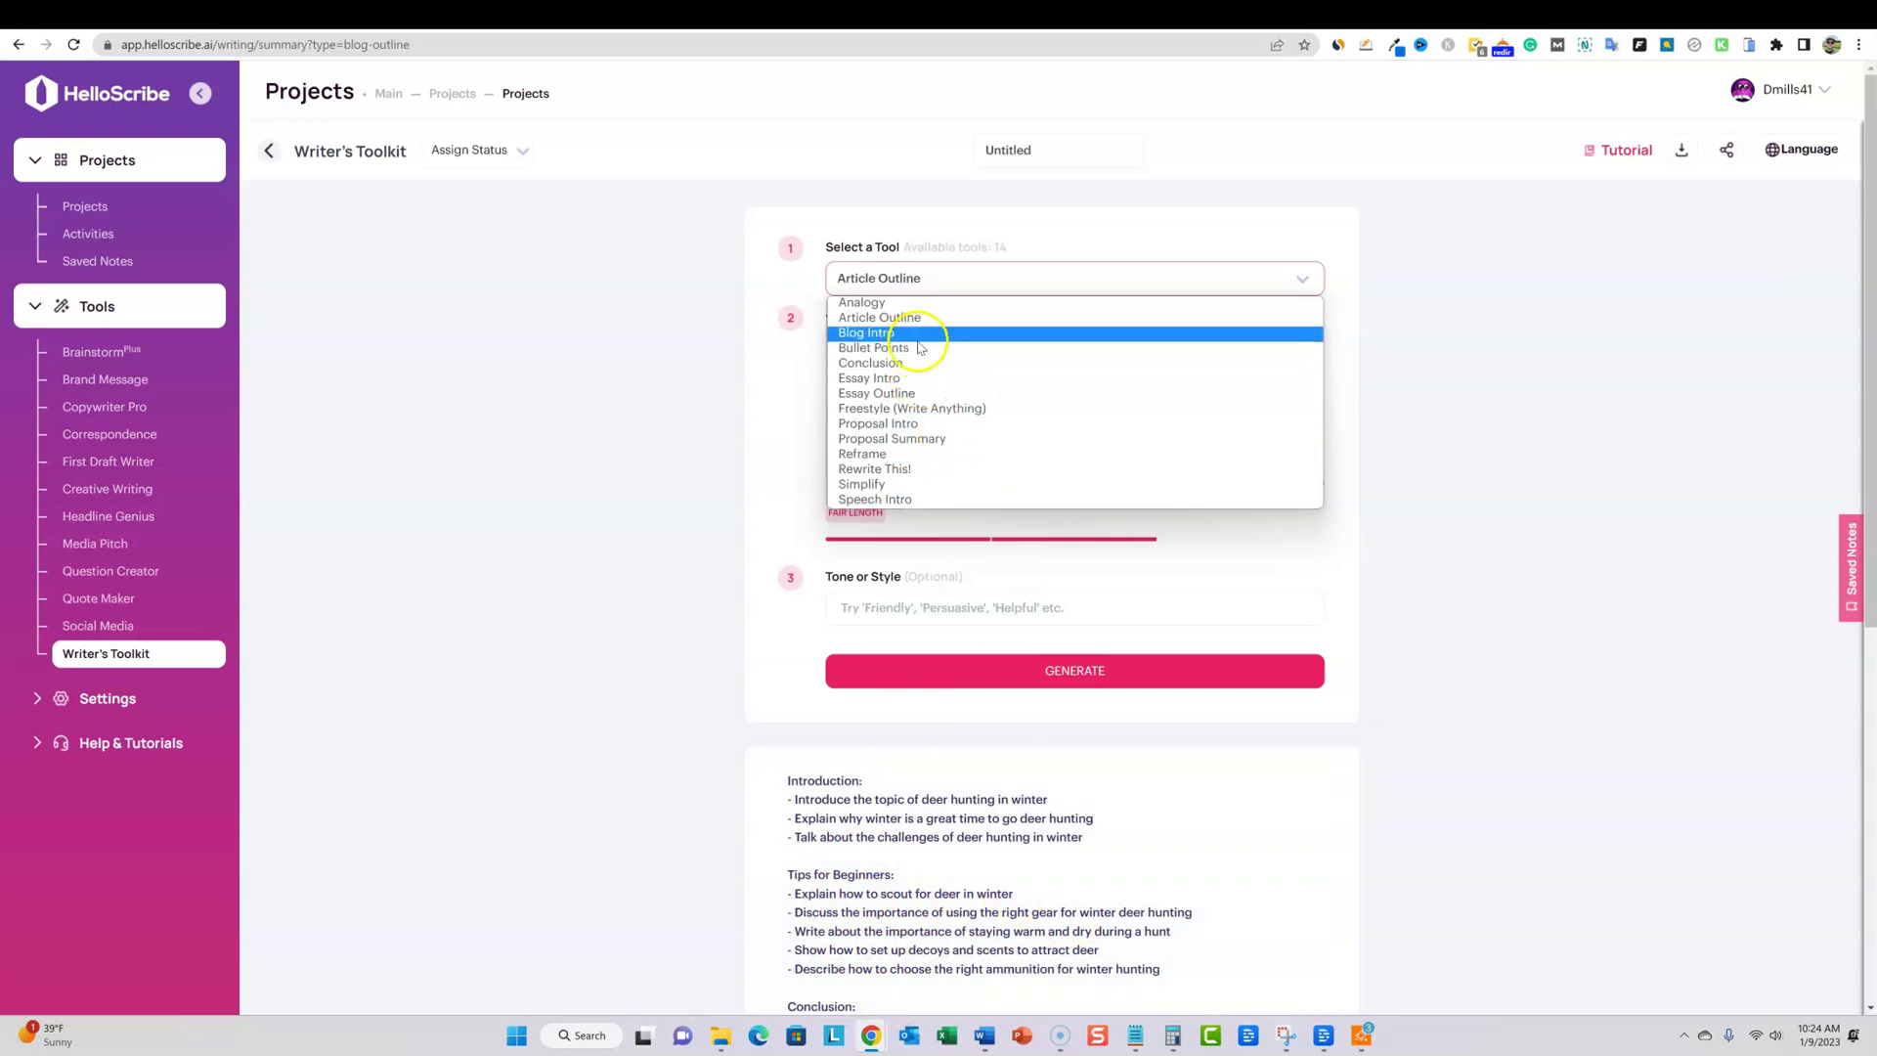
left_click(919, 383)
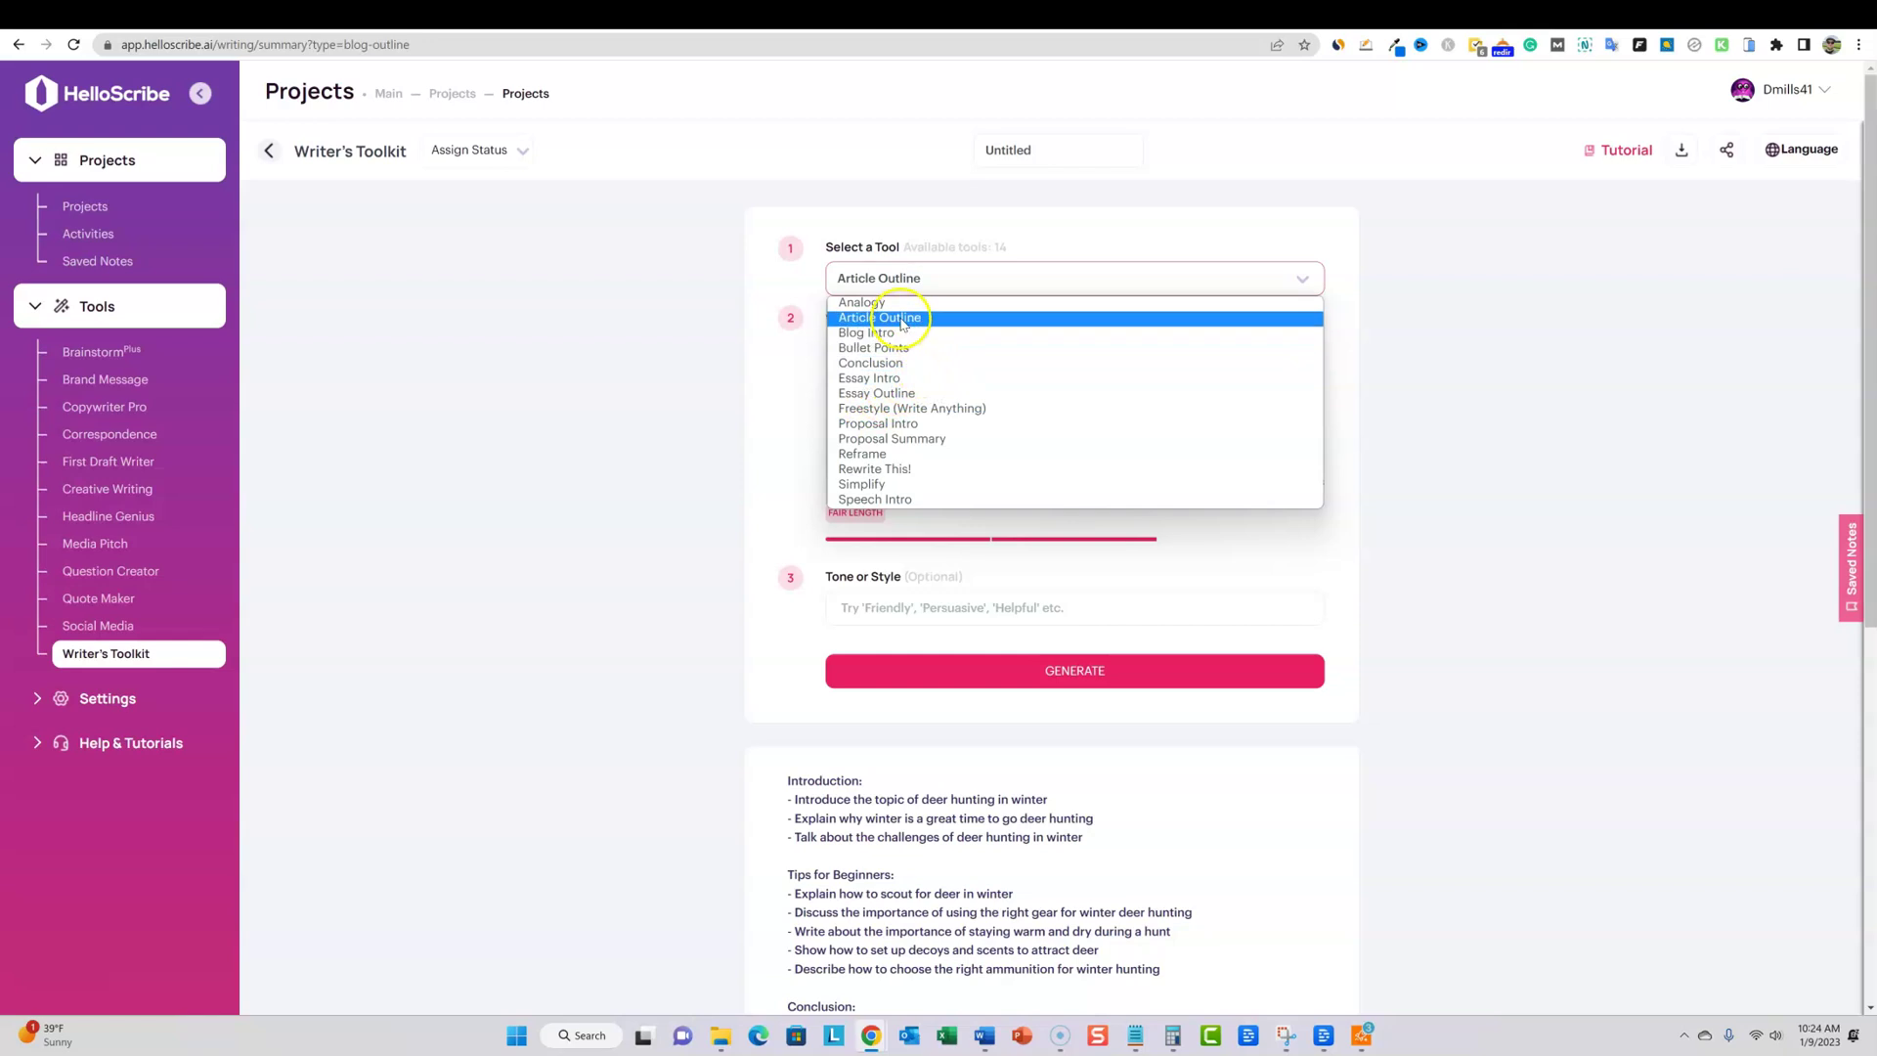
left_click(914, 392)
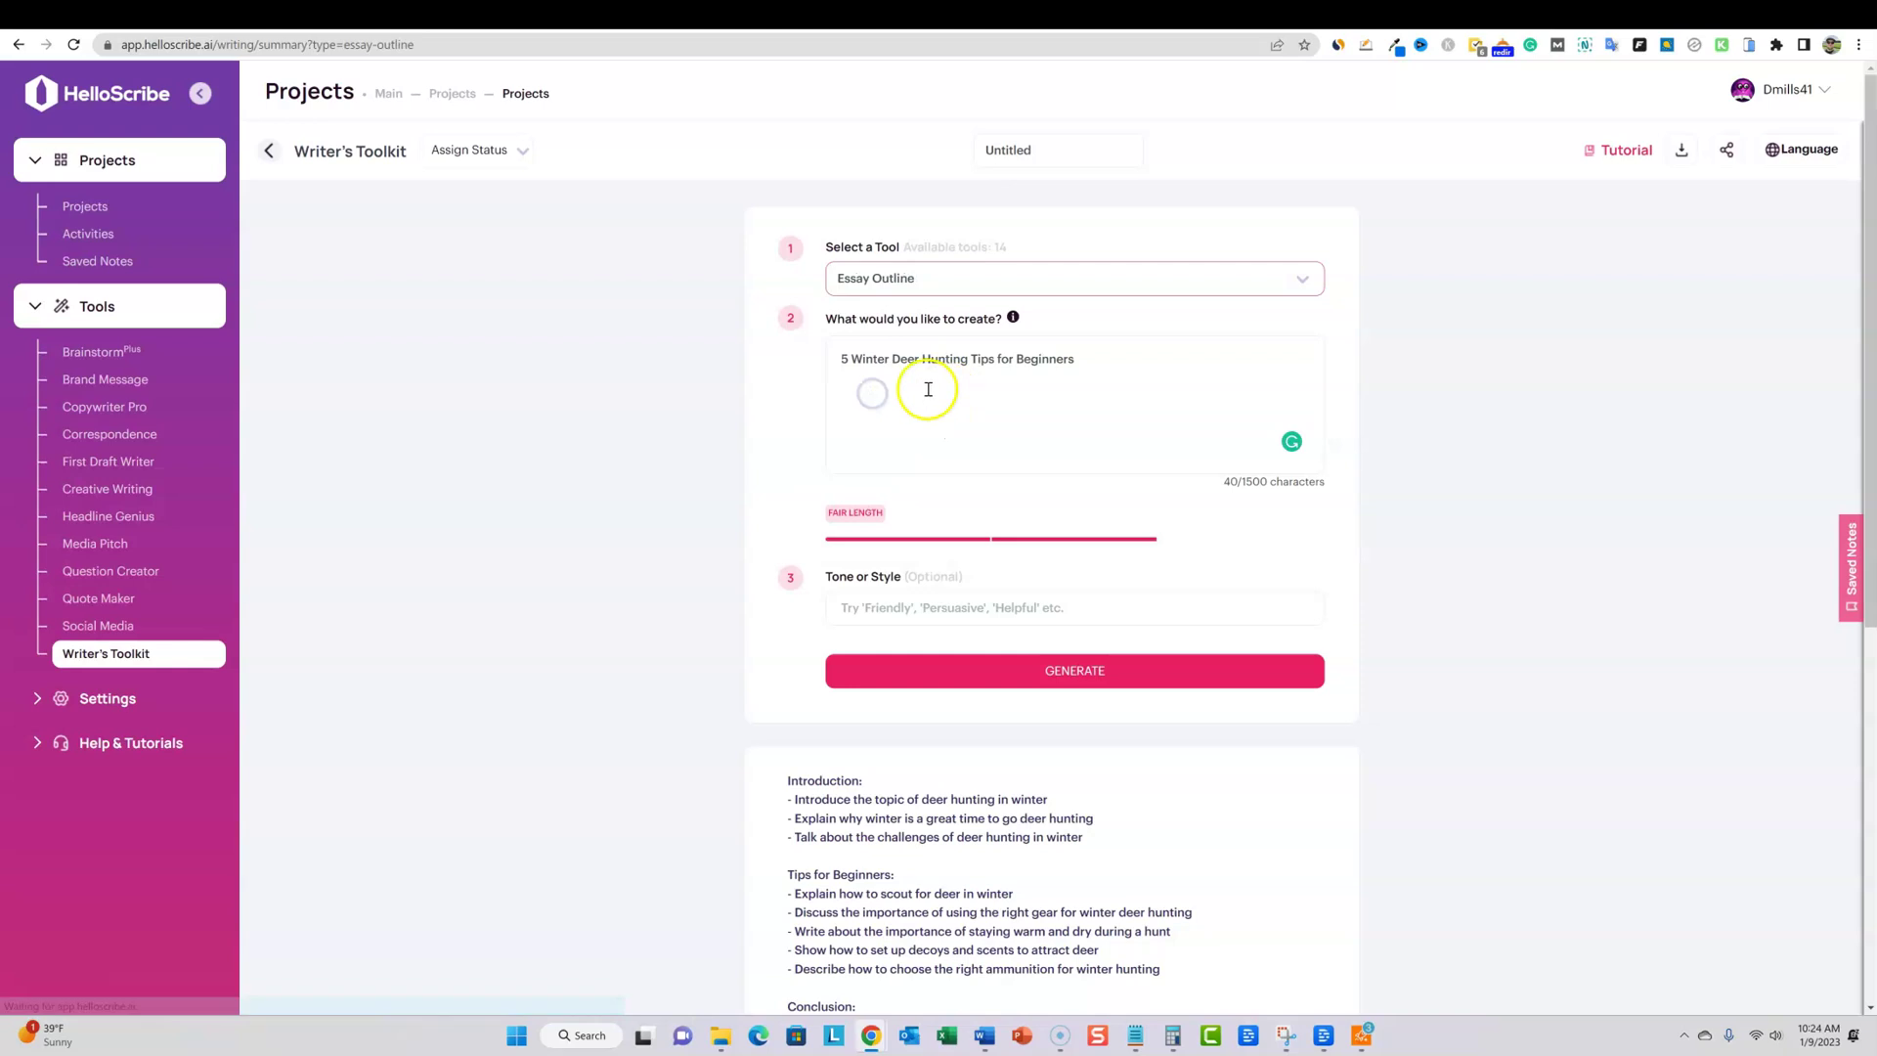
left_click(1061, 673)
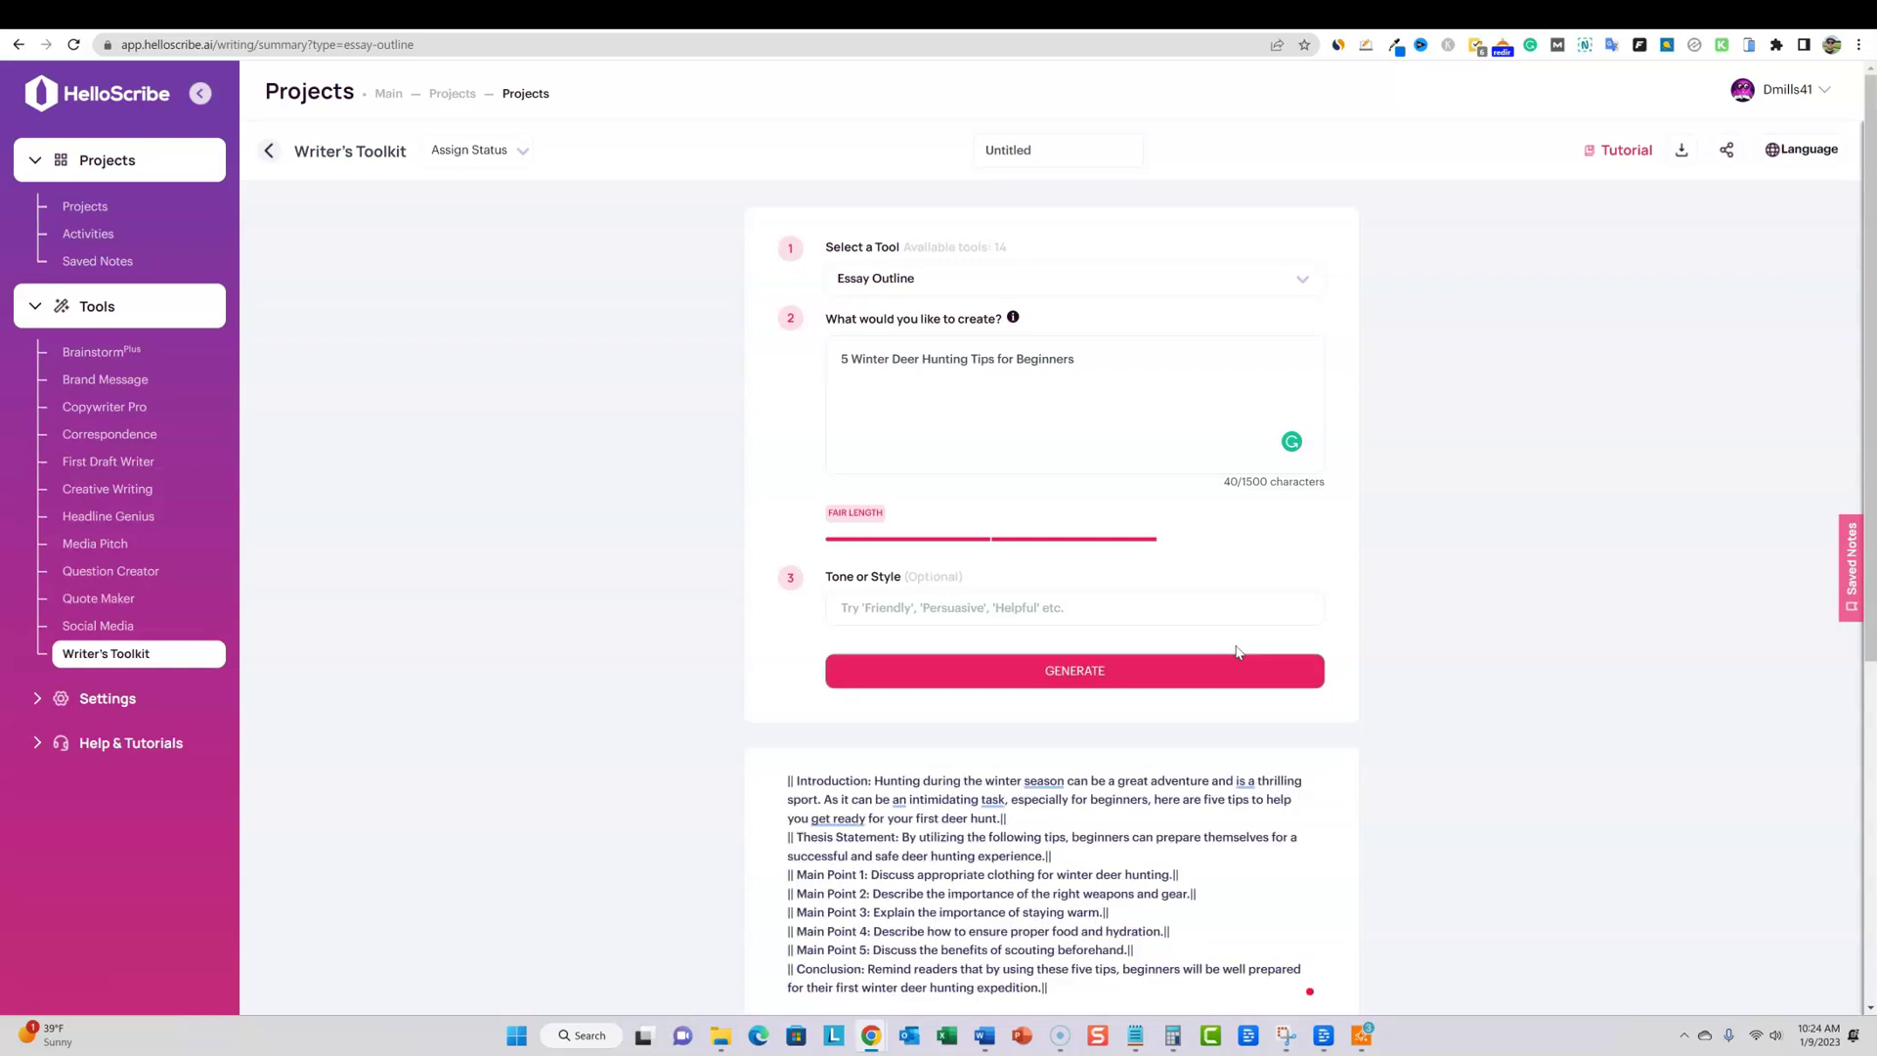
scroll(1124, 635, "down", 2)
left_click(1017, 599)
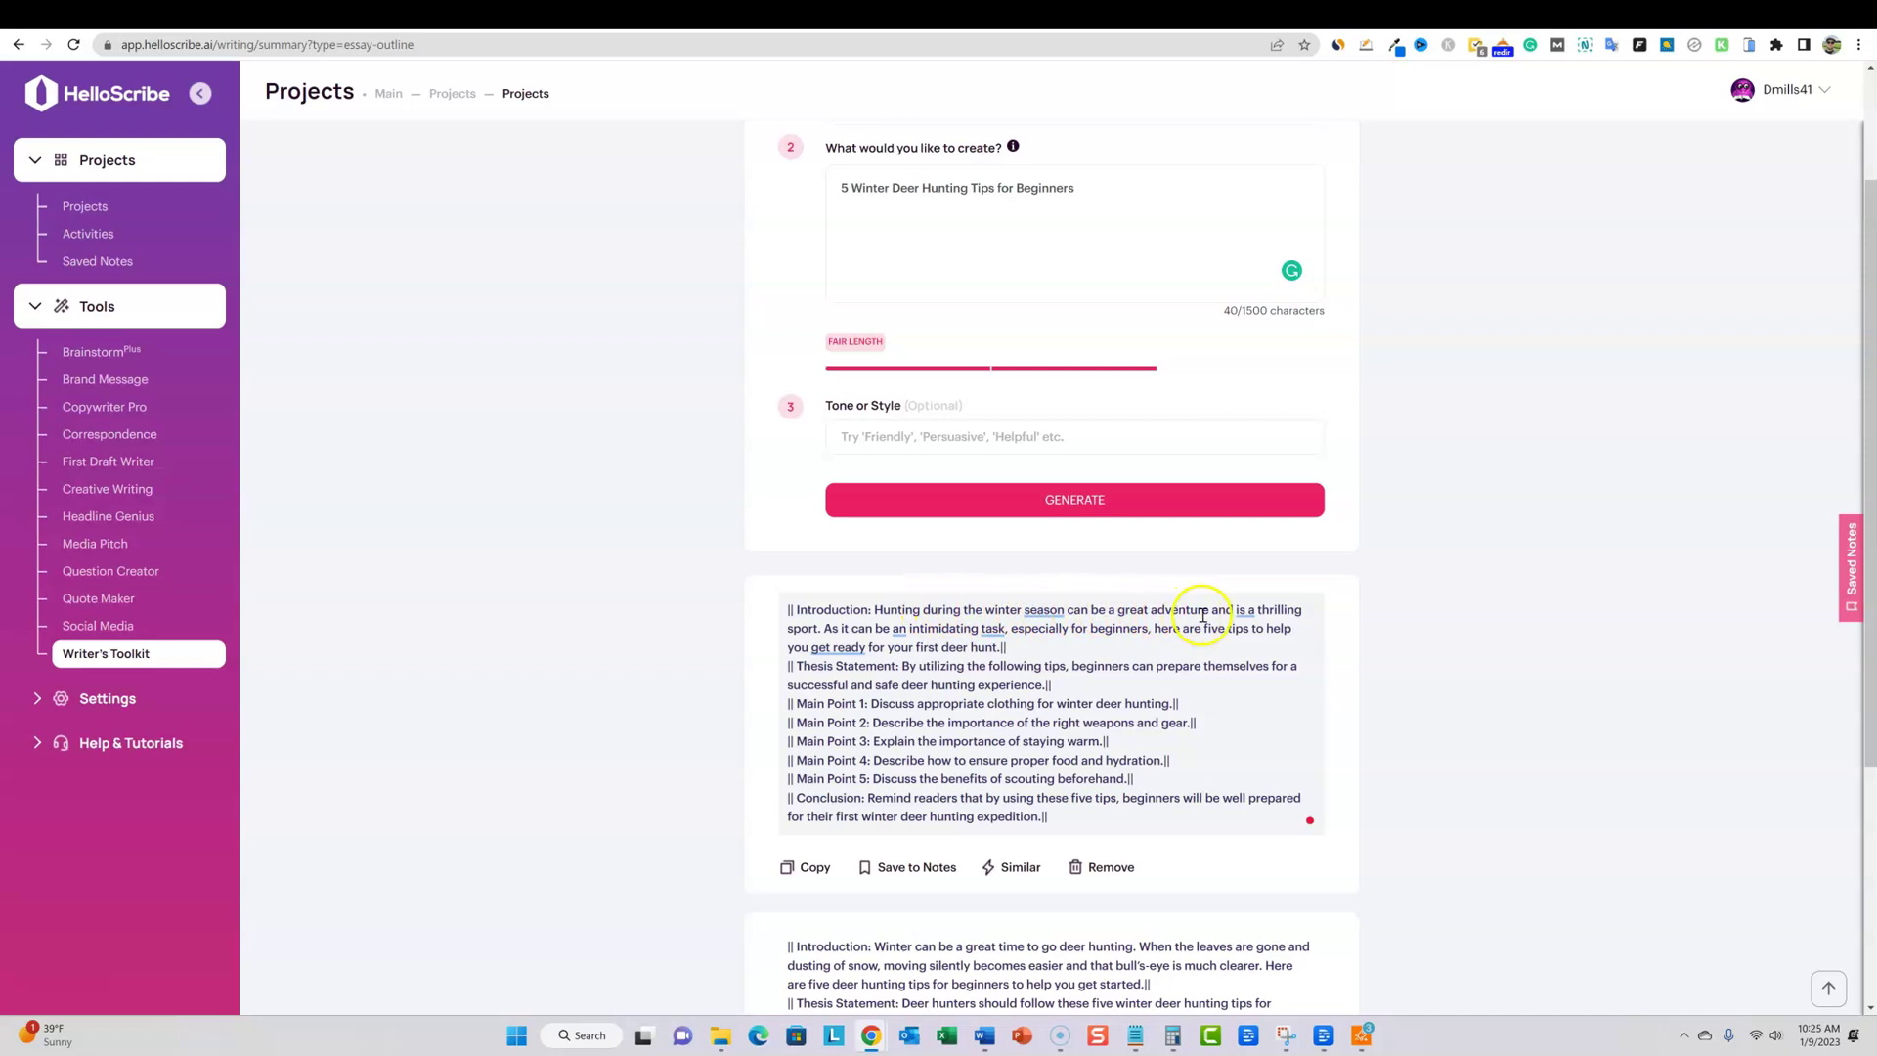
mouse_move(1258, 612)
scroll(897, 678, "down", 1)
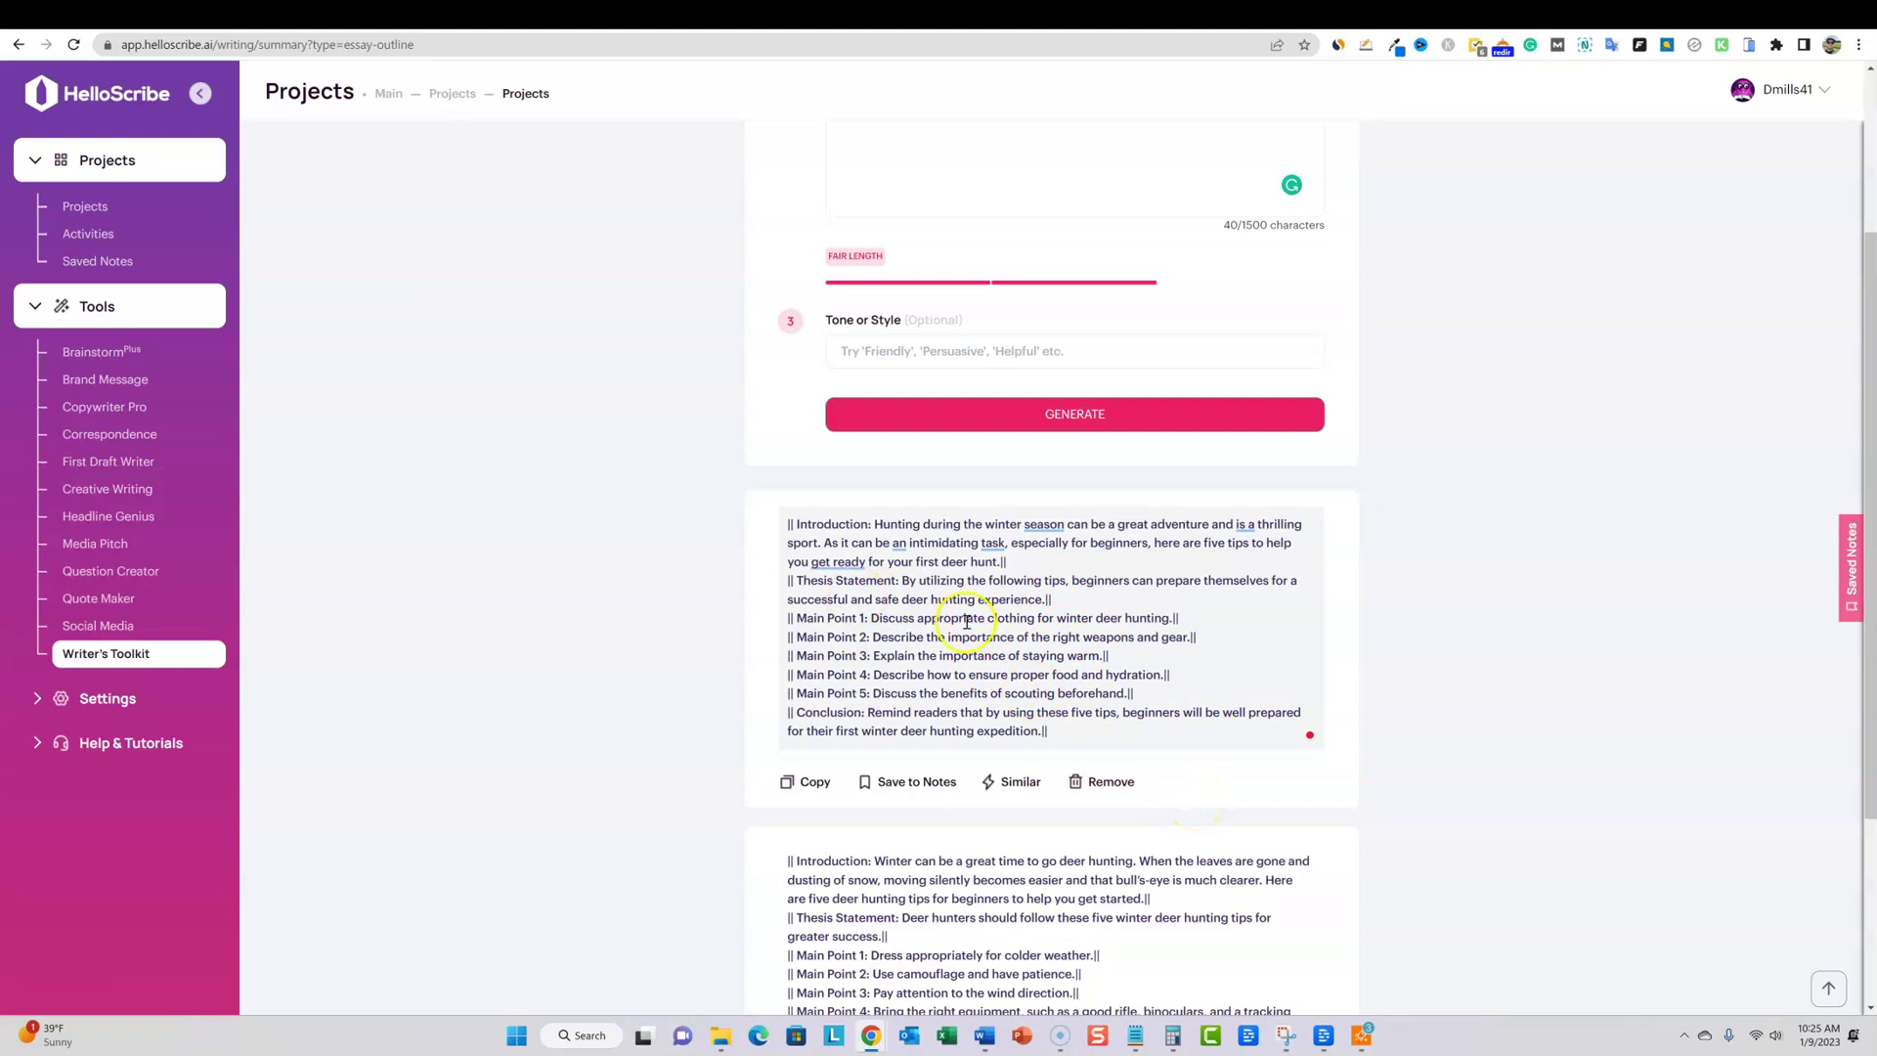
scroll(1007, 630, "down", 3)
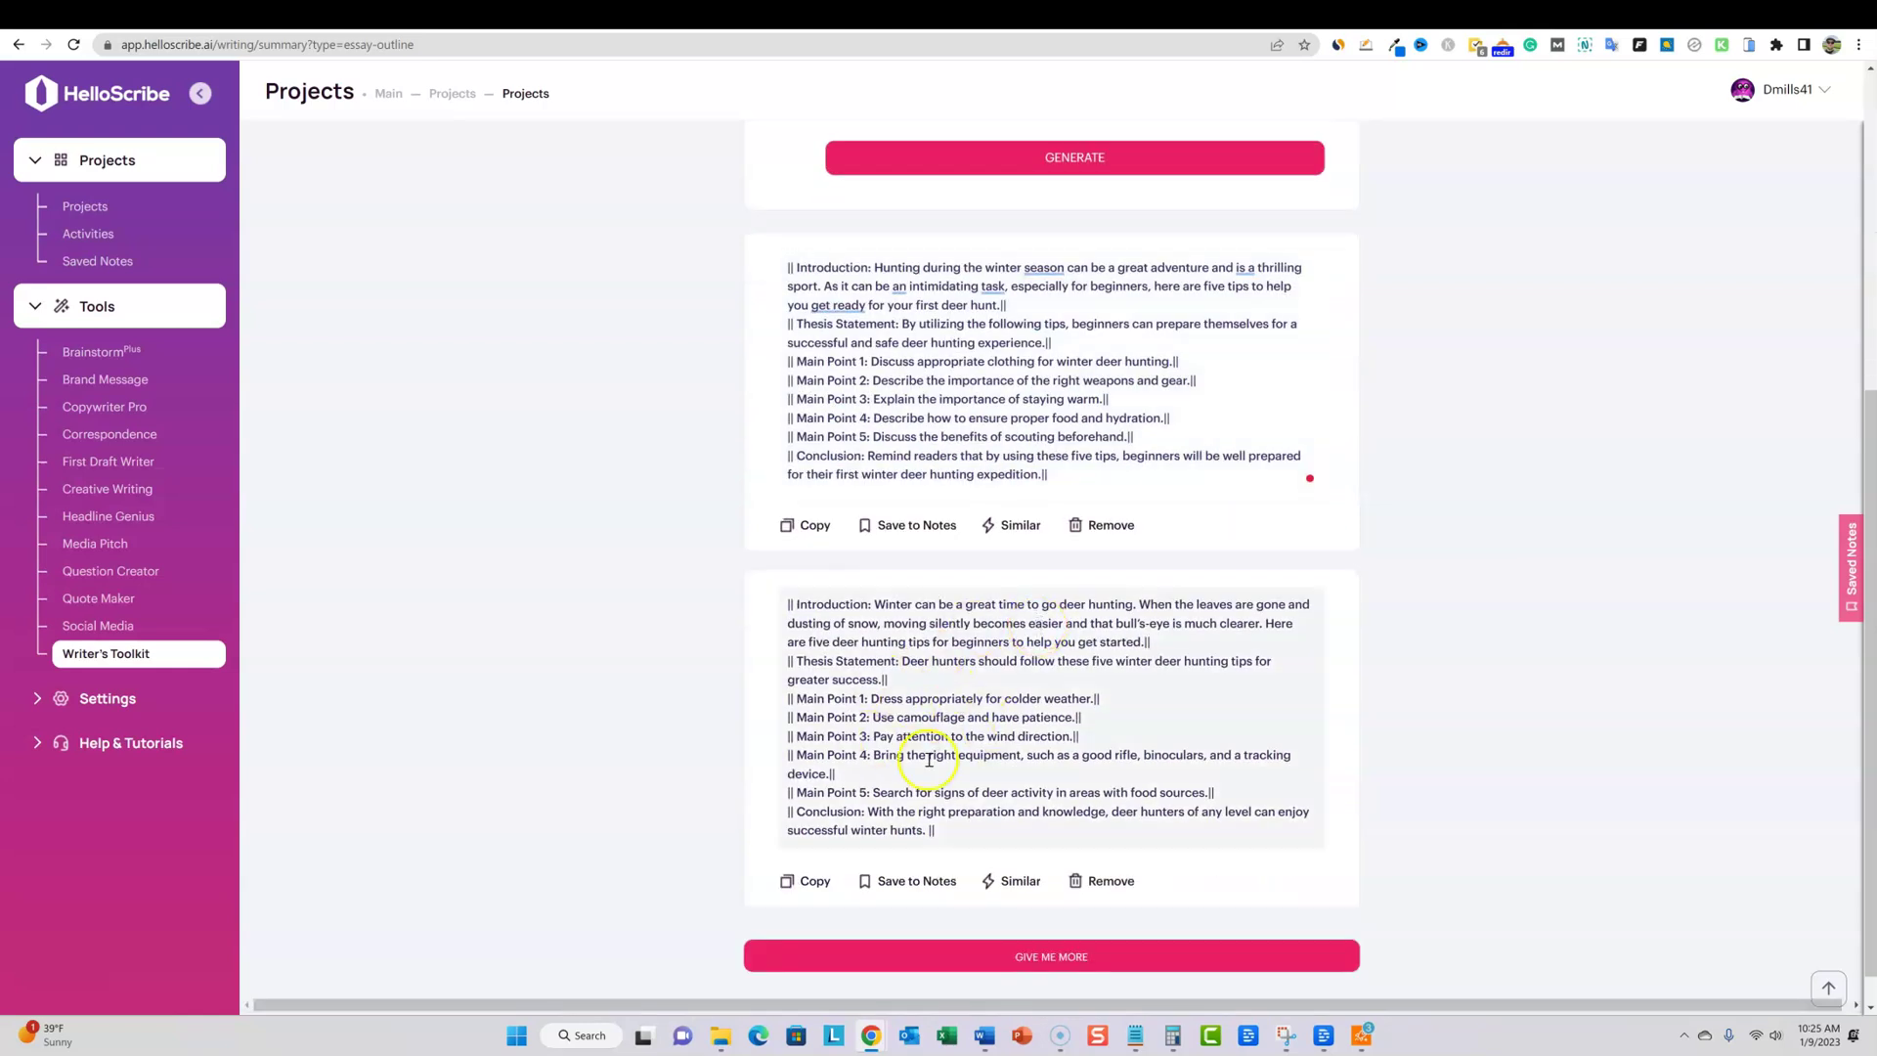
Change the writing tool from Essay Outline to Freestyle (Write Anything) and check the existing prompt
scroll(1079, 767, "down", 1)
scroll(1072, 770, "up", 3)
scroll(1072, 769, "up", 3)
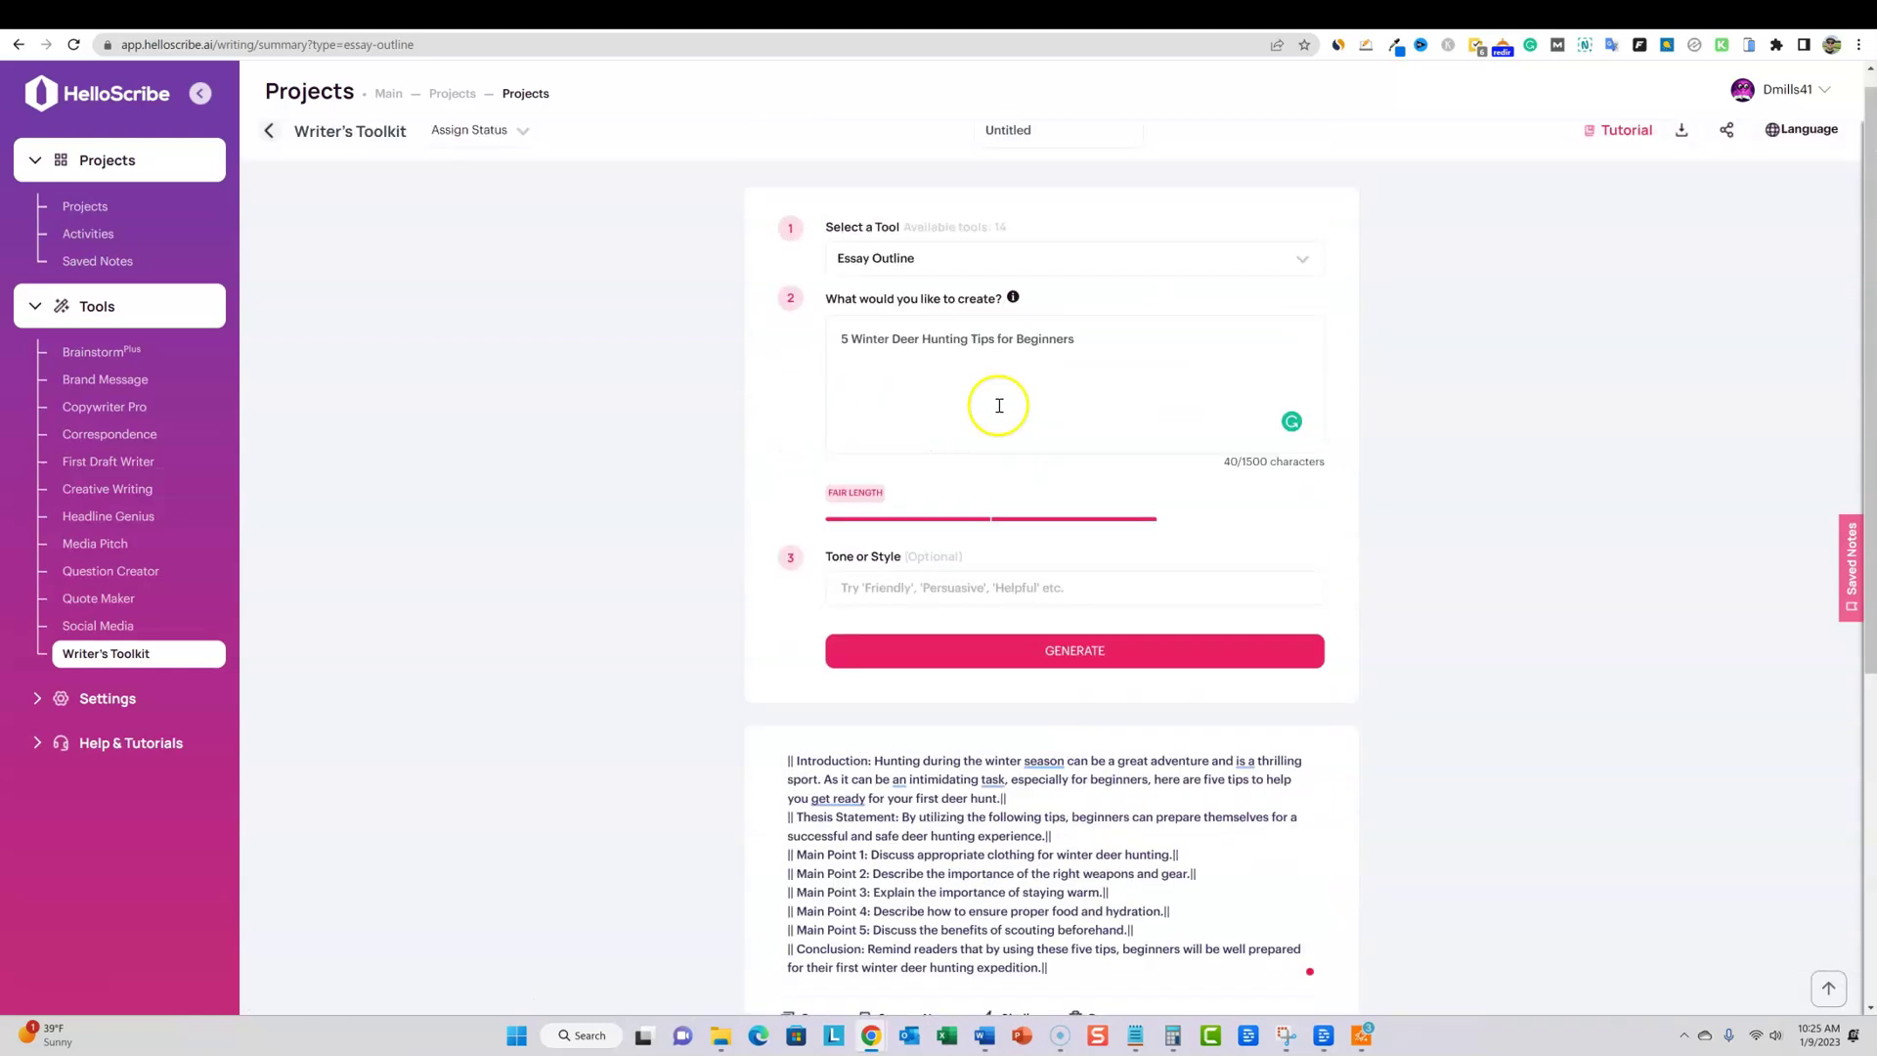
left_click(1016, 281)
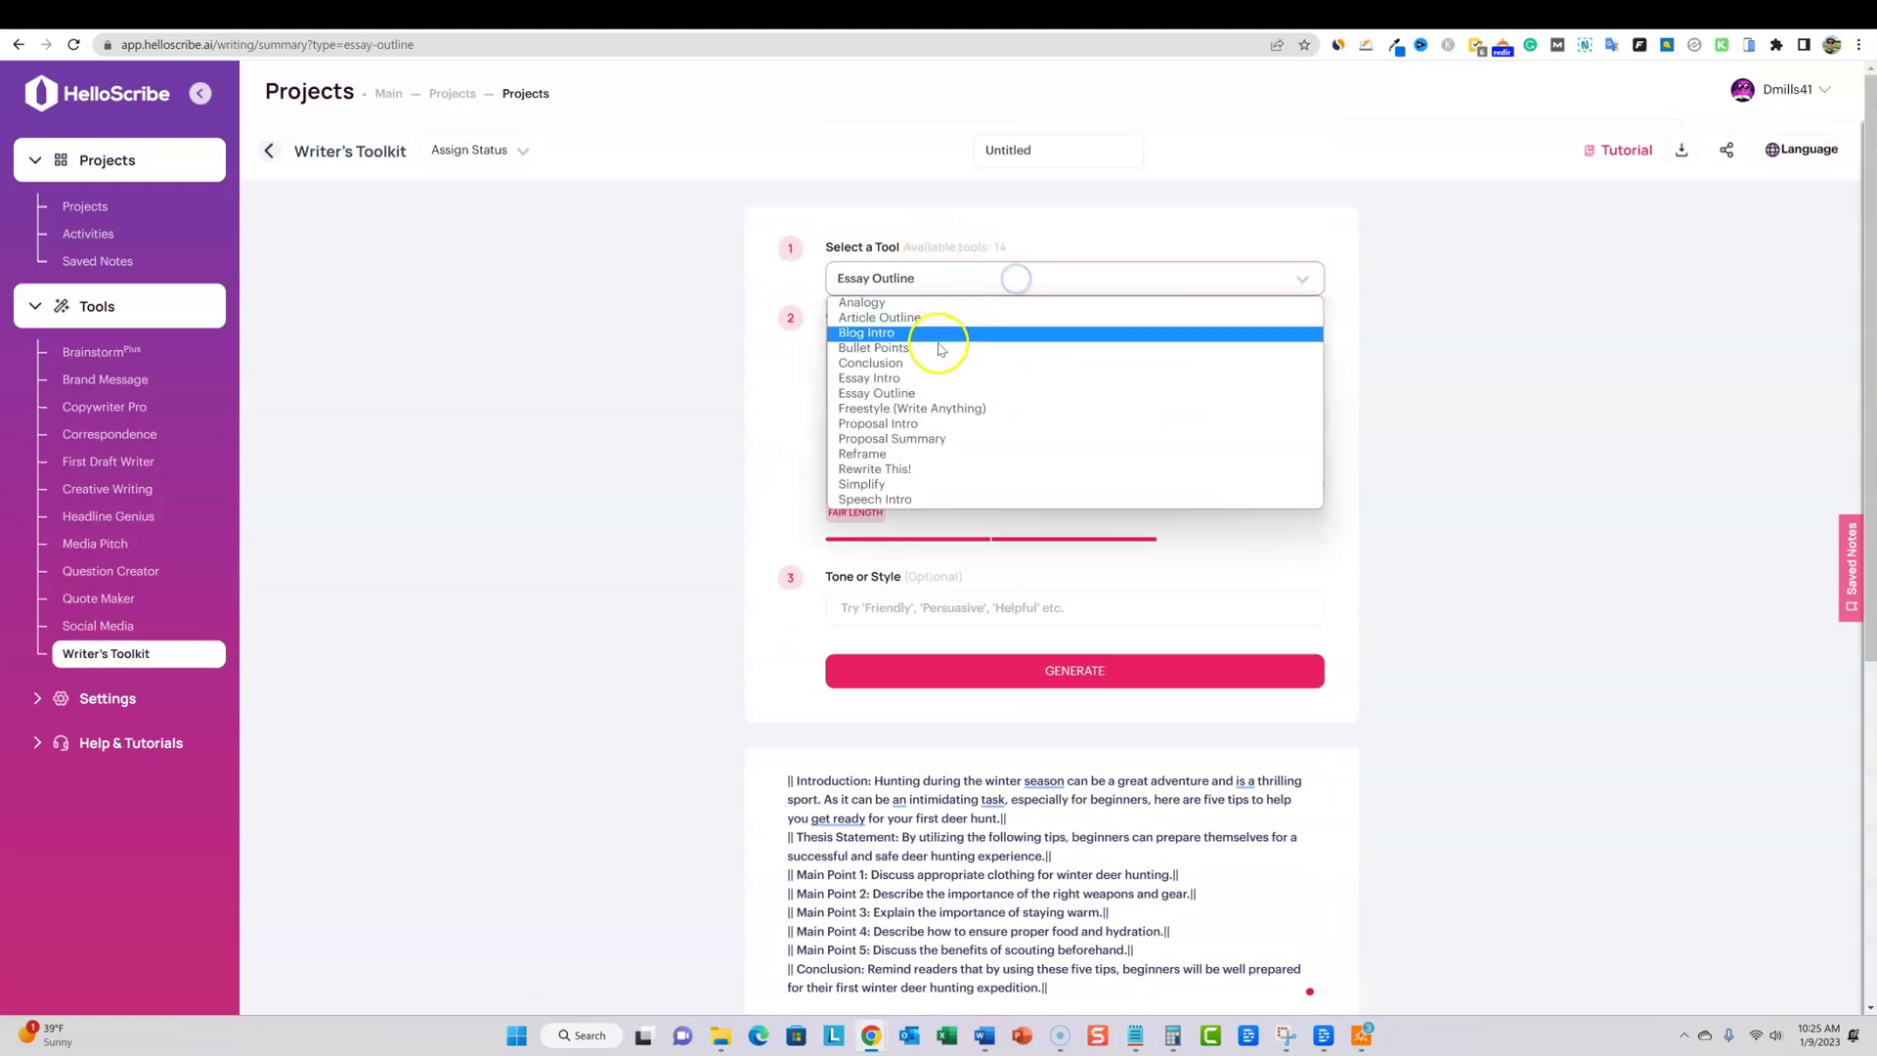
left_click(941, 409)
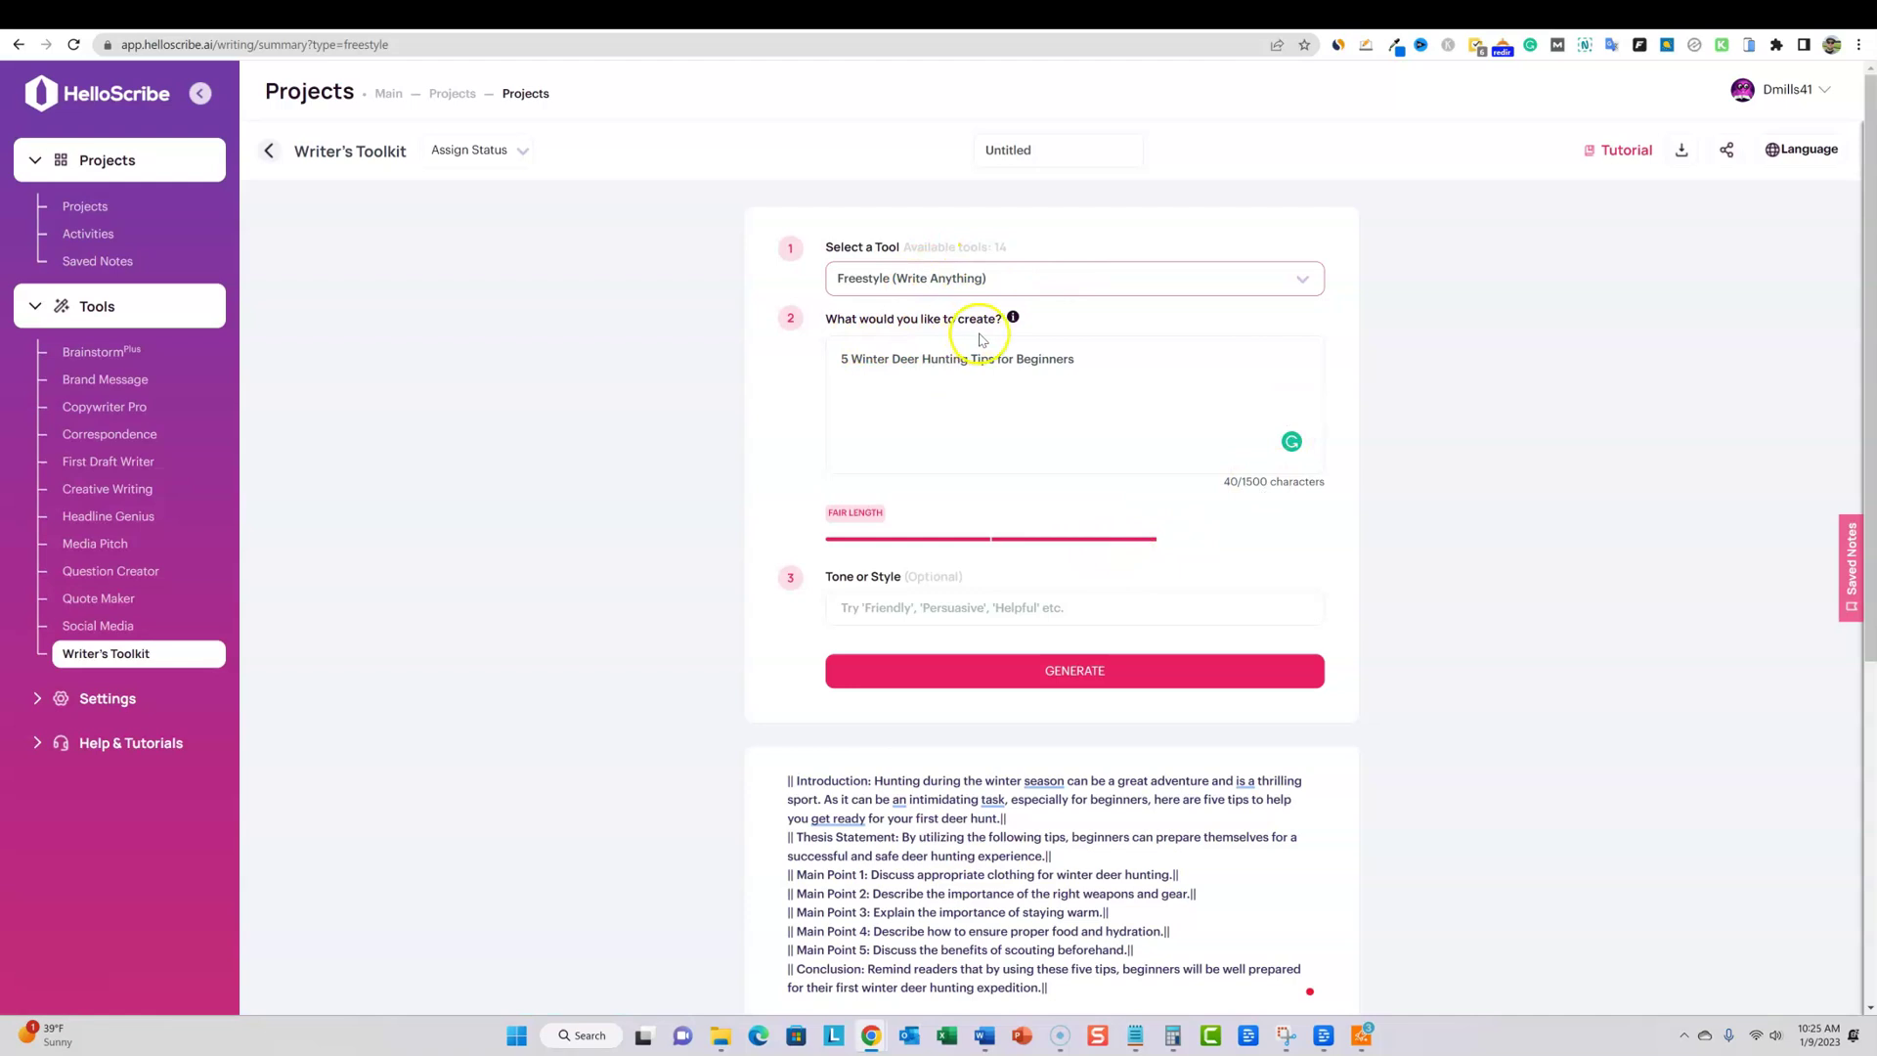
left_click(1040, 412)
scroll(920, 873, "down", 5)
scroll(939, 837, "up", 5)
left_click(1111, 368)
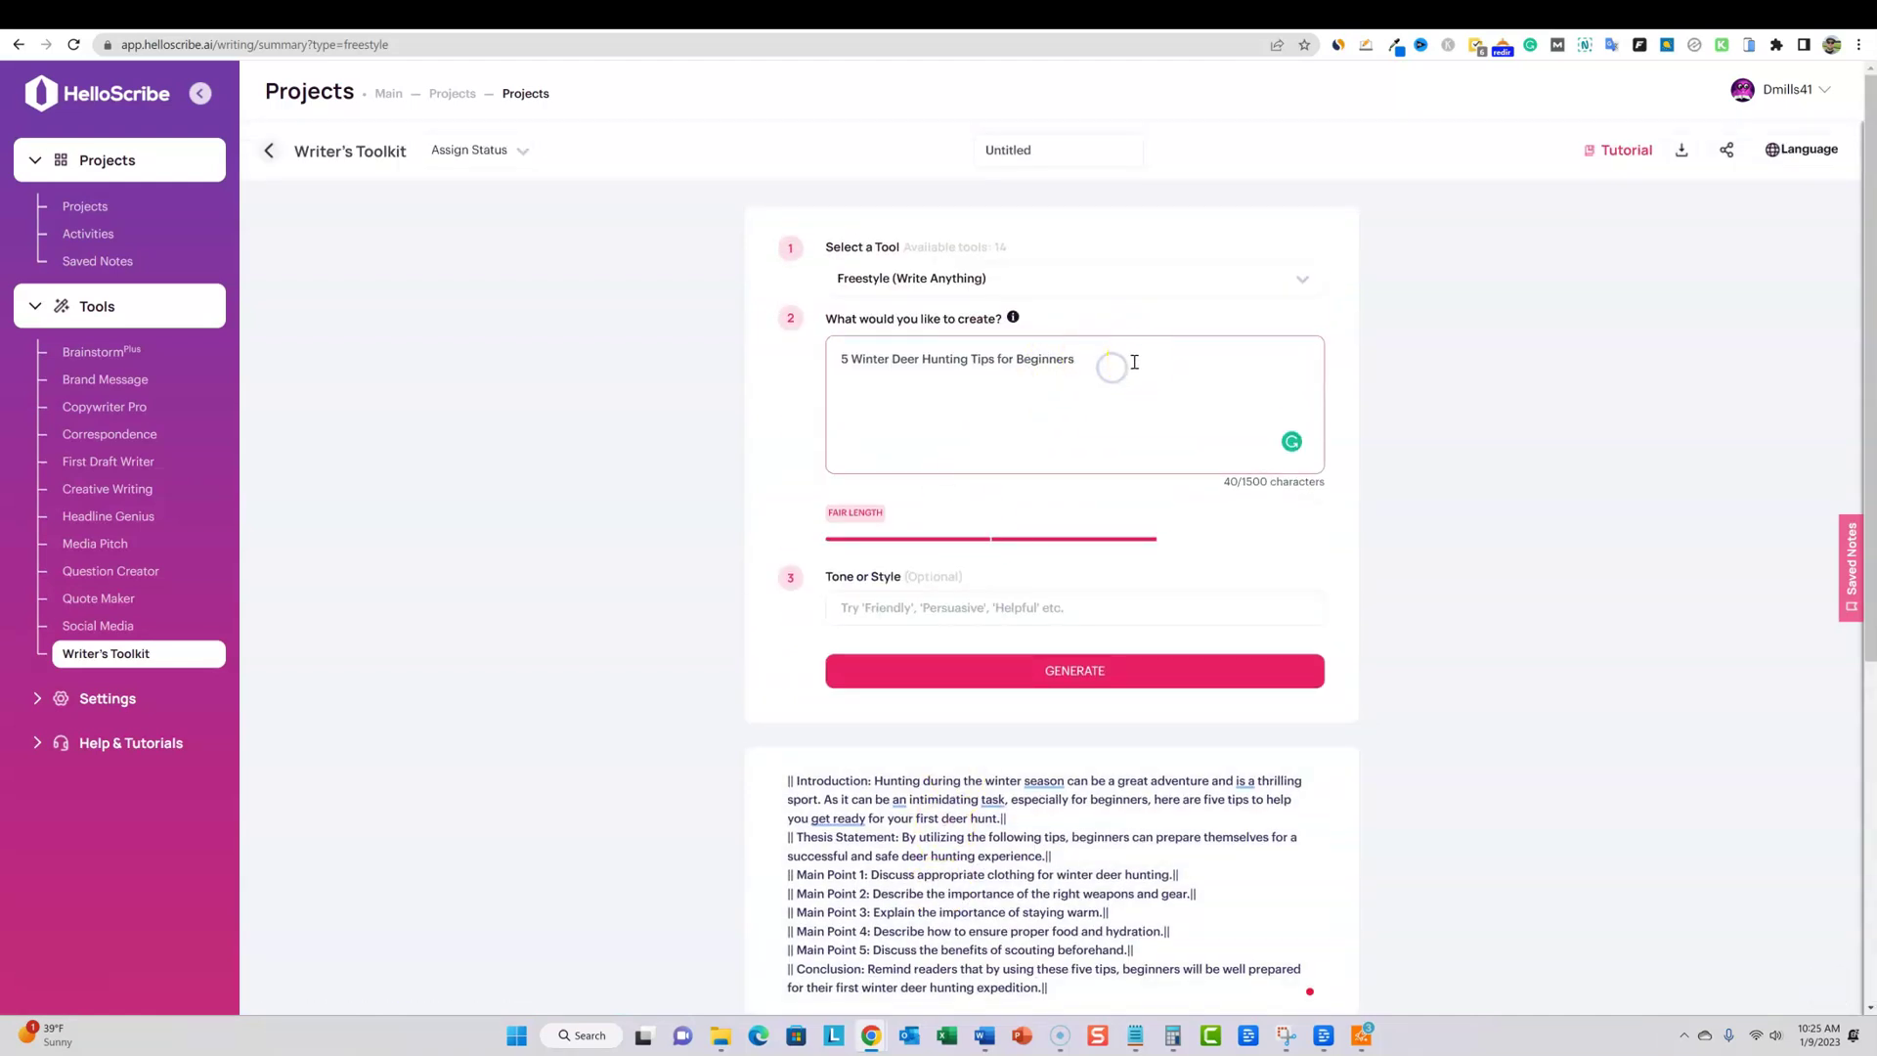
Copy the heading "Tip #1: Choose the Right Gear" from the article outline in the saved notes
left_click_drag(850, 360, 818, 370)
left_click(1850, 562)
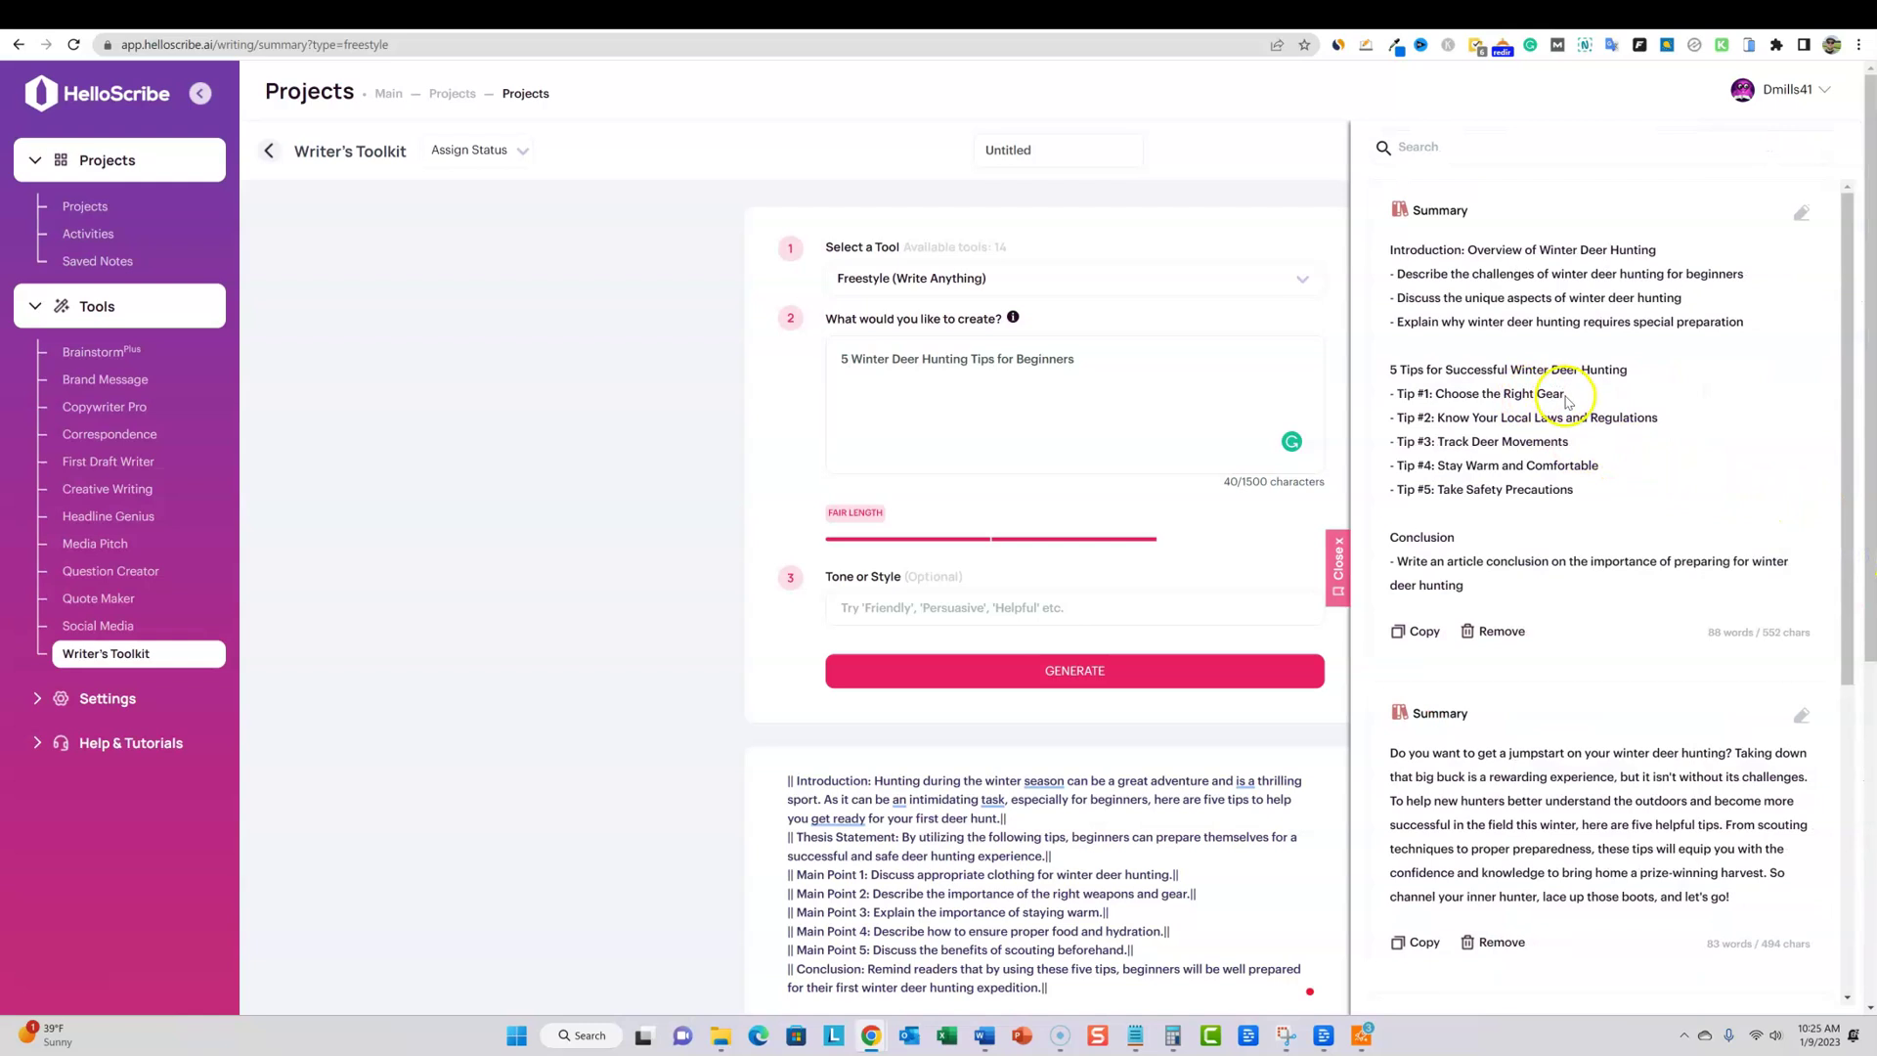
left_click_drag(1565, 398, 1400, 395)
Replace the prompt with: write 2 full length paragraphs on the subheading "Tip #1: Choose the Right Gear"
triple_click(837, 371)
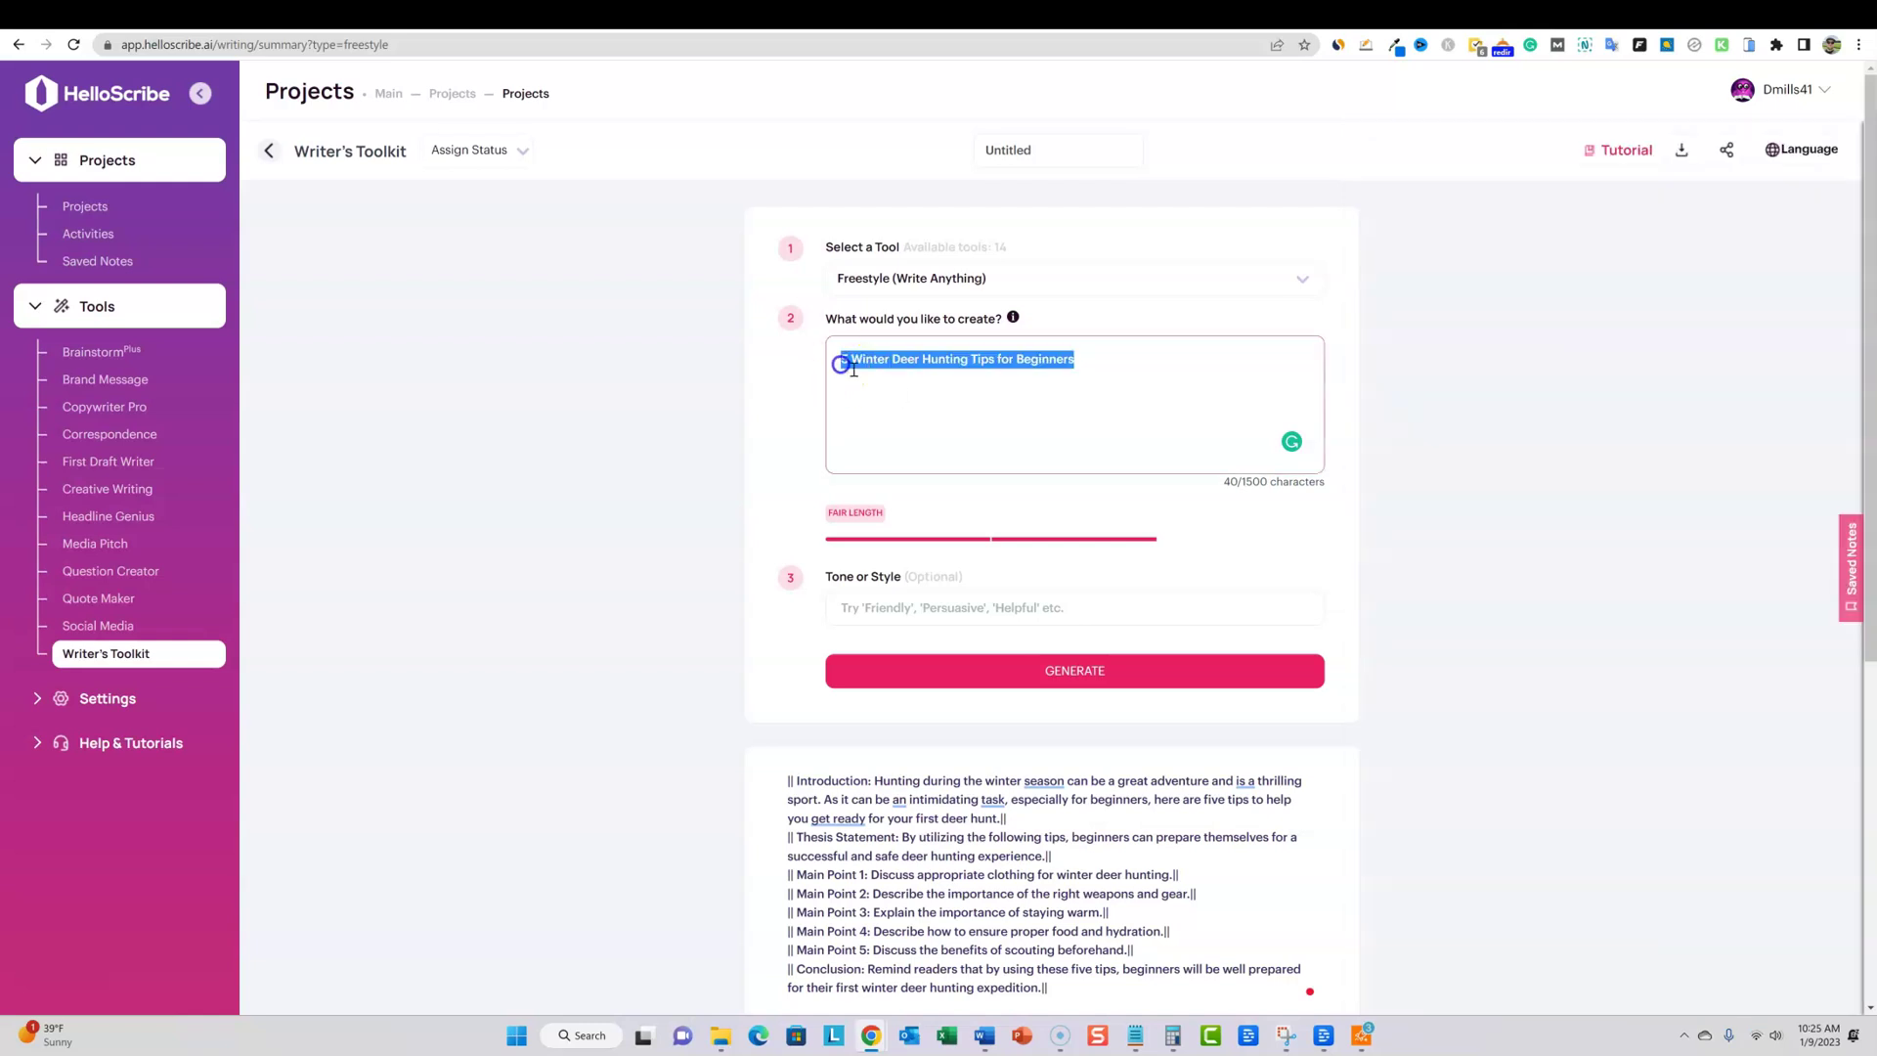
left_click(853, 364)
triple_click(853, 365)
type("write 2 full length paragraphs")
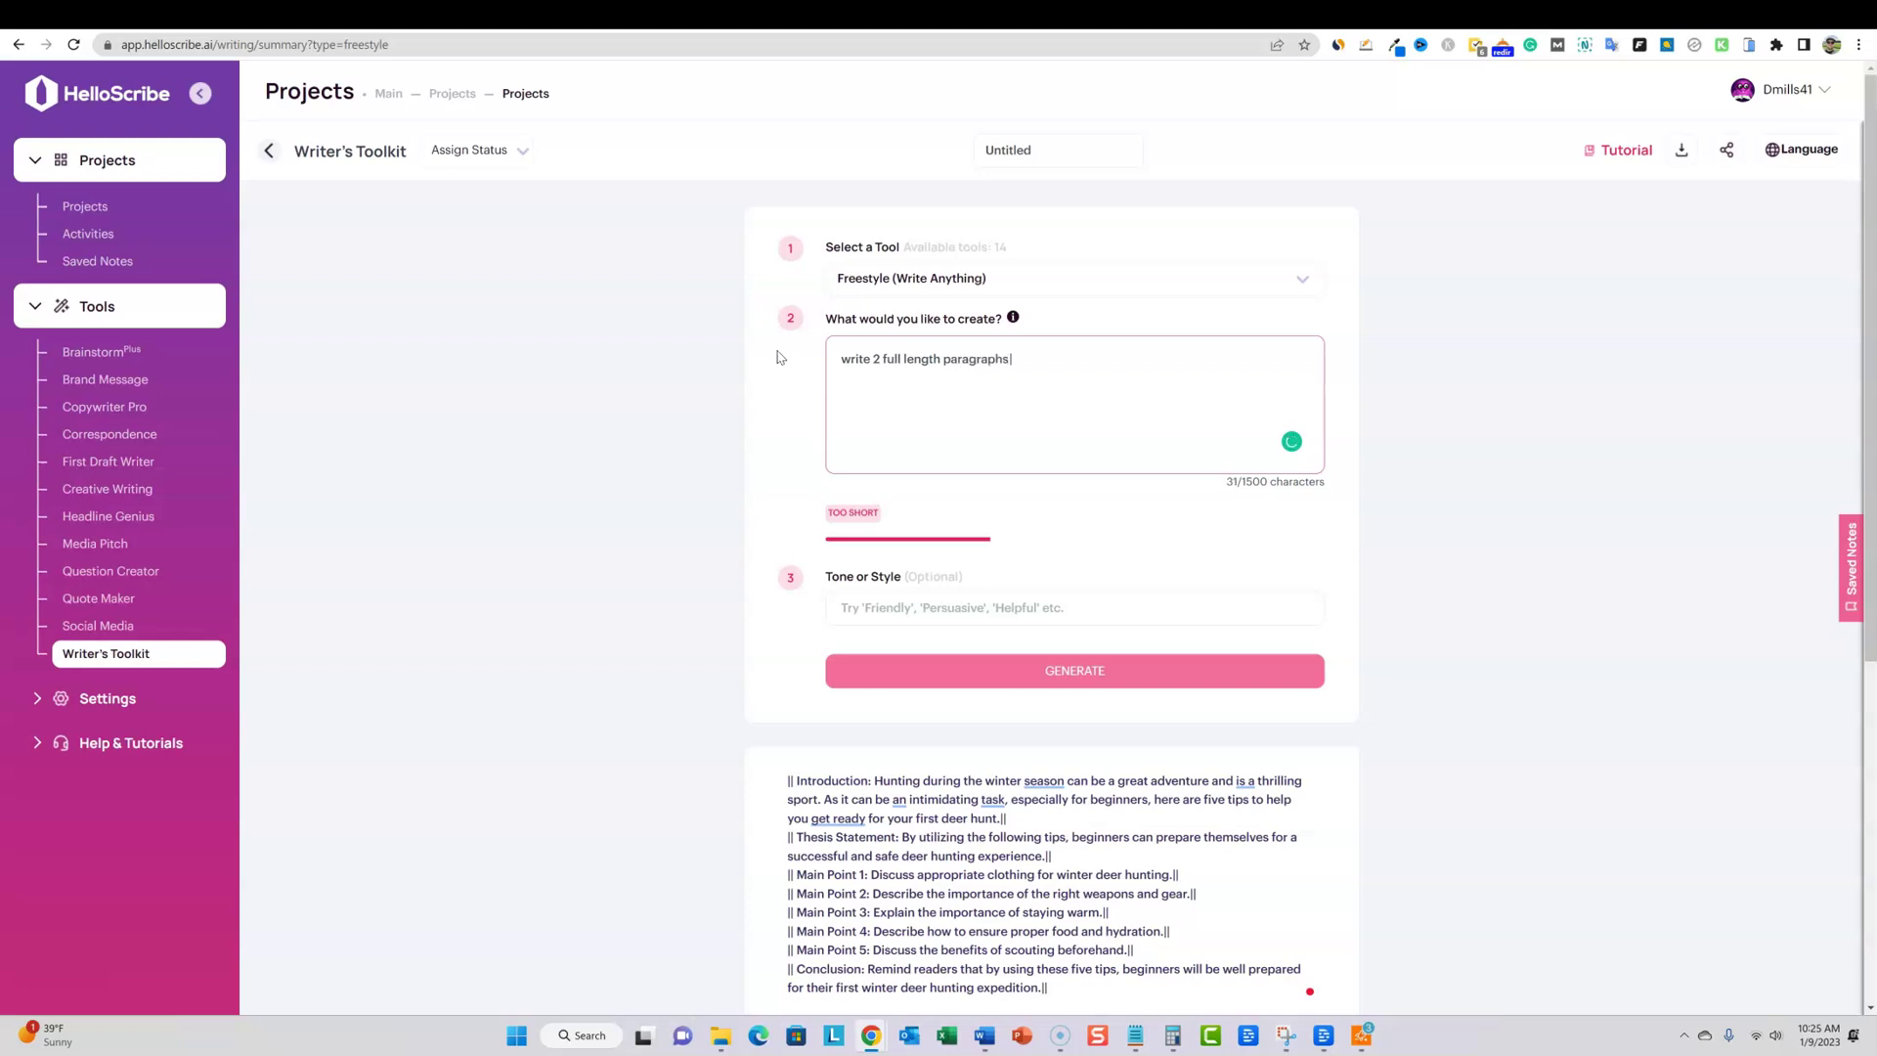
type("the subheading")
type("\"Tip #1: Choose the Right Gear")
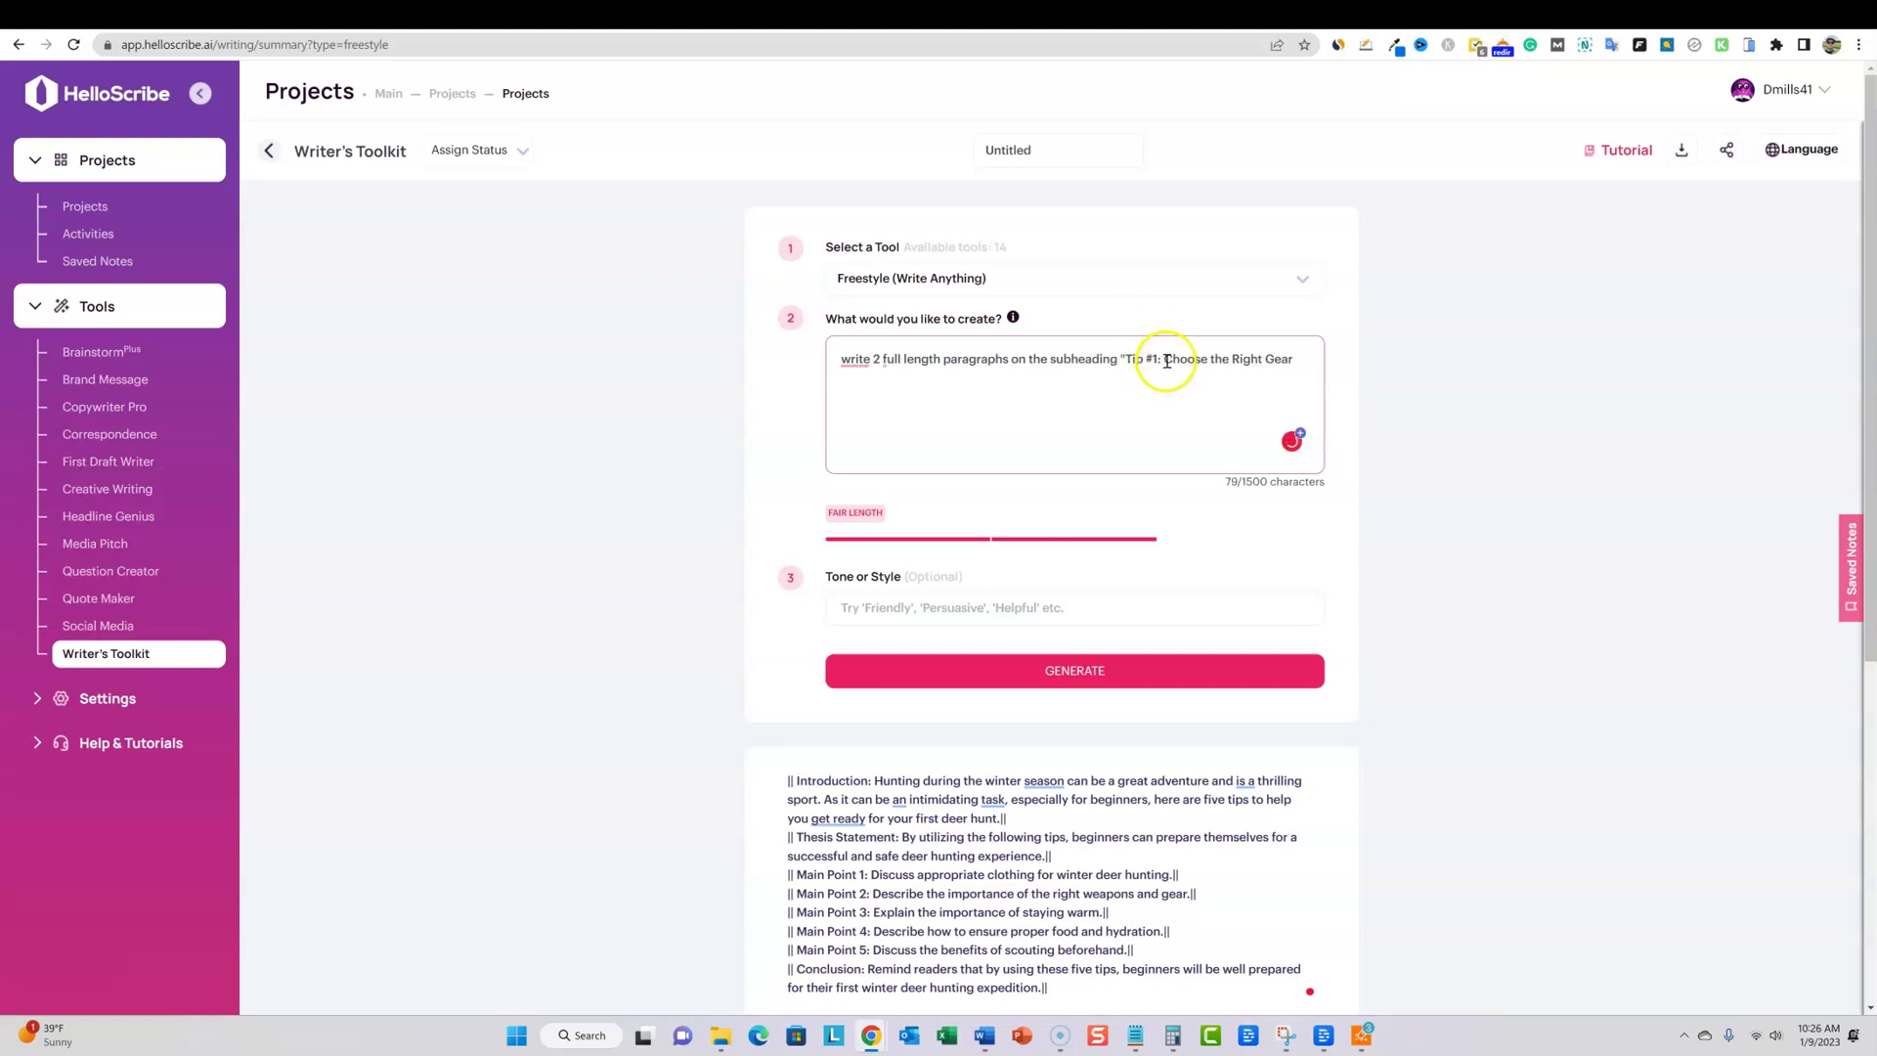
left_click(1296, 359)
type("\"")
Extend the prompt with "for out top 5 deer hunting tips blog post" and generate the paragraphs
type(" for ou")
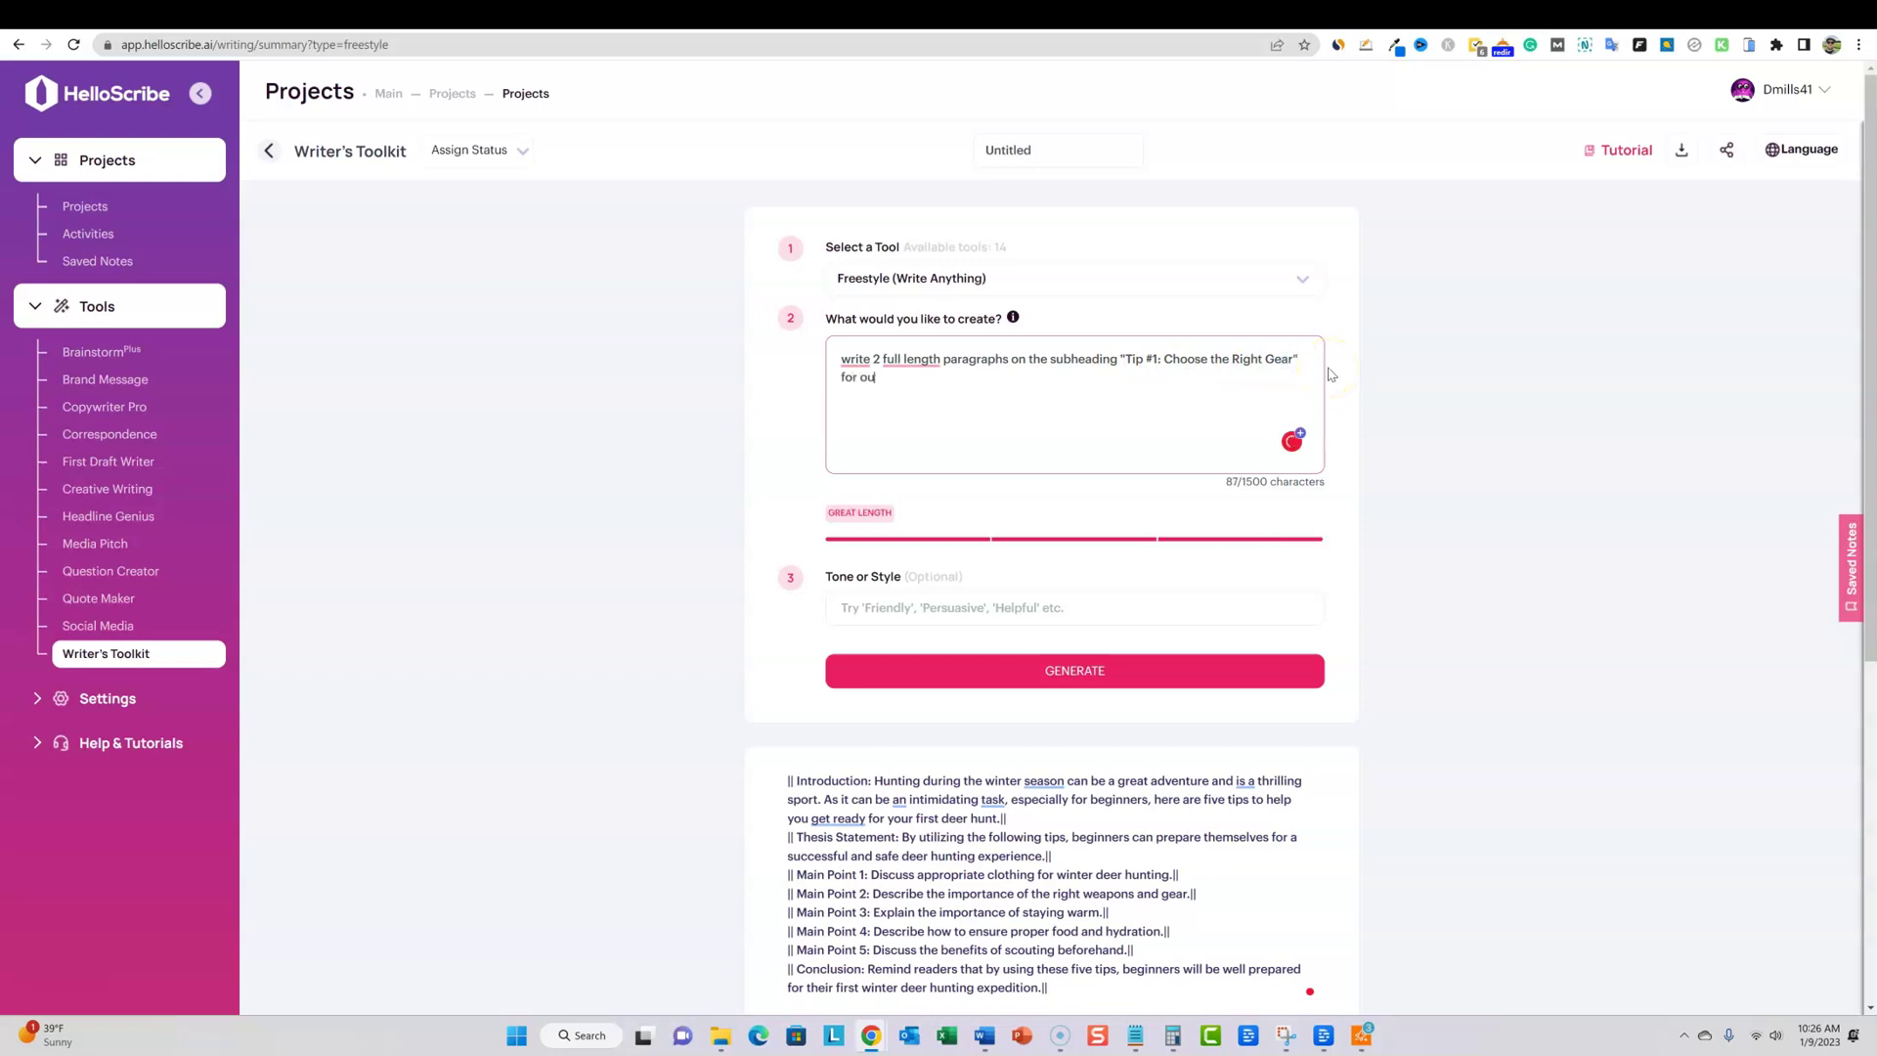
type("t top 5 deer hunt")
key("BackSpace")
key("BackSpace")
key("BackSpace")
type("unting tips blogp")
key("BackSpace")
type("post")
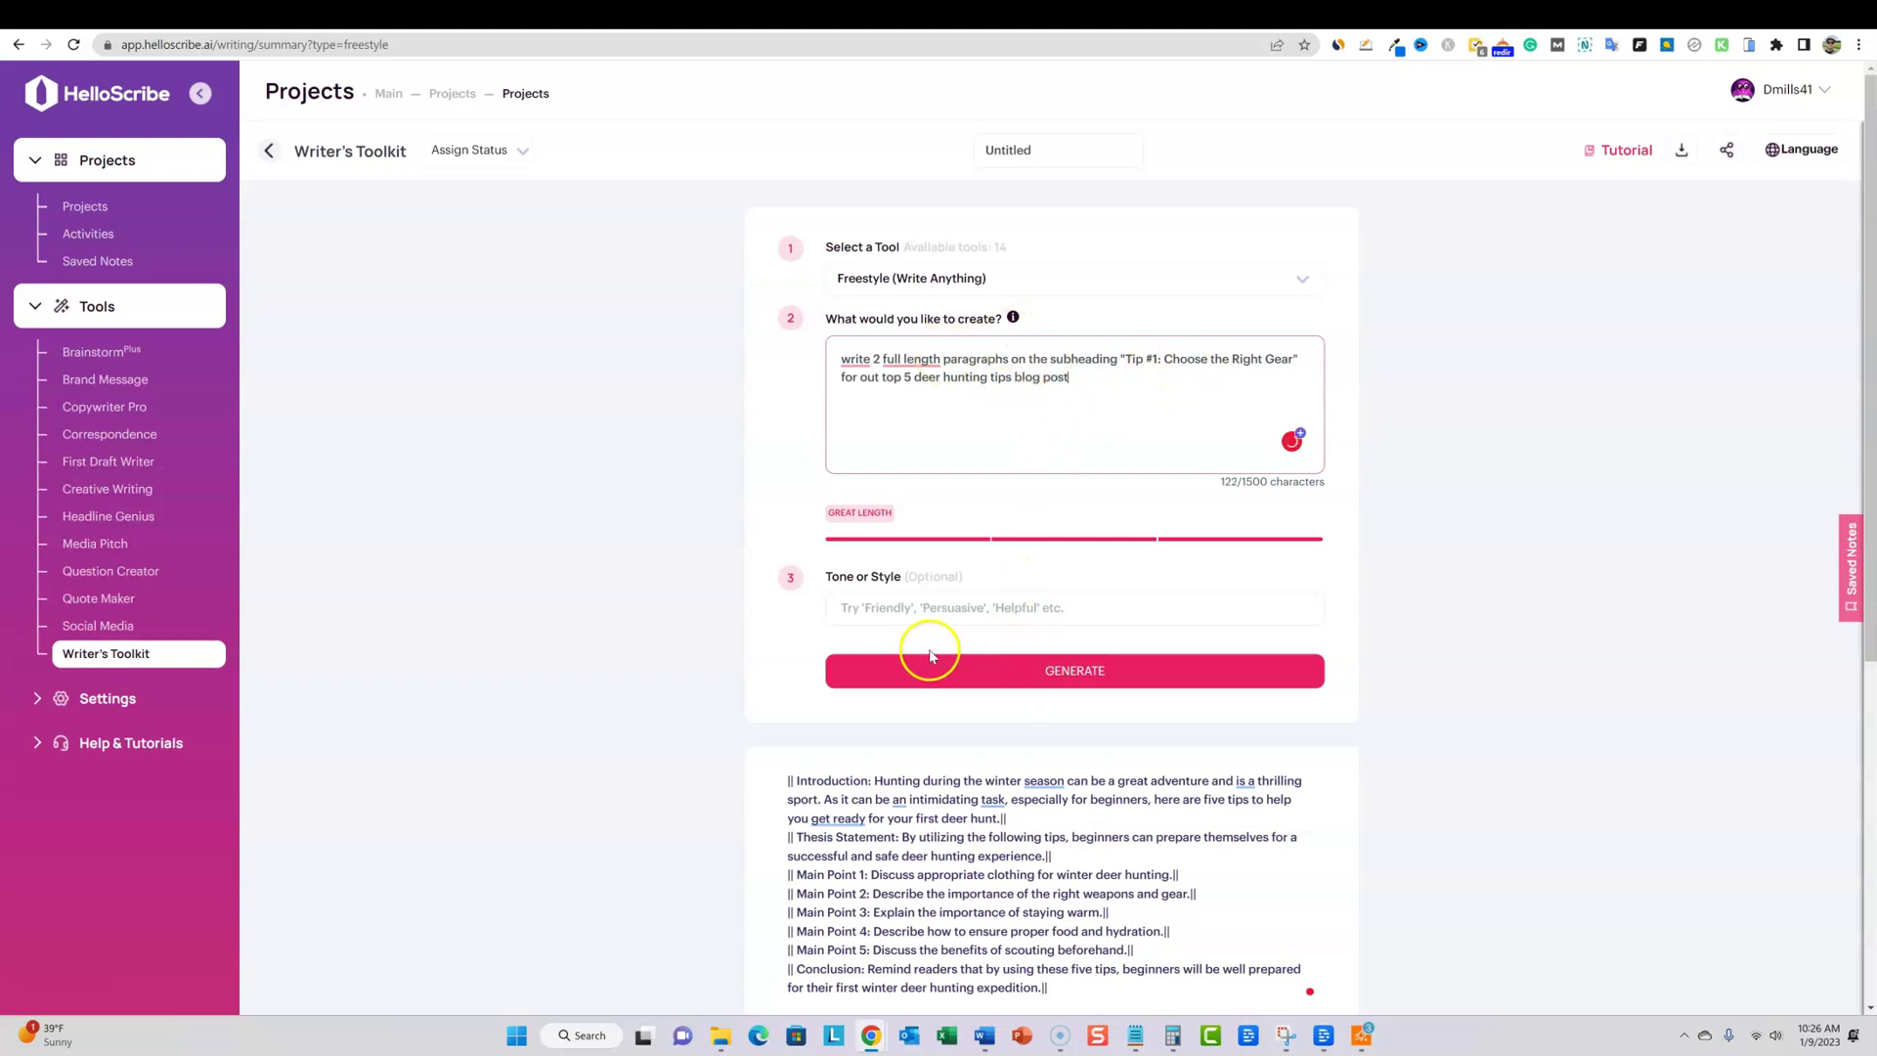
left_click(1052, 677)
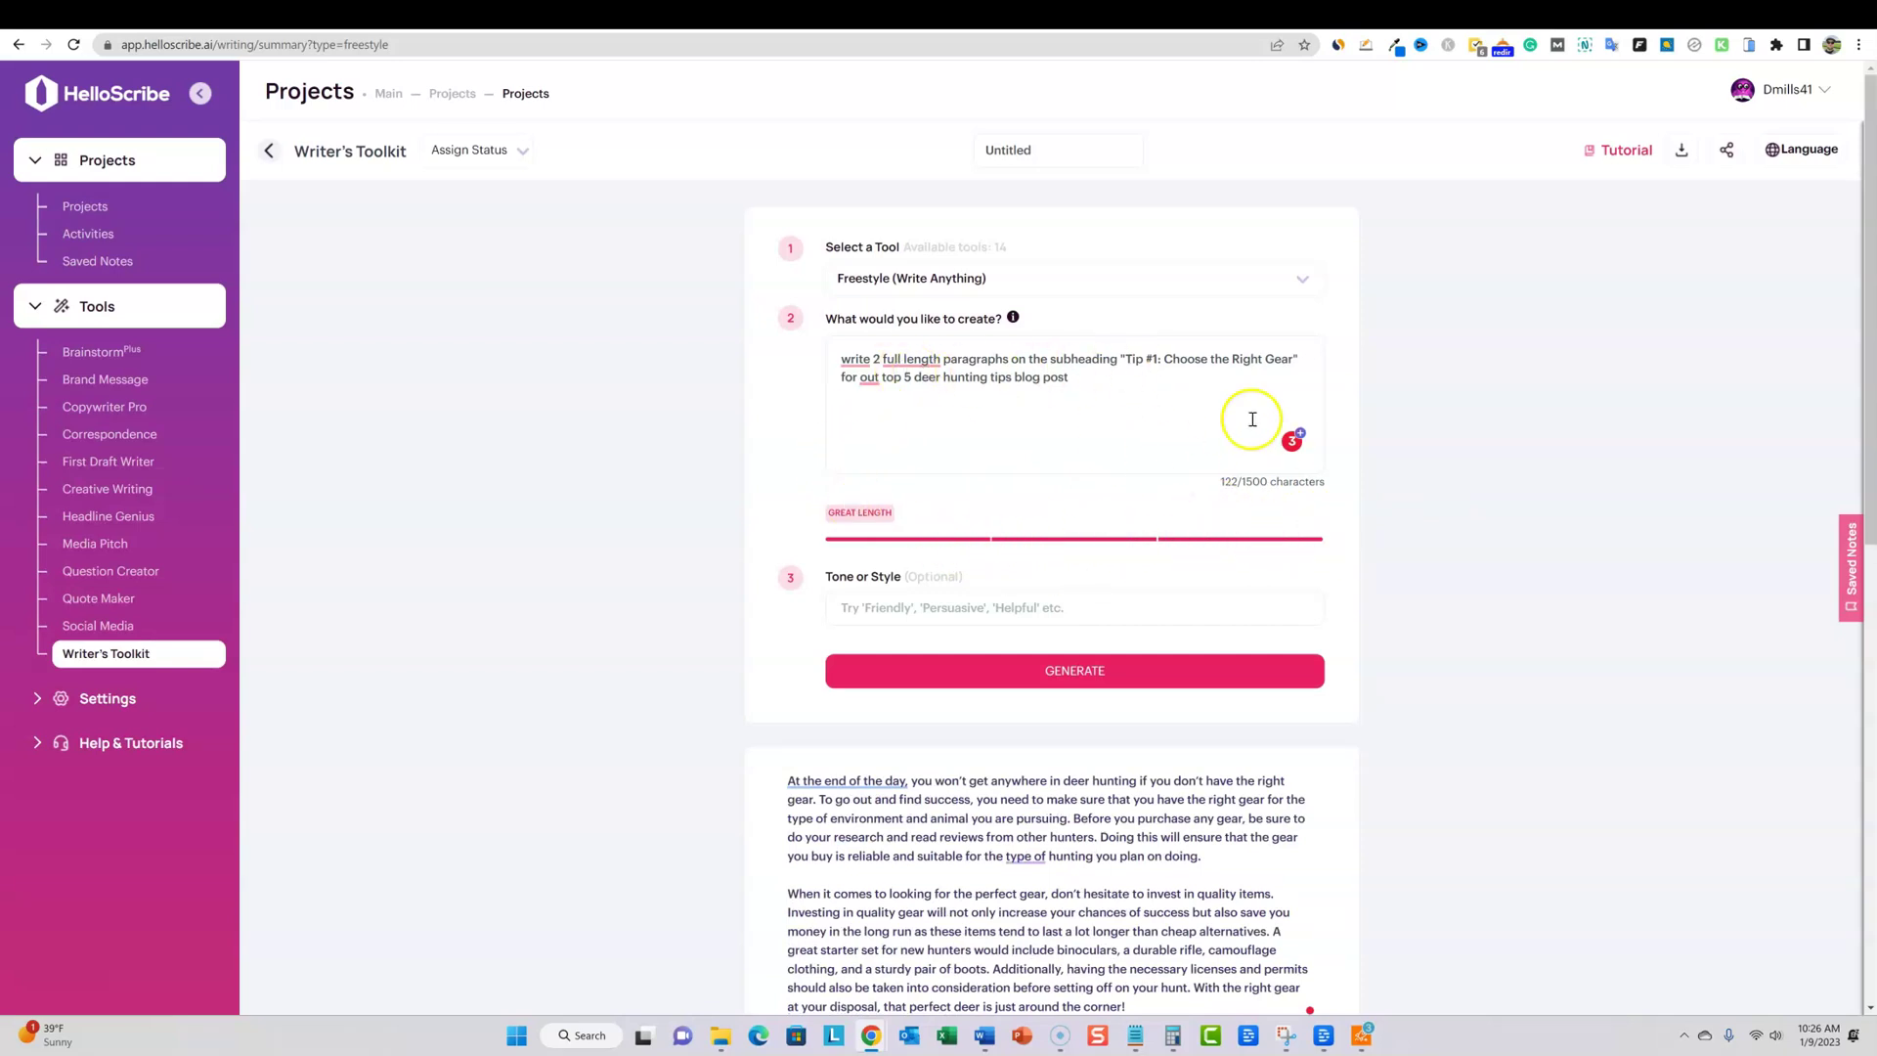
Read through the generated gear texts, highlighting the starter set sentence in the first one
scroll(1583, 783, "down", 10)
scroll(1554, 699, "up", 5)
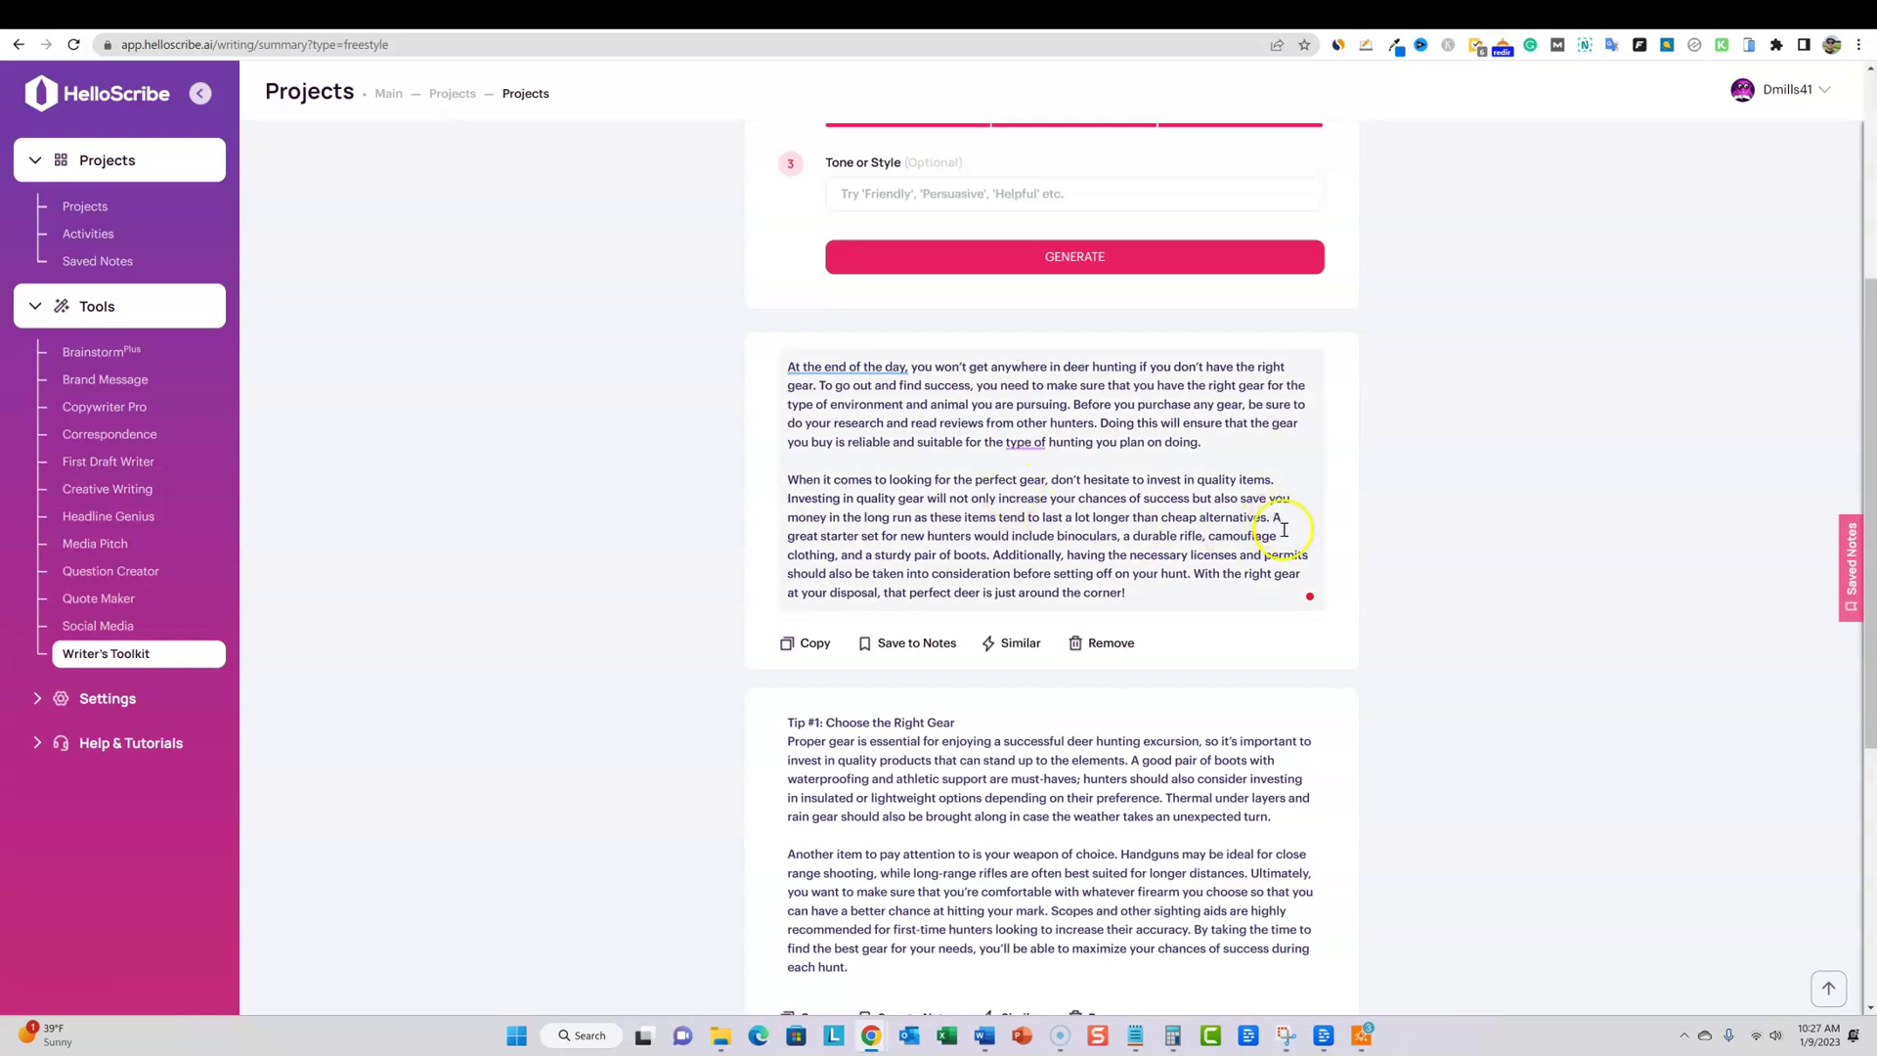
left_click_drag(1294, 557, 788, 538)
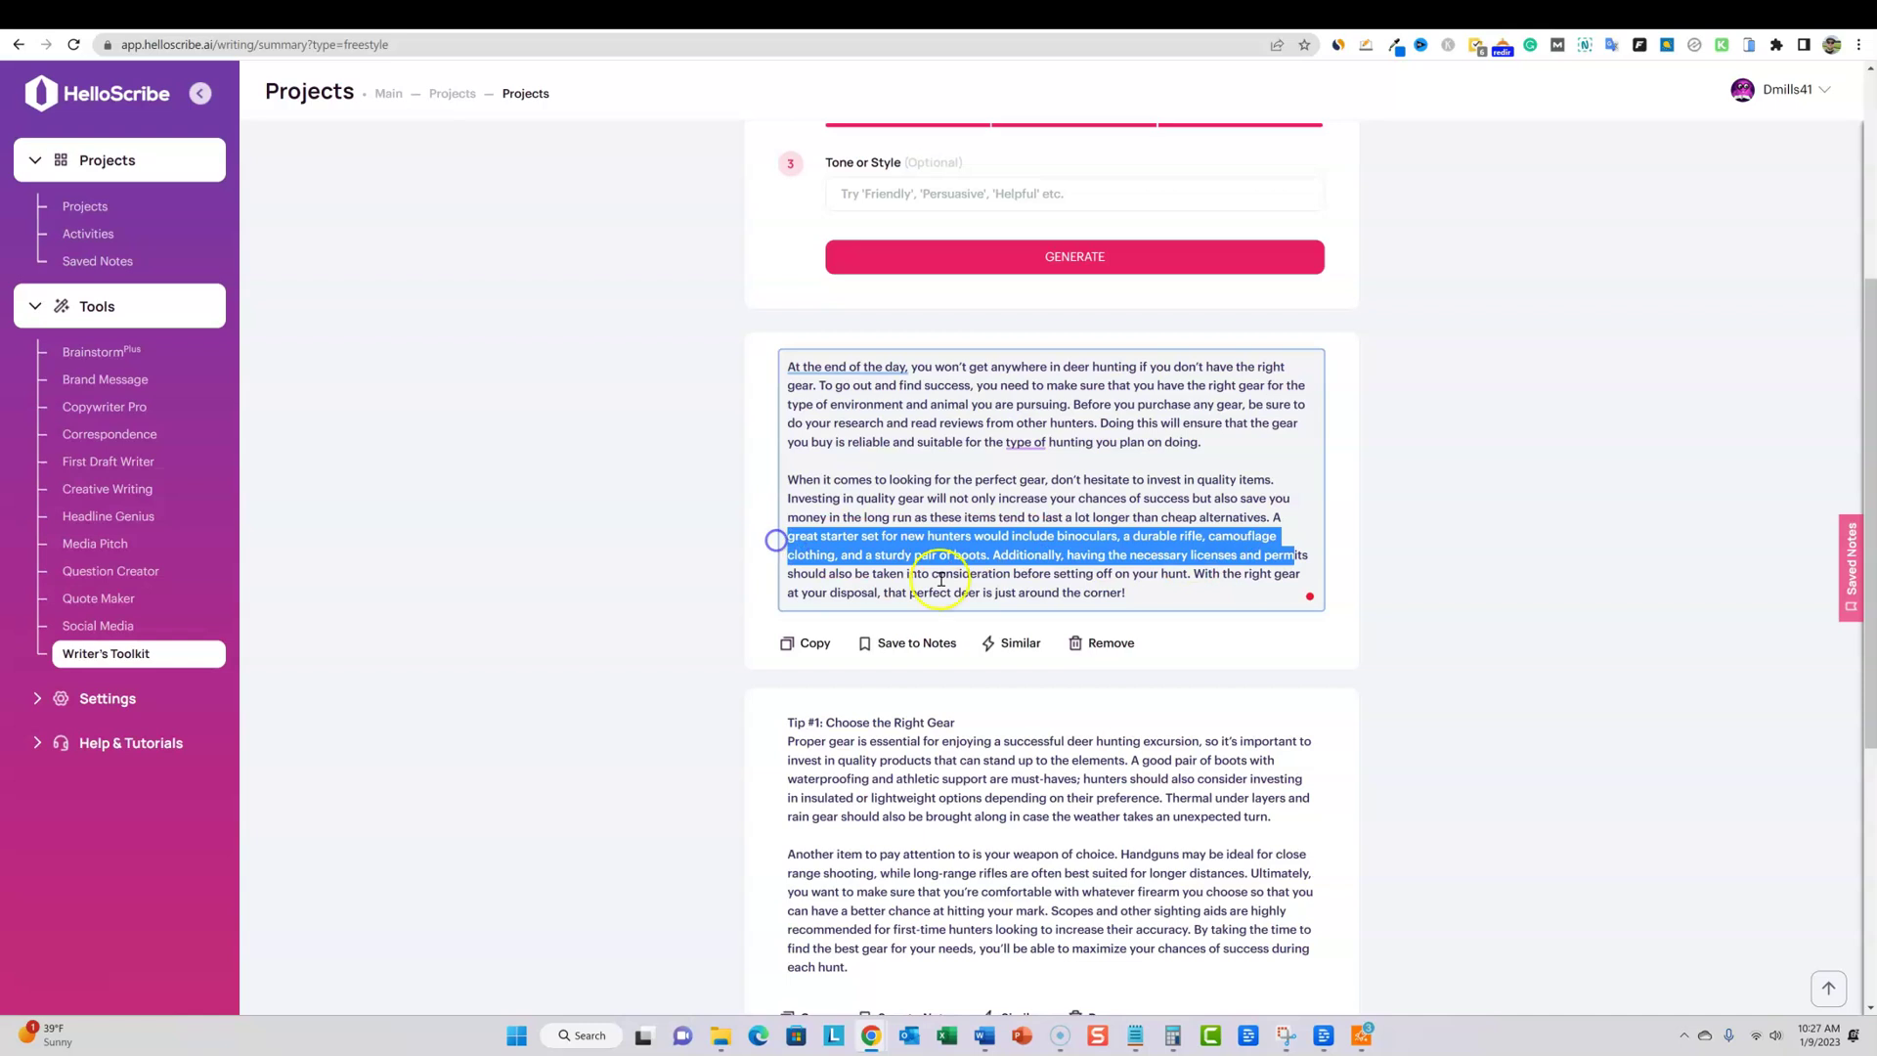
scroll(1263, 625, "down", 1)
scroll(1263, 626, "down", 1)
scroll(1263, 622, "down", 1)
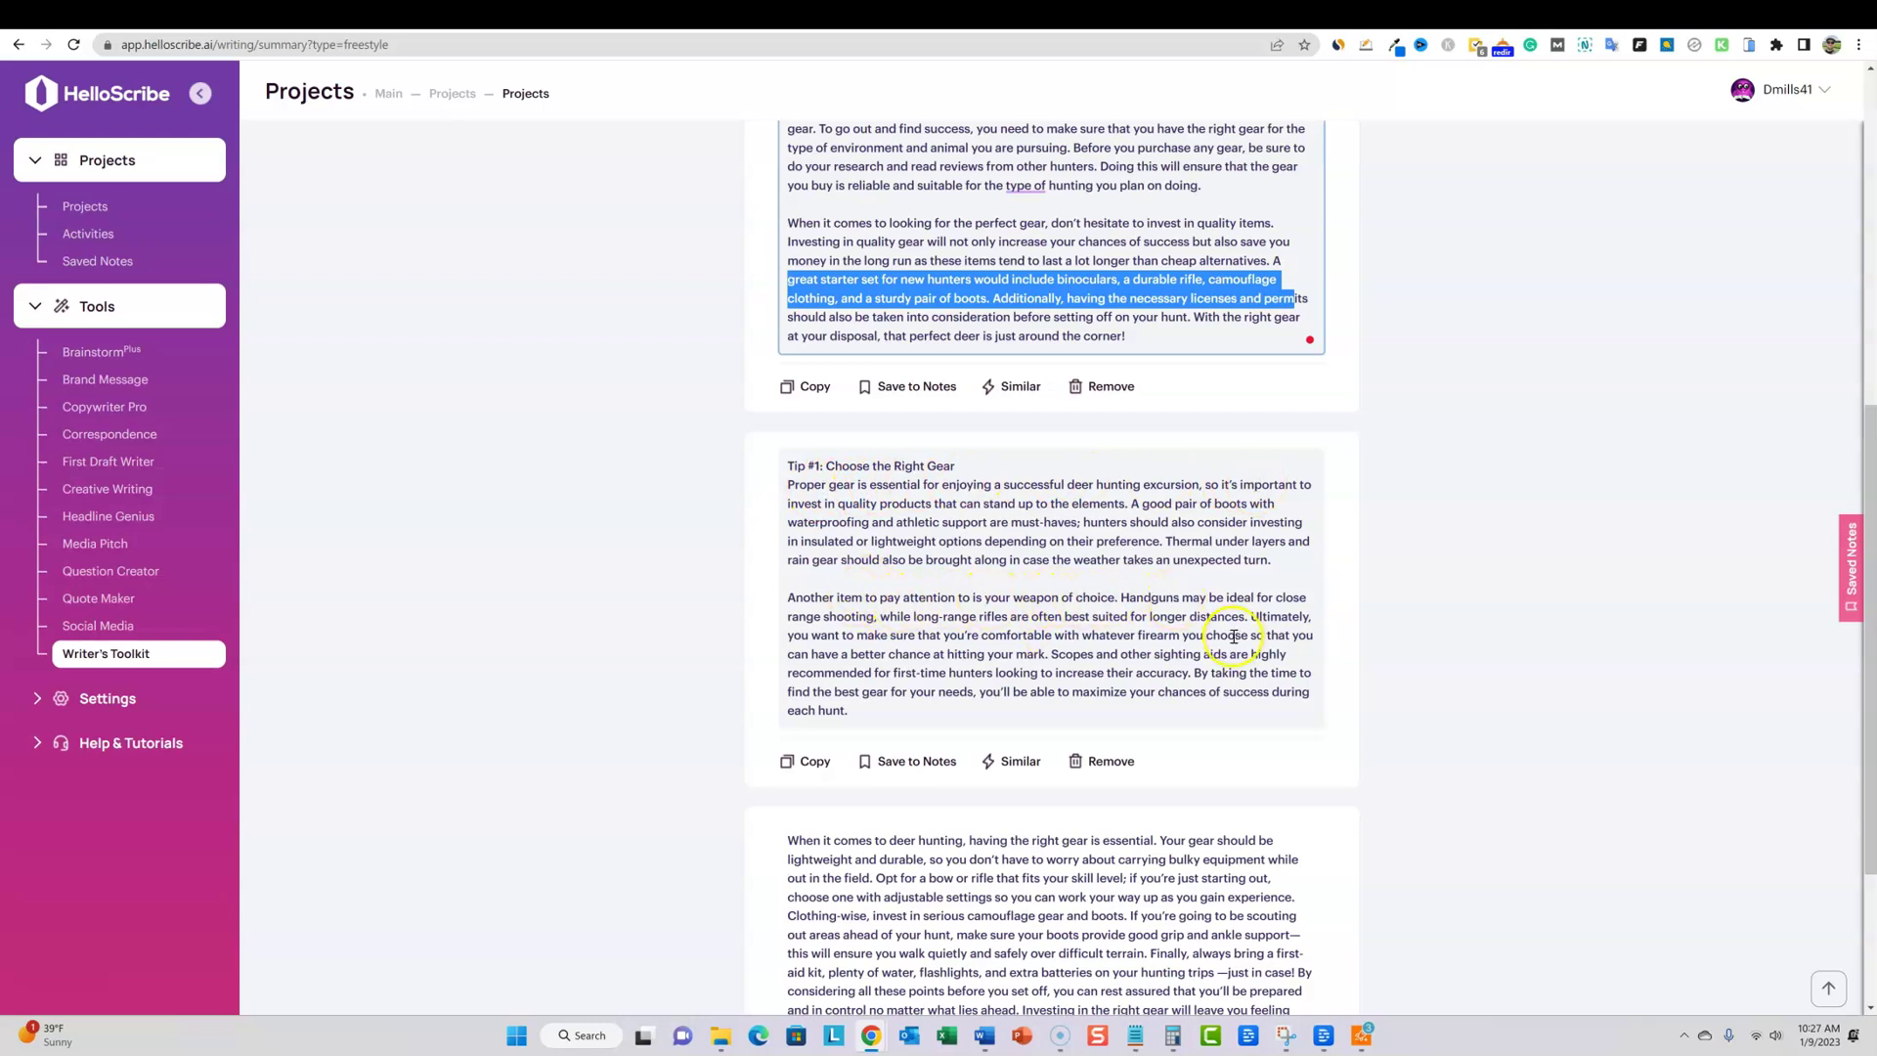
scroll(1113, 655, "down", 3)
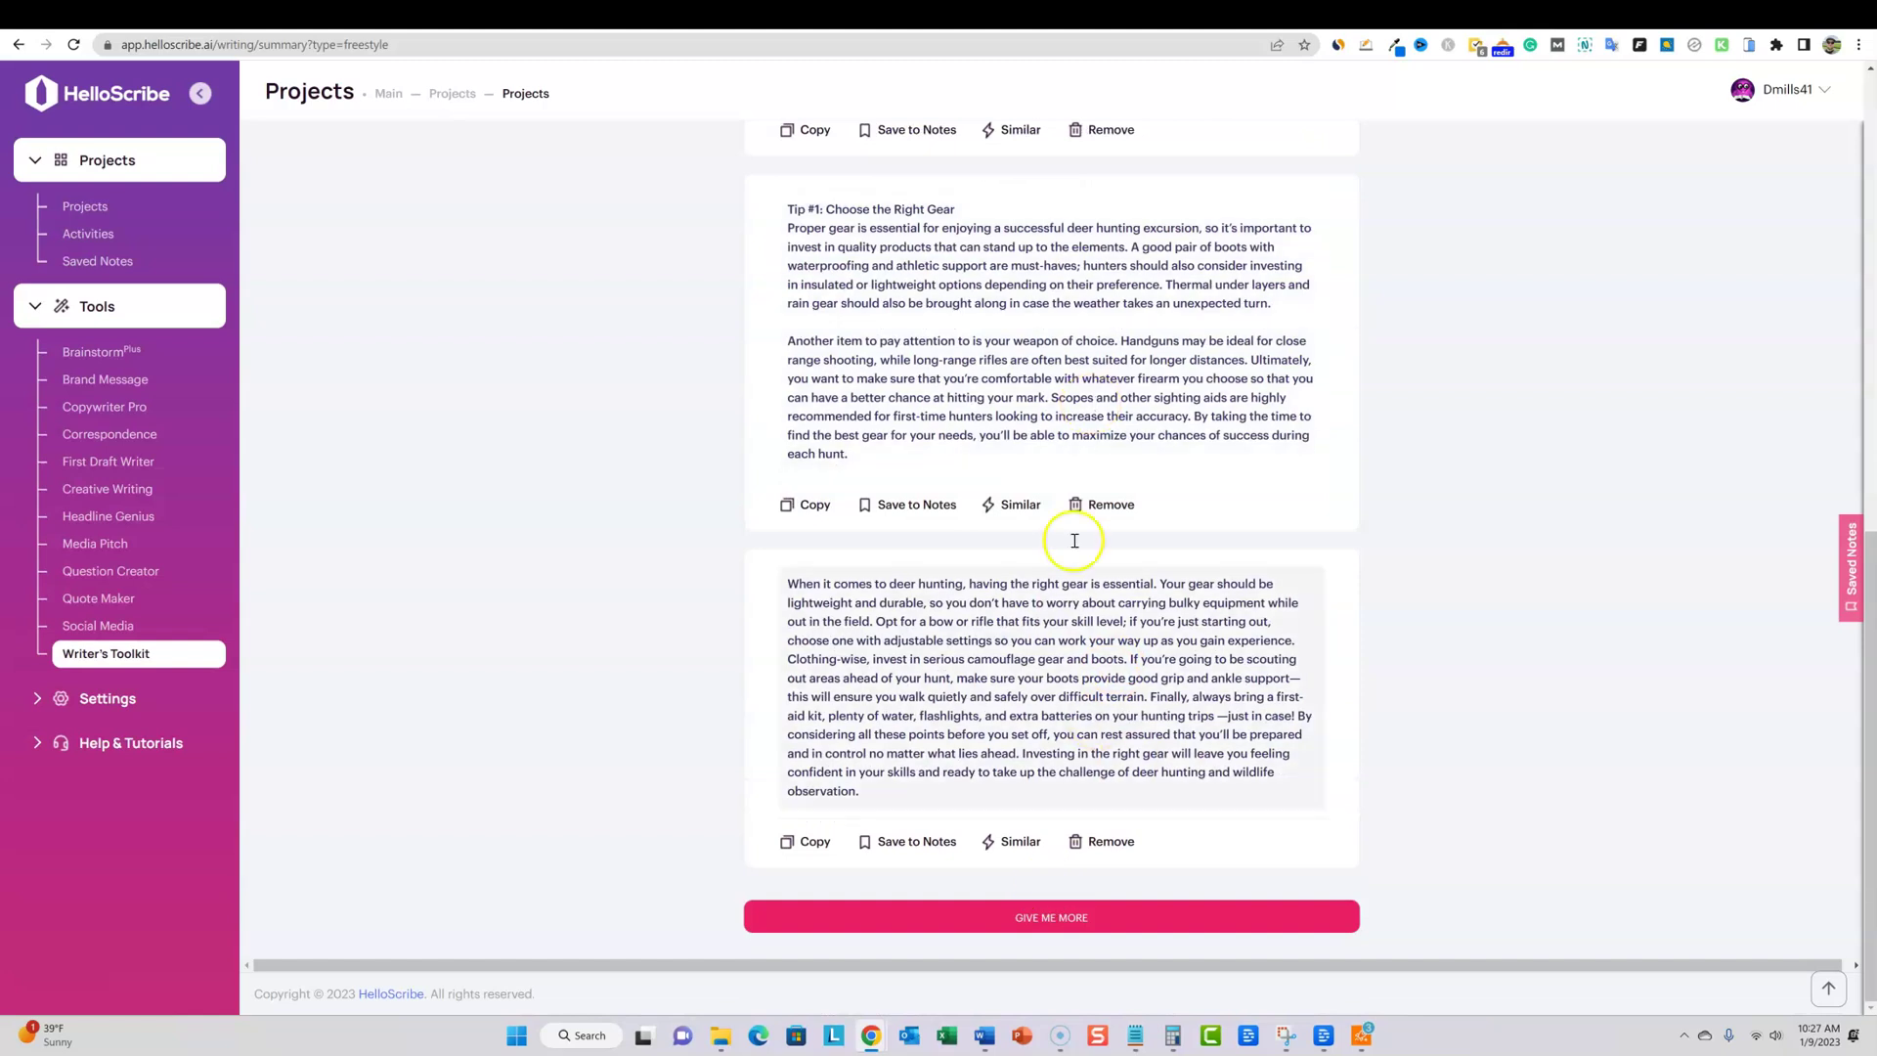
Copy both paragraphs of the first generated gear text
scroll(1075, 537, "up", 7)
left_click(1126, 498)
left_click_drag(1126, 677, 728, 460)
key("ctrl+c")
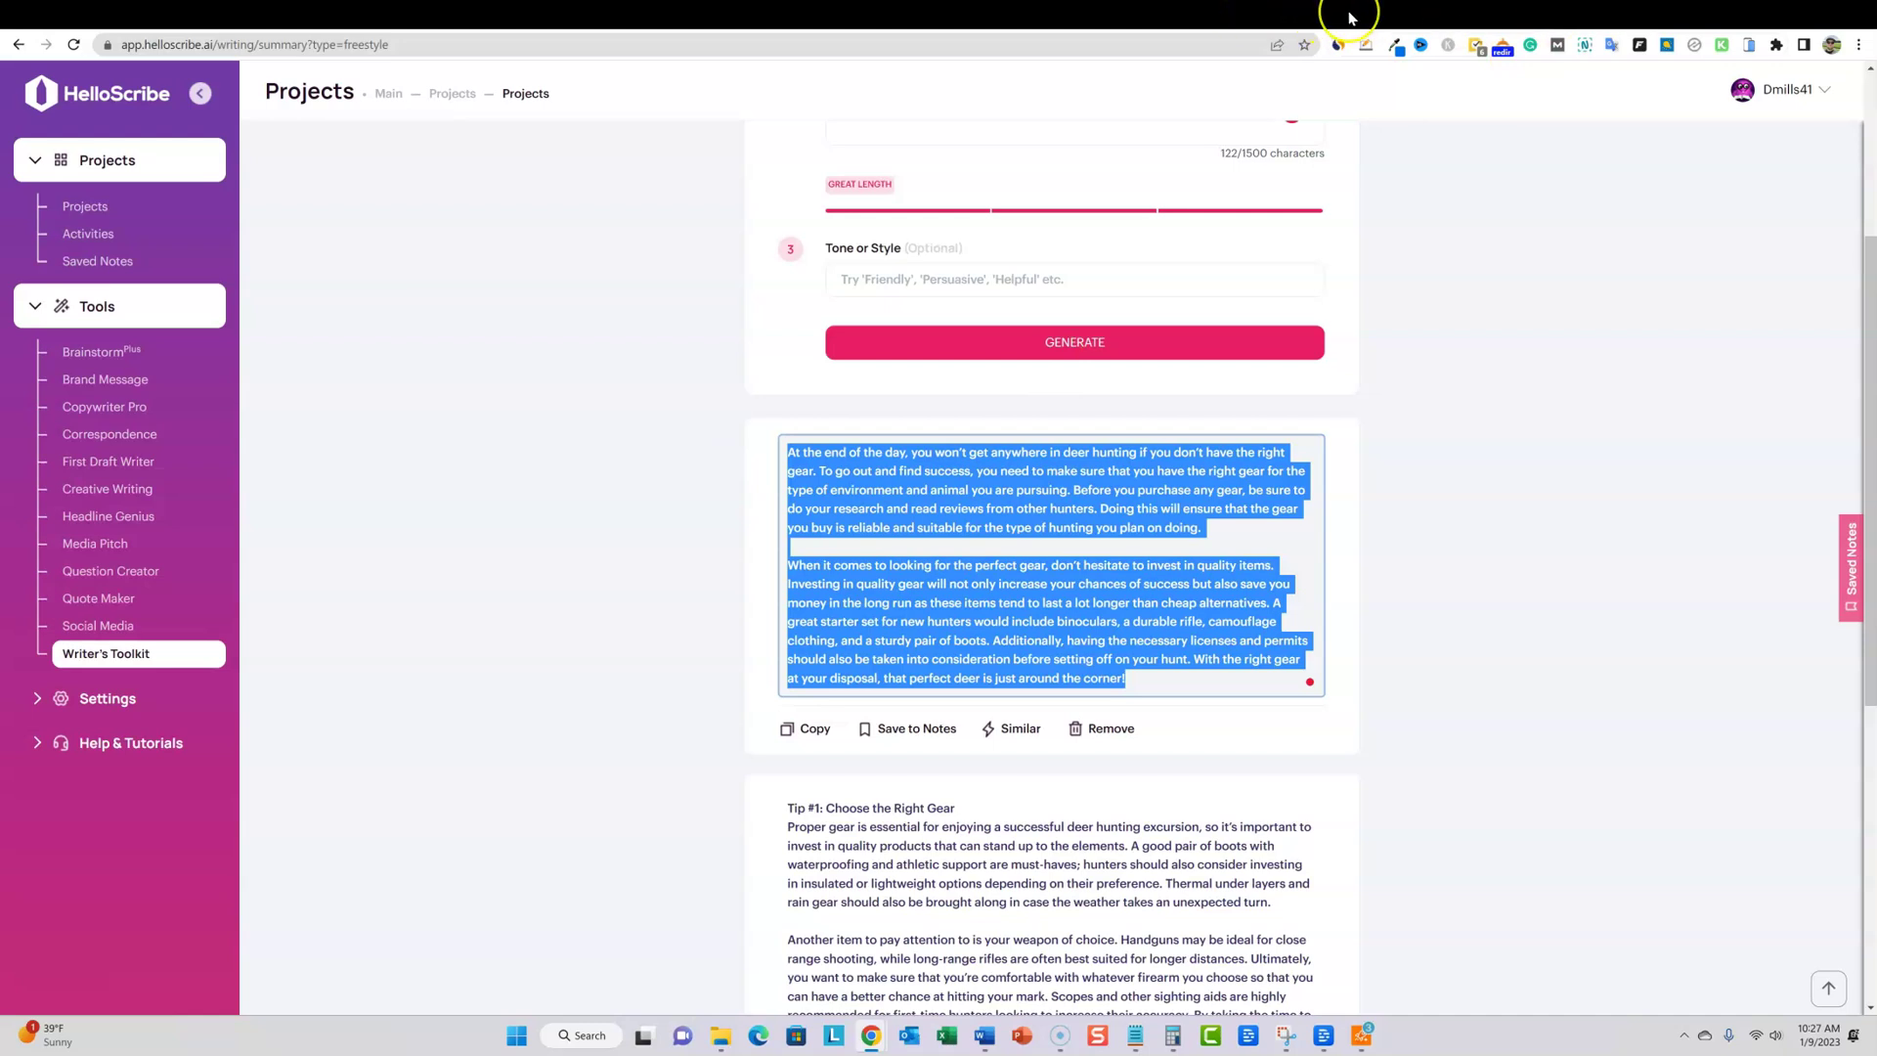
Switch to Originality.ai, start a new content scan and paste in the copied gear paragraphs
left_click(1038, 17)
left_click(118, 154)
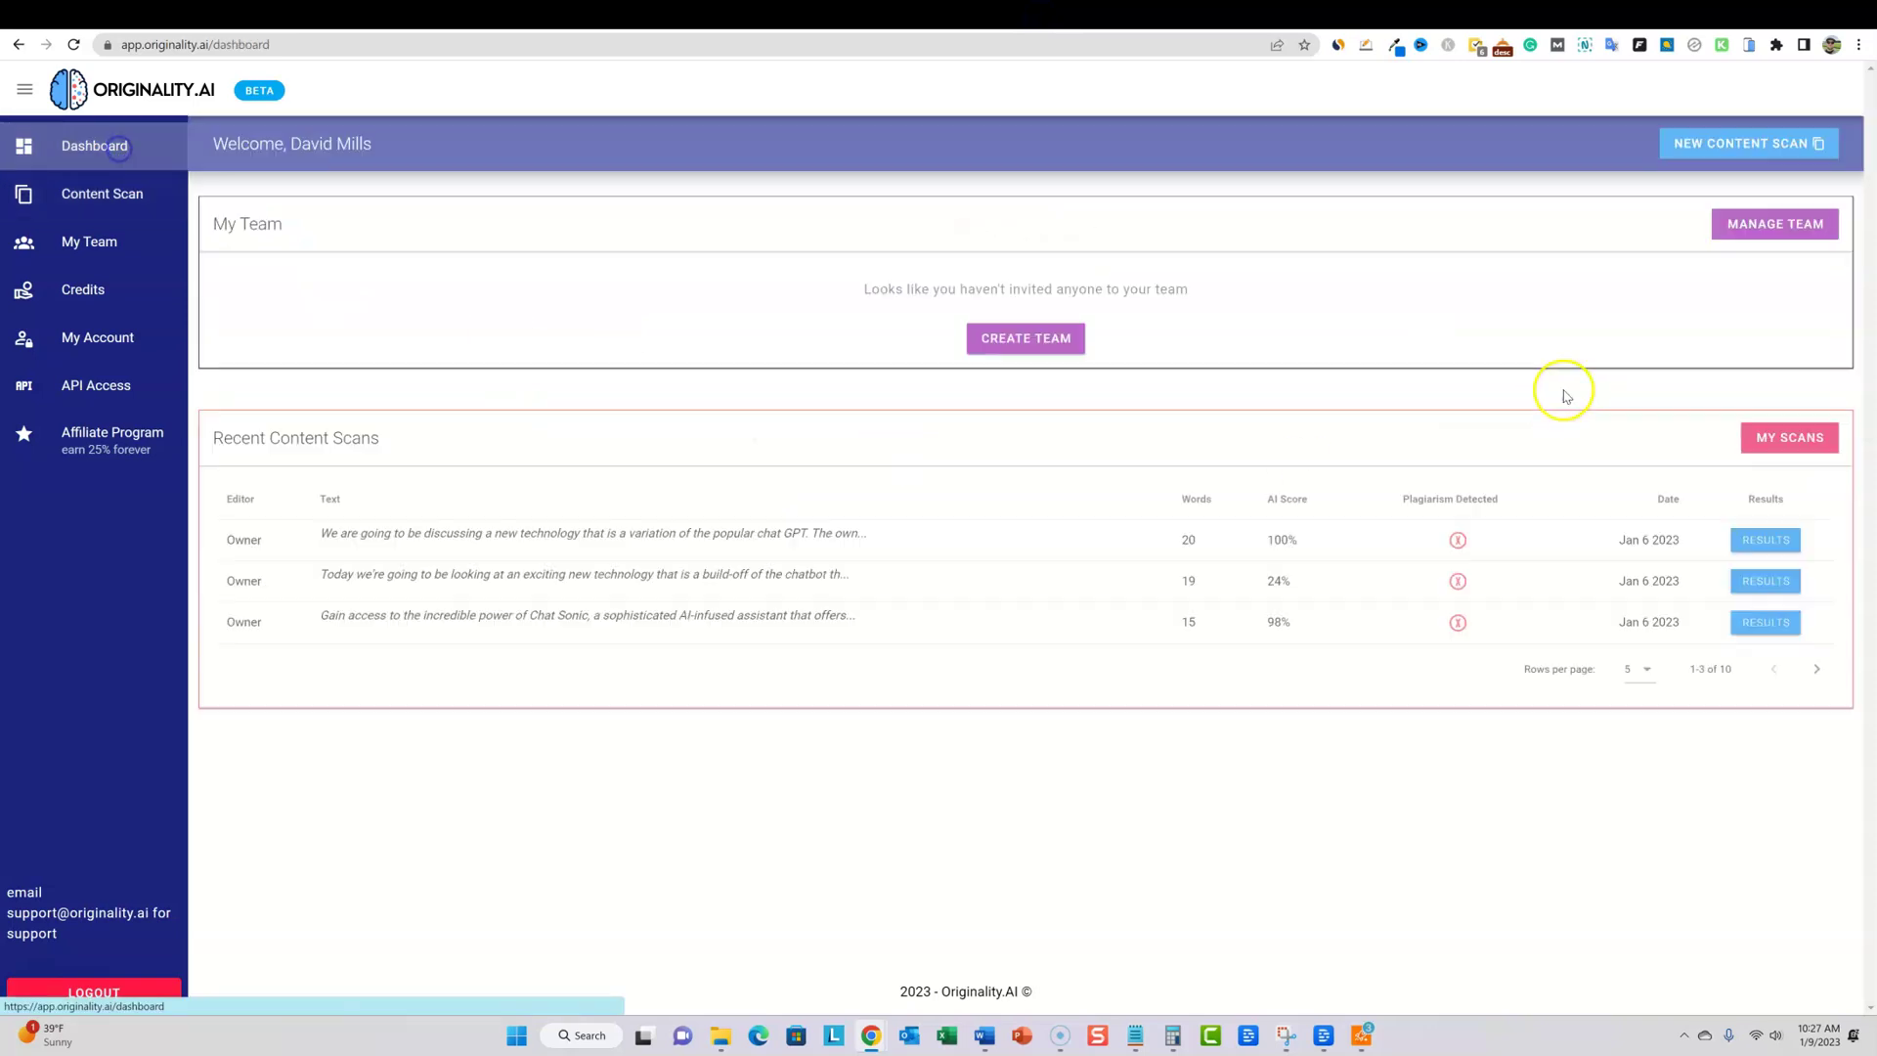
left_click(1765, 149)
left_click(606, 354)
key("ctrl+v")
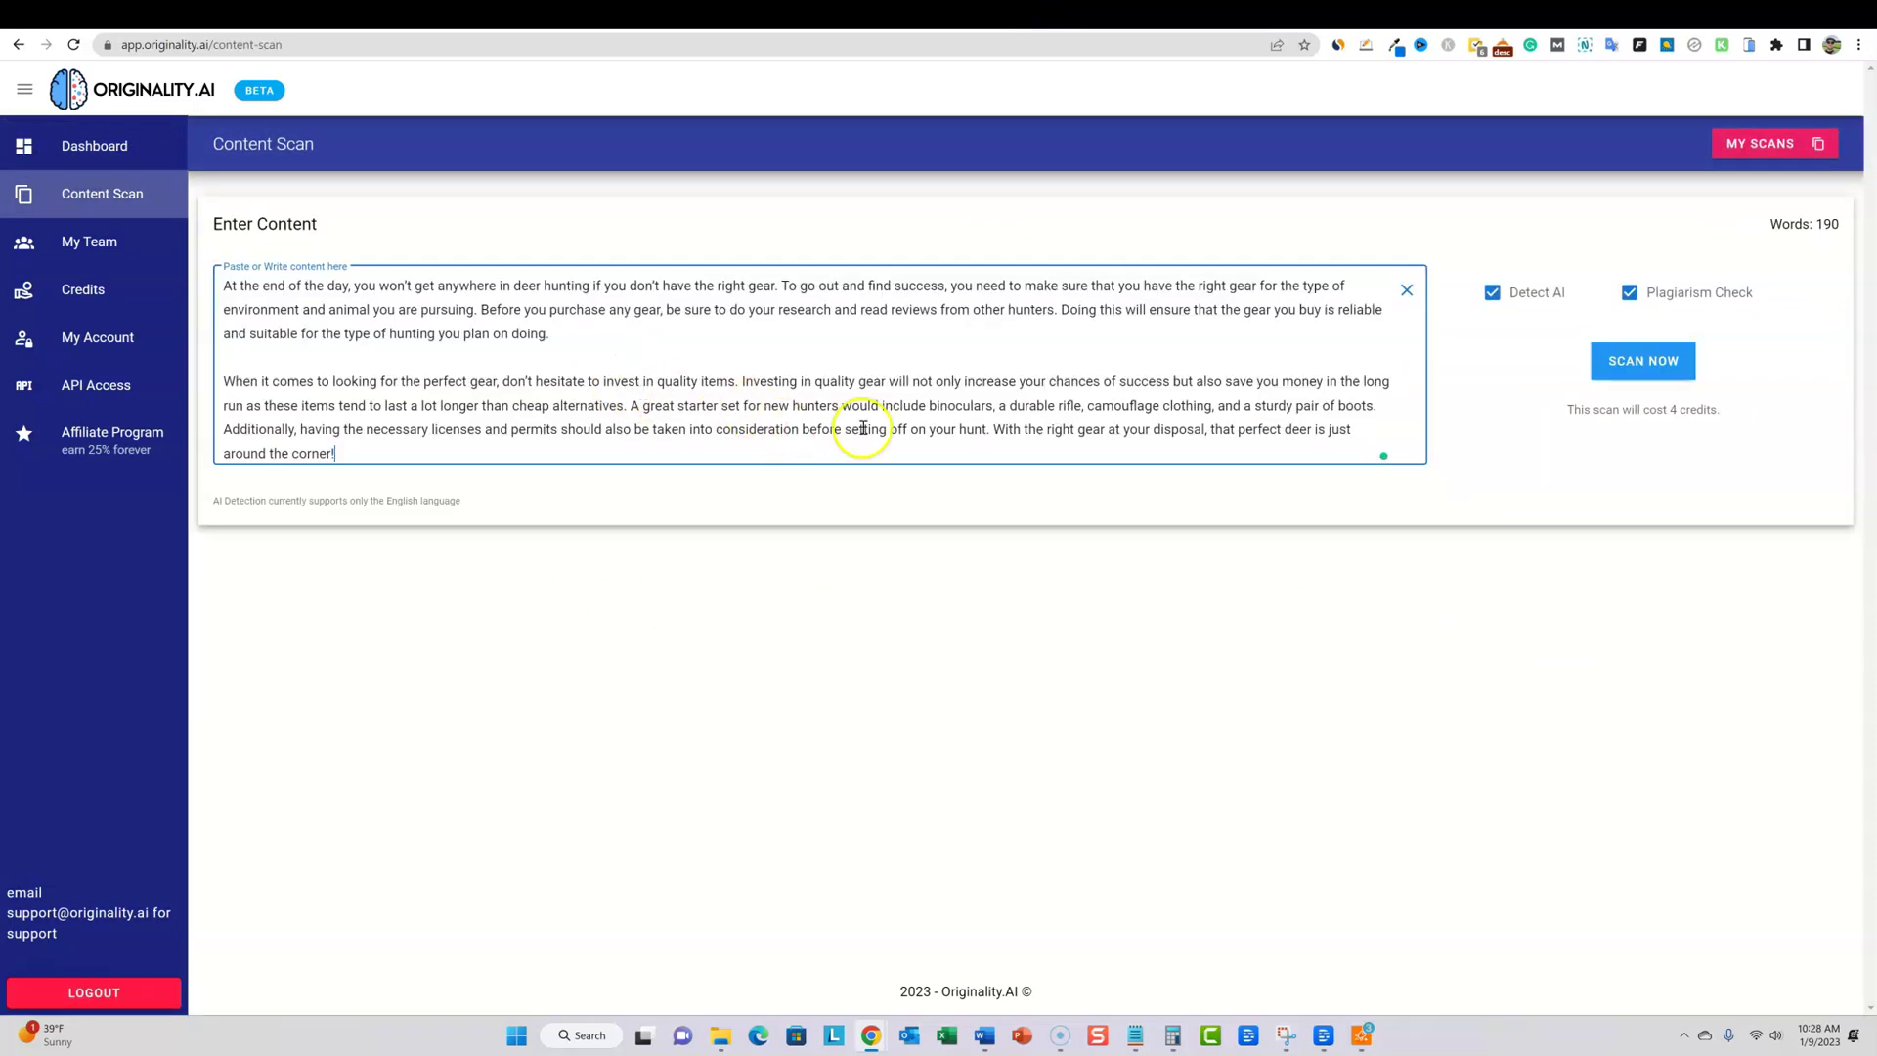
Run the scan with AI detection only, without the plagiarism check, and highlight the score note about GPT tools
left_click(1629, 292)
left_click(1639, 360)
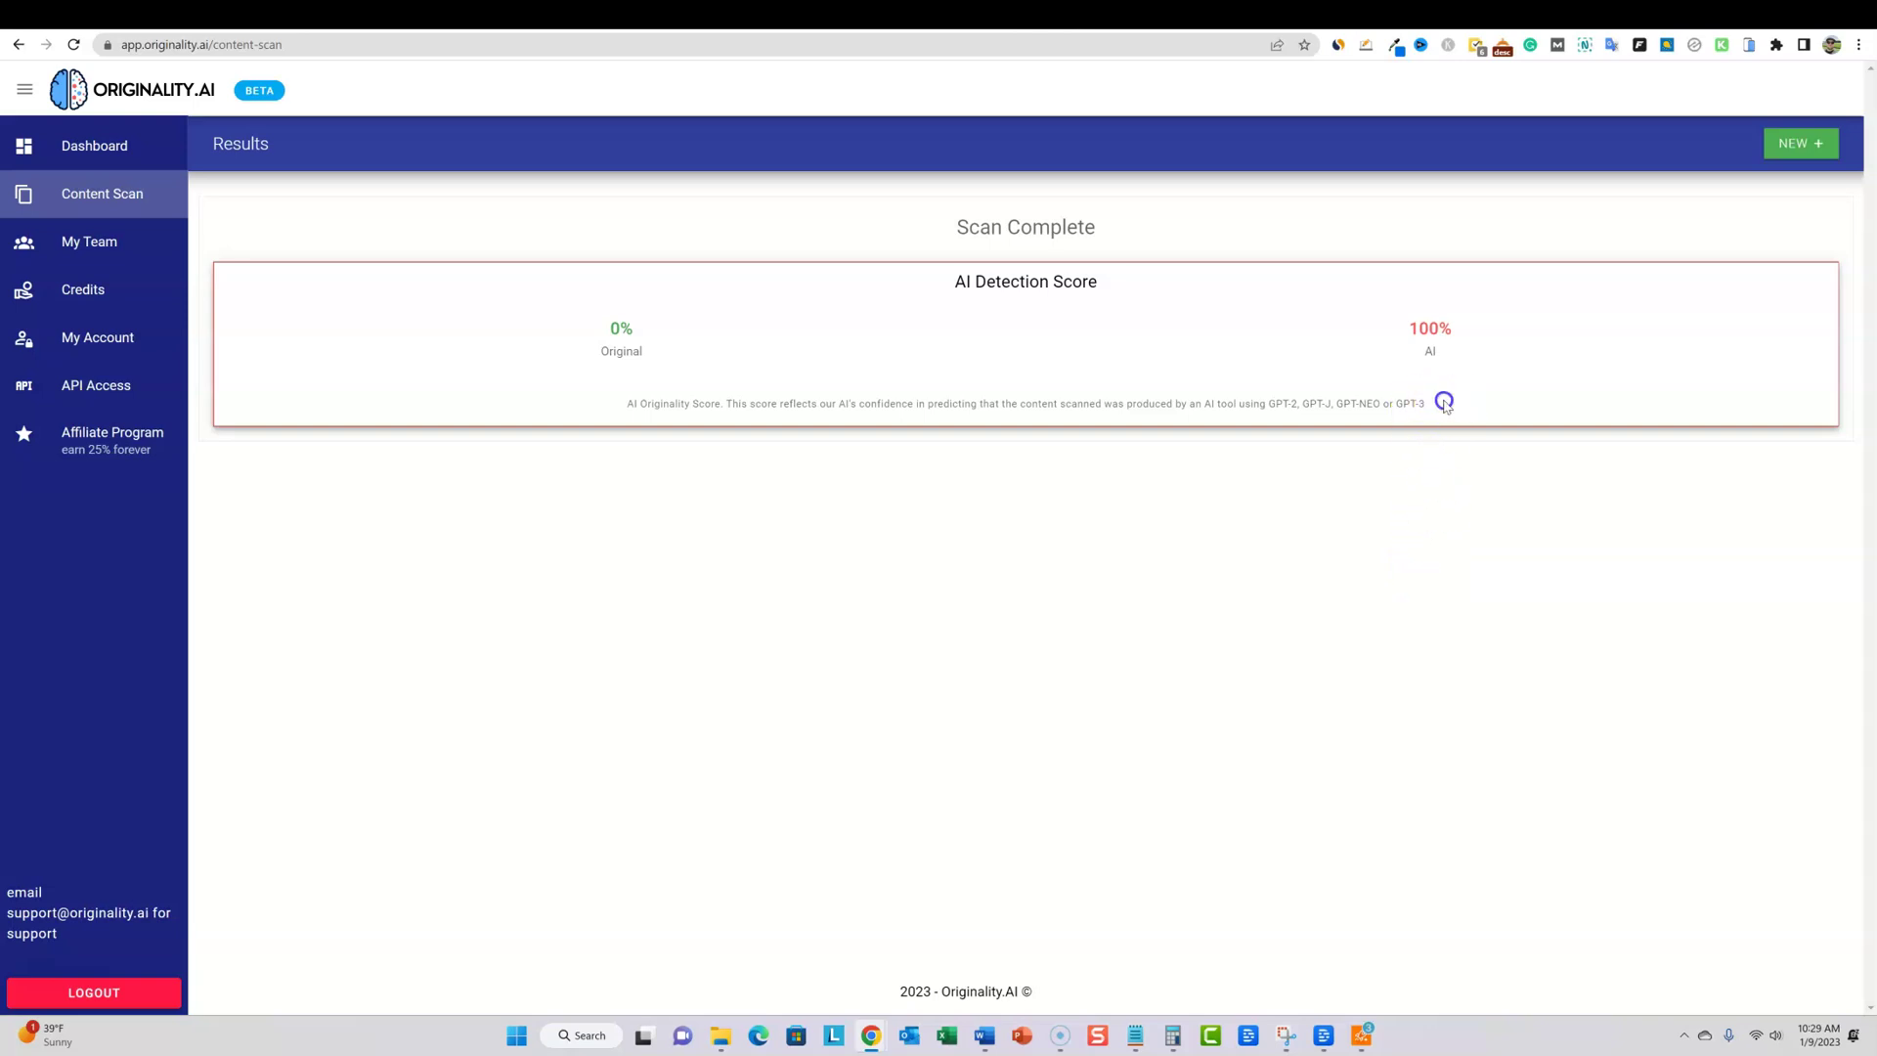
left_click_drag(1444, 403, 1154, 403)
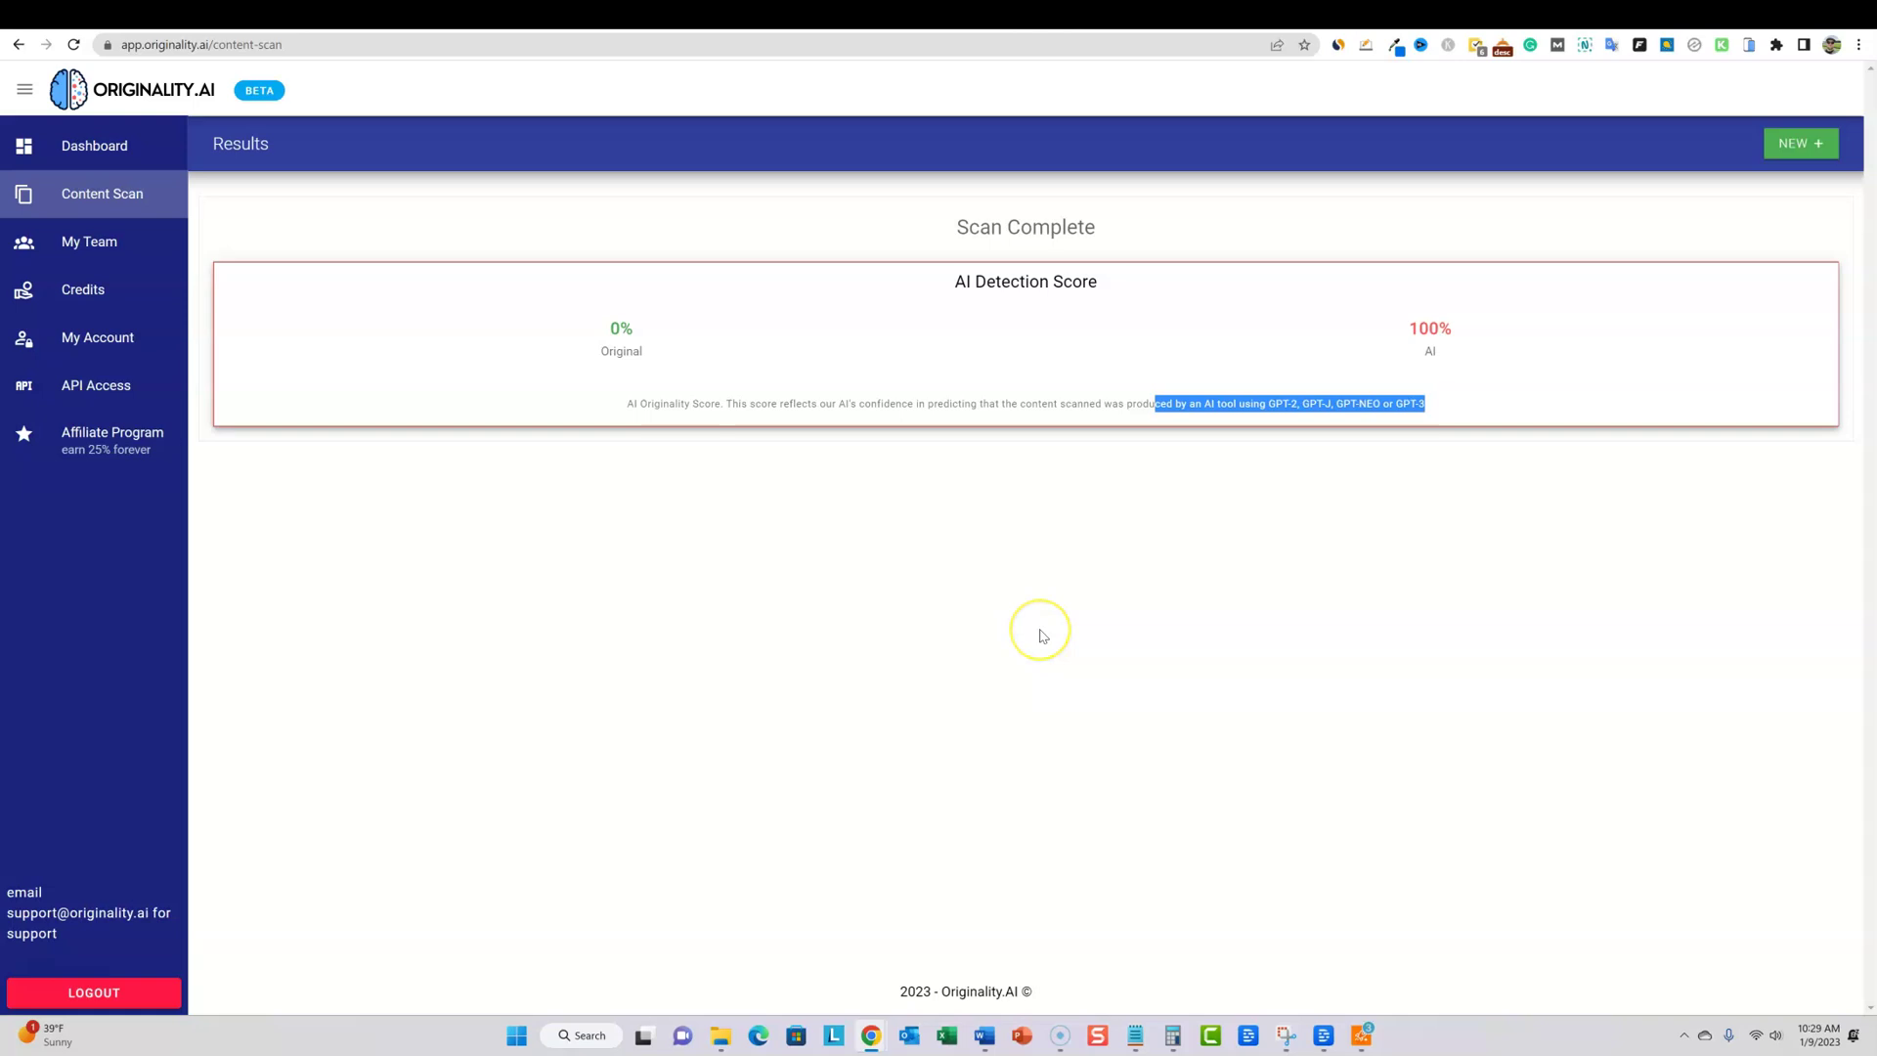
left_click(1009, 94)
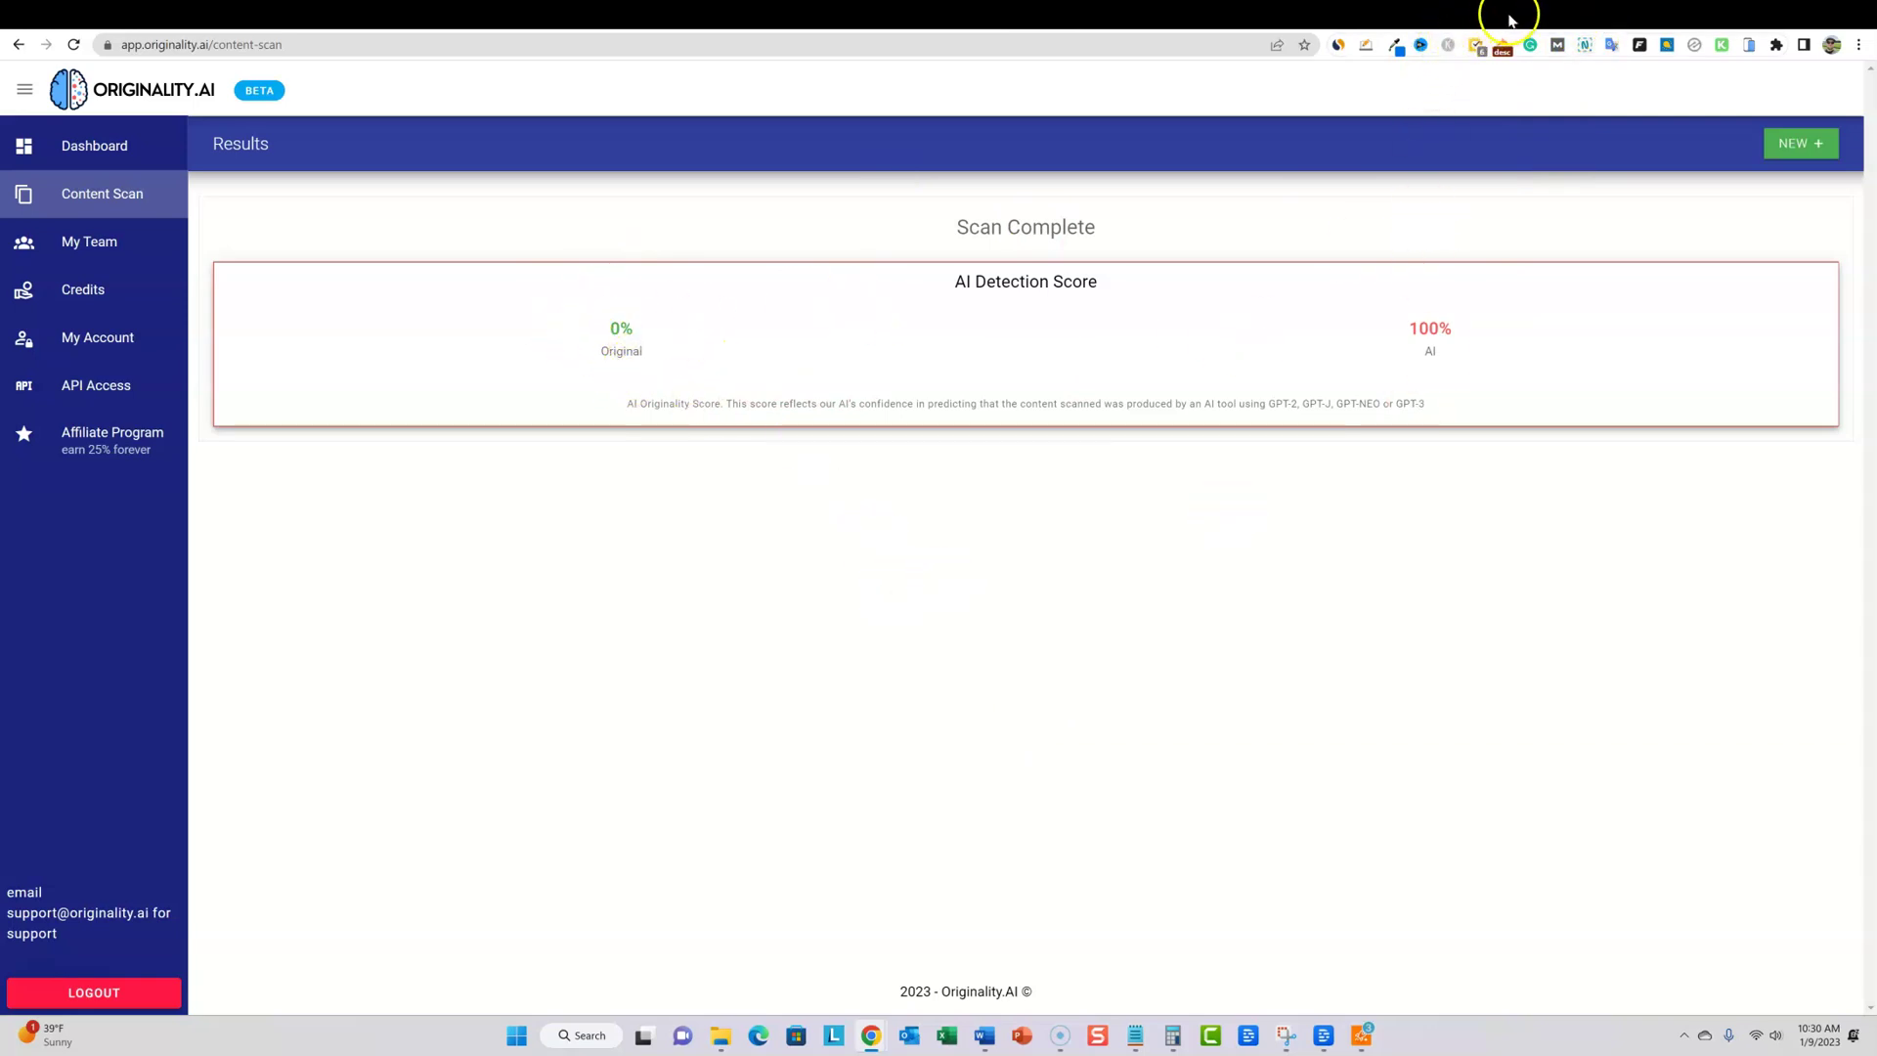
Return to HelloScribe and copy the second generated text, headed "Tip #1: Choose the Right Gear"
left_click(1508, 19)
left_click(1434, 579)
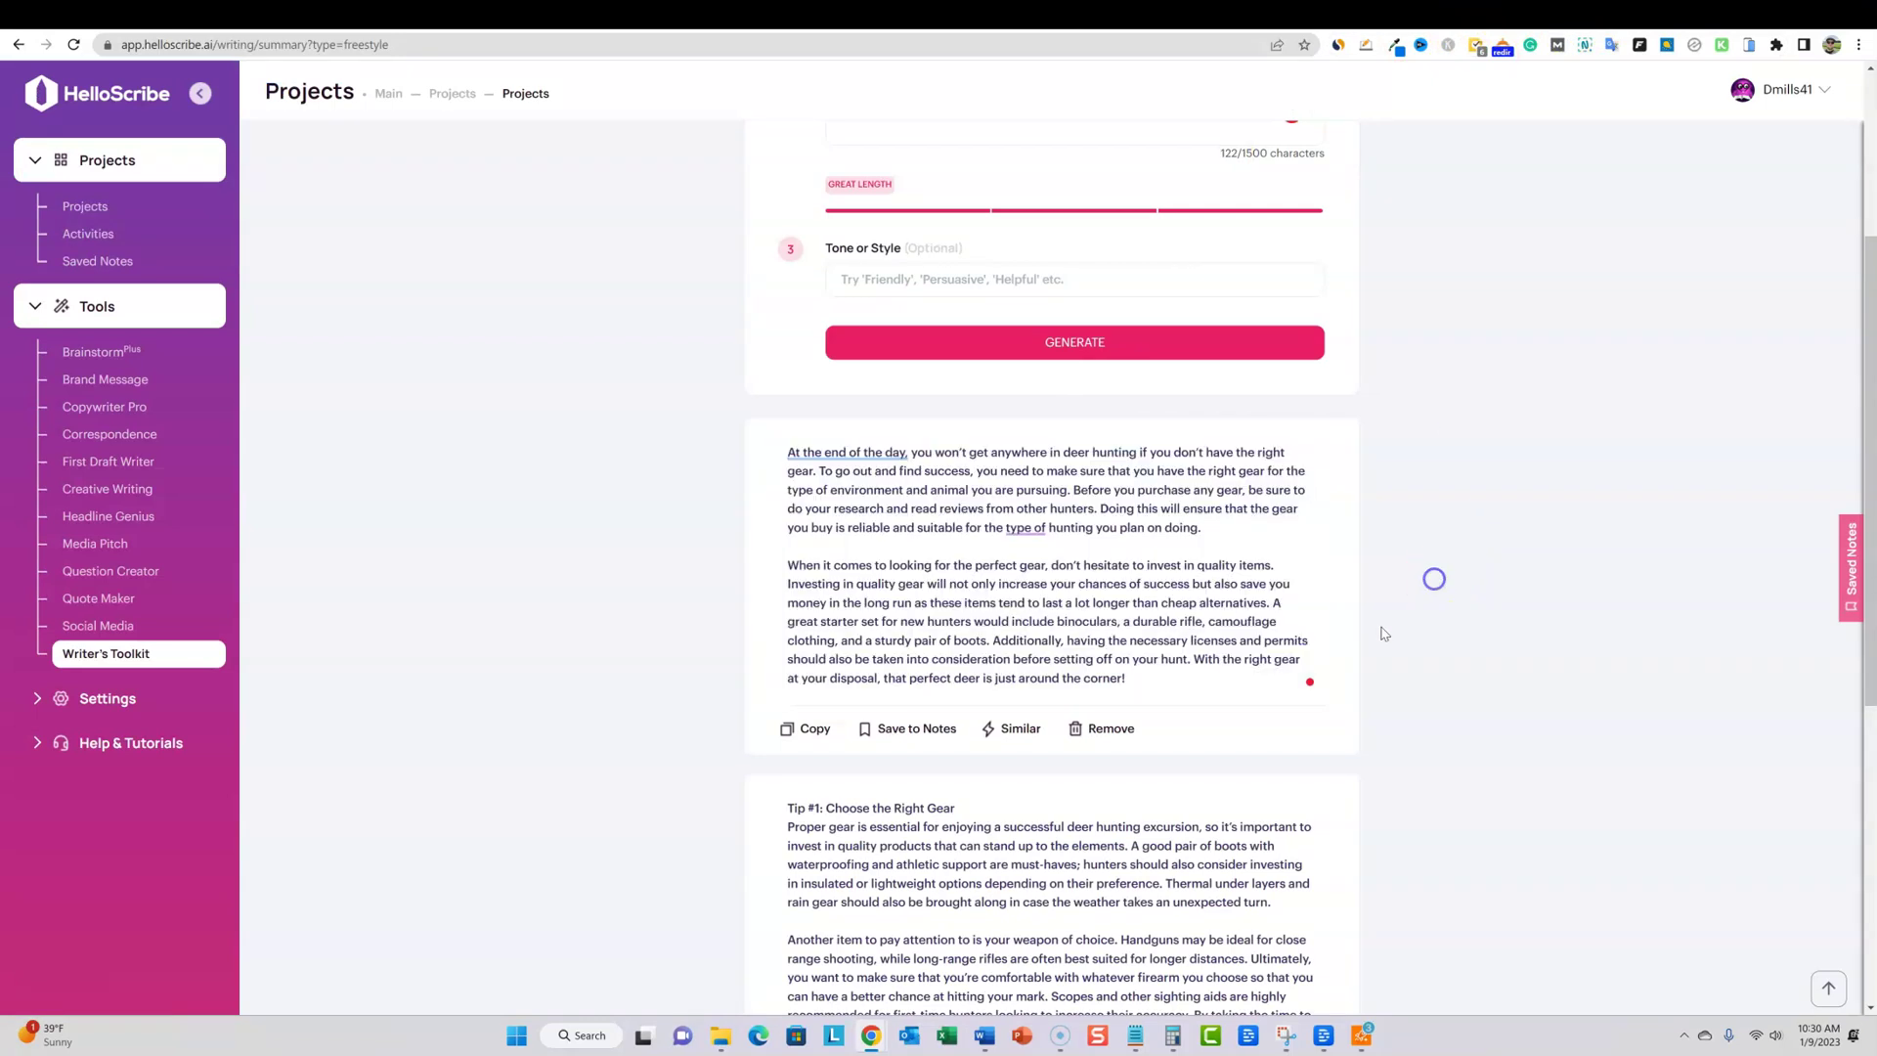
scroll(1076, 696, "down", 2)
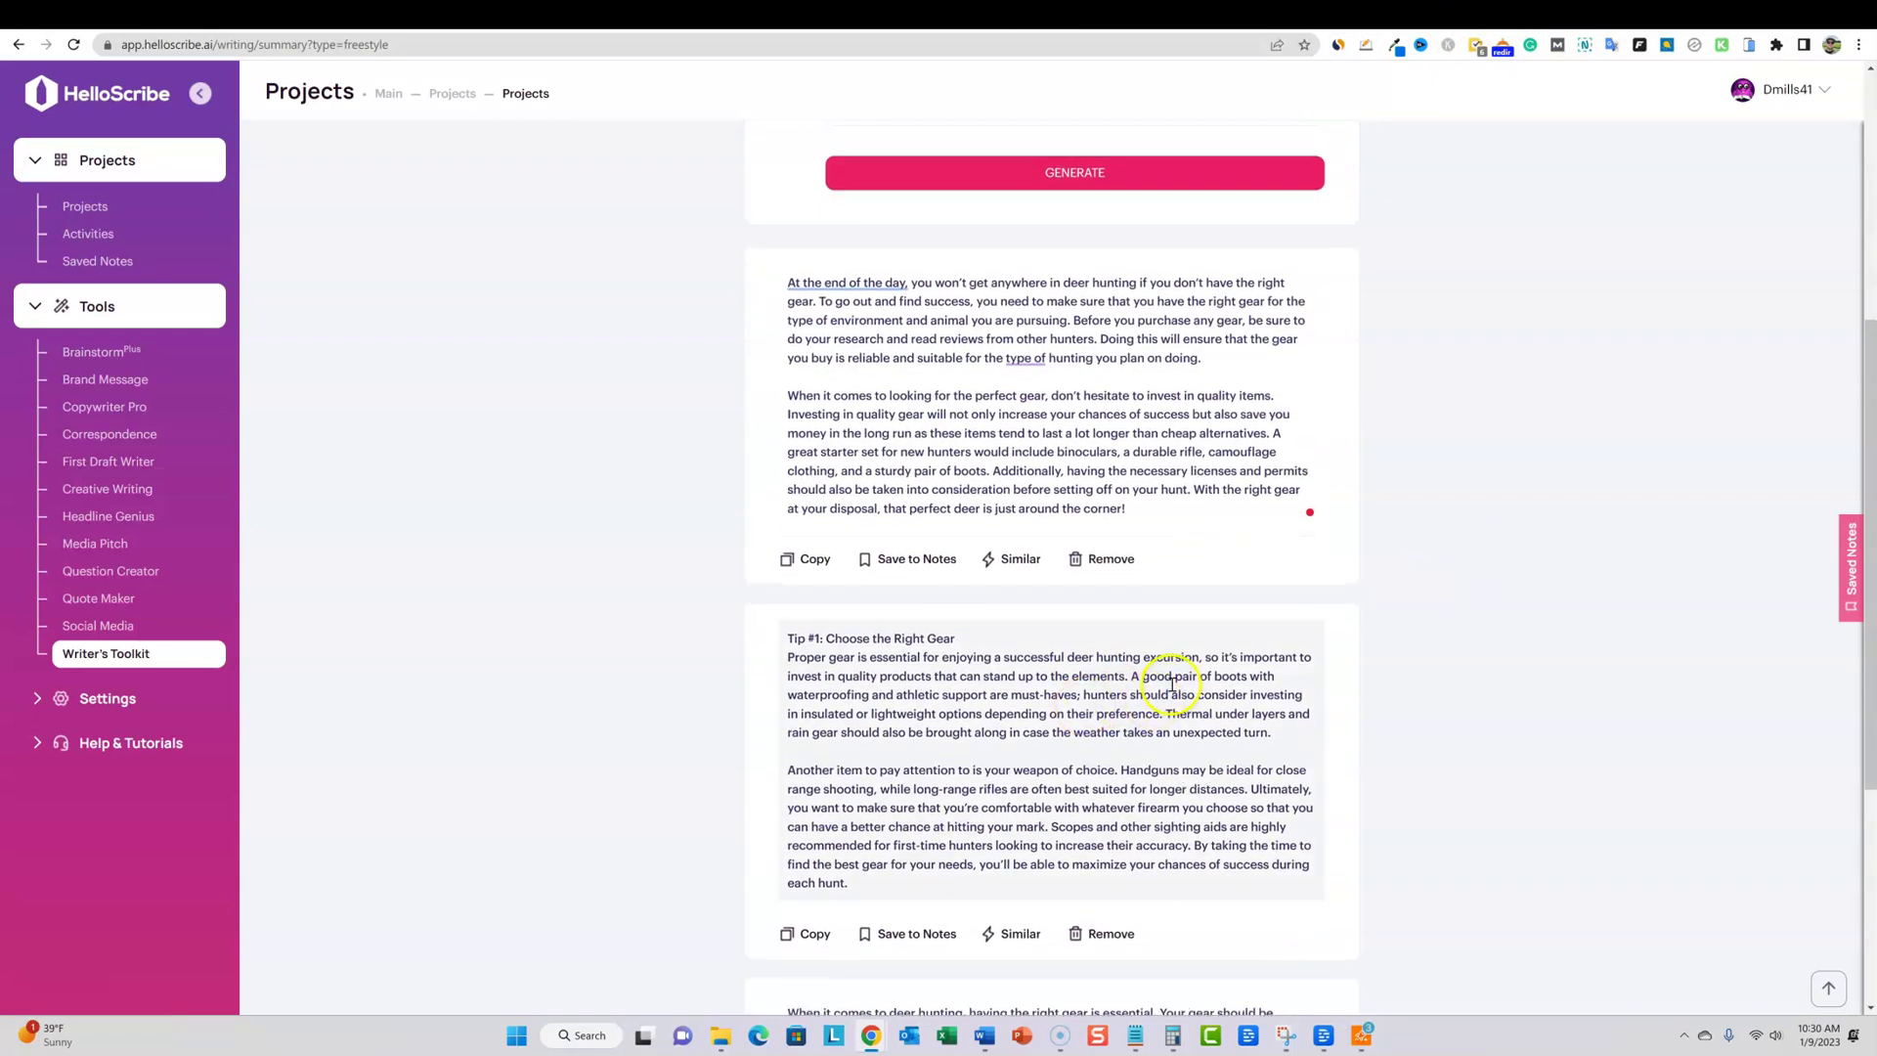
scroll(1171, 684, "up", 2)
scroll(1076, 640, "down", 3)
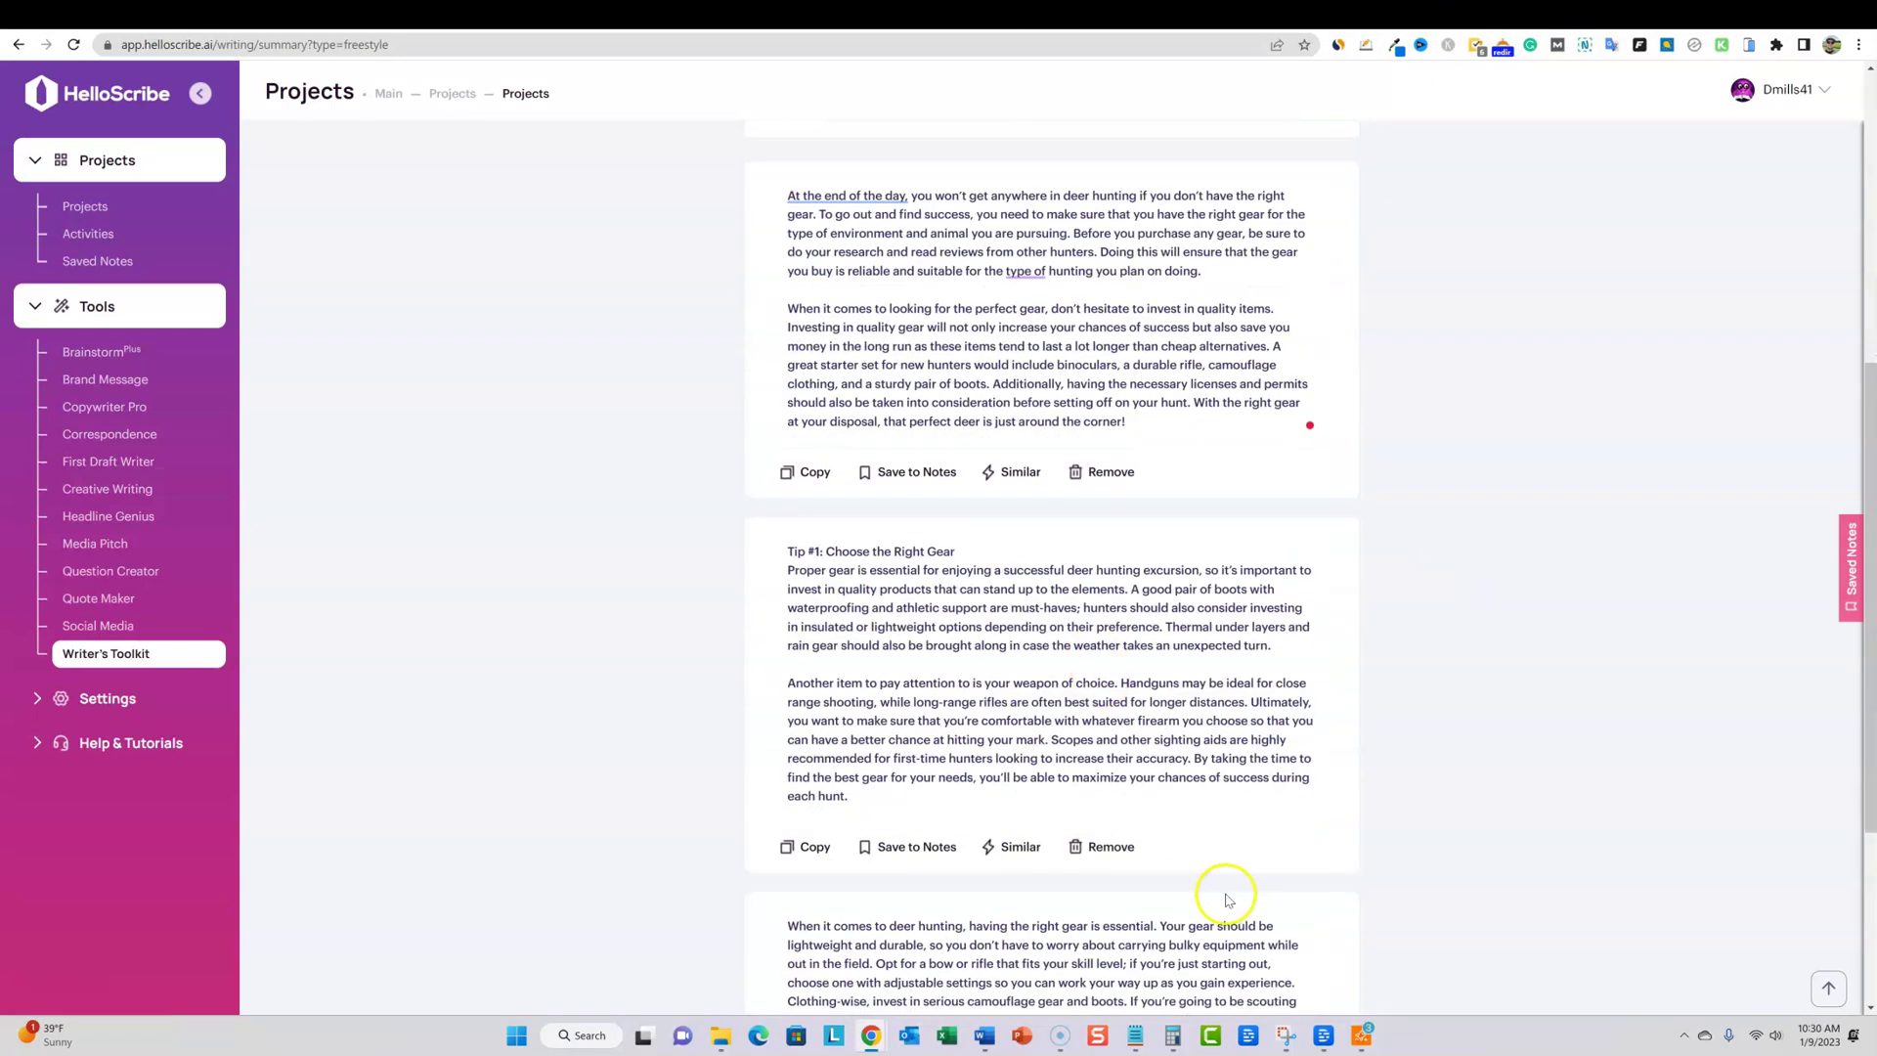
left_click_drag(850, 796, 813, 779)
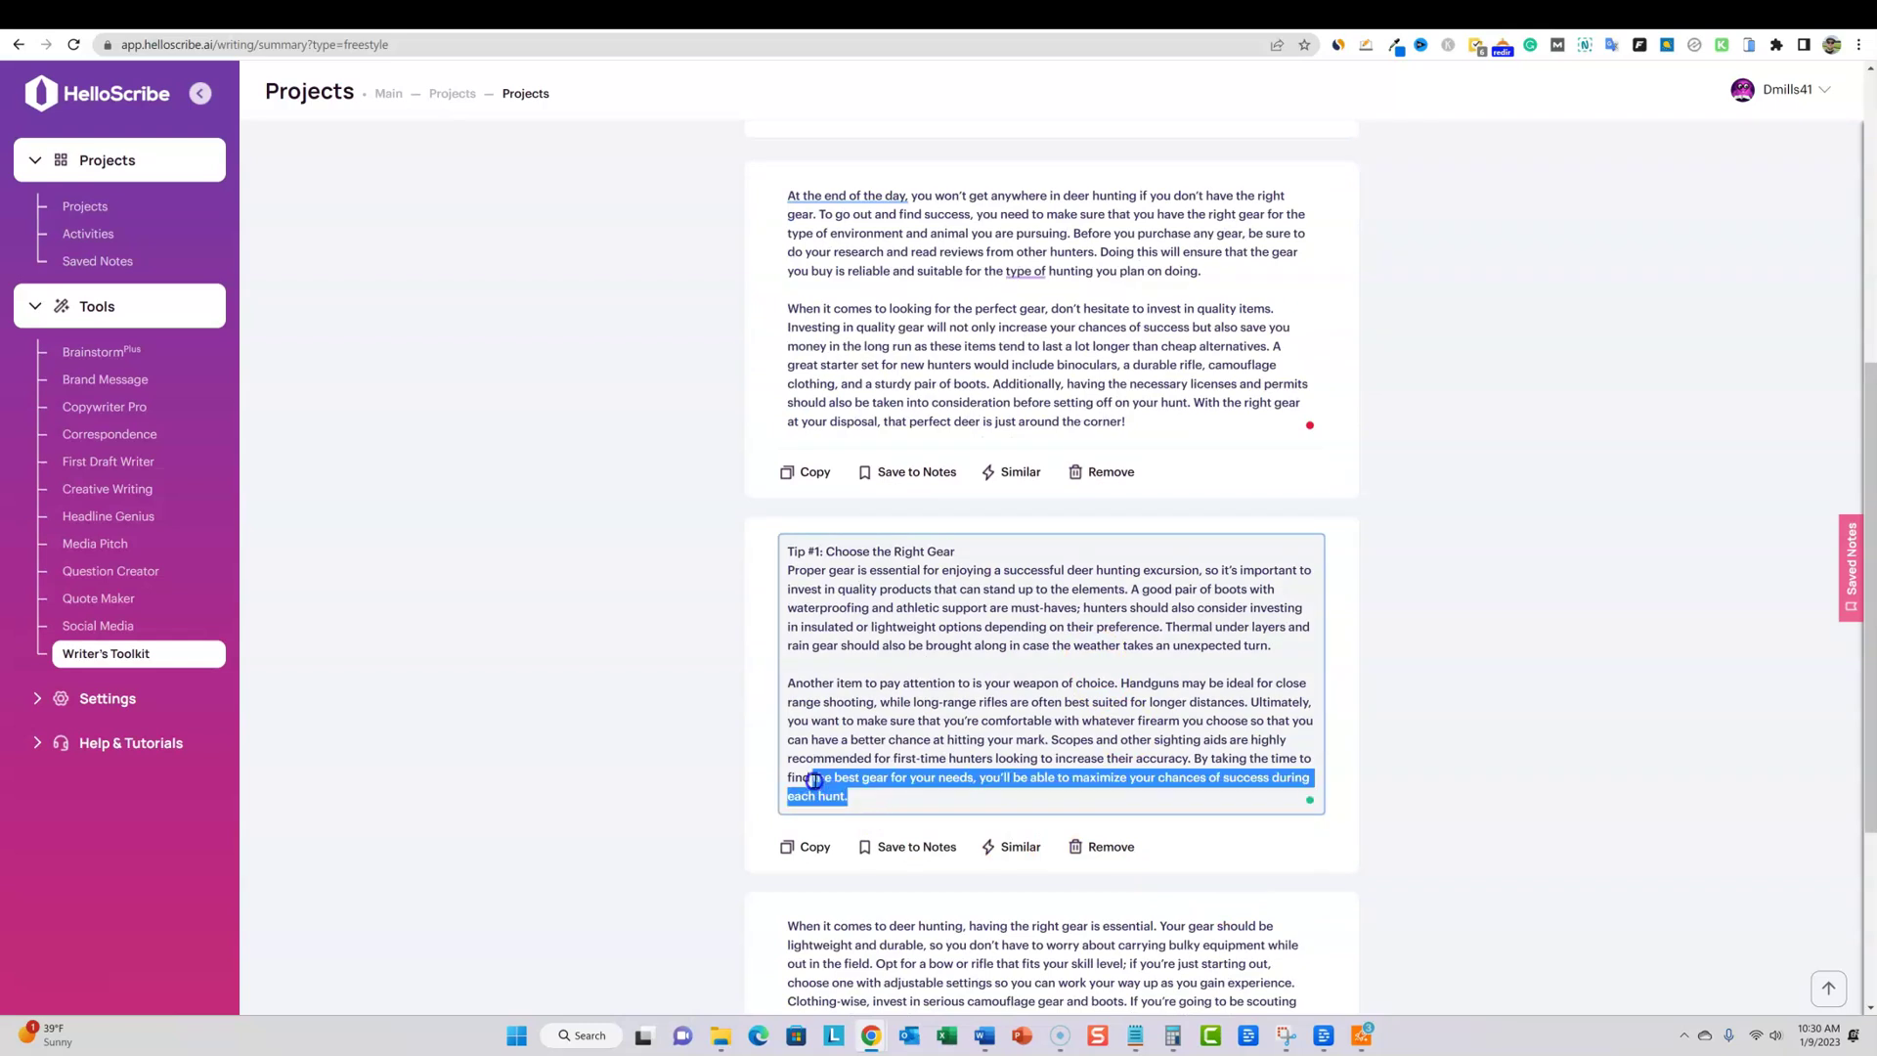
left_click(814, 846)
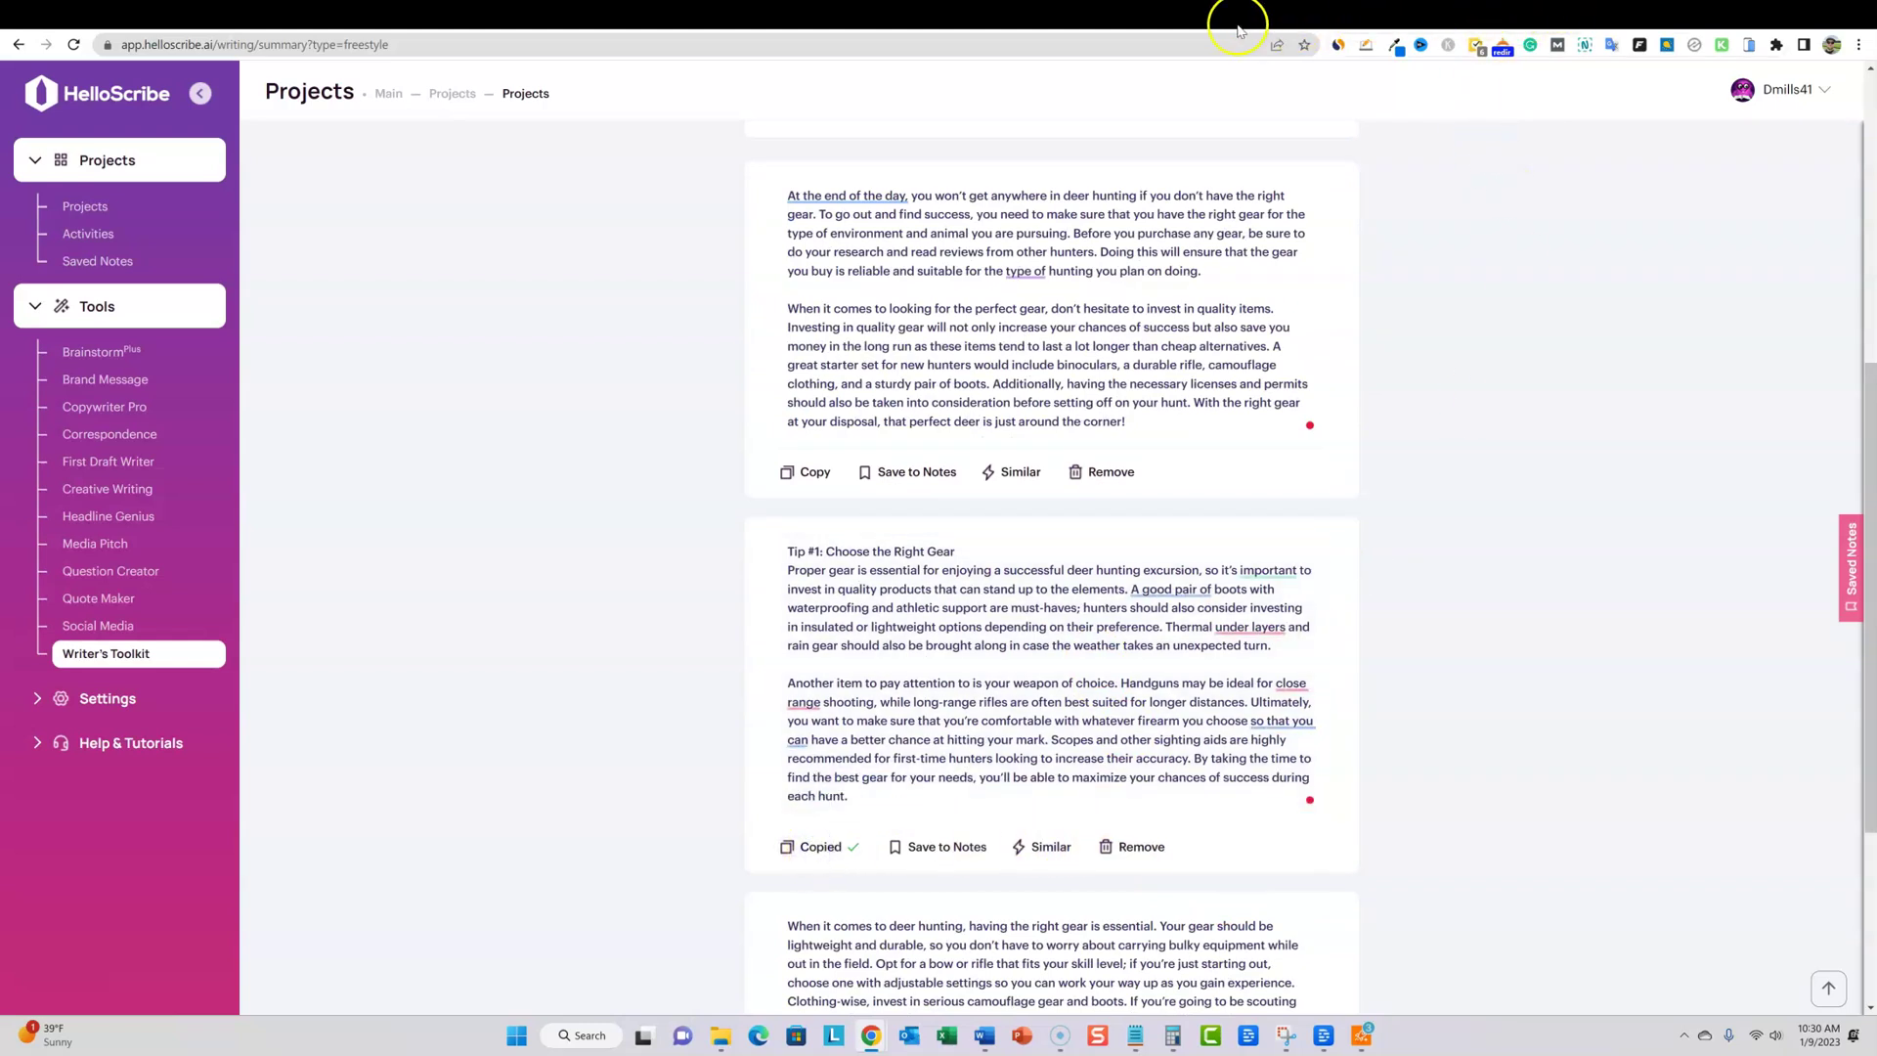
Switch to Originality.ai and scan the copied "Tip #1: Choose the Right Gear" text for AI content
left_click(1047, 18)
left_click(1094, 336)
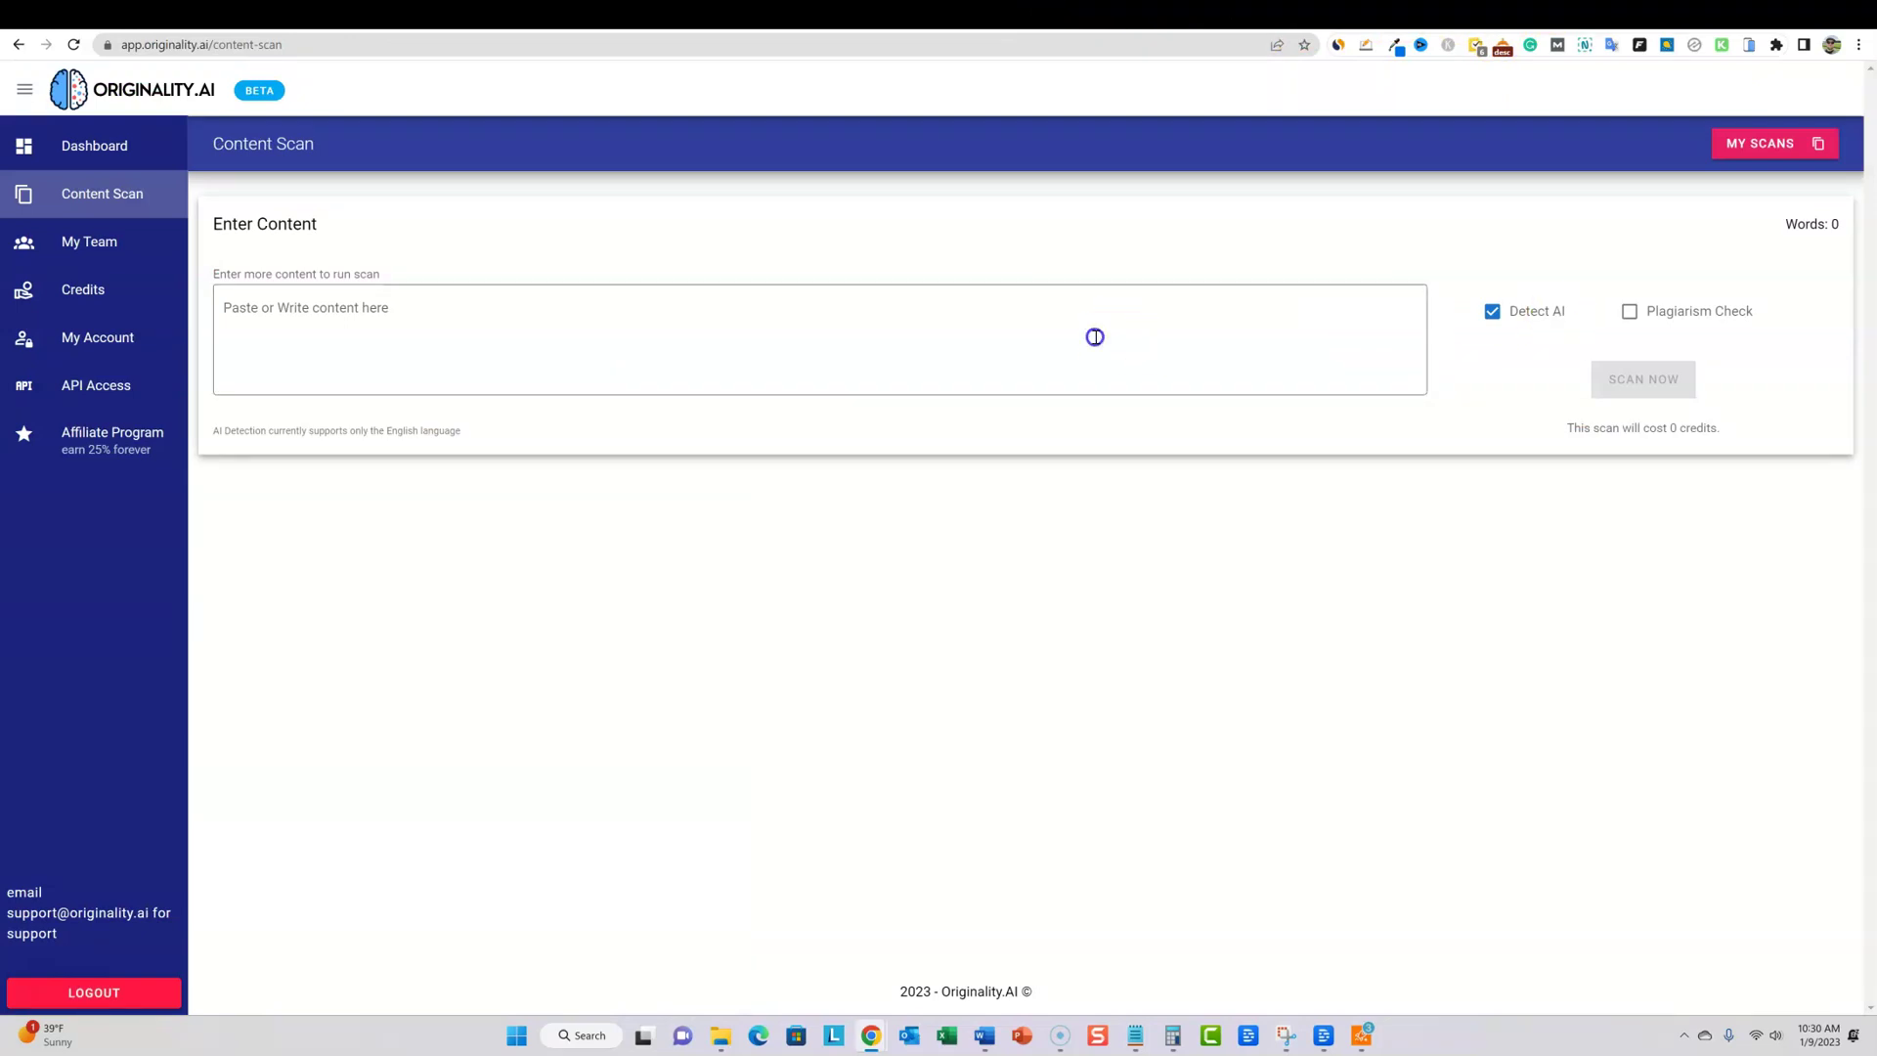
key("ctrl+v")
left_click(1640, 378)
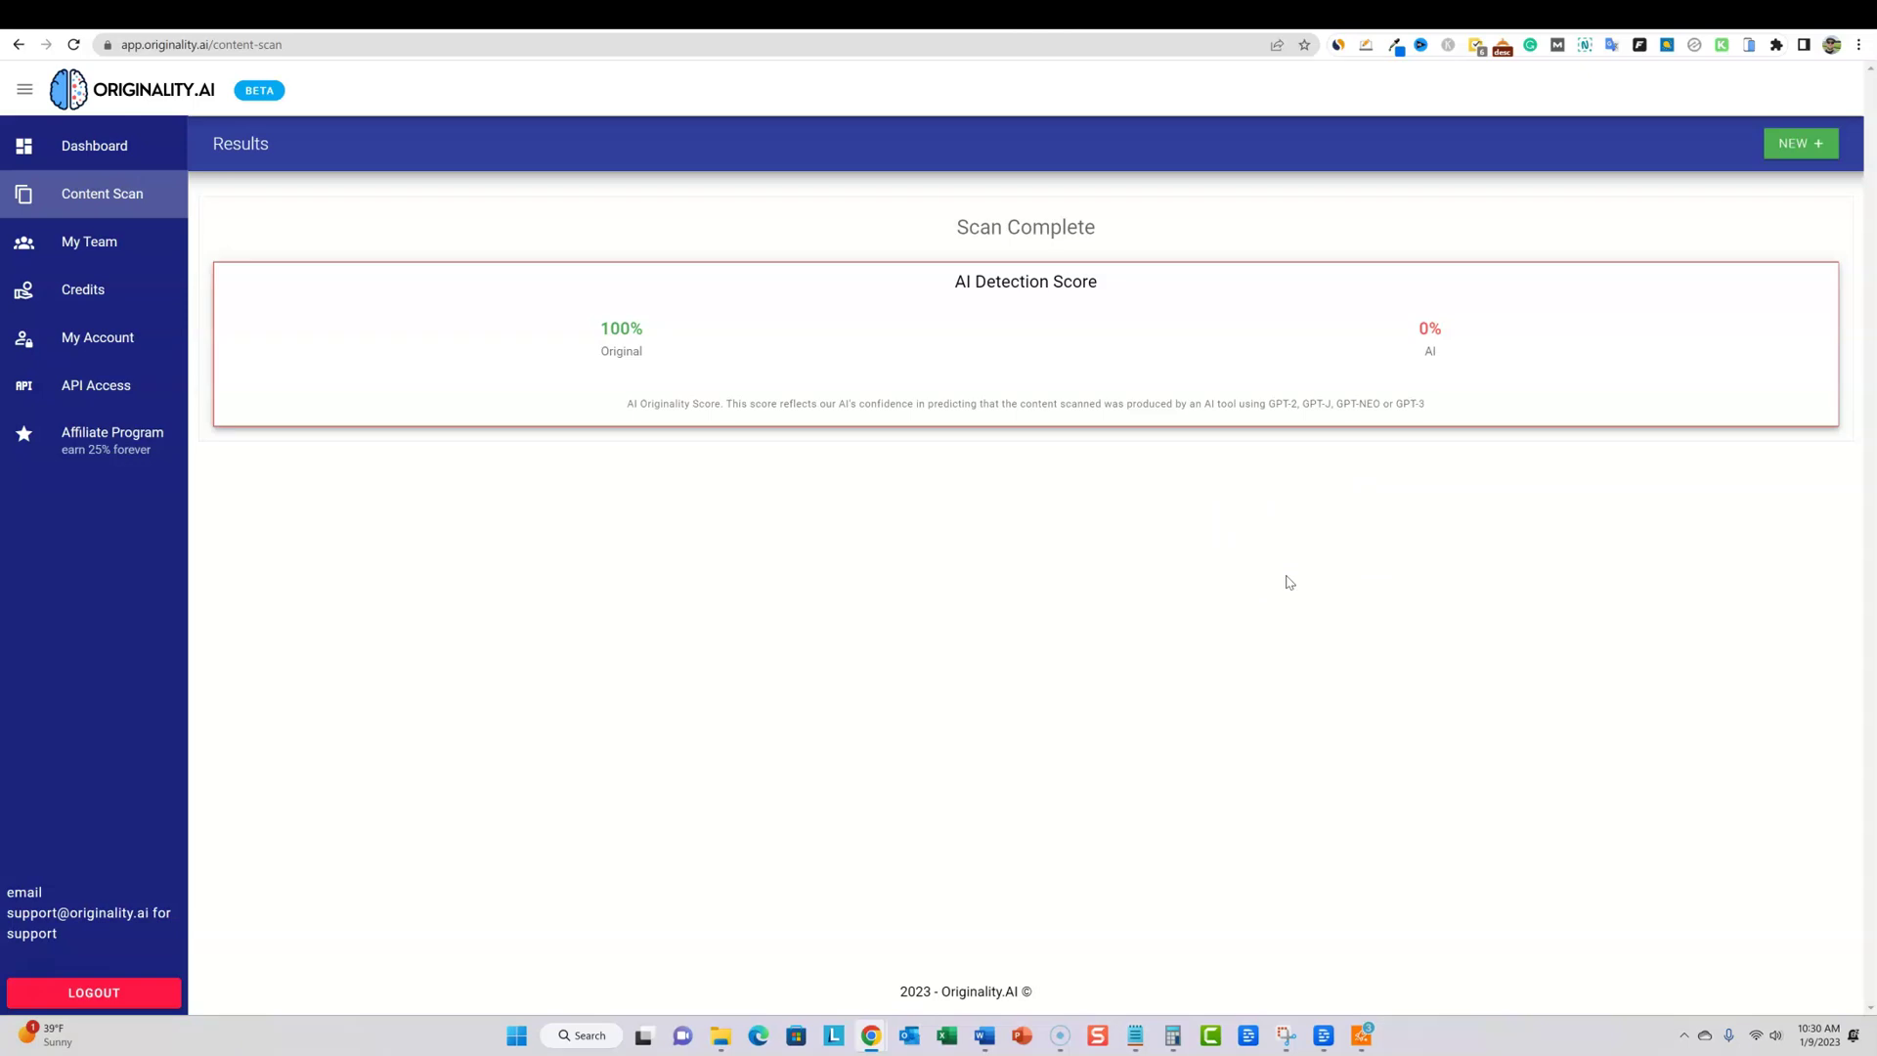
Review the generated gear texts in HelloScribe against the AI detection score in Originality.ai
left_click(1516, 15)
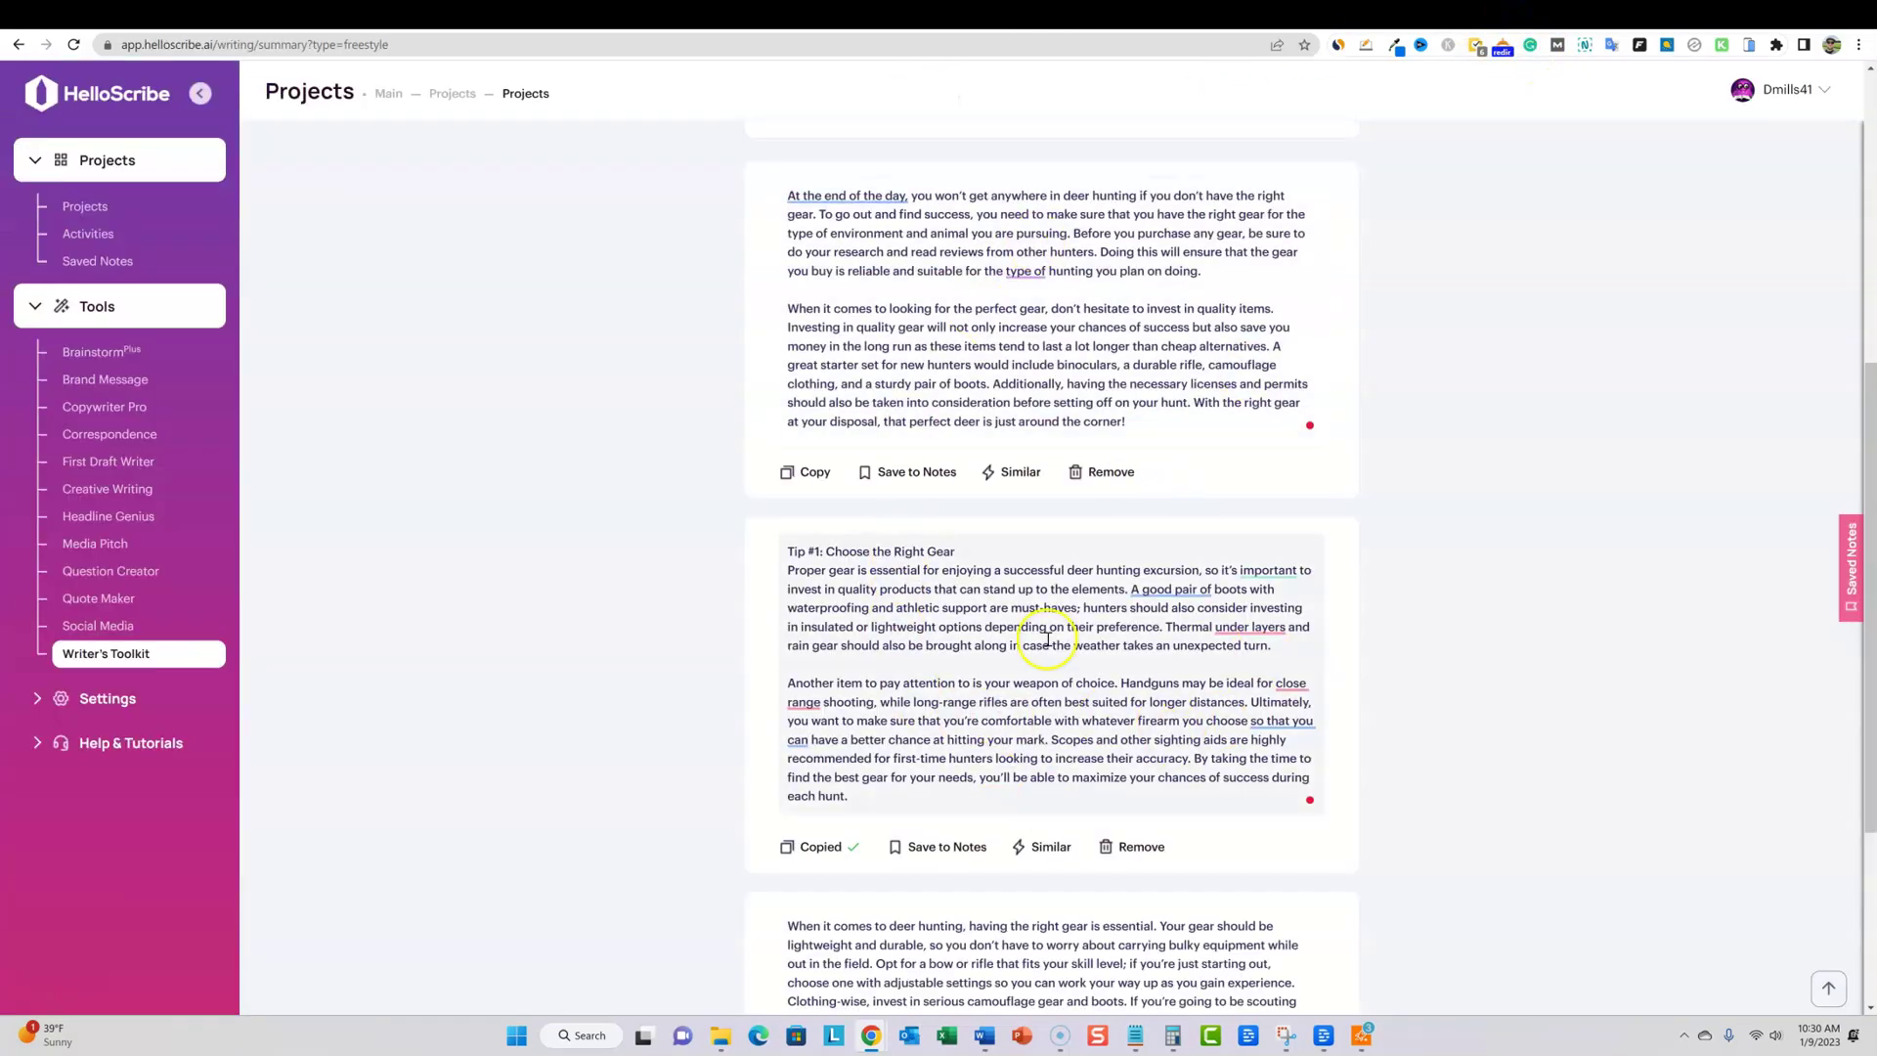
scroll(1173, 635, "down", 4)
scroll(1163, 631, "up", 2)
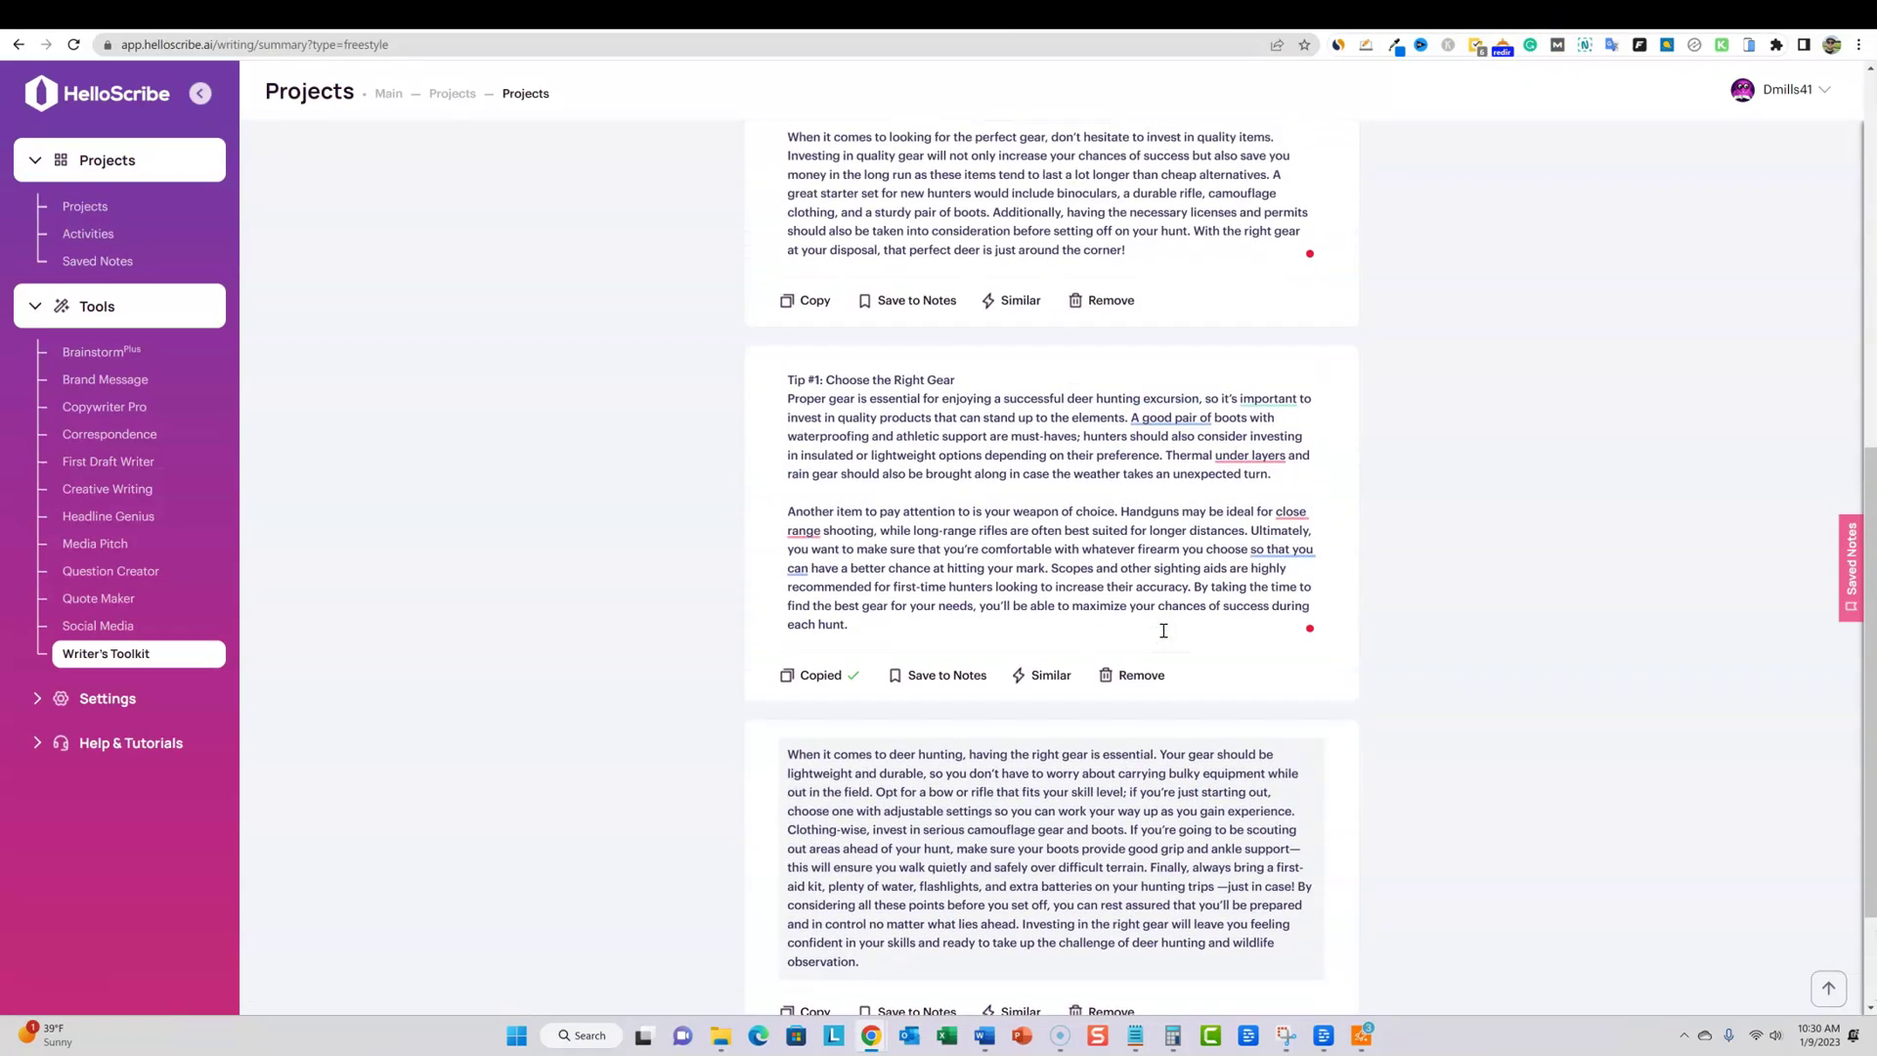
left_click(1050, 19)
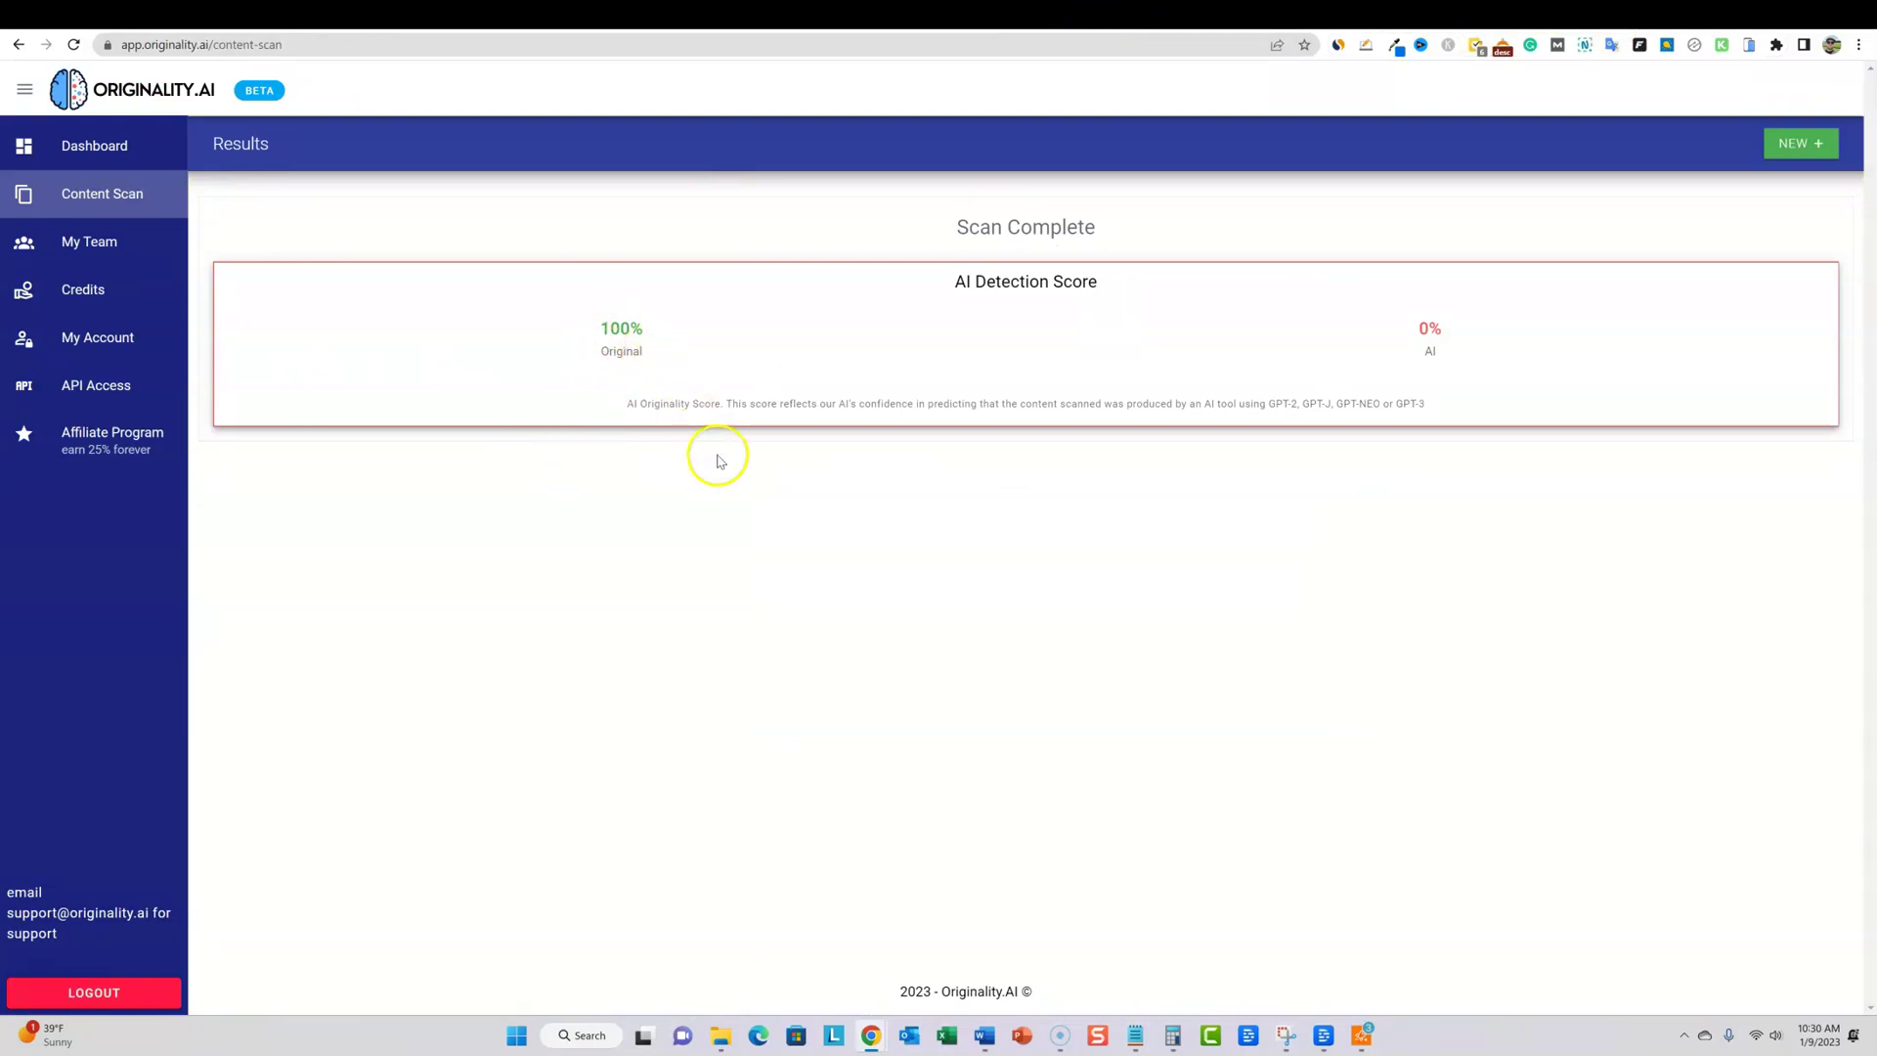
left_click(1517, 19)
scroll(1016, 371, "up", 4)
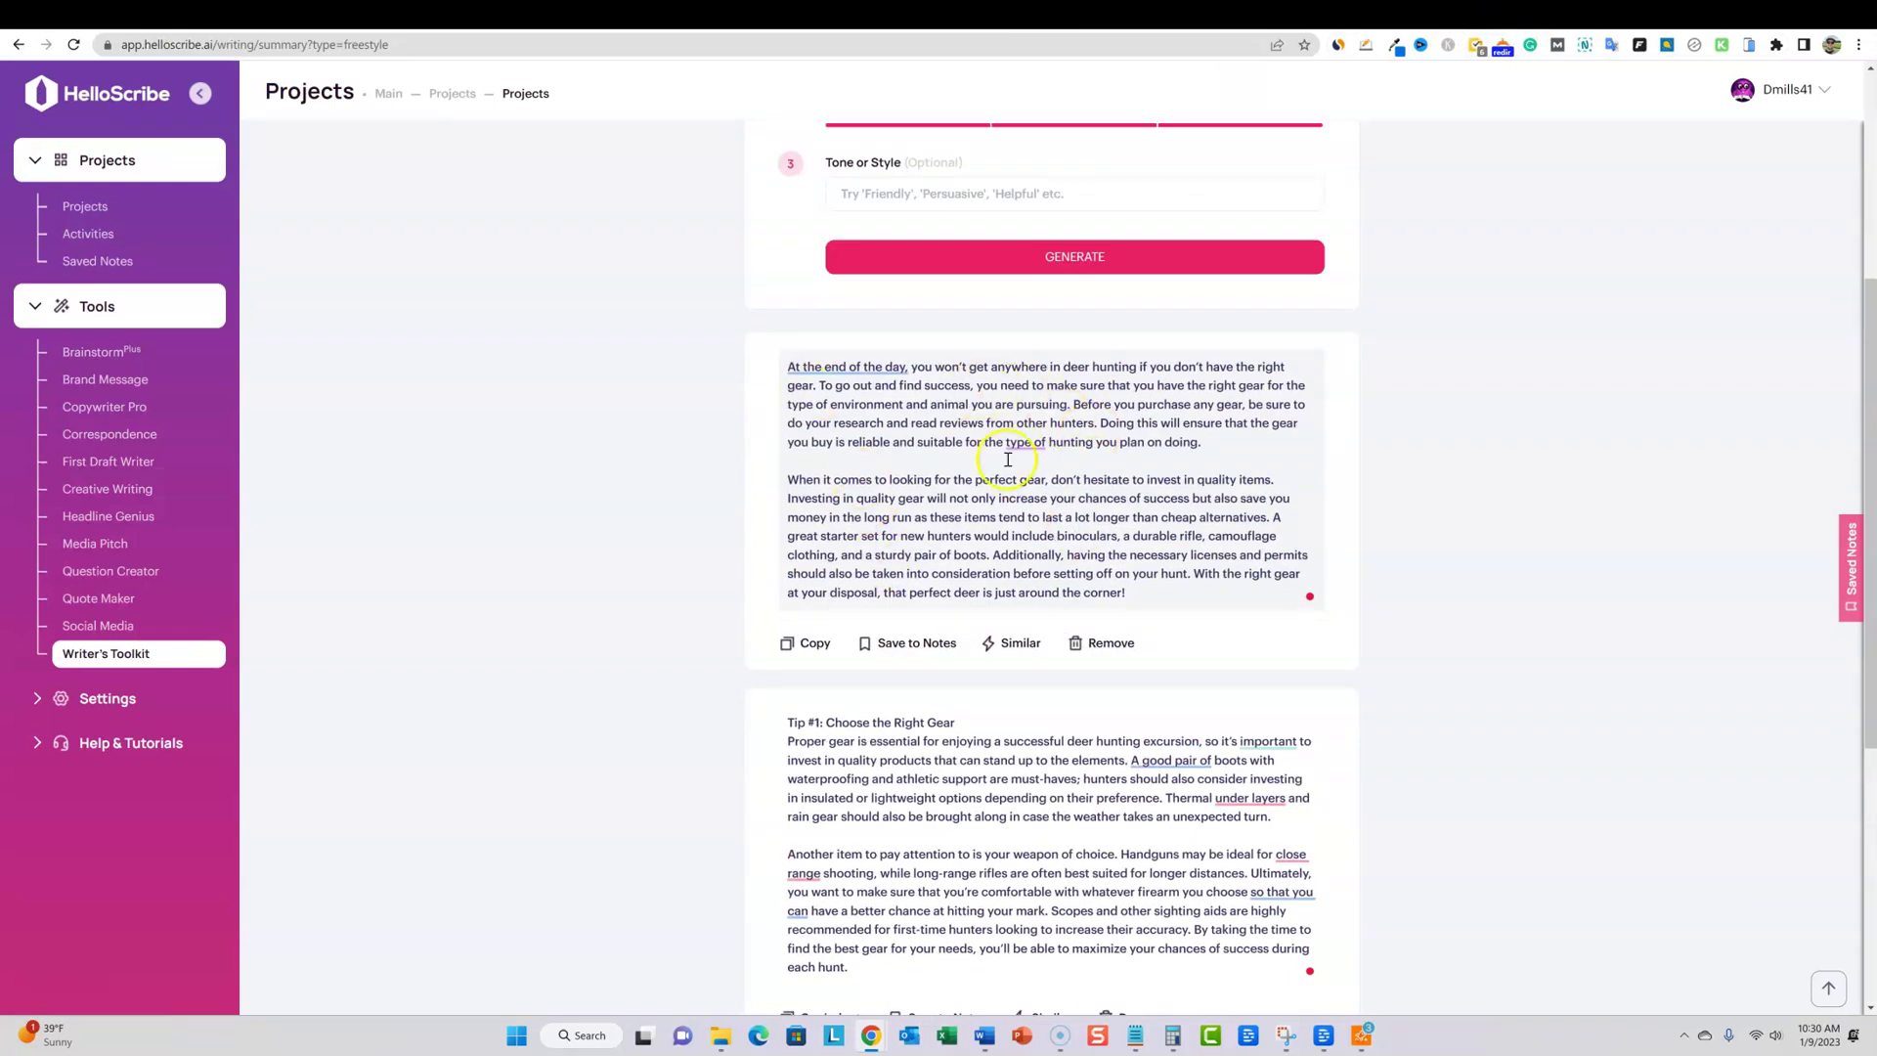
scroll(1156, 553, "down", 2)
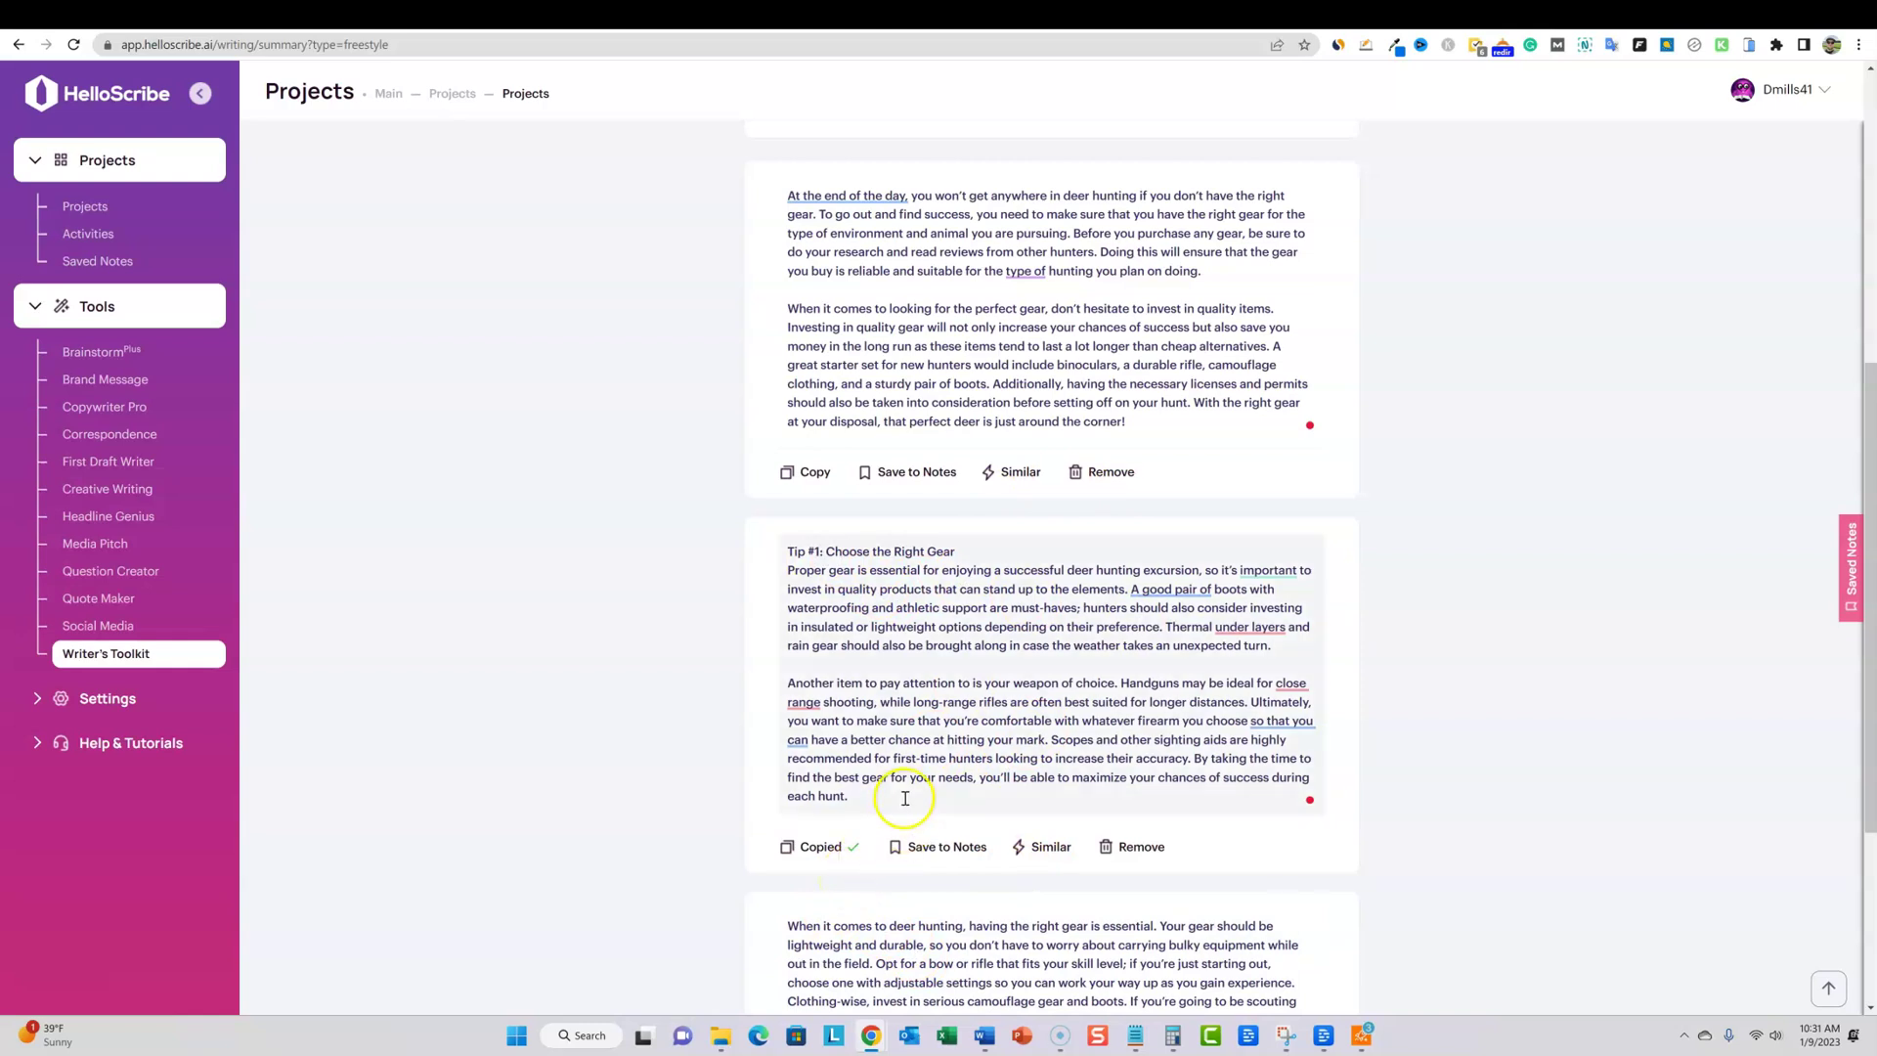
Save the second generated gear text to the notes and check it among the saved notes
left_click(946, 846)
left_click(1847, 572)
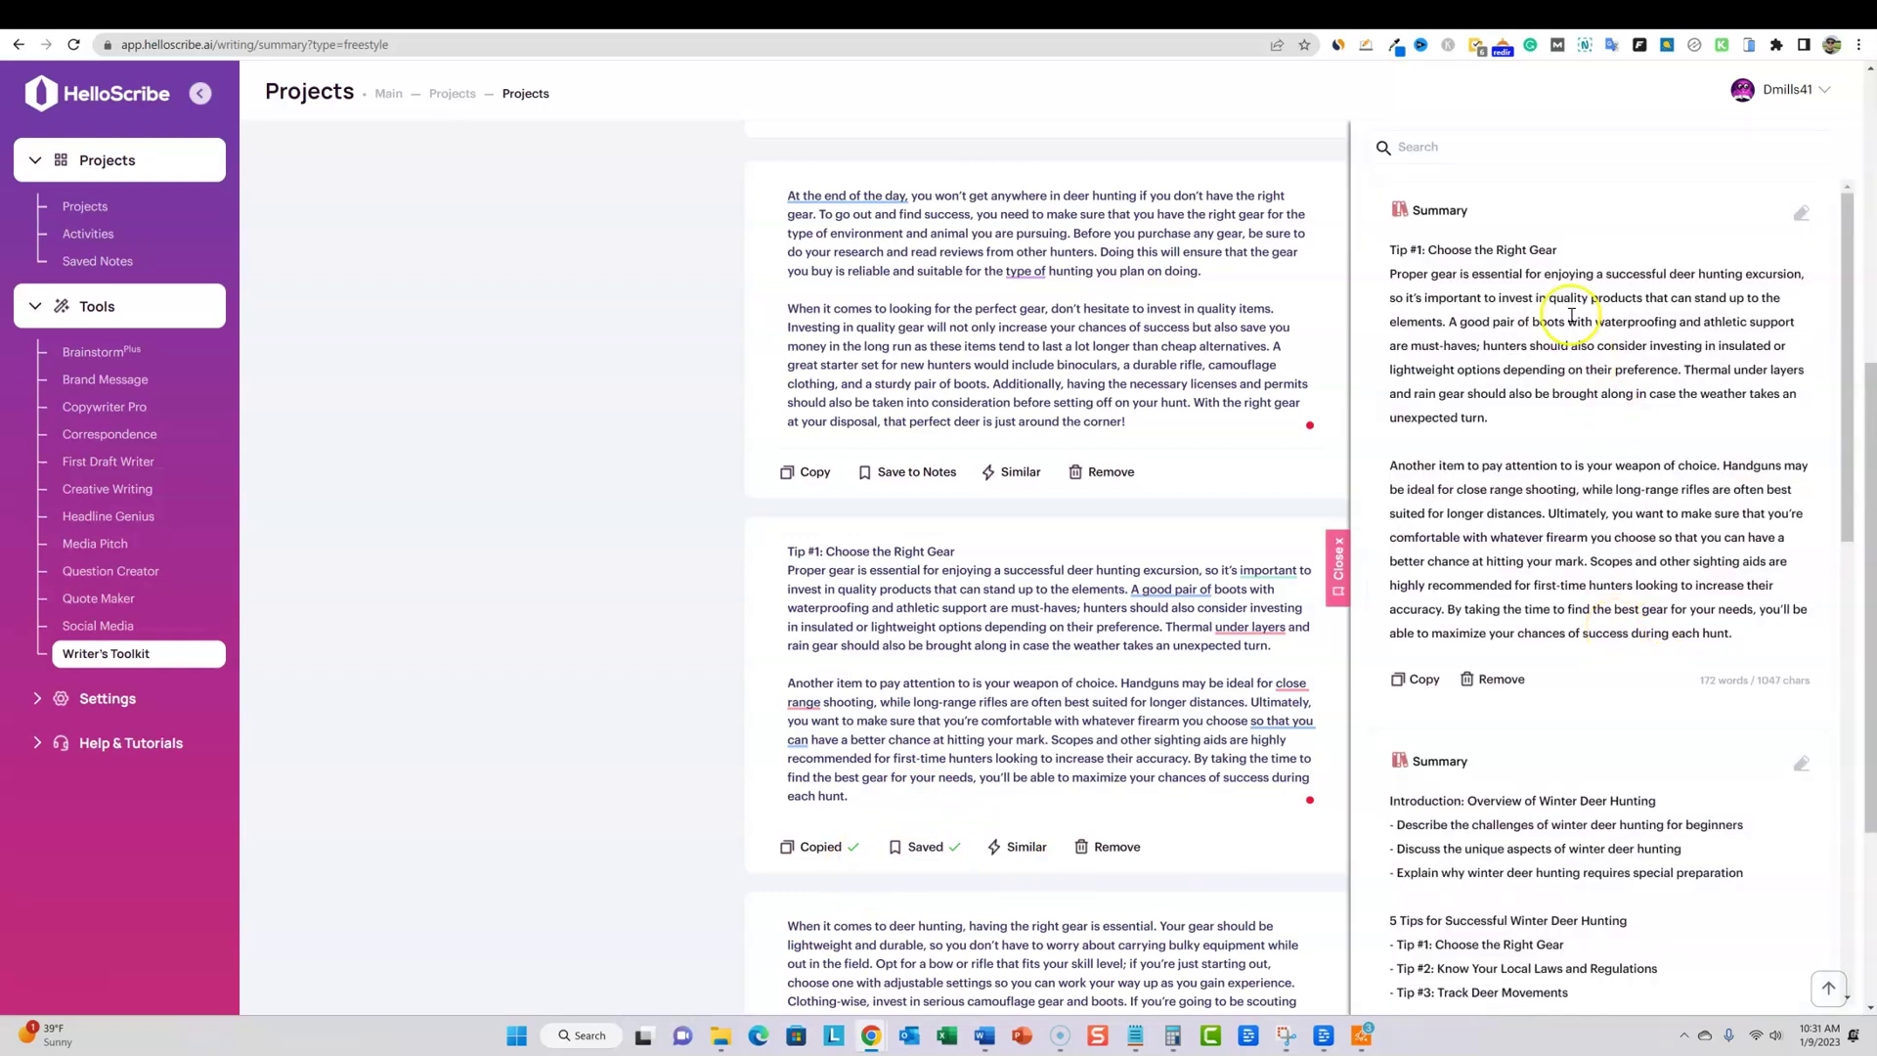
left_click(613, 510)
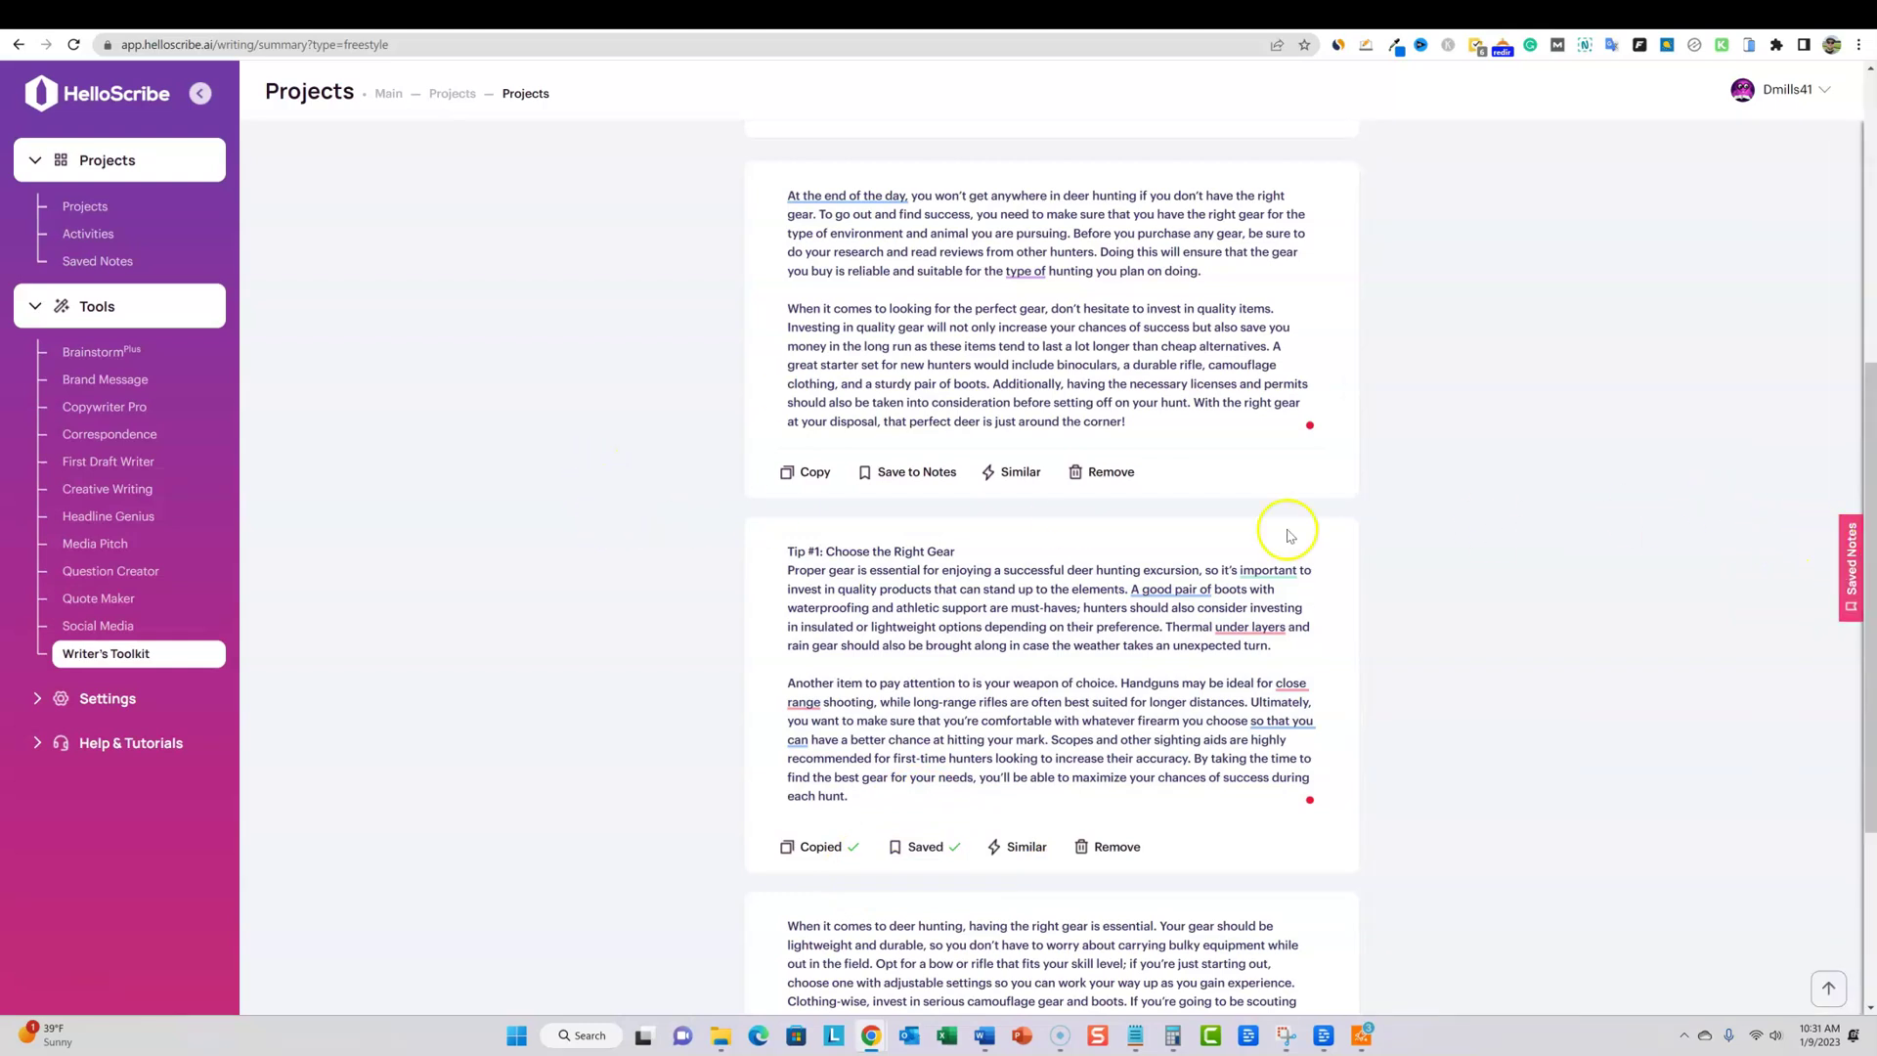
Change the Writer's Toolkit tool from Freestyle to Reframe
scroll(1271, 537, "up", 6)
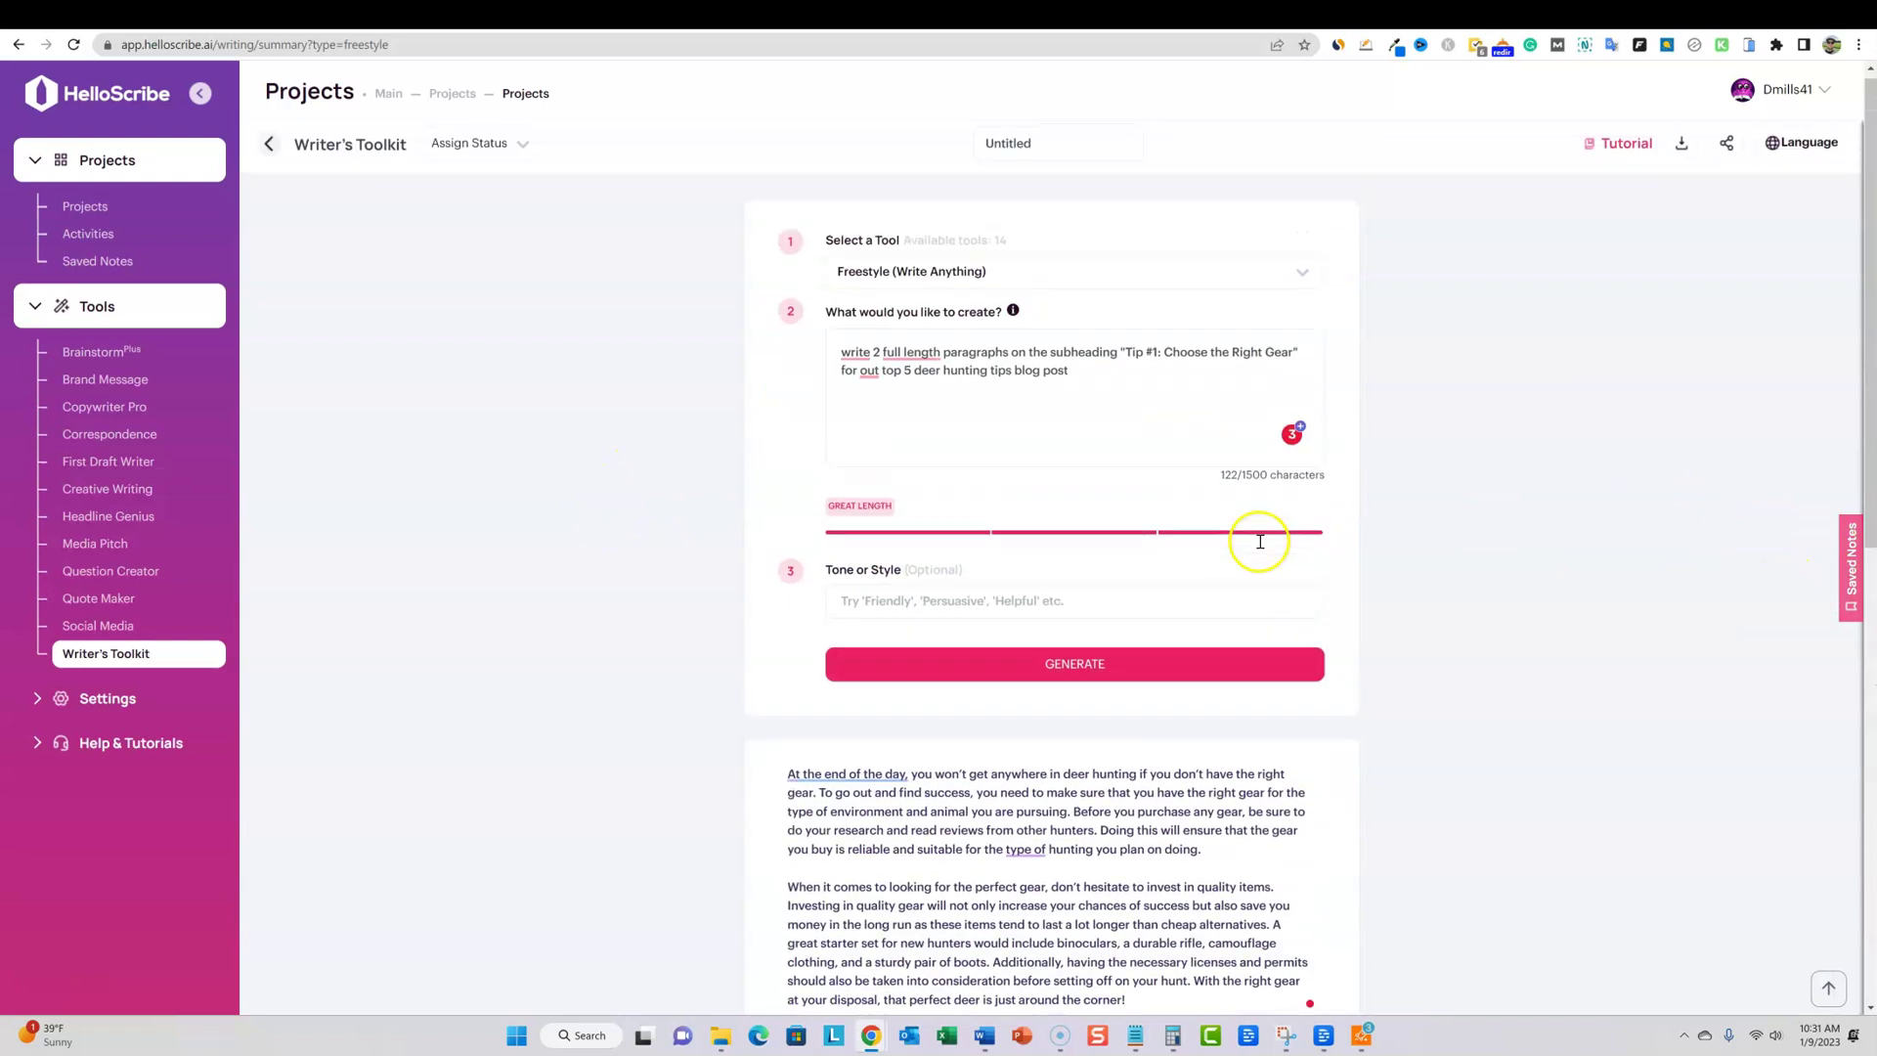
left_click(1303, 280)
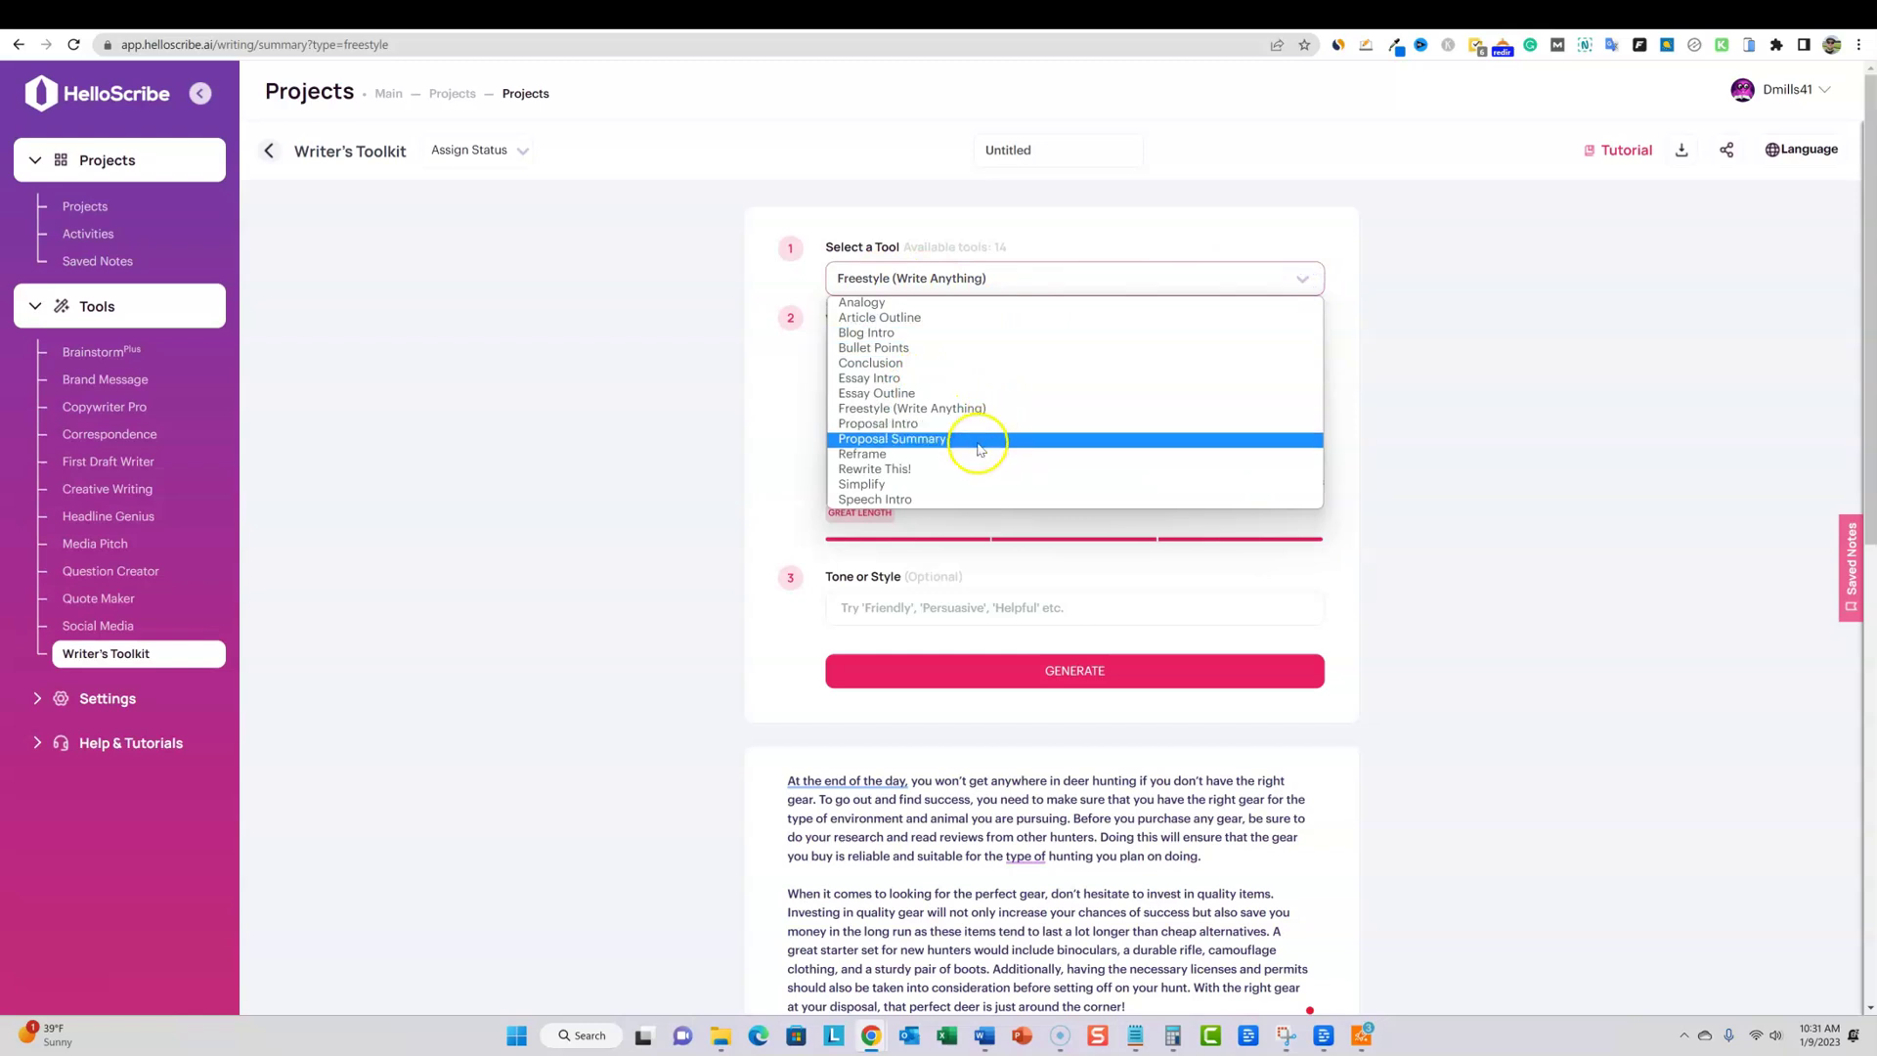
left_click(949, 457)
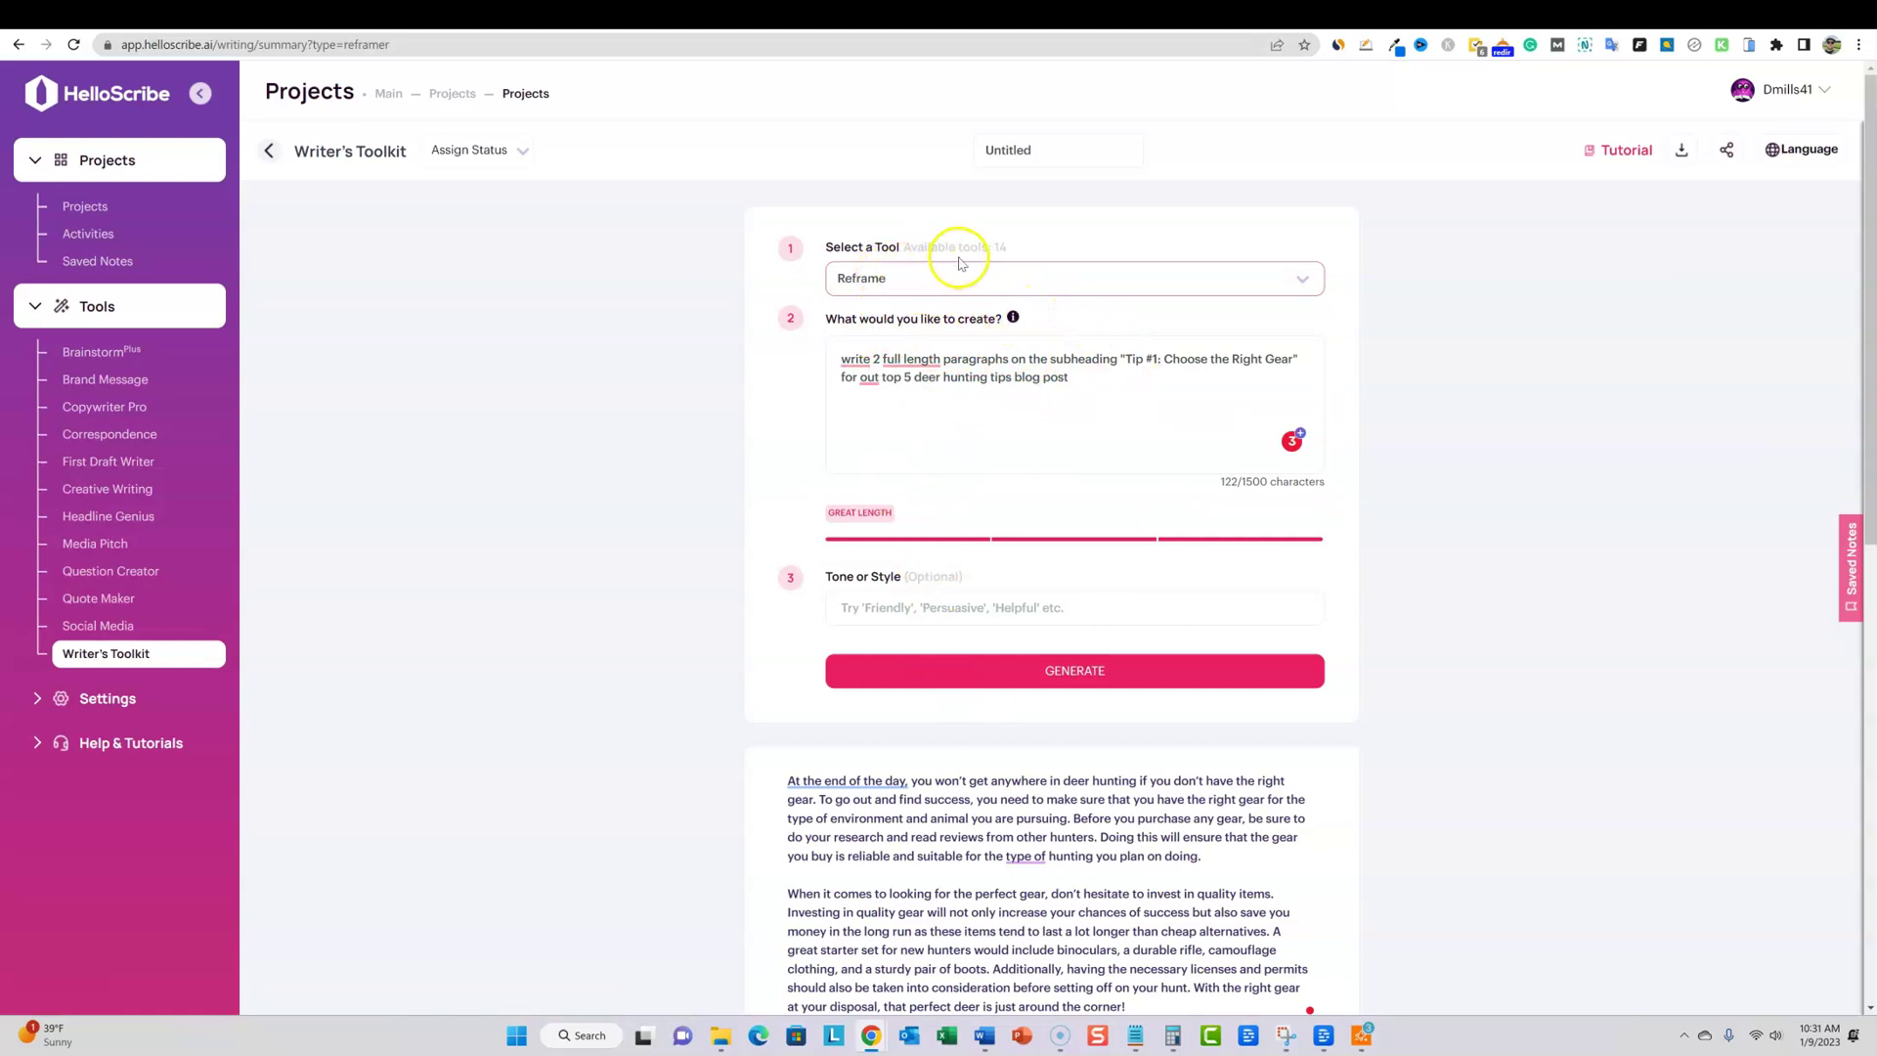
scroll(1031, 723, "down", 2)
scroll(1042, 729, "up", 2)
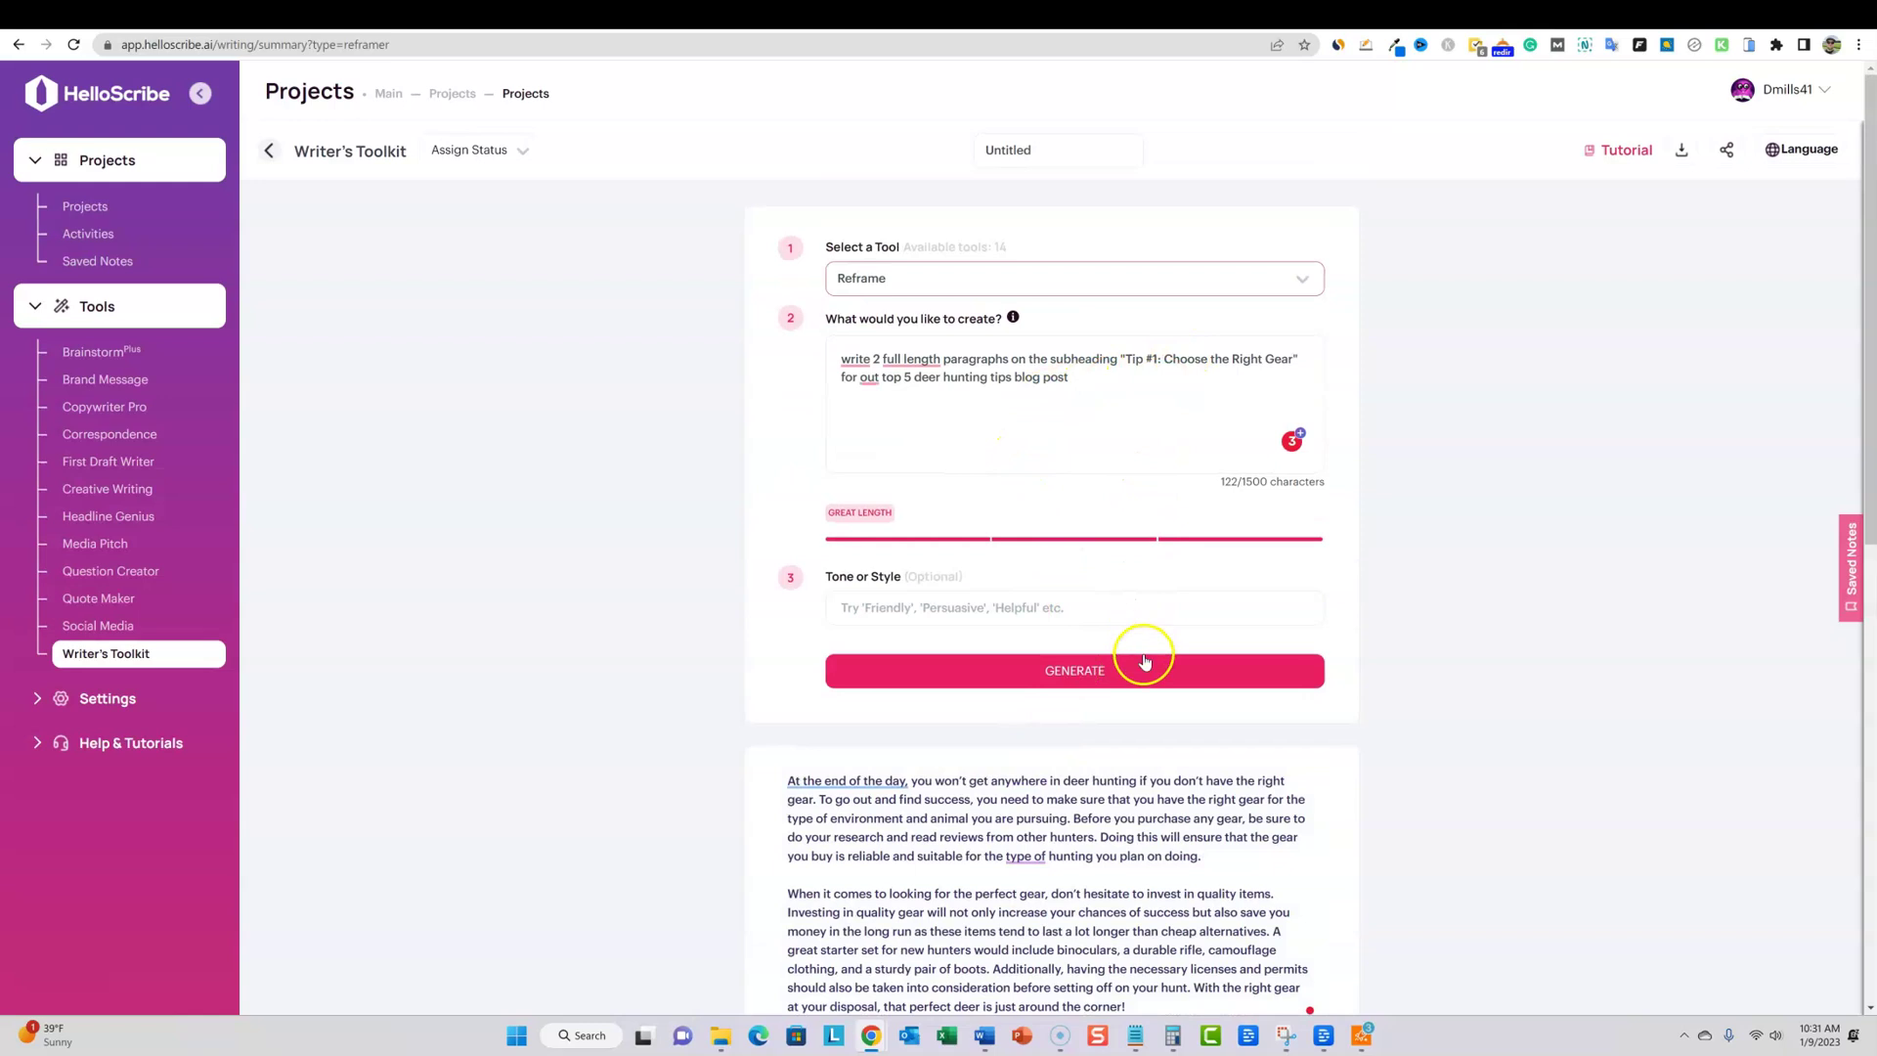
scroll(1142, 647, "down", 2)
scroll(1008, 566, "up", 1)
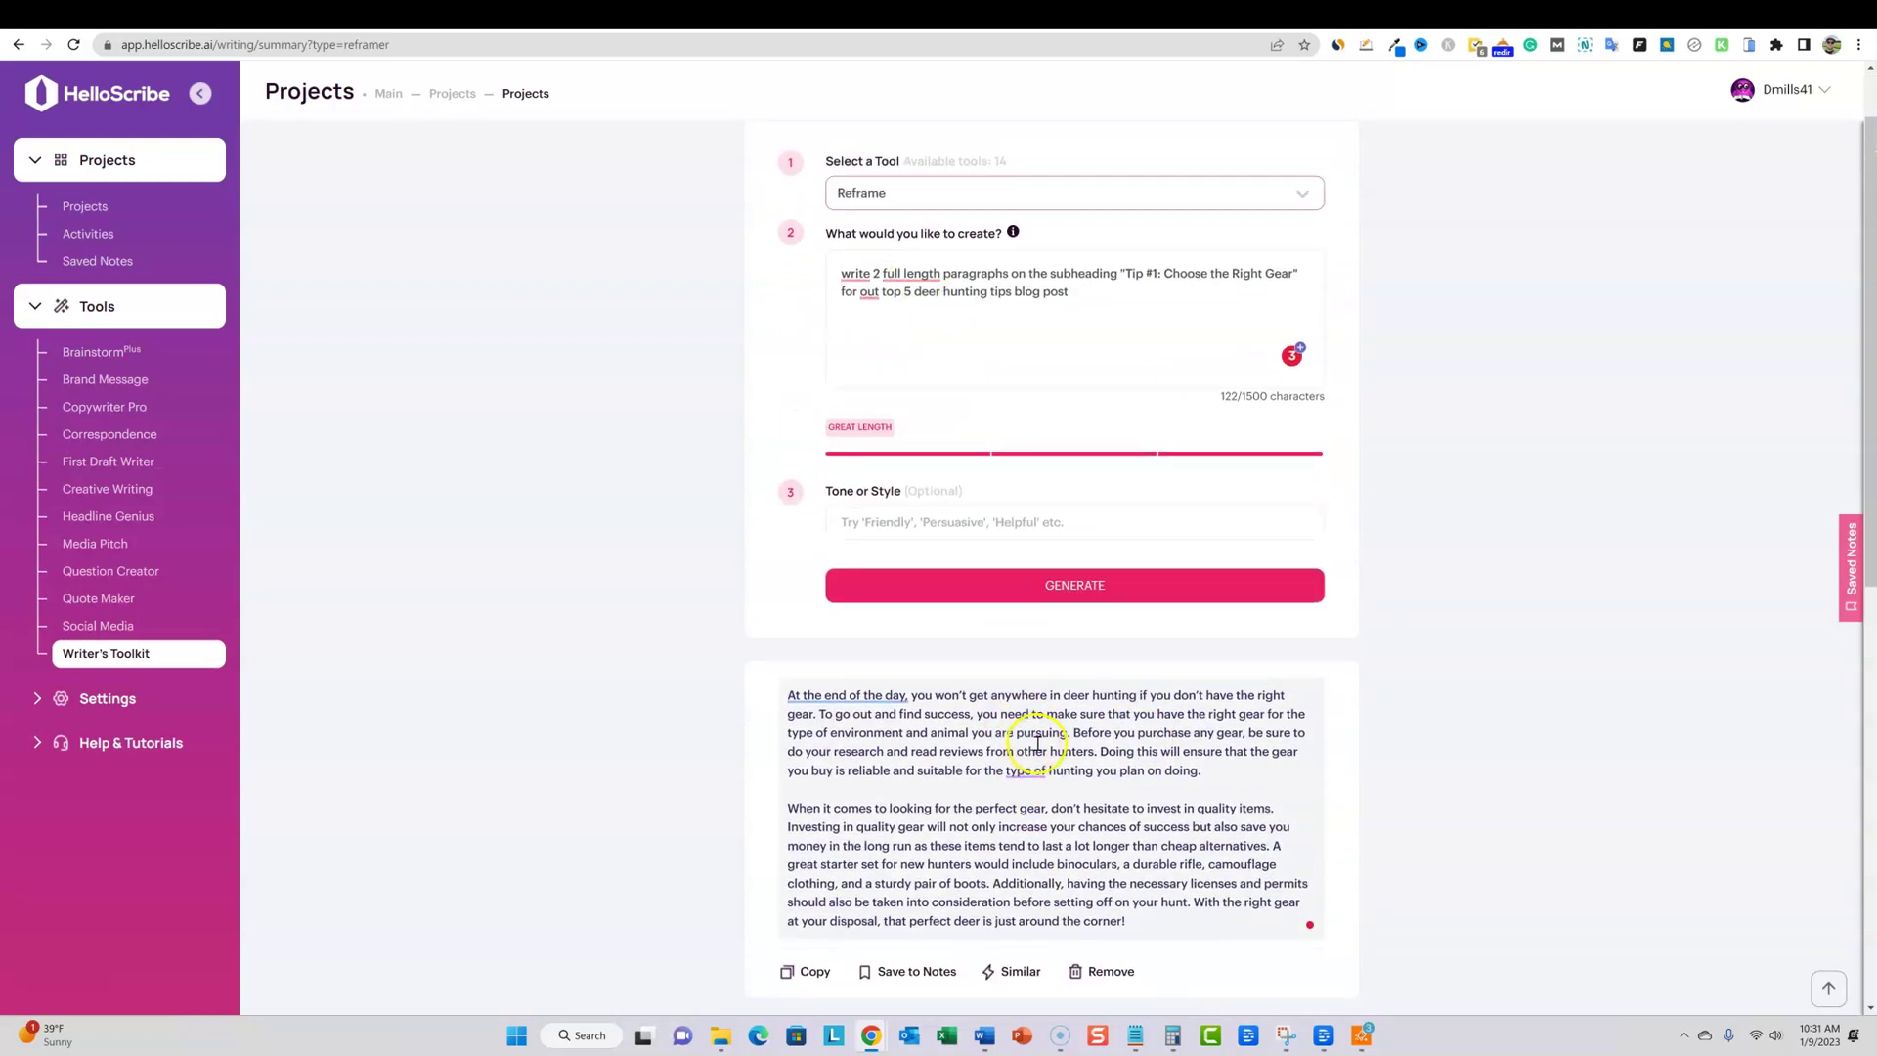
Replace the prompt with a copy of the first generated text, beginning "At the end of the day", and generate reframed versions
scroll(1046, 752, "down", 3)
left_click(807, 715)
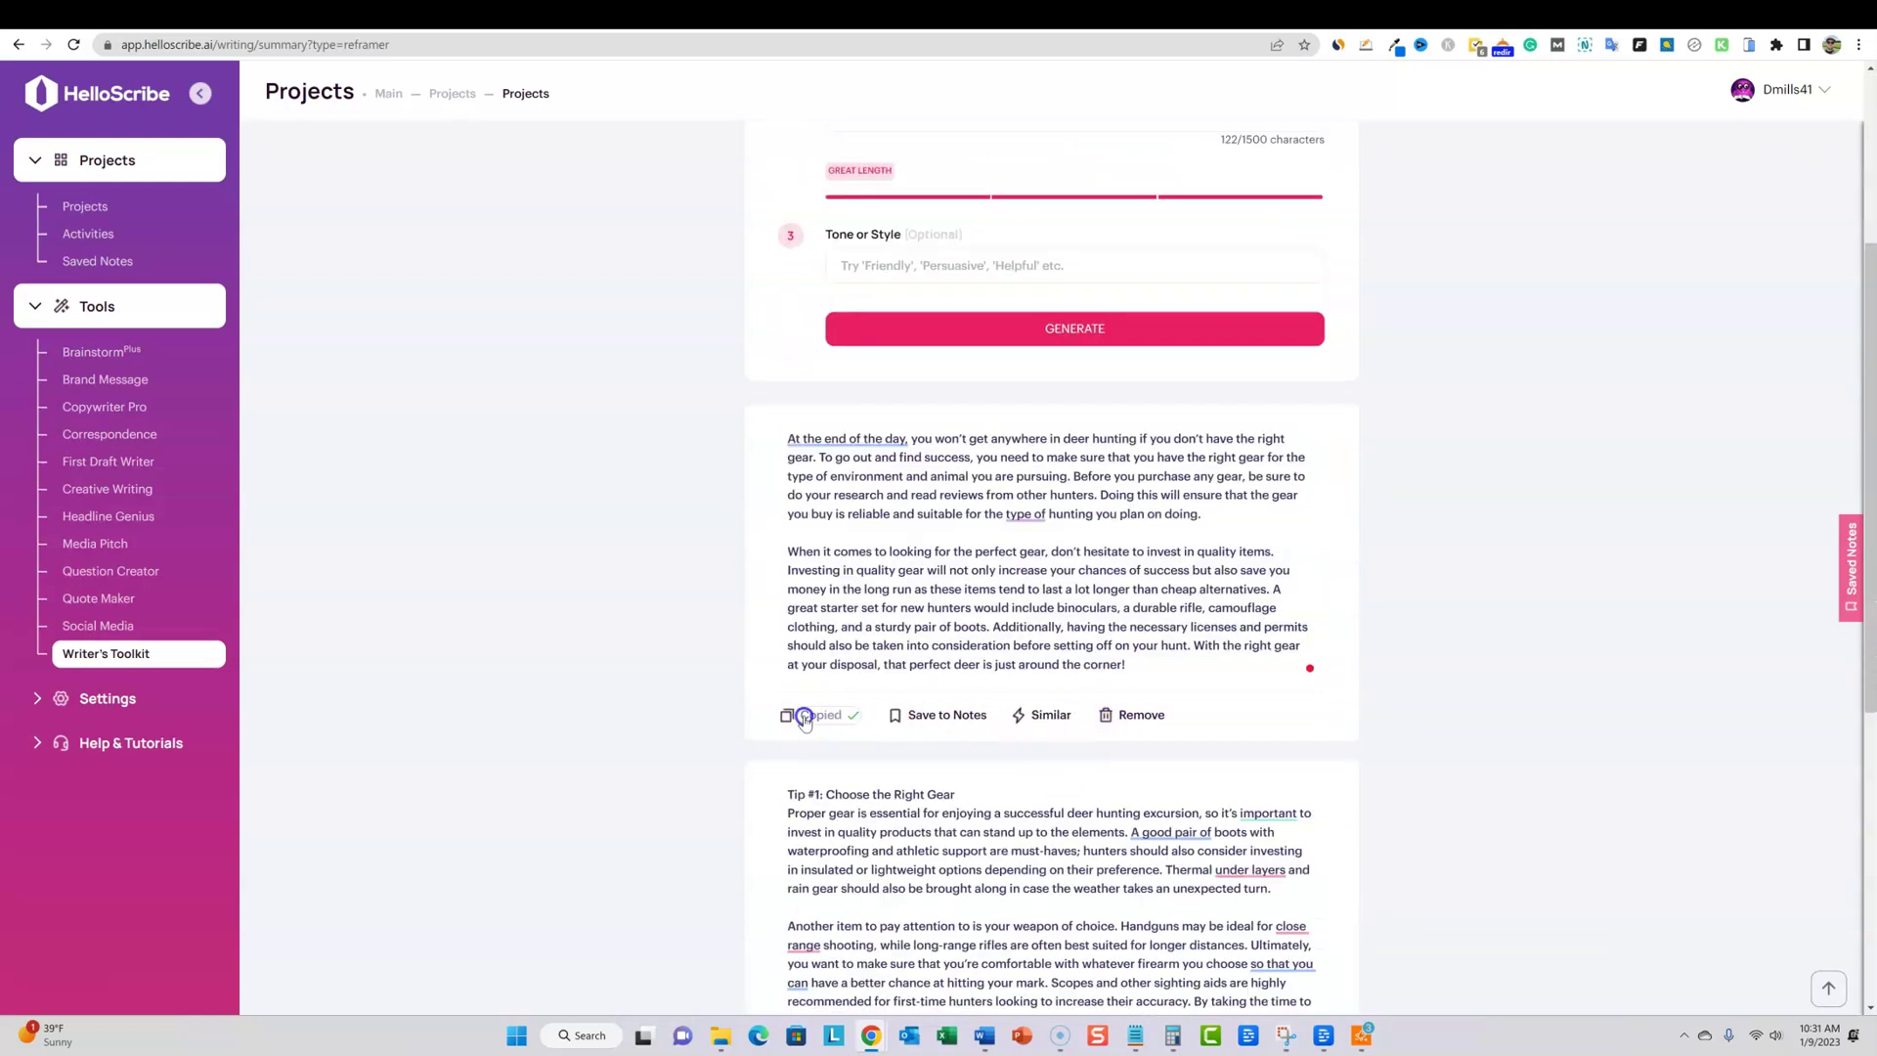
scroll(955, 556, "up", 4)
left_click_drag(1076, 431, 782, 337)
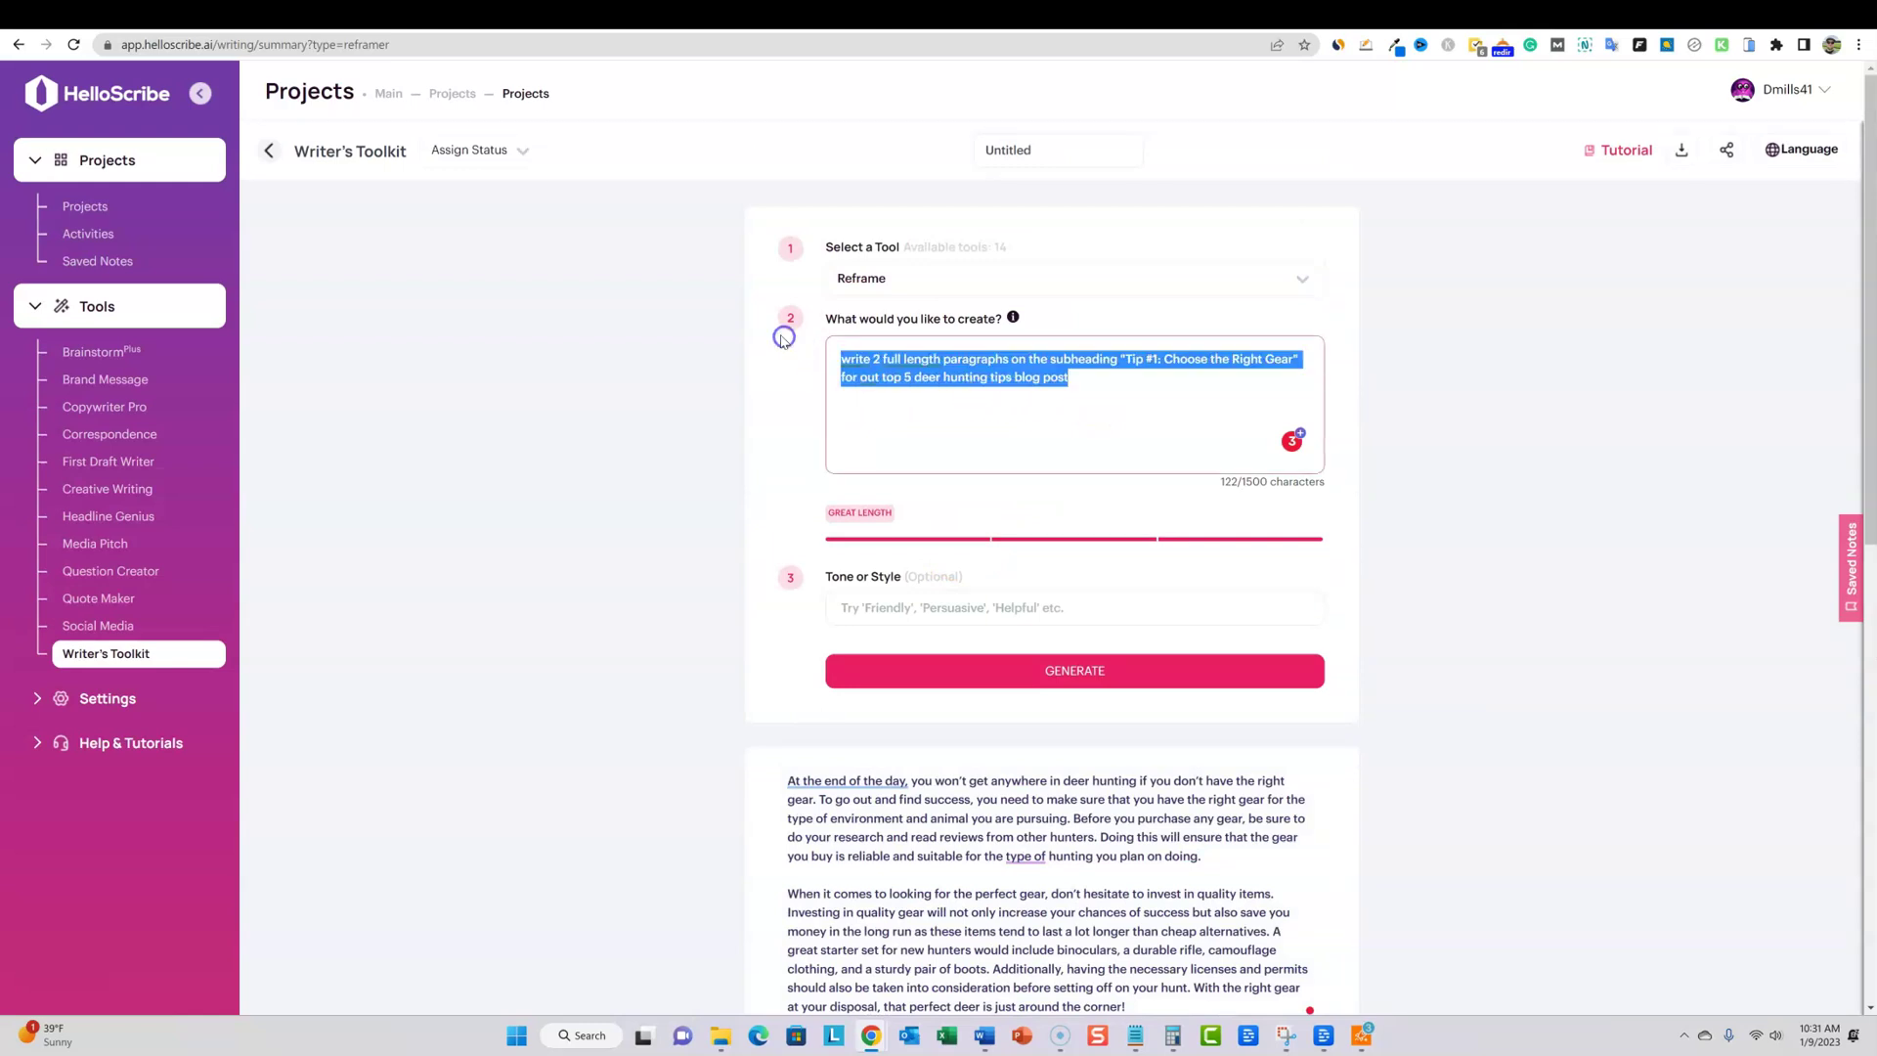
key("ctrl+v")
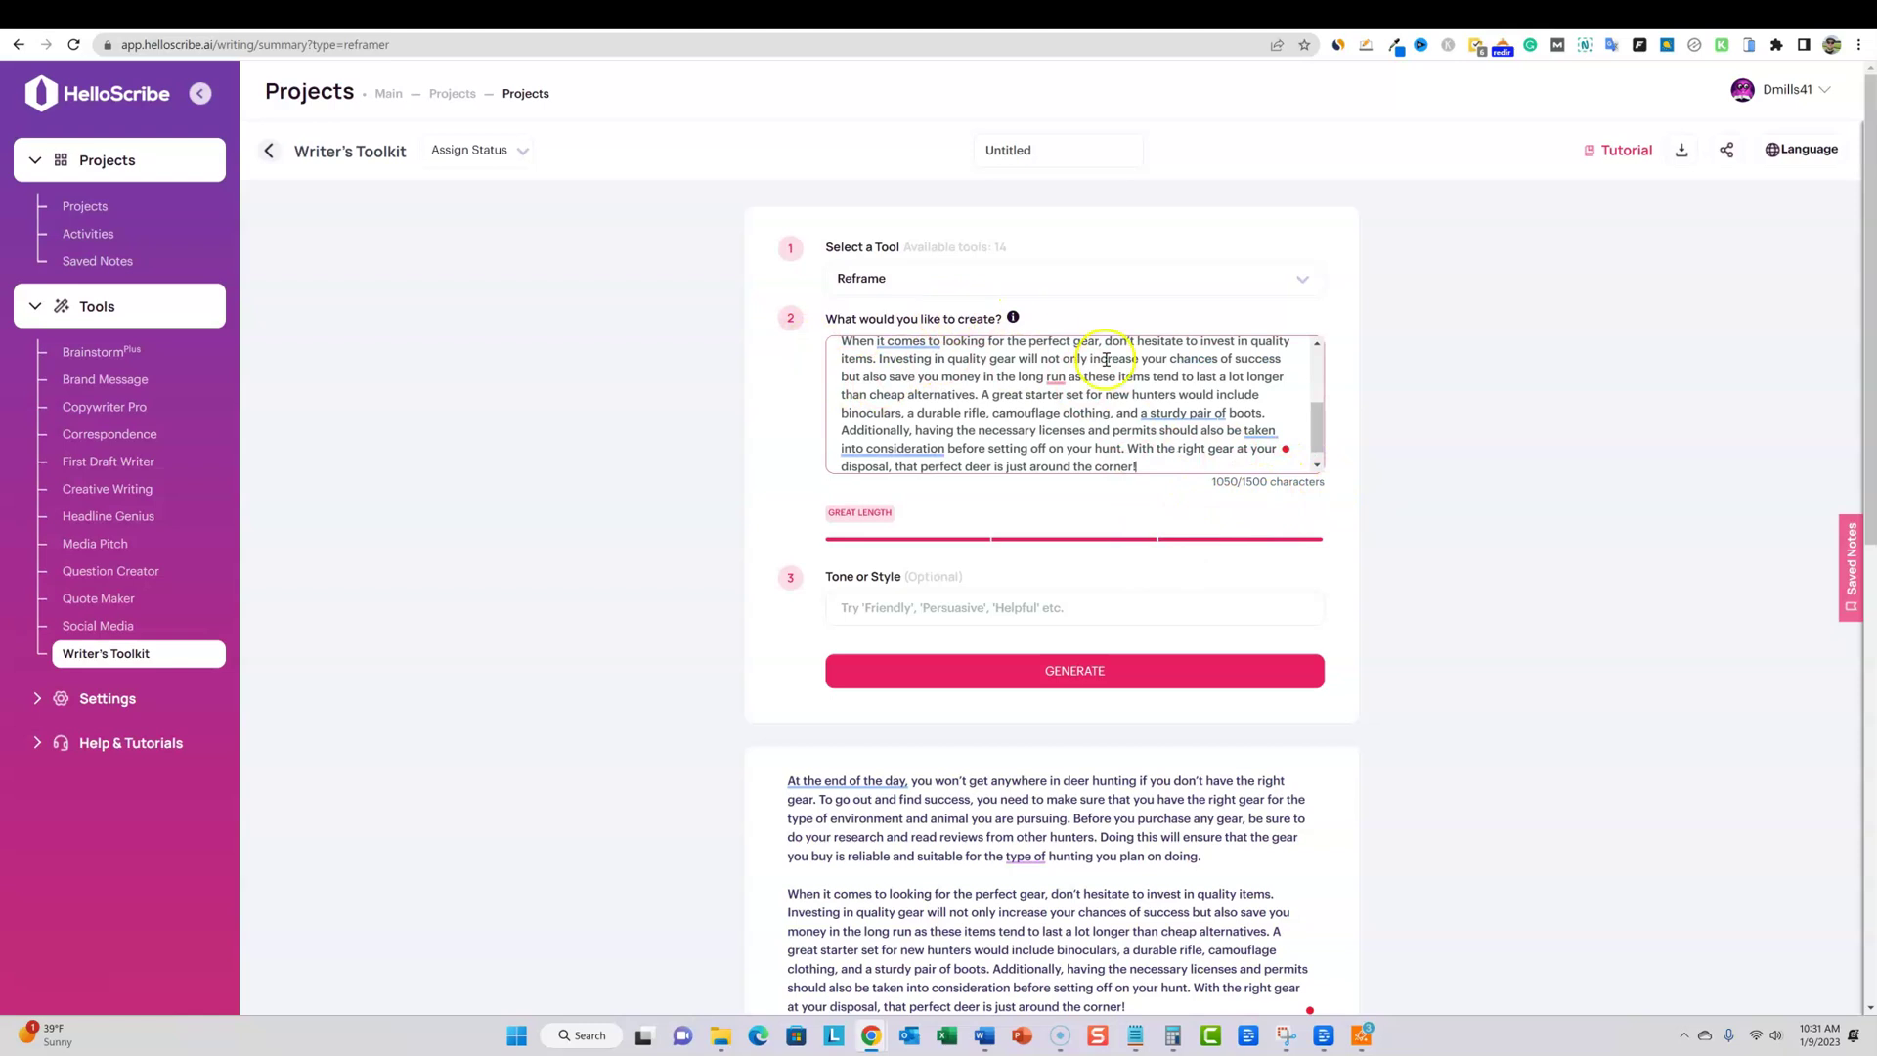
left_click(1074, 671)
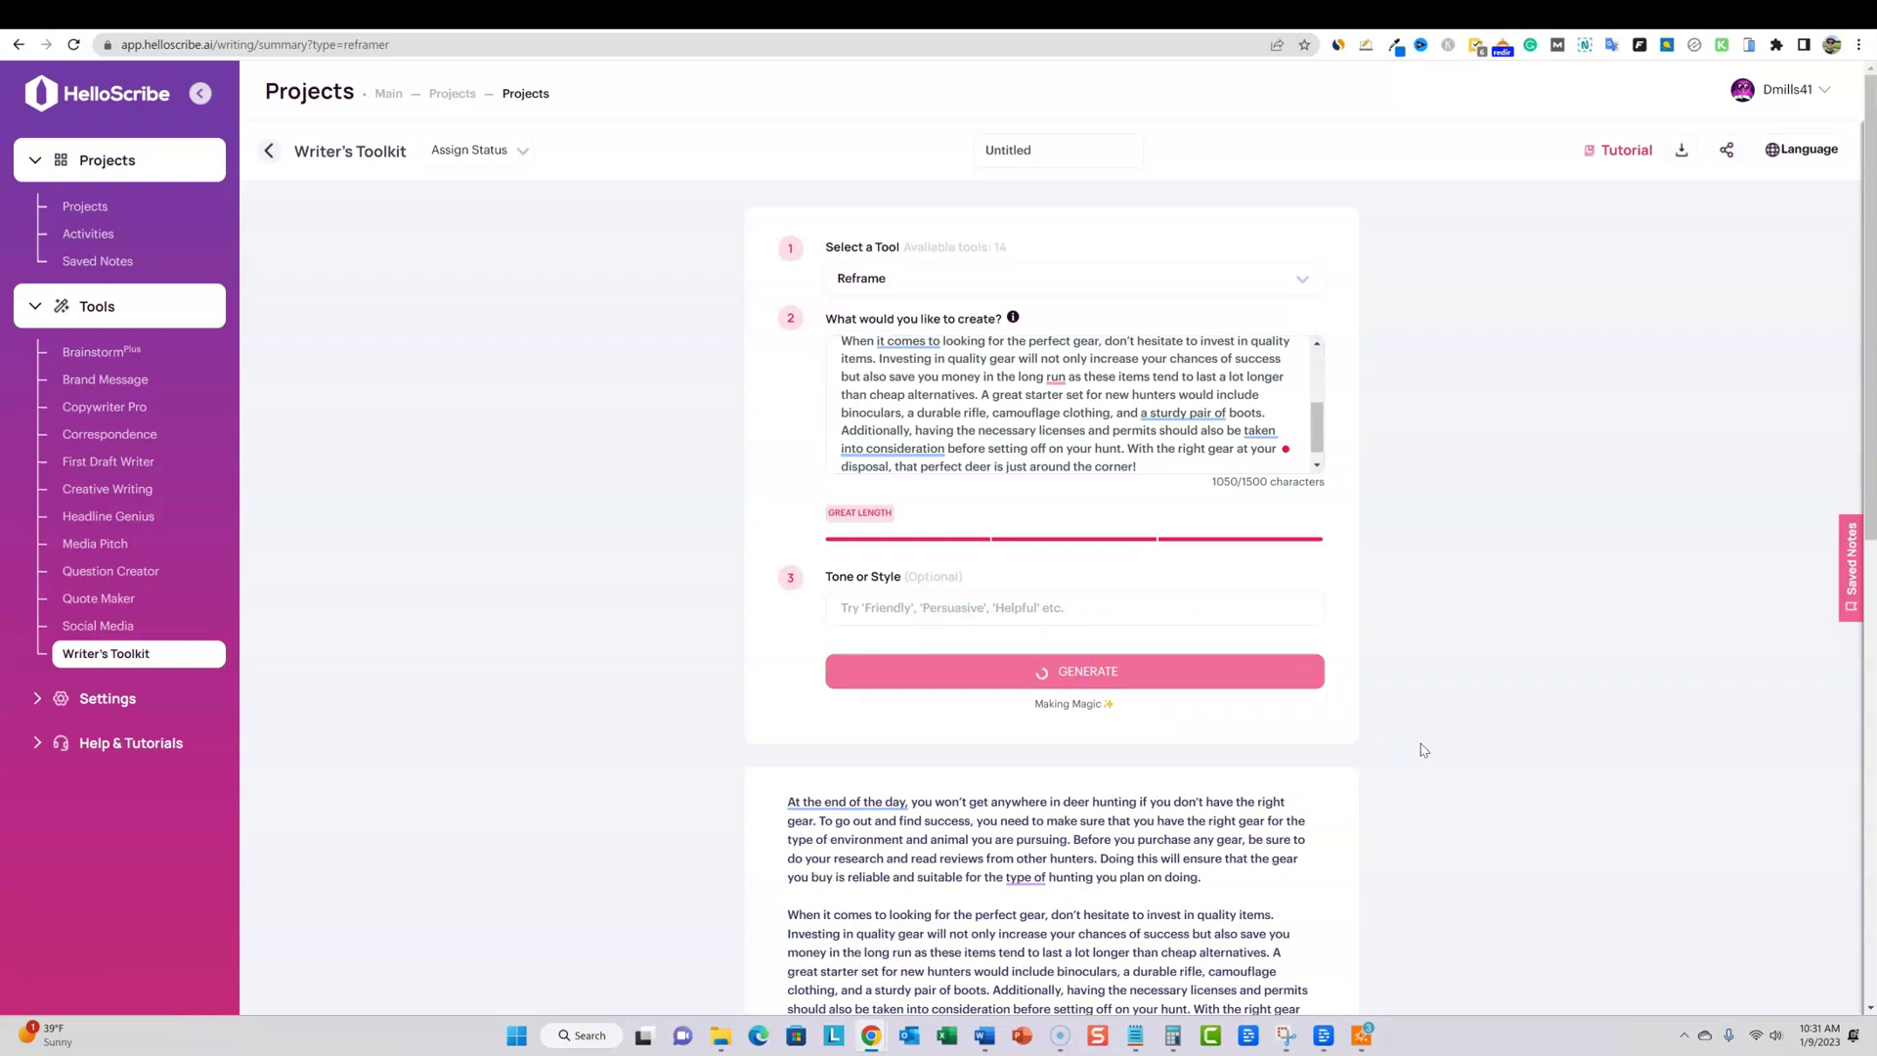
Review the reframed results and copy the first one, beginning "If you're looking to take your deer hunting game to the next level"
left_click(880, 376)
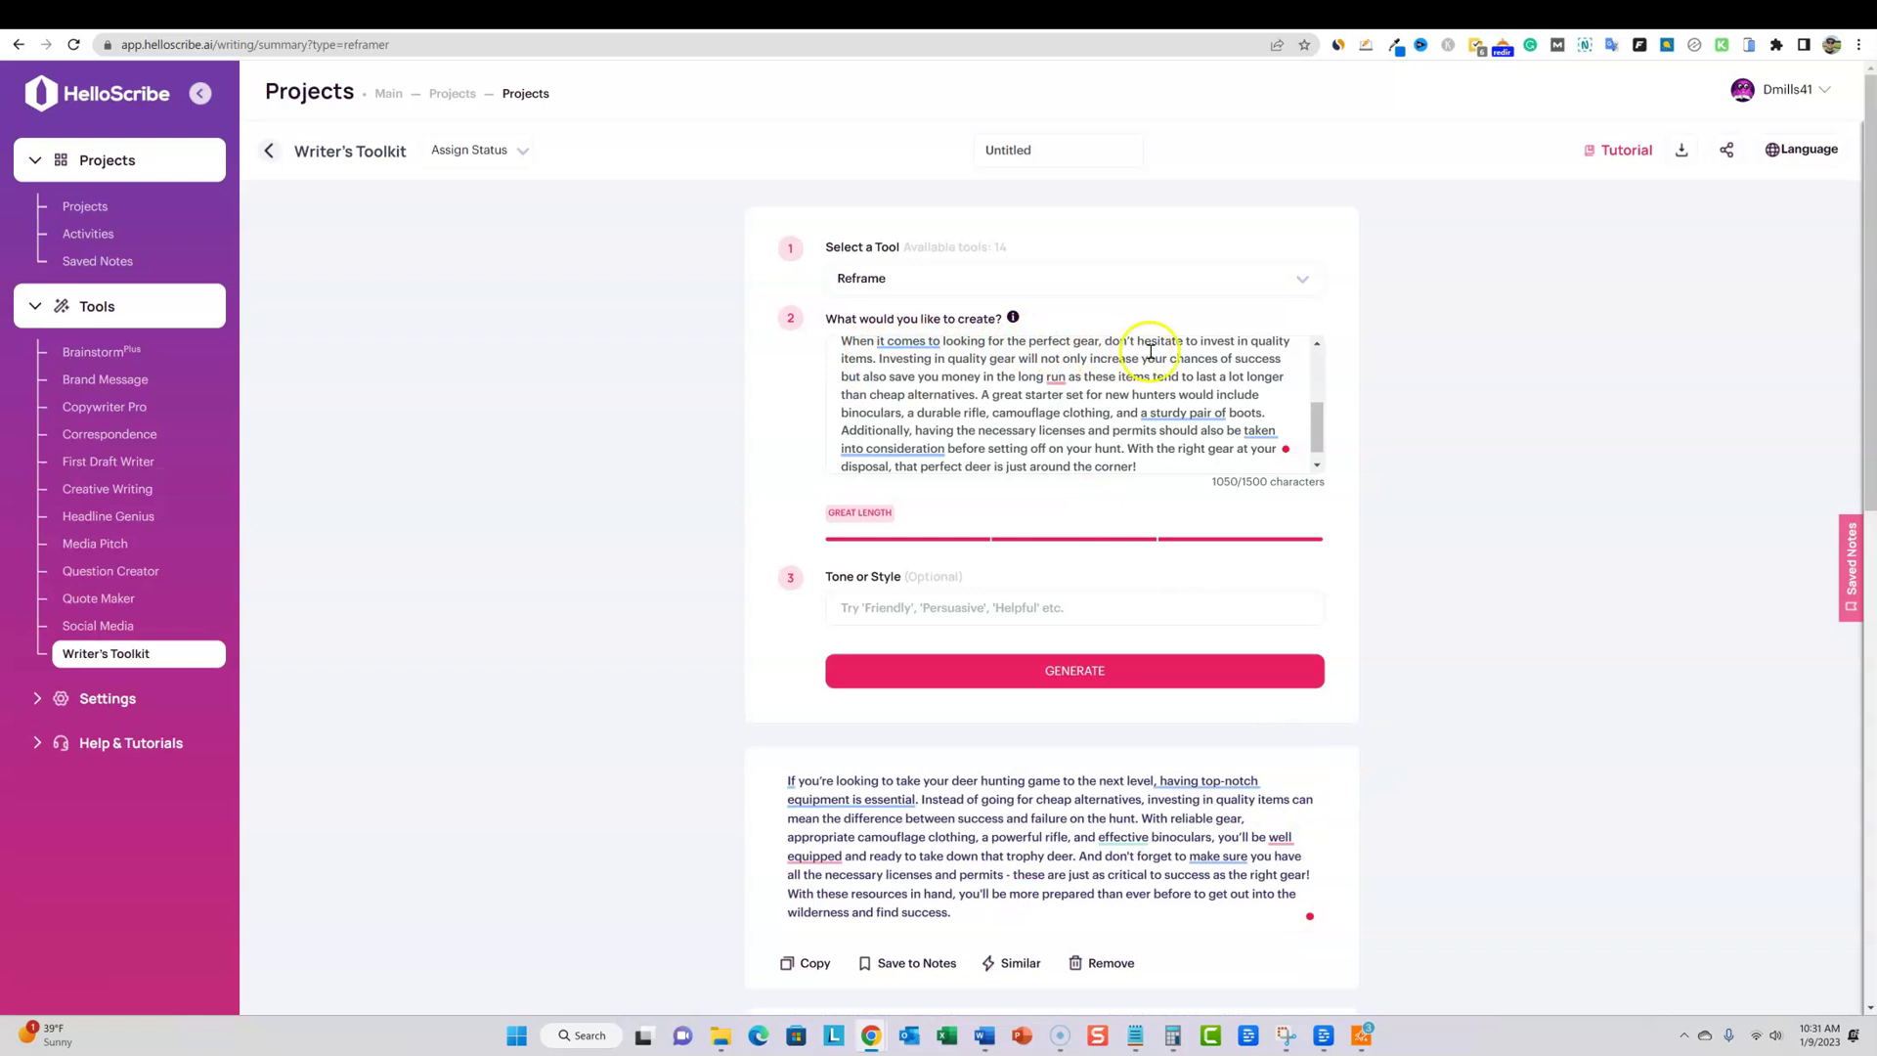
scroll(1042, 545, "down", 1)
scroll(1043, 544, "down", 1)
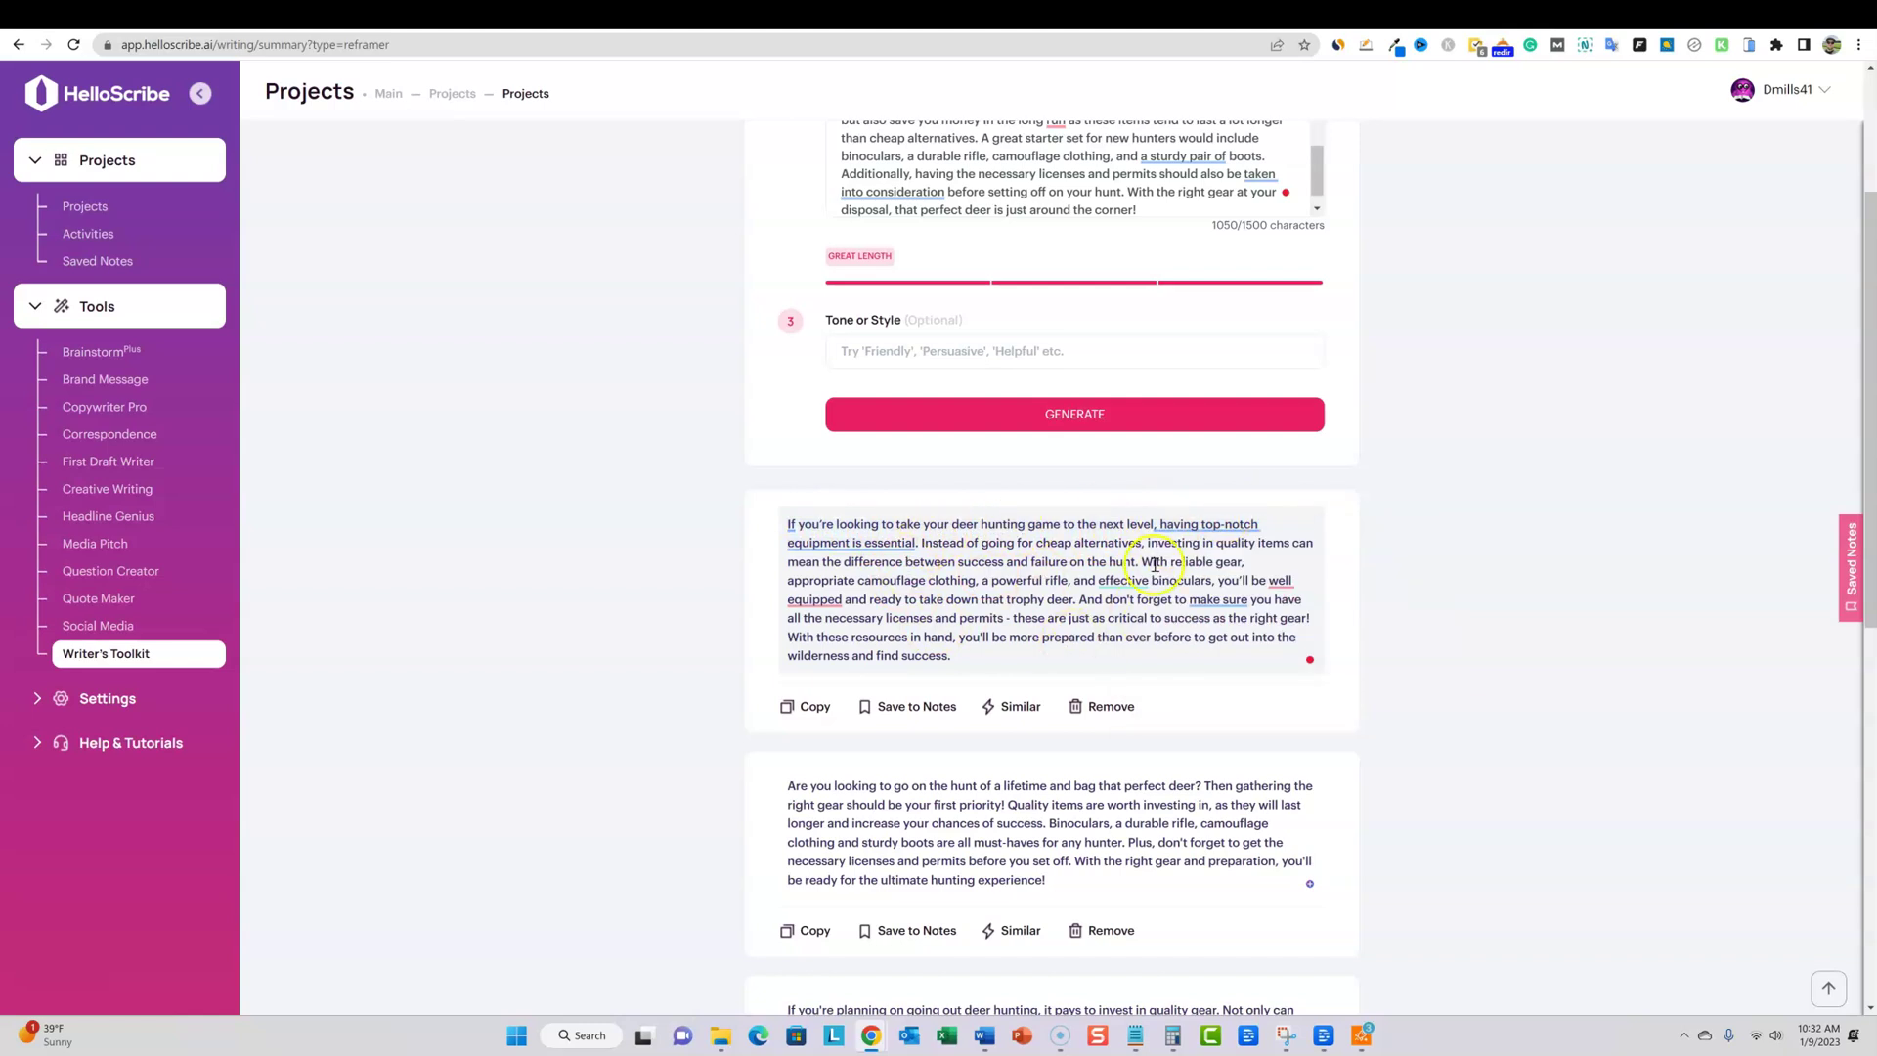
scroll(1097, 603, "up", 2)
scroll(1068, 545, "down", 1)
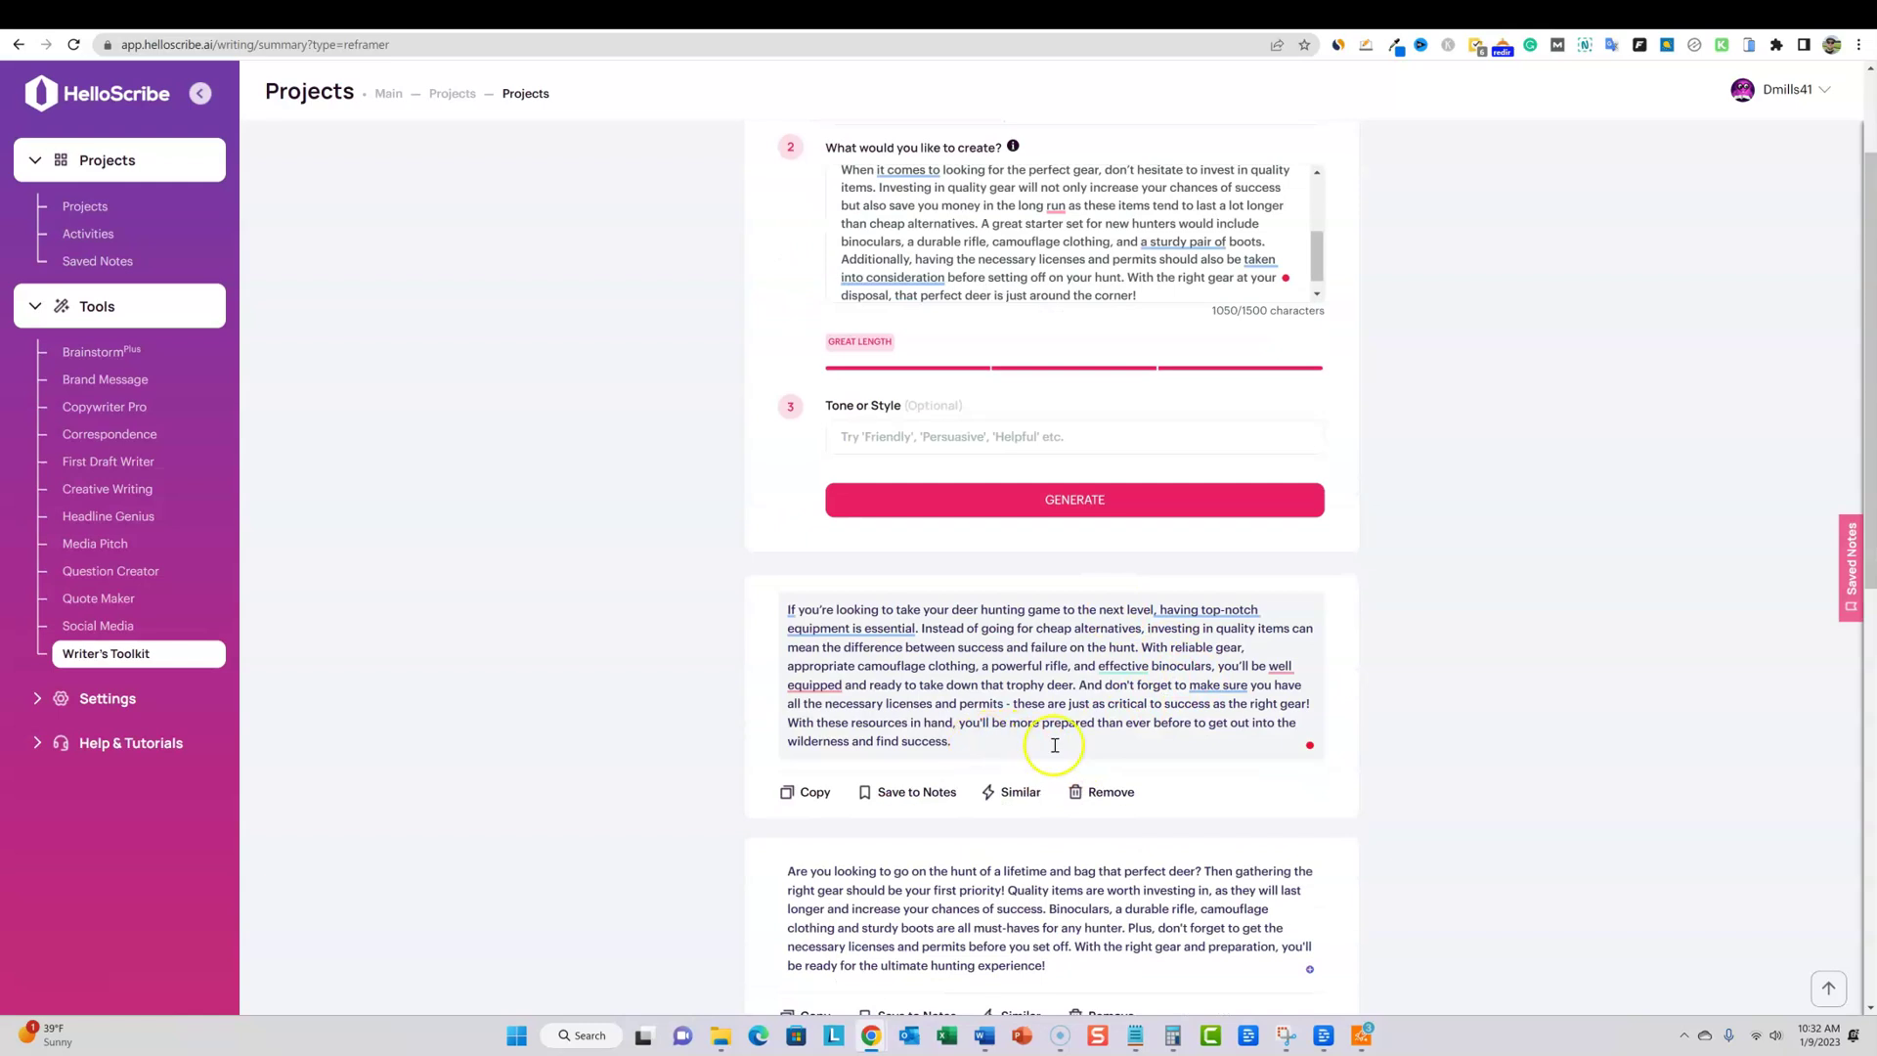
left_click(818, 797)
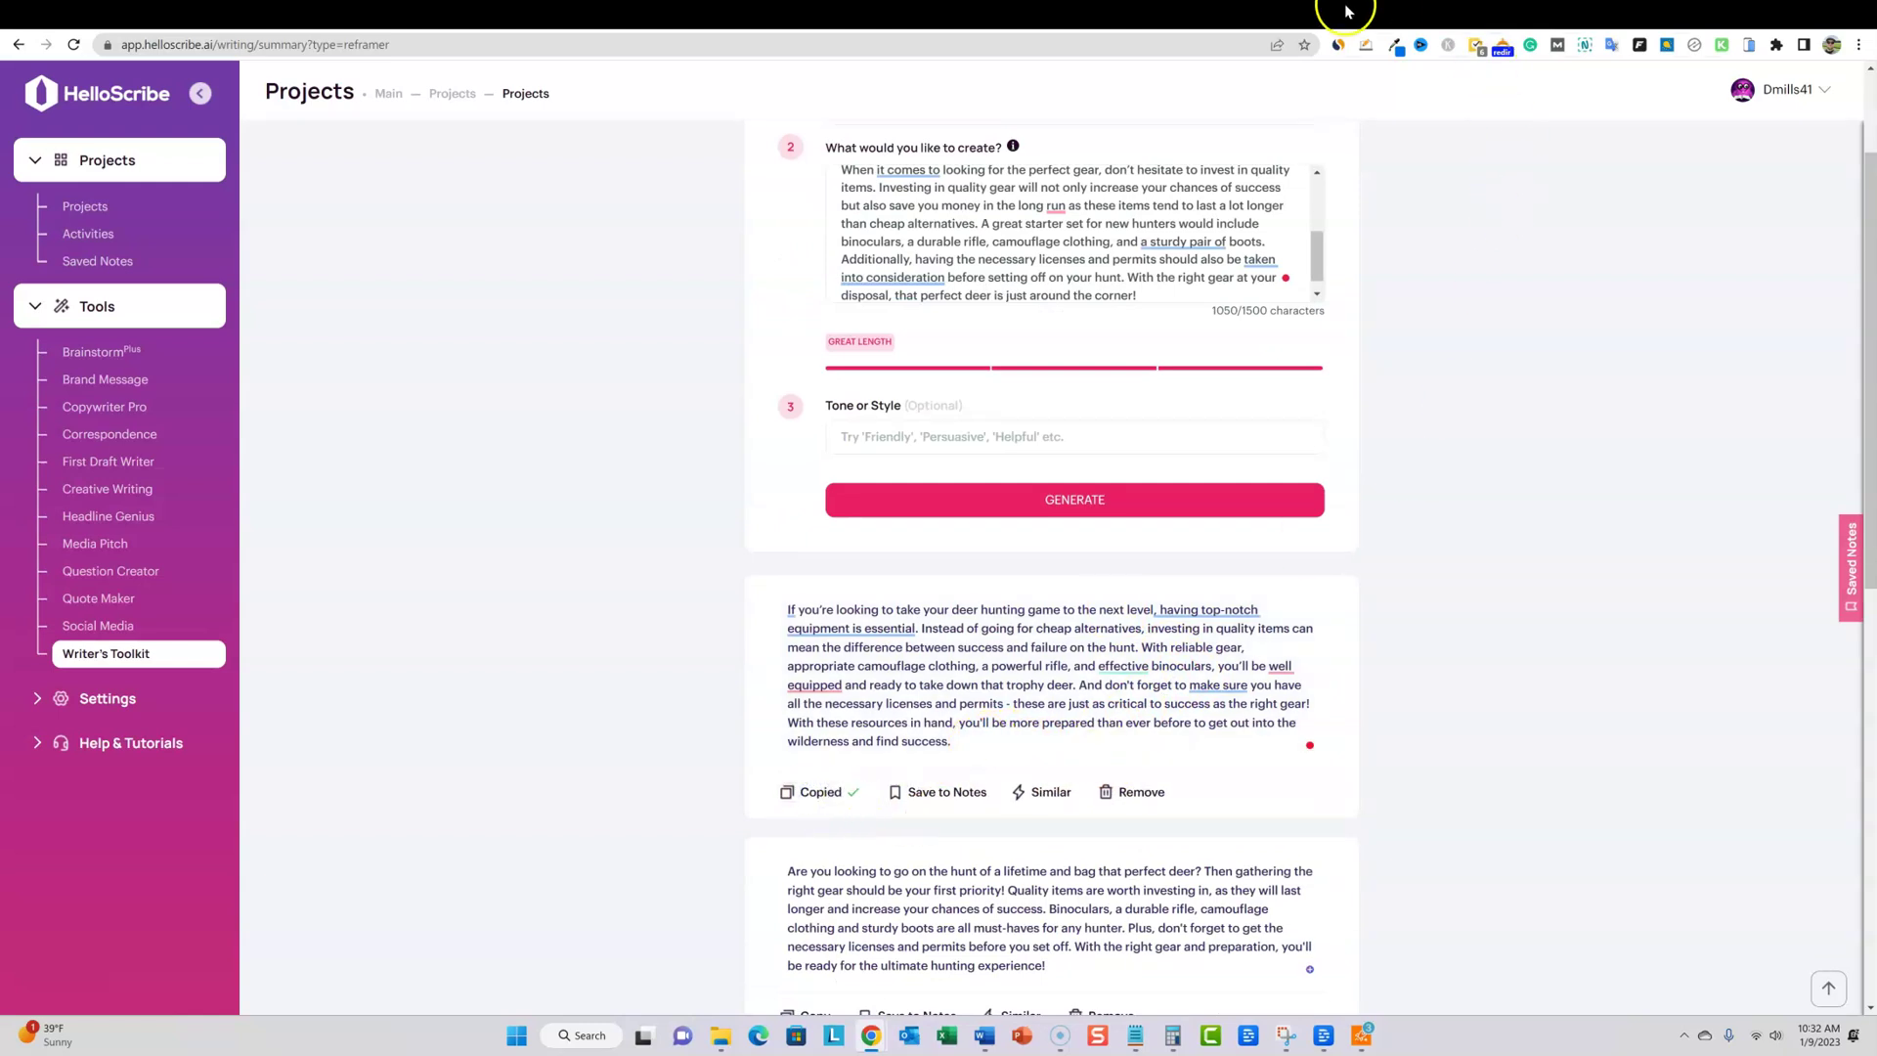
Switch to Originality.ai and run a new AI detection scan on the copied reframed text
left_click(1030, 23)
left_click(1767, 138)
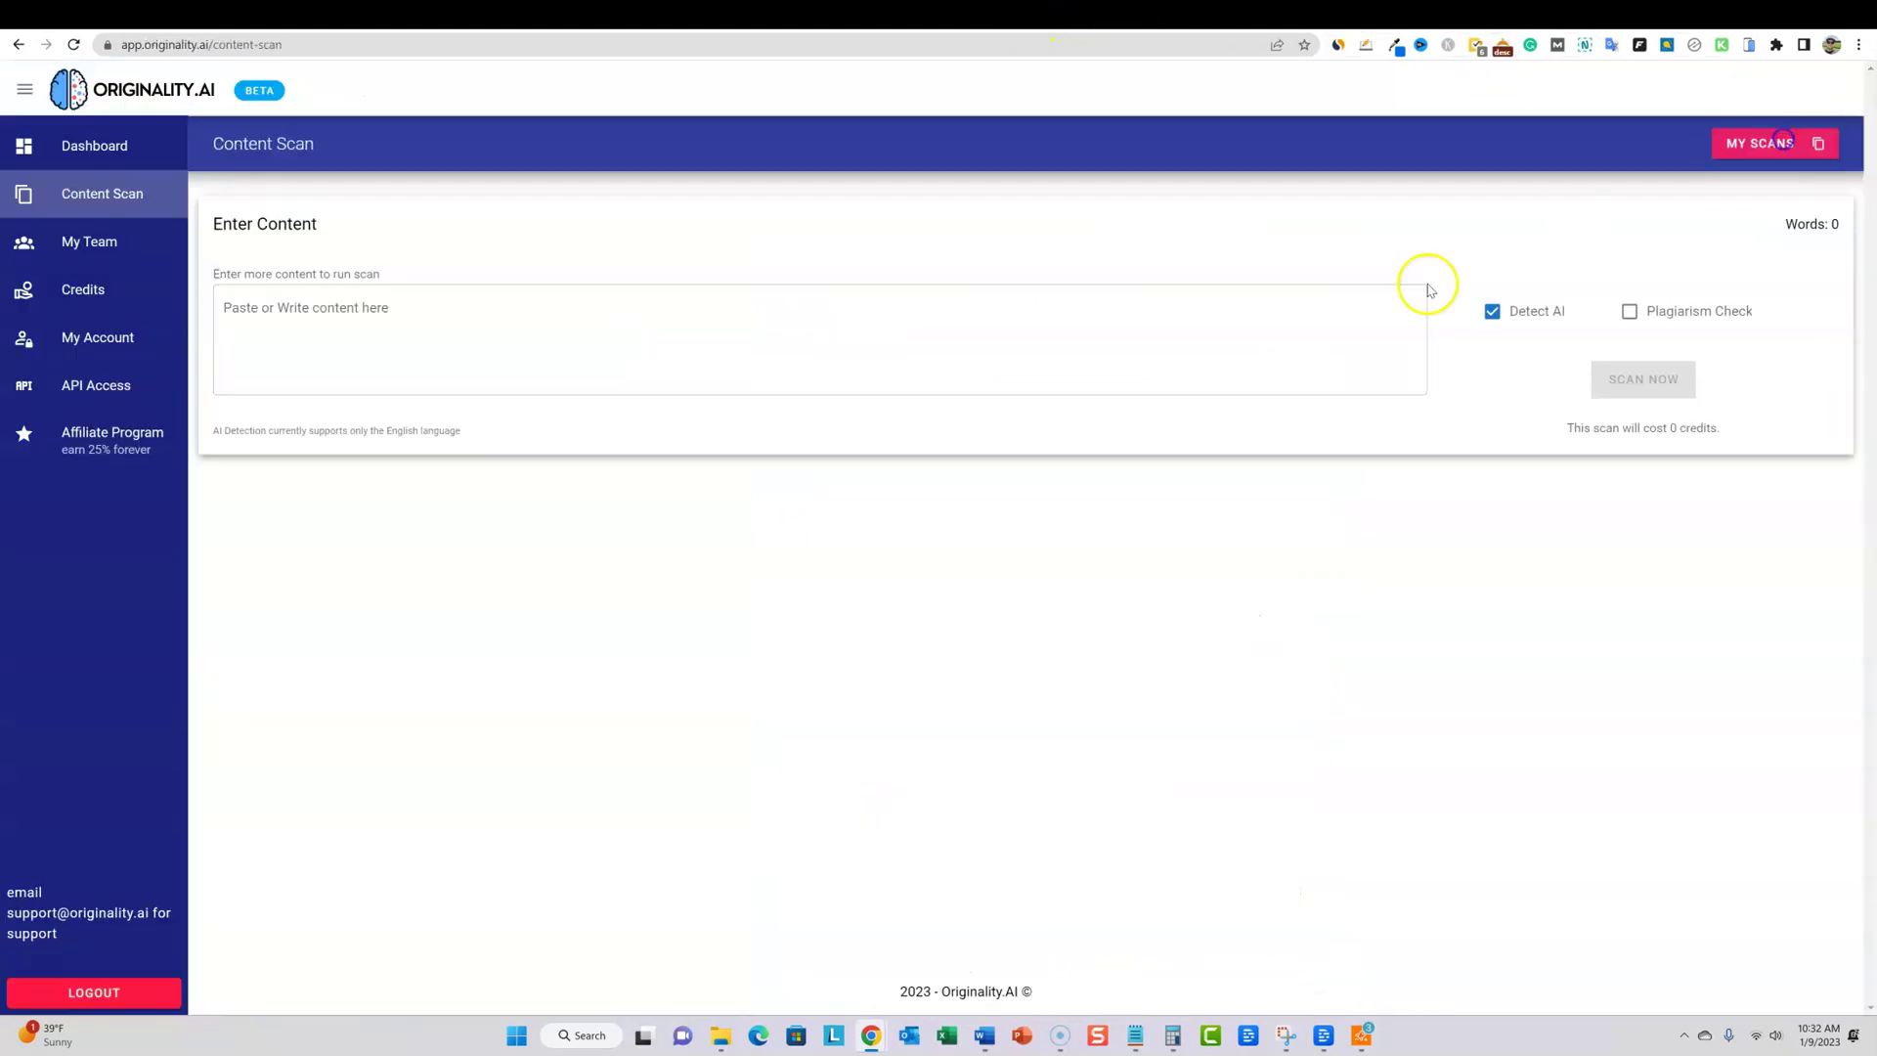
left_click(1114, 352)
key("ctrl+v")
left_click(1622, 380)
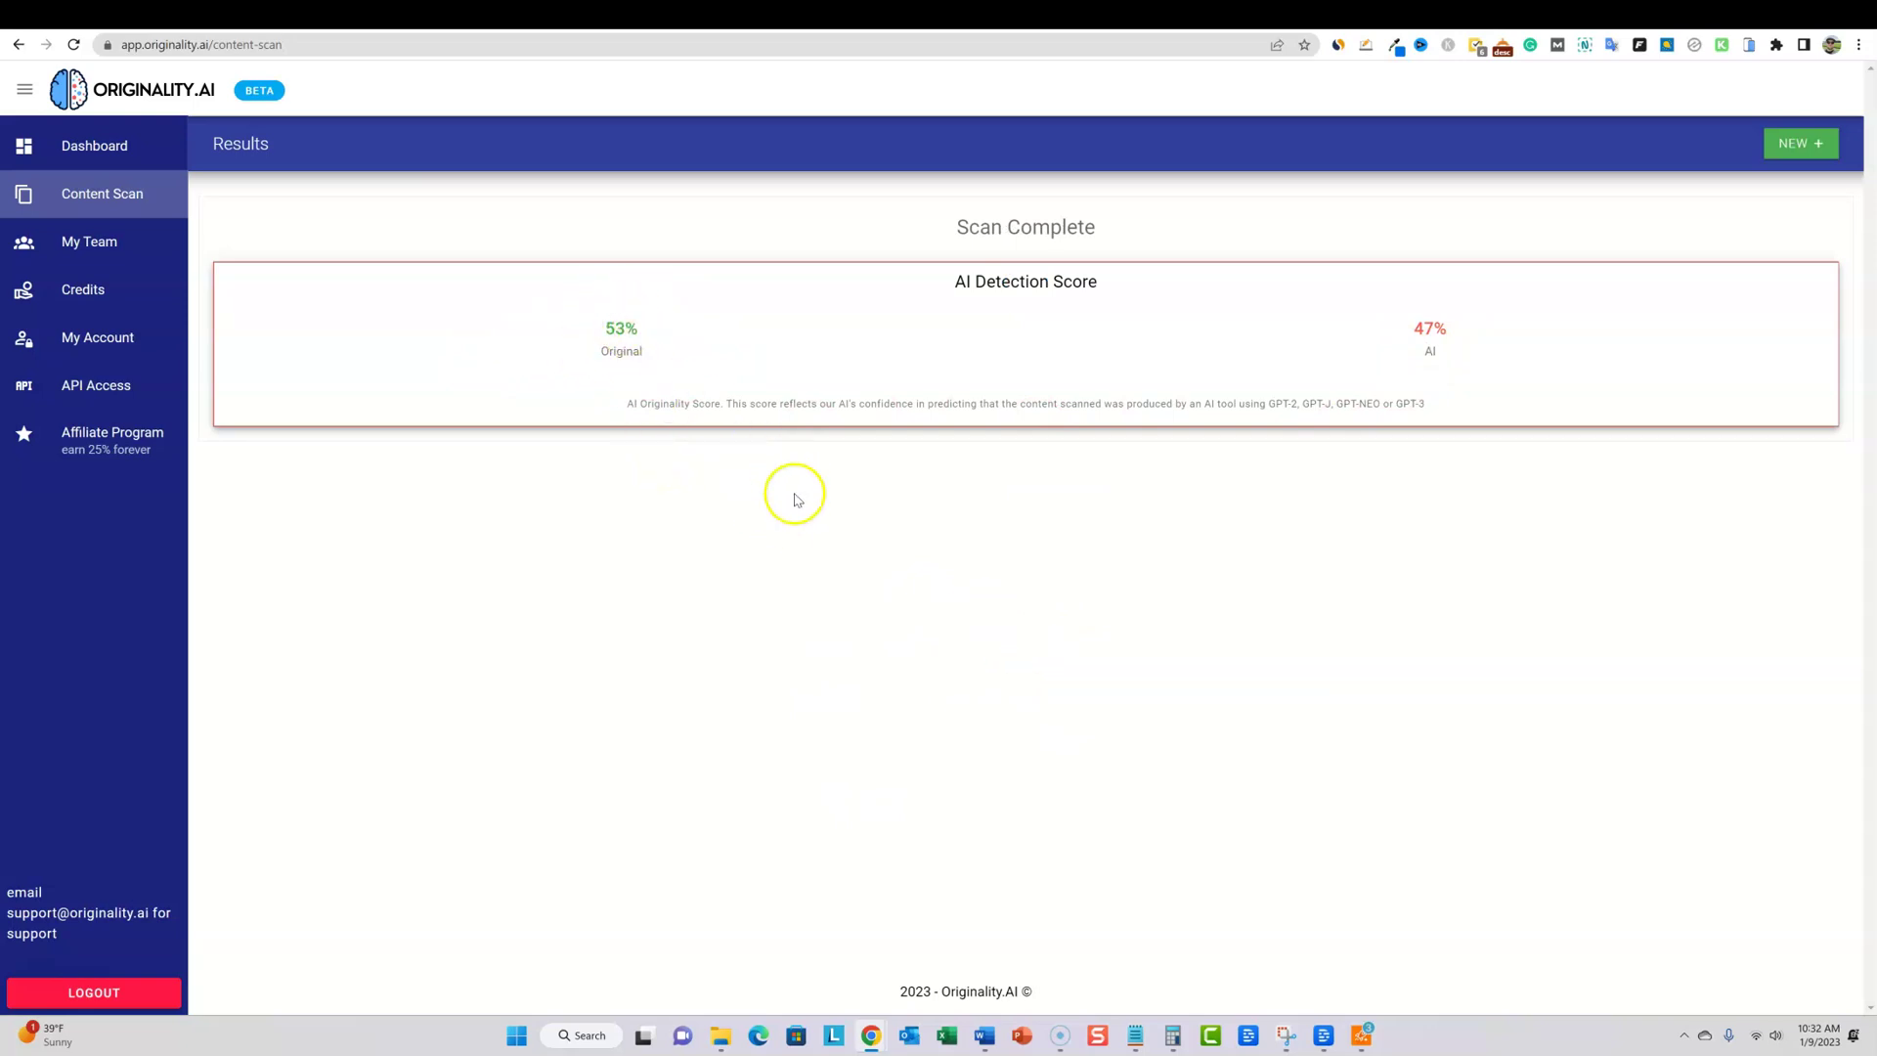
Return to HelloScribe and compare the reframed results with the source text in the prompt
left_click(1564, 16)
left_click(1508, 10)
left_click(1519, 15)
scroll(1173, 587, "down", 5)
scroll(1124, 547, "up", 6)
scroll(918, 386, "up", 2)
scroll(953, 412, "up", 1)
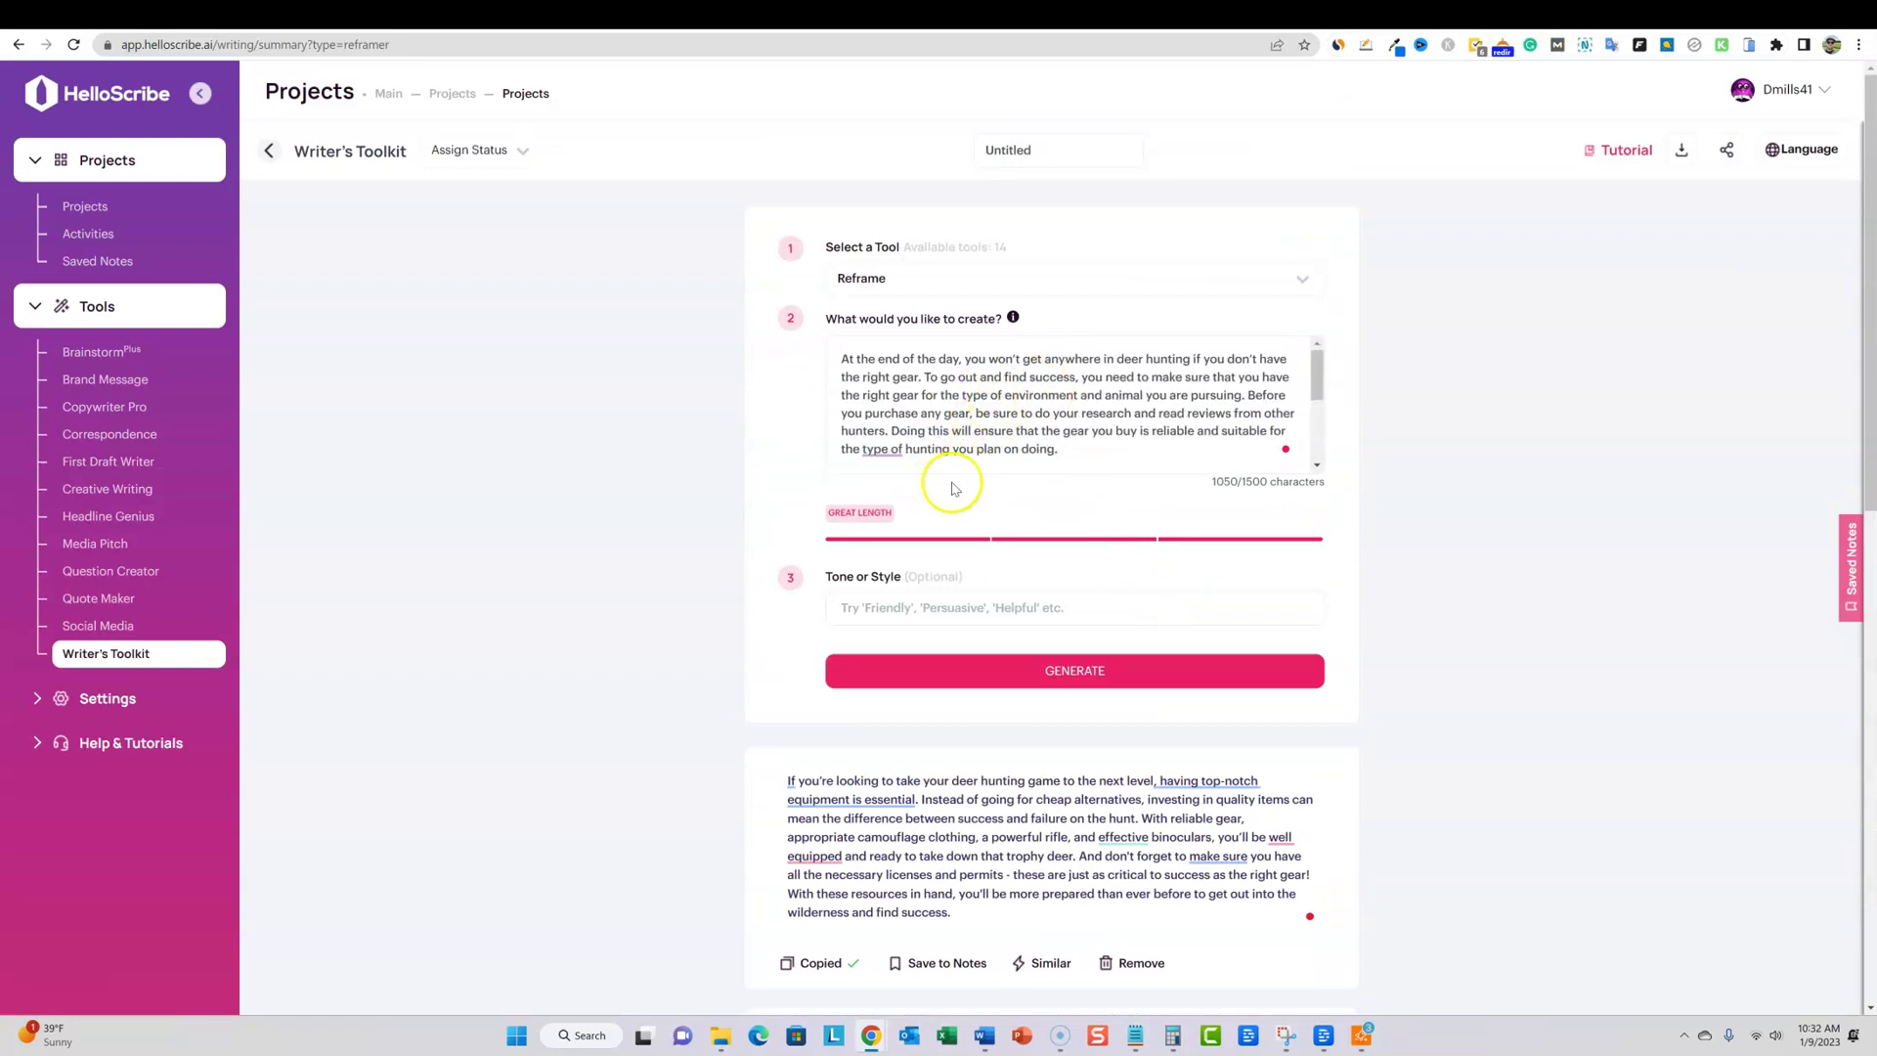
scroll(964, 381, "down", 2)
scroll(967, 371, "up", 2)
Switch to Originality.ai and scan the same reframed text for AI content a second time
left_click(1495, 12)
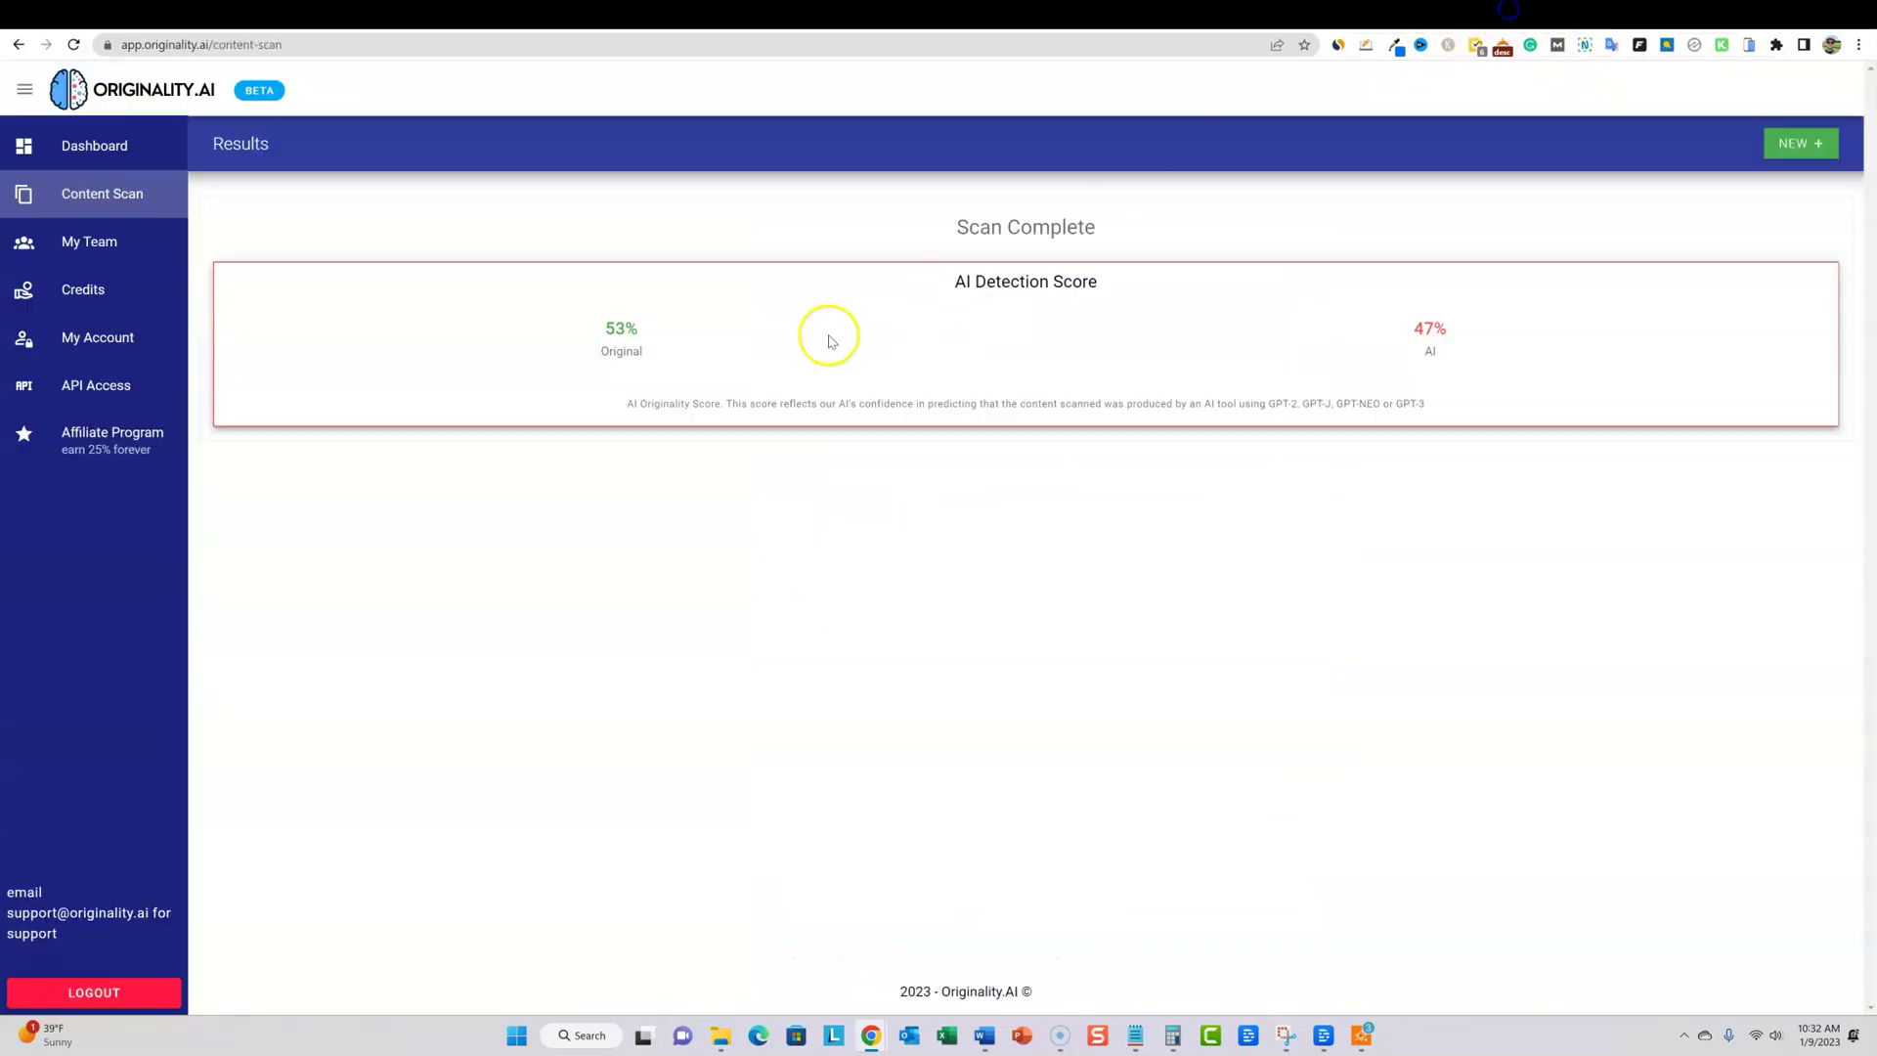
left_click(1787, 146)
left_click(850, 372)
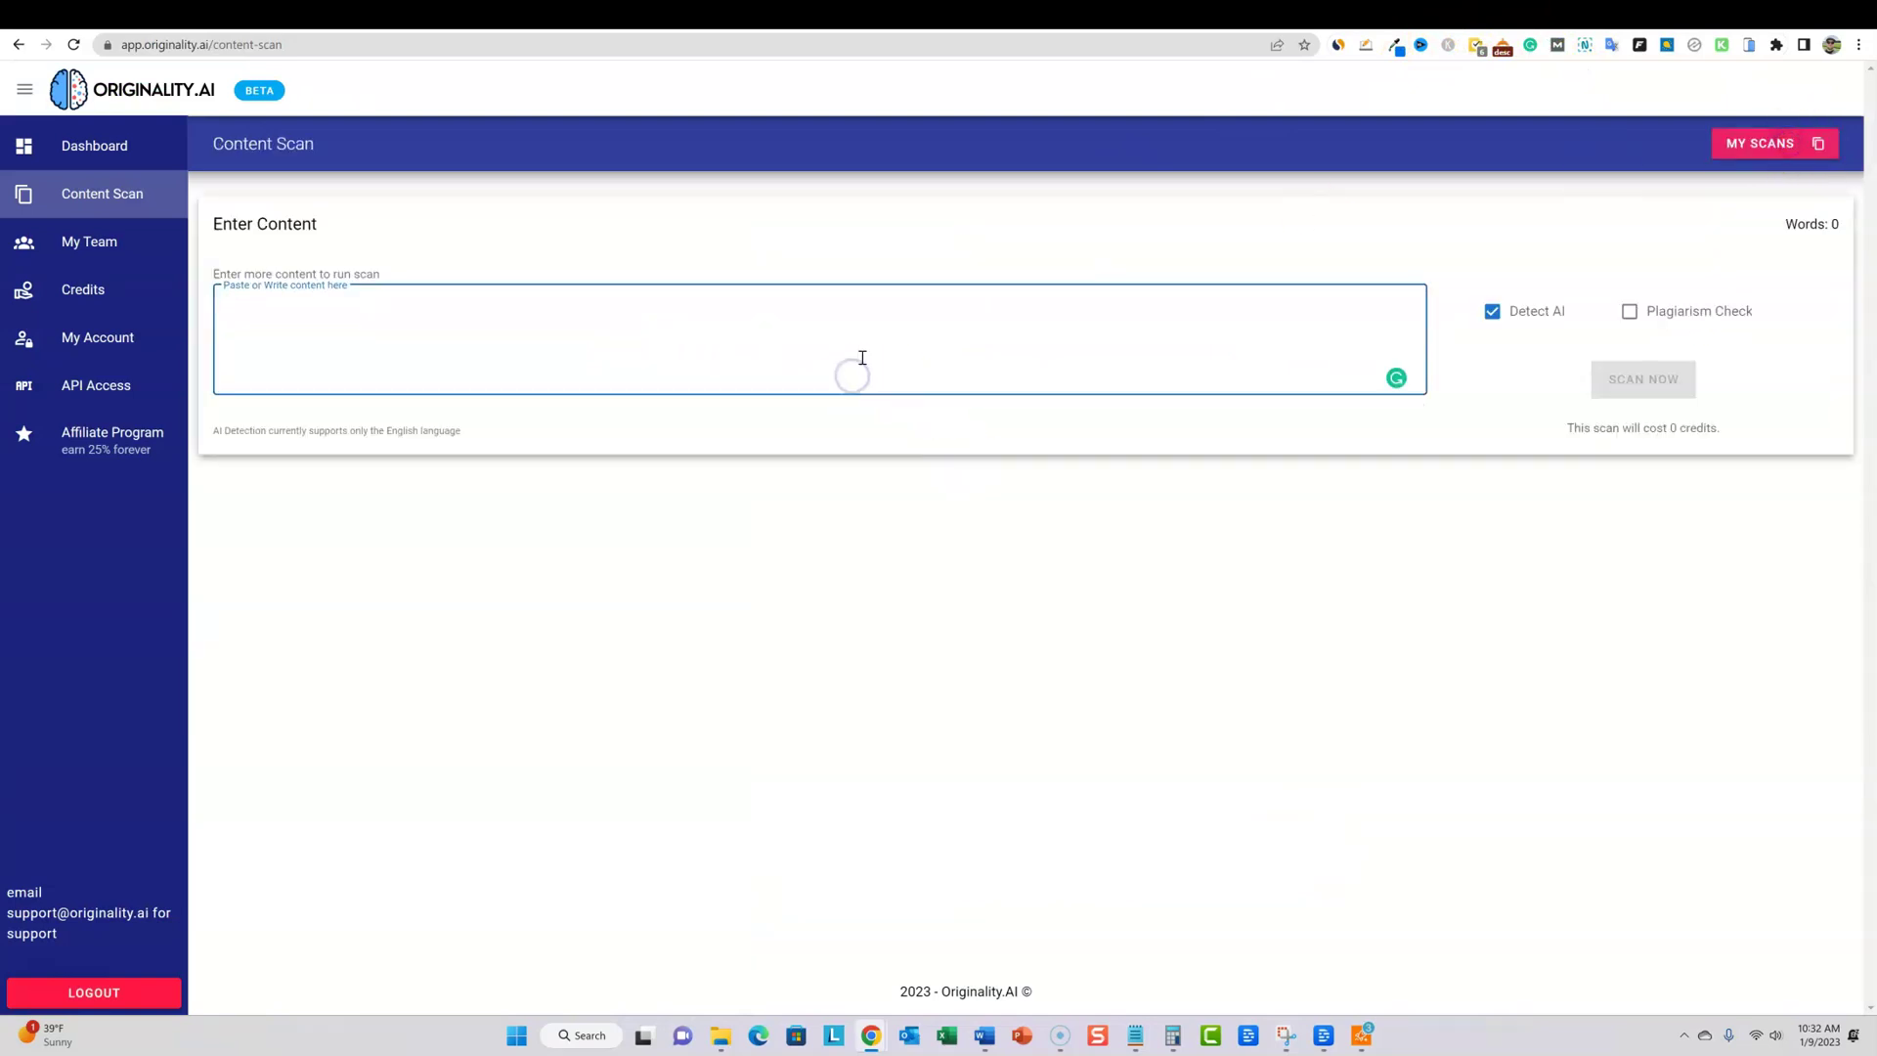
key("ctrl+v")
left_click(1662, 362)
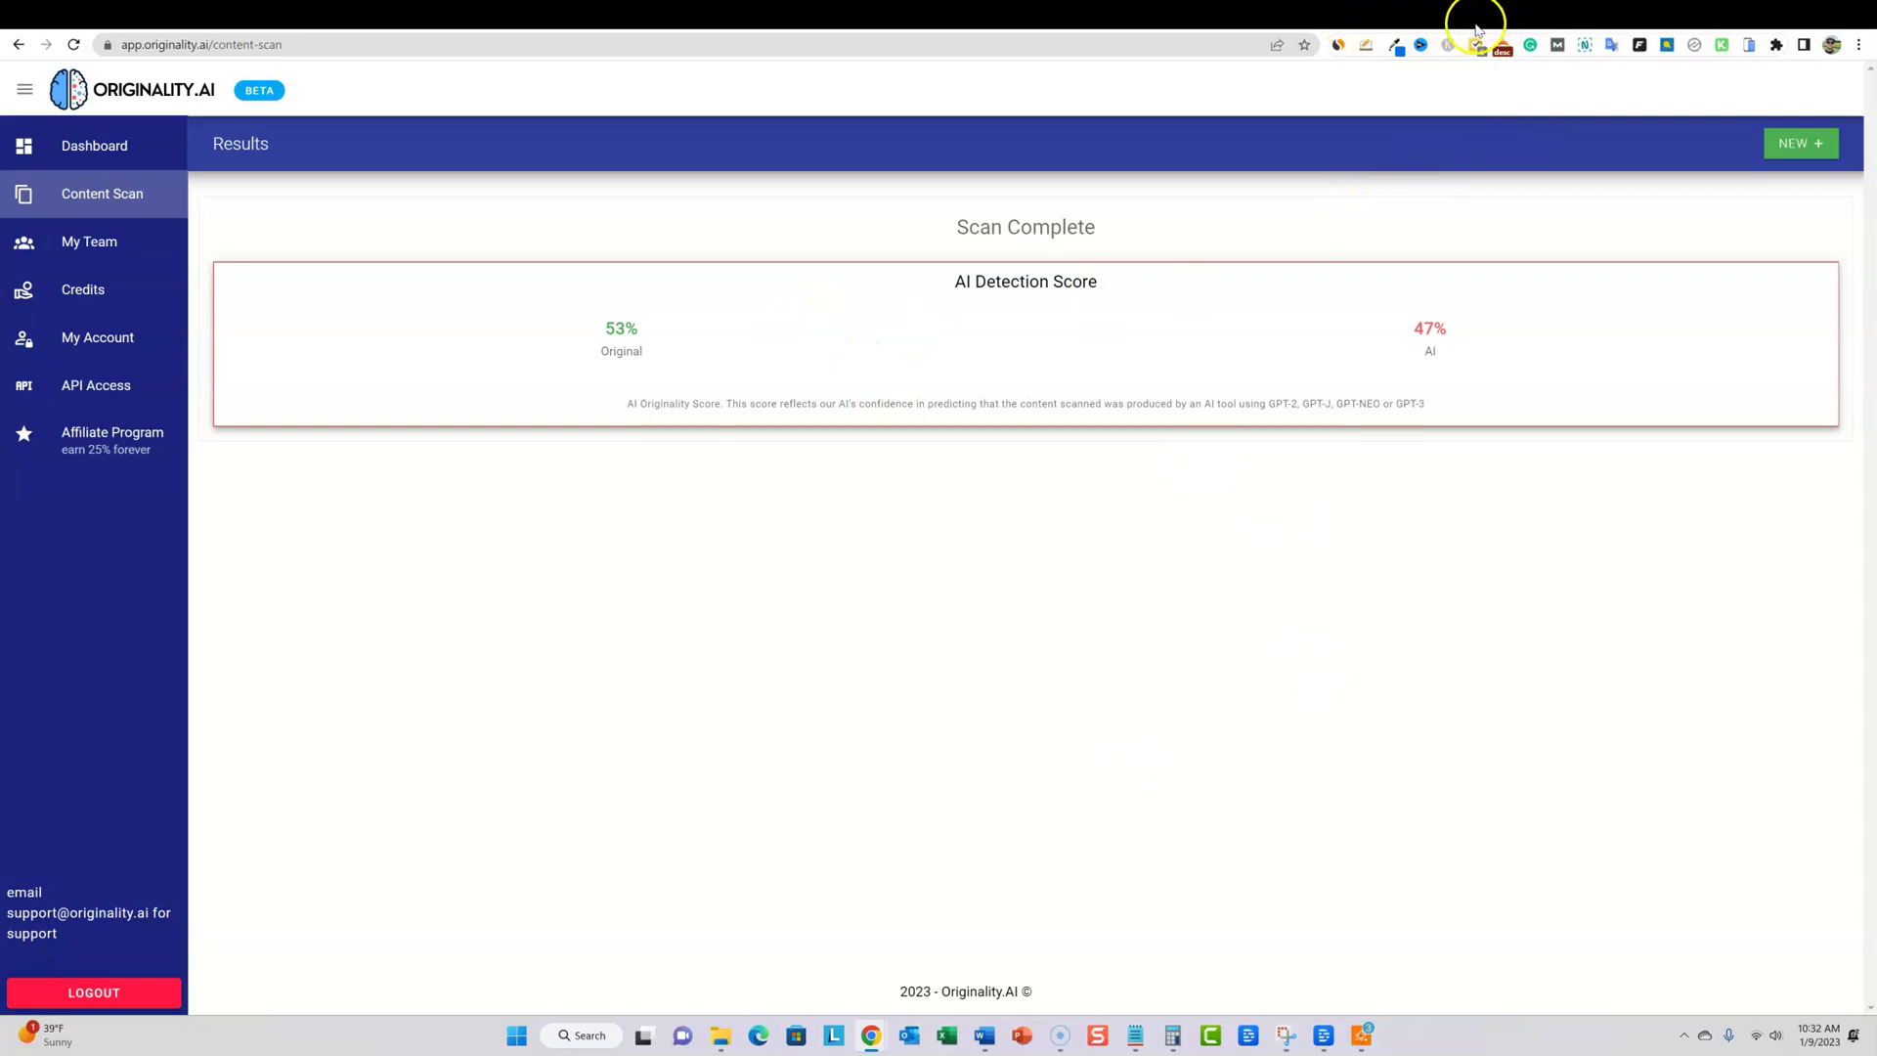
Return to HelloScribe, change the Writer's Toolkit tool to Rewrite This!, and look through the existing results
left_click(1552, 24)
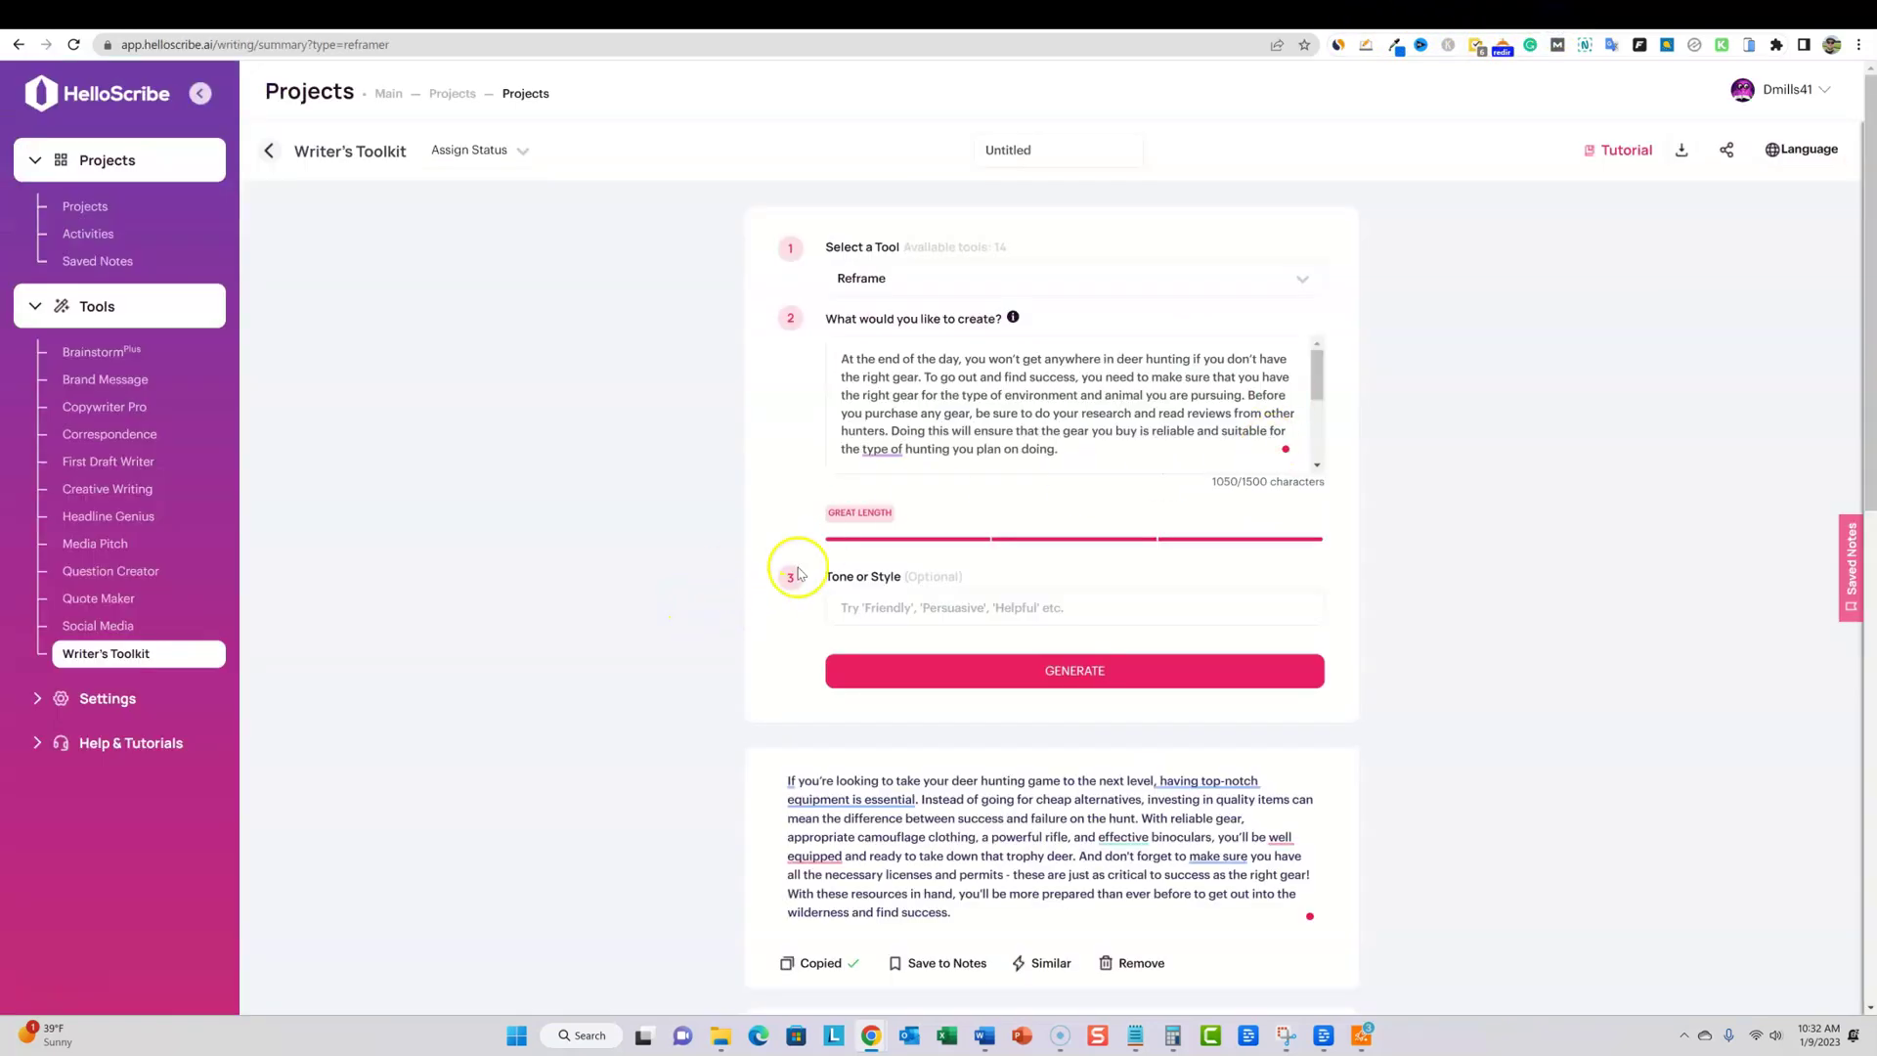
left_click(885, 277)
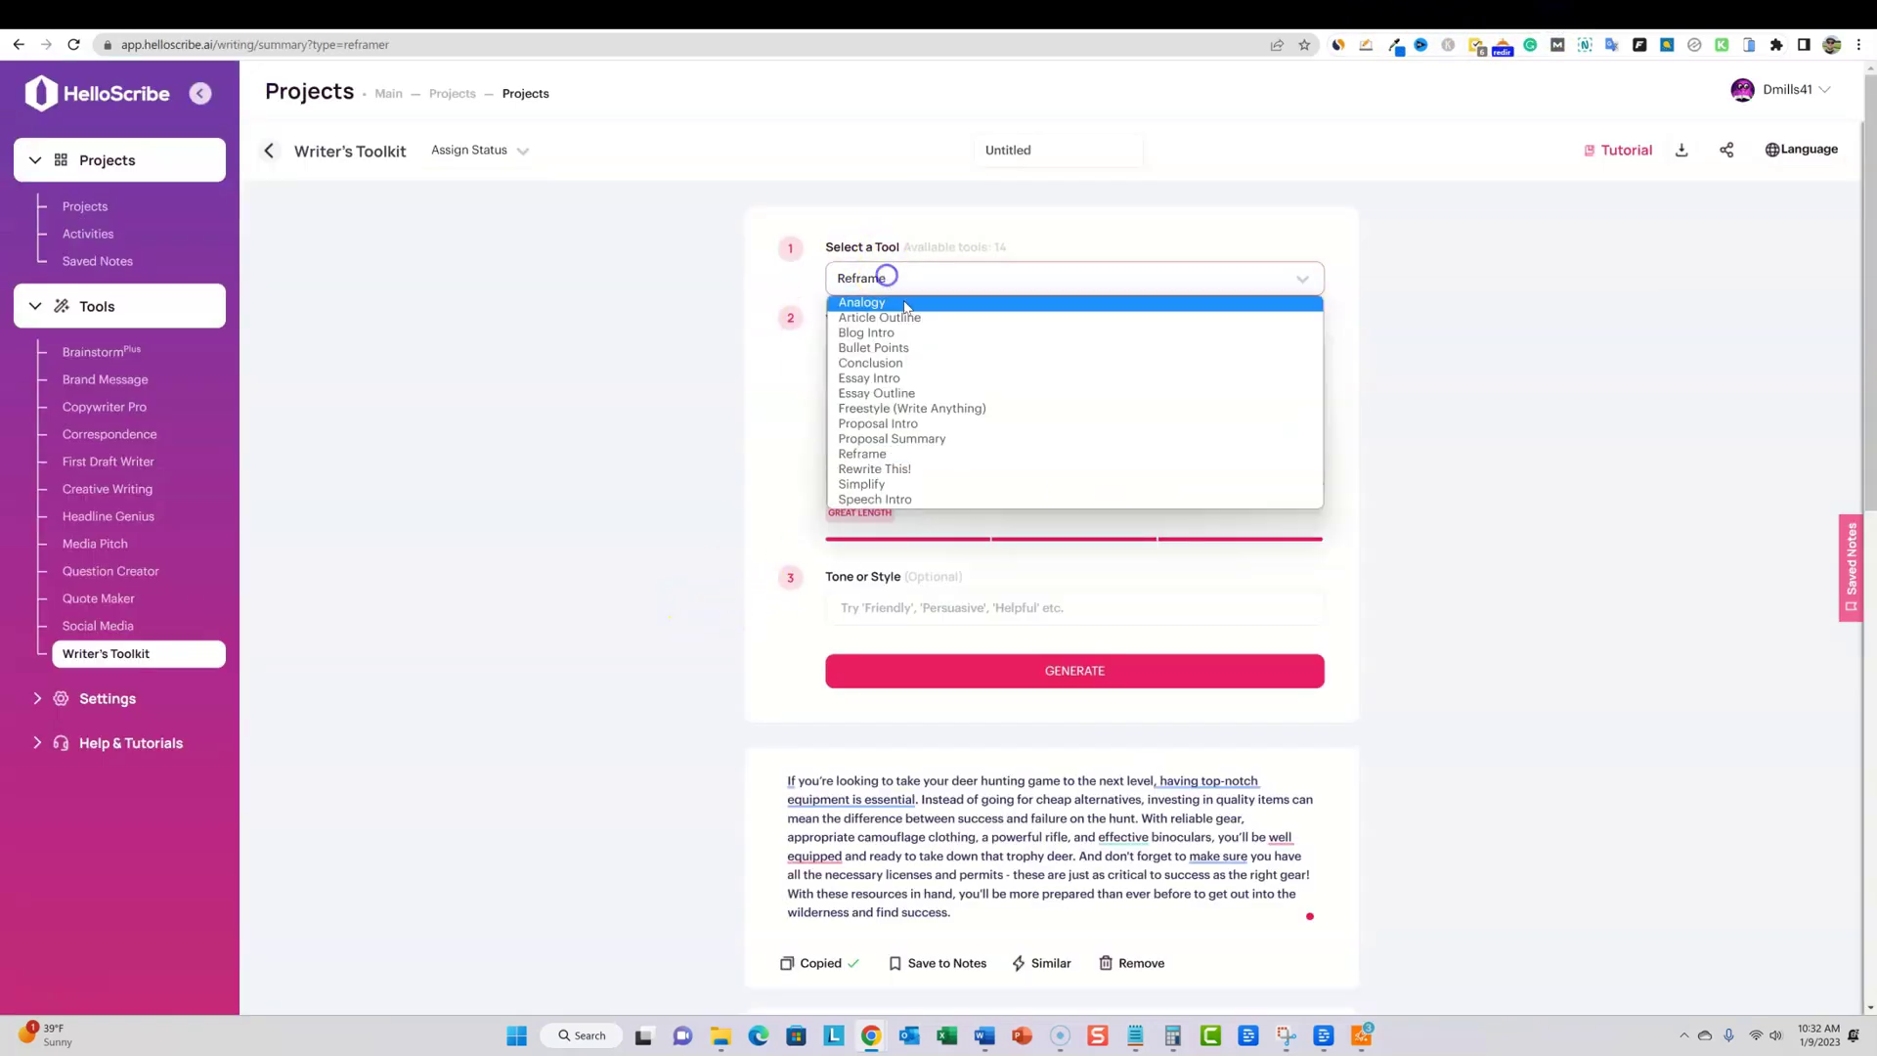
left_click(905, 473)
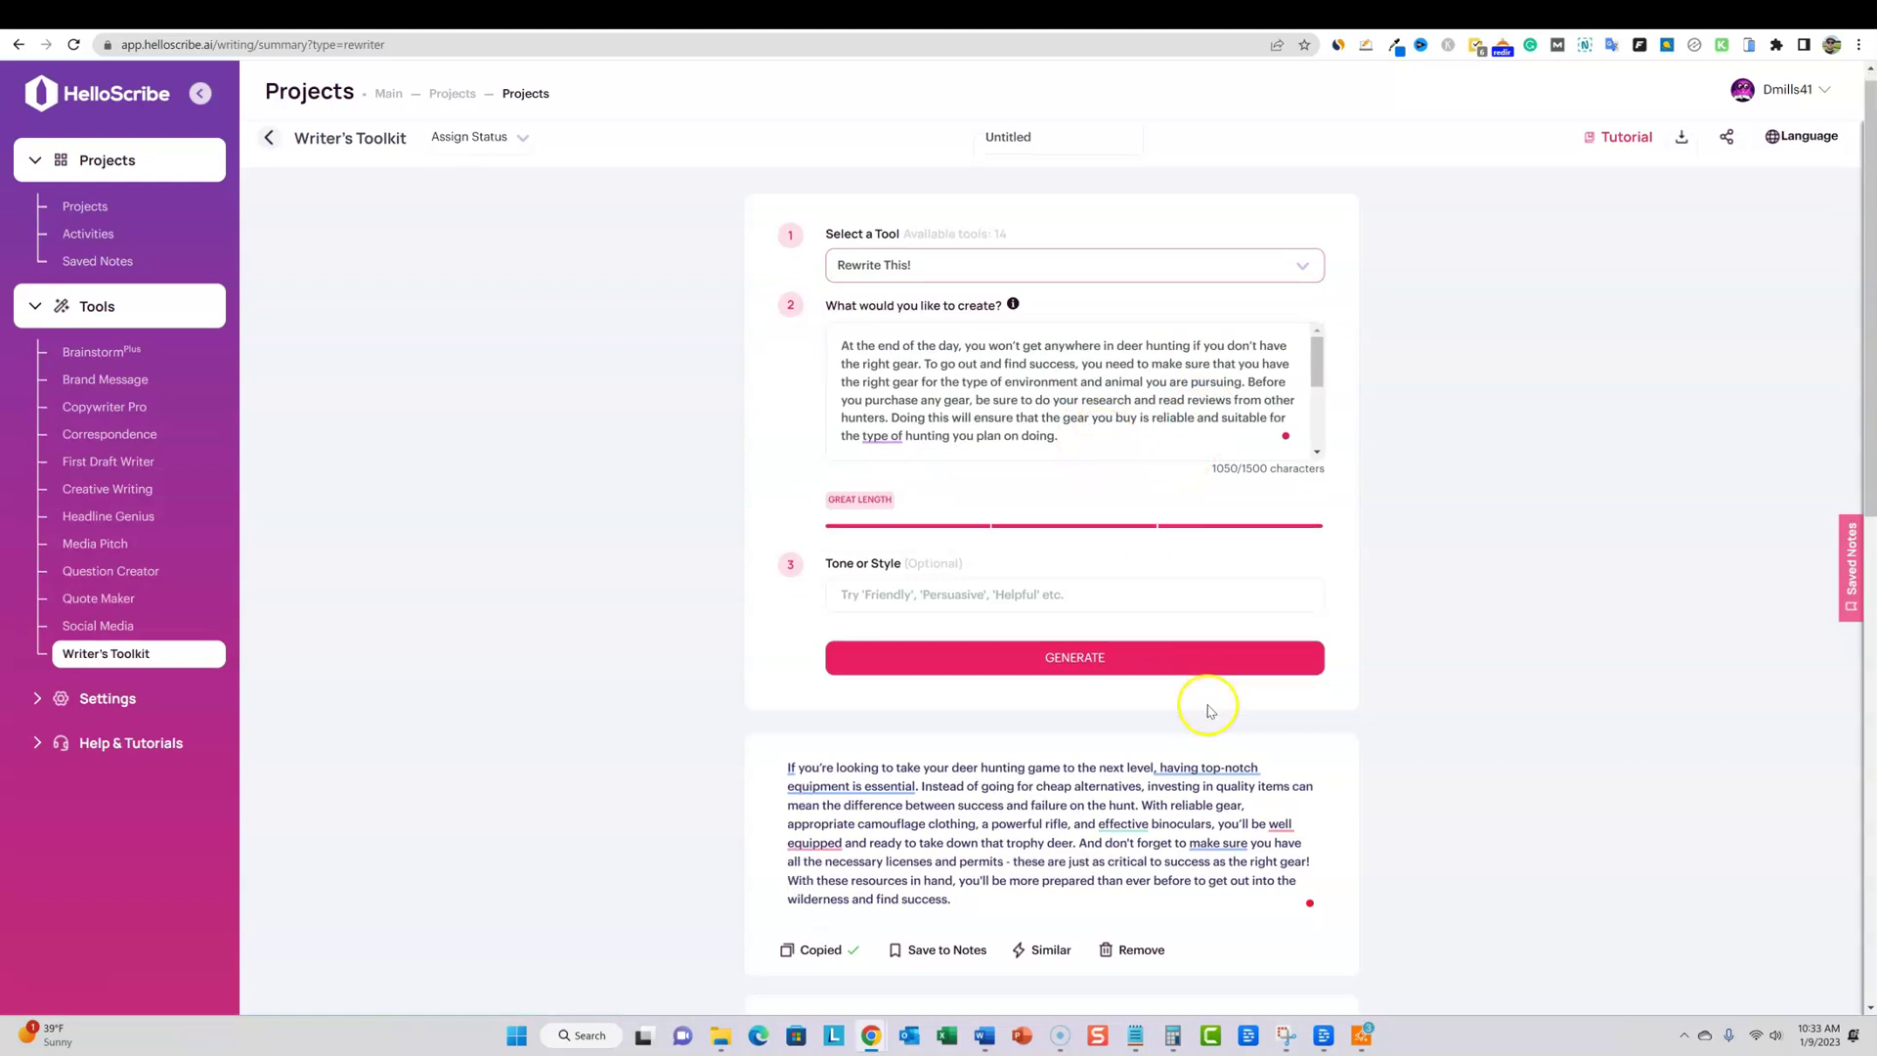
scroll(1194, 700, "down", 5)
scroll(1194, 700, "down", 5)
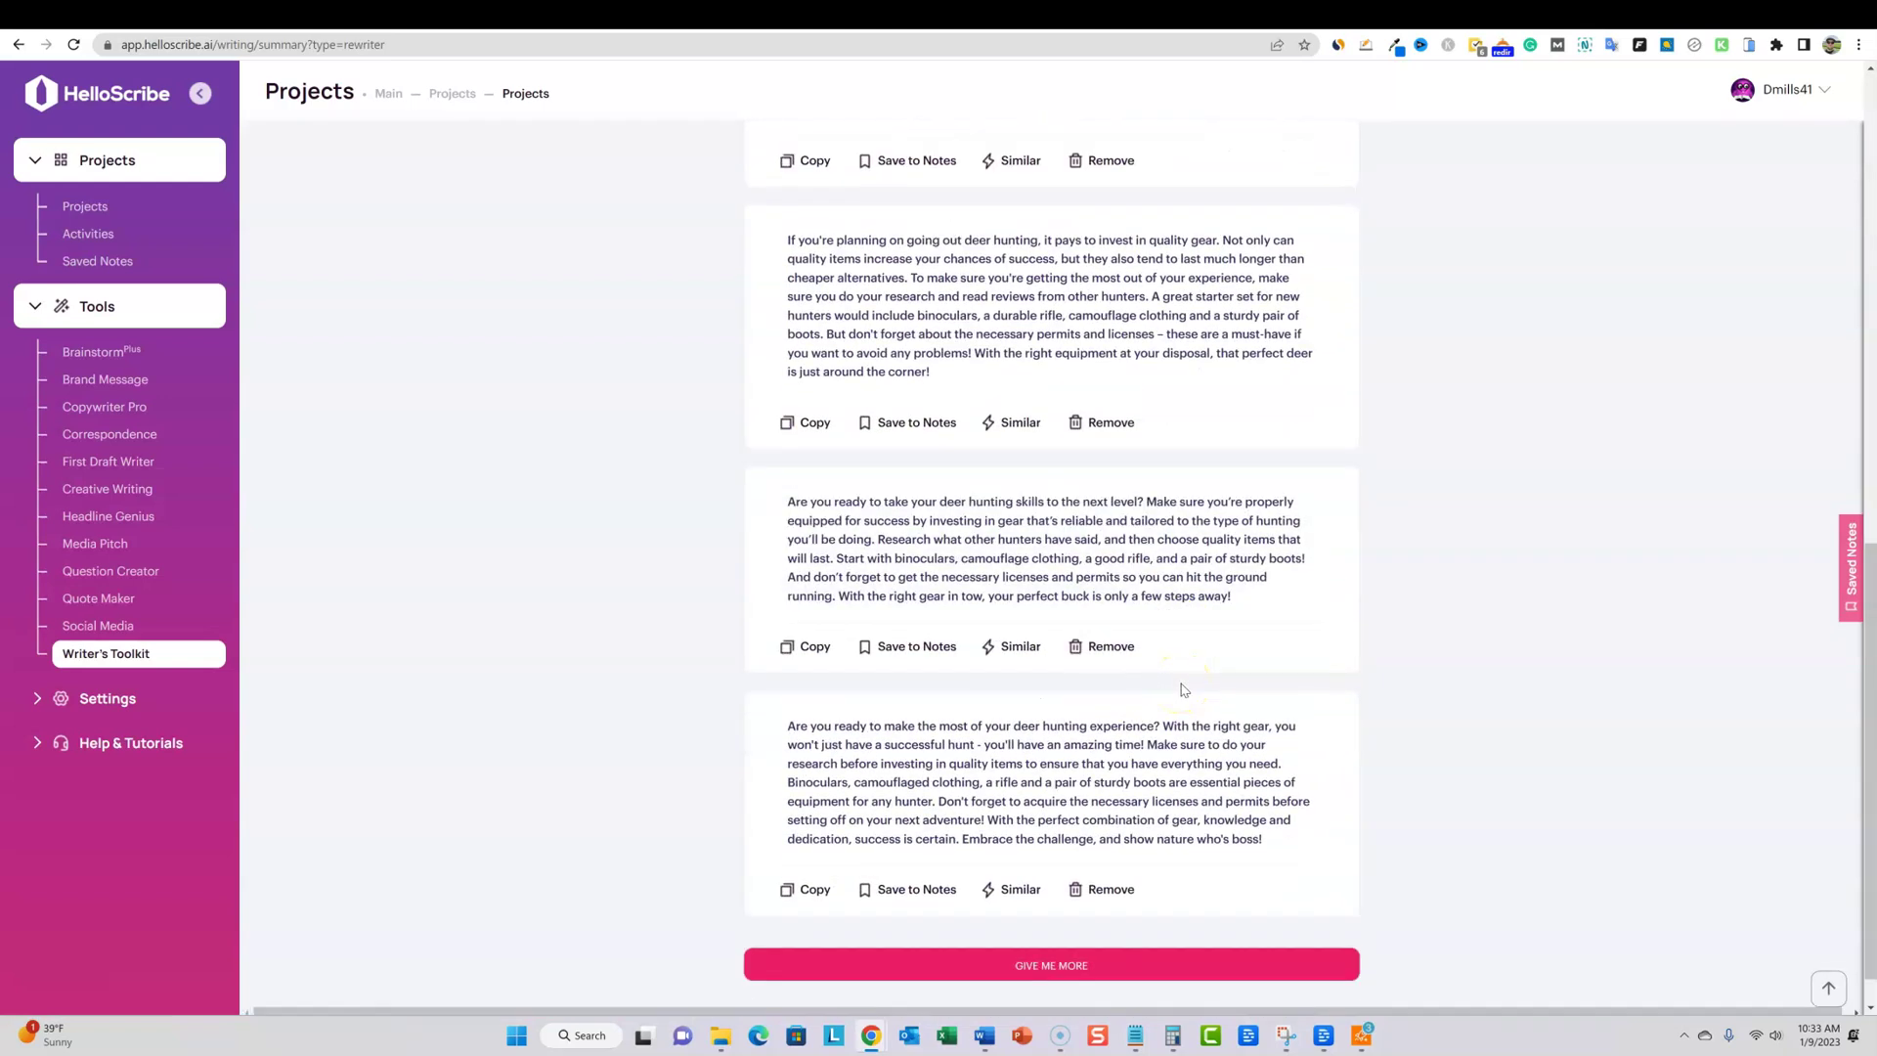
scroll(1183, 690, "up", 12)
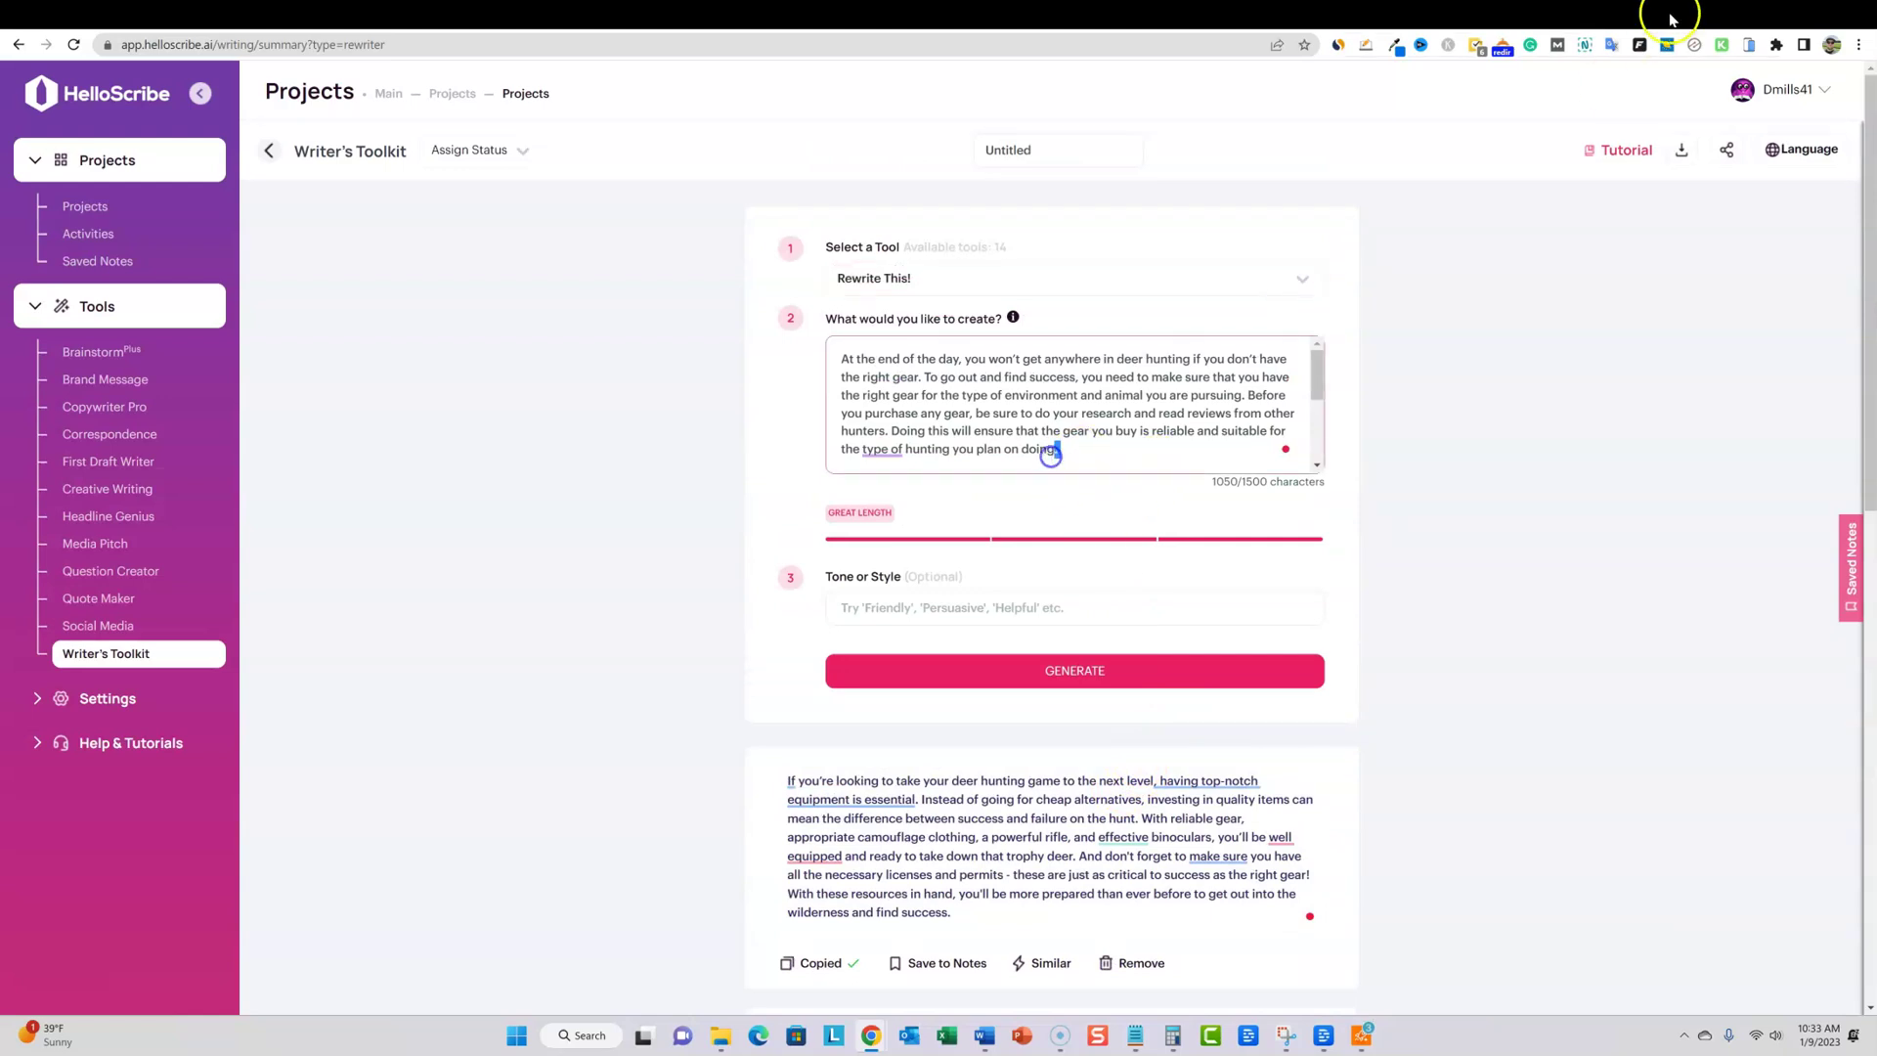
Replace the prompt with the copied reframed text and generate rewritten versions of it
left_click(1518, 14)
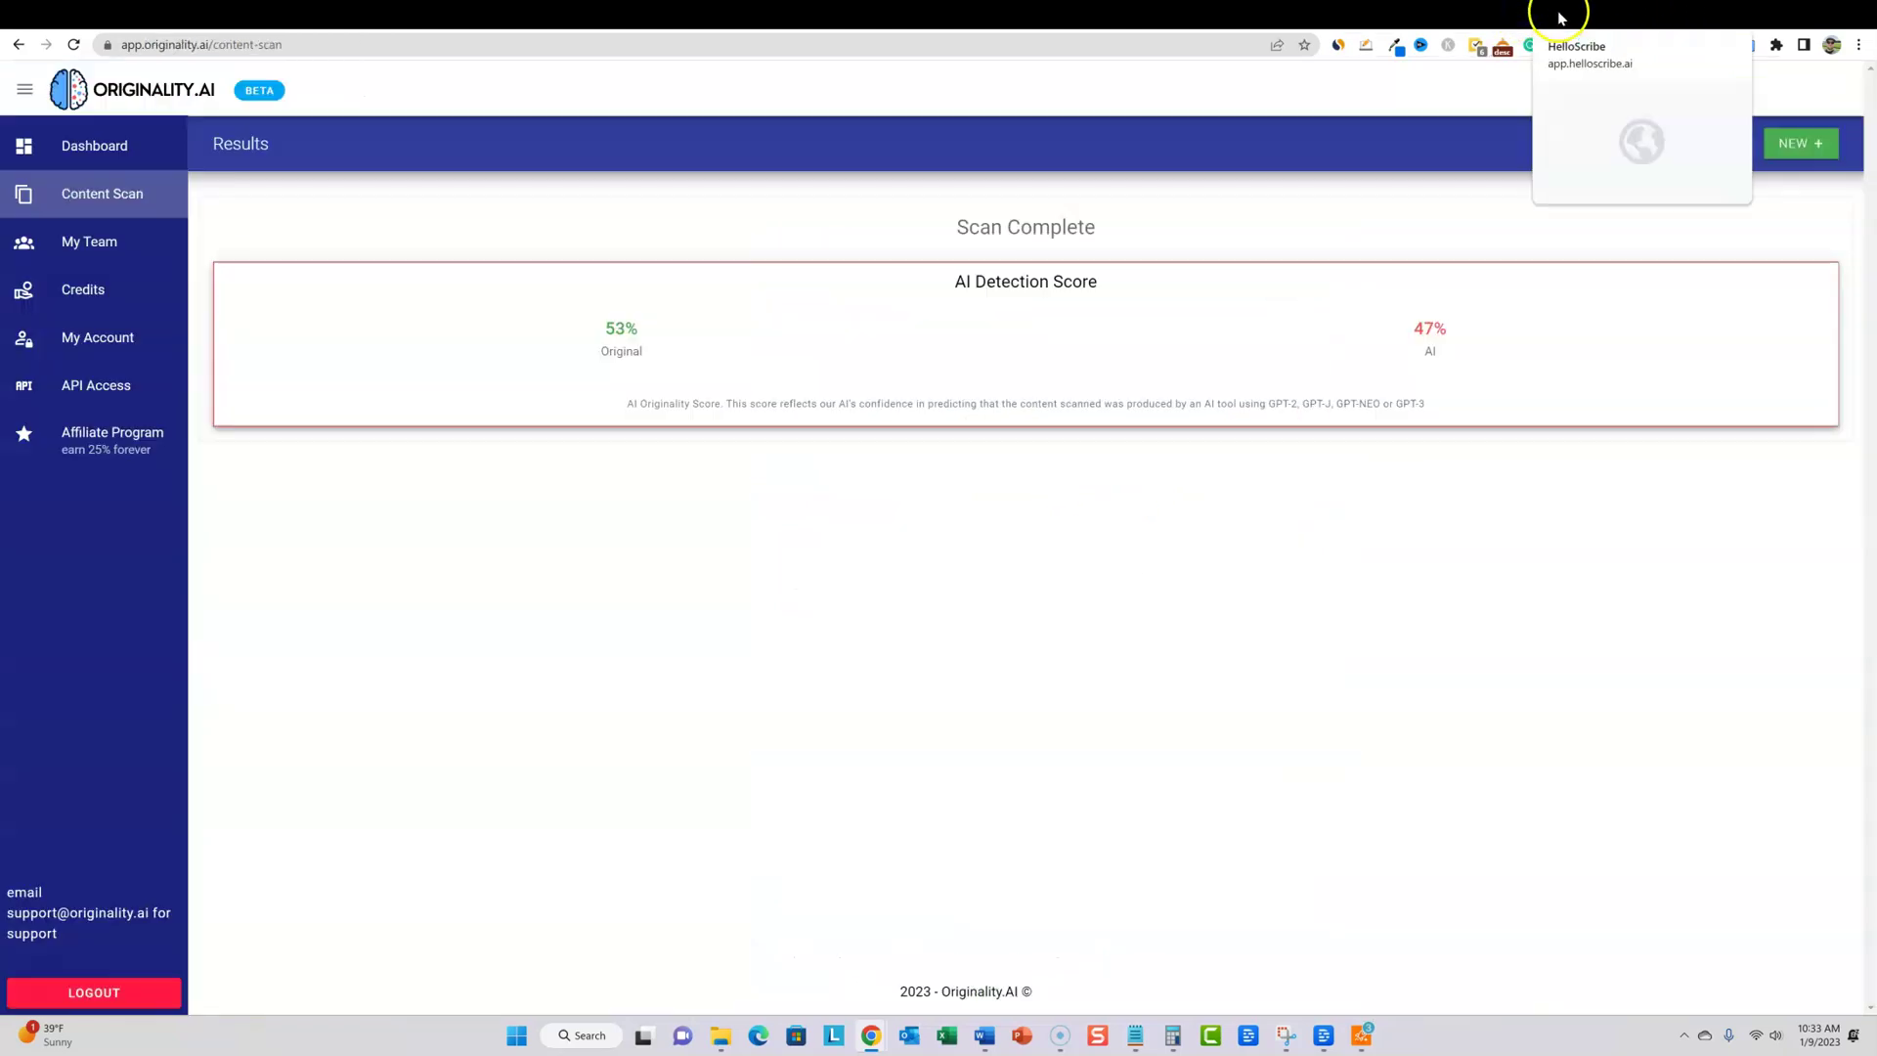
left_click(1561, 17)
left_click(876, 364)
key("ctrl+a")
type("er!")
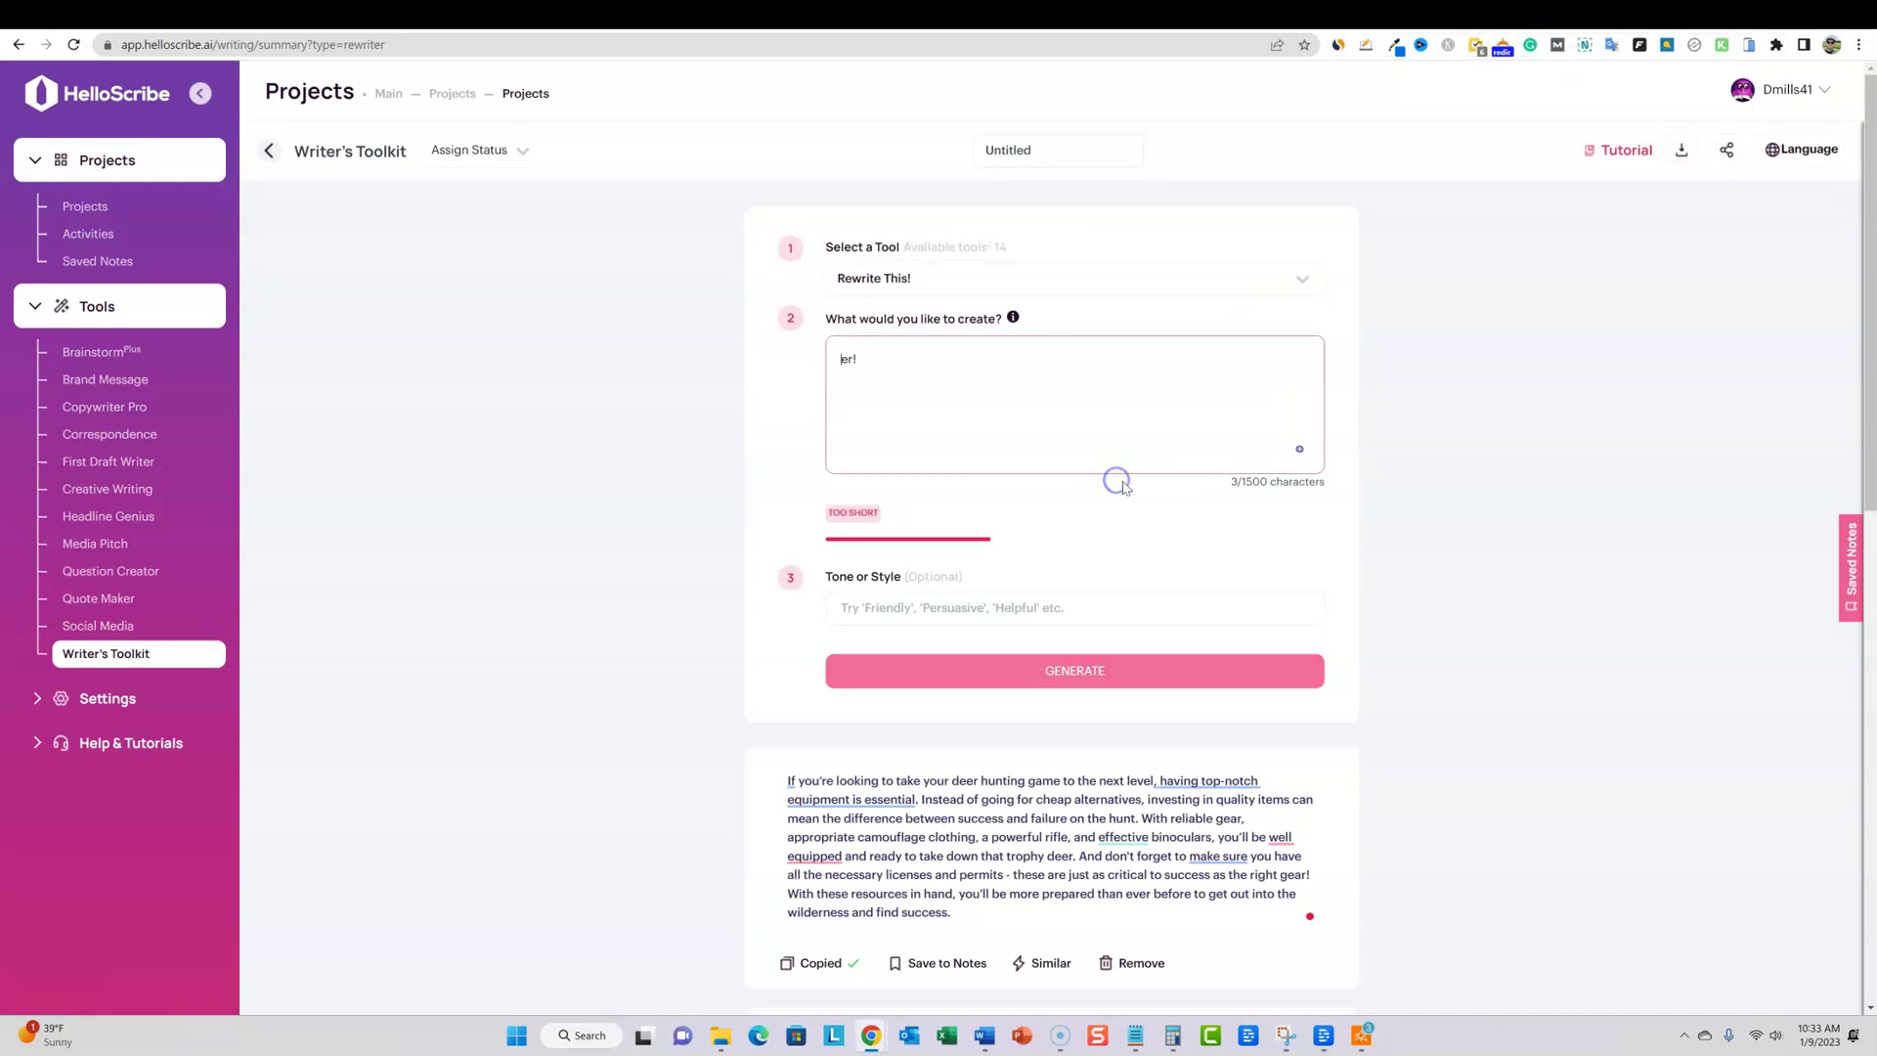
key("BackSpace")
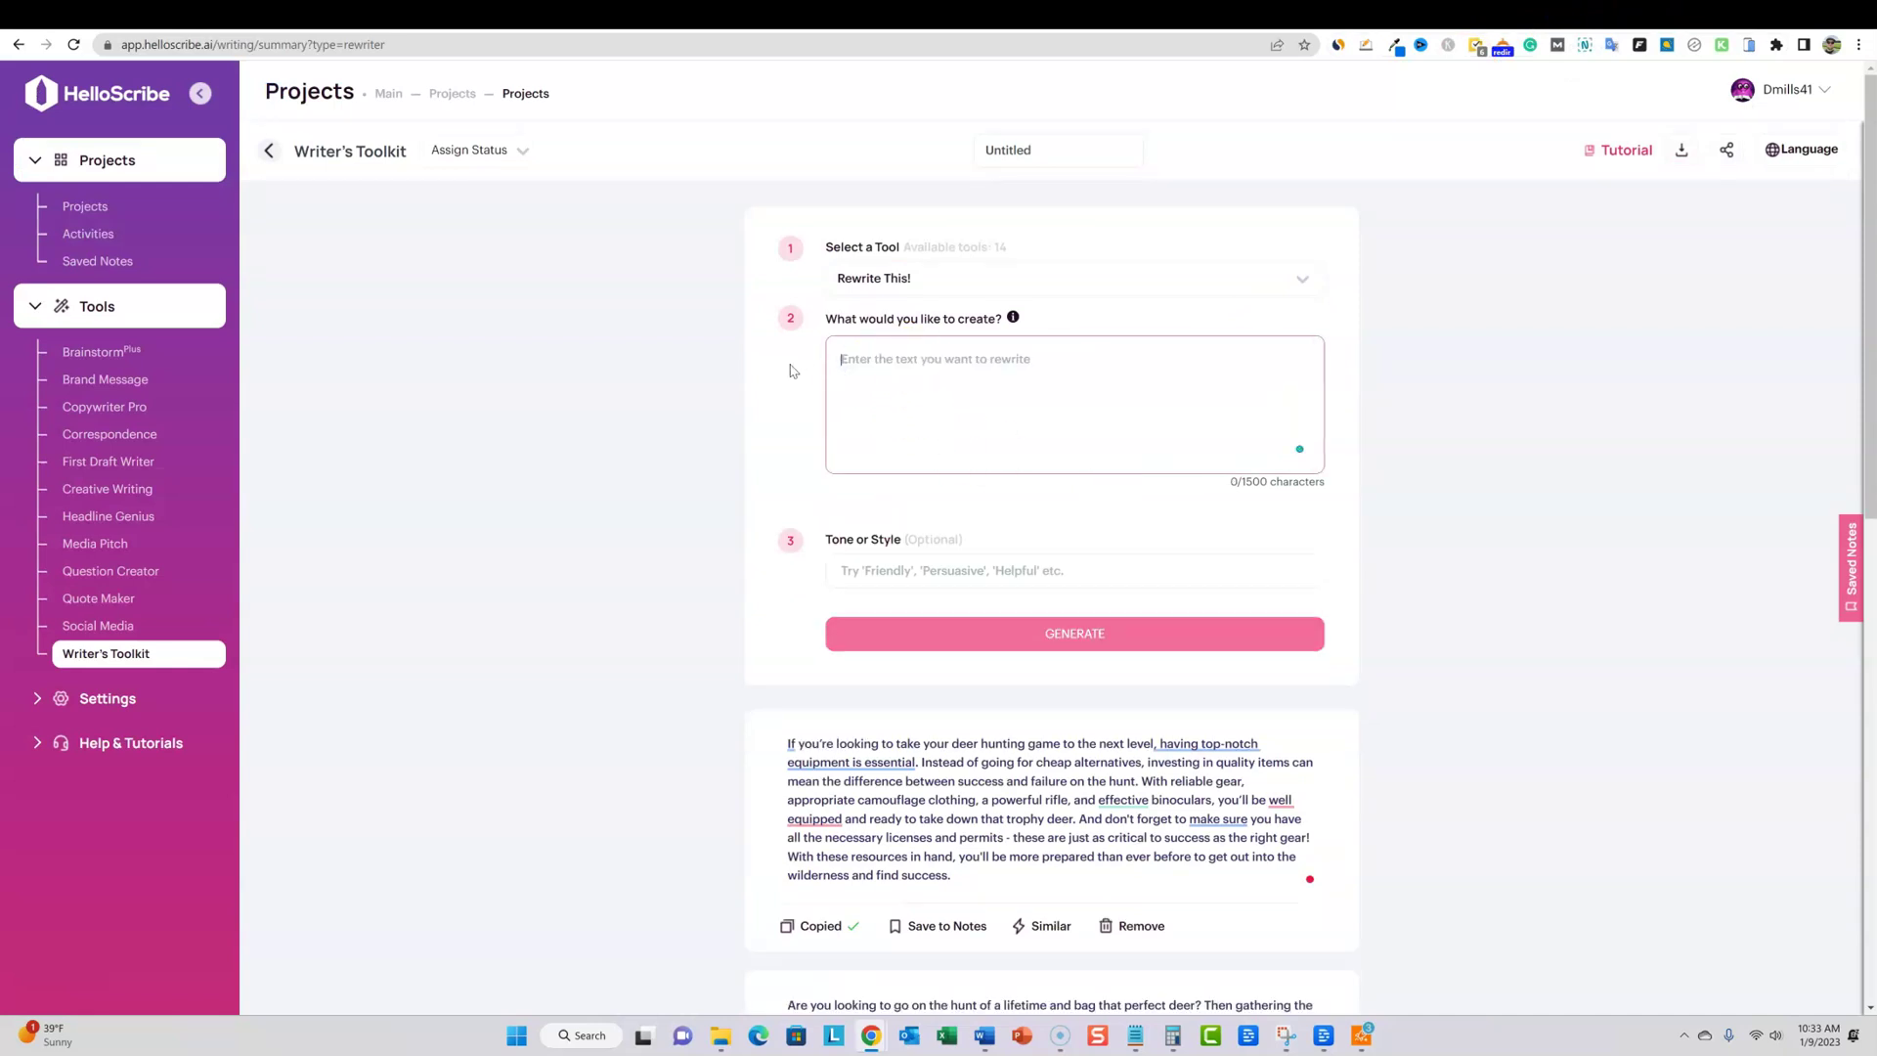
key("ctrl+v")
left_click(1009, 681)
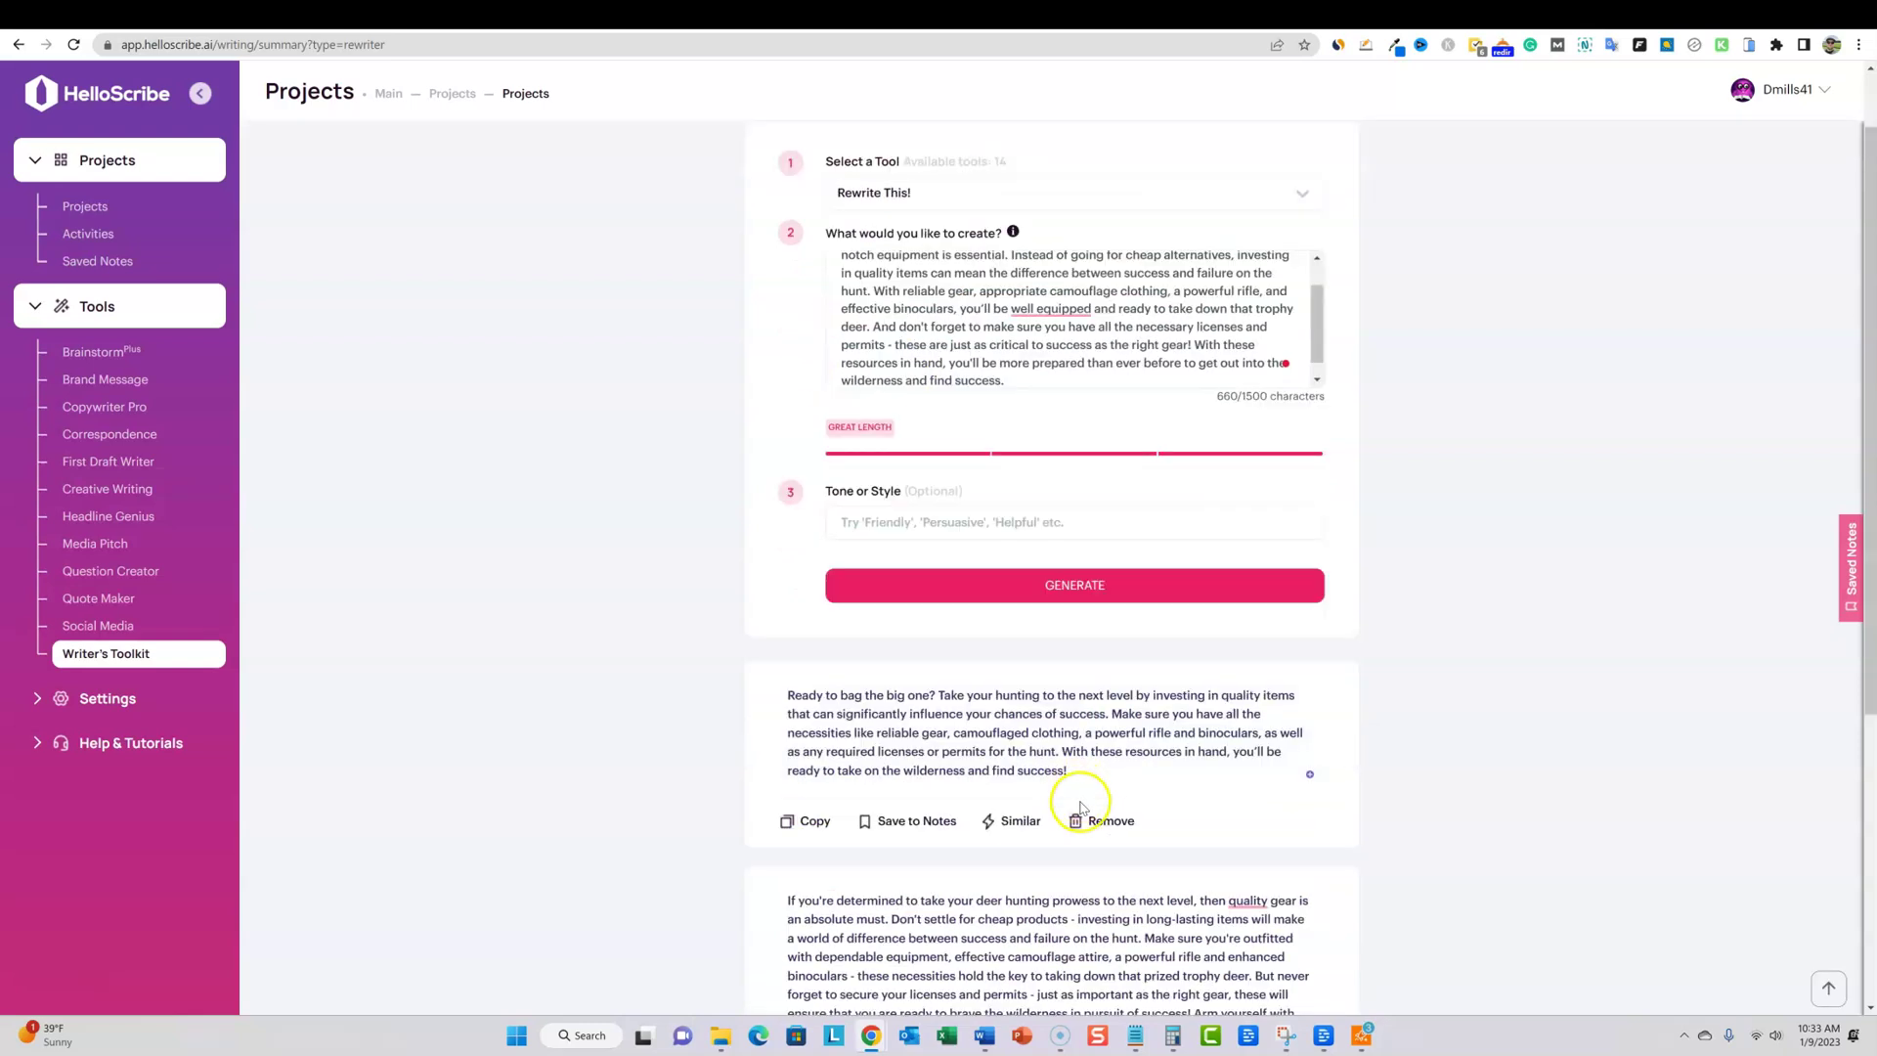
Look through the rewritten versions and copy the second one, beginning "If you're determined to take your deer hunting prowess to the next level"
left_click(822, 828)
scroll(822, 828, "down", 3)
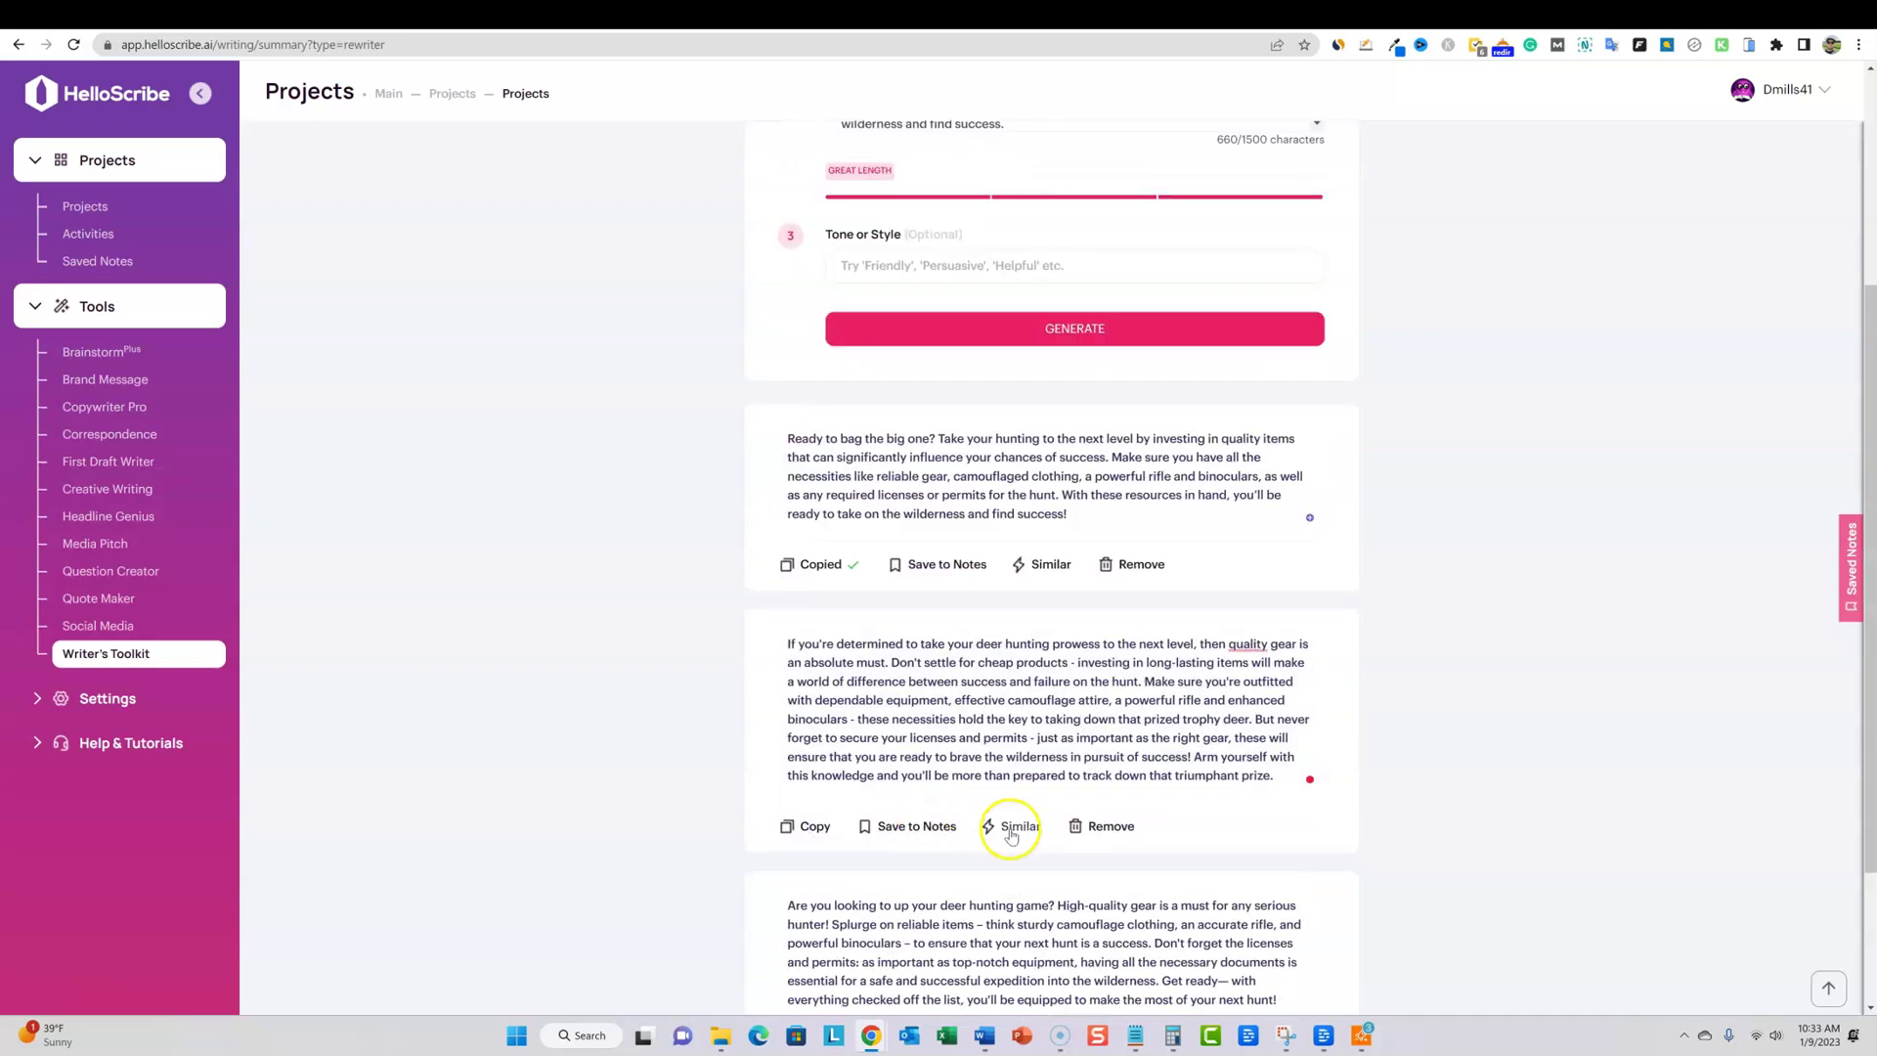
scroll(900, 809, "down", 2)
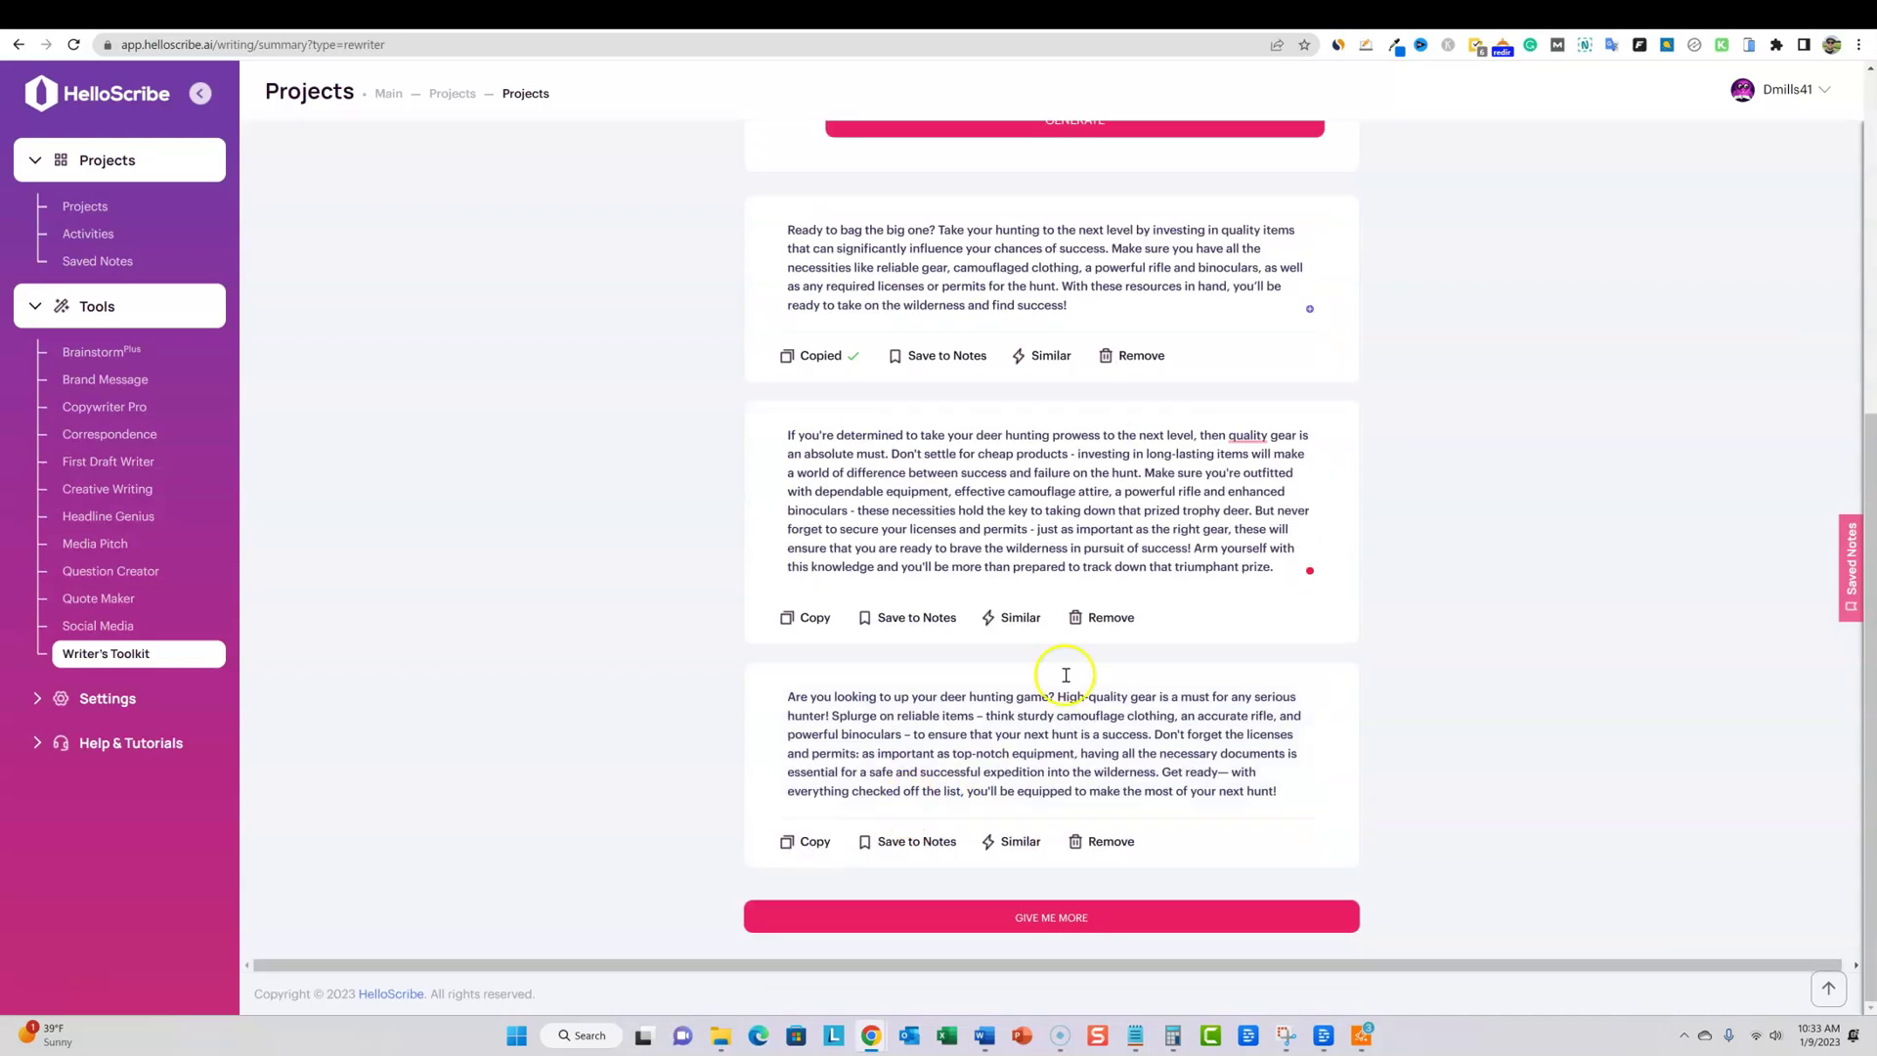
left_click(819, 619)
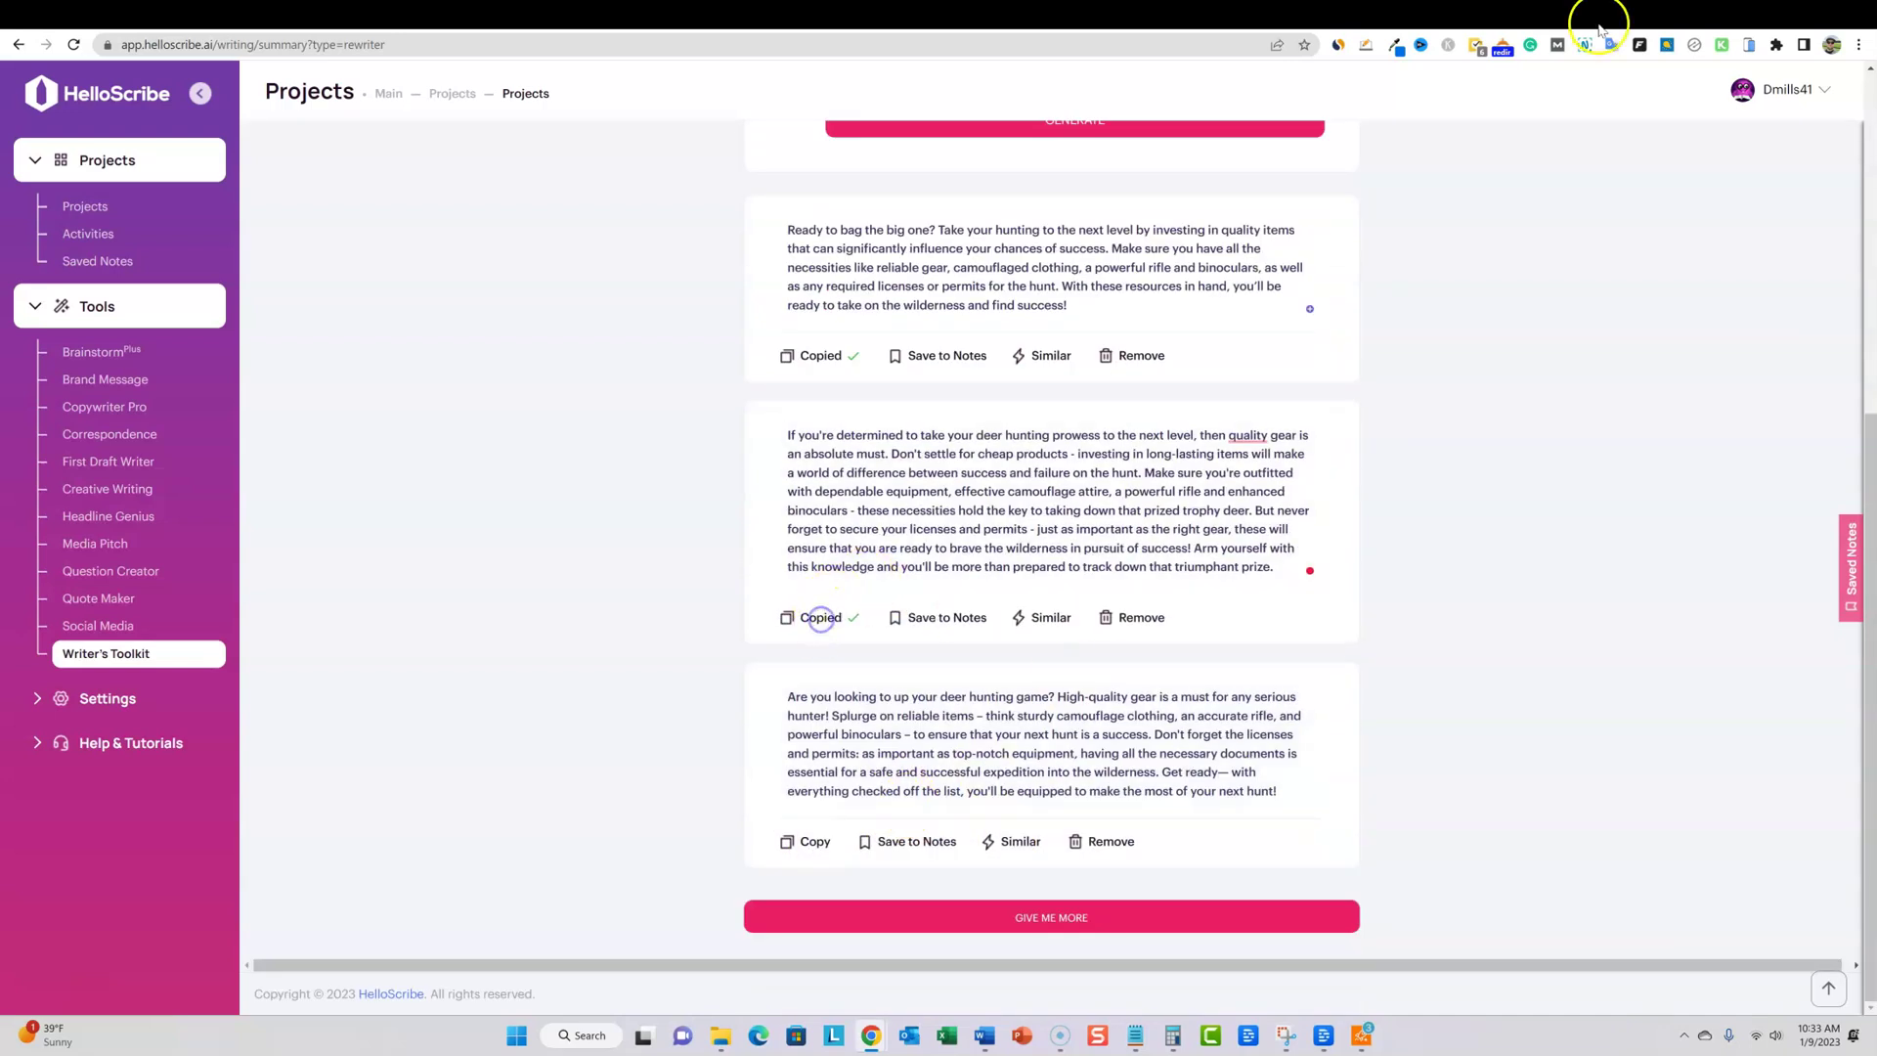
Scan the copied rewritten text for AI content in Originality.ai, and switch to the HelloScribe About Us page
left_click(1501, 20)
left_click(1789, 143)
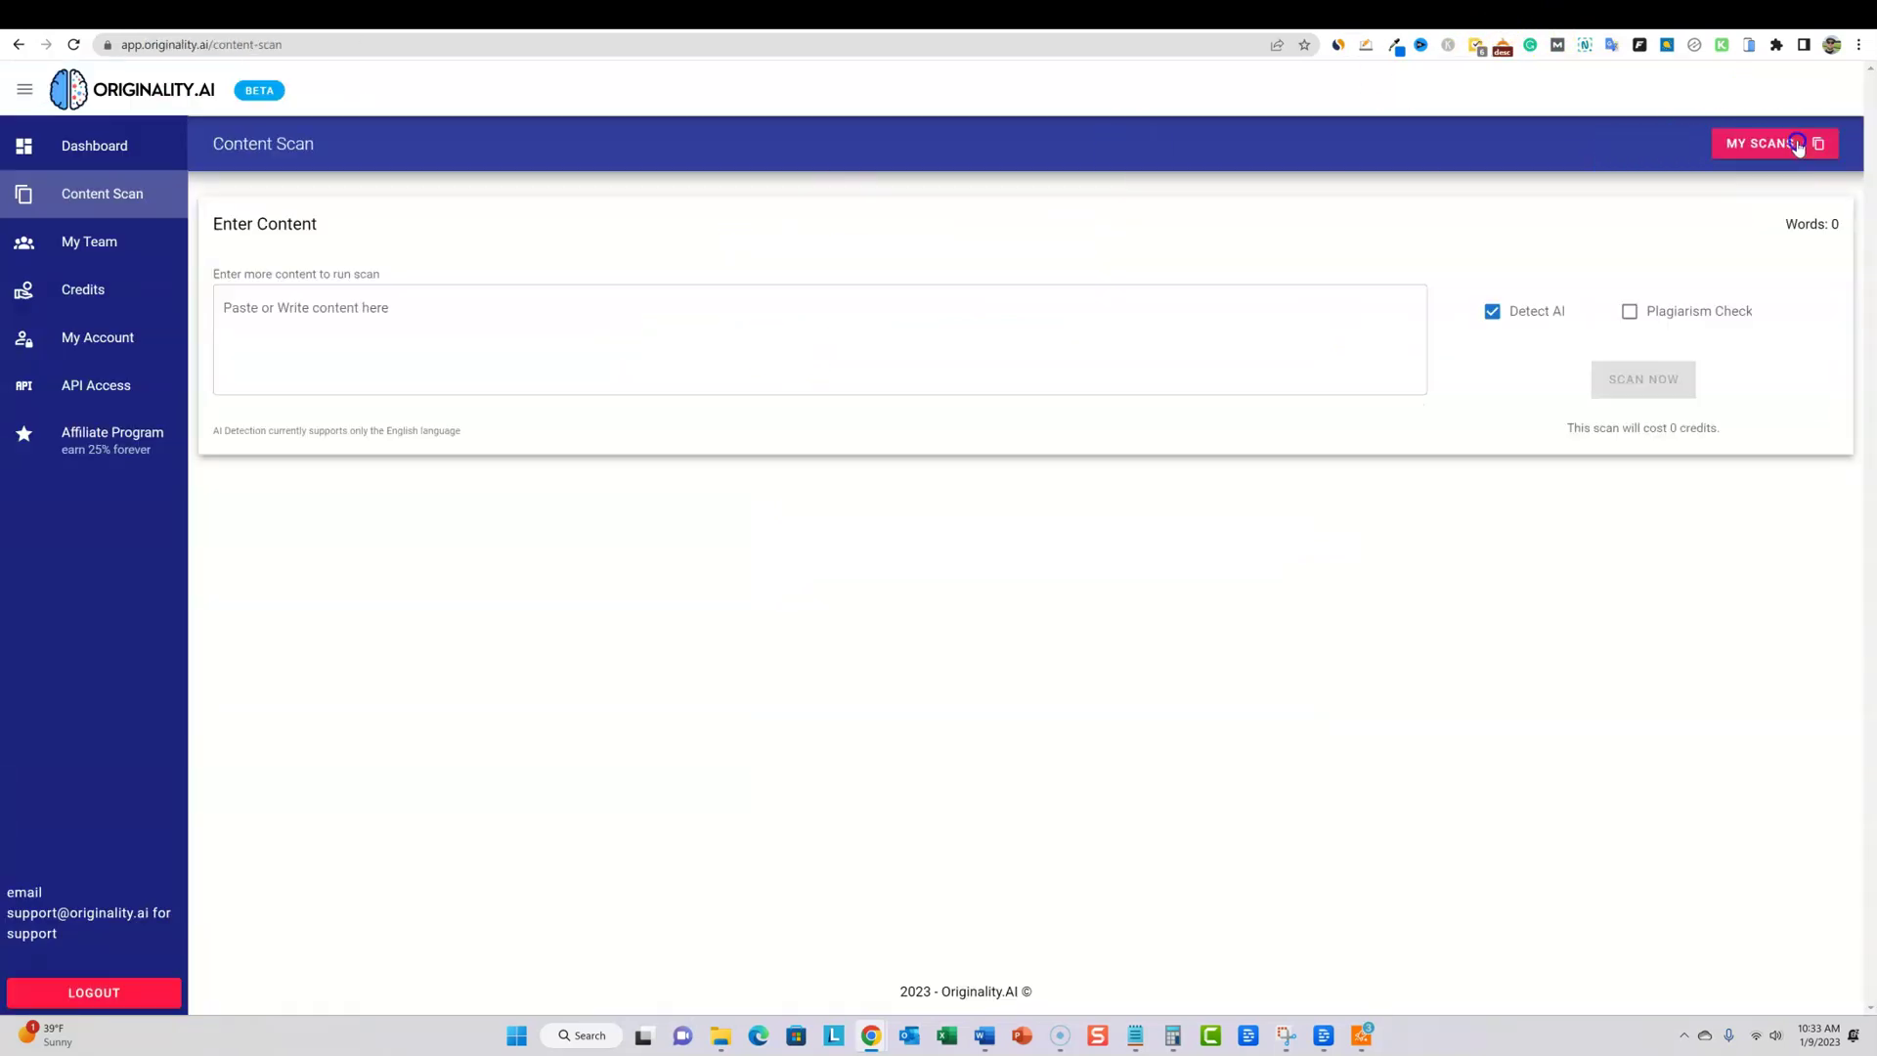
left_click(947, 361)
key("ctrl+v")
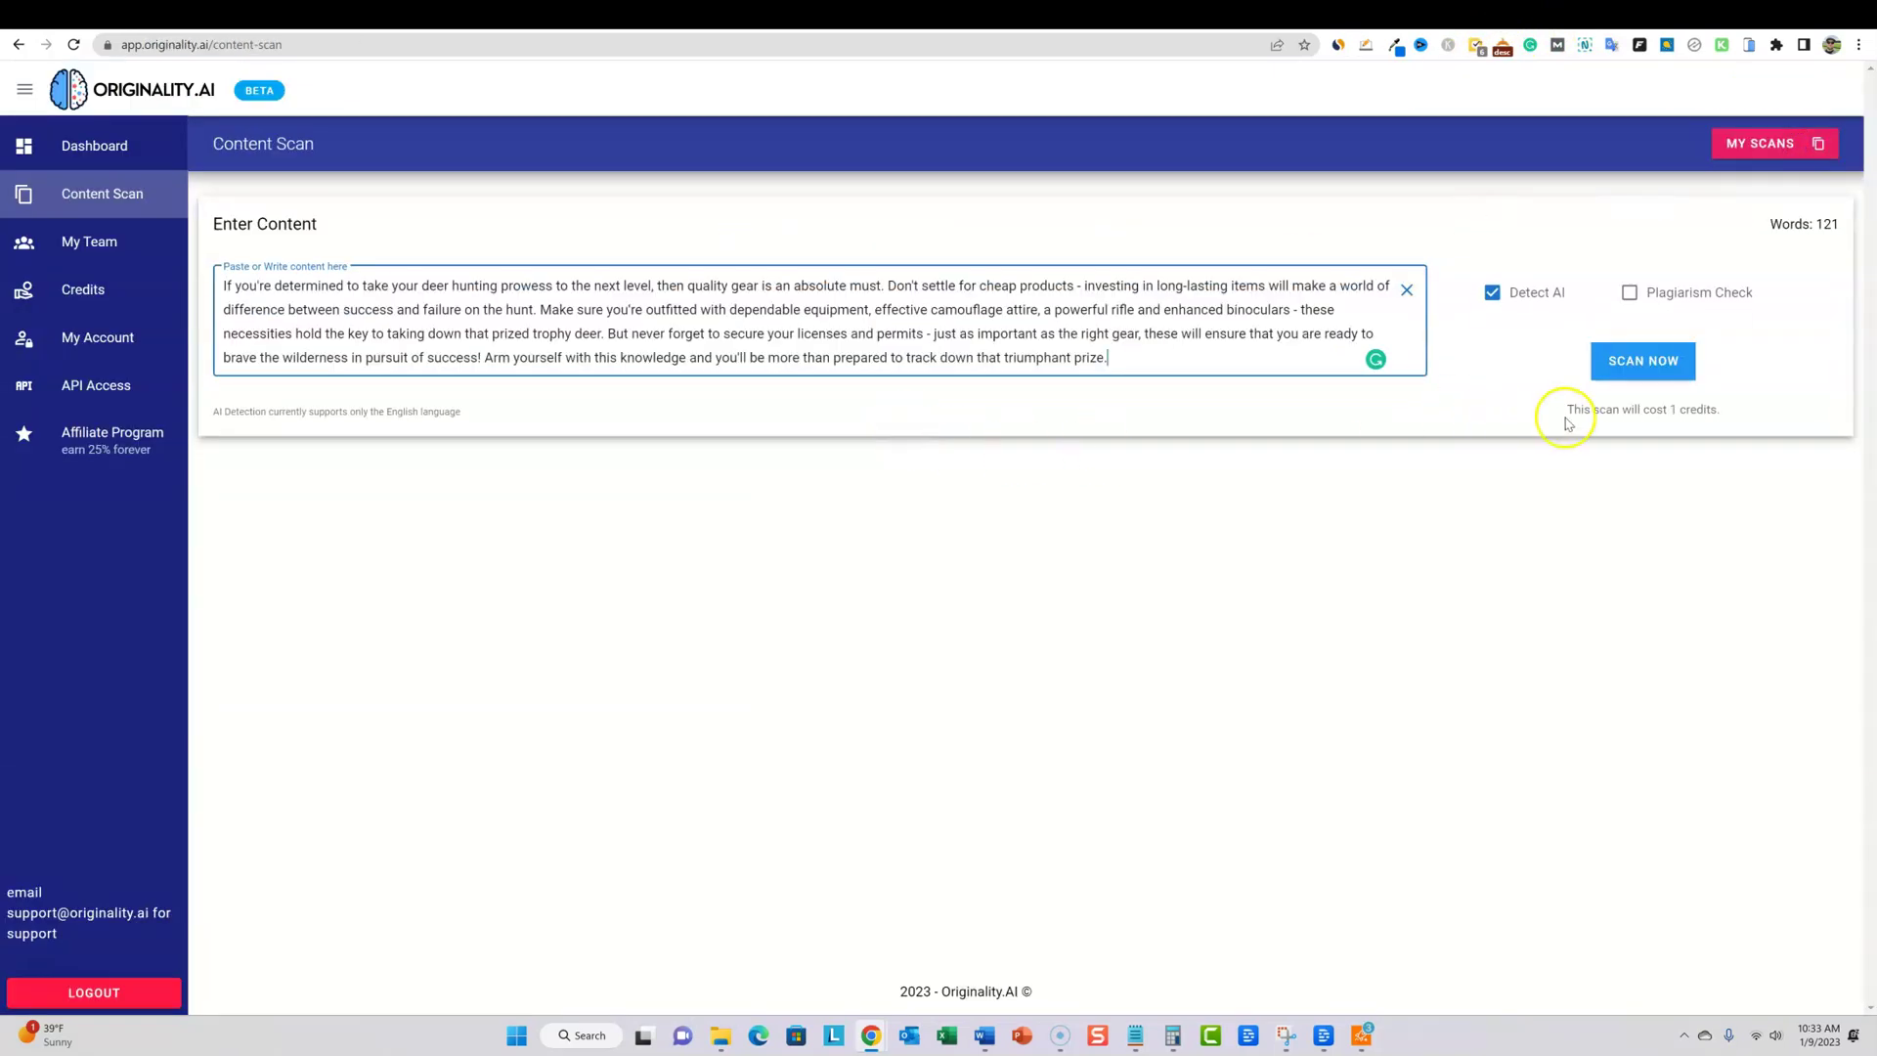
left_click(1625, 362)
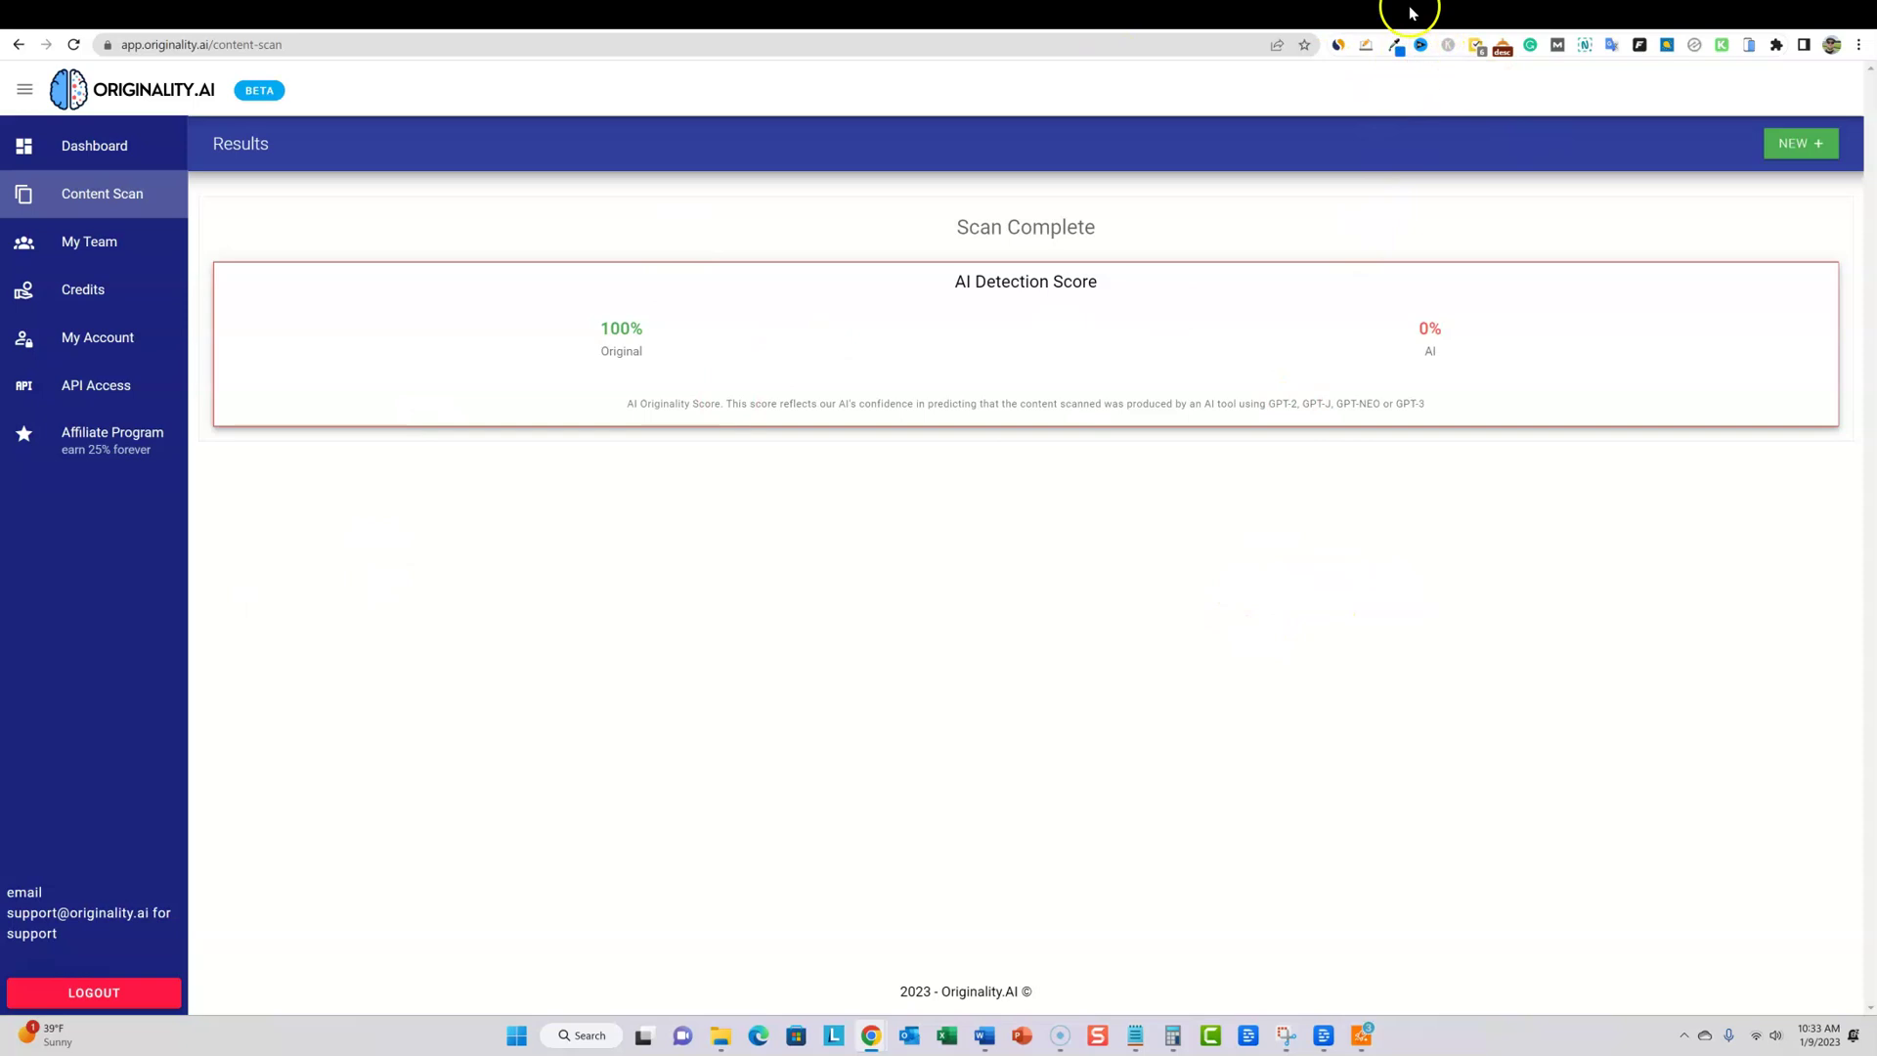
left_click(1463, 14)
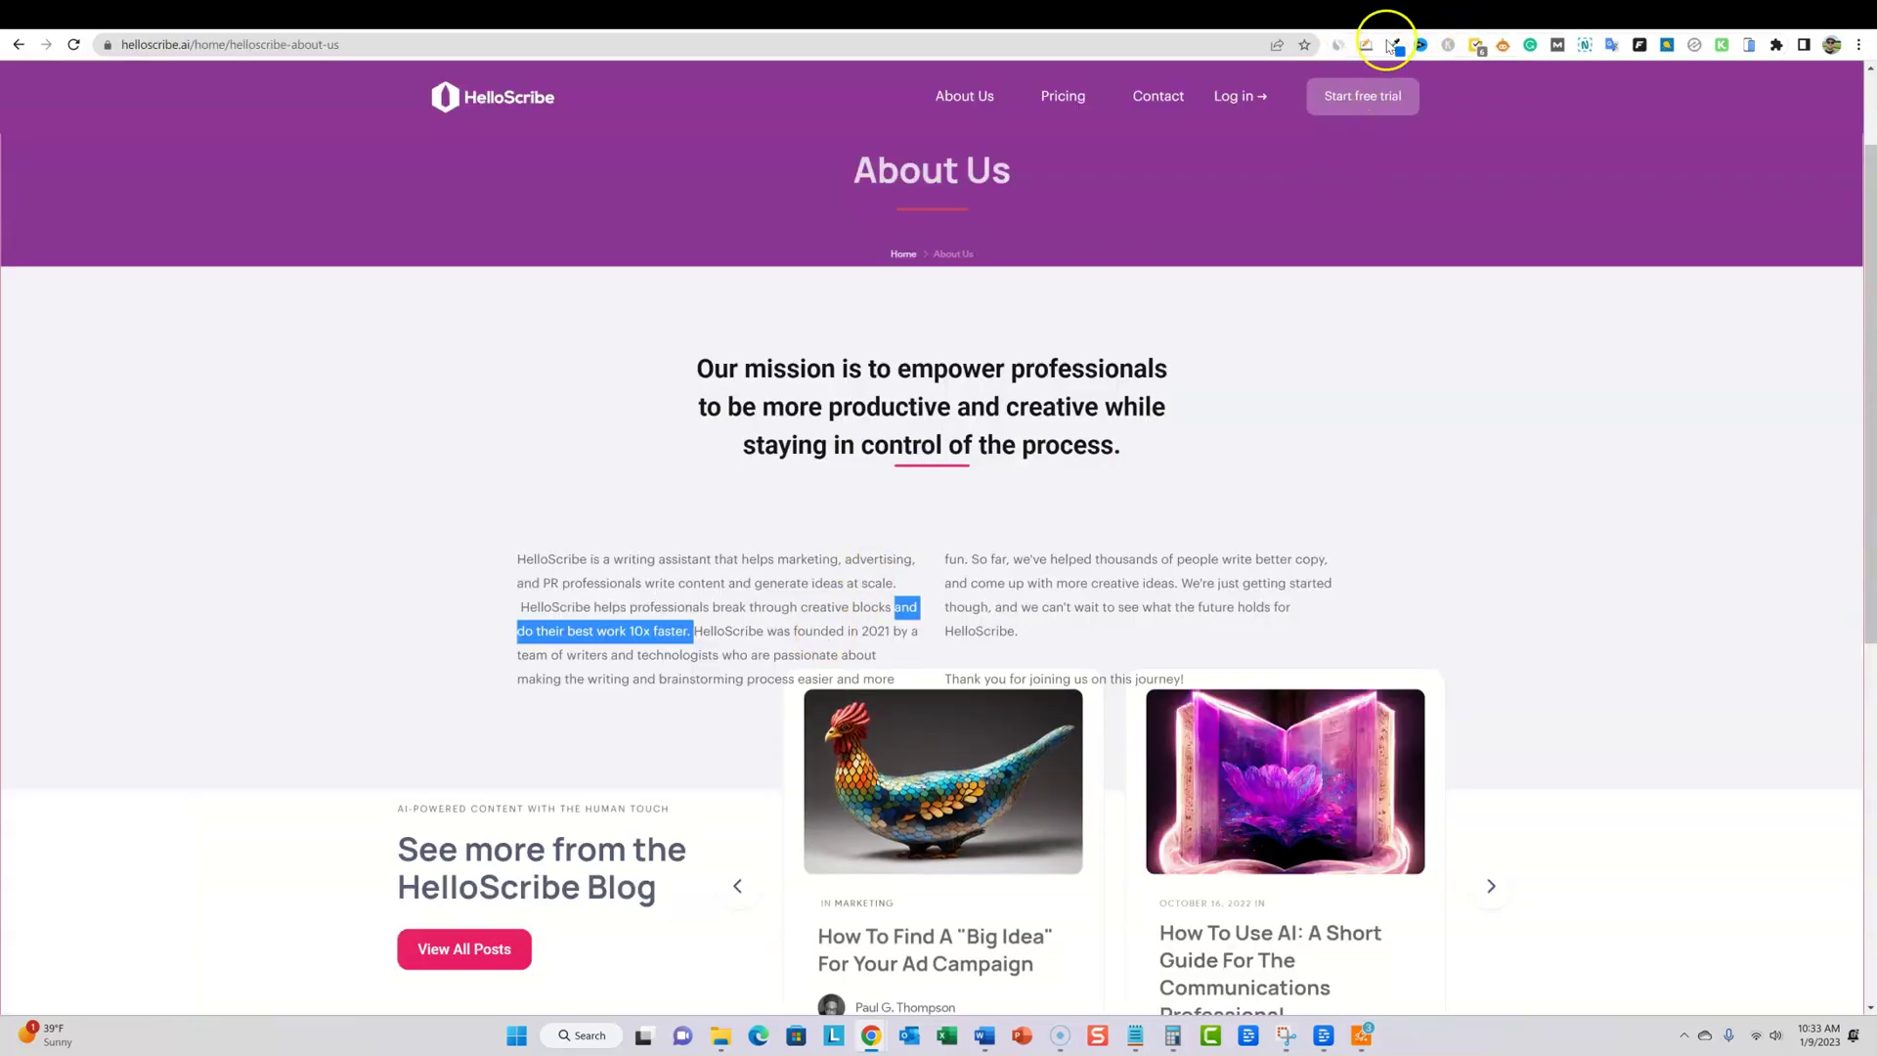
Return to the HelloScribe Writer's Toolkit, switch the tool to Simplify, and generate simplified versions of the existing deer hunting prompt
left_click(1556, 16)
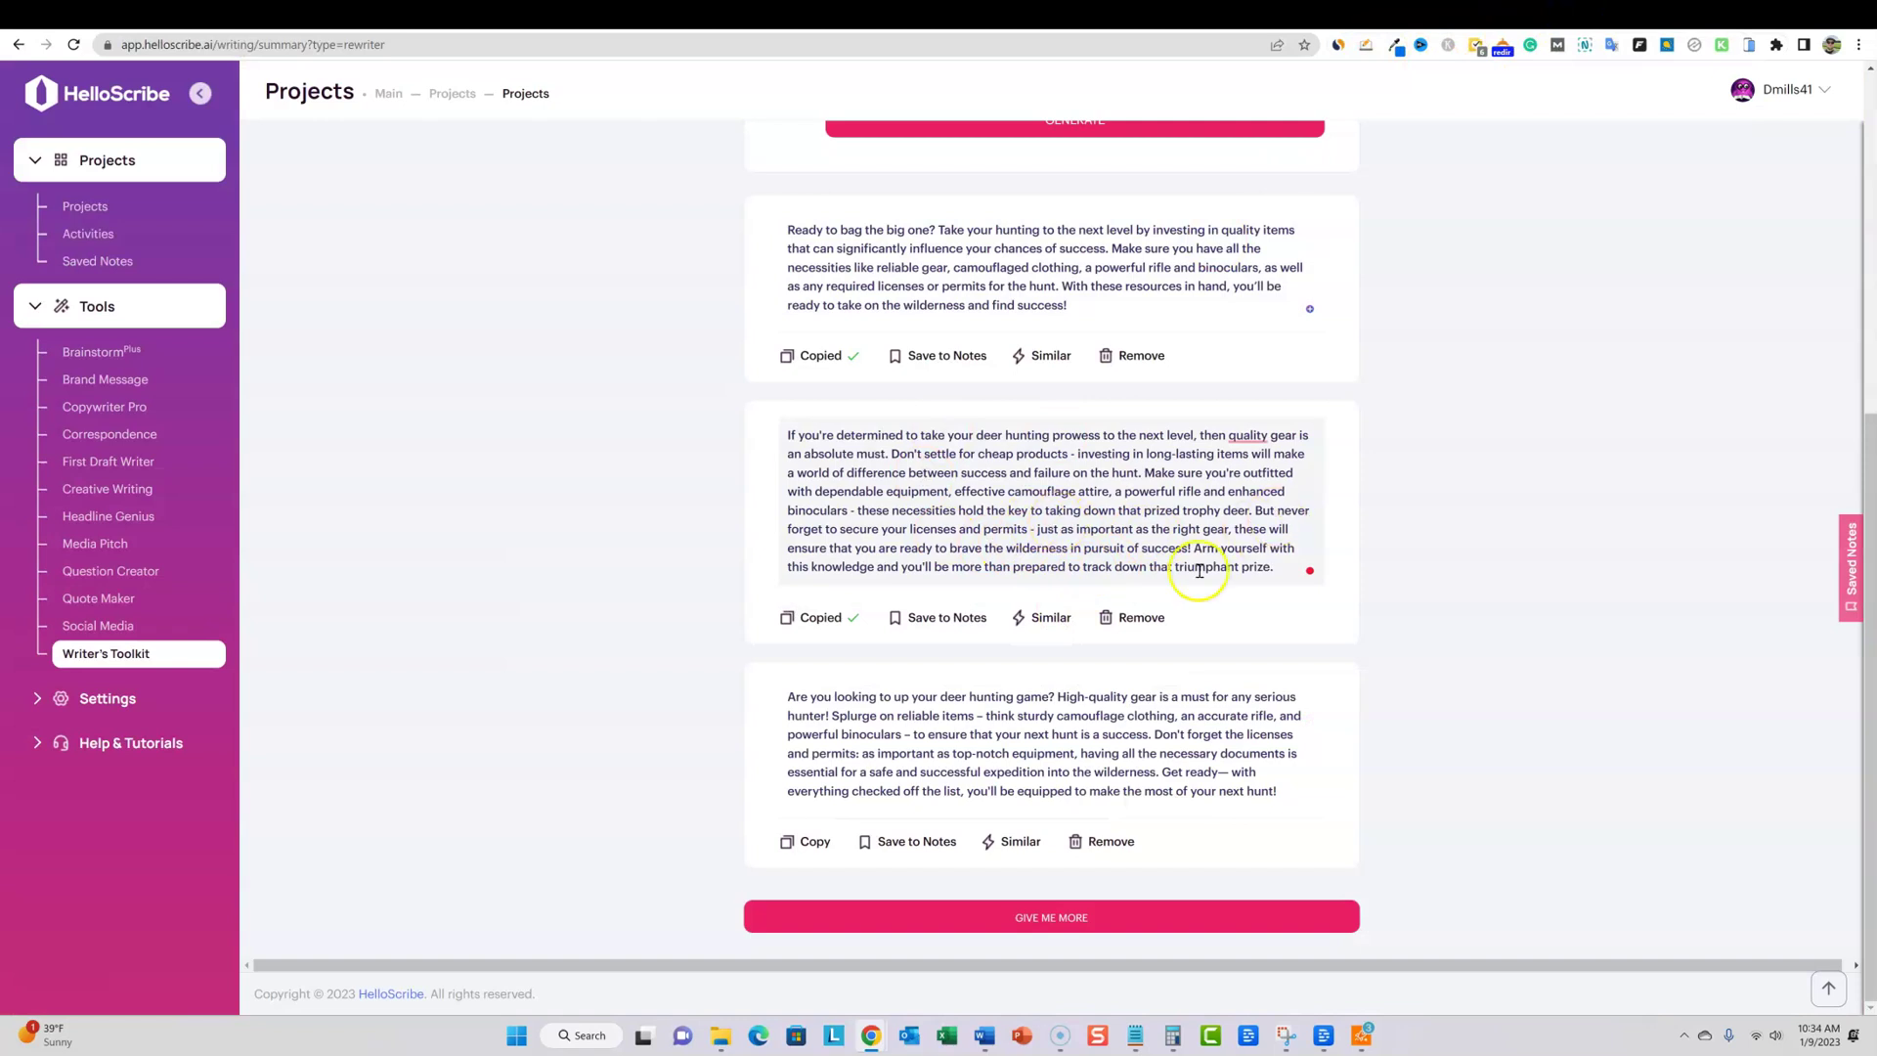
scroll(1199, 569, "up", 6)
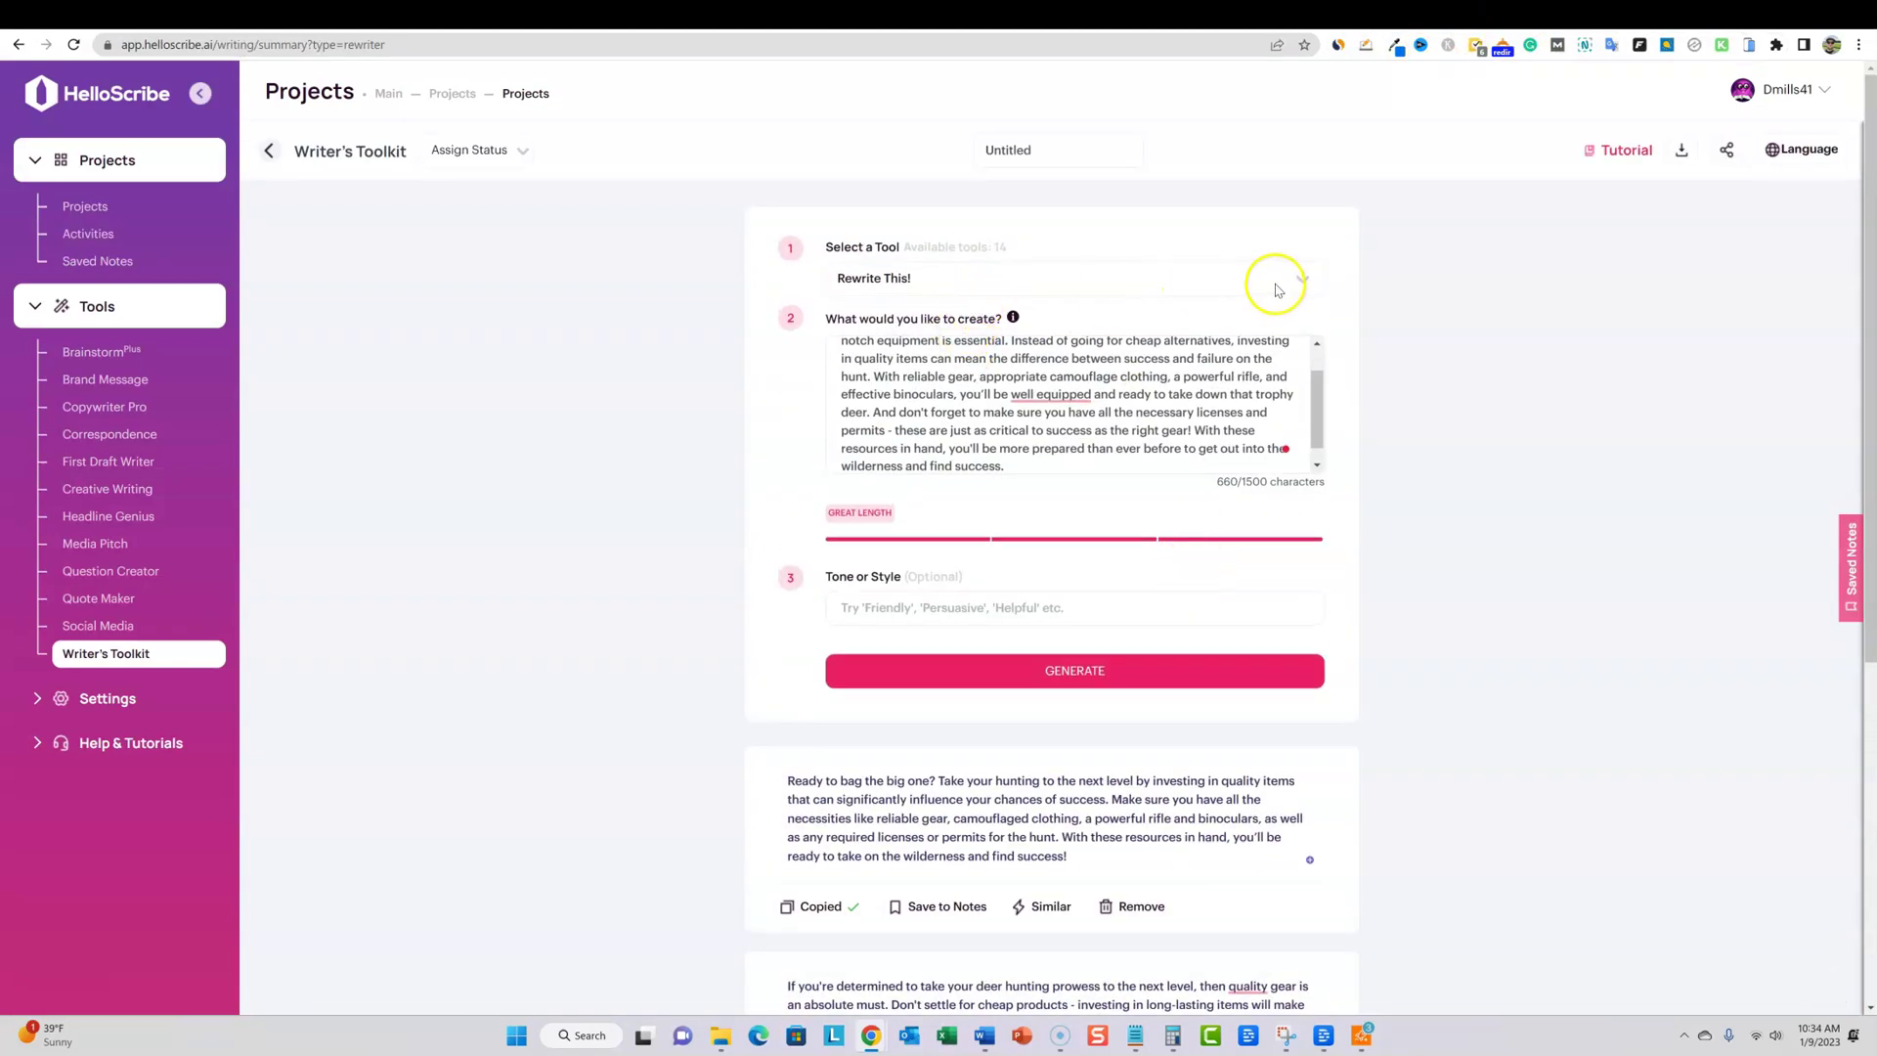
left_click(1277, 283)
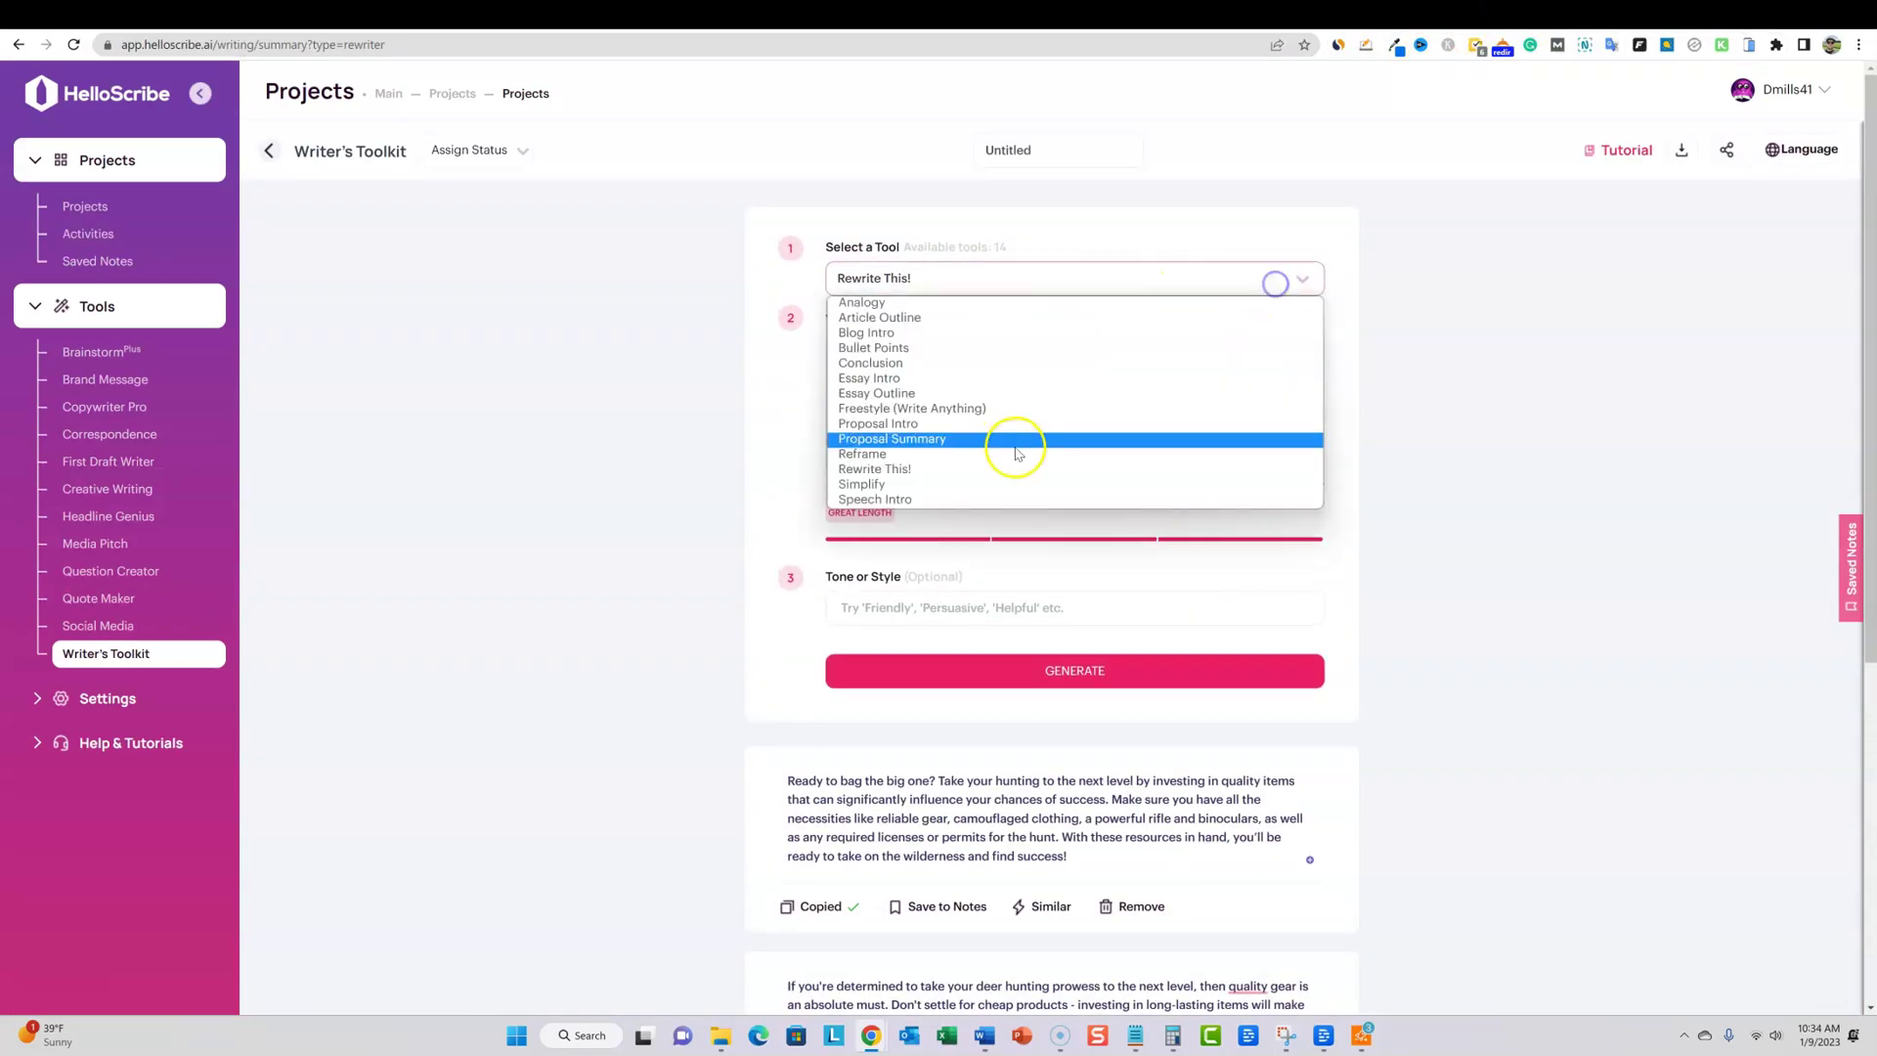
left_click(930, 484)
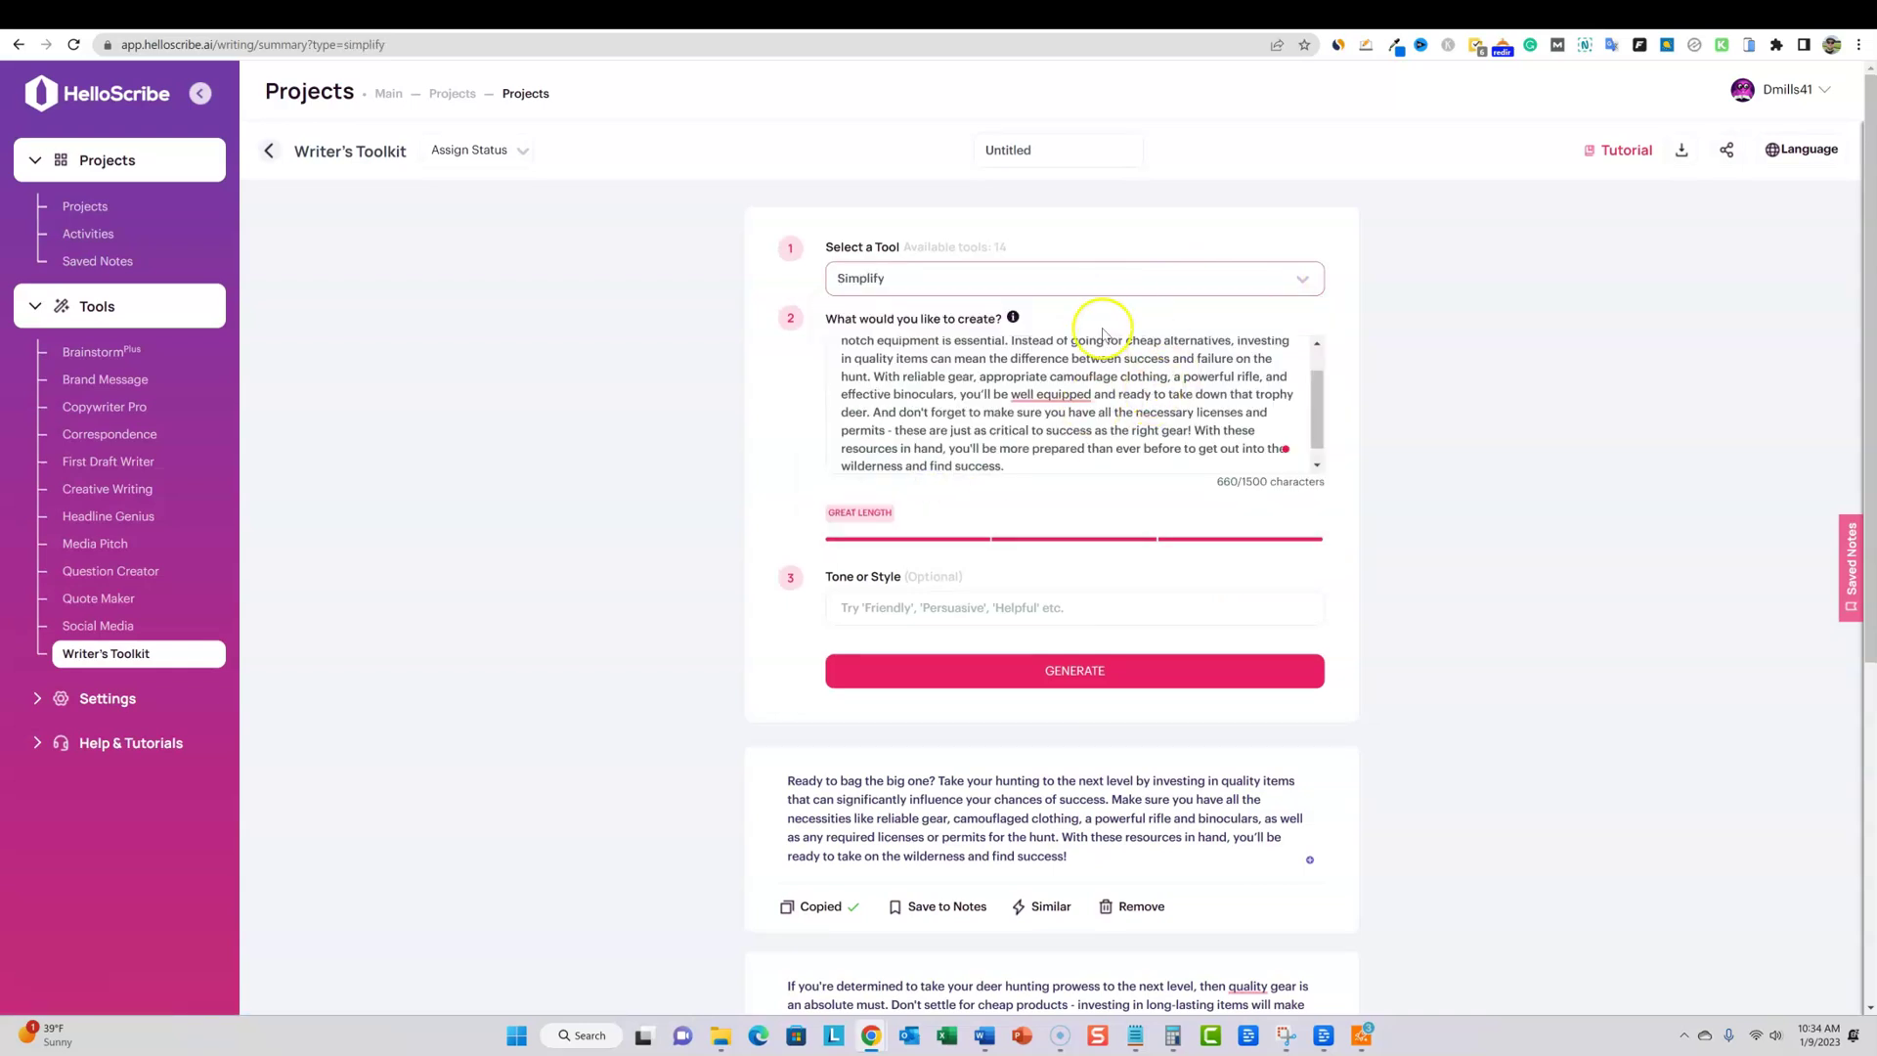
scroll(1064, 394, "up", 3)
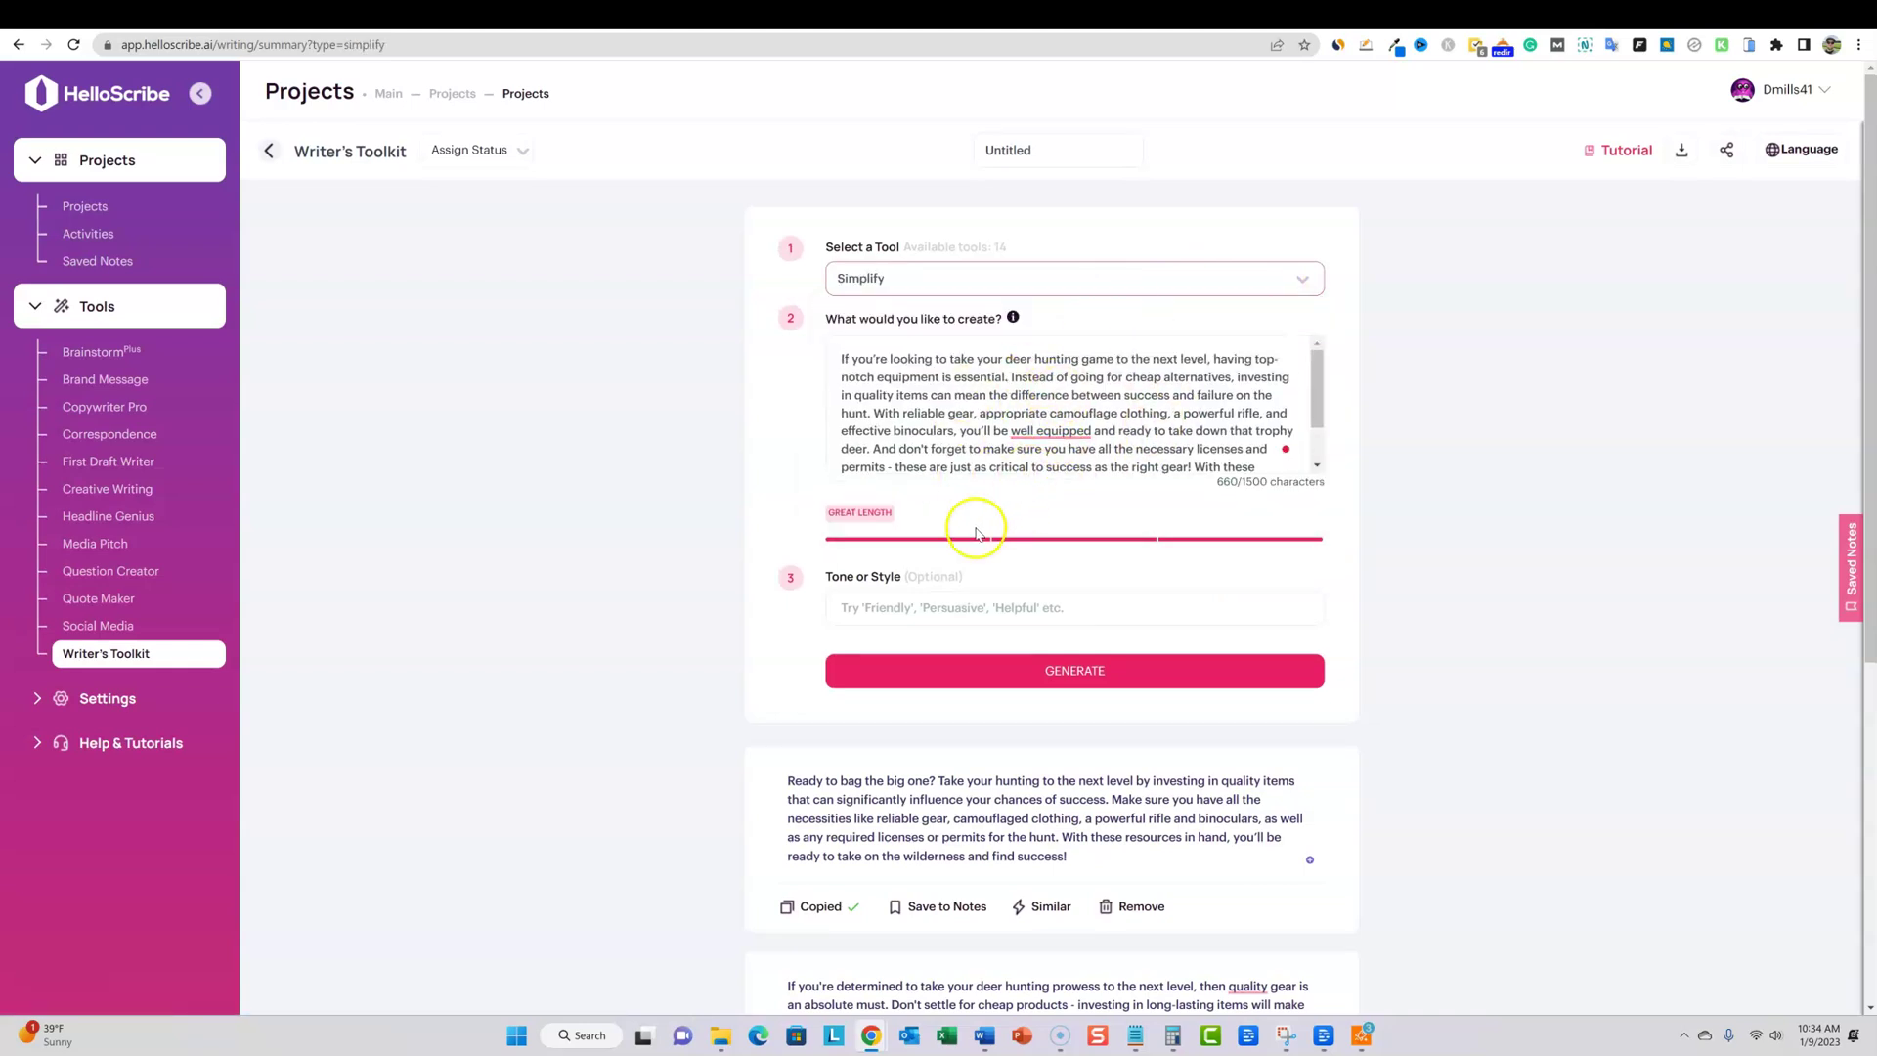
left_click(1139, 672)
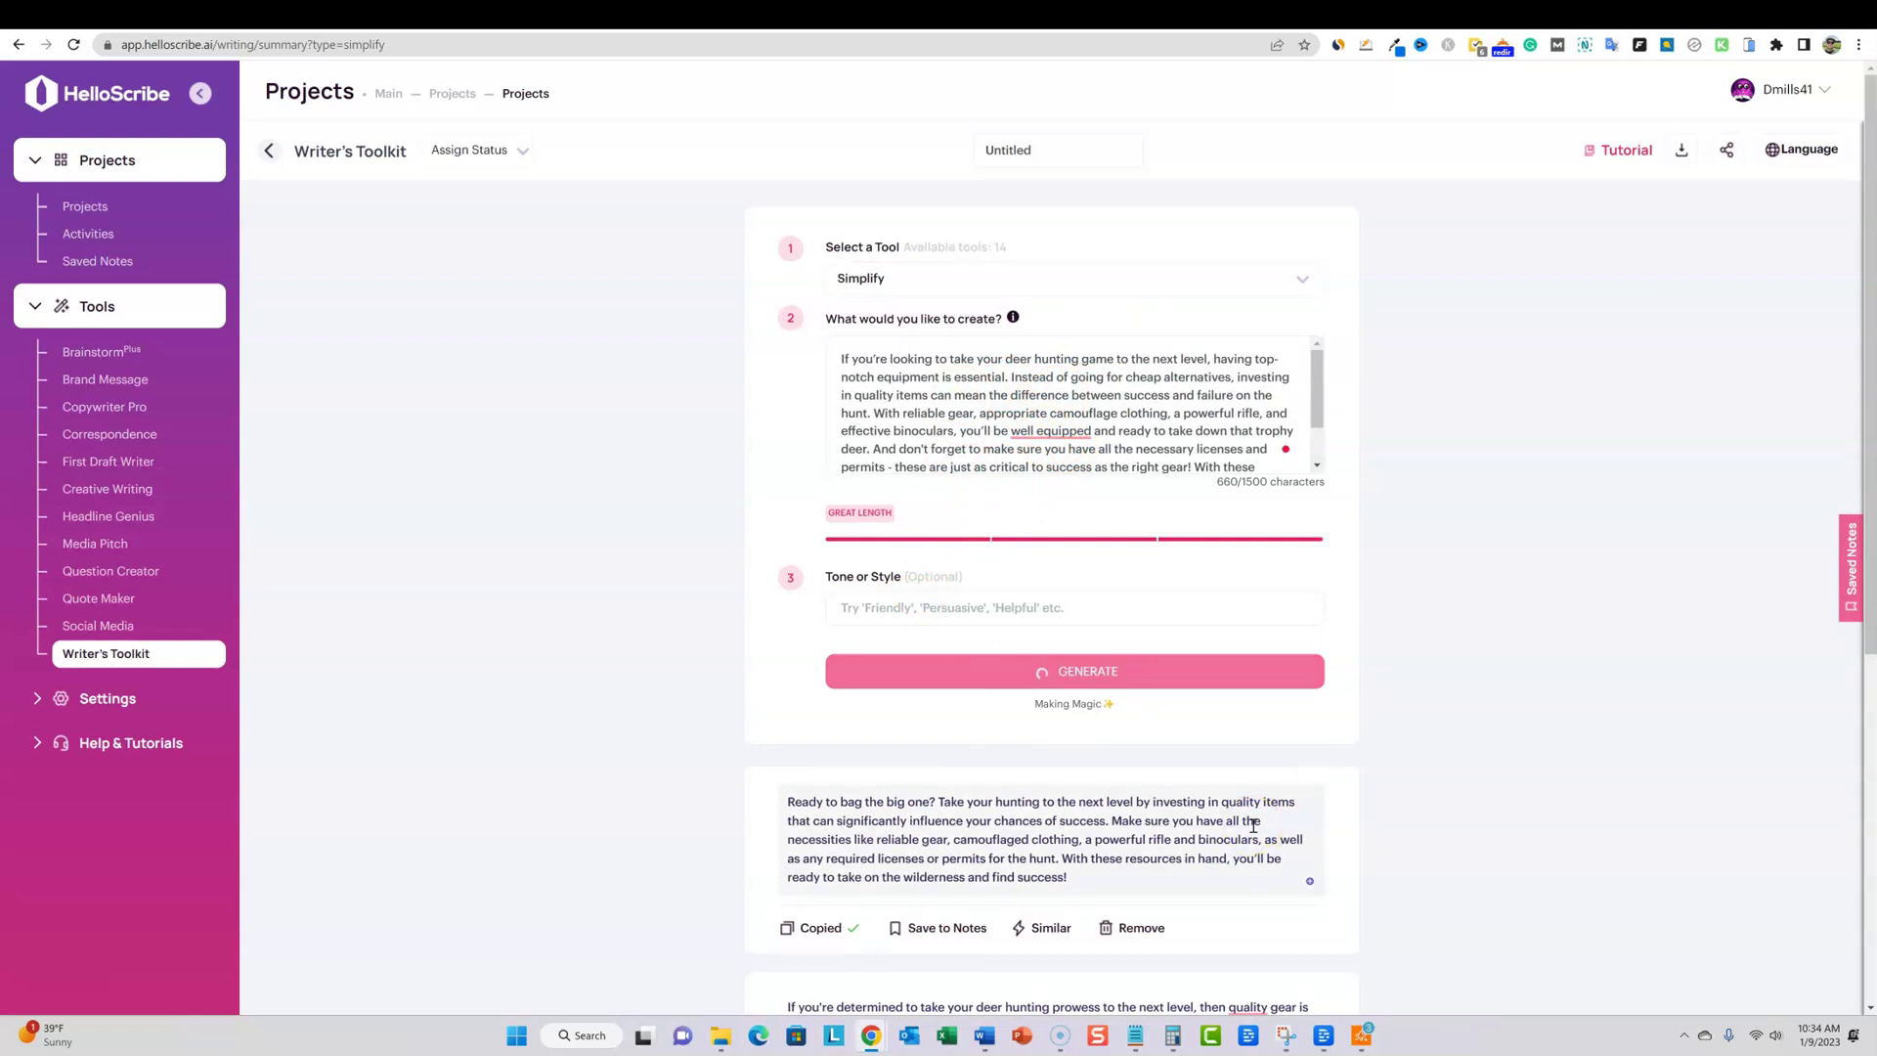
scroll(1236, 867, "down", 12)
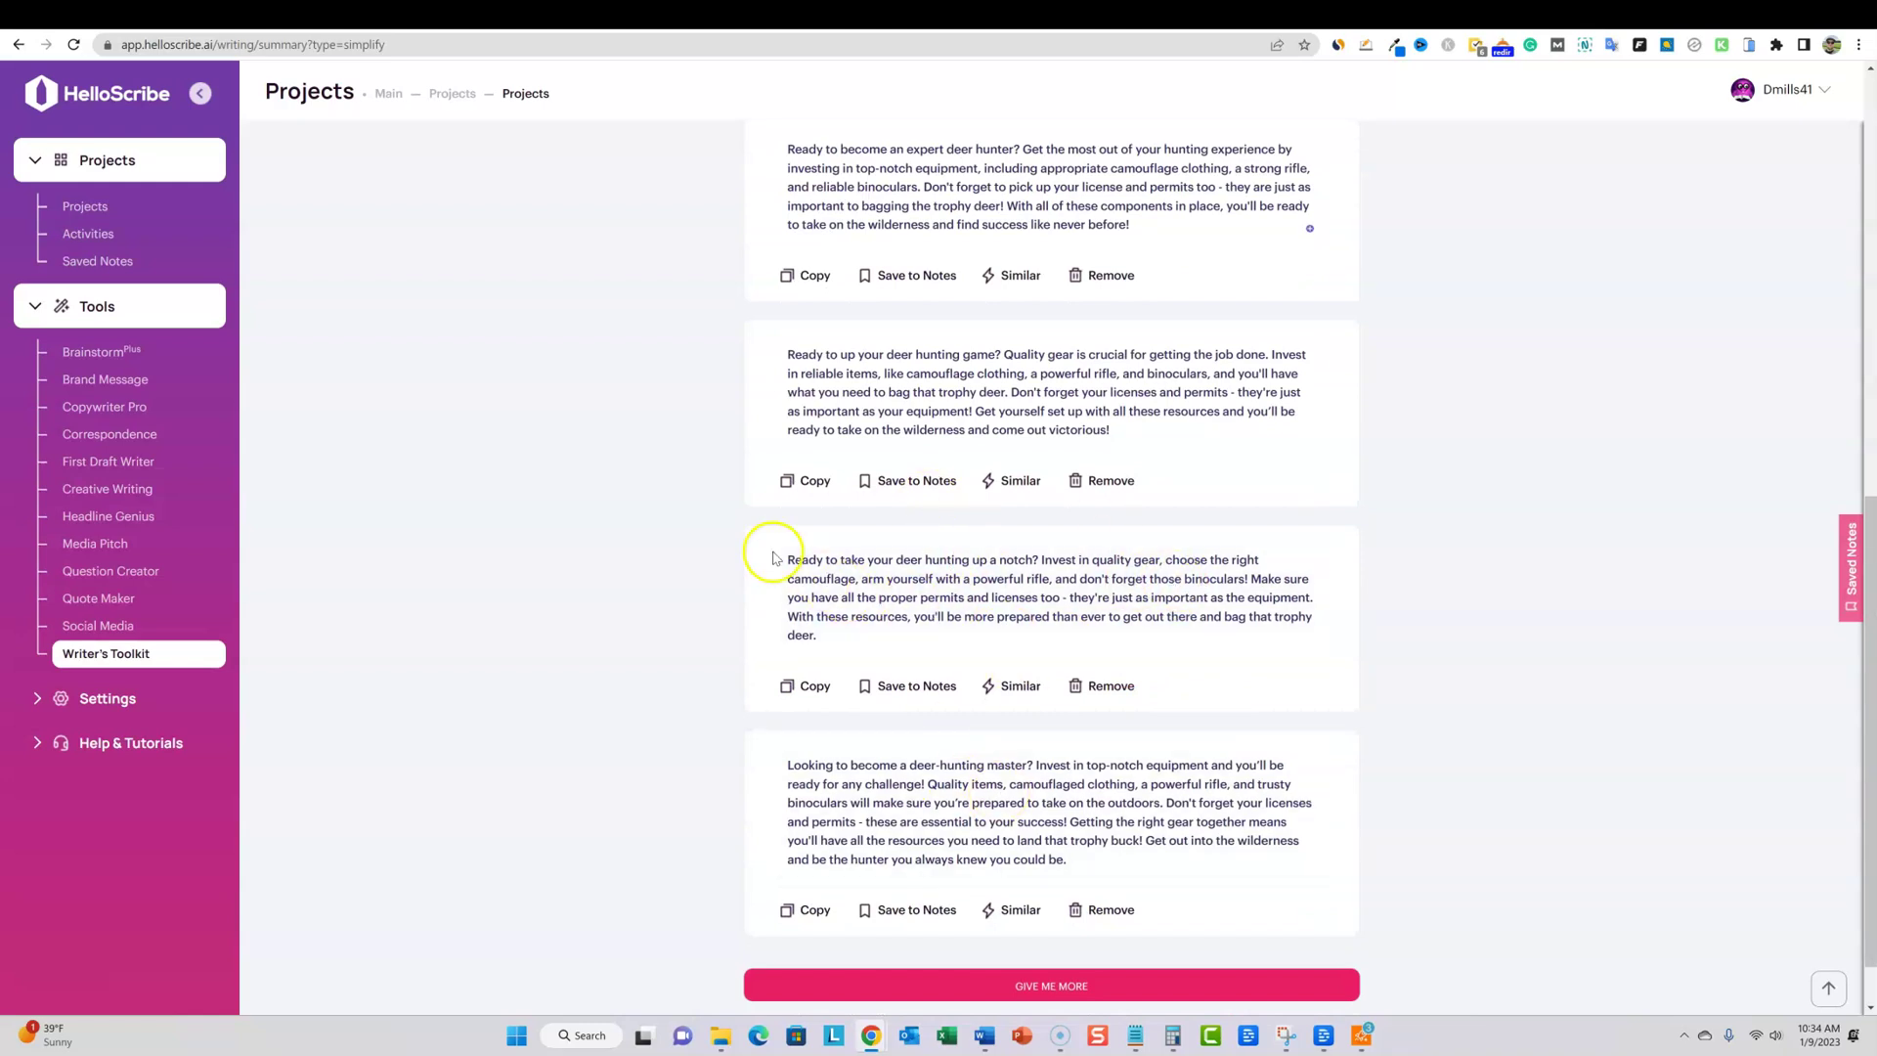
scroll(1129, 600, "up", 9)
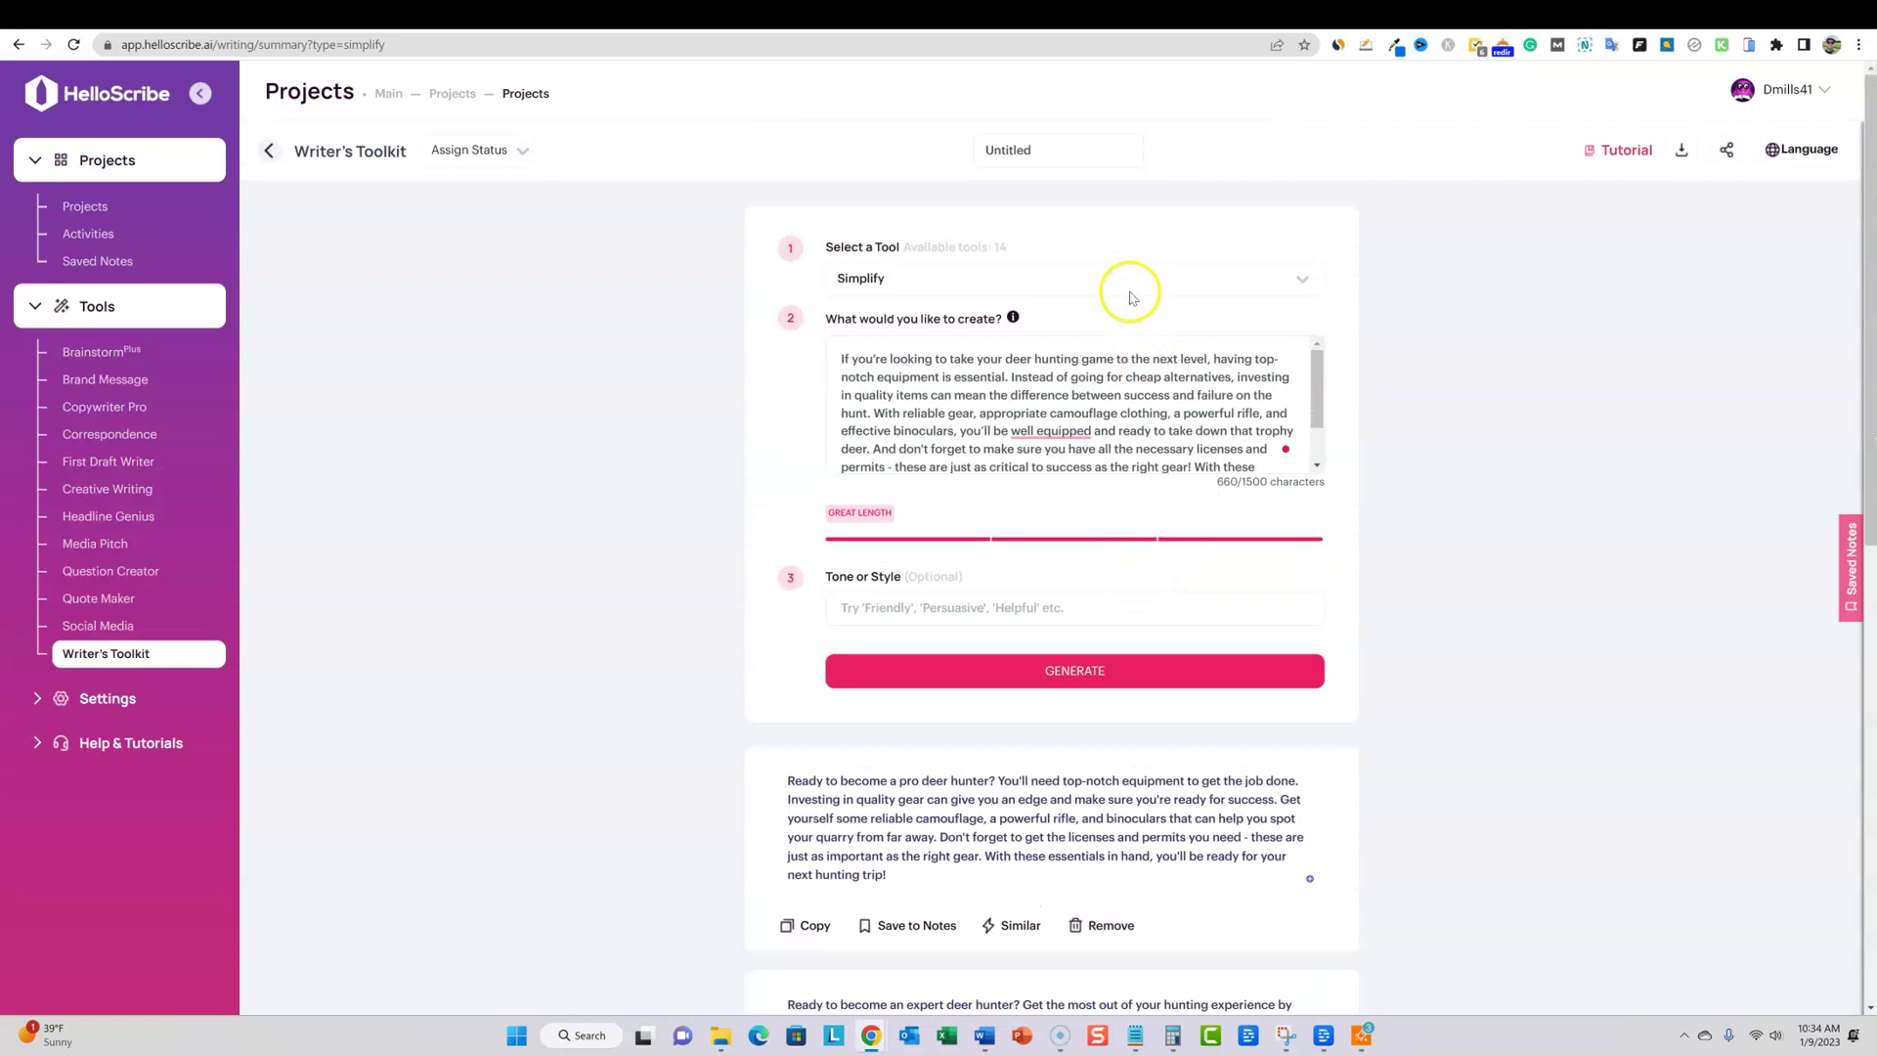
Copy the title "5 Winter Deer Hunting Tips for Beginners" from the Brainstorm entry in the saved notes
left_click(1298, 278)
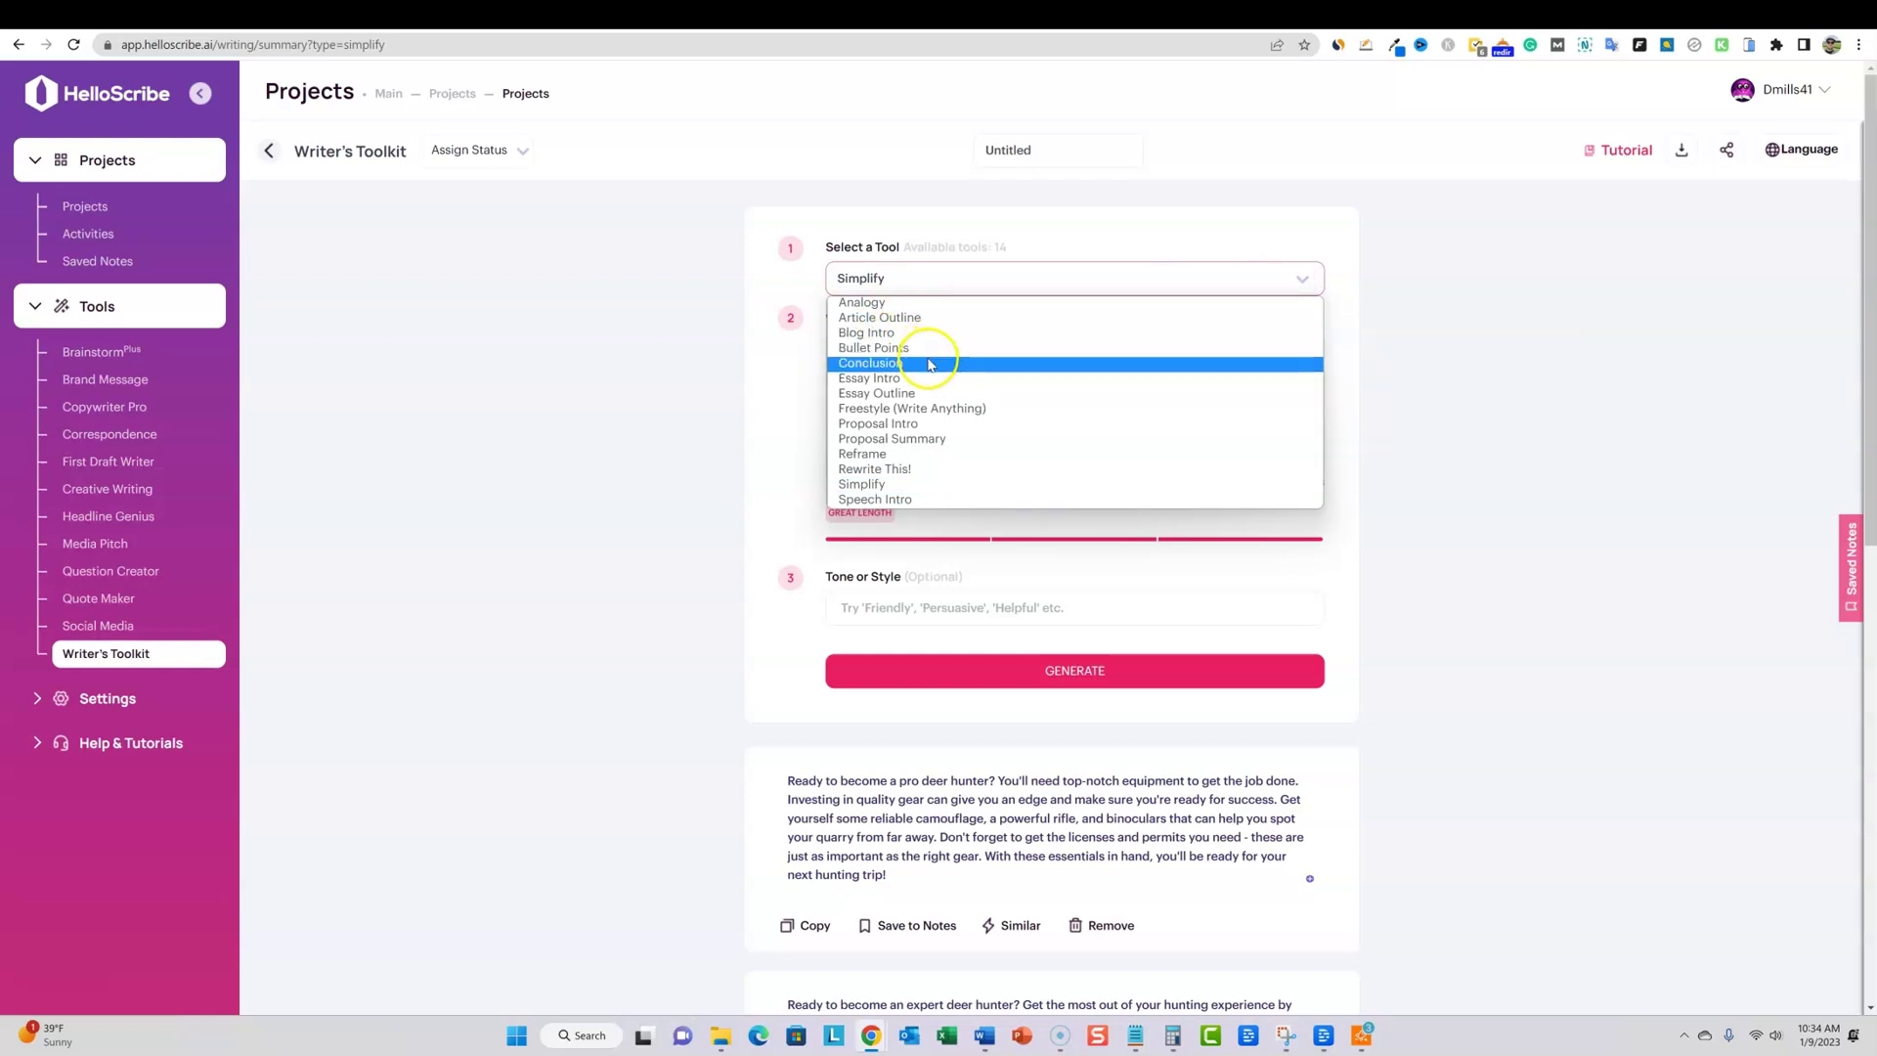
left_click(1851, 567)
scroll(1554, 608, "down", 2)
scroll(1554, 608, "down", 3)
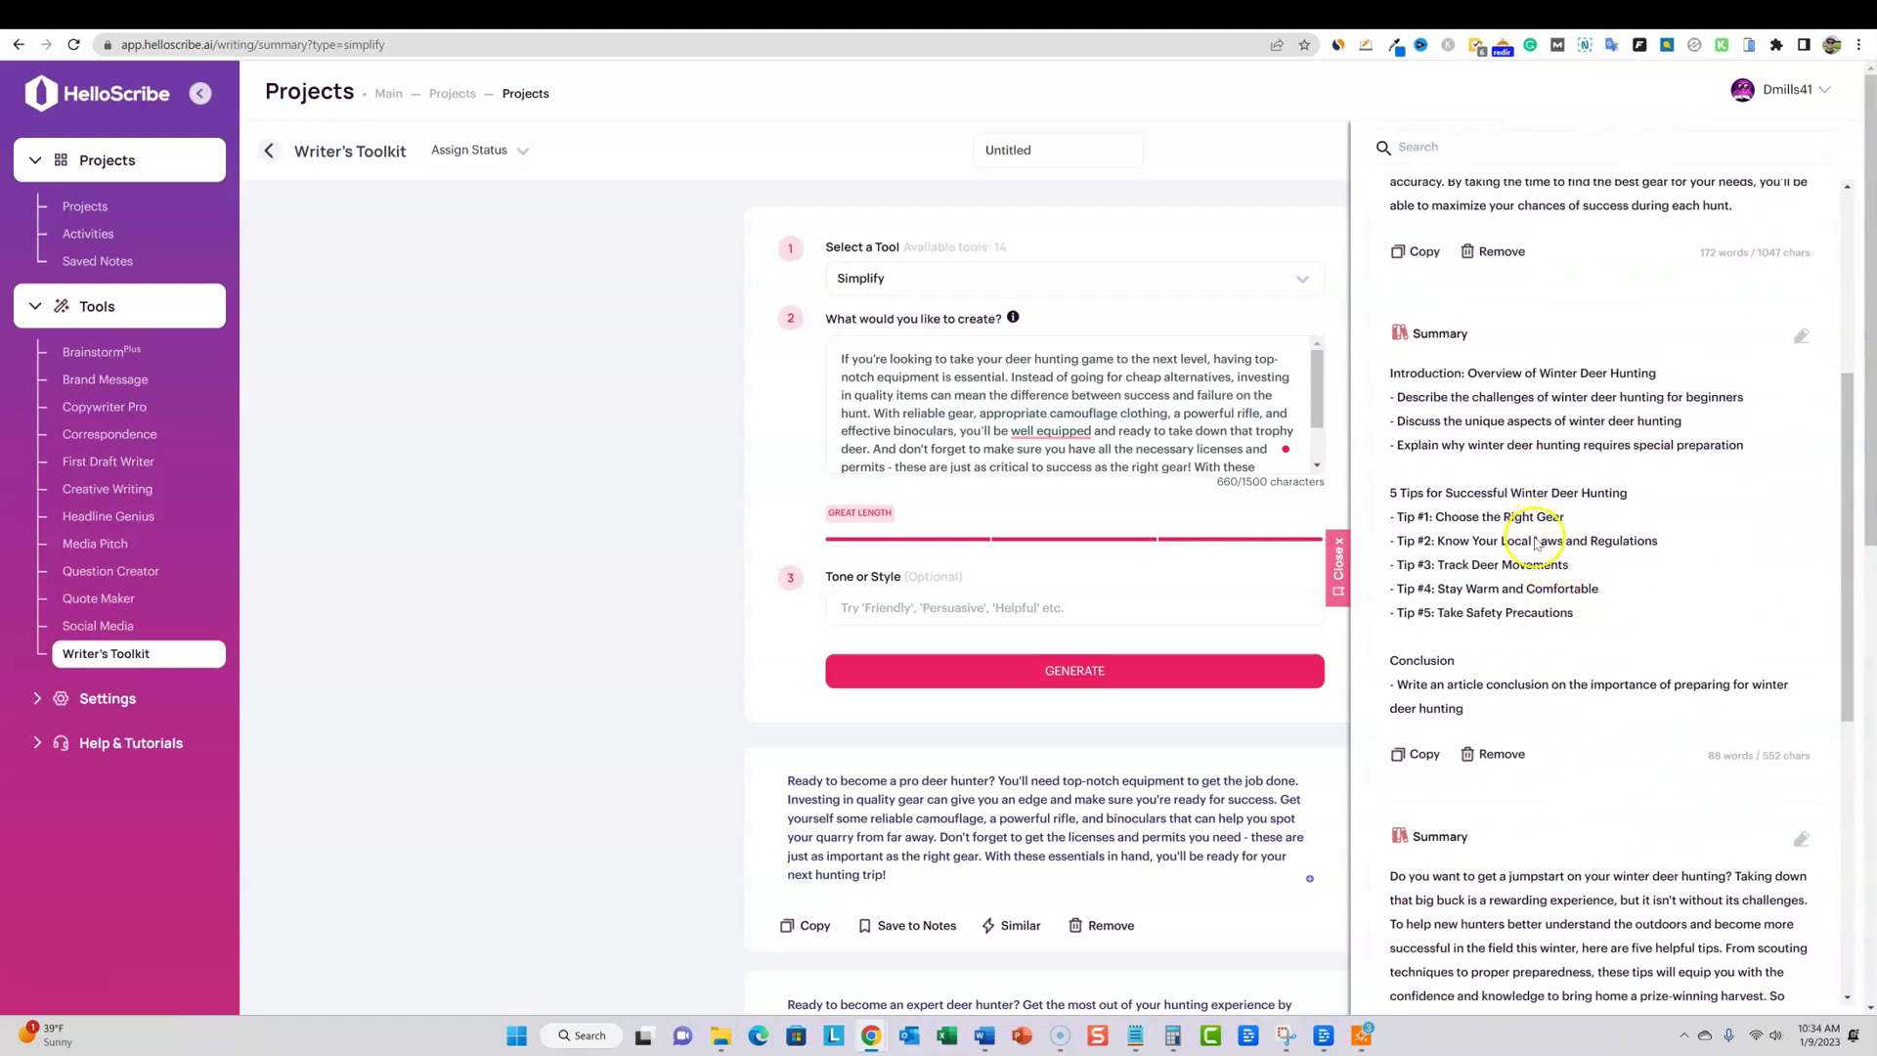
scroll(1583, 684, "down", 2)
left_click_drag(1629, 788, 1424, 790)
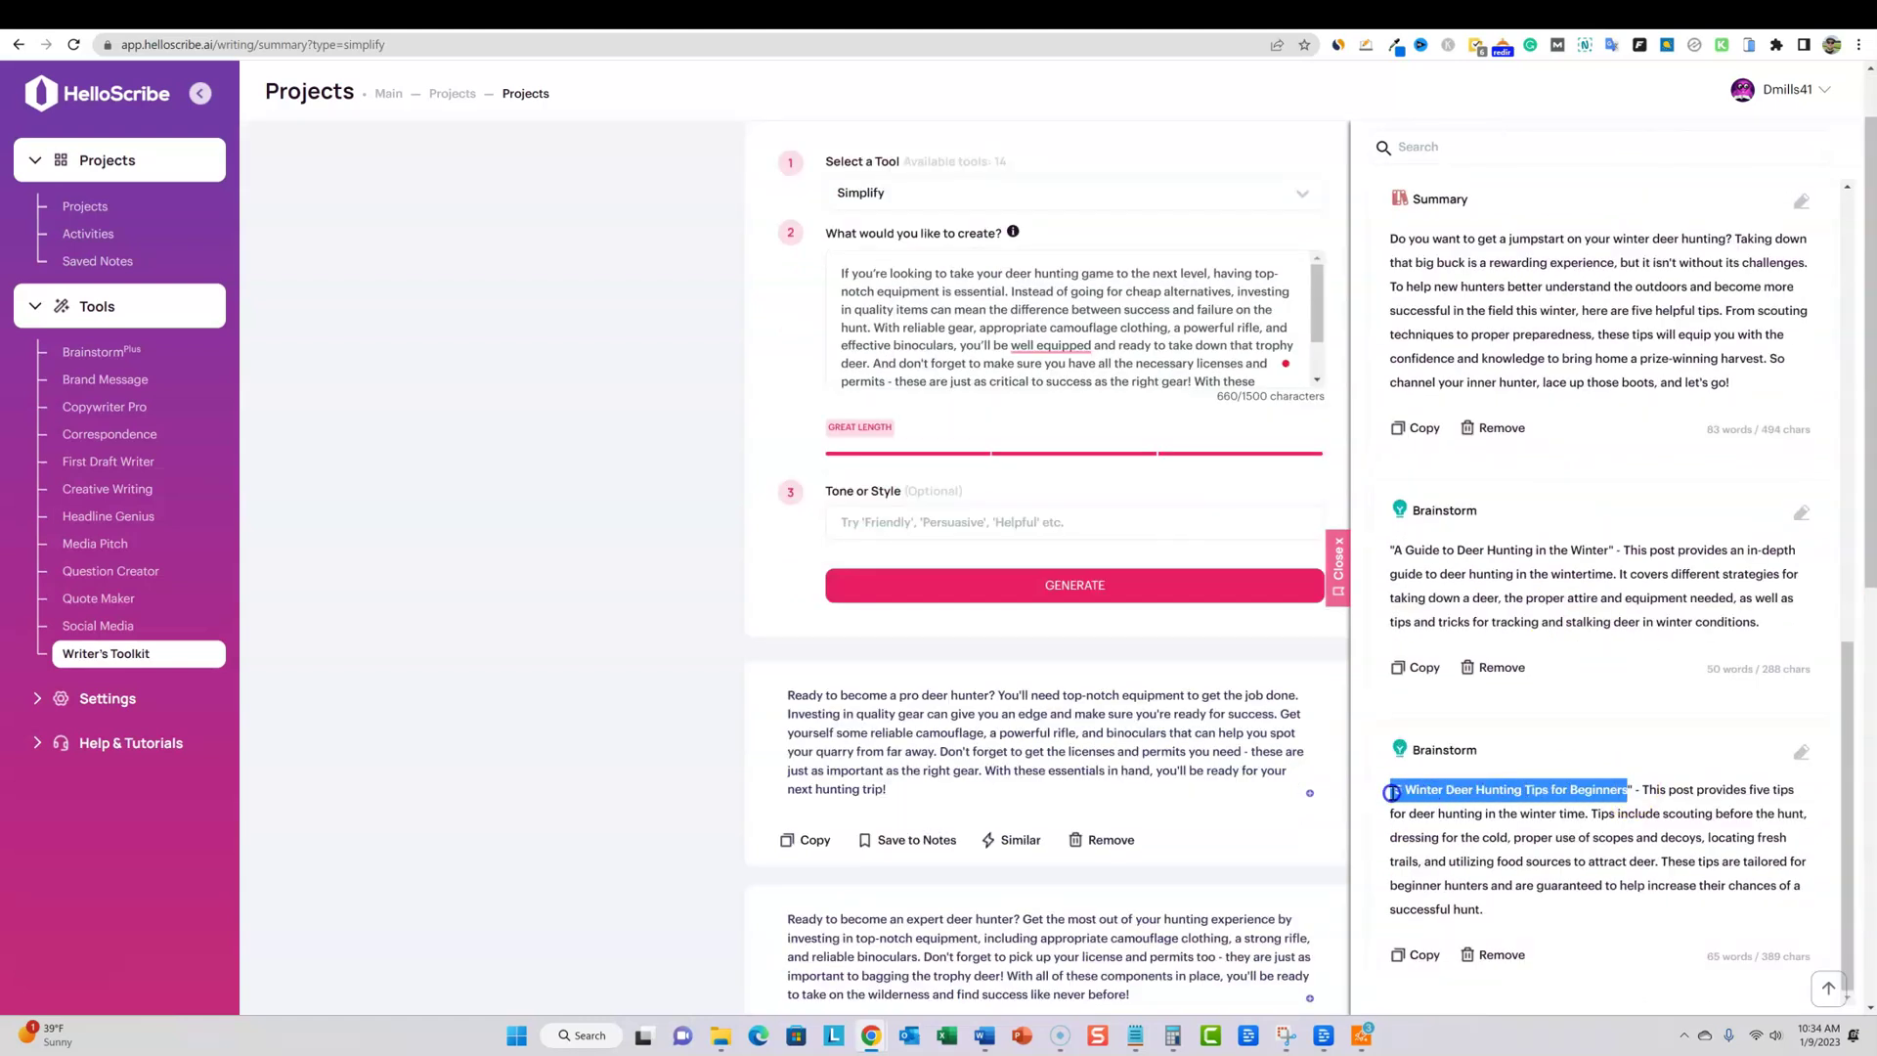
left_click(859, 834)
Change the tool to Conclusion, replace the prompt with "5 Winter Deer Hunting Tips for Beginners", and generate conclusions
left_click(1010, 280)
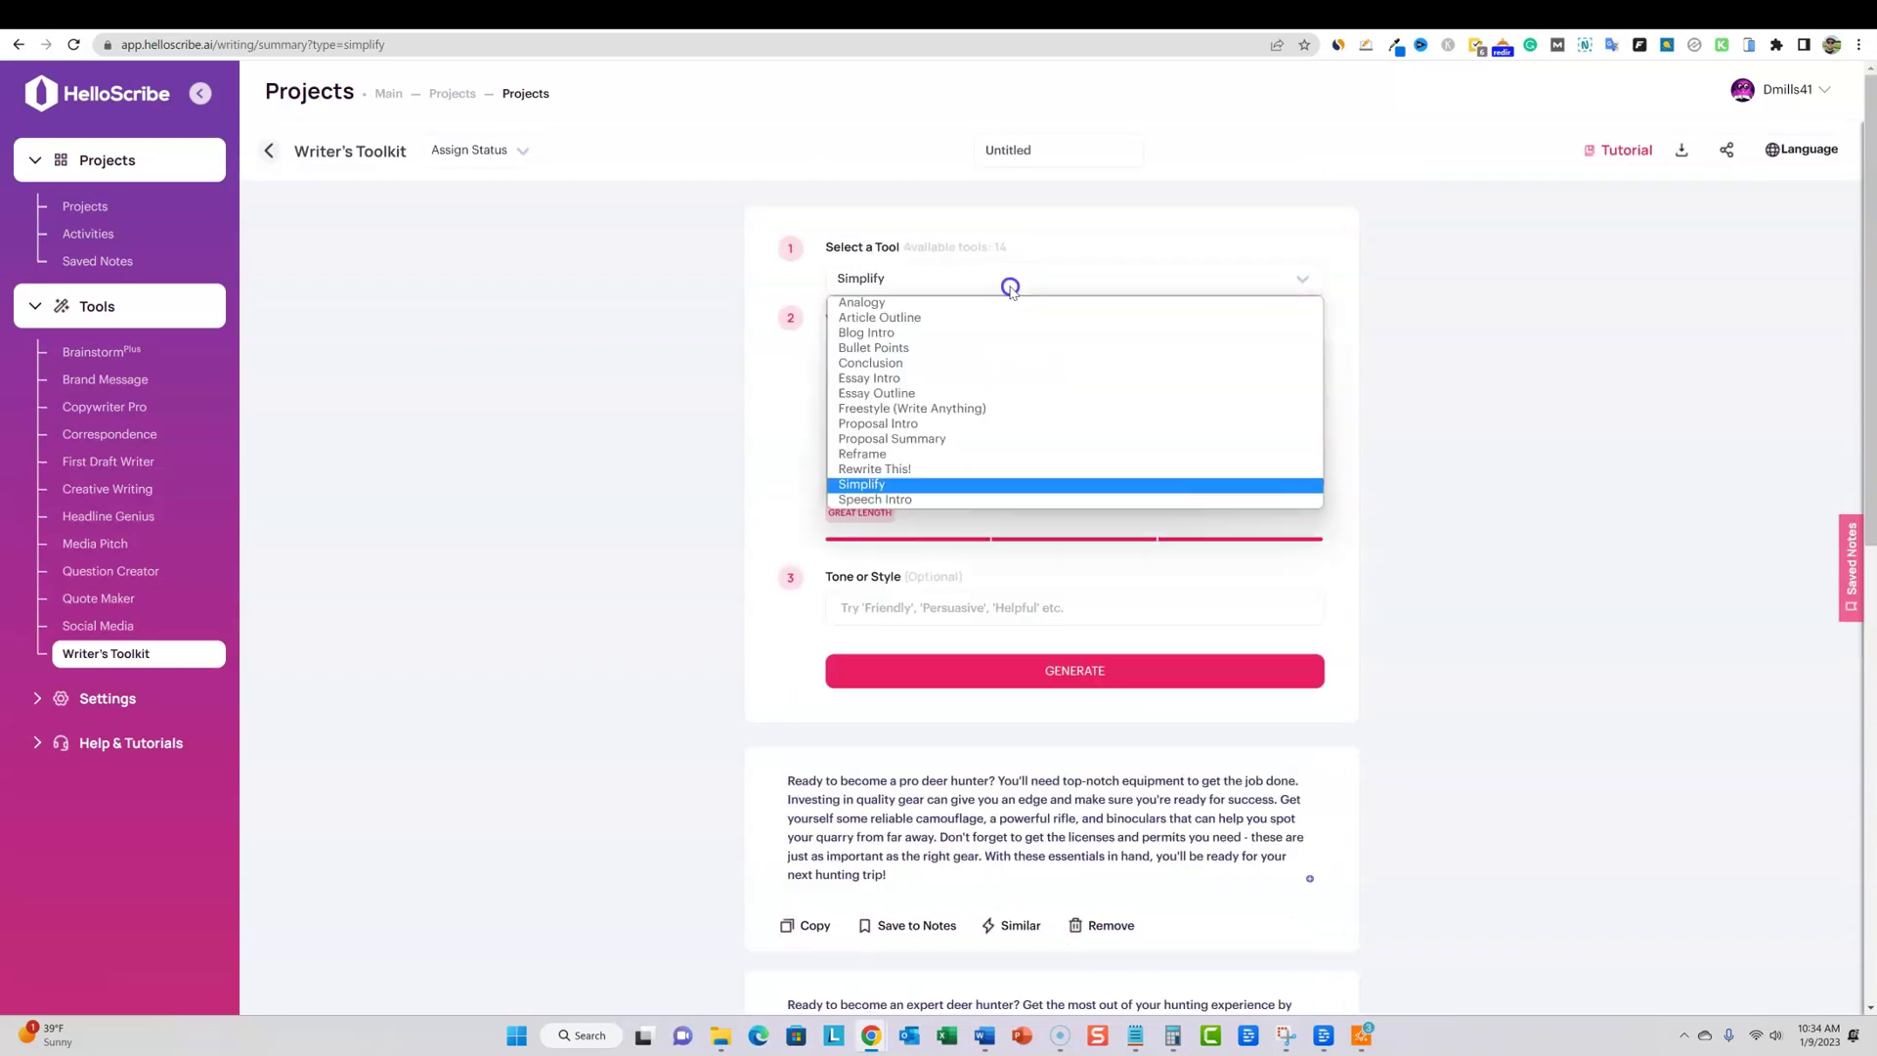
left_click(923, 361)
left_click(1082, 383)
key("ctrl+a")
key("BackSpace")
type("5 Winter Deer Hunting Tips for Beginners")
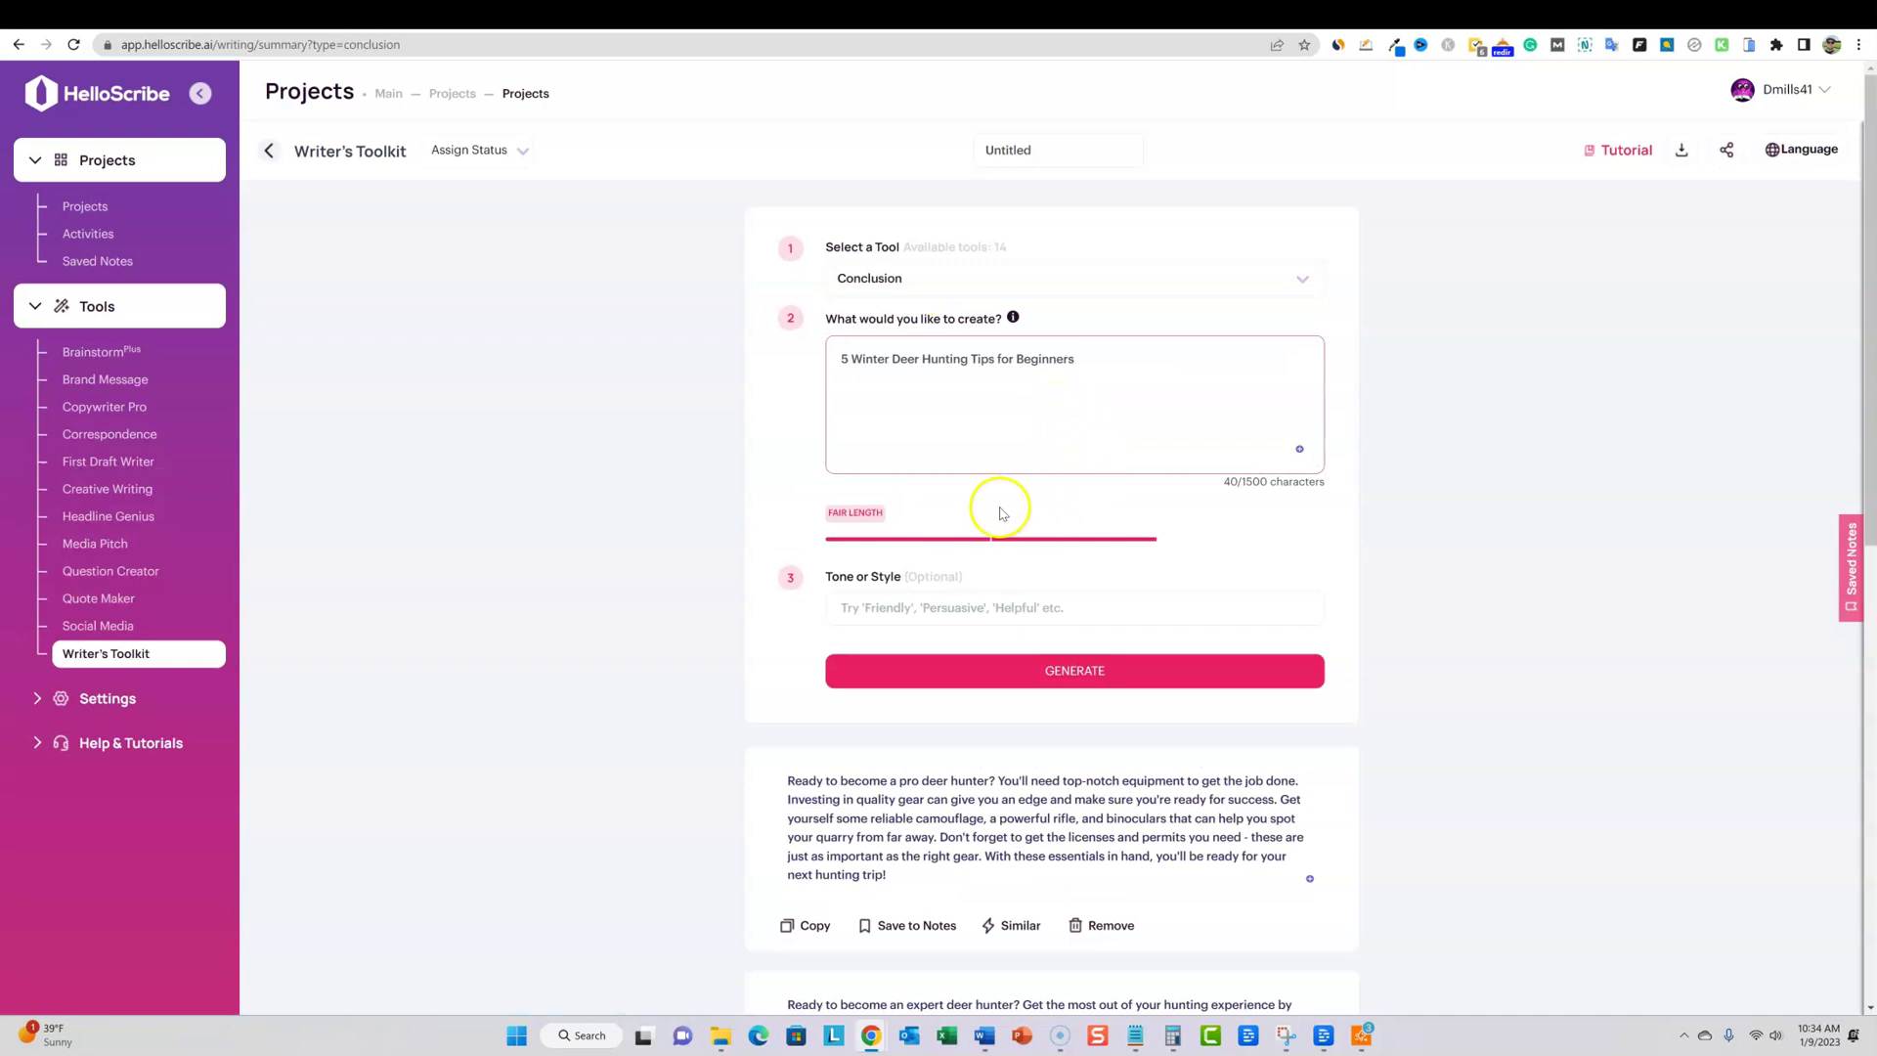
left_click(1085, 664)
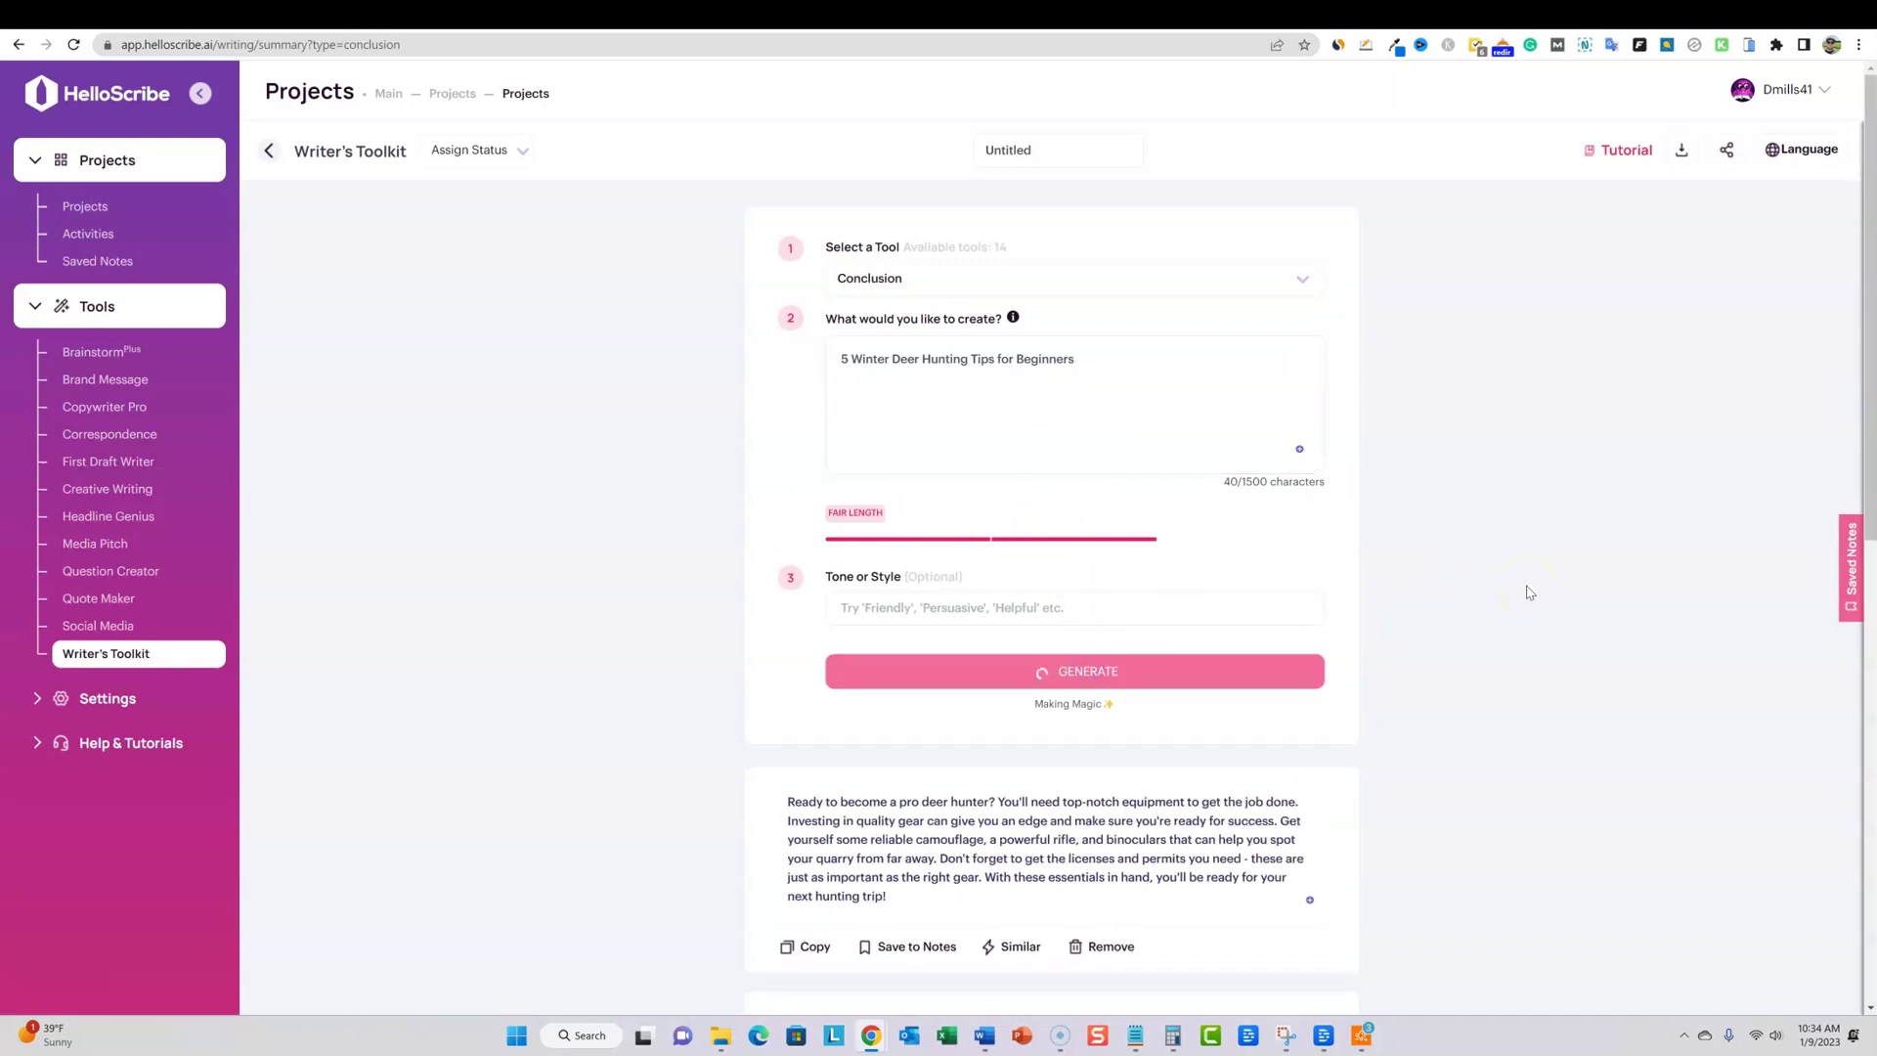
Save the second conclusion, beginning "Winter deer hunting can be a thrilling experience", to the notes and look through the saved notes
scroll(1122, 633, "down", 4)
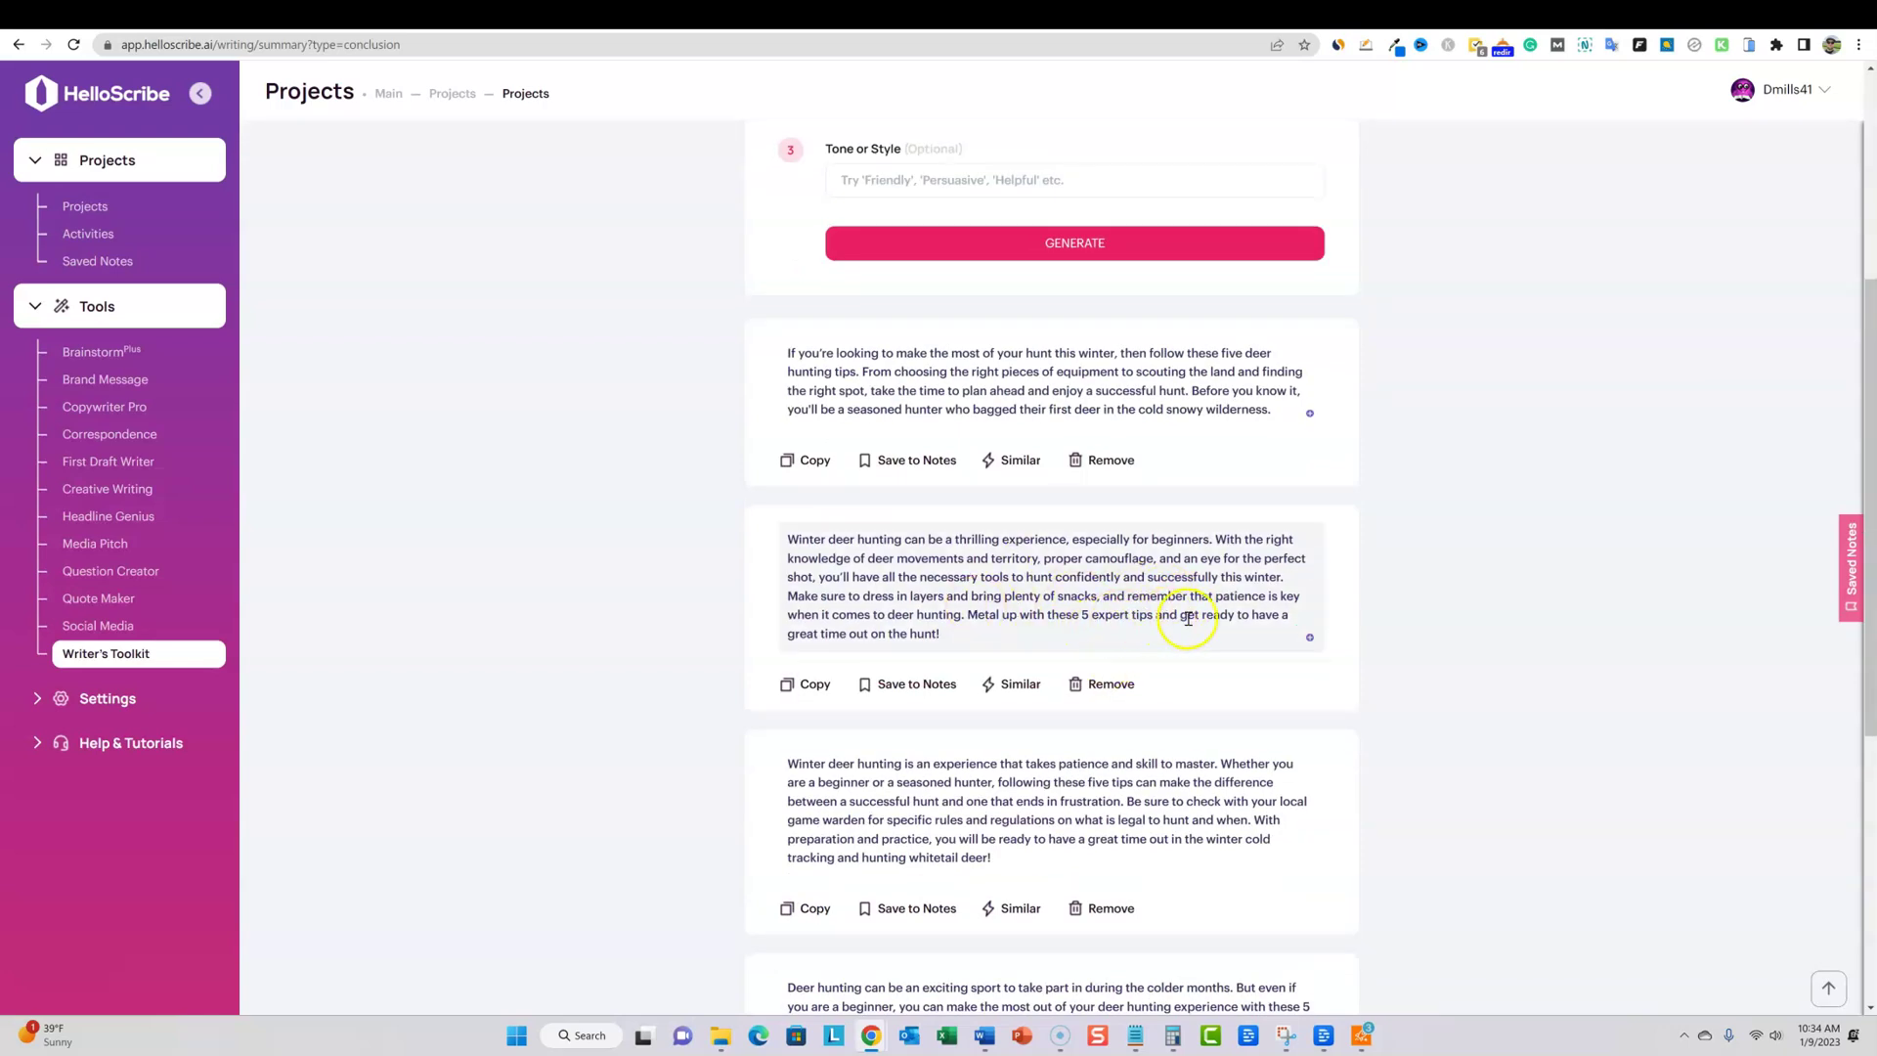
left_click(900, 686)
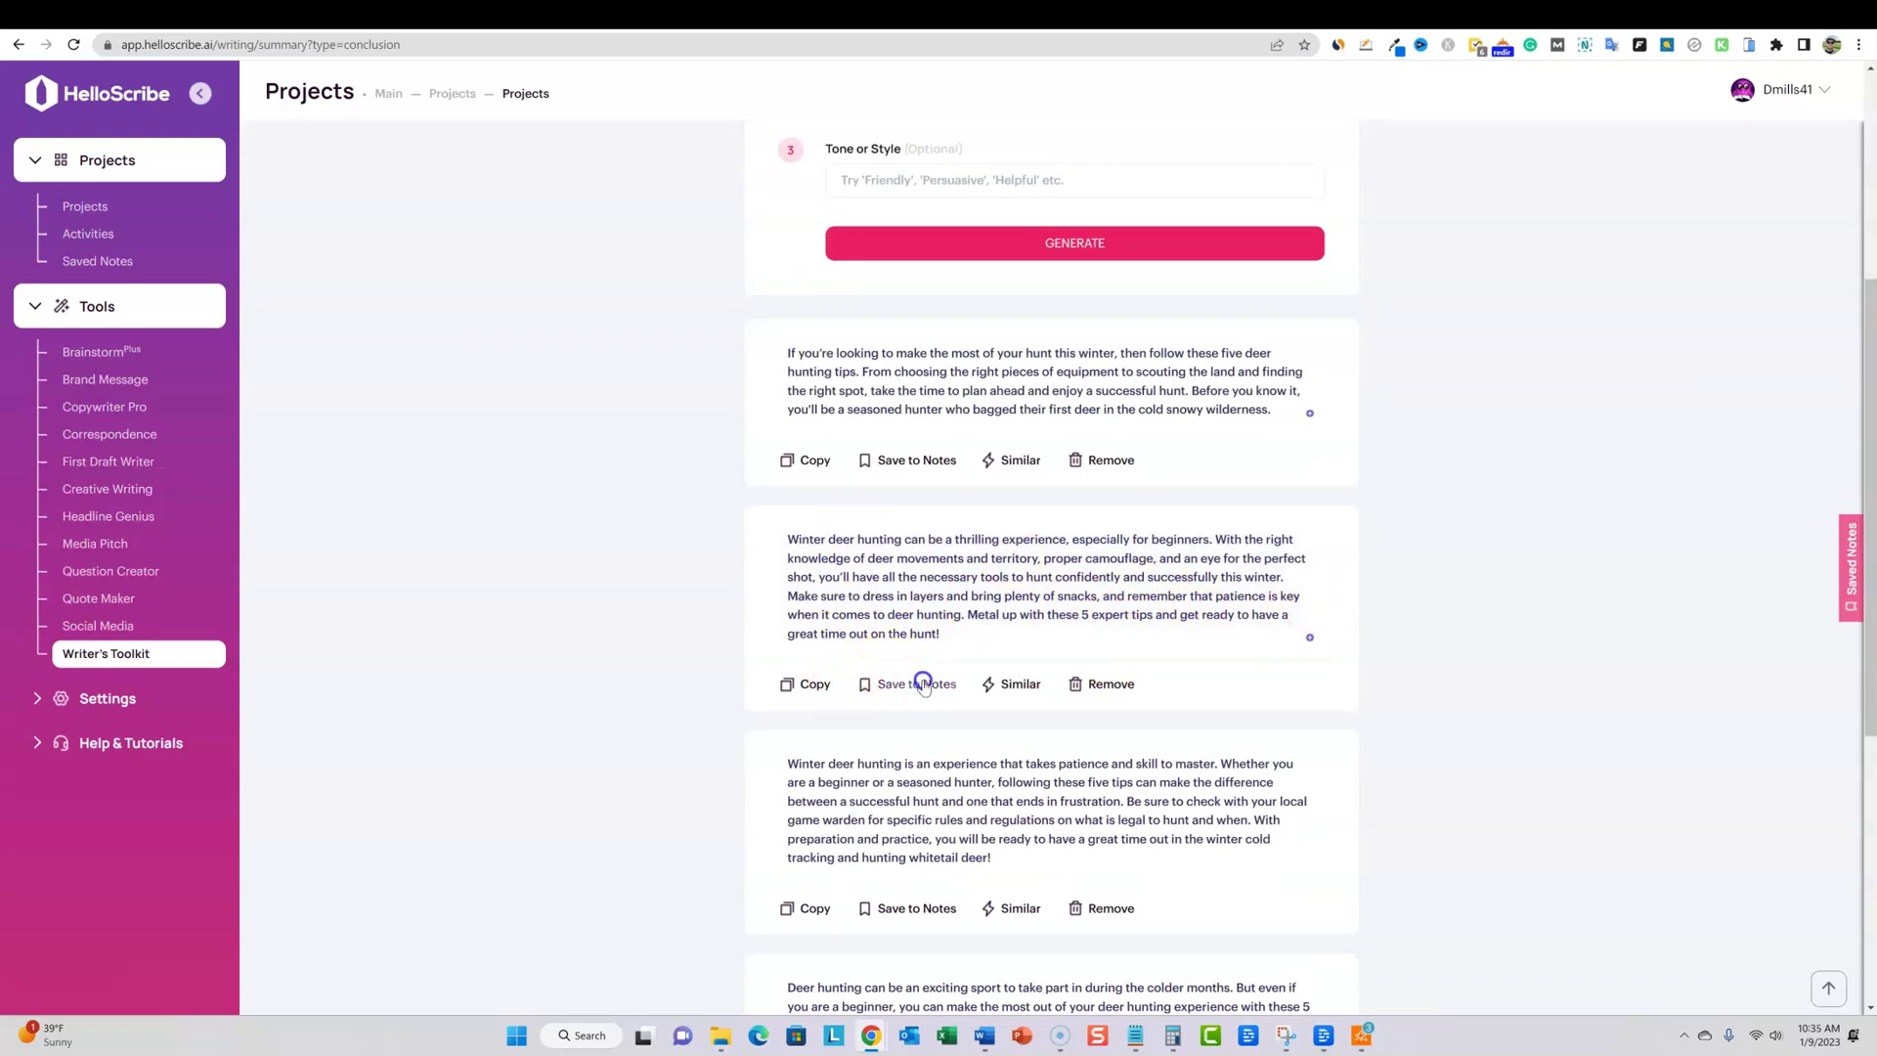
left_click(1852, 574)
scroll(1662, 635, "up", 5)
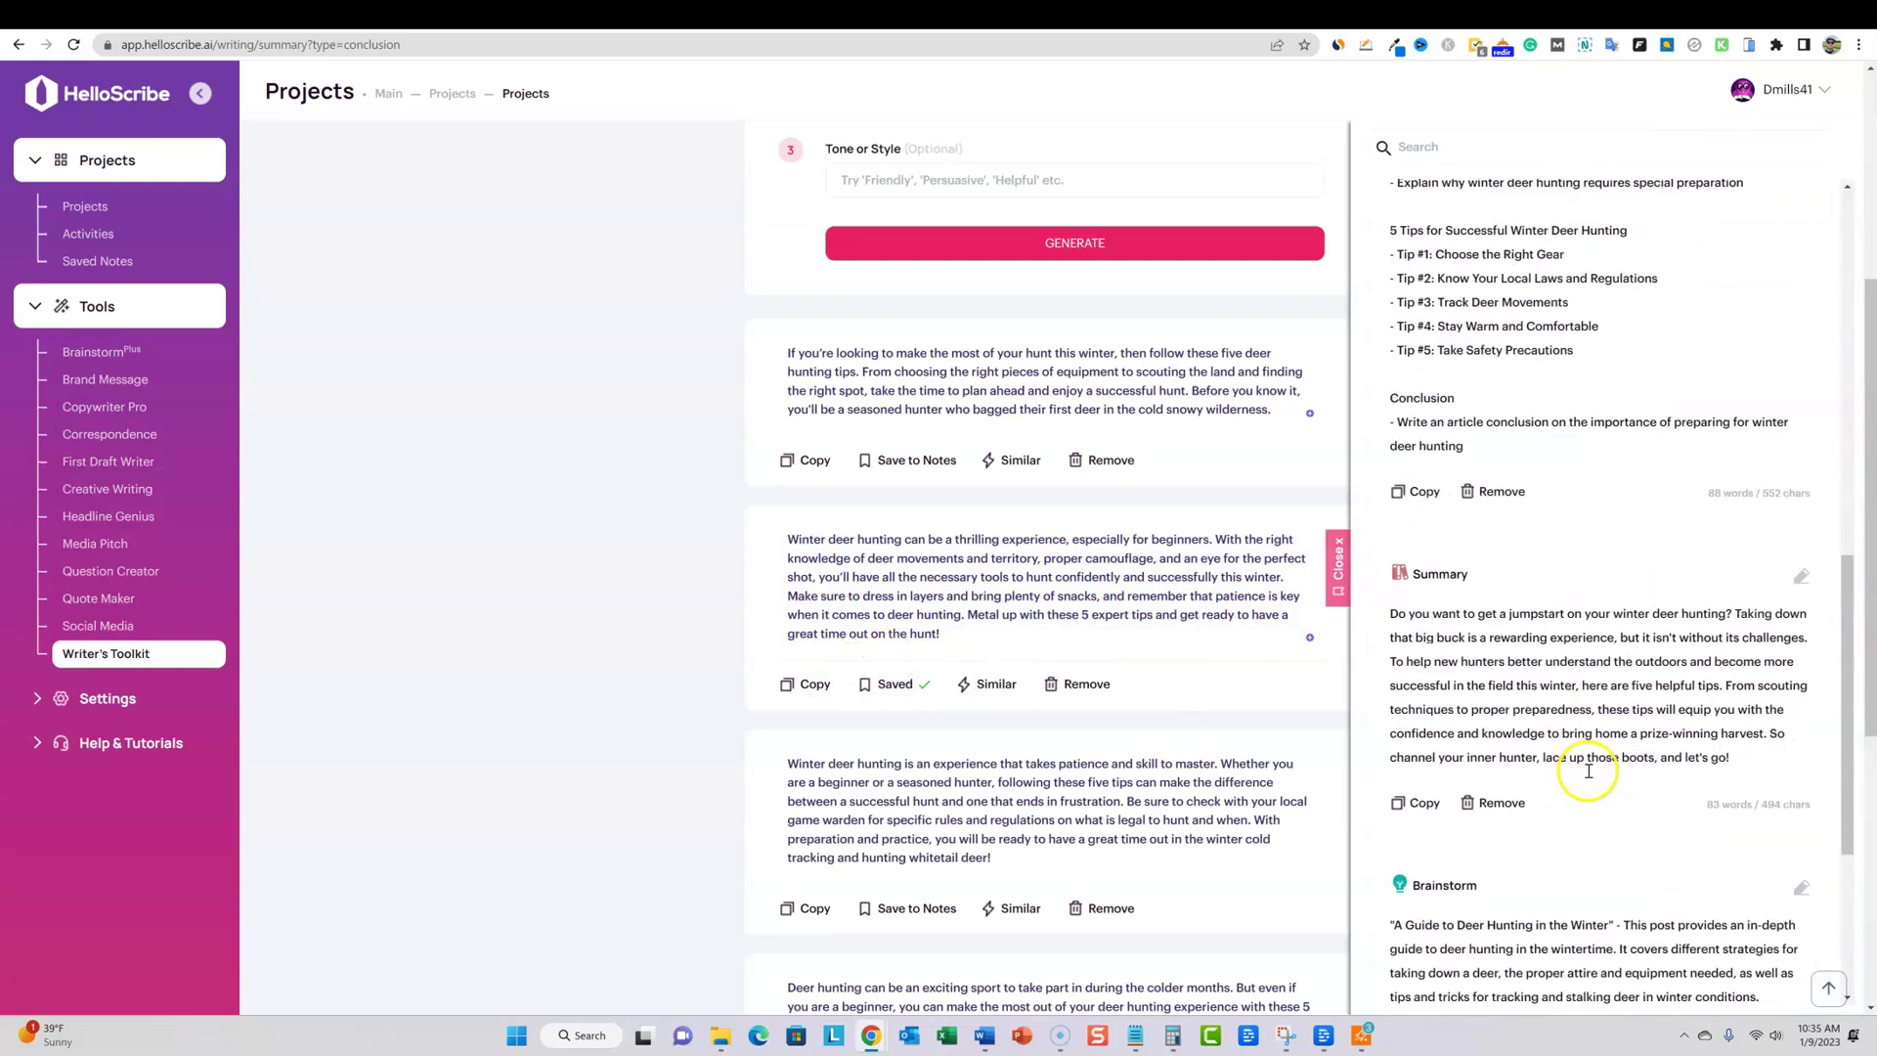
scroll(1594, 586, "down", 10)
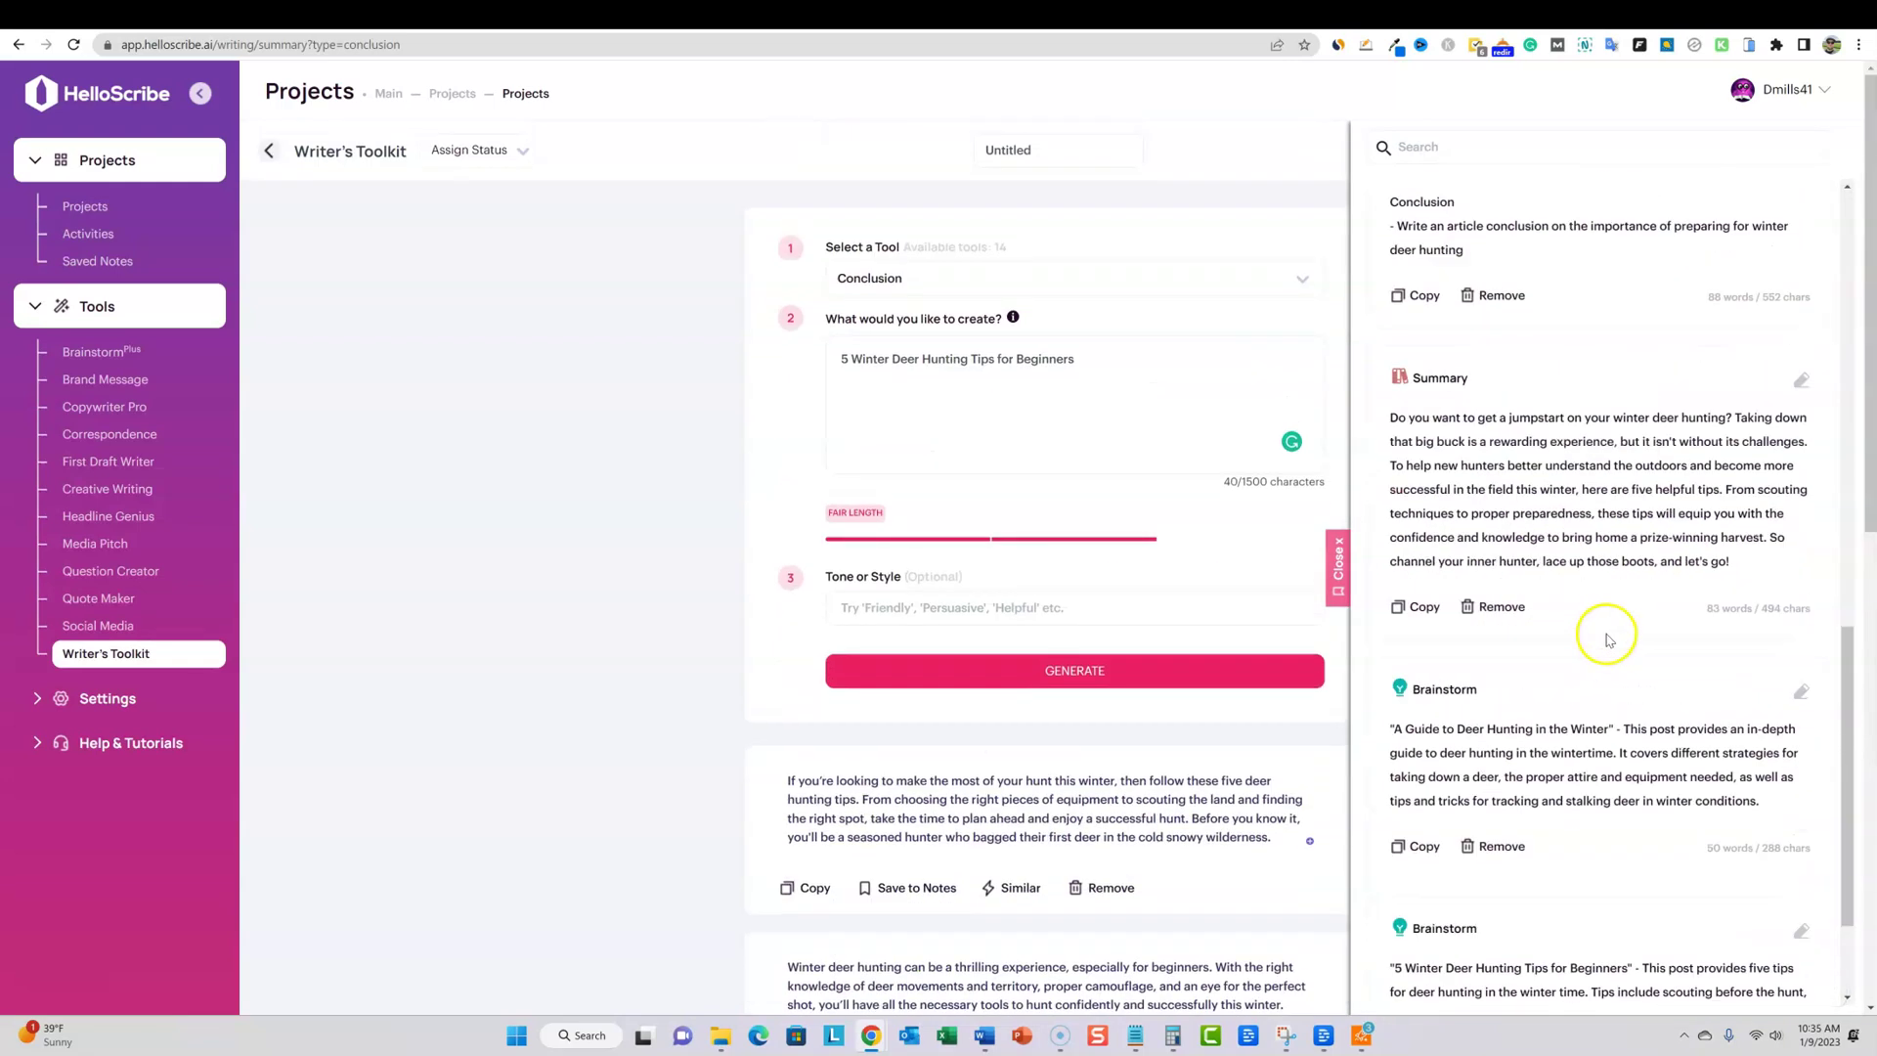
scroll(1617, 719, "up", 15)
scroll(1603, 720, "down", 2)
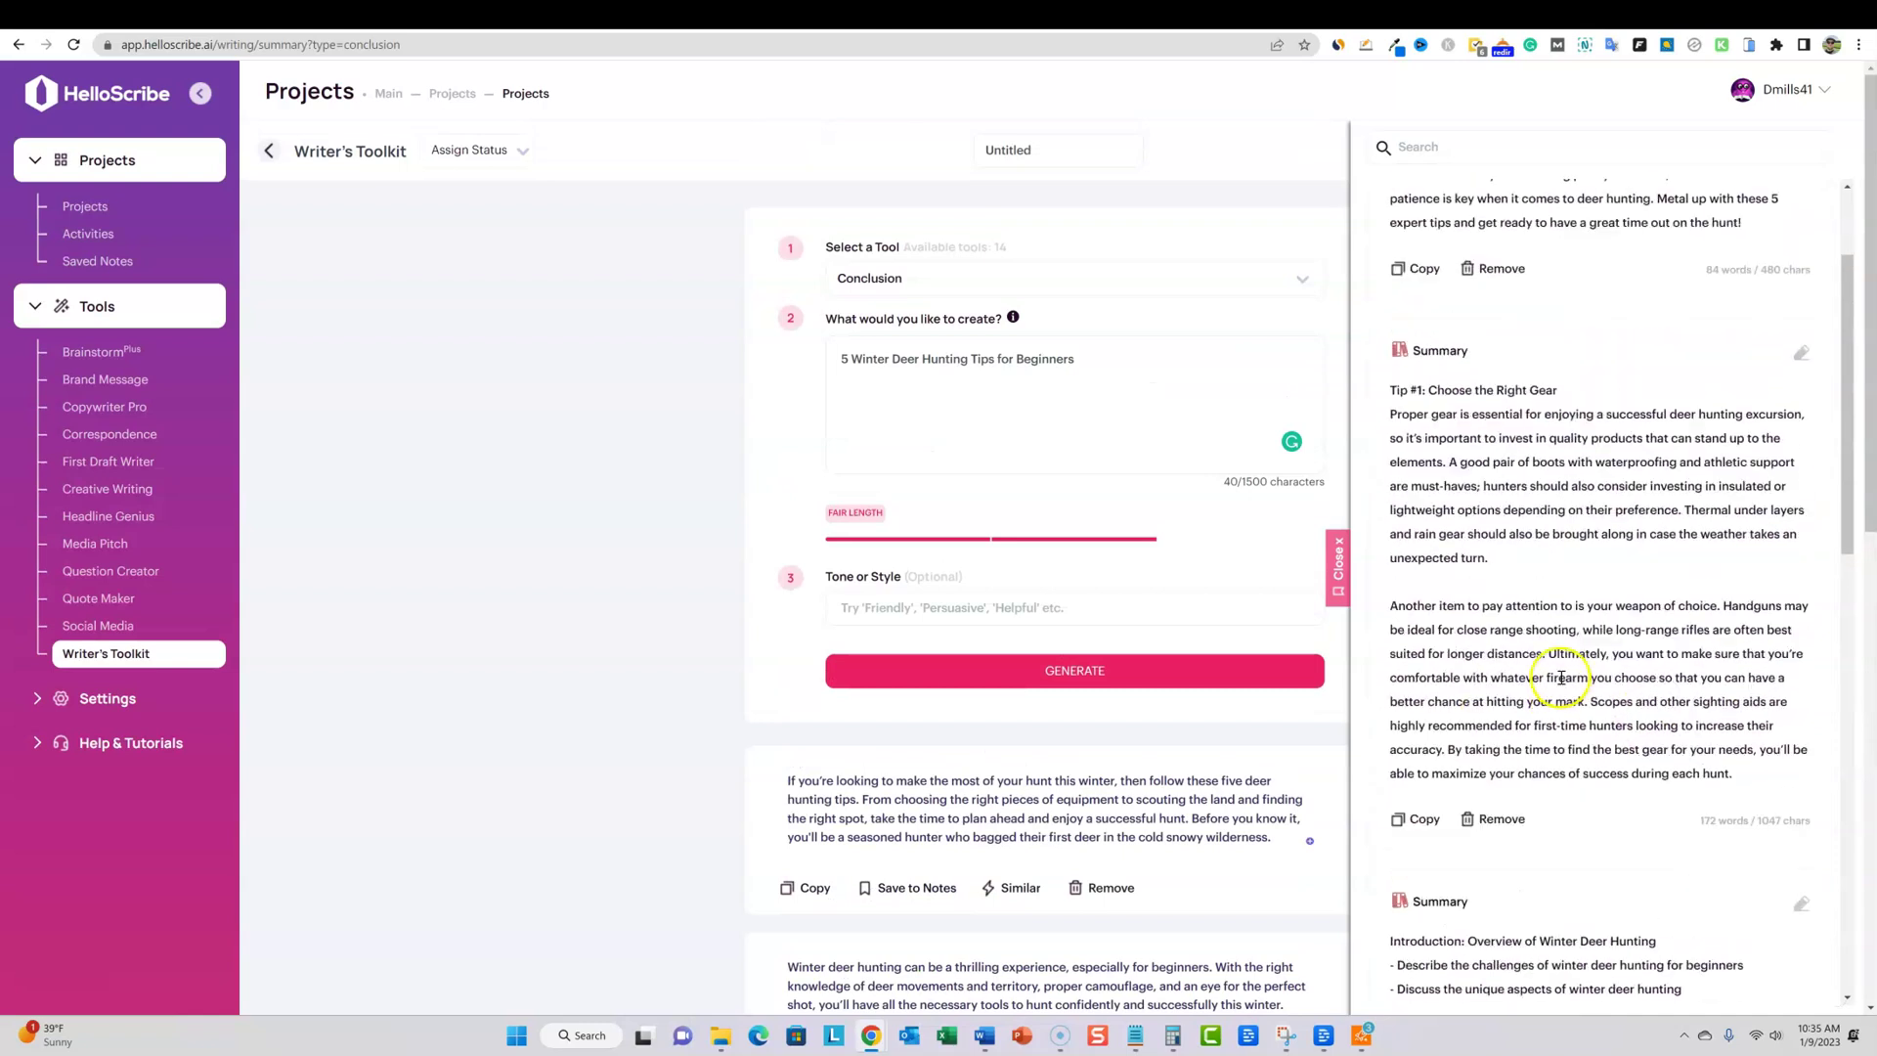
Review the saved "Tip #1: Choose the Right Gear" section and the remaining tips in the saved outline, and close the notes
left_click_drag(1390, 389, 1754, 777)
scroll(1644, 684, "down", 2)
scroll(1644, 684, "down", 3)
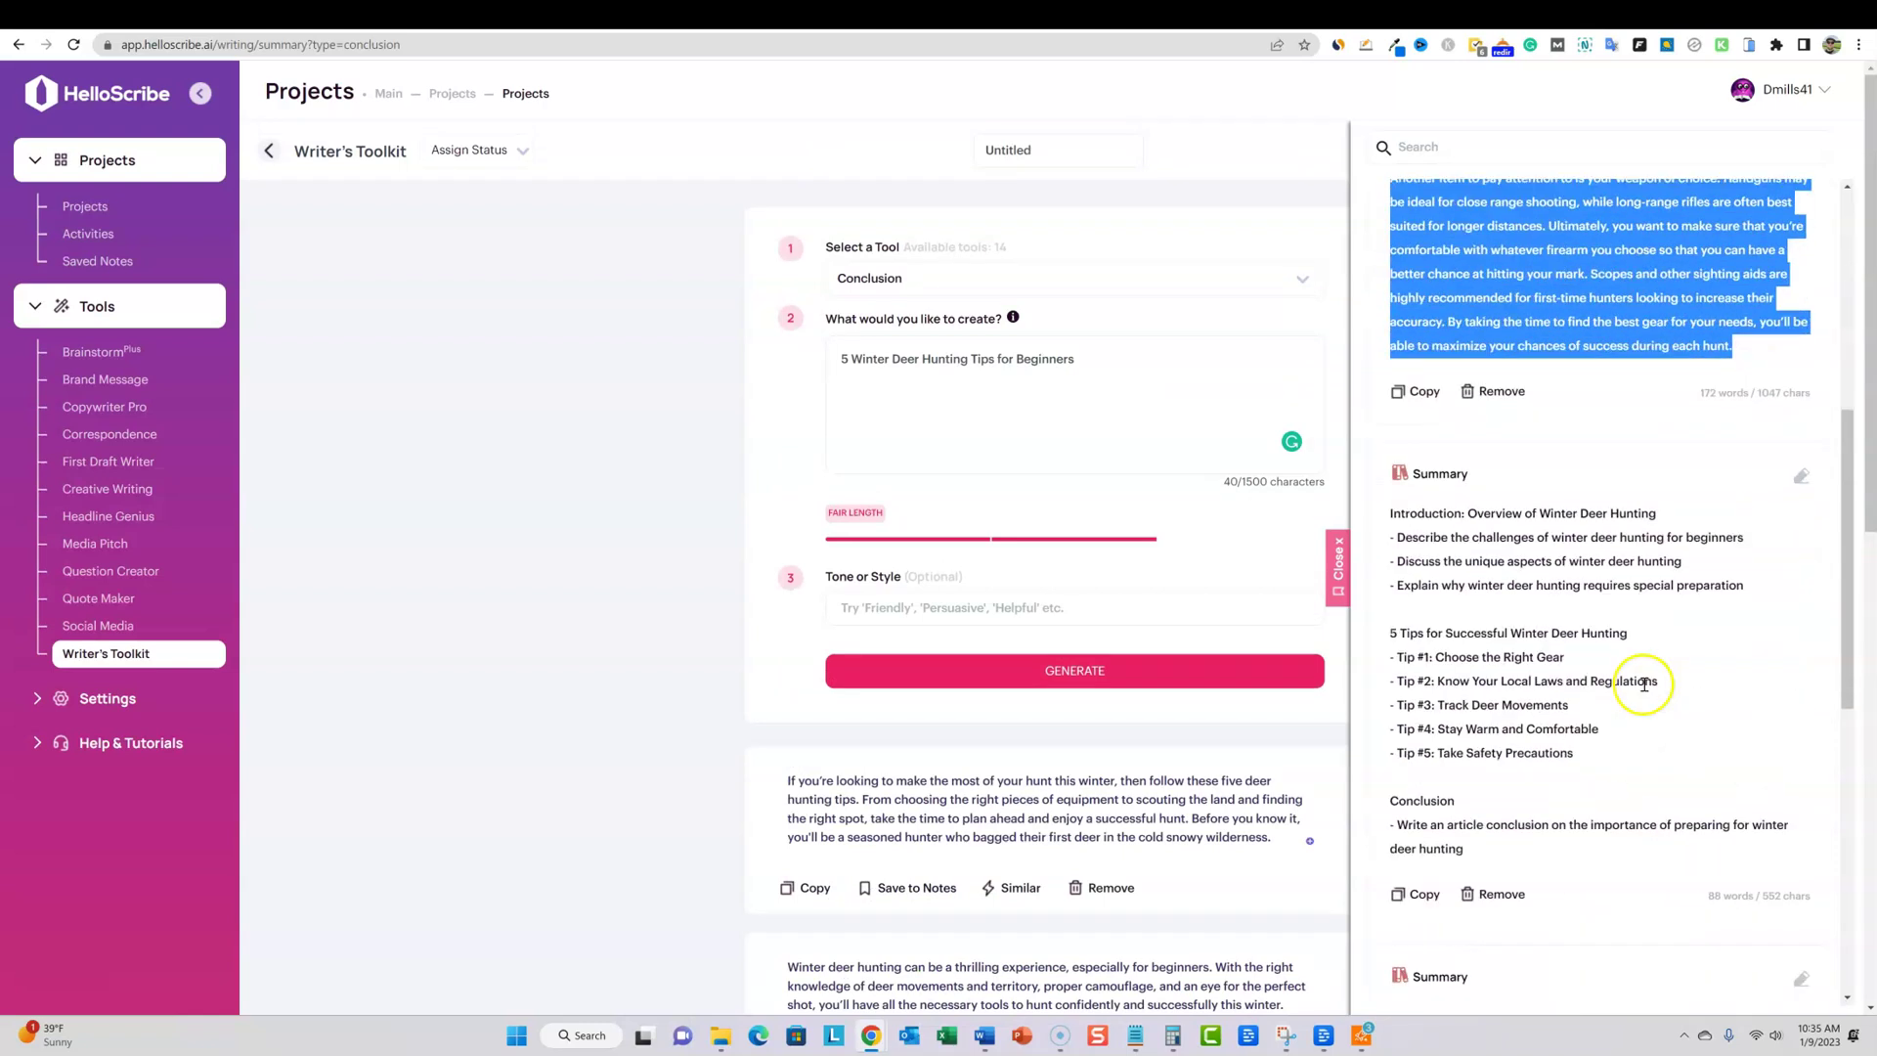
scroll(1622, 665, "down", 1)
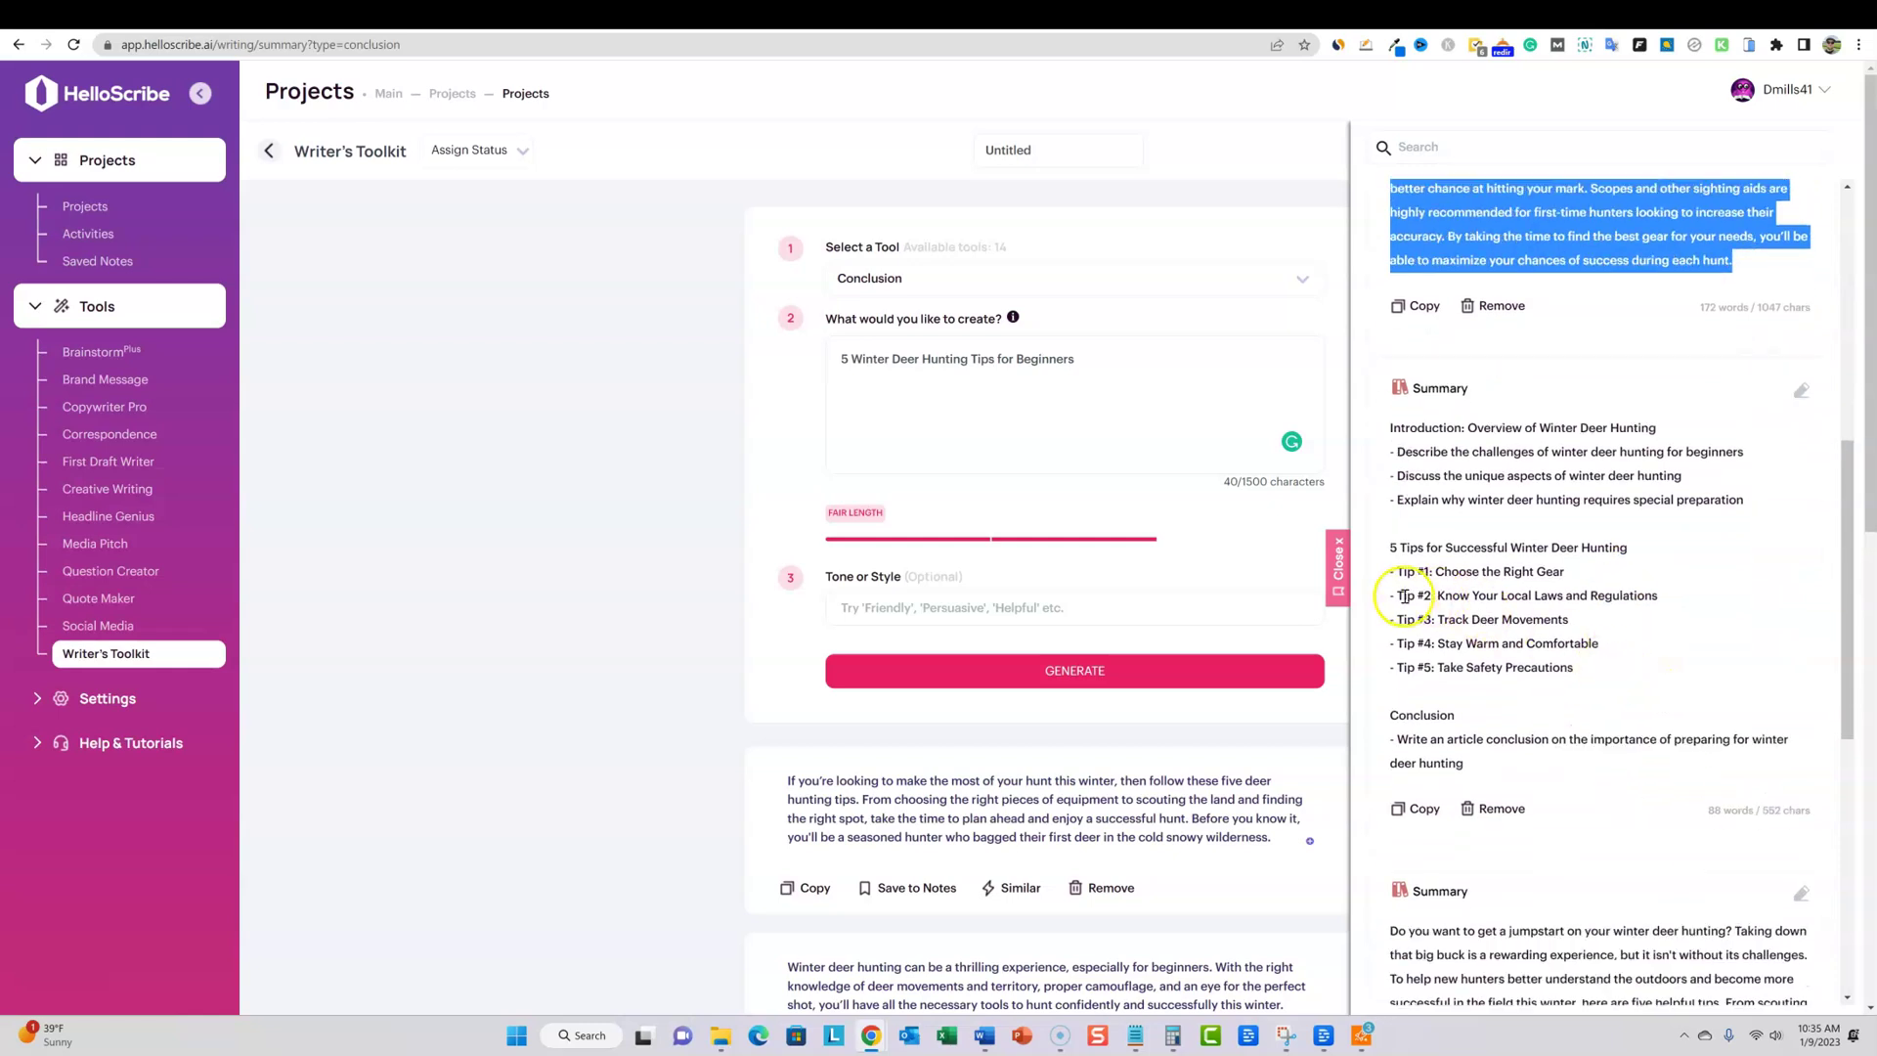
left_click_drag(1400, 596, 1608, 671)
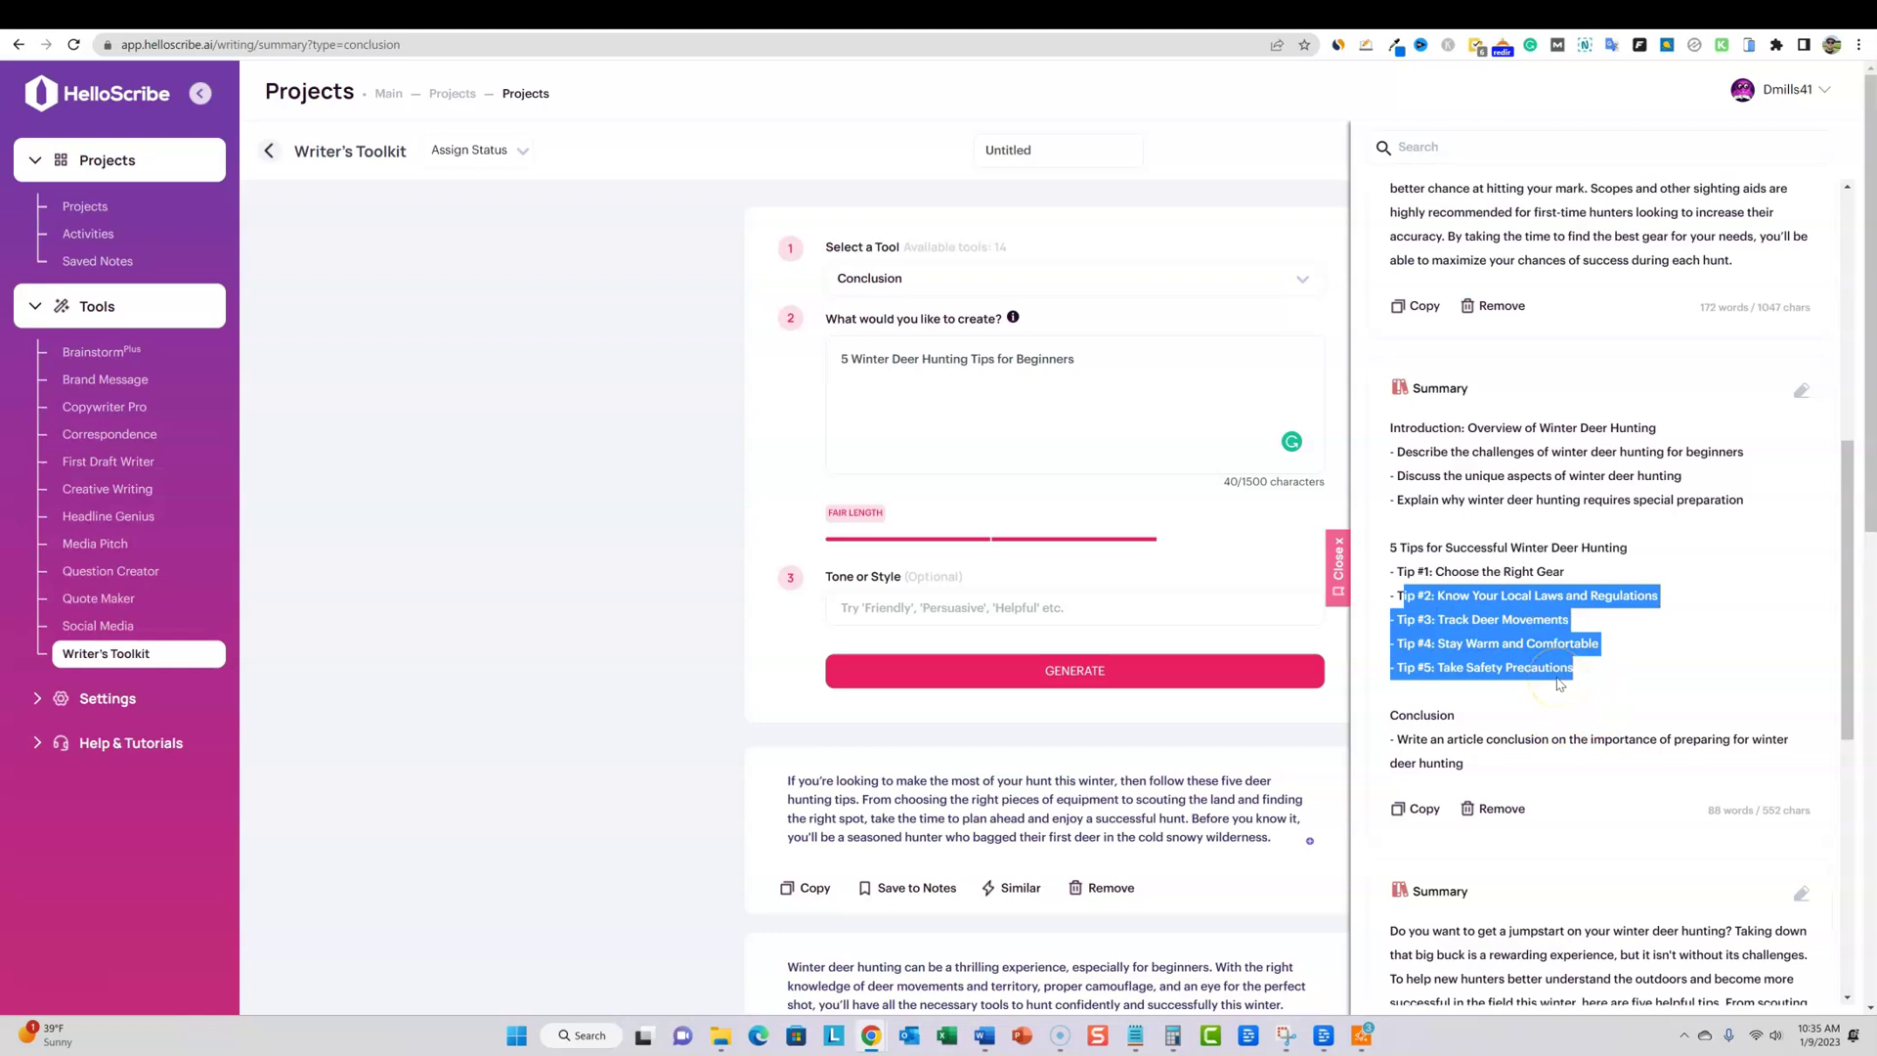
scroll(1528, 319, "up", 5)
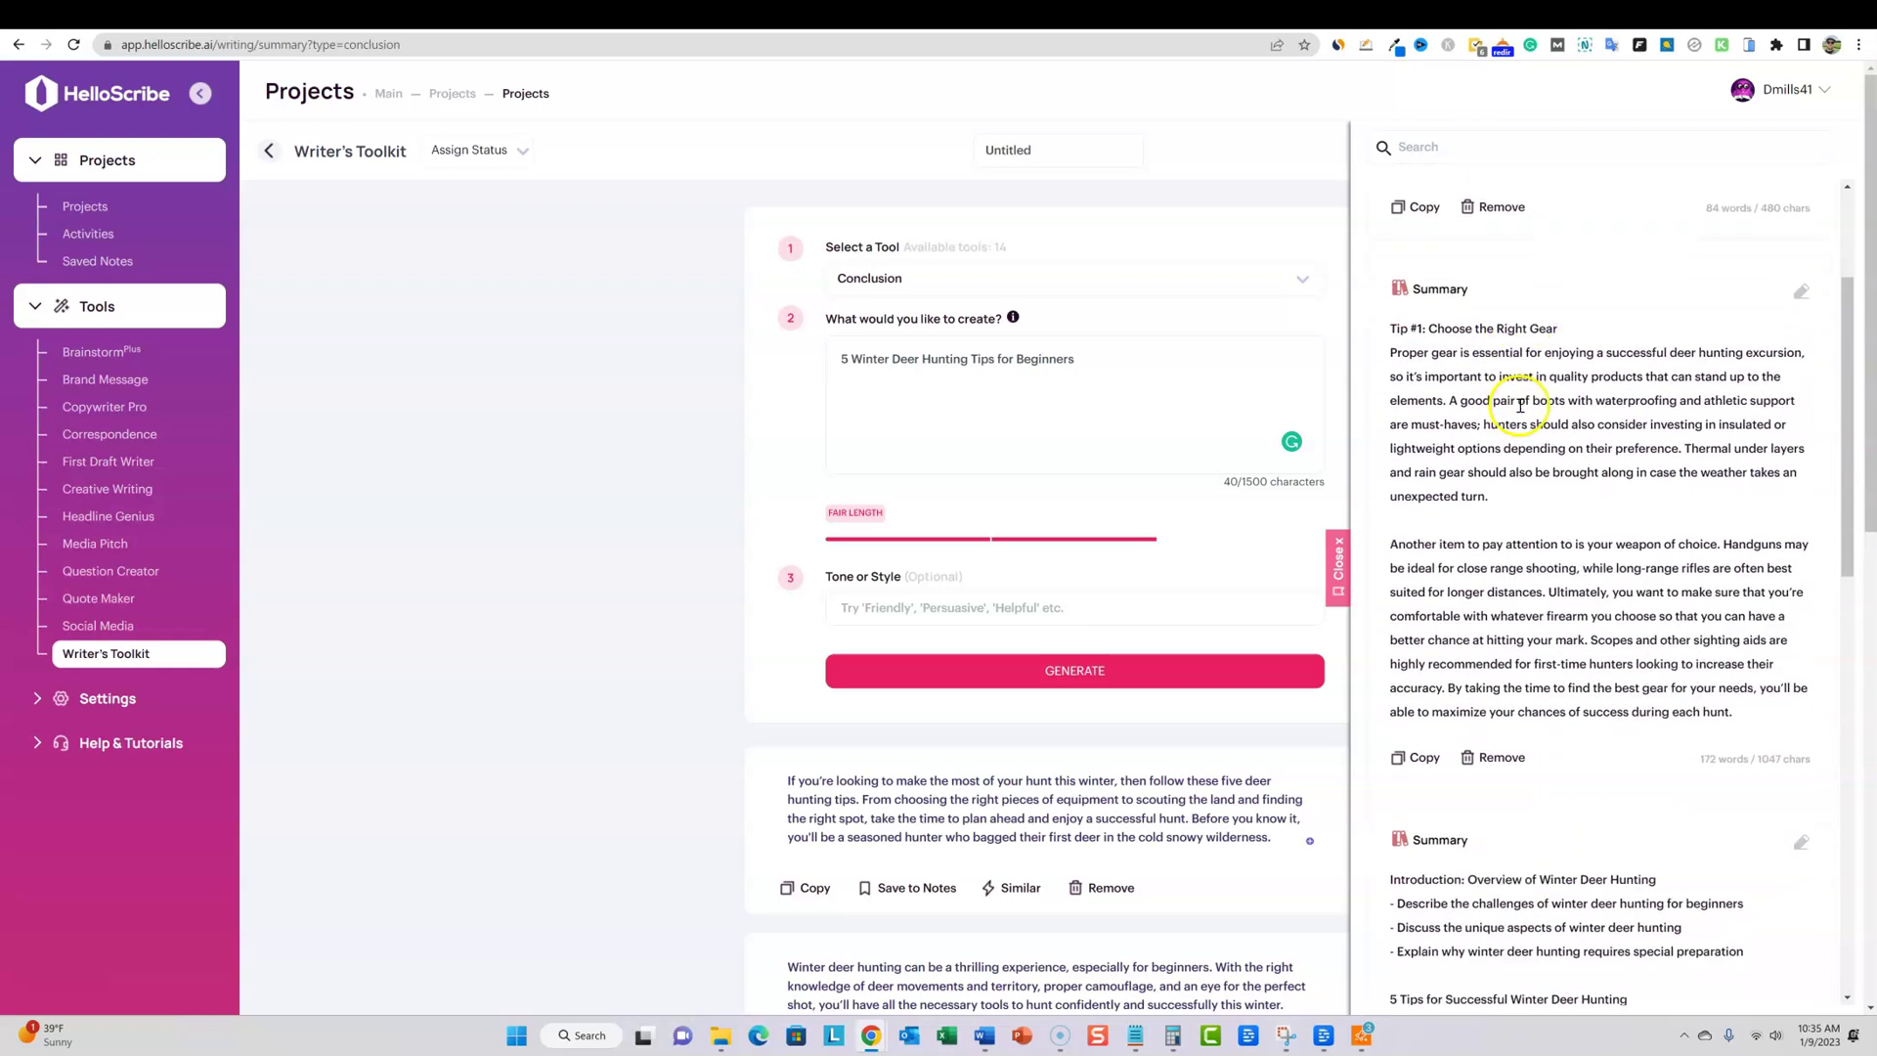
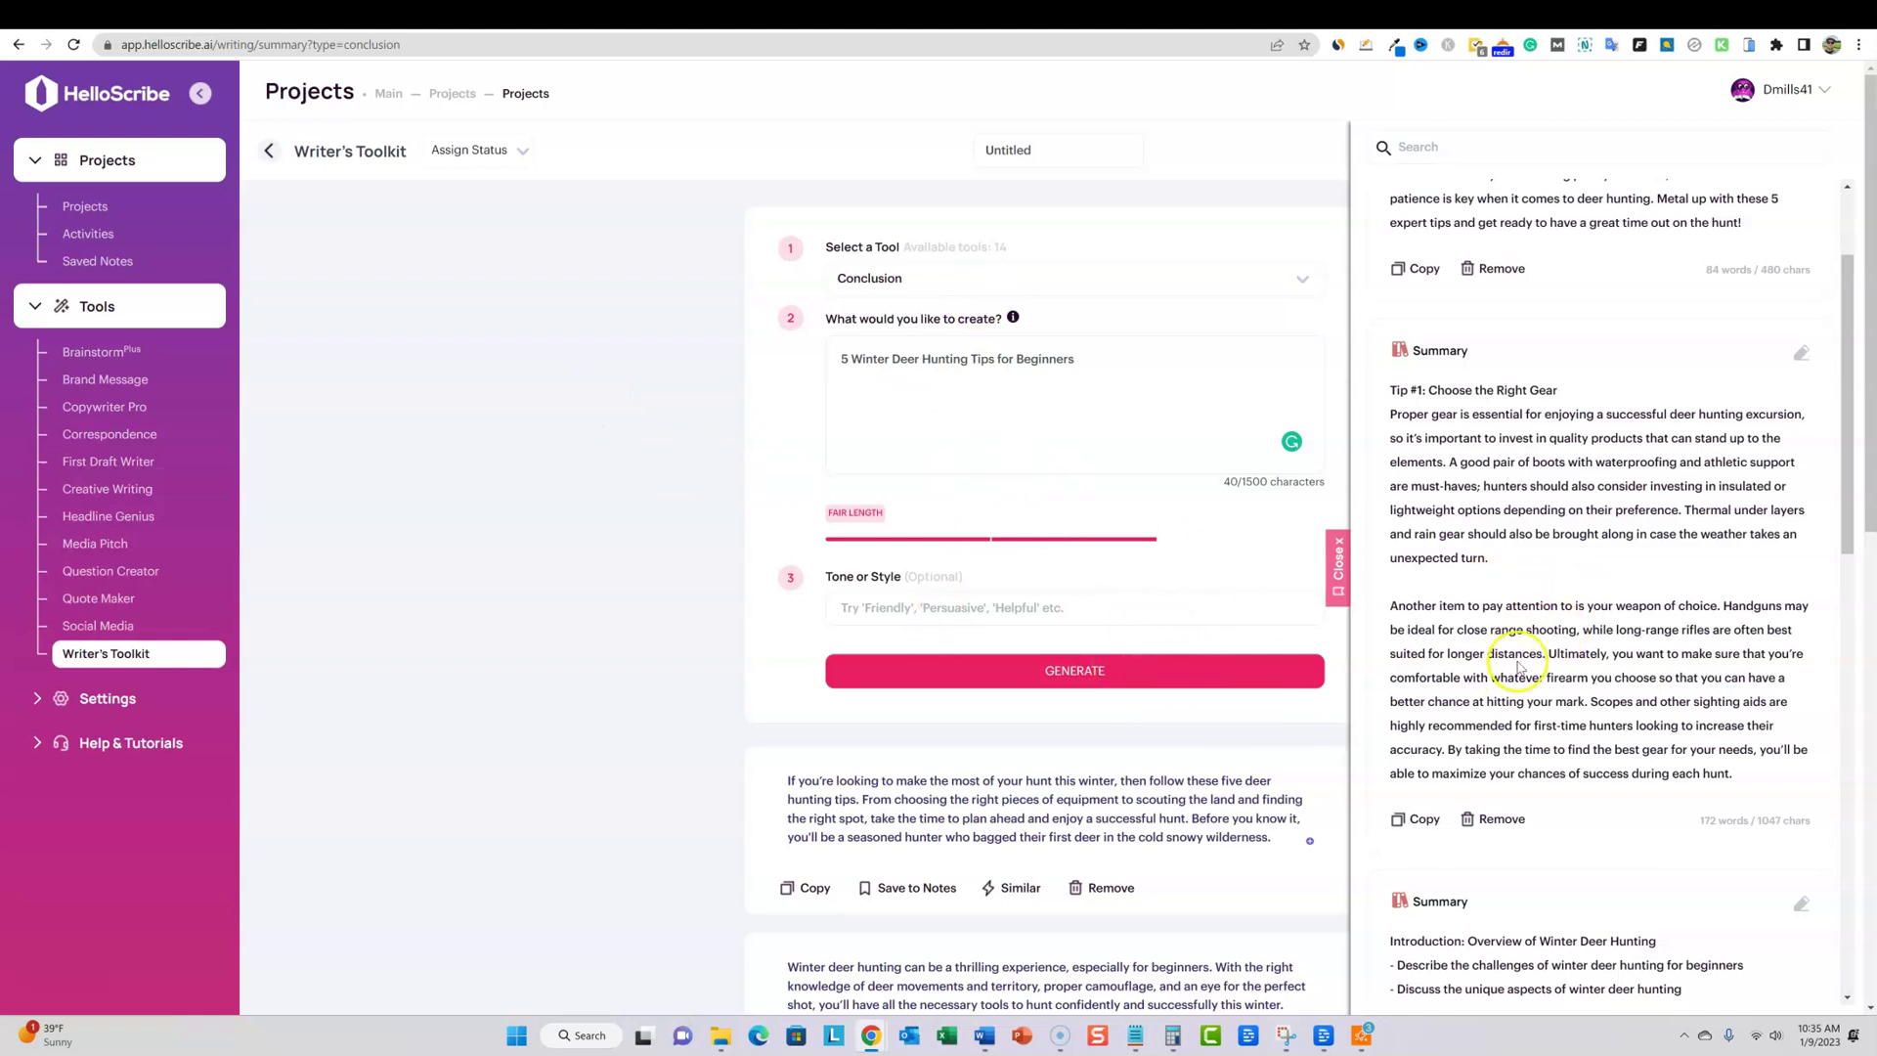
left_click(660, 663)
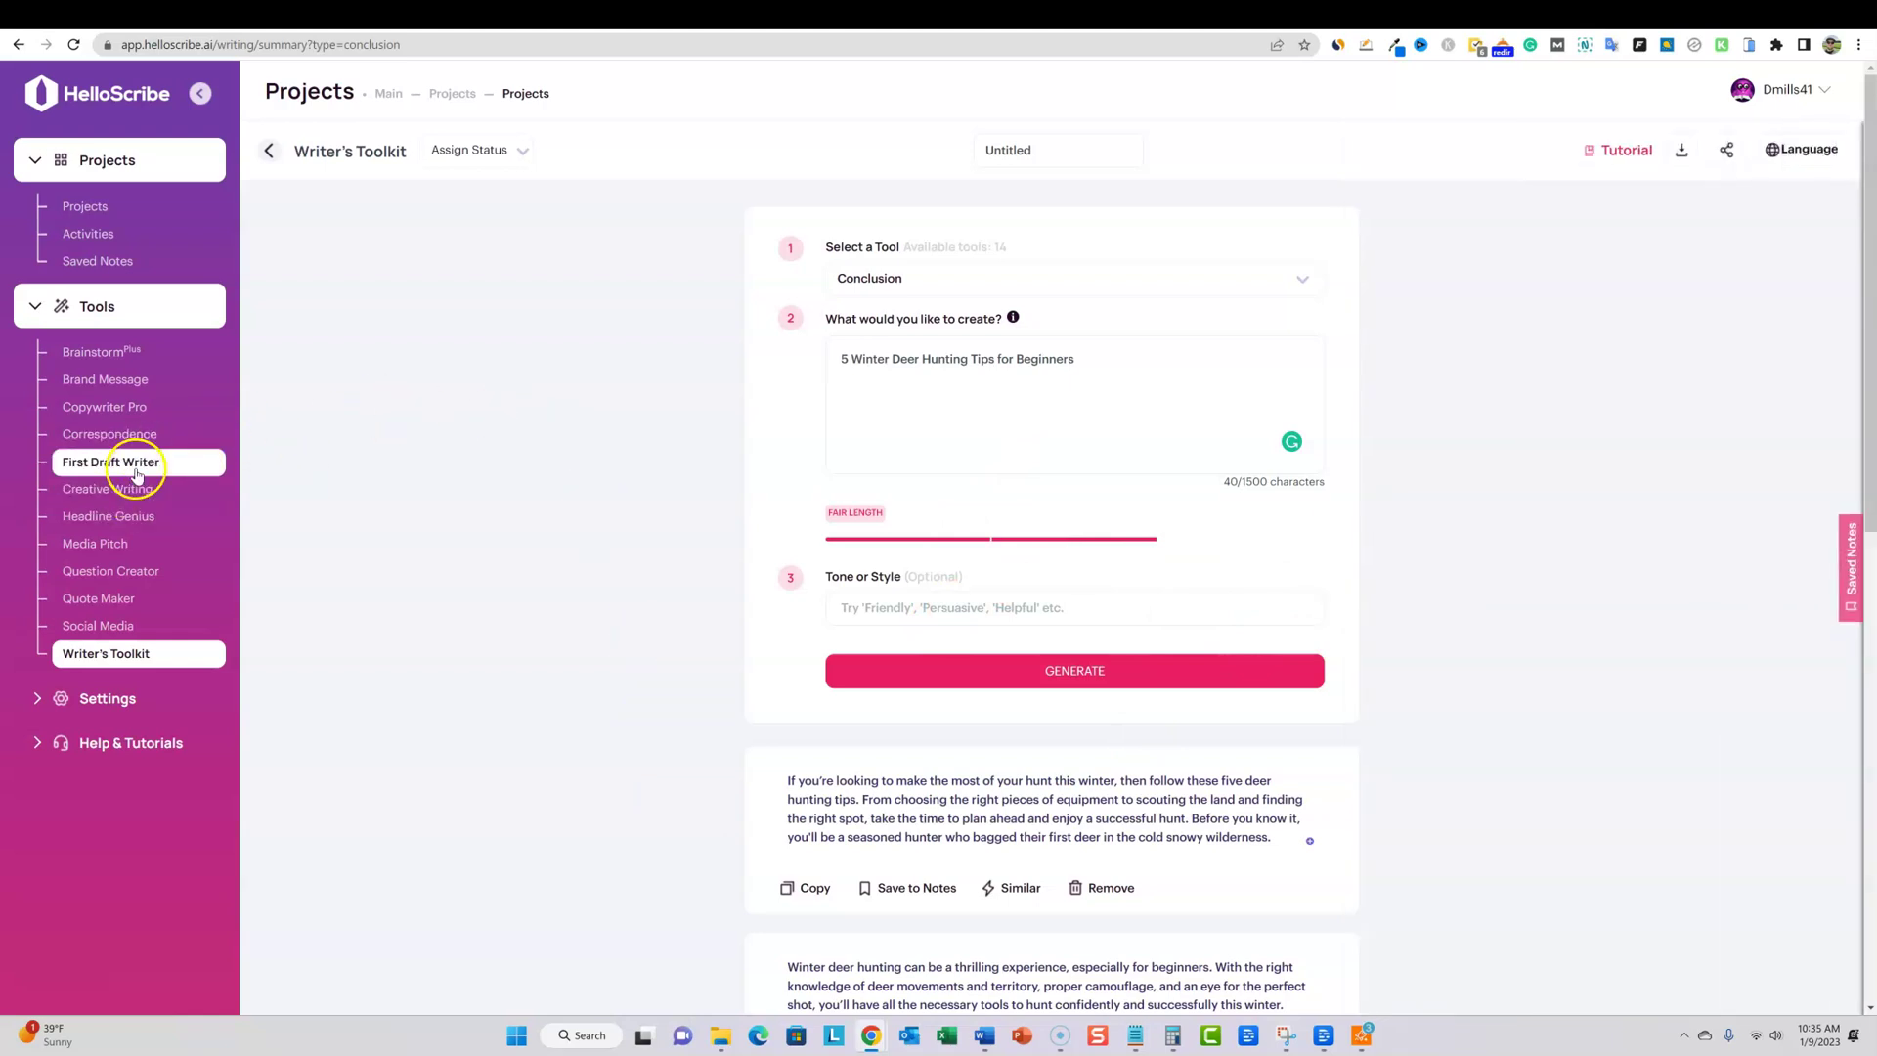
Open First Draft Writer and generate an outline for "5 Winter Deer Hunting Tips for Beginners"
left_click(137, 471)
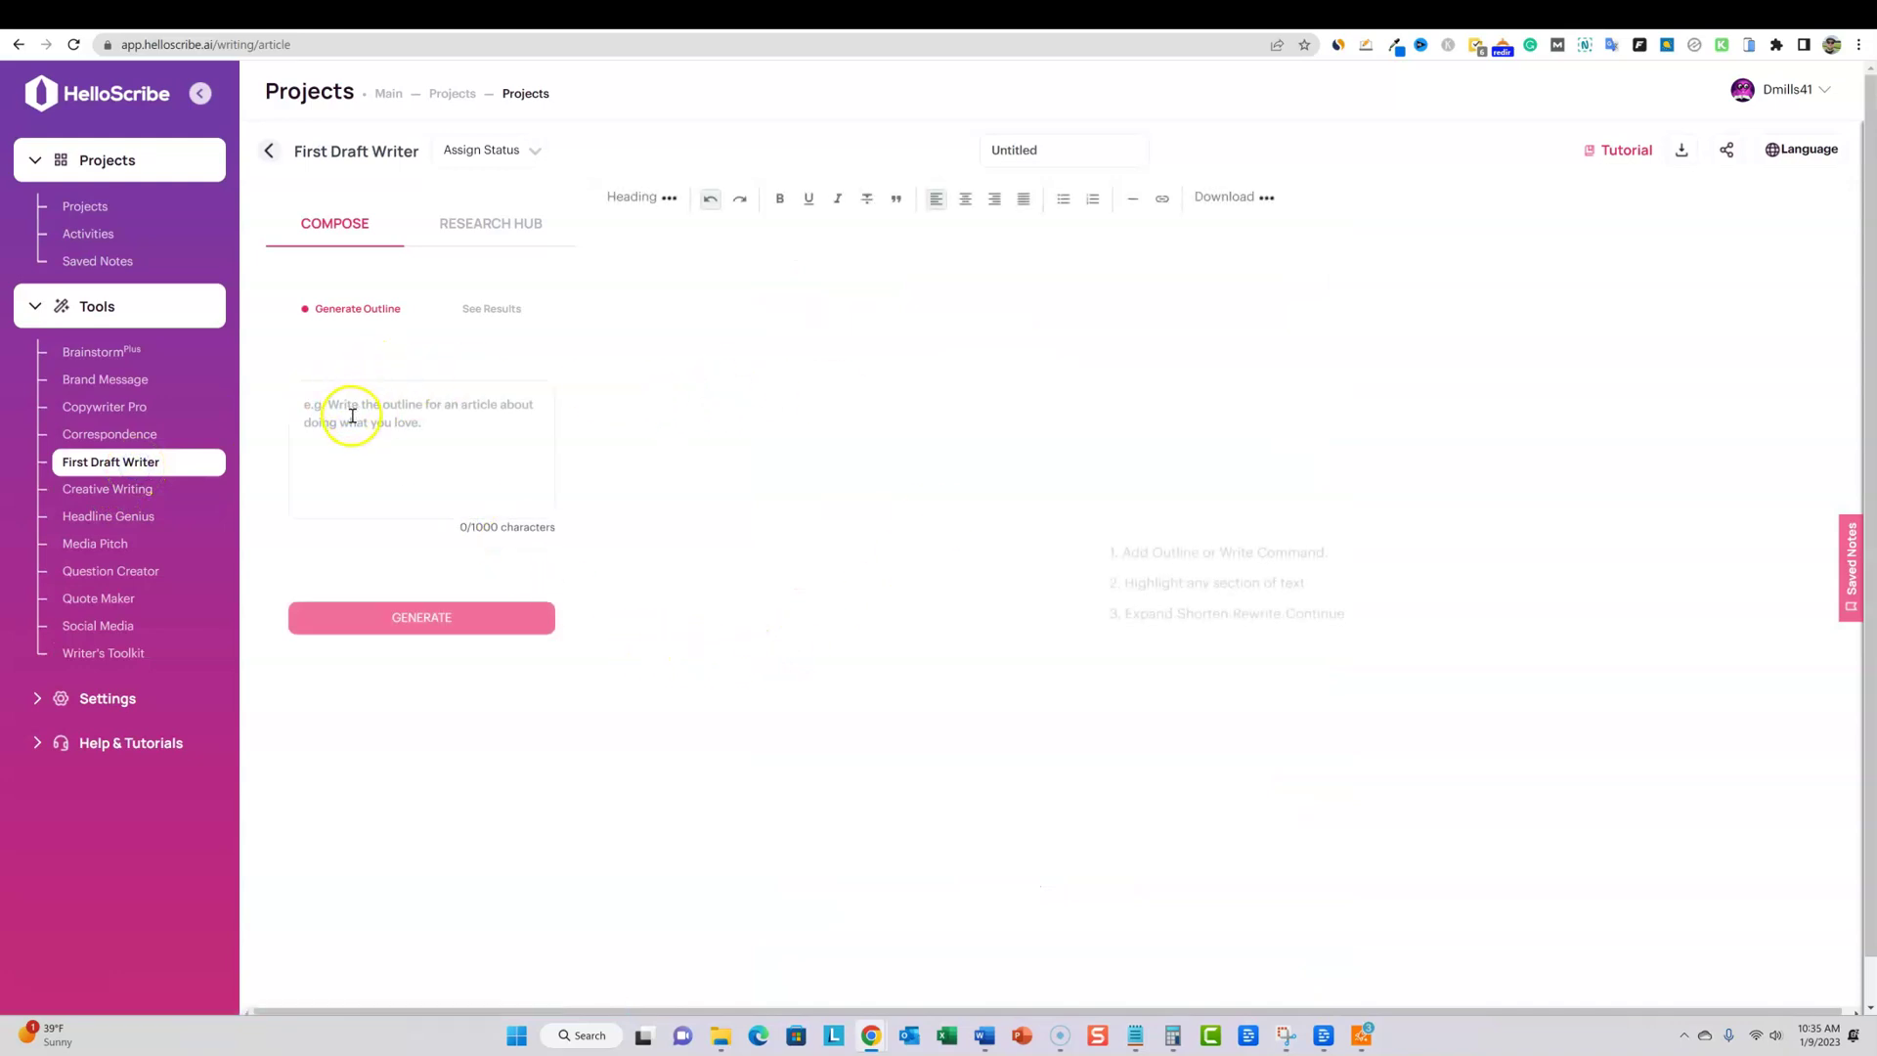
left_click(354, 413)
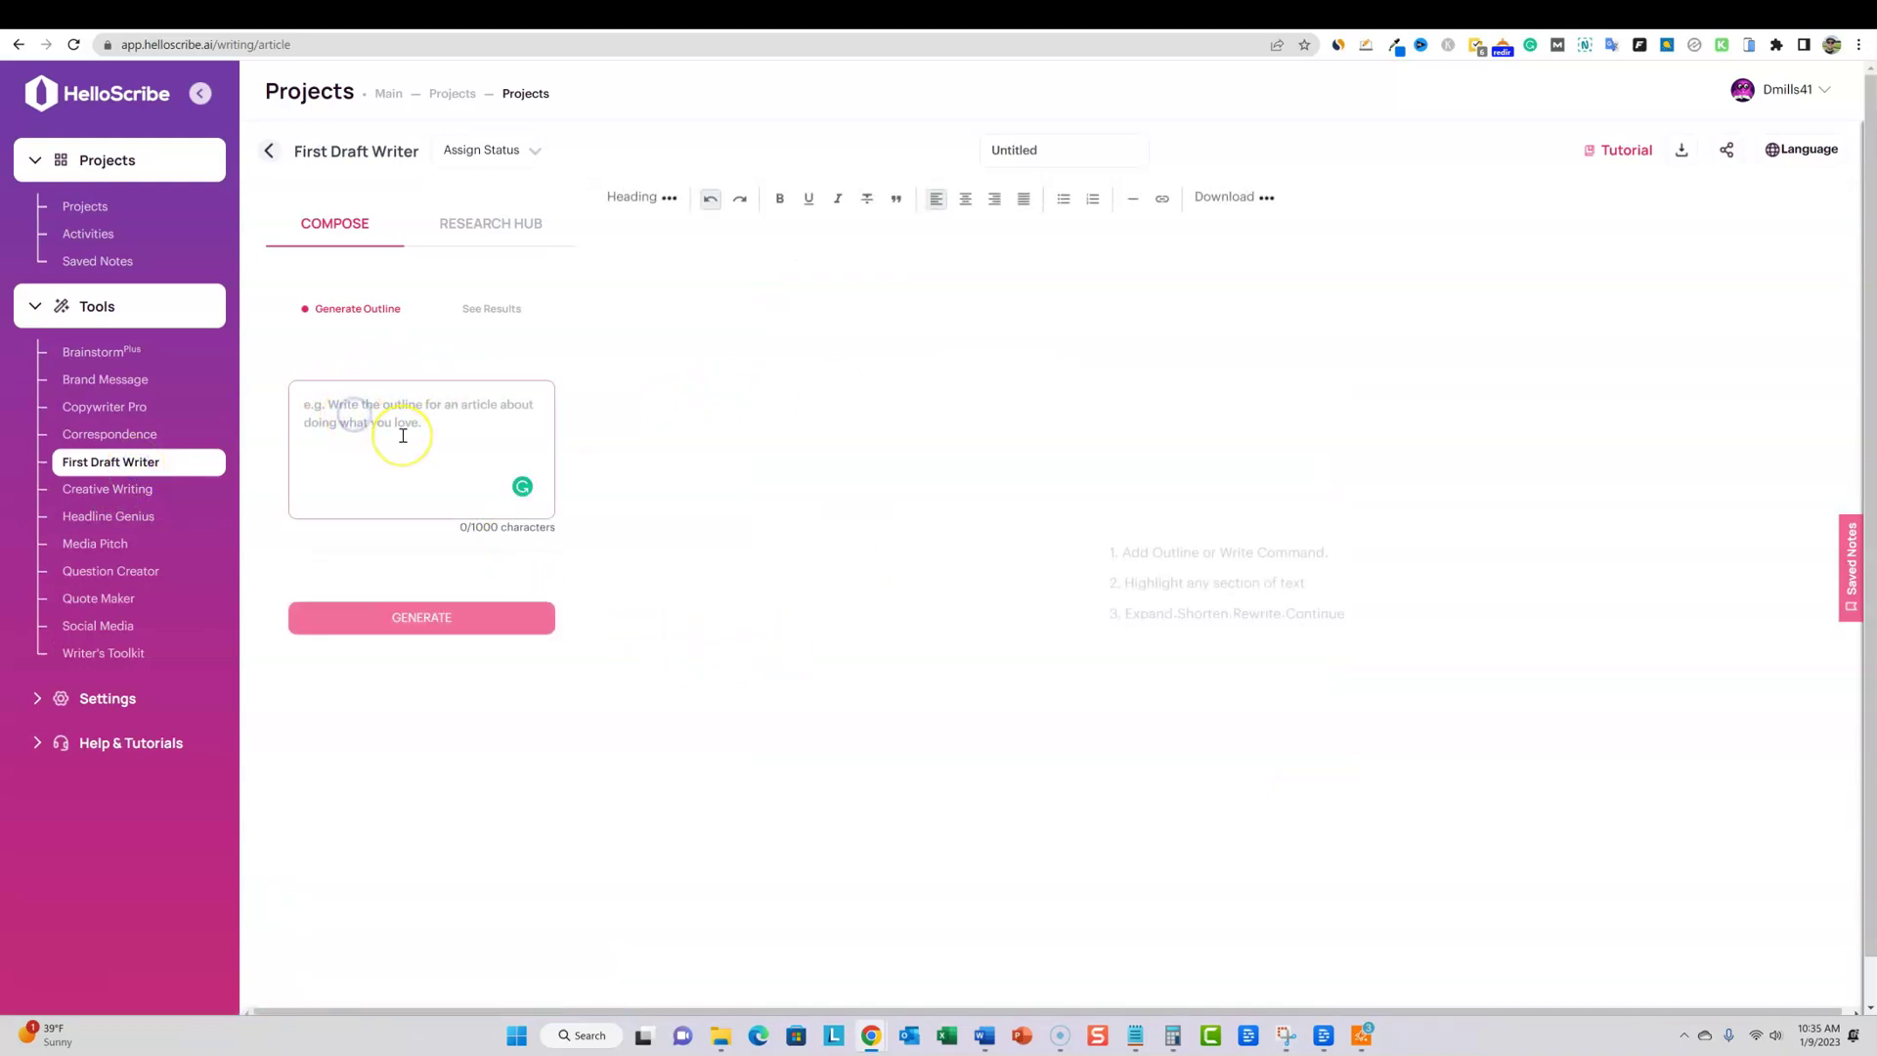
type("5 Winter Deer Hunting Tips for Beginners")
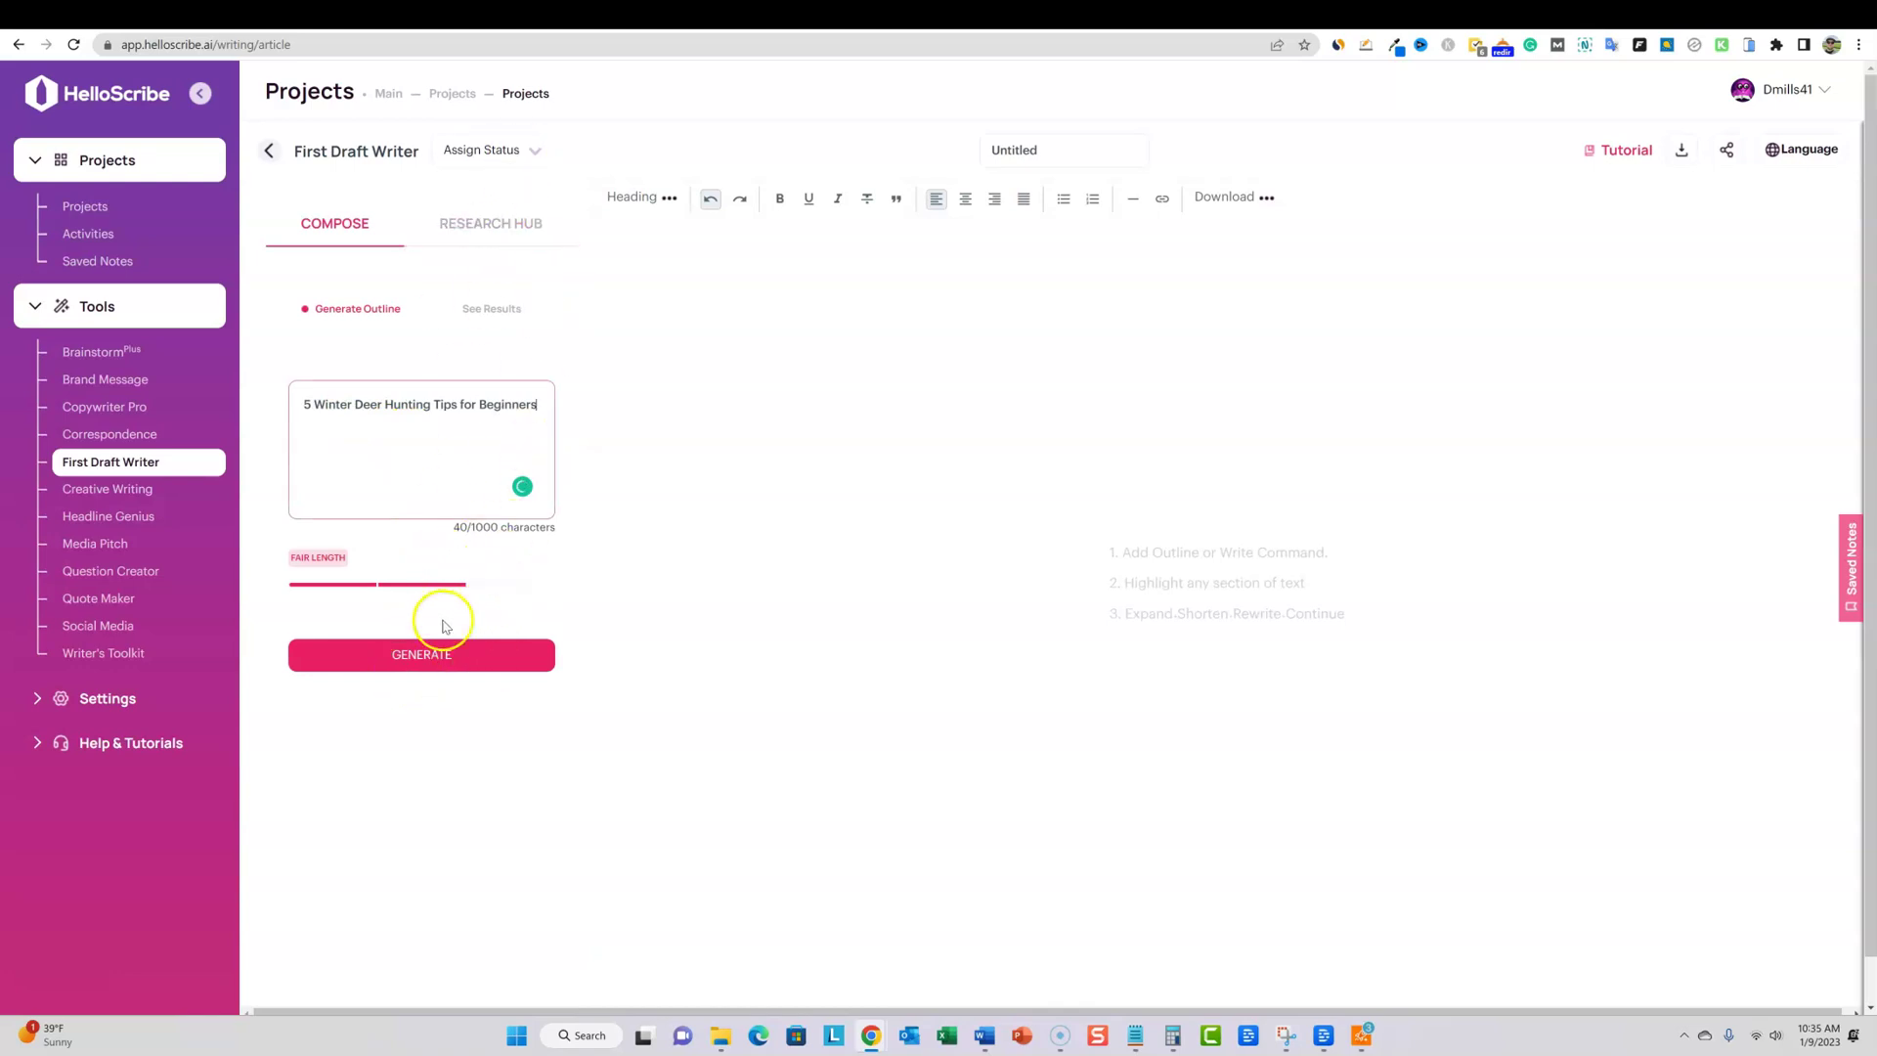
left_click(440, 657)
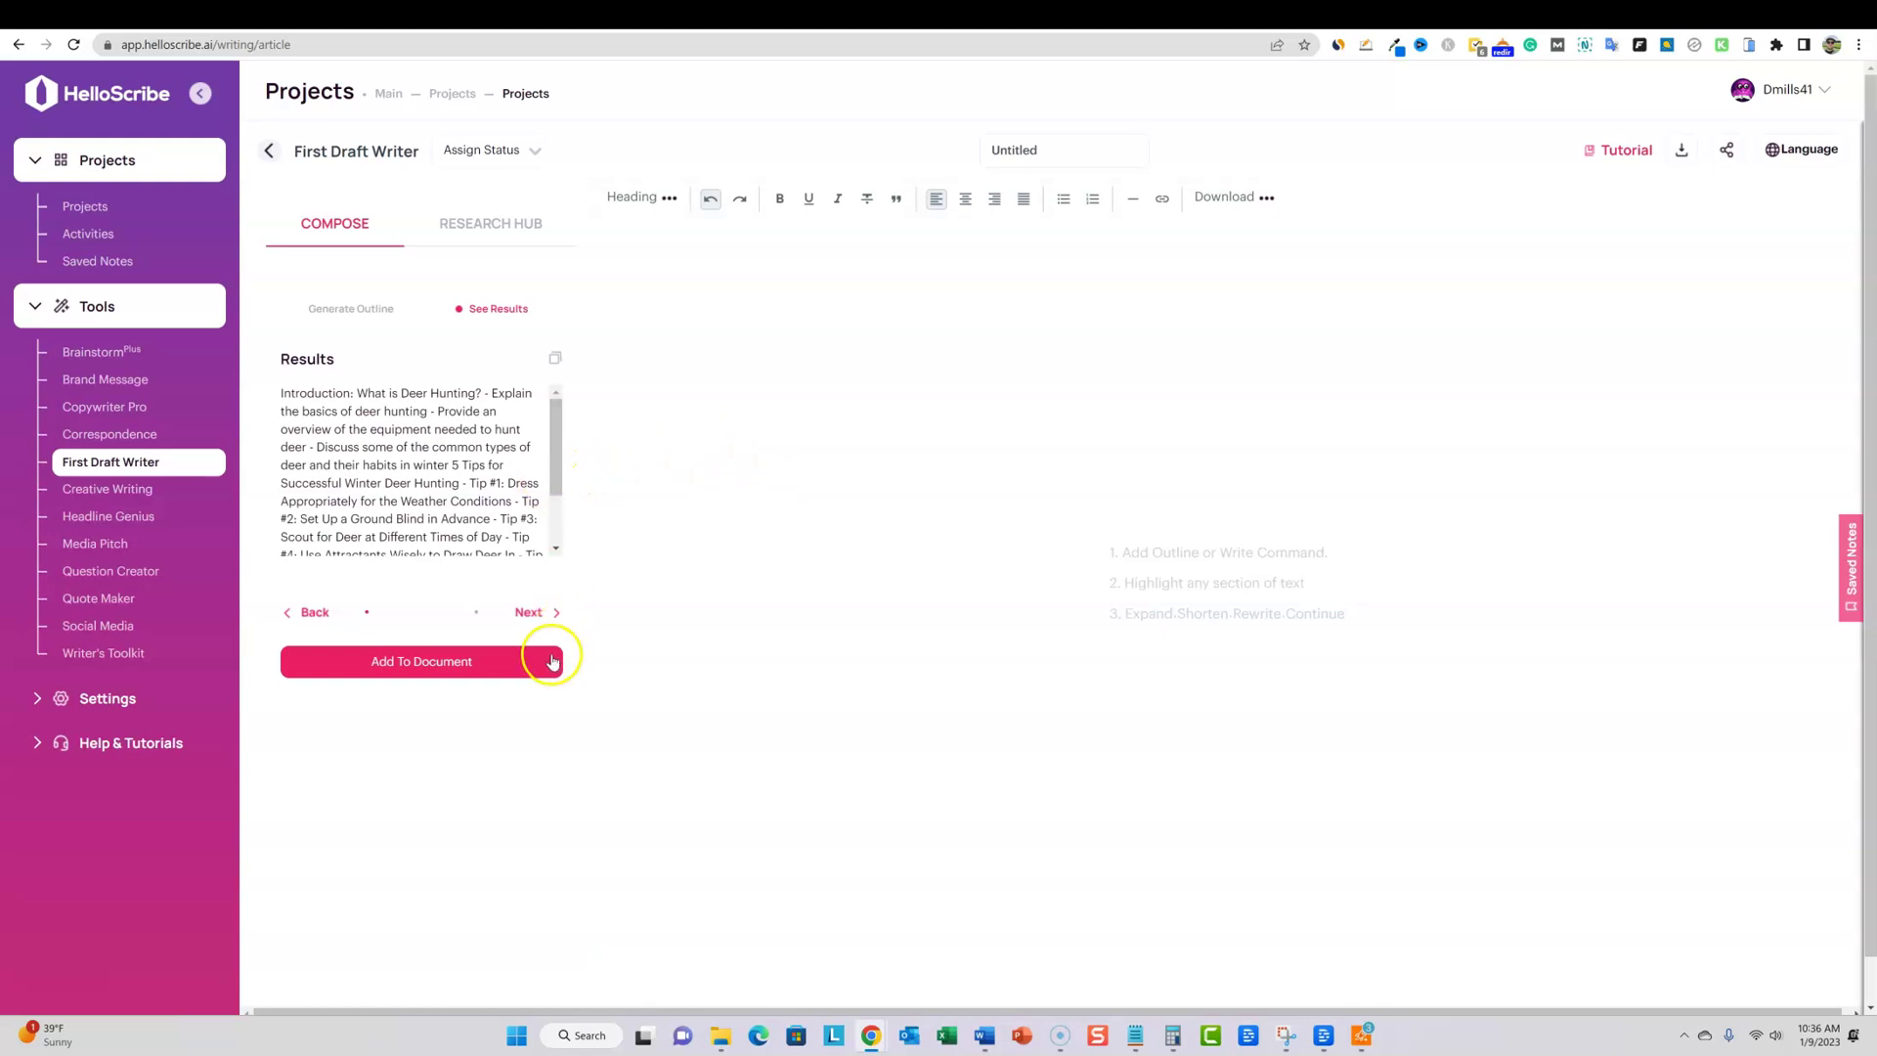
Look over the generated outline beginning "Introduction: What is Deer Hunting?" and add it to the document
scroll(469, 445, "down", 1)
scroll(477, 560, "up", 1)
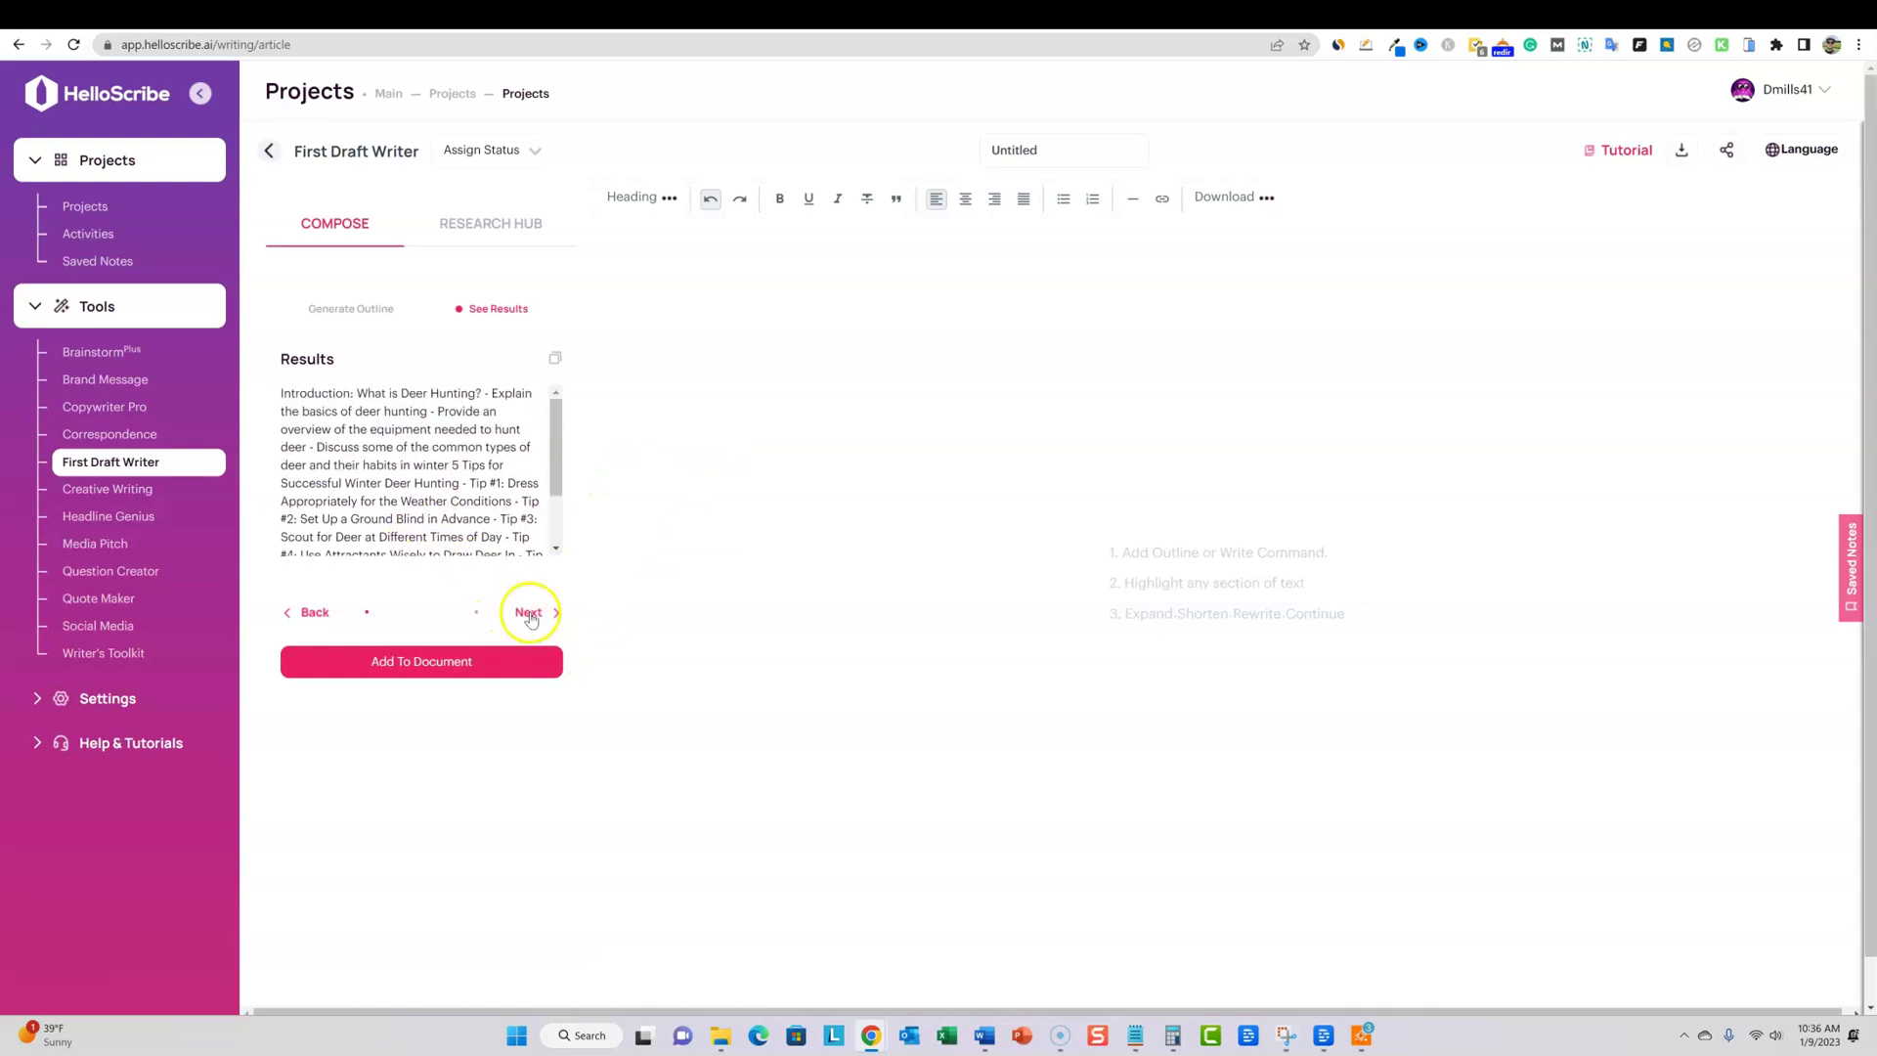
left_click(440, 662)
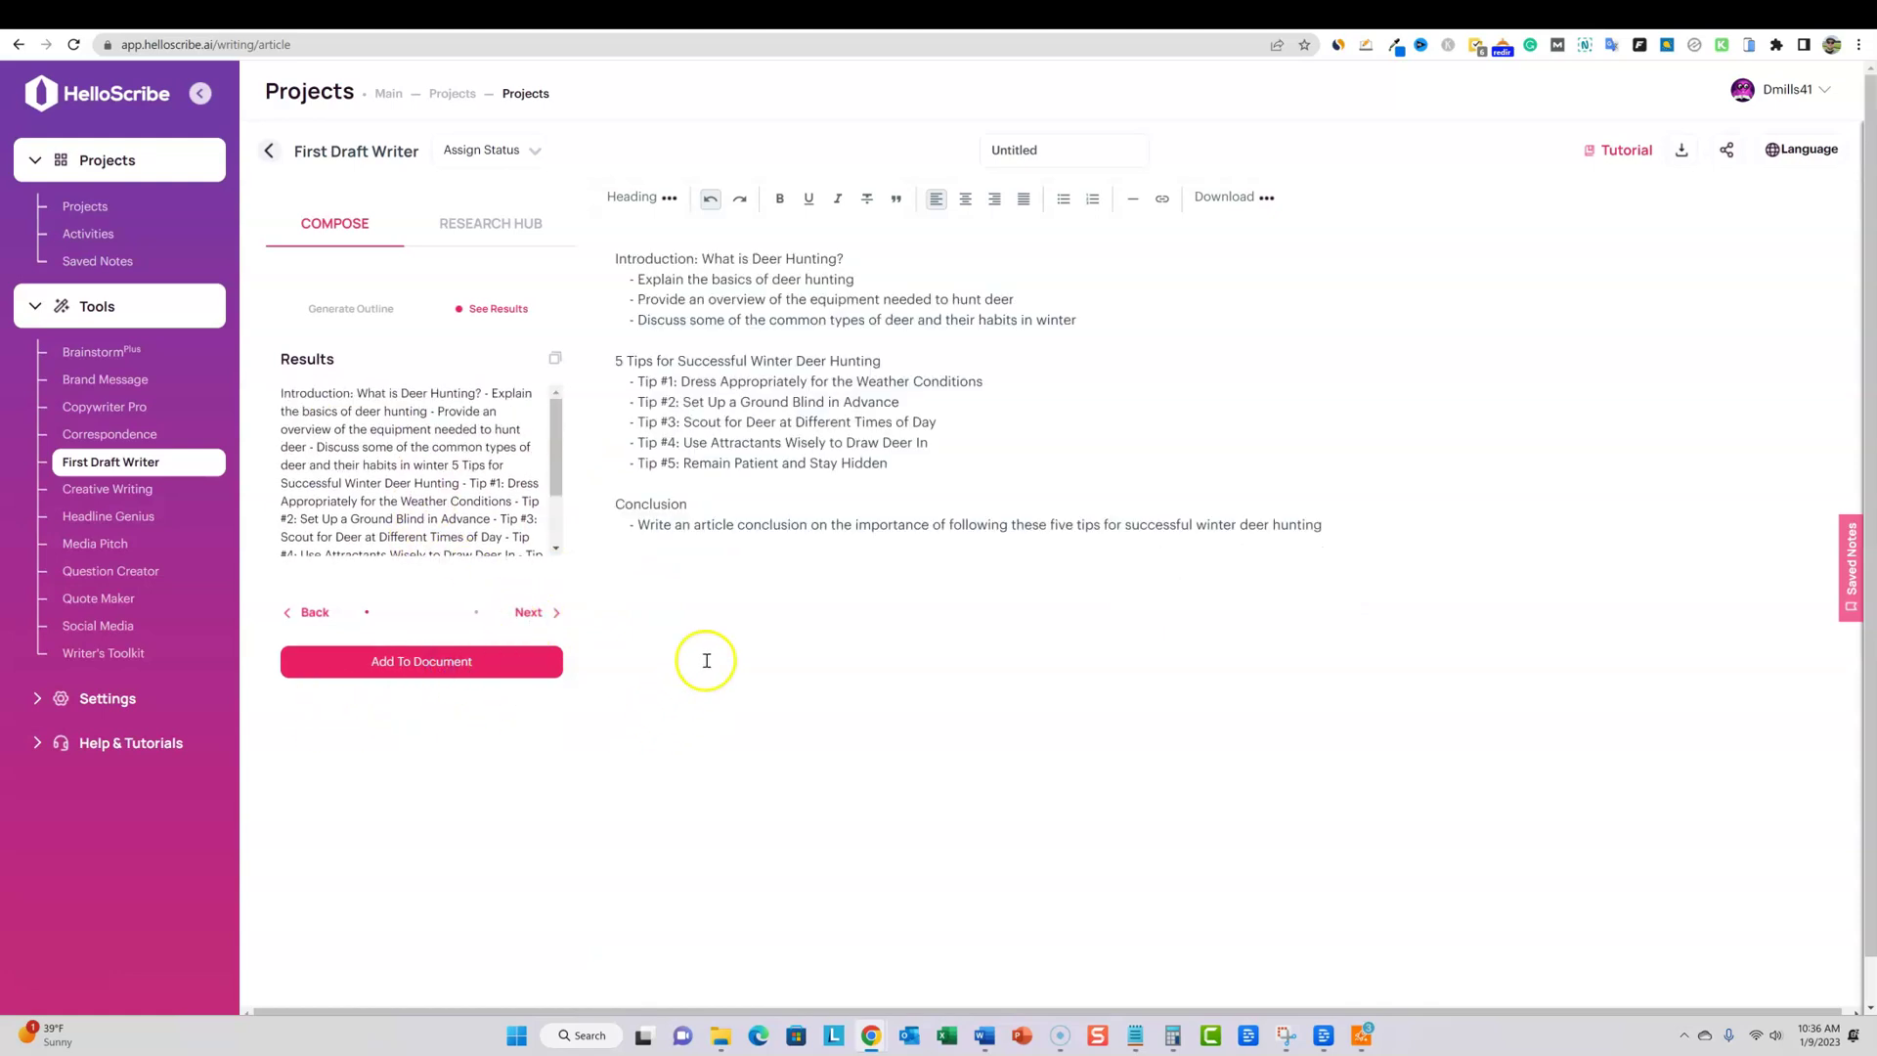
Insert blank lines in the document's outline after the introduction heading, its points, the tips heading and each of the five tips
left_click(855, 262)
key("Return")
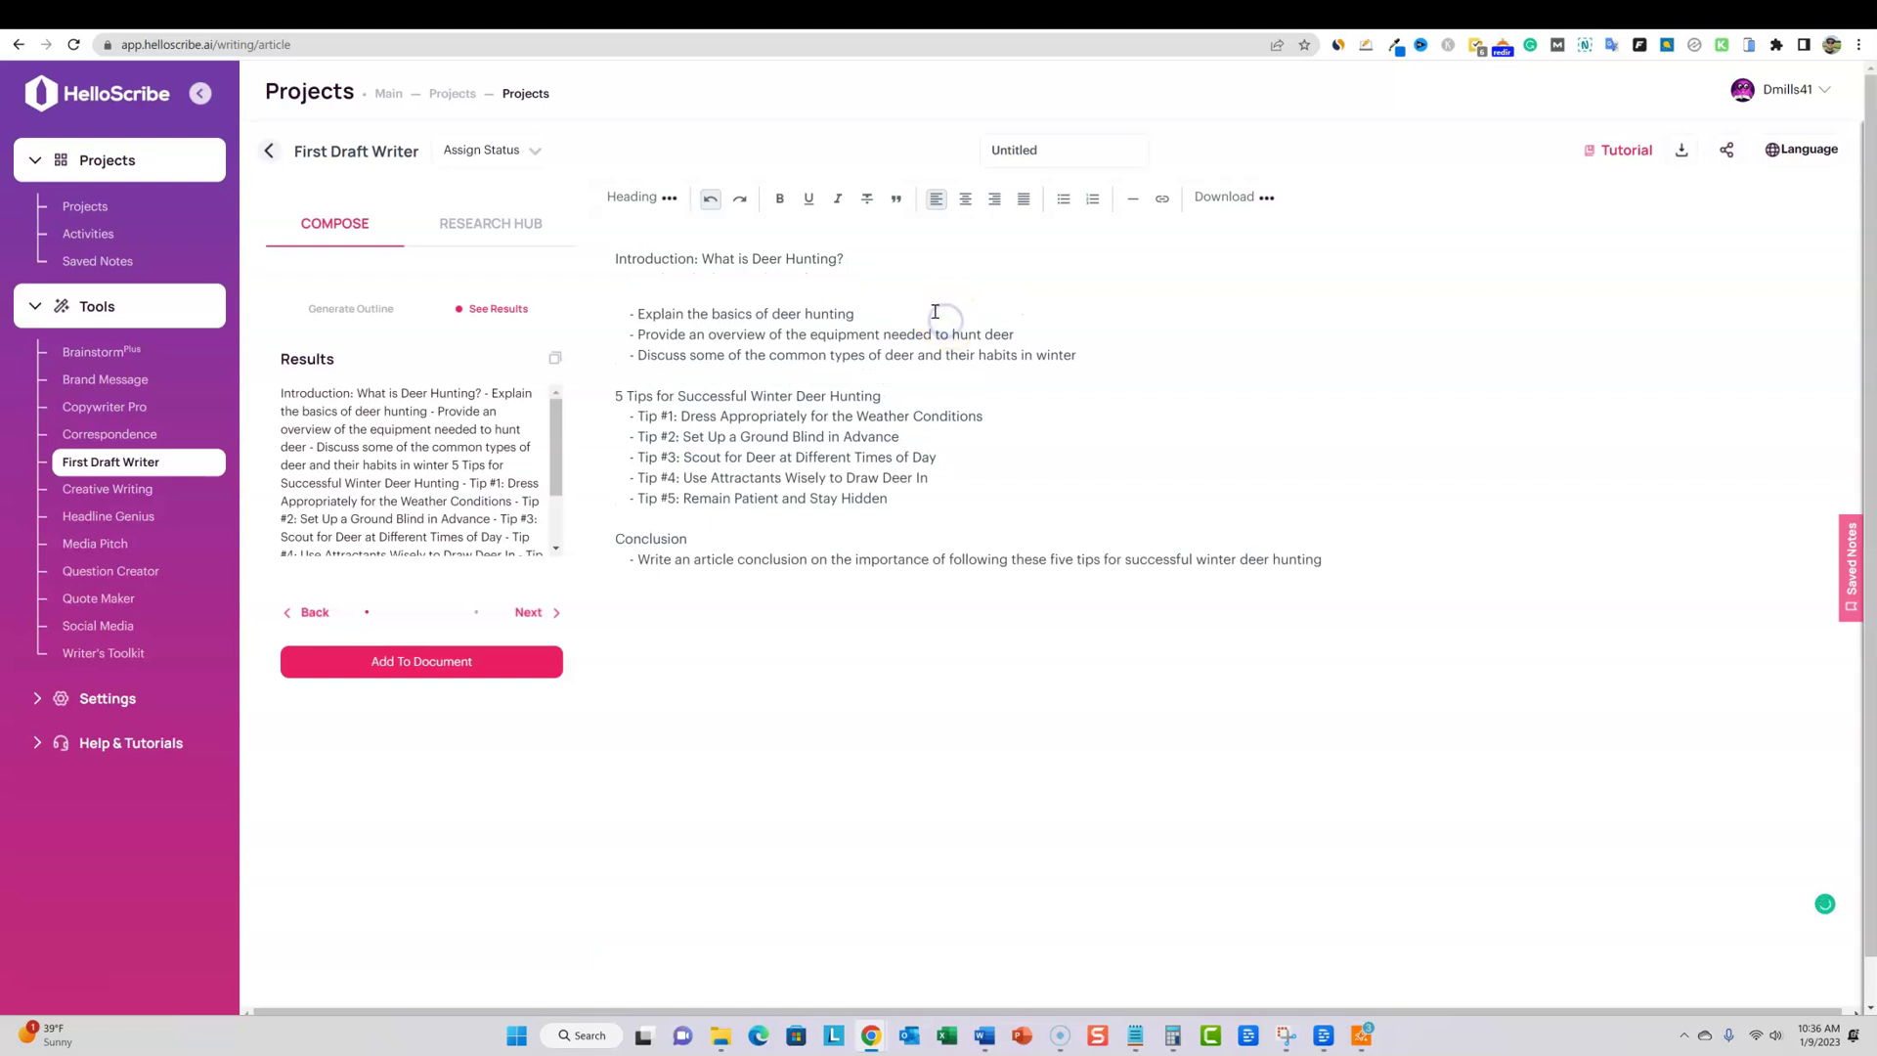
key("Return")
left_click(1017, 369)
key("Return")
left_click(918, 469)
key("Return")
left_click(1020, 521)
key("Return")
left_click(940, 575)
key("Return")
left_click(953, 630)
key("Return")
left_click(938, 686)
key("Return")
left_click(892, 745)
key("Return")
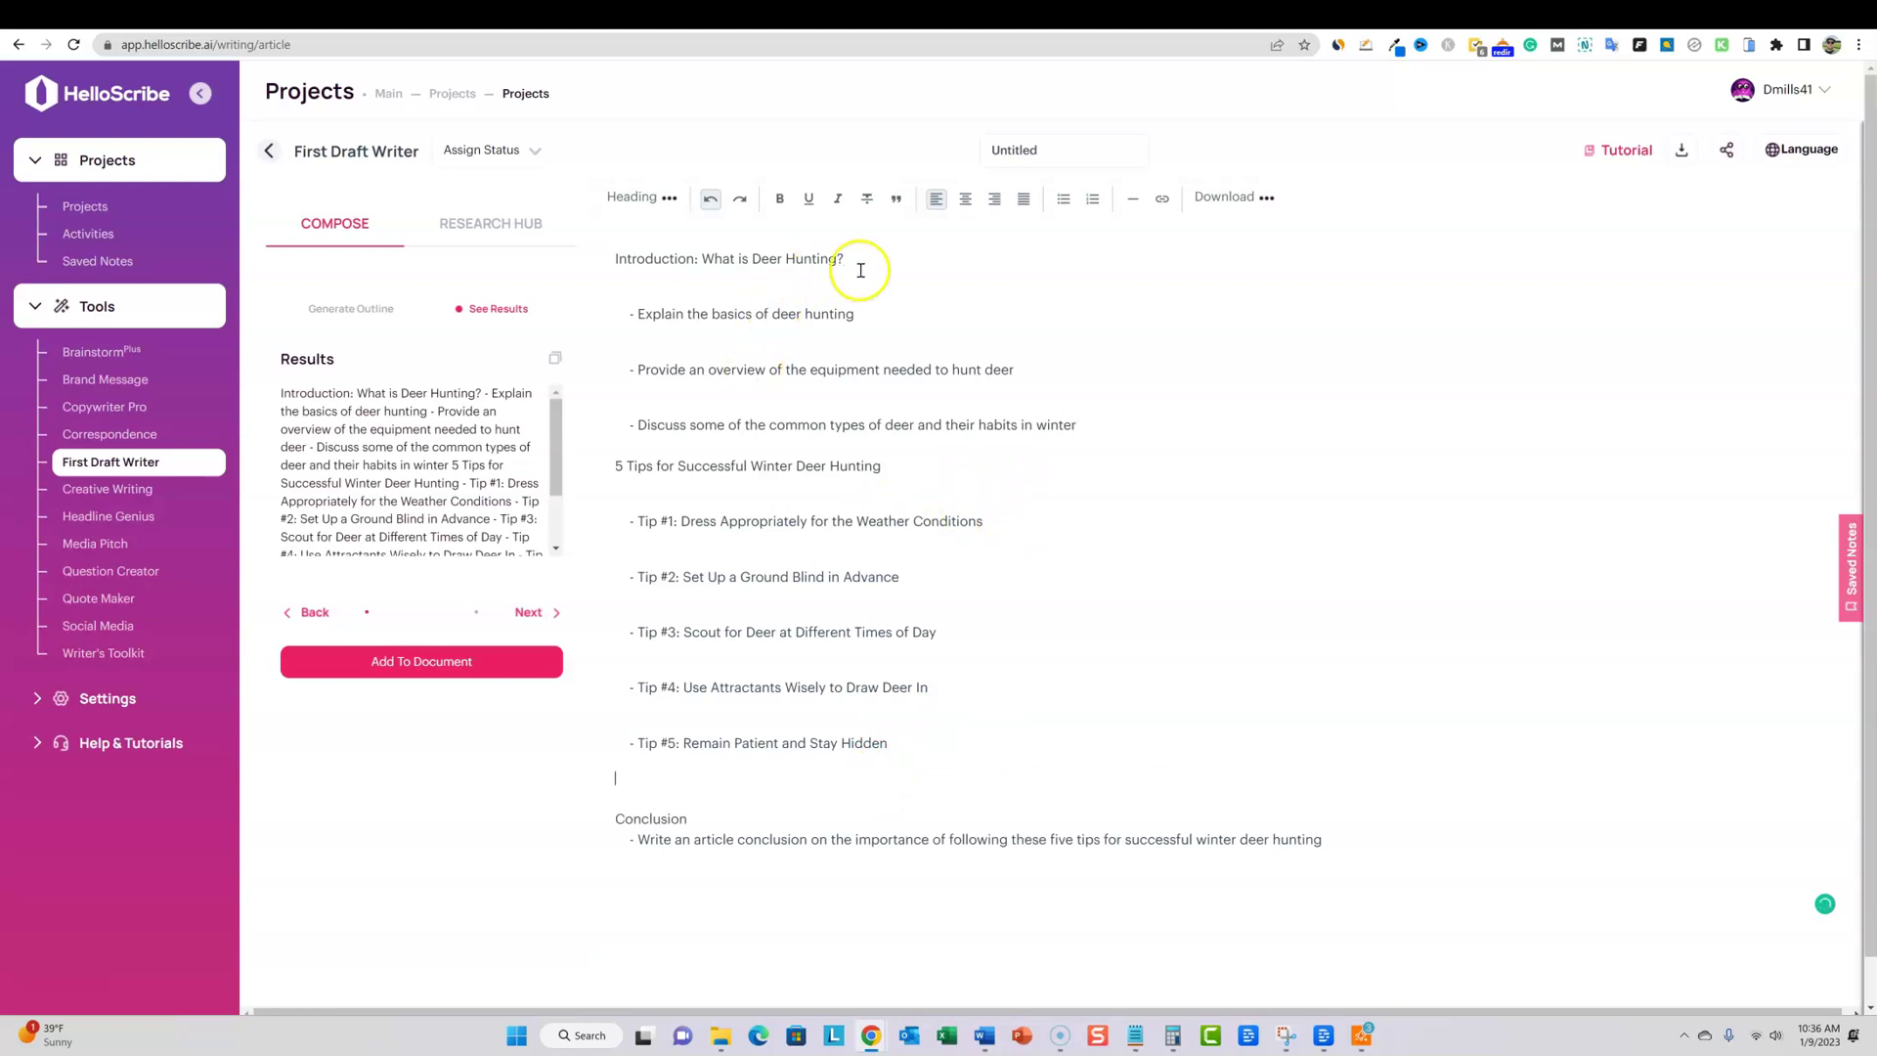
Duplicate the "Introduction: What is Deer Hunting?" heading on the line below it and expand the copy into introduction paragraphs
left_click_drag(848, 262, 620, 266)
key("ctrl+c")
left_click(893, 284)
key("Return")
key("ctrl+v")
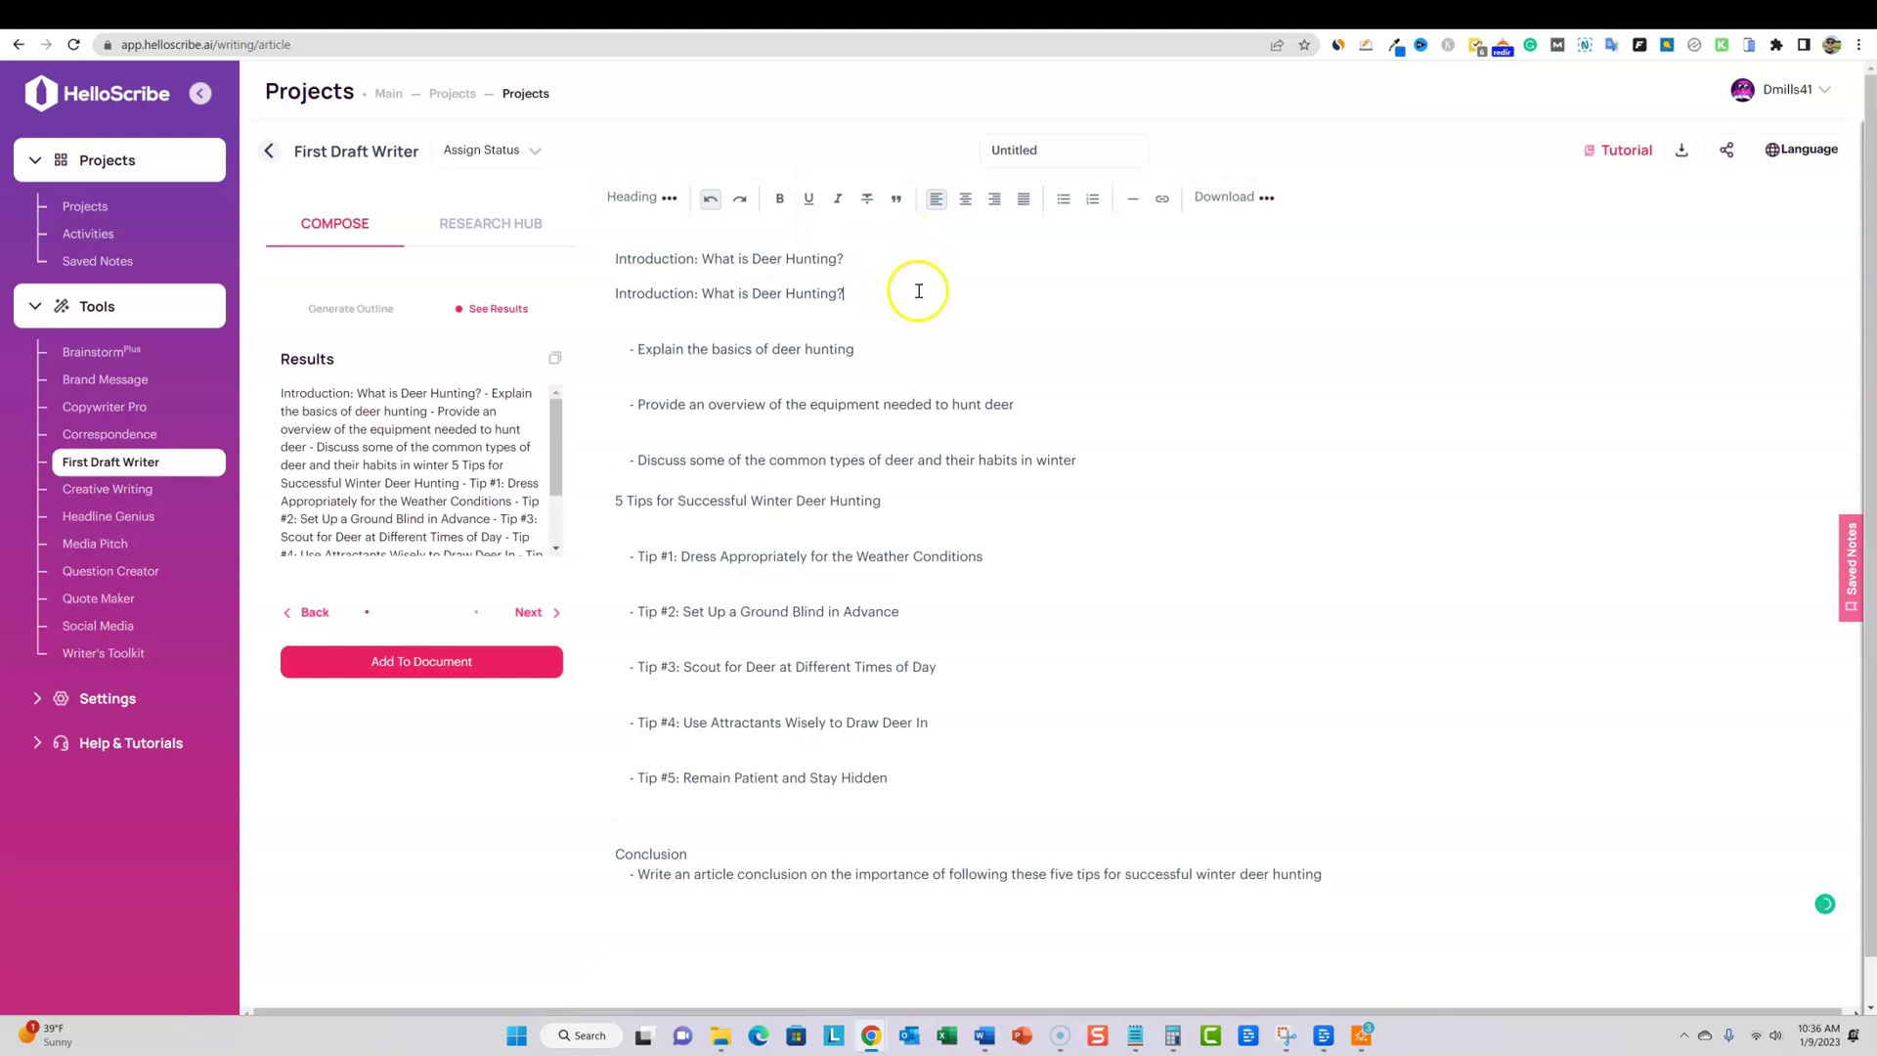
left_click_drag(846, 293, 613, 287)
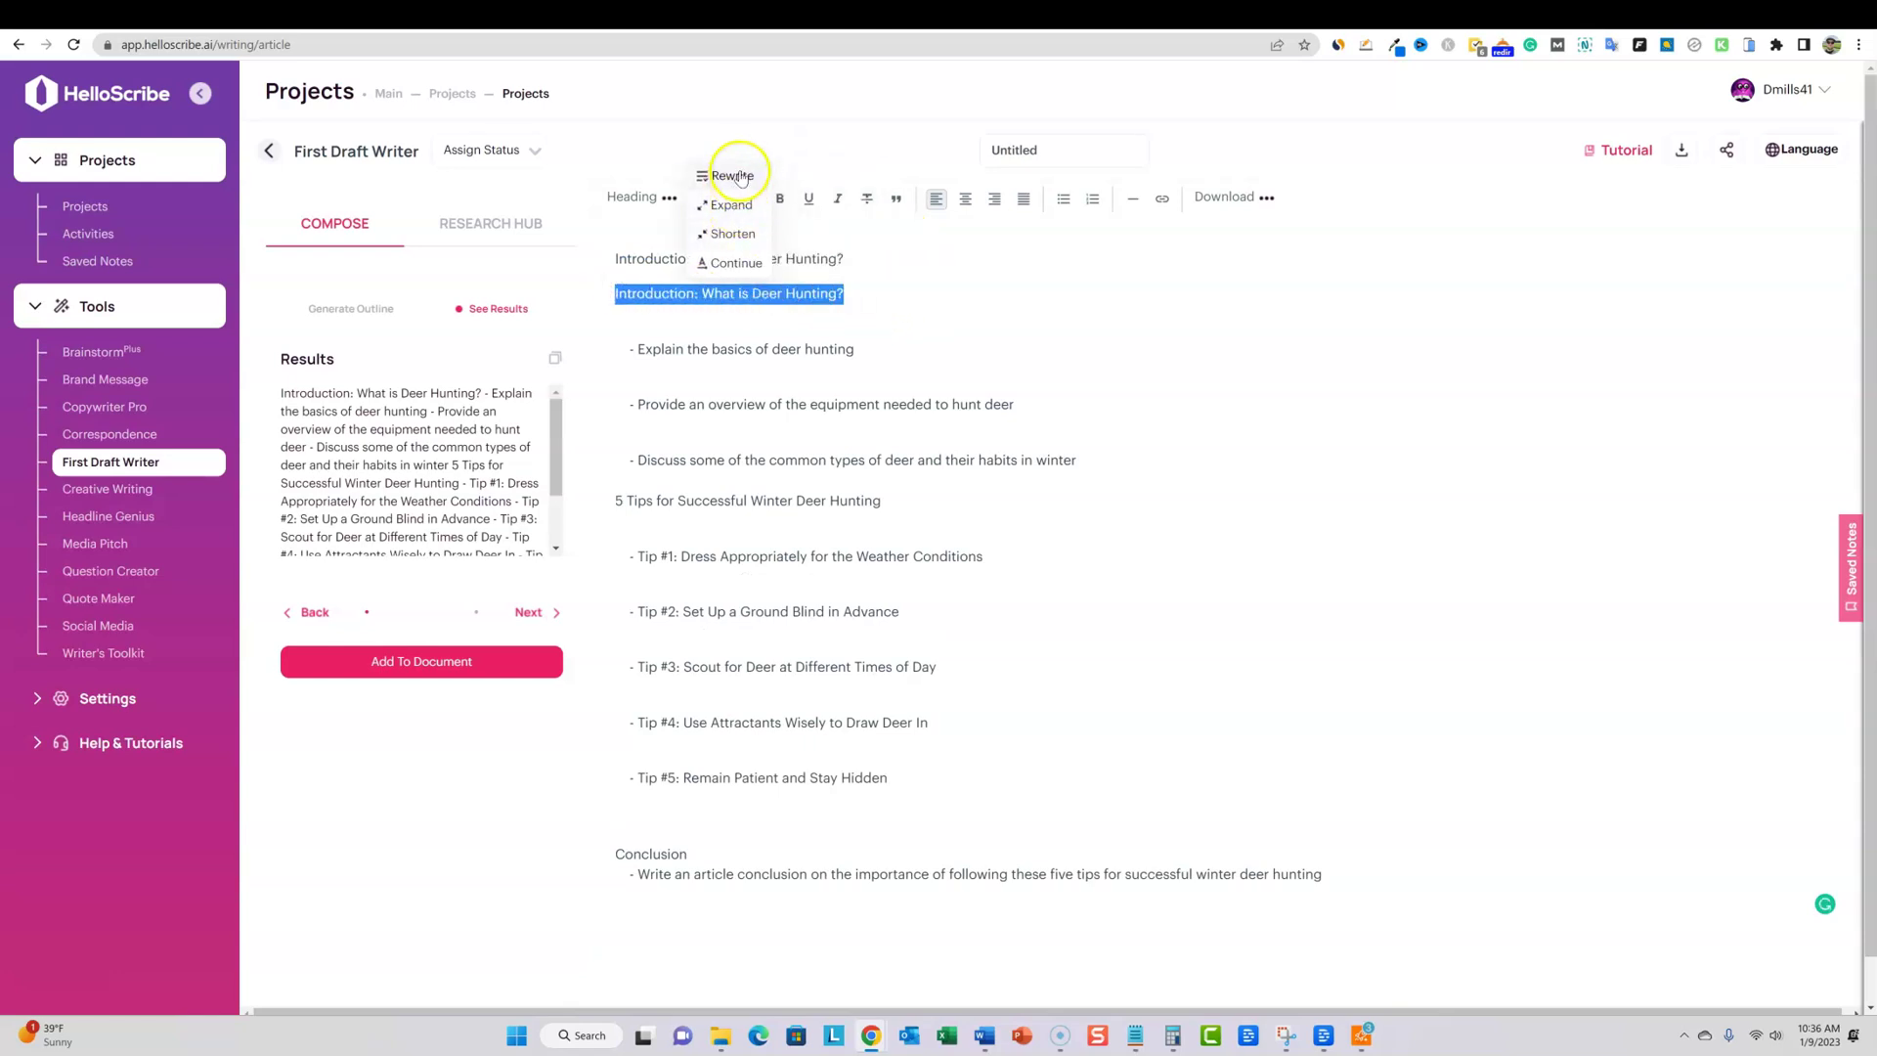
left_click(737, 207)
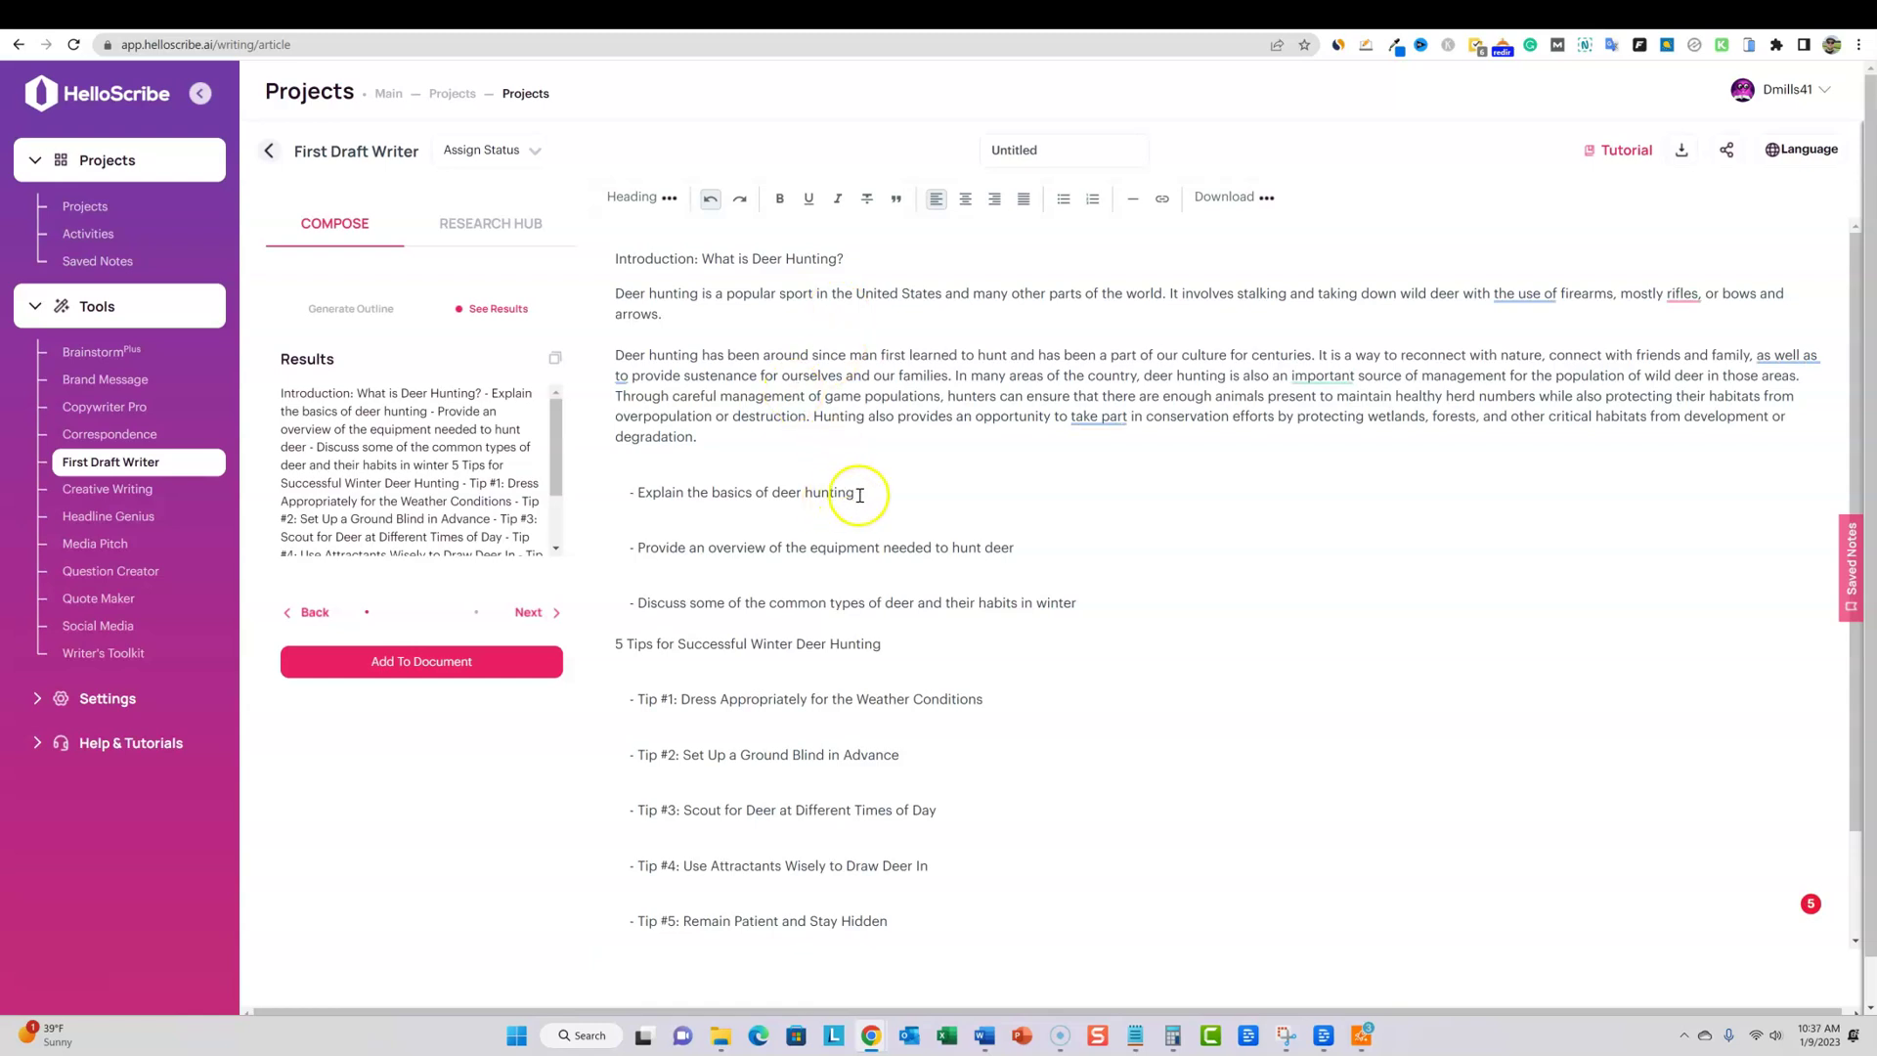
Copy "Explain the basics of deer hunting" onto the line below that outline point and expand the copy into paragraphs
left_click_drag(859, 494, 640, 492)
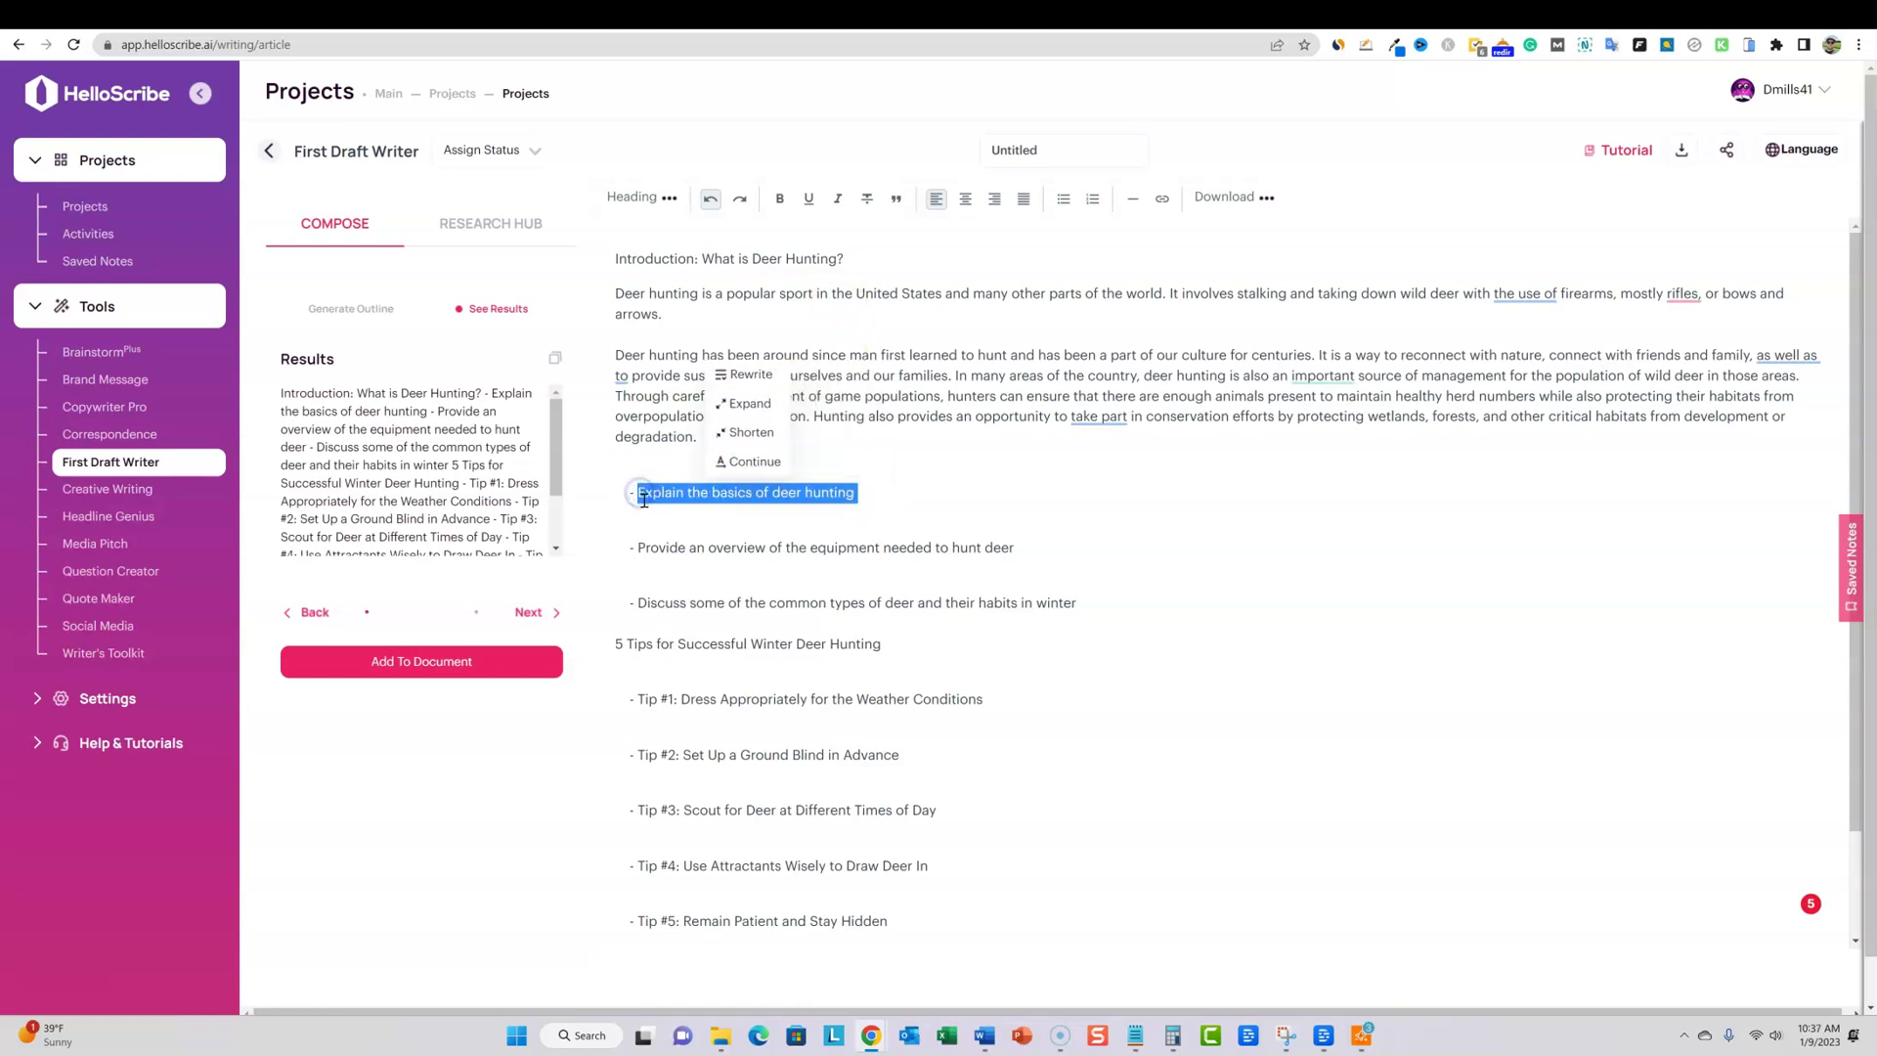
left_click(736, 519)
key("ctrl+v")
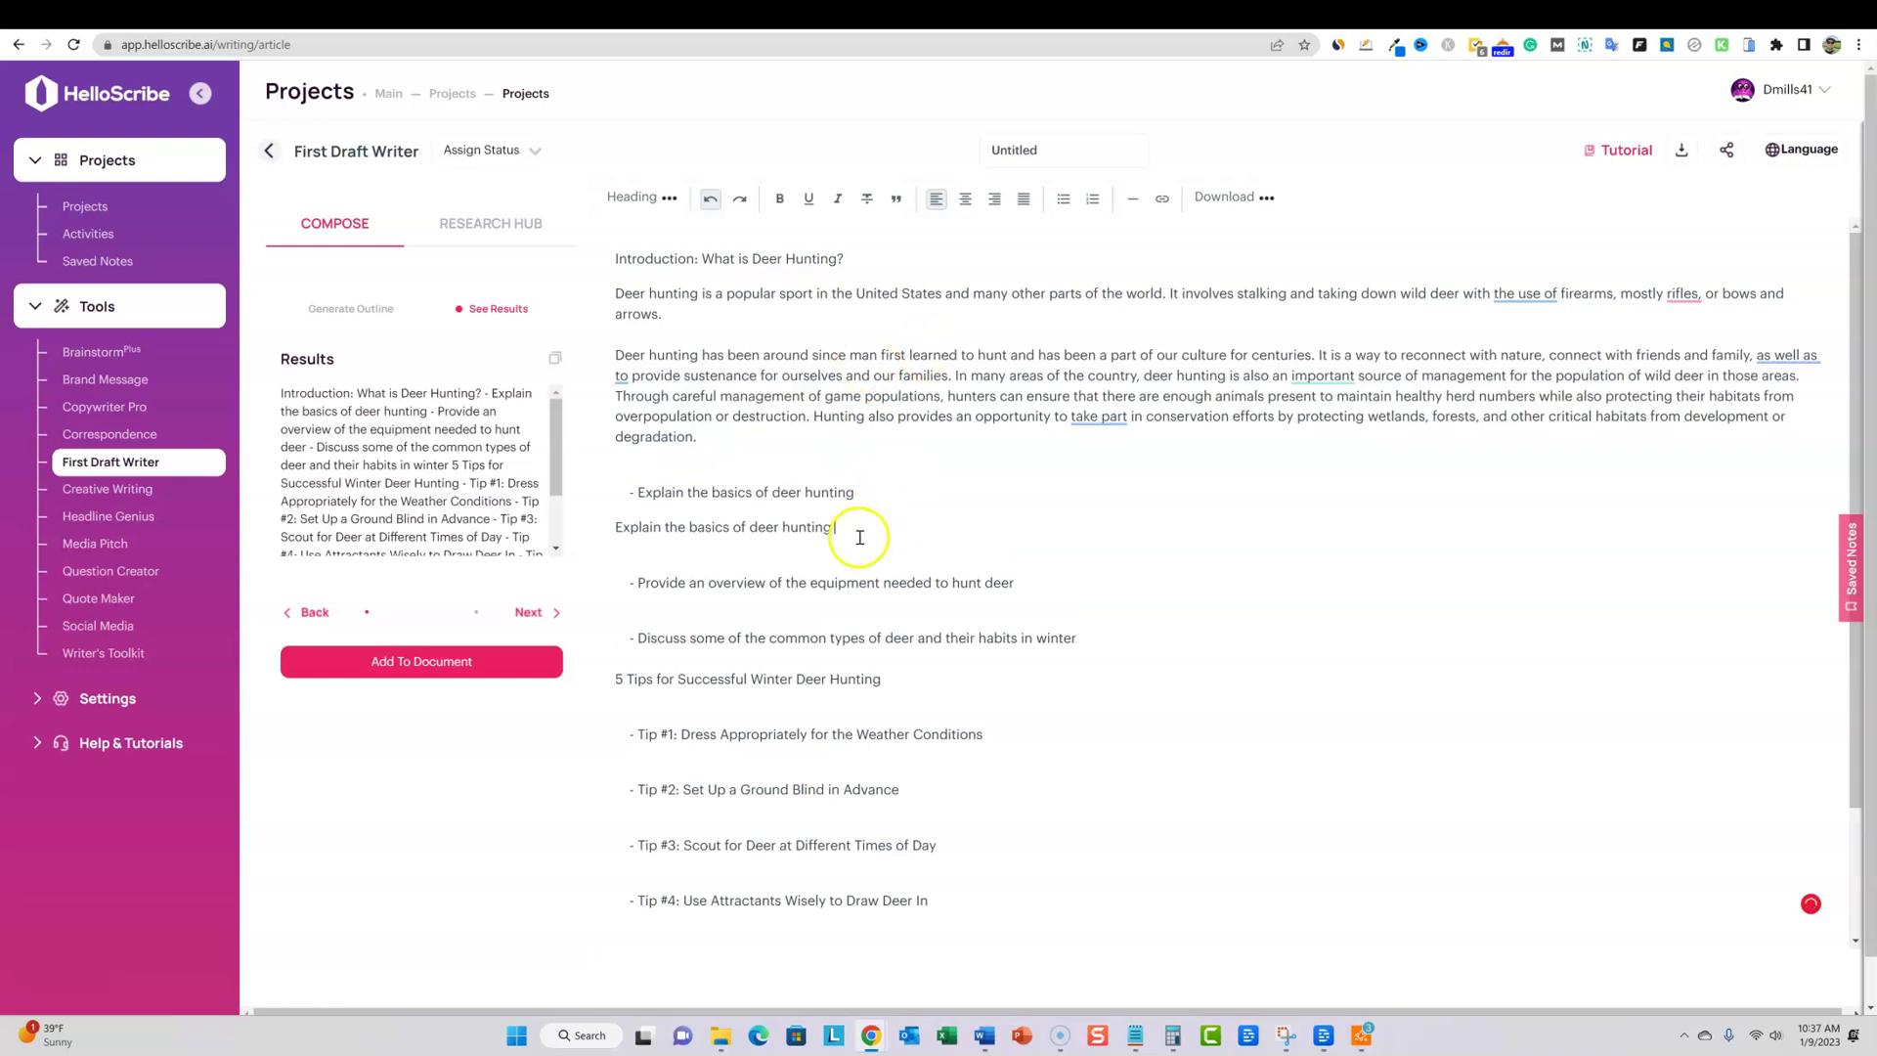
left_click_drag(822, 528, 609, 524)
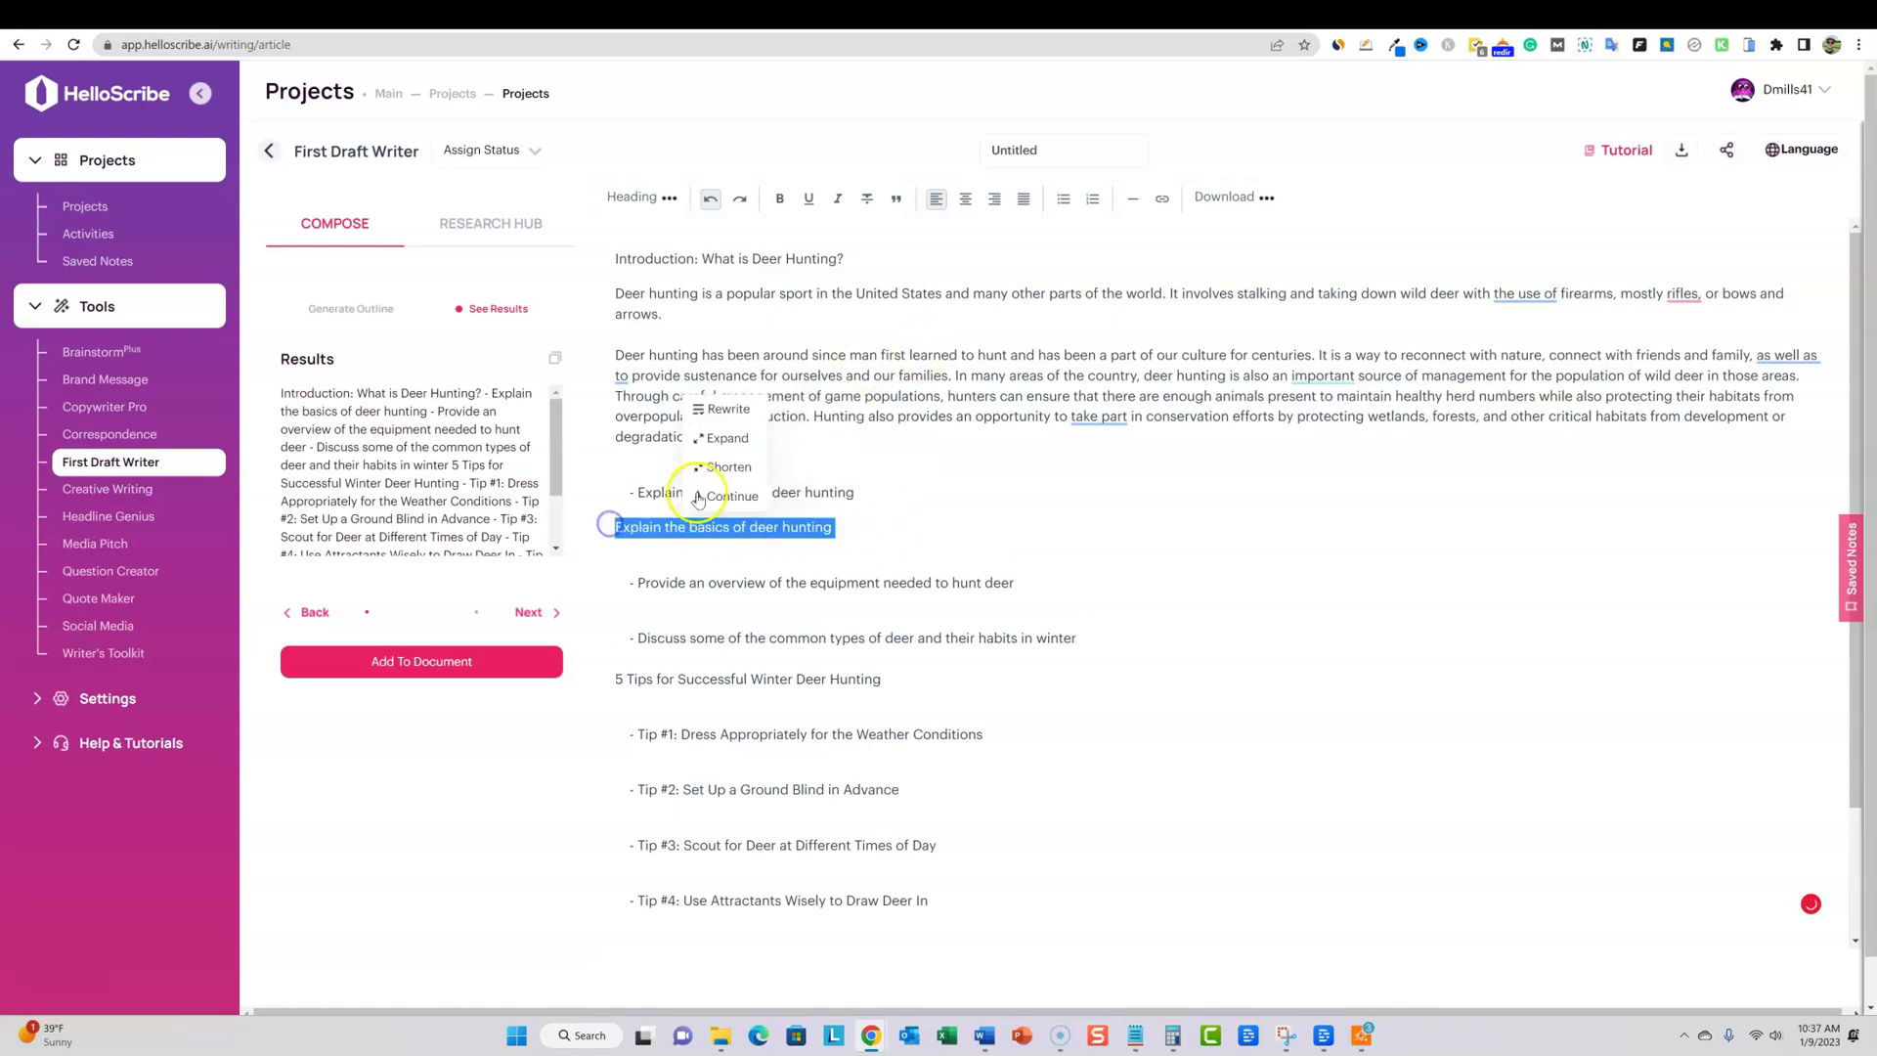
left_click(740, 442)
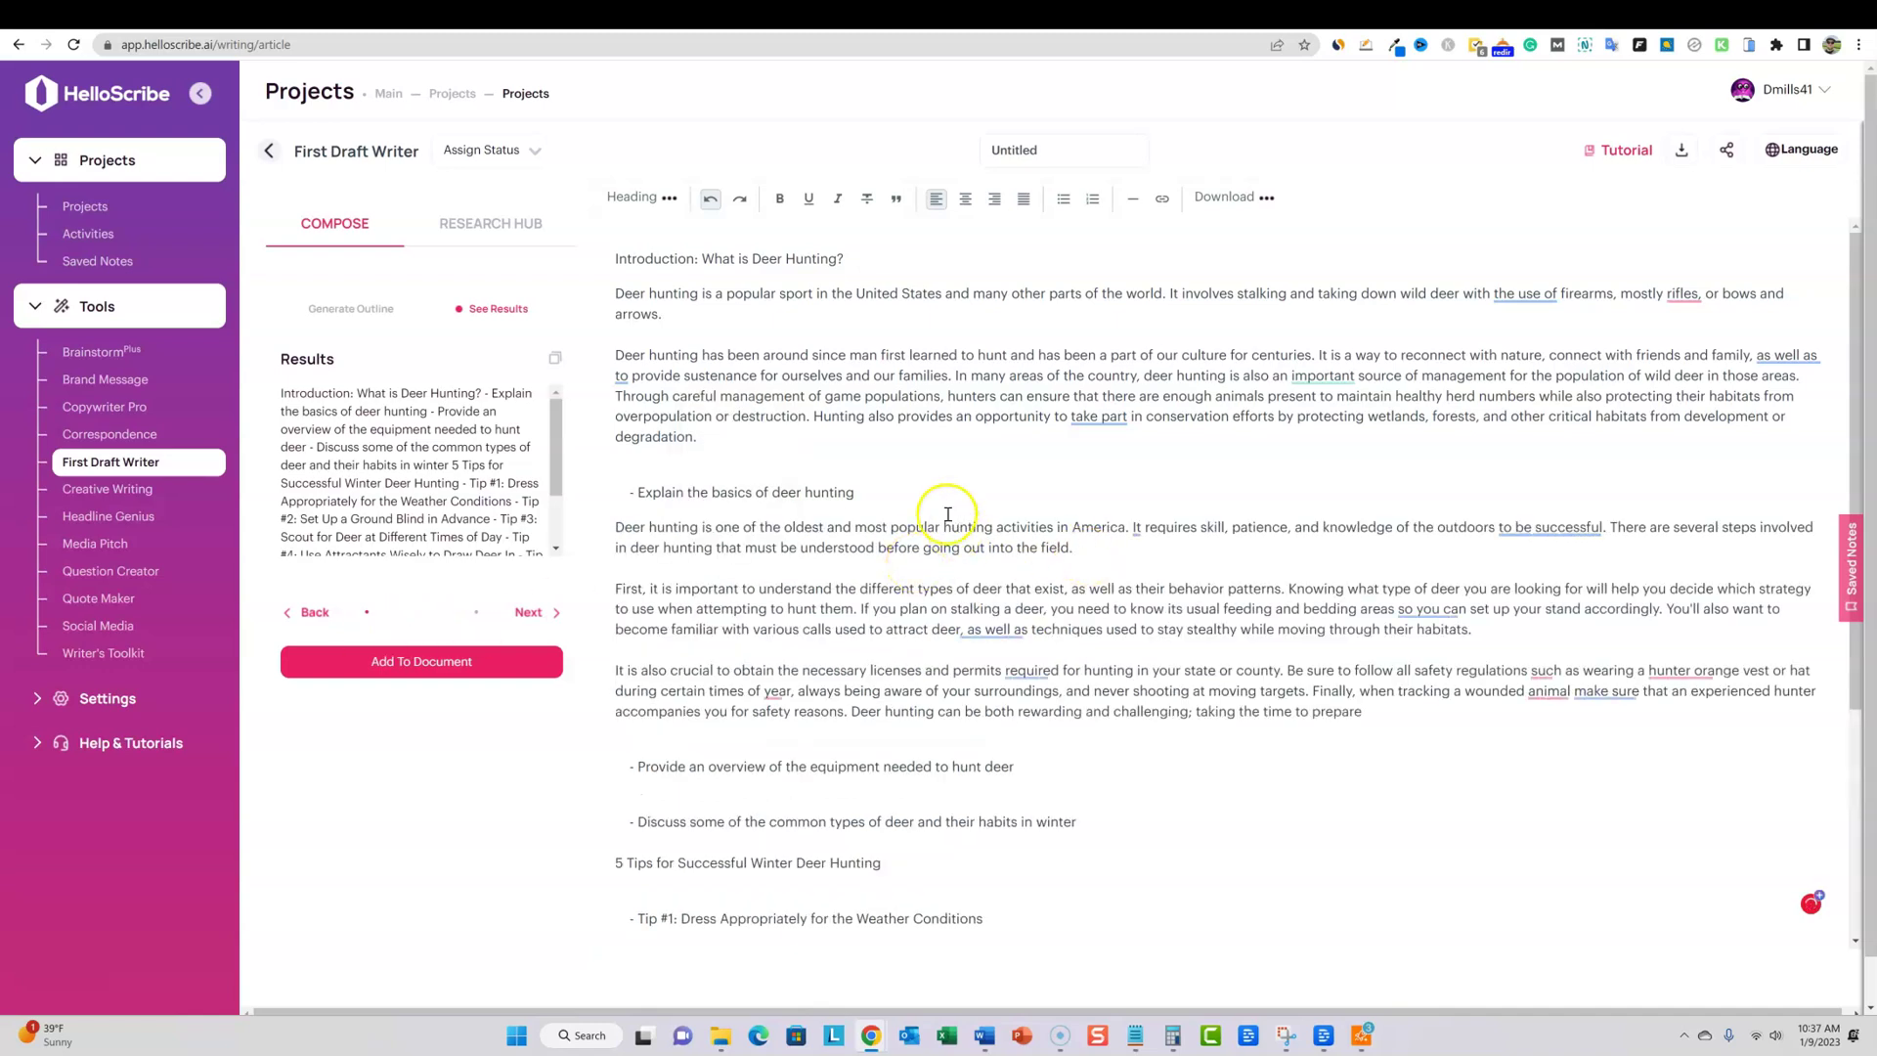
Copy "Provide an overview of the equipment needed to hunt deer" below its outline point and expand the copy into body text
left_click(882, 589)
scroll(973, 772, "down", 3)
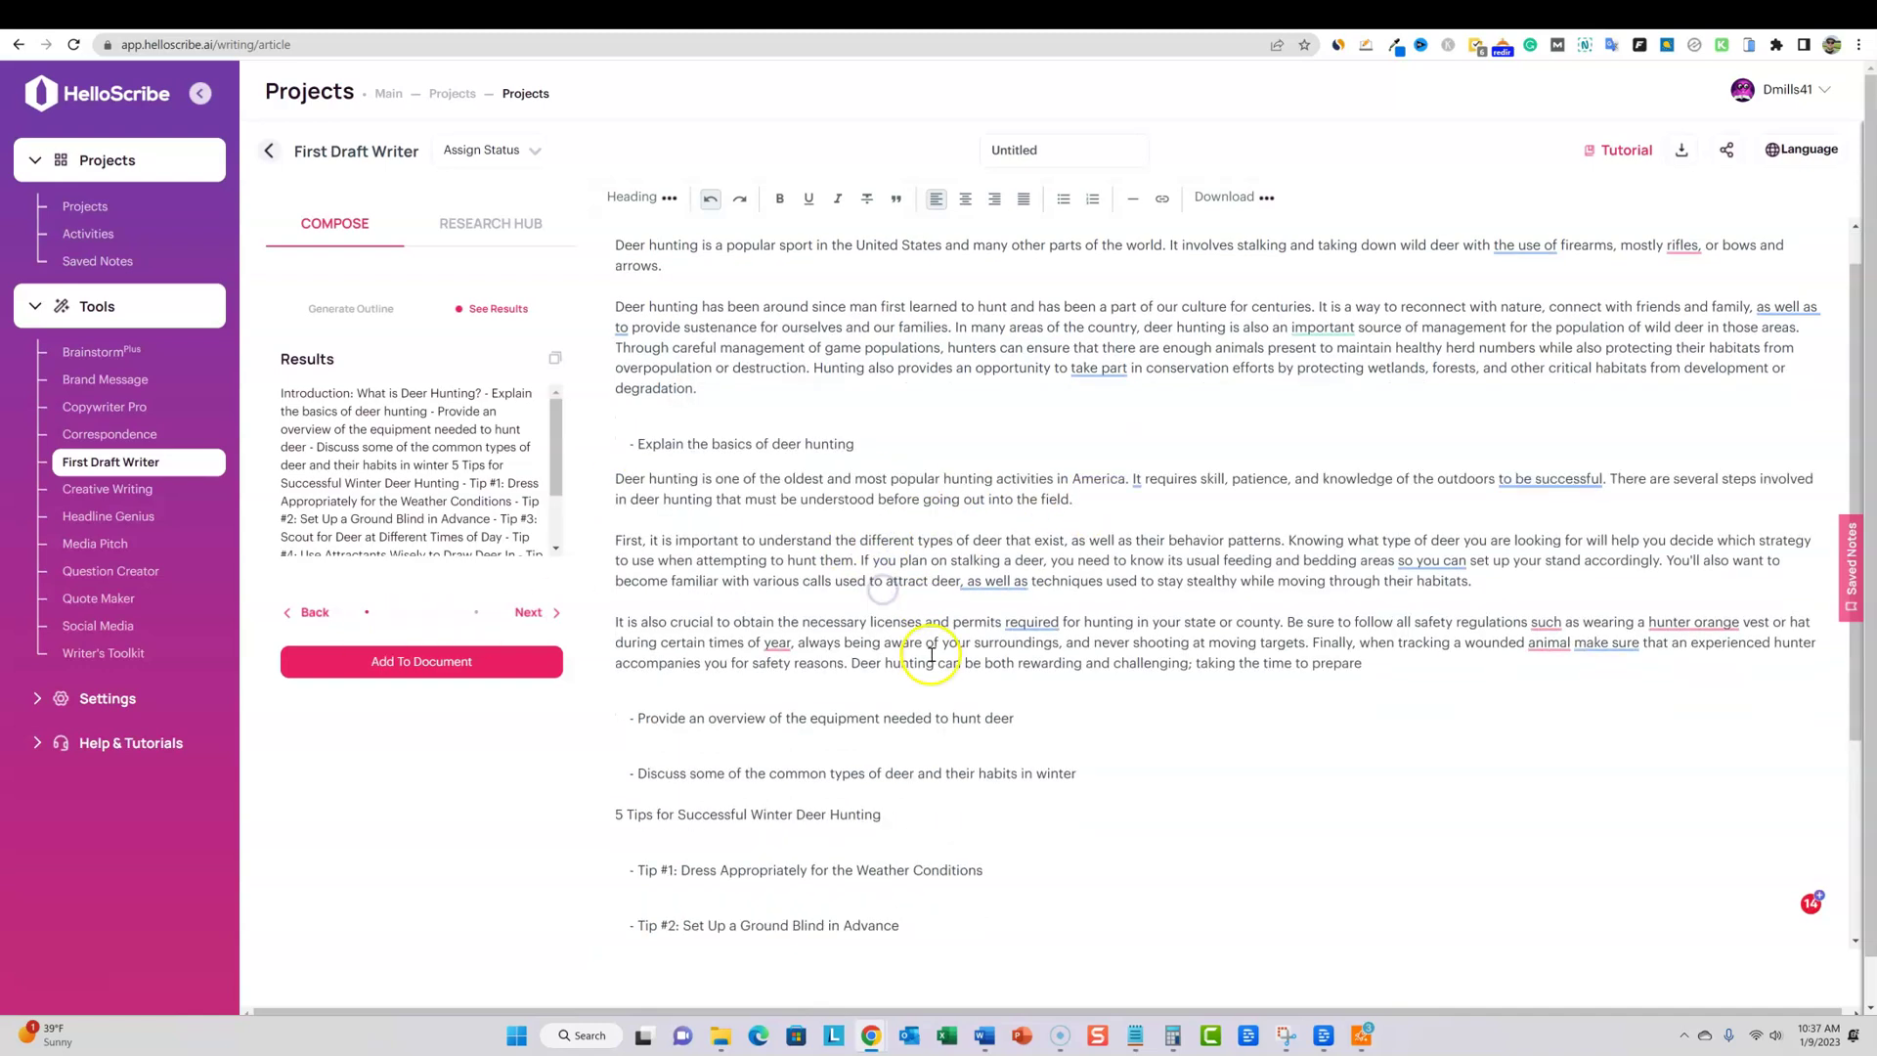
left_click_drag(1033, 426, 637, 427)
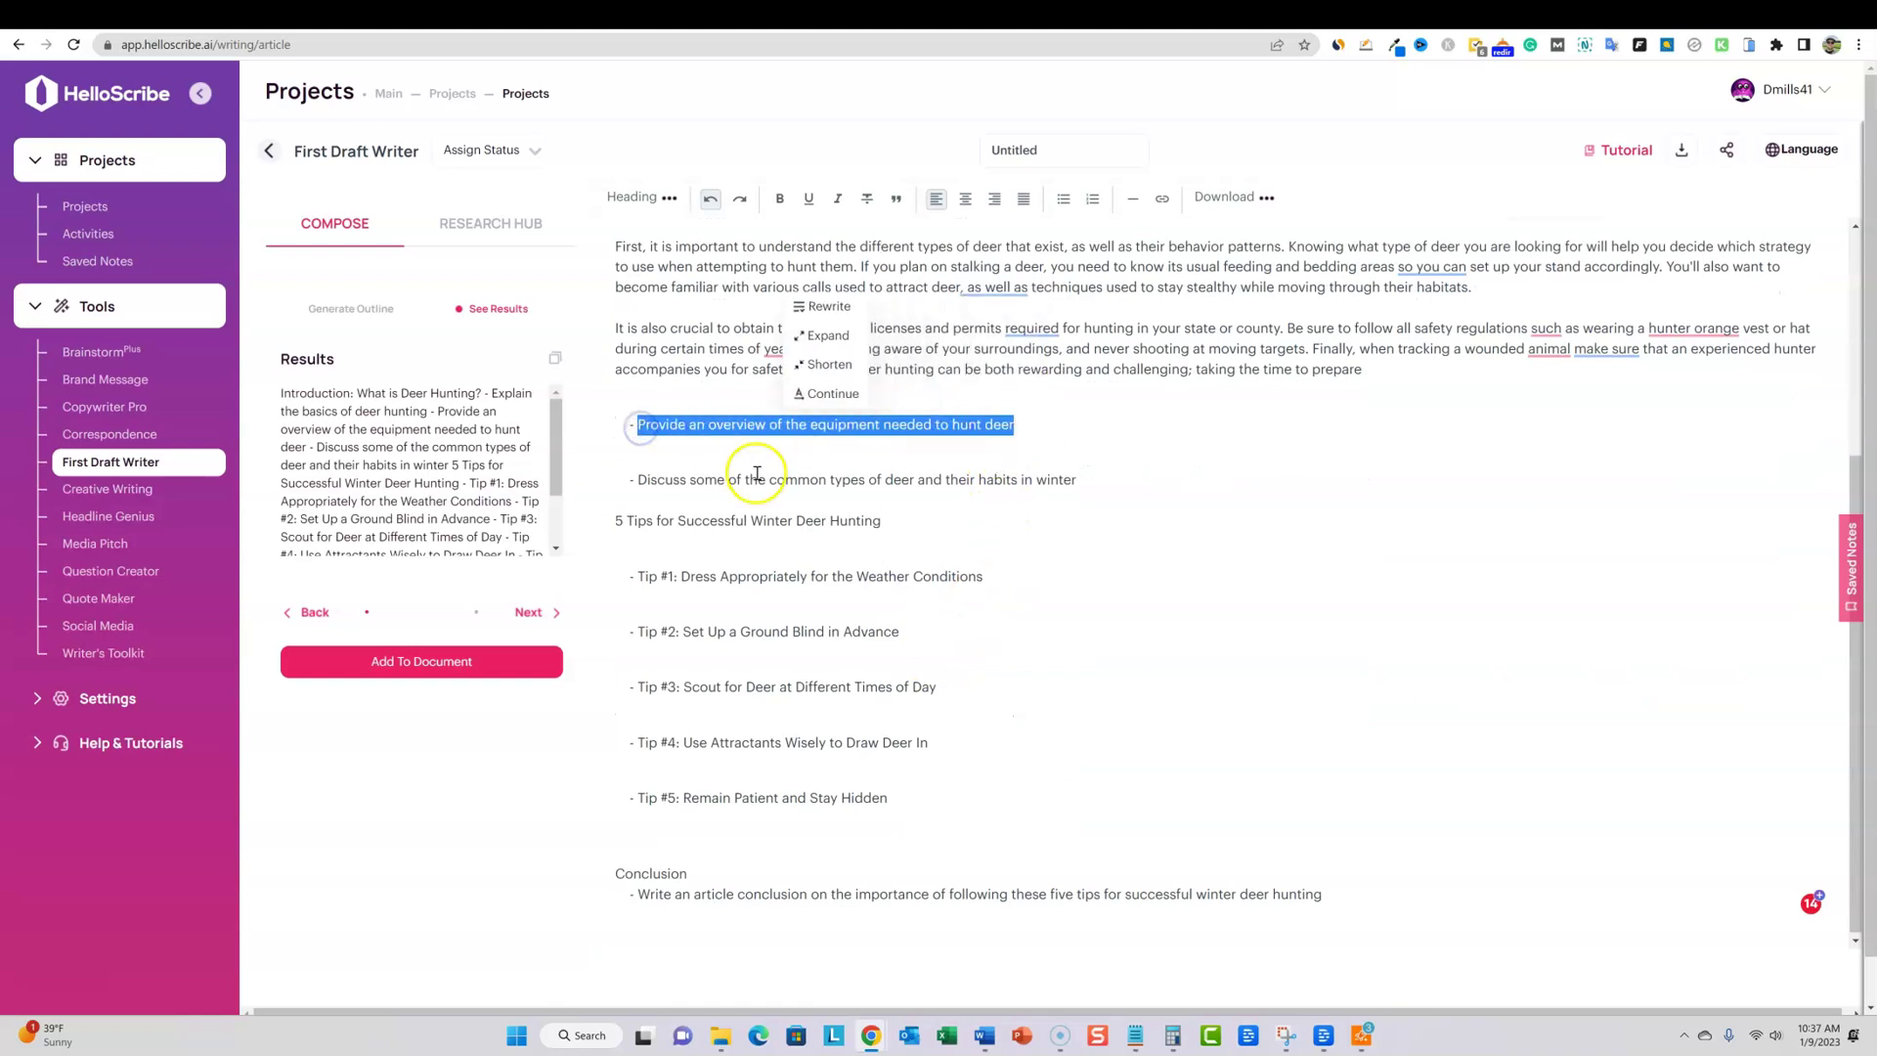
left_click(1033, 426)
key("Return")
key("ctrl+v")
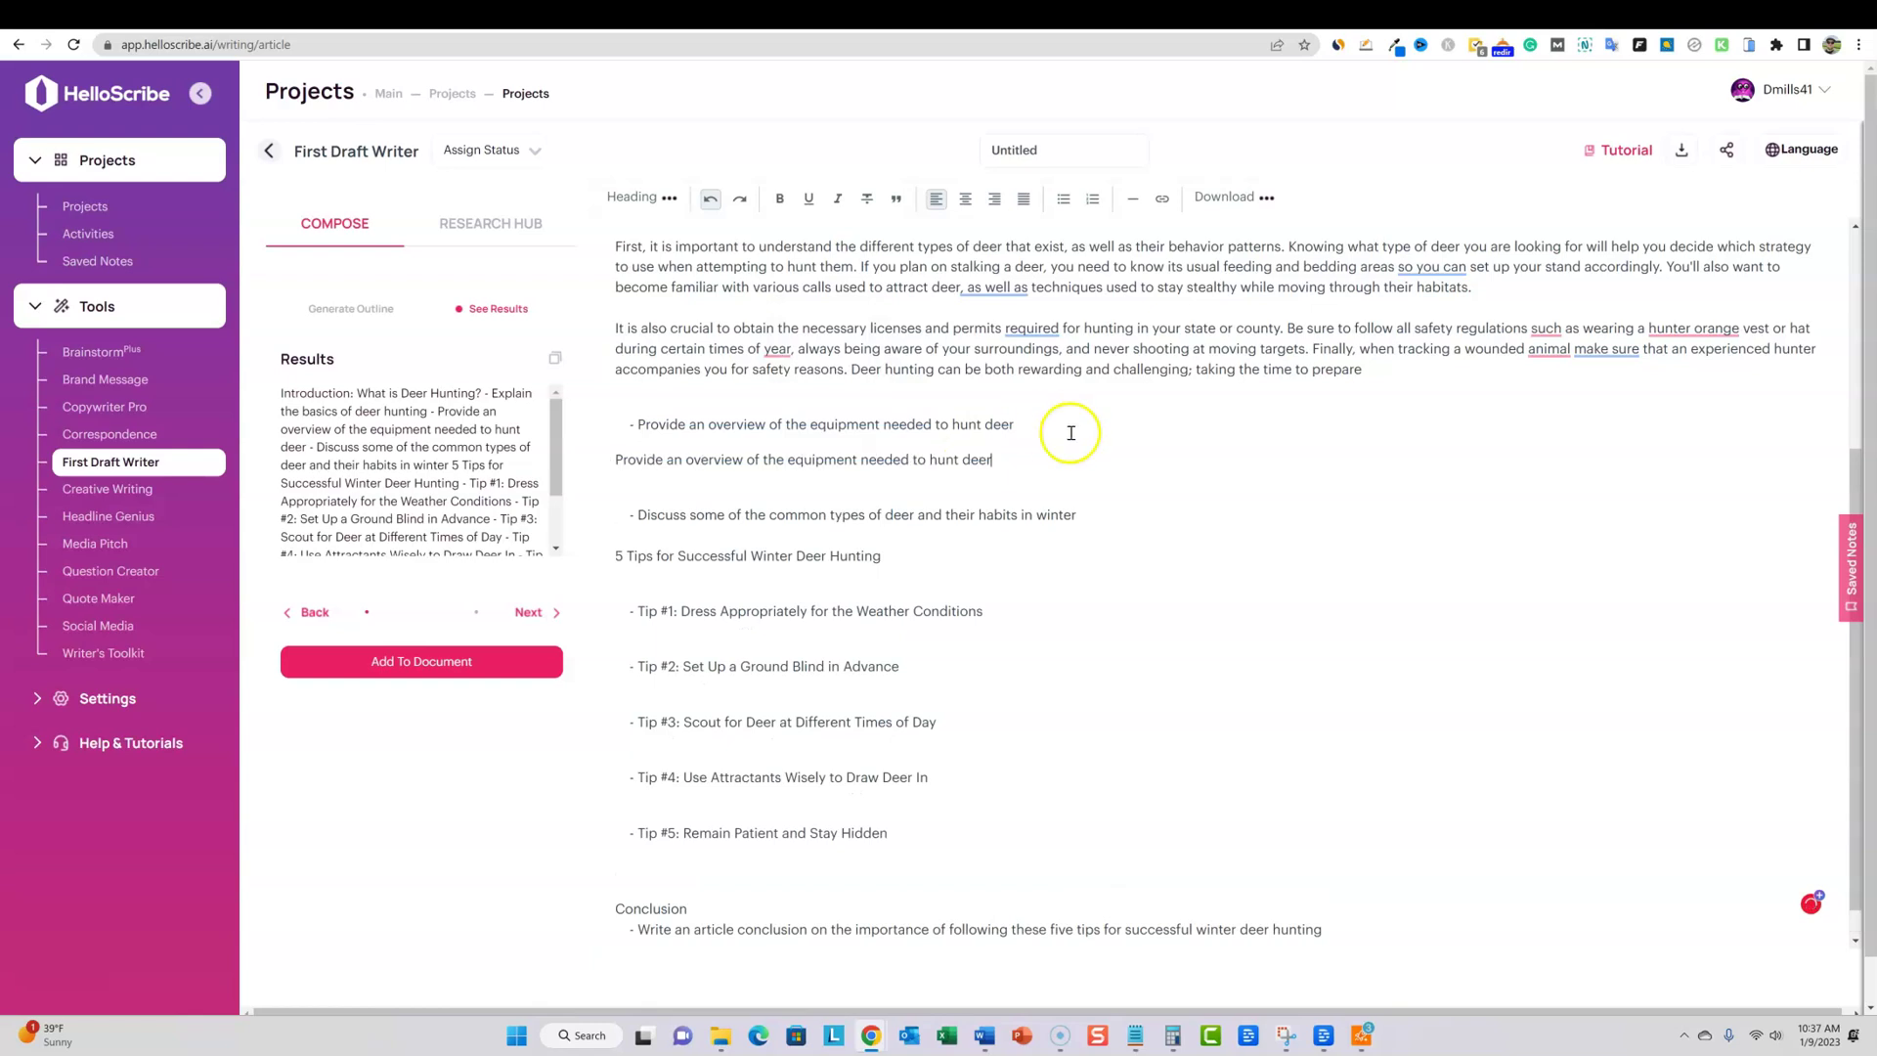
left_click_drag(993, 459, 585, 457)
left_click(801, 371)
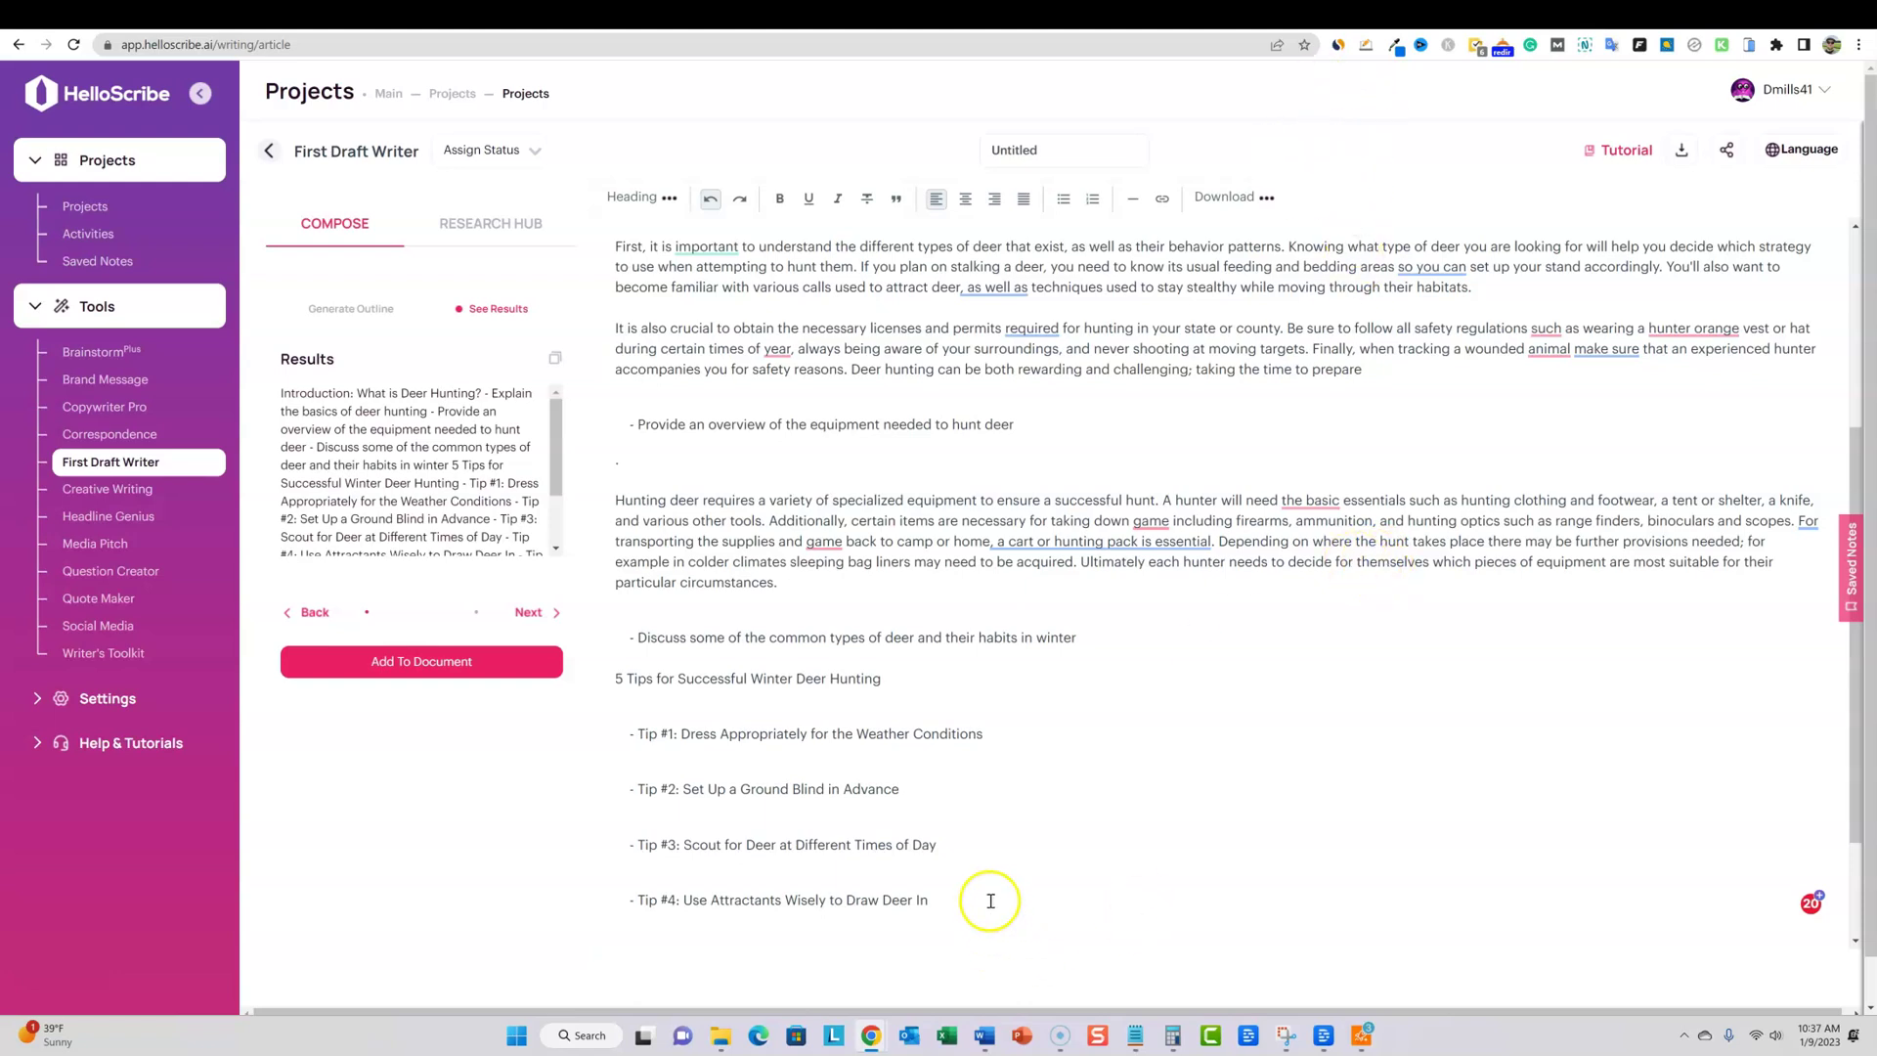
Count the words in the partly expanded draft with Word Counter Plus, starting from the introduction heading
left_click_drag(962, 900, 606, 258)
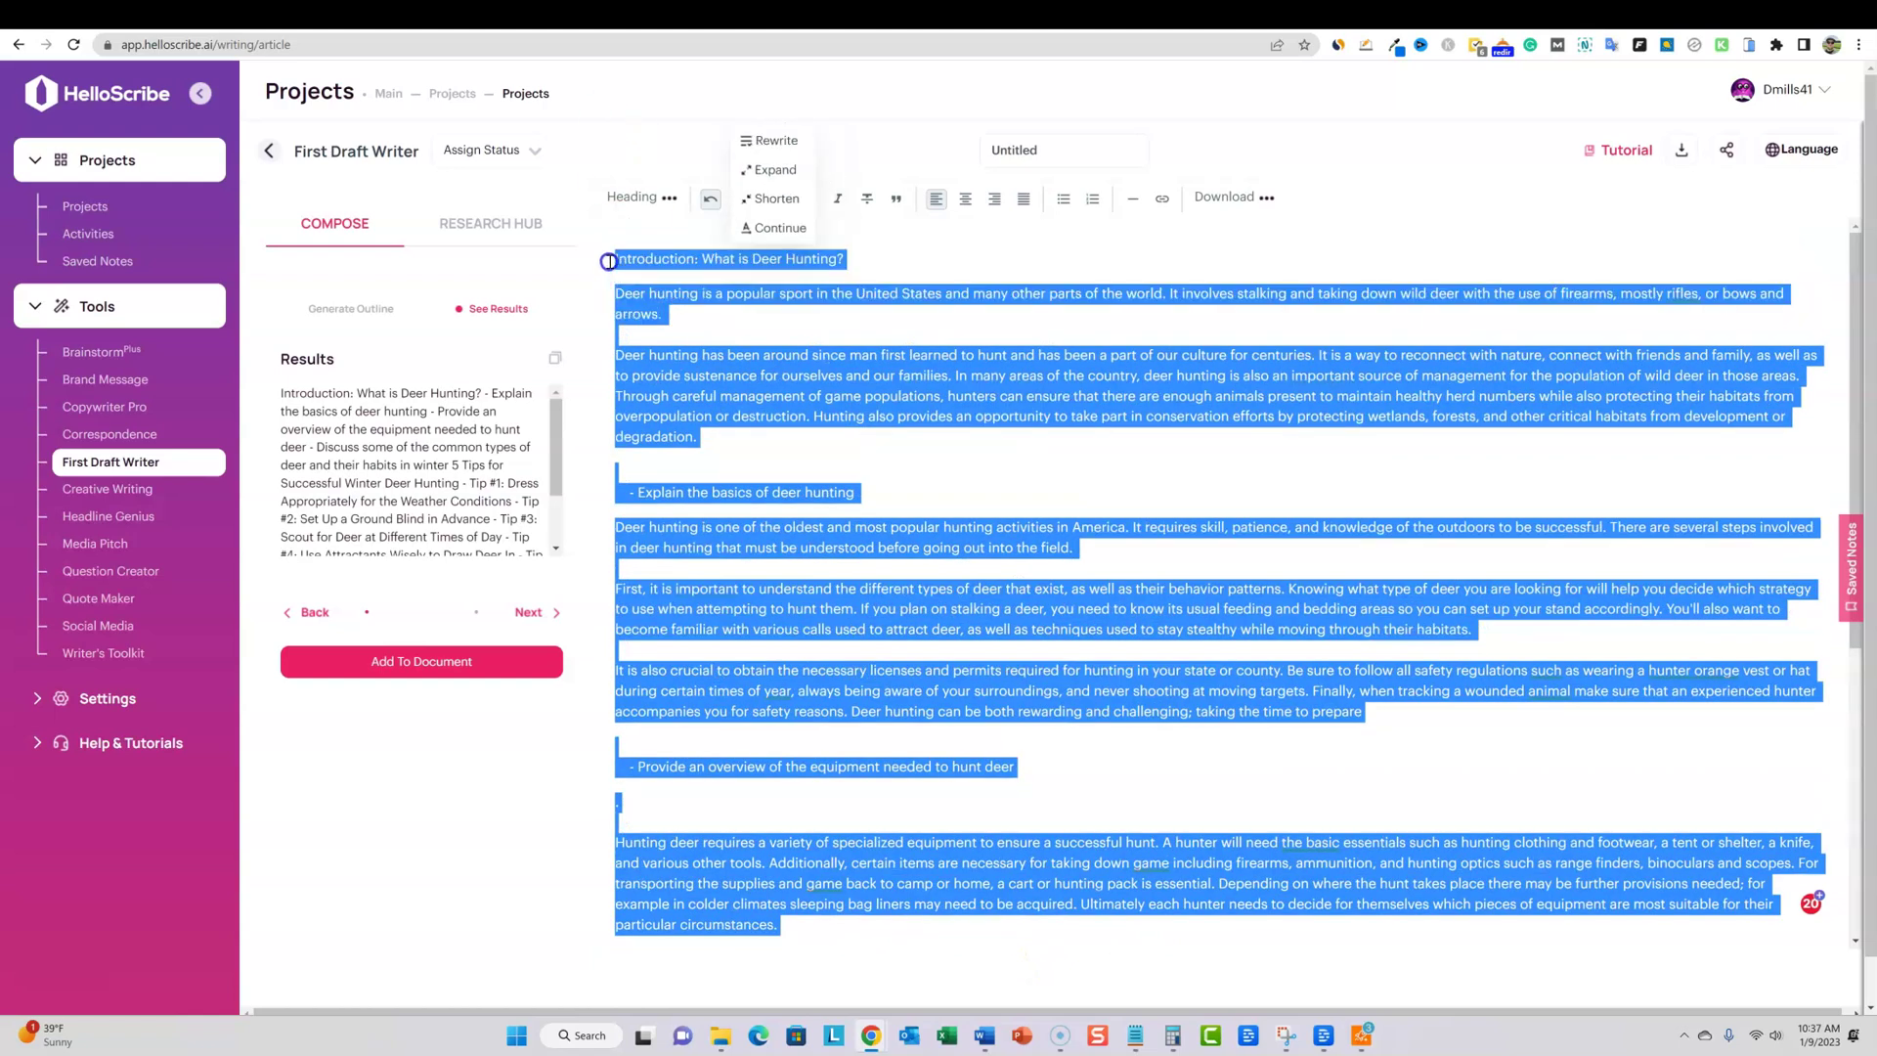
right_click(735, 384)
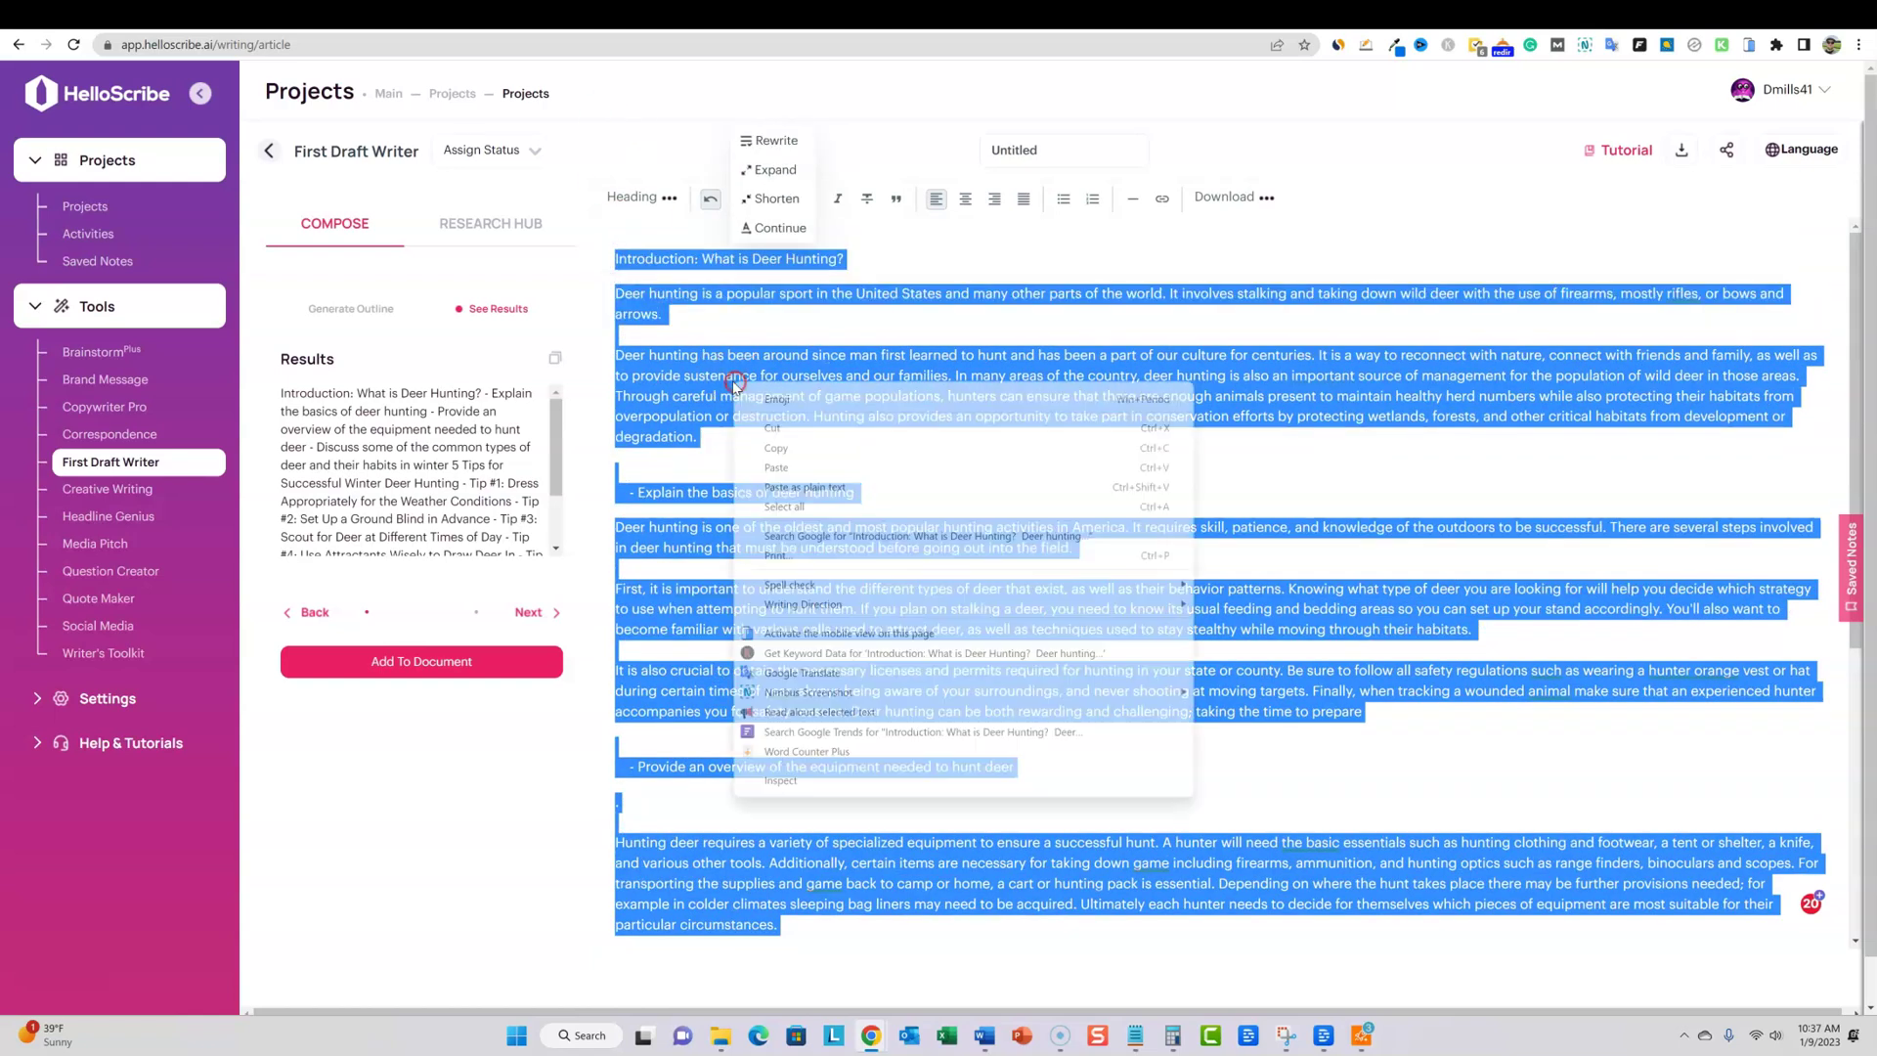
left_click(798, 750)
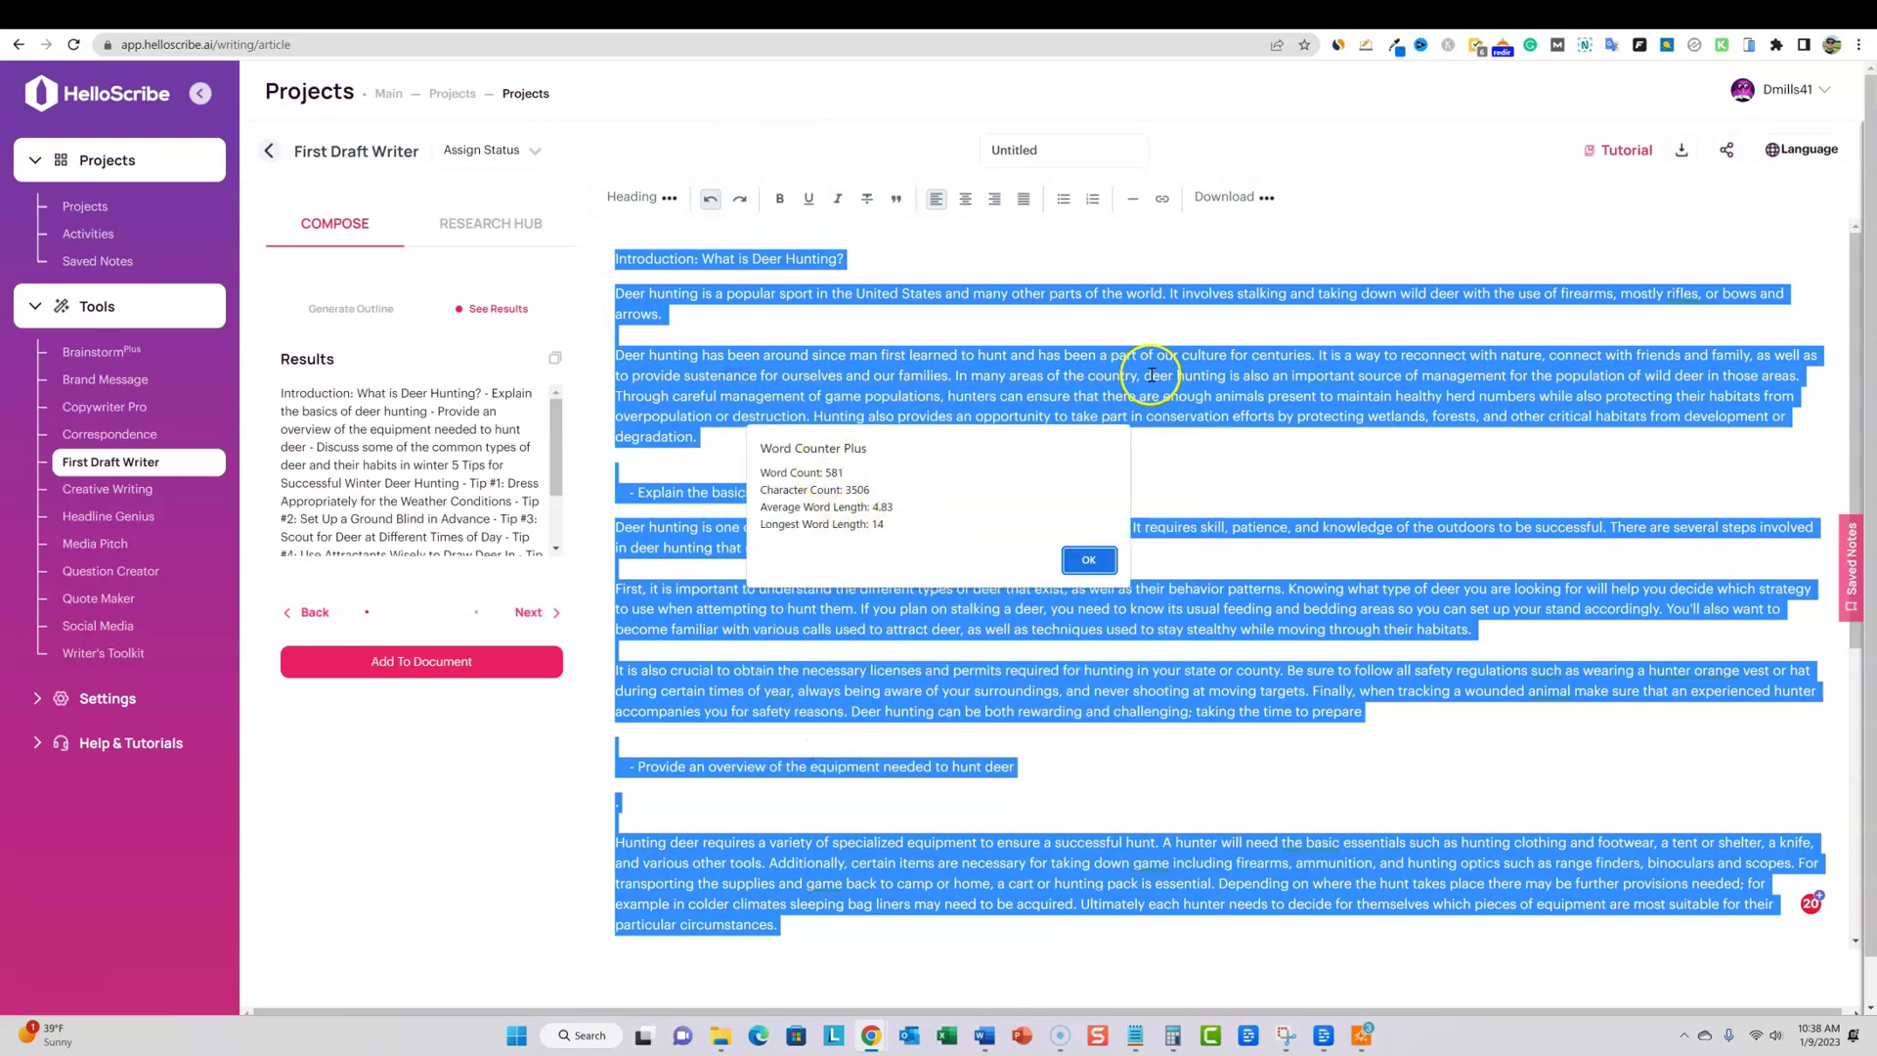
left_click(1088, 559)
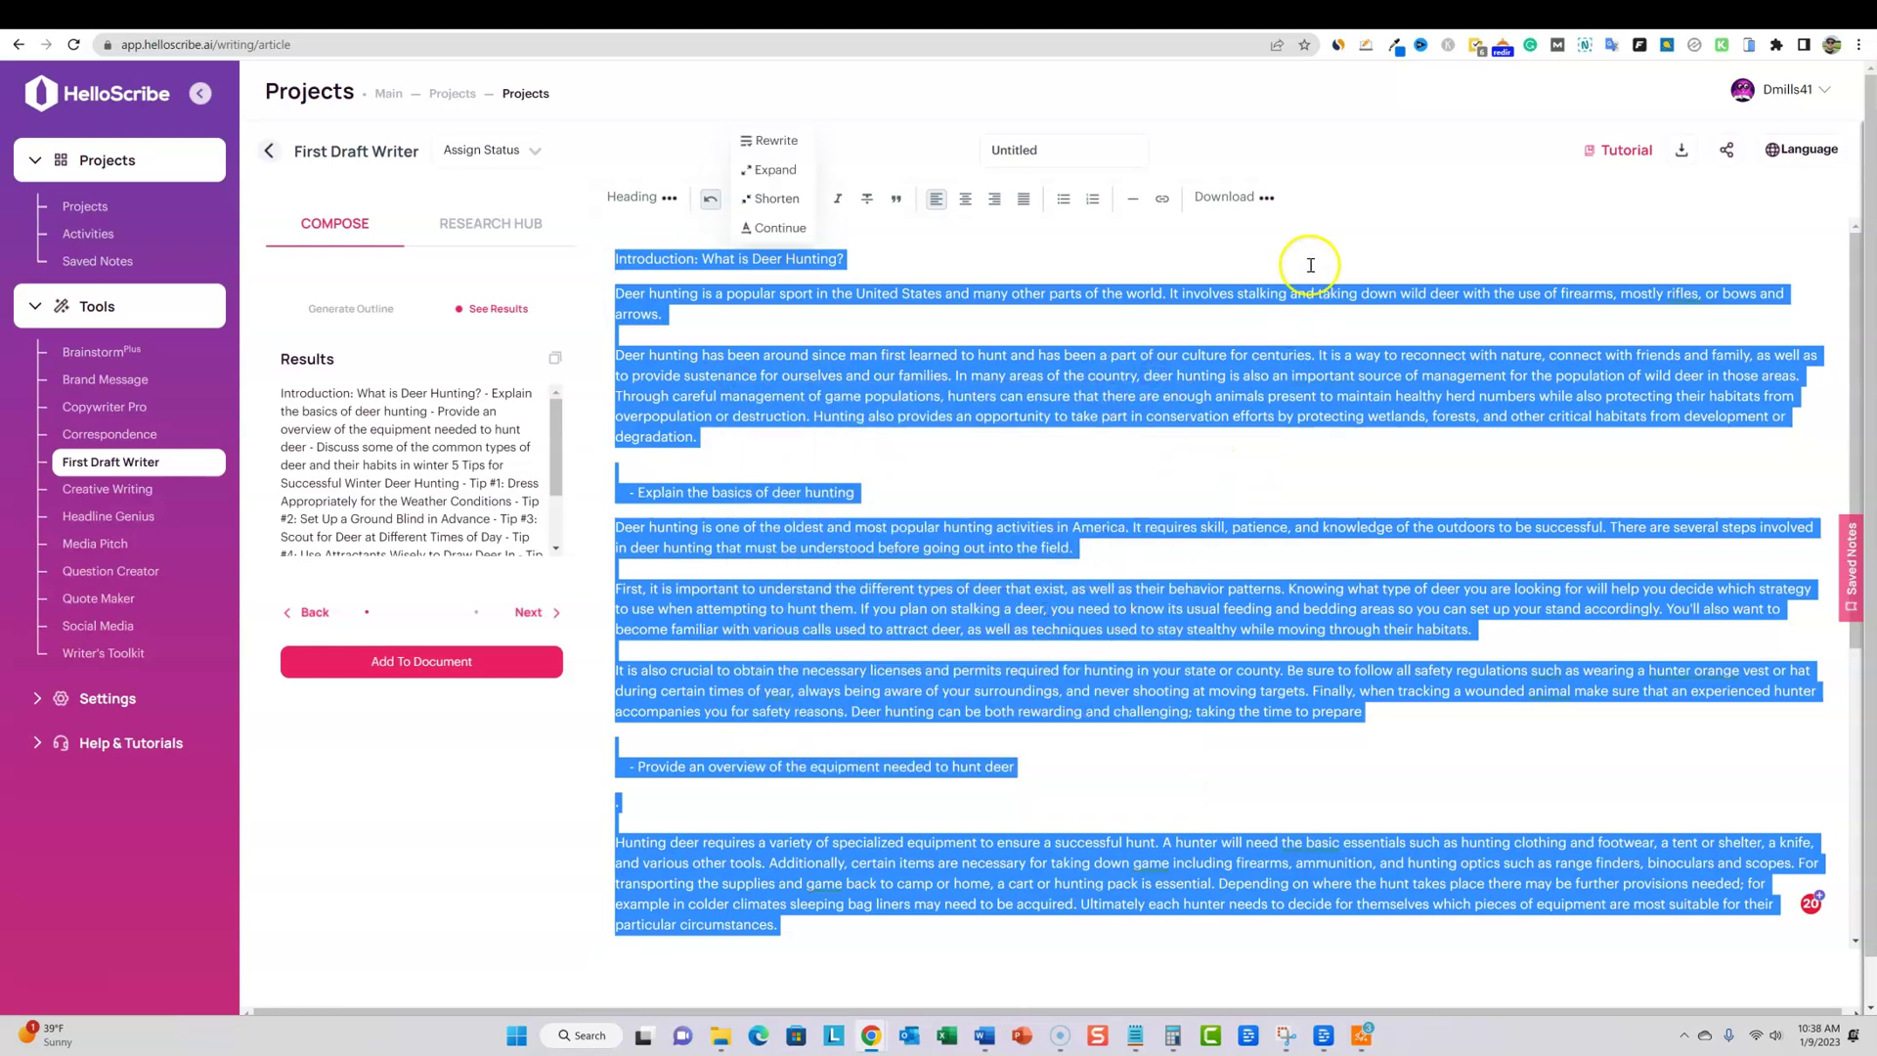
Look through the draft and check which file formats it can be downloaded in
scroll(1386, 388, "down", 2)
scroll(1386, 388, "down", 3)
scroll(1391, 570, "up", 3)
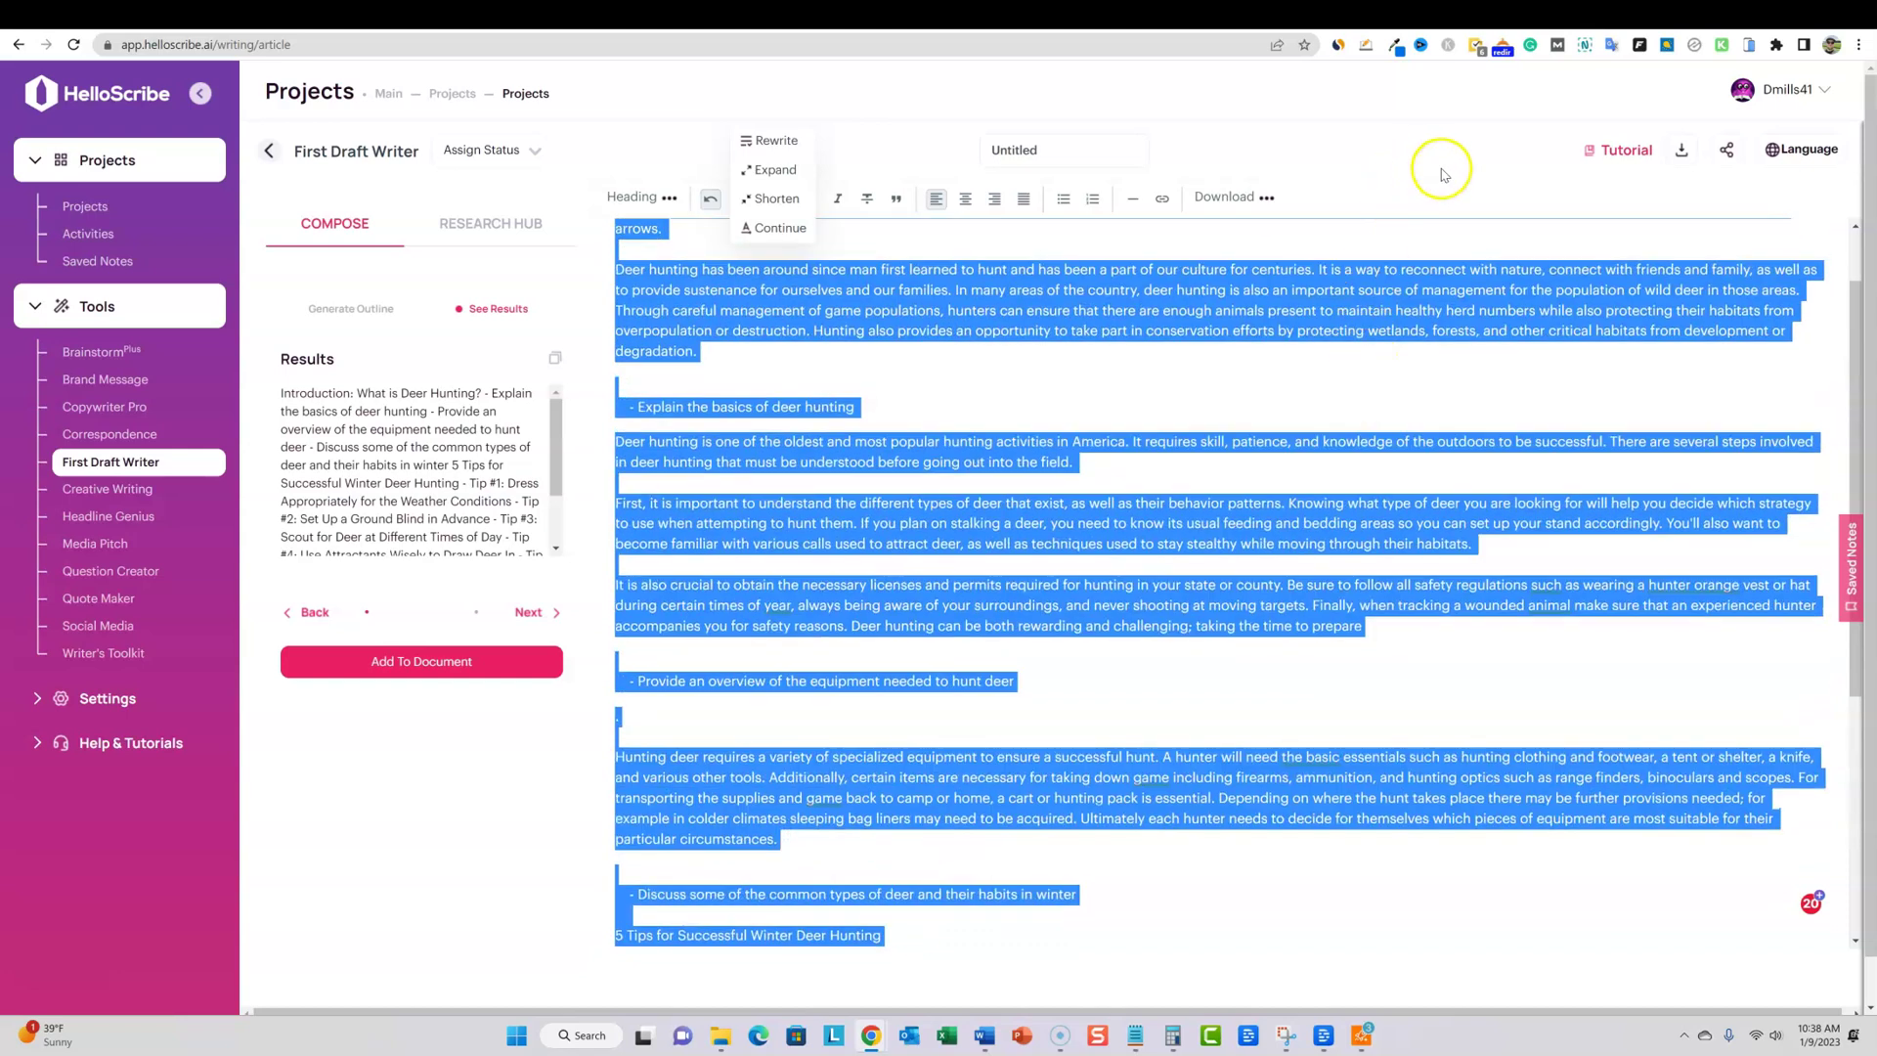
left_click(1233, 197)
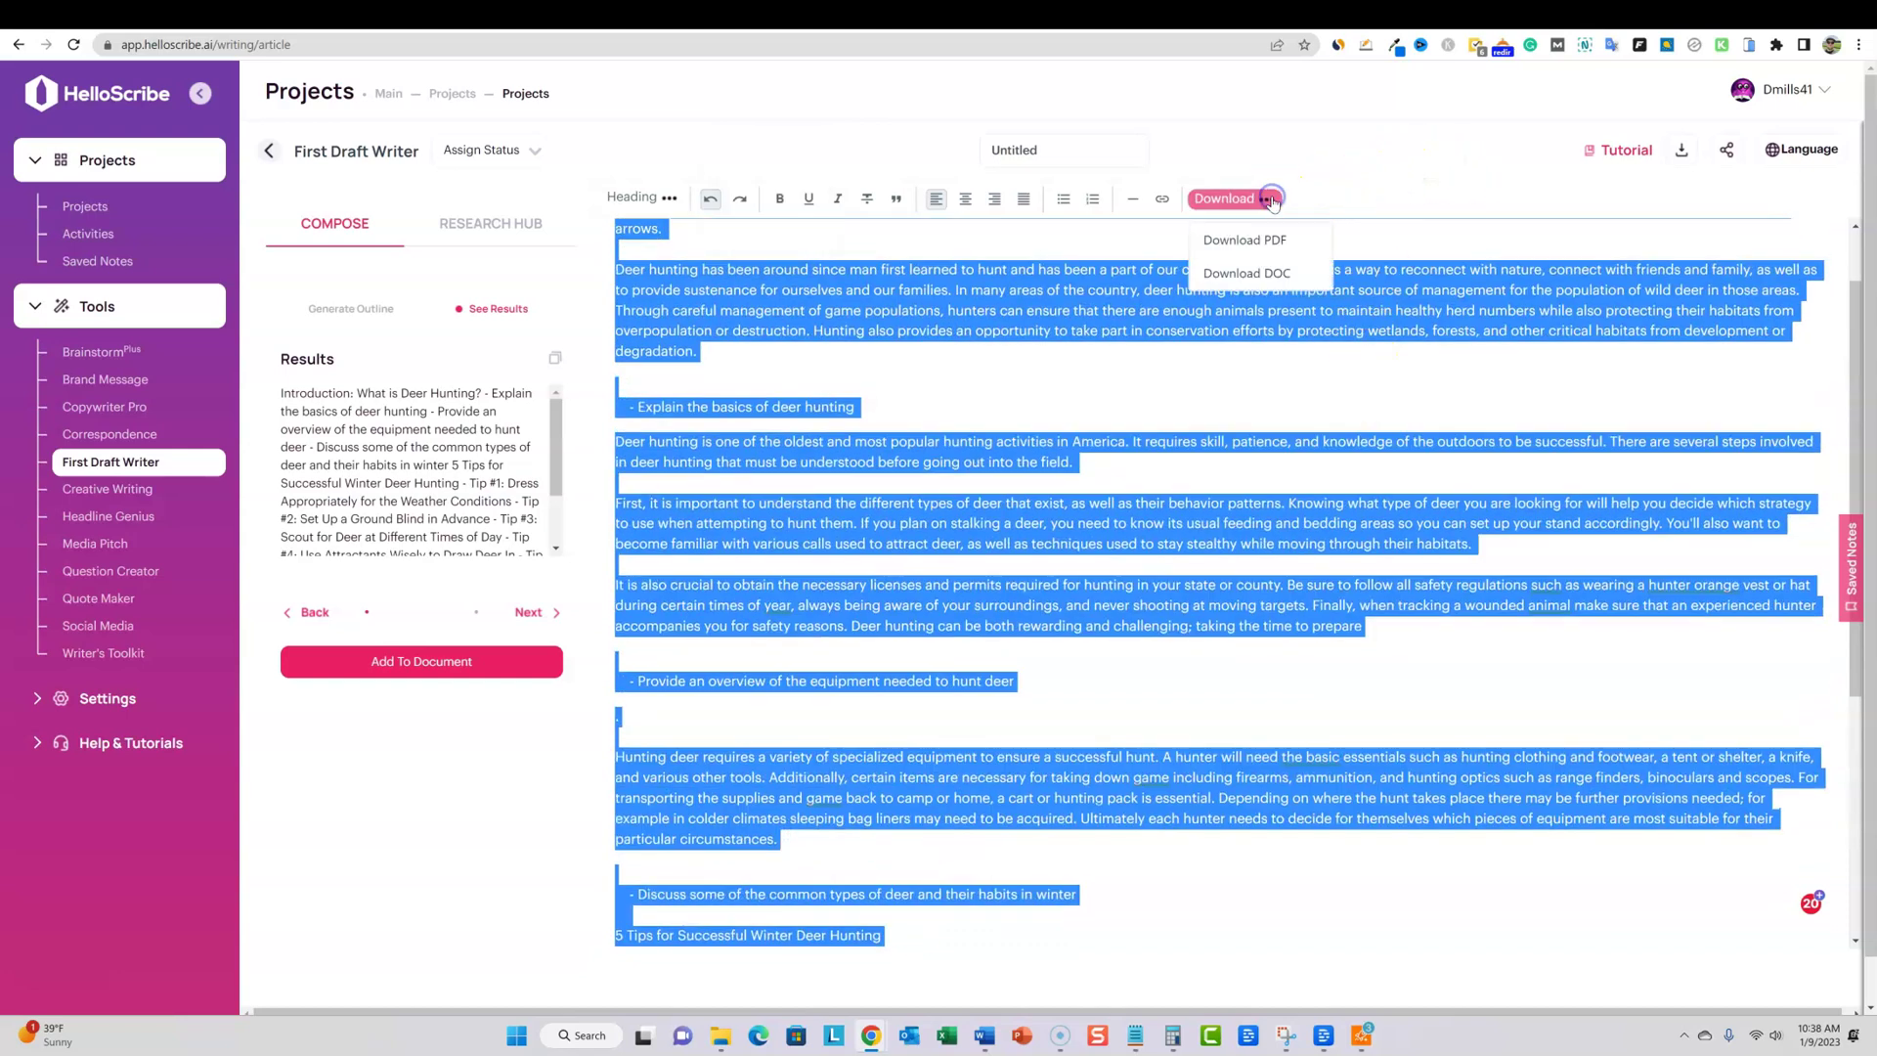
left_click(1013, 515)
scroll(1014, 515, "down", 5)
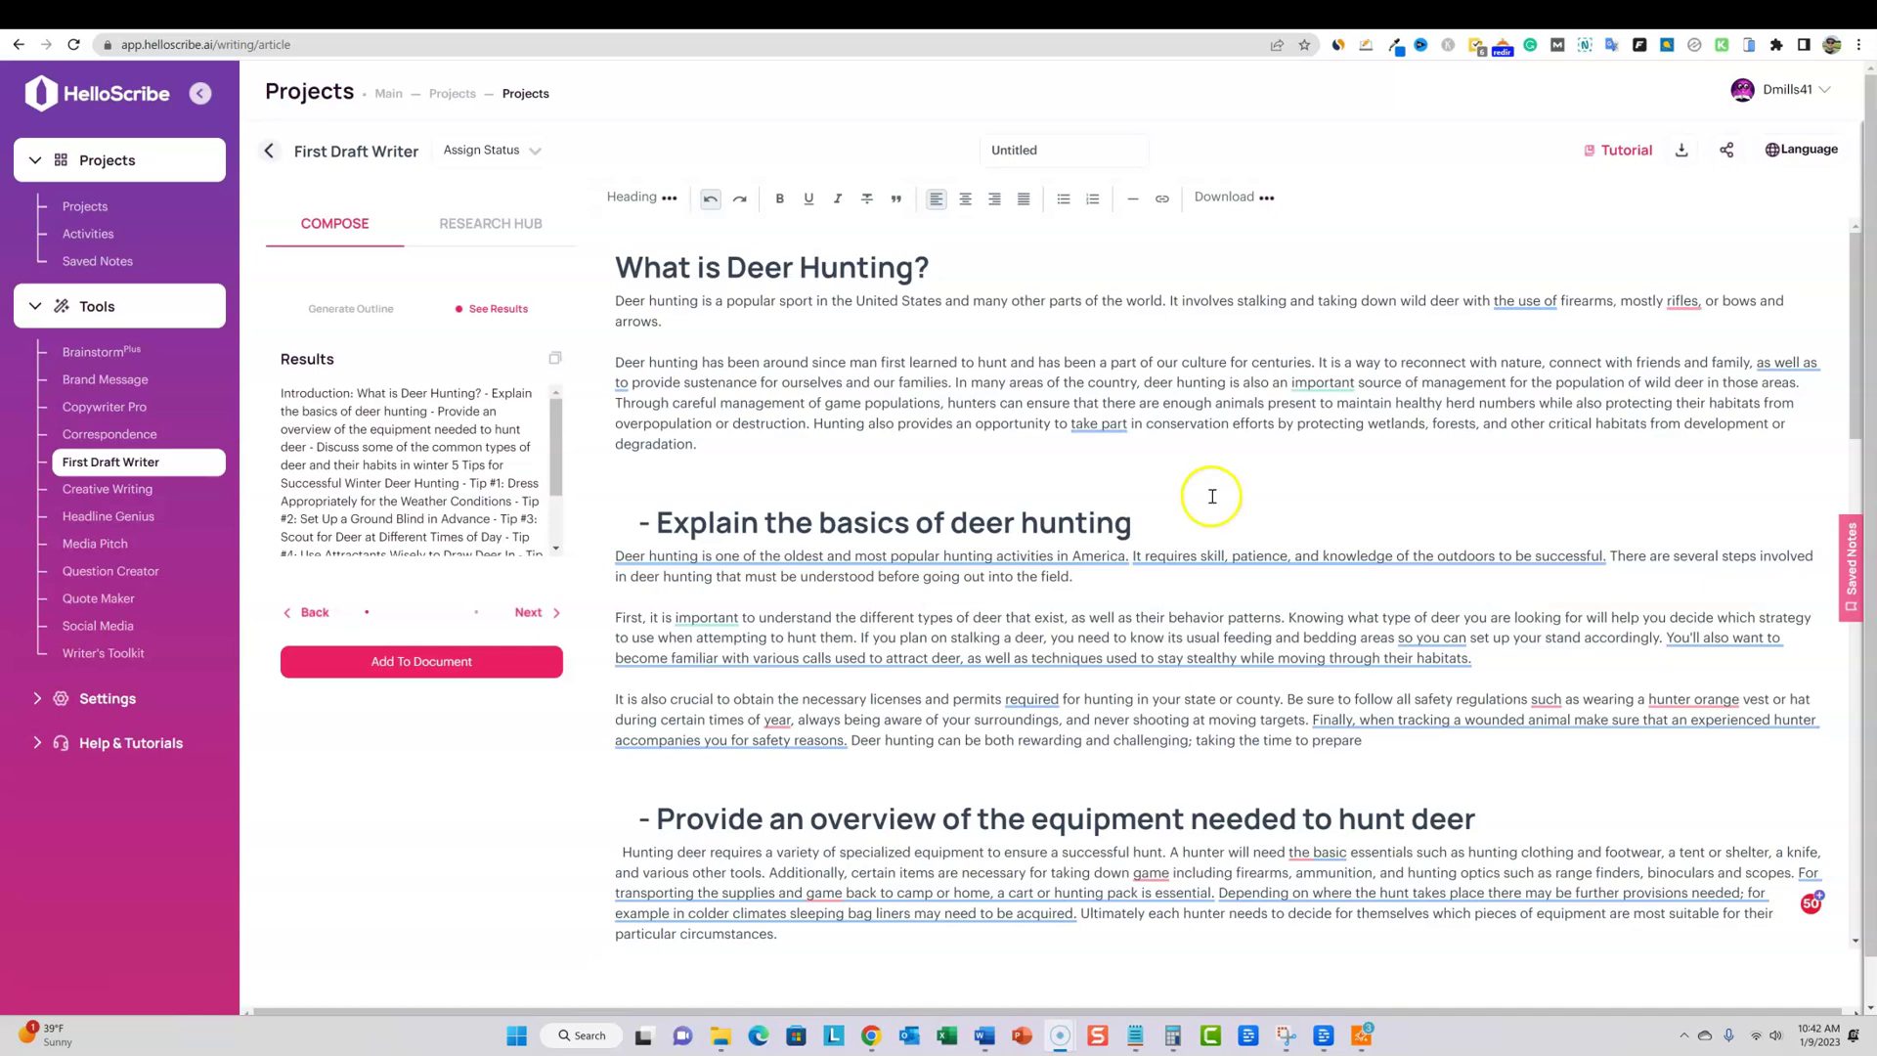
Count the words of the whole finished article, from "What is Deer Hunting?" through the conclusion, with Word Counter Plus
scroll(1060, 352, "down", 20)
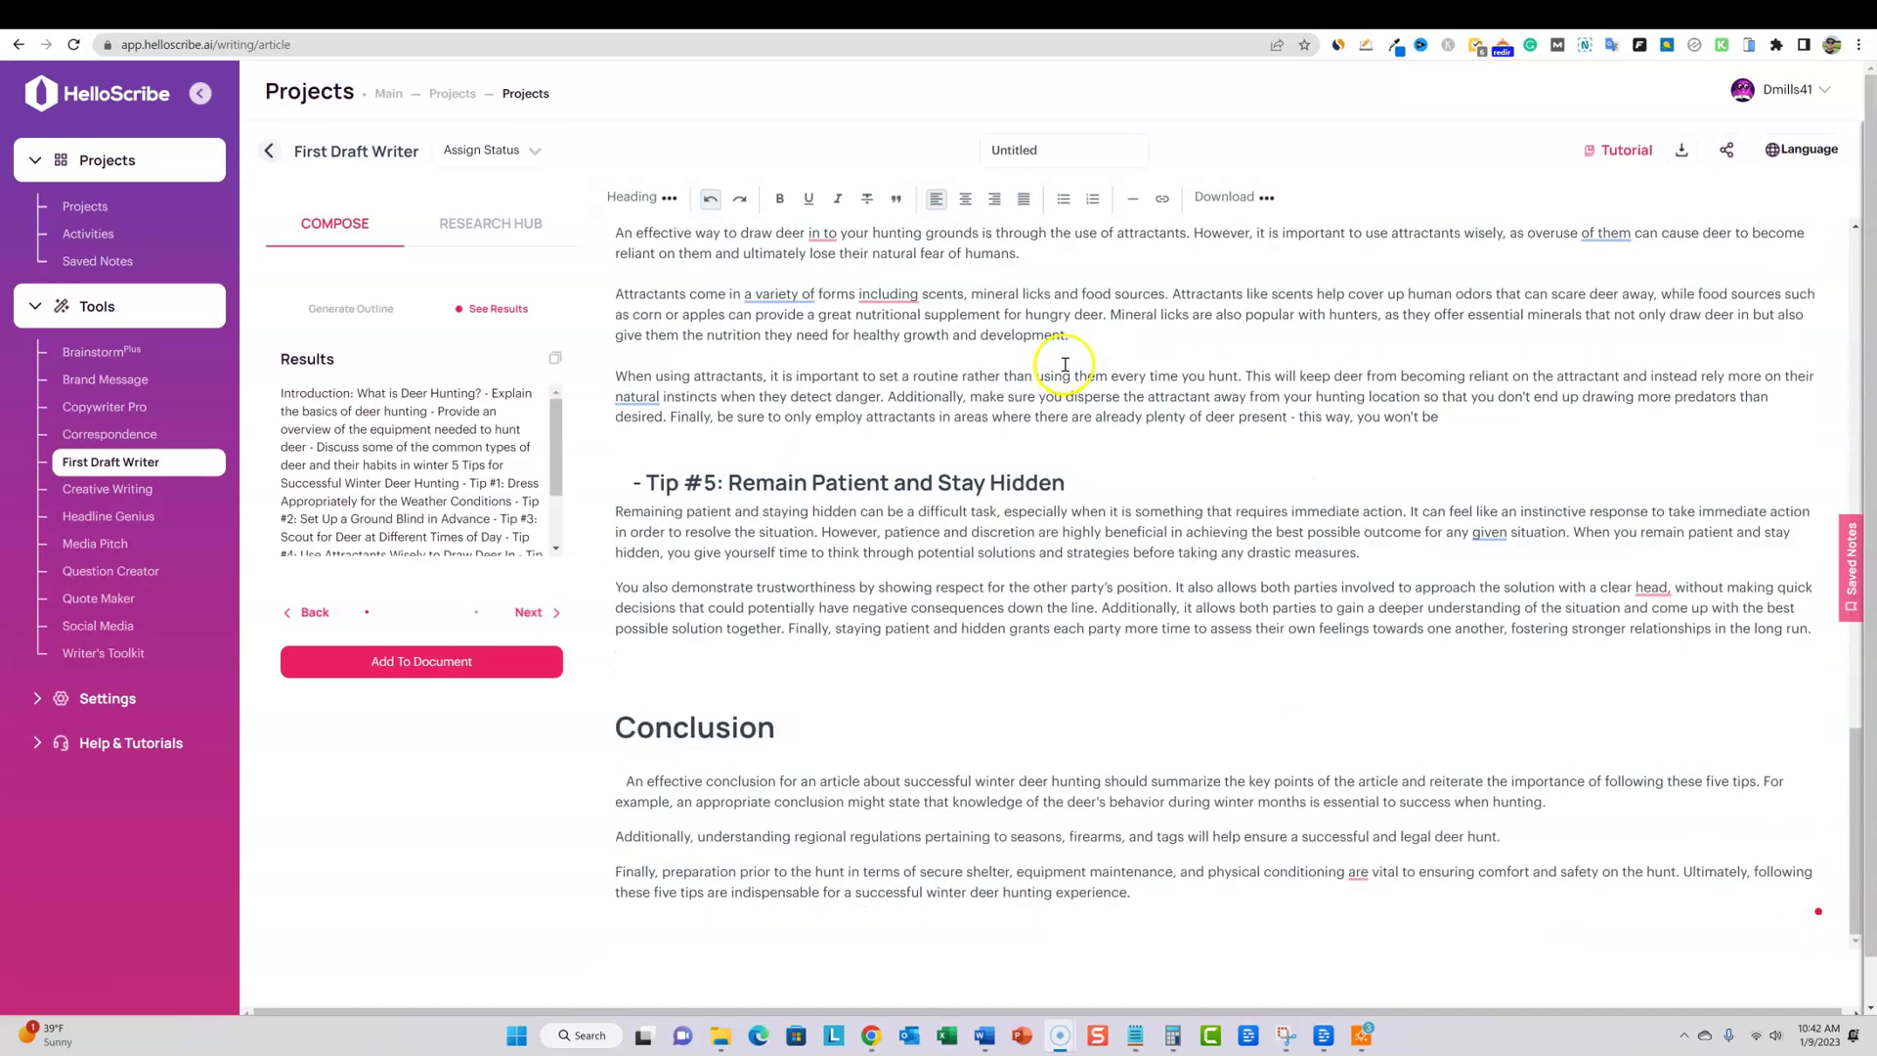
left_click_drag(1130, 893, 689, 417)
left_click_drag(671, 194, 622, 260)
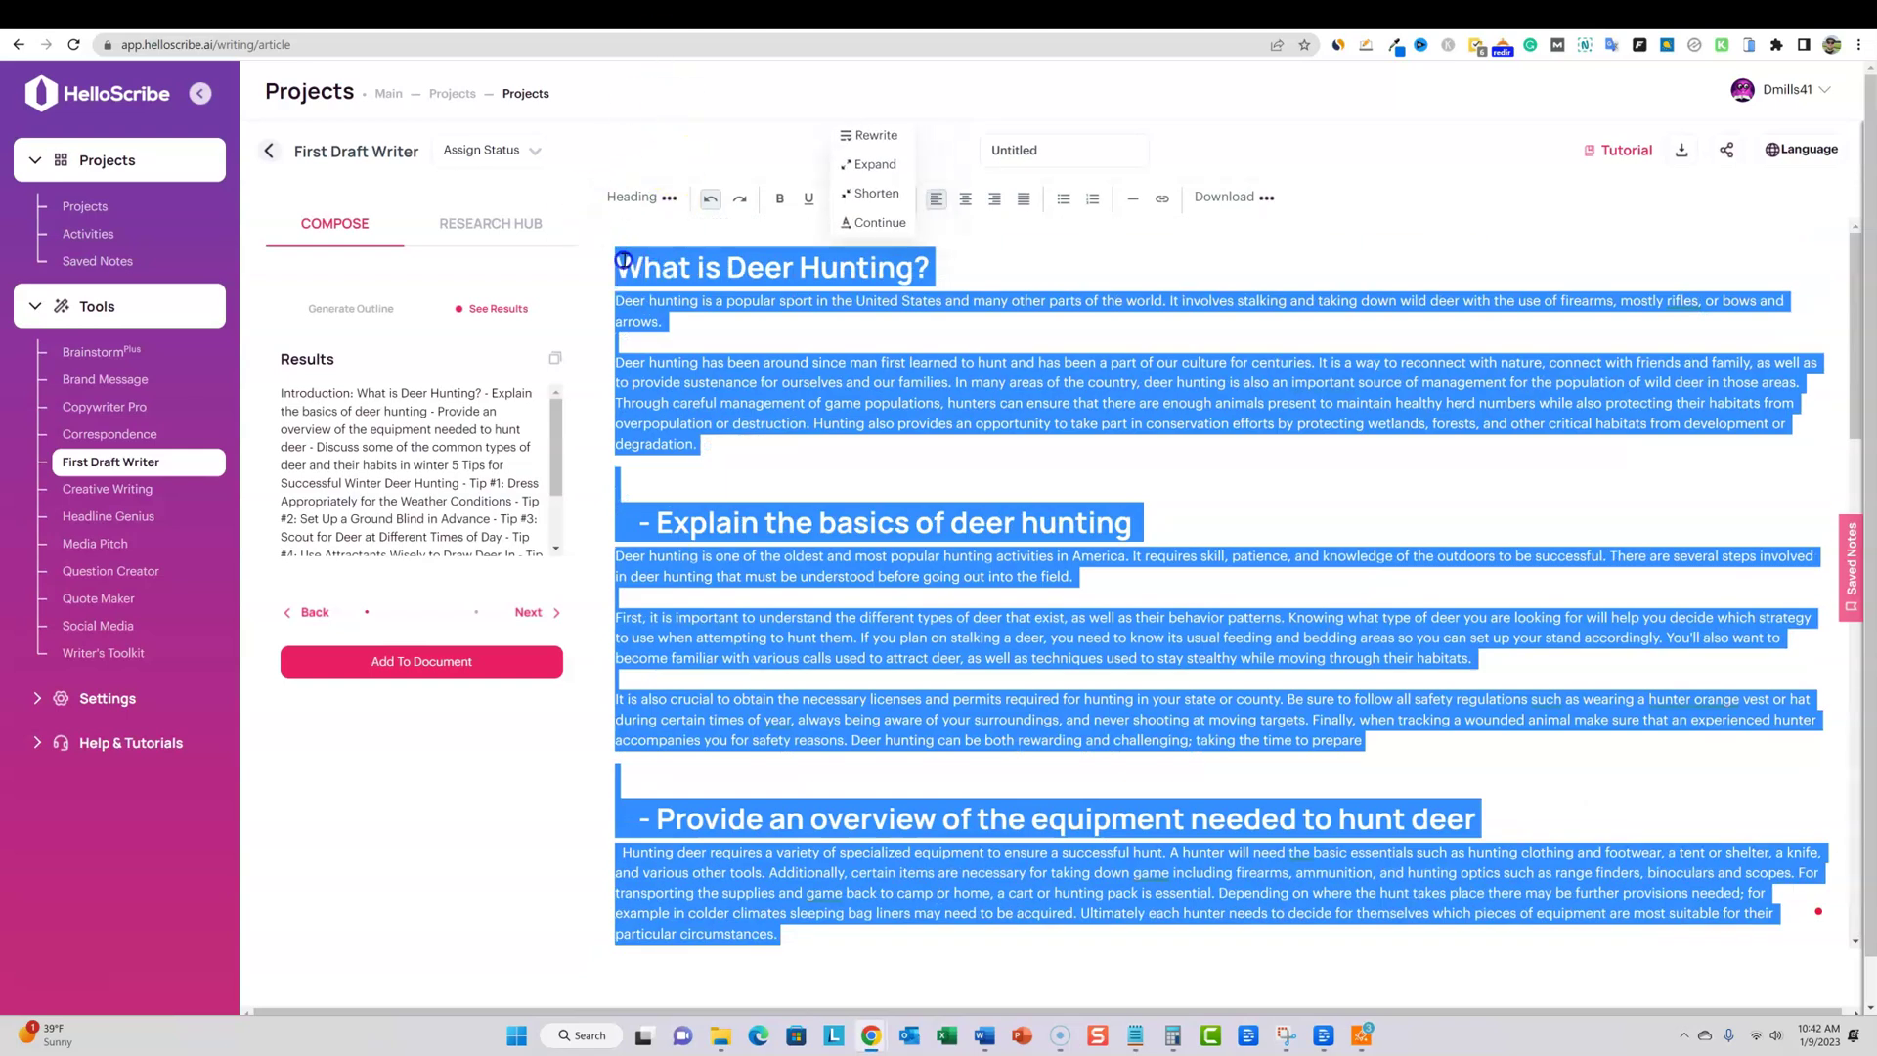
right_click(741, 395)
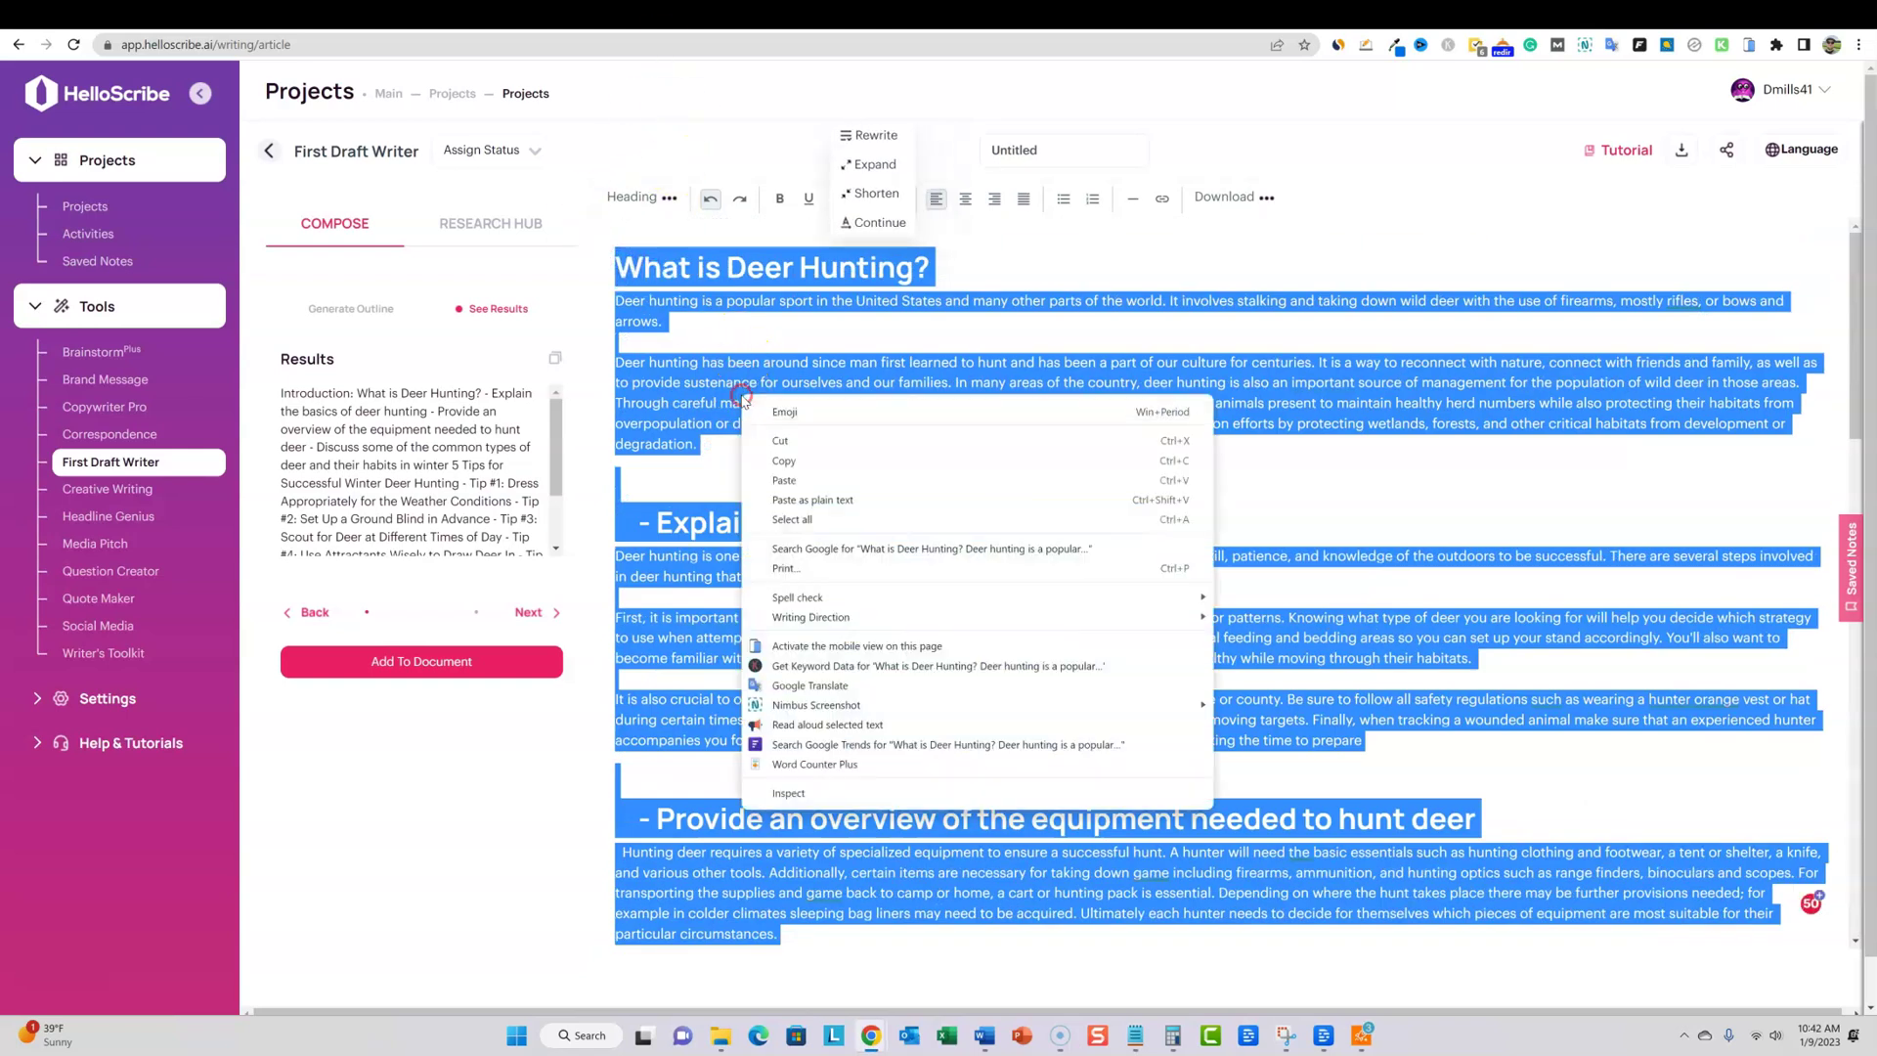
left_click(801, 764)
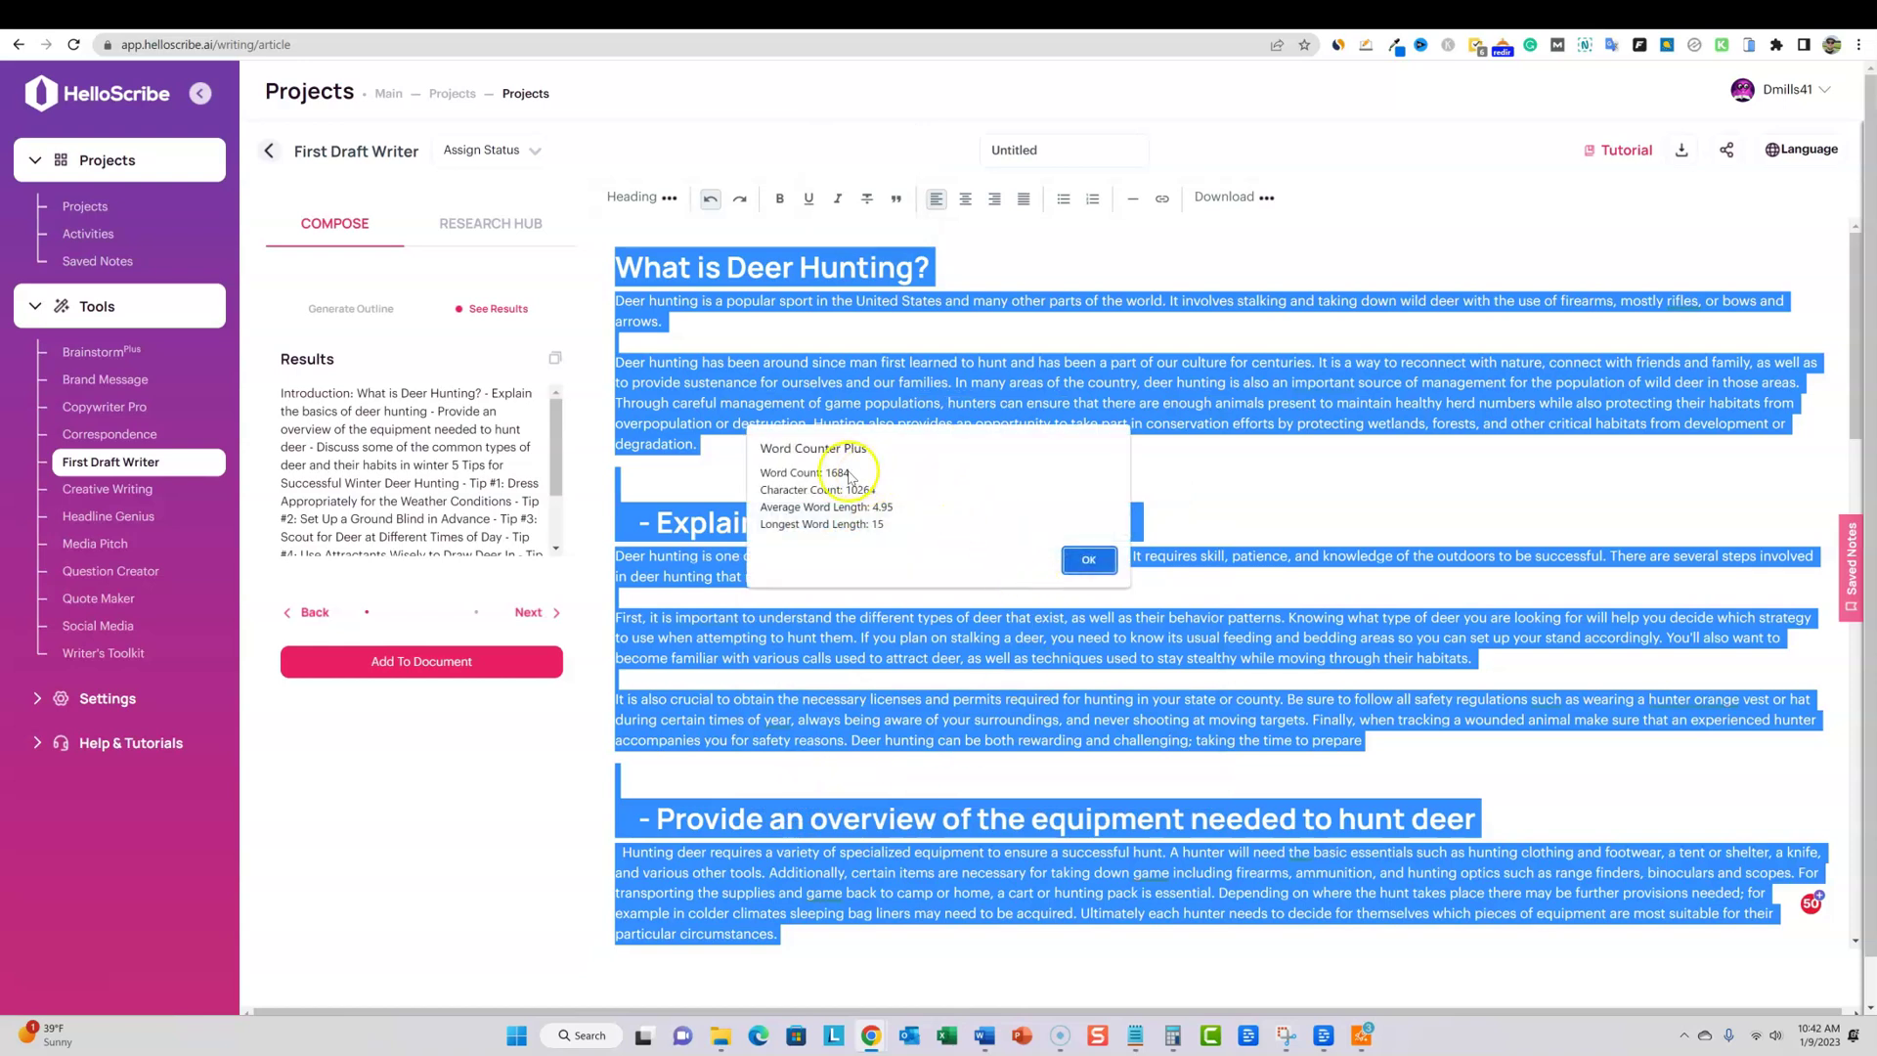
left_click(1141, 383)
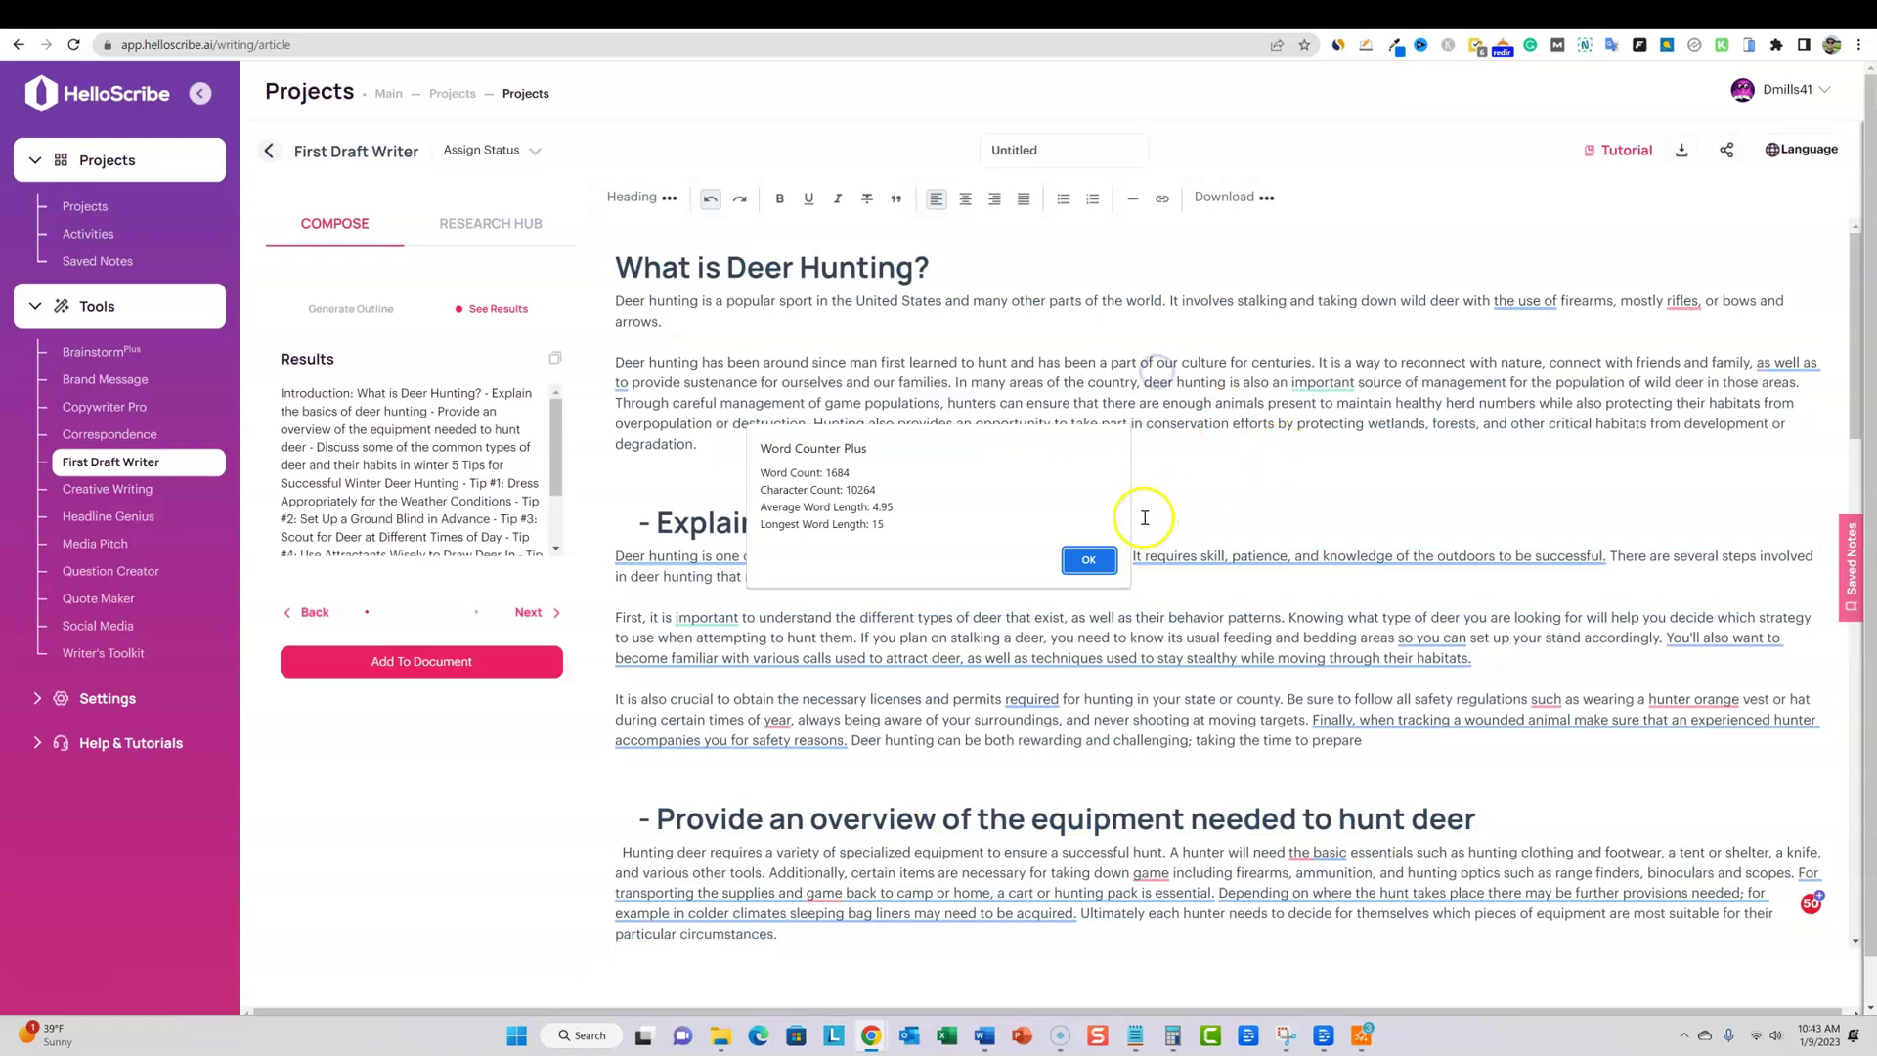
left_click(1088, 561)
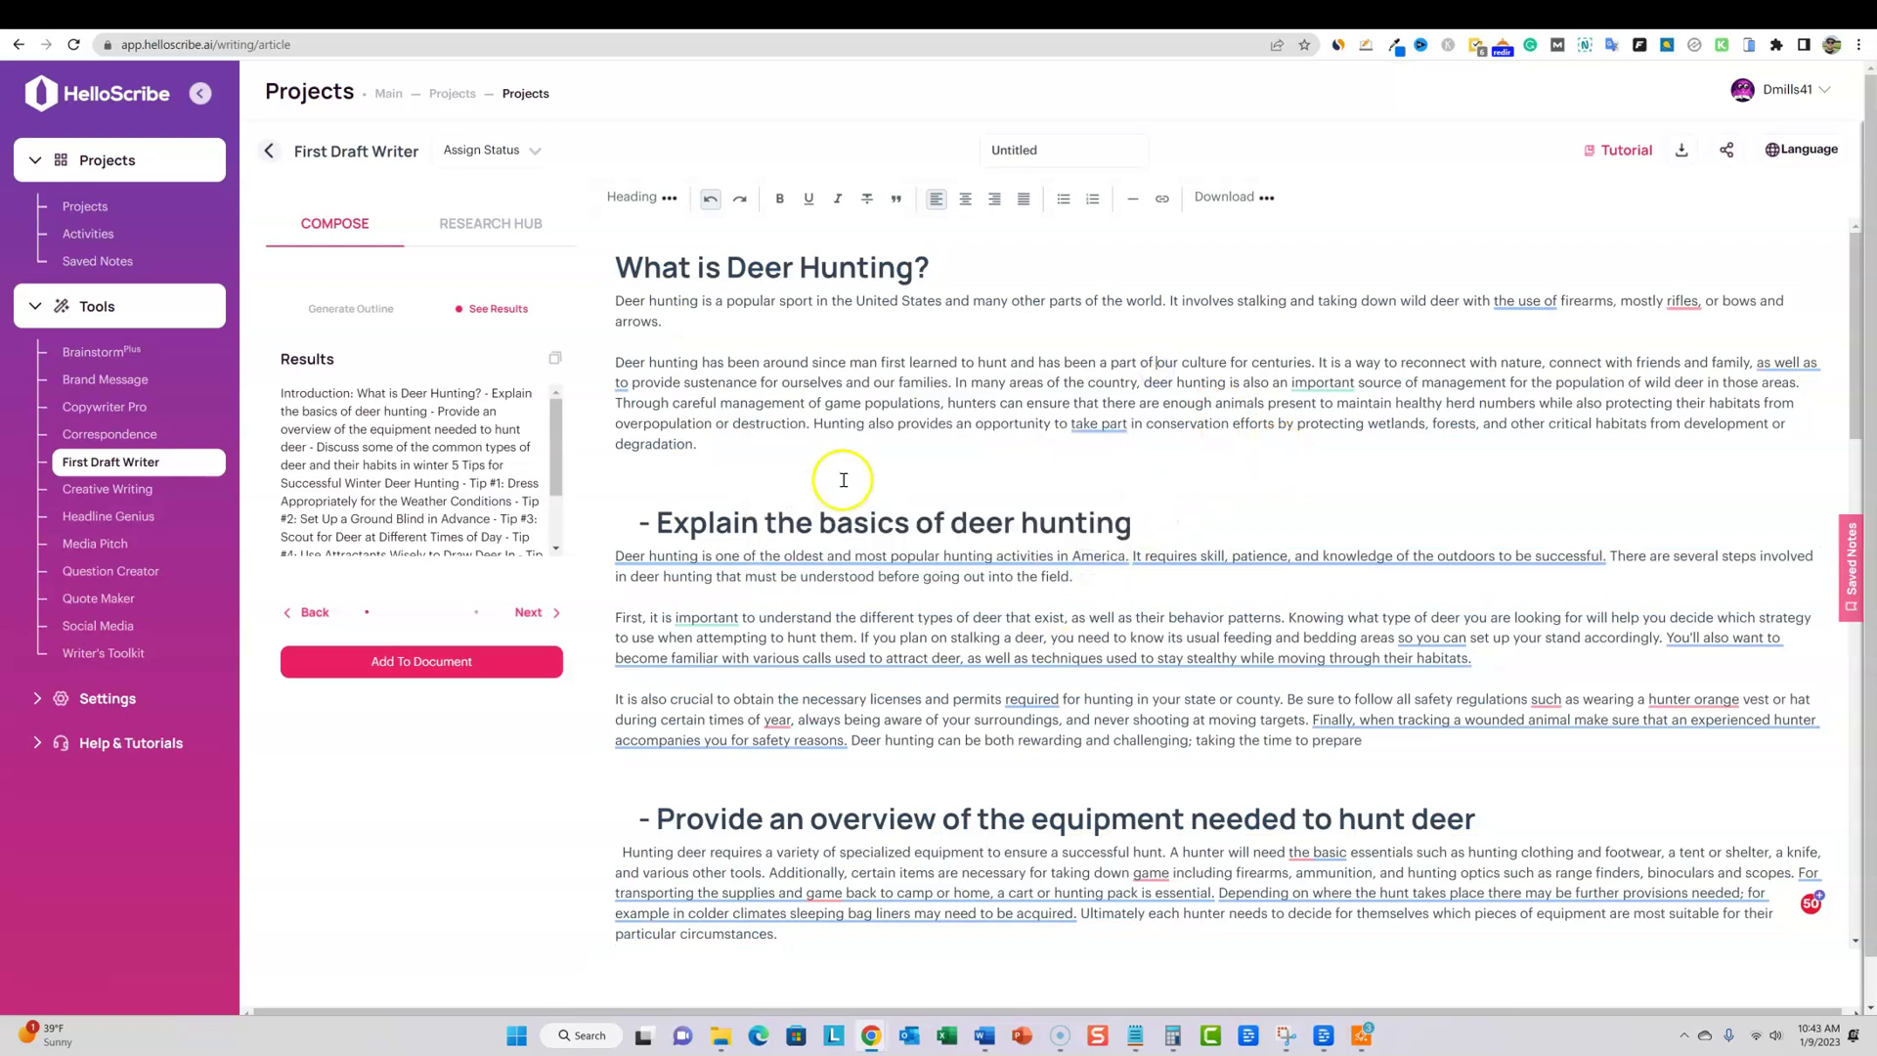
Review the finished article's sections on deer types, the five winter hunting tips and the conclusion
scroll(1171, 539, "down", 5)
scroll(1212, 537, "down", 12)
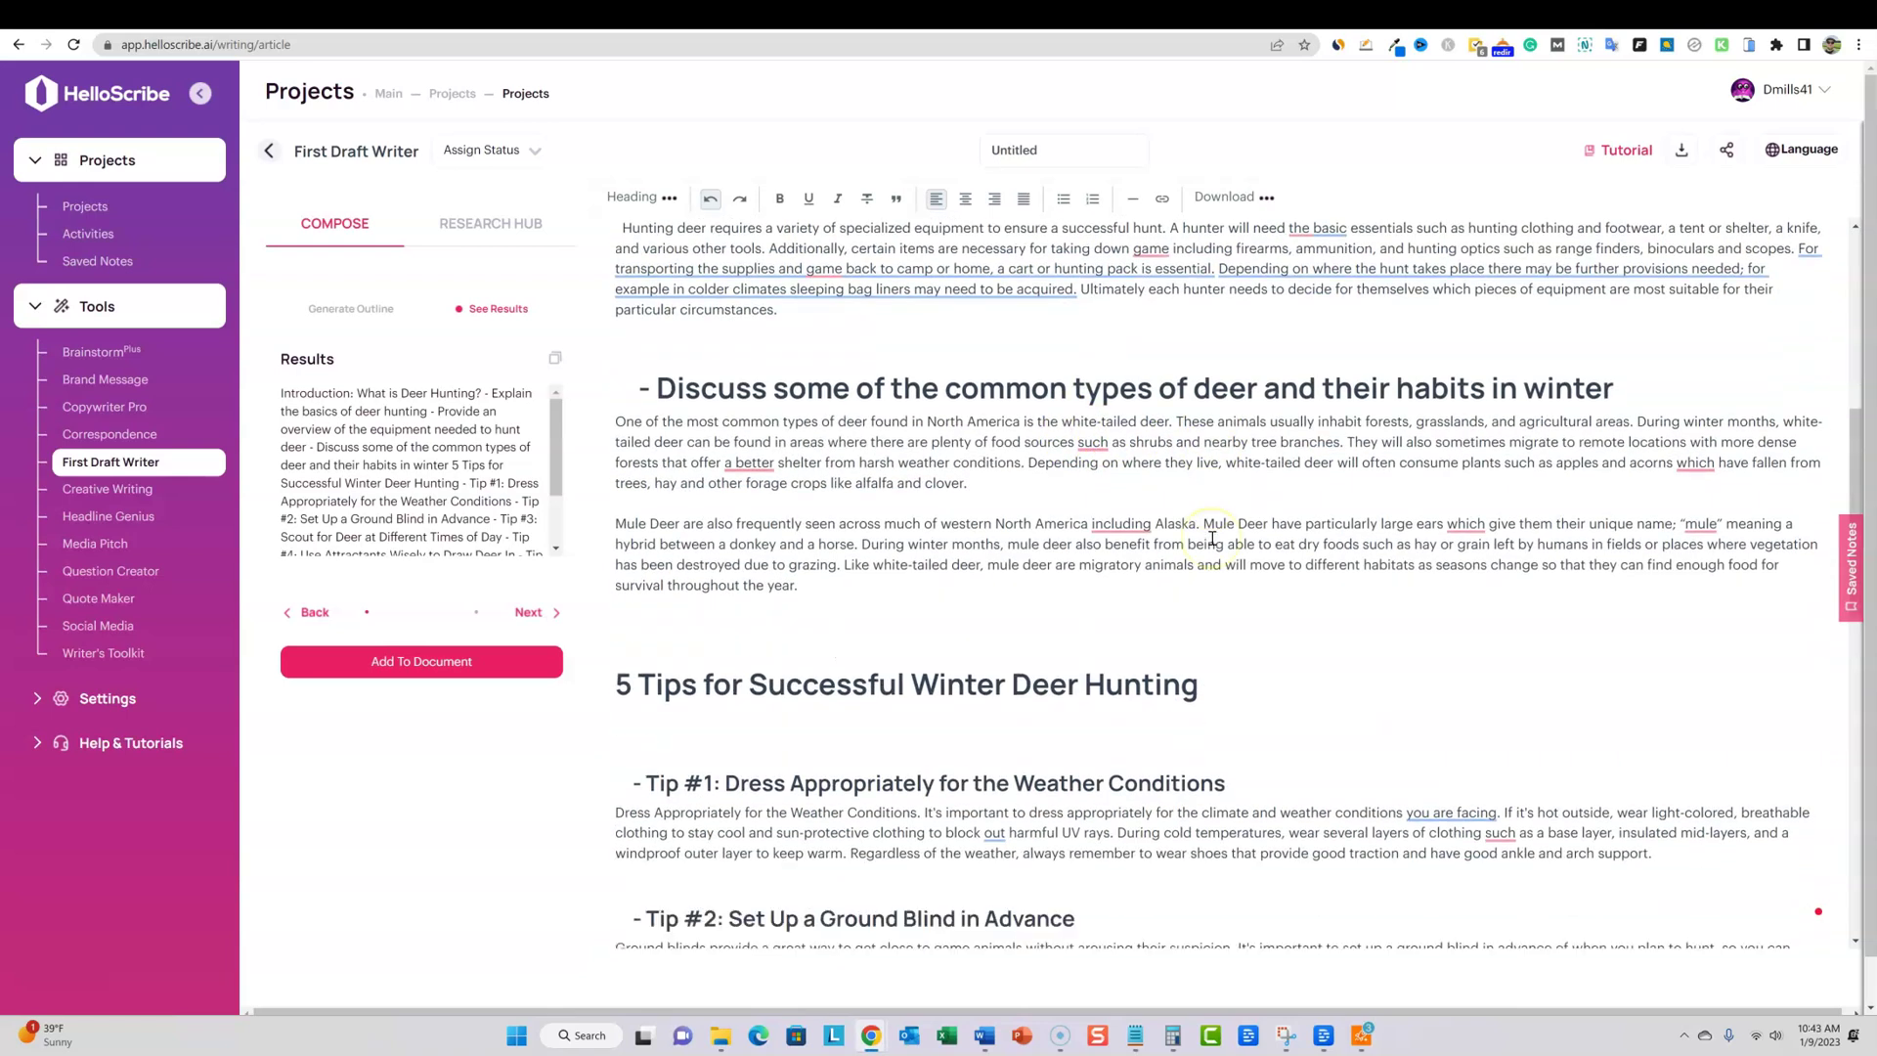
scroll(1212, 537, "down", 1)
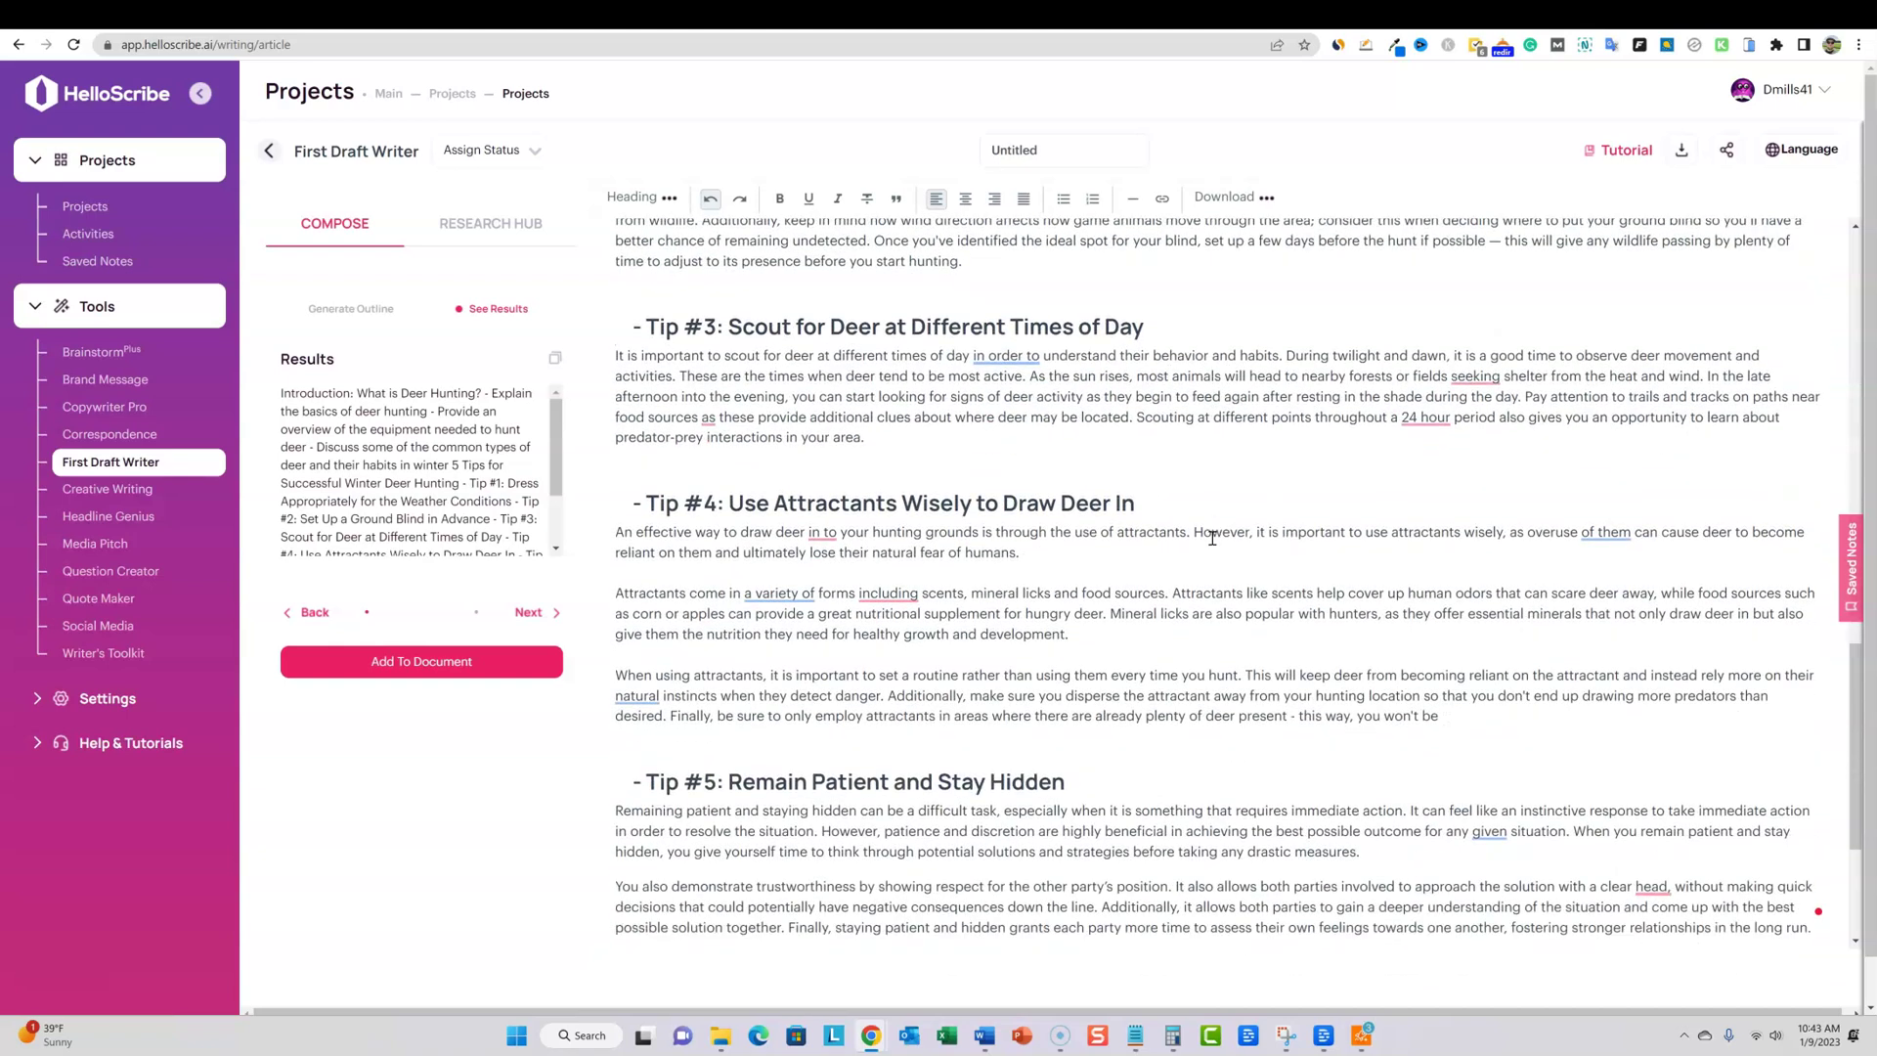
scroll(1212, 537, "down", 3)
left_click(1206, 537)
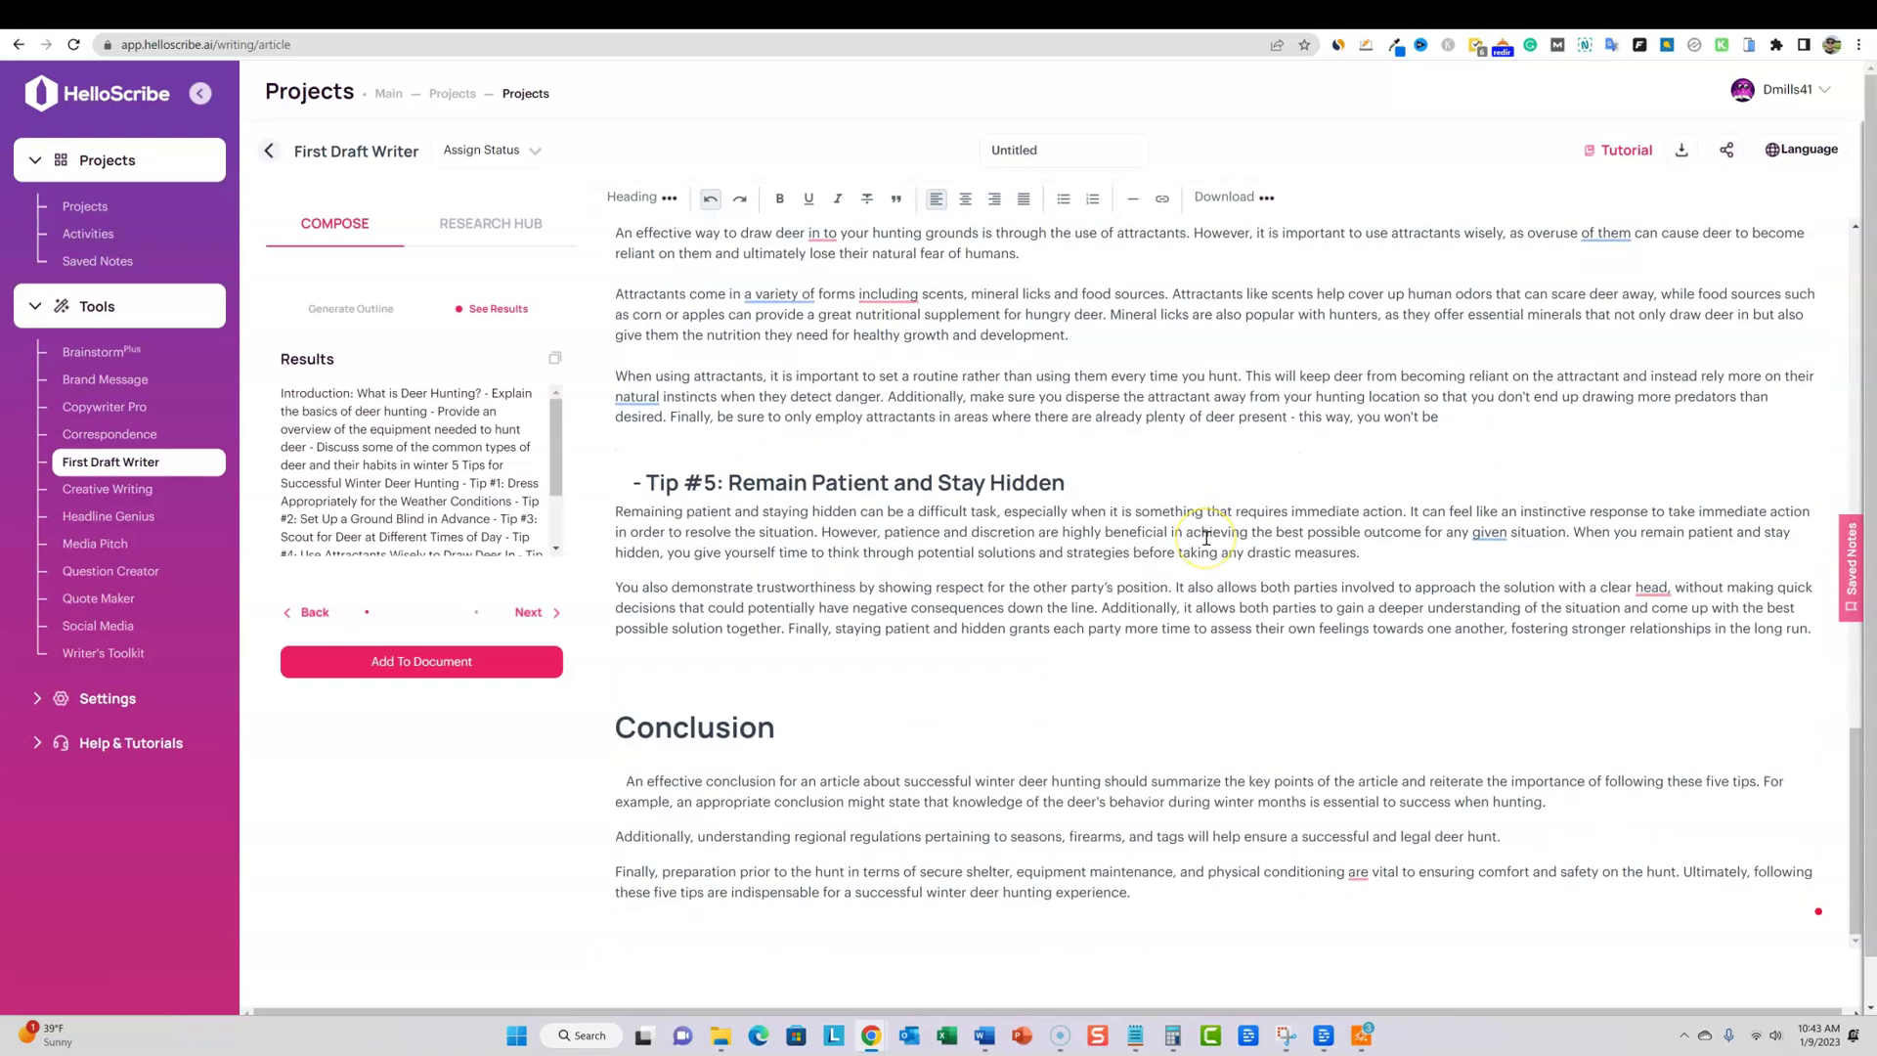
scroll(1225, 527, "up", 2)
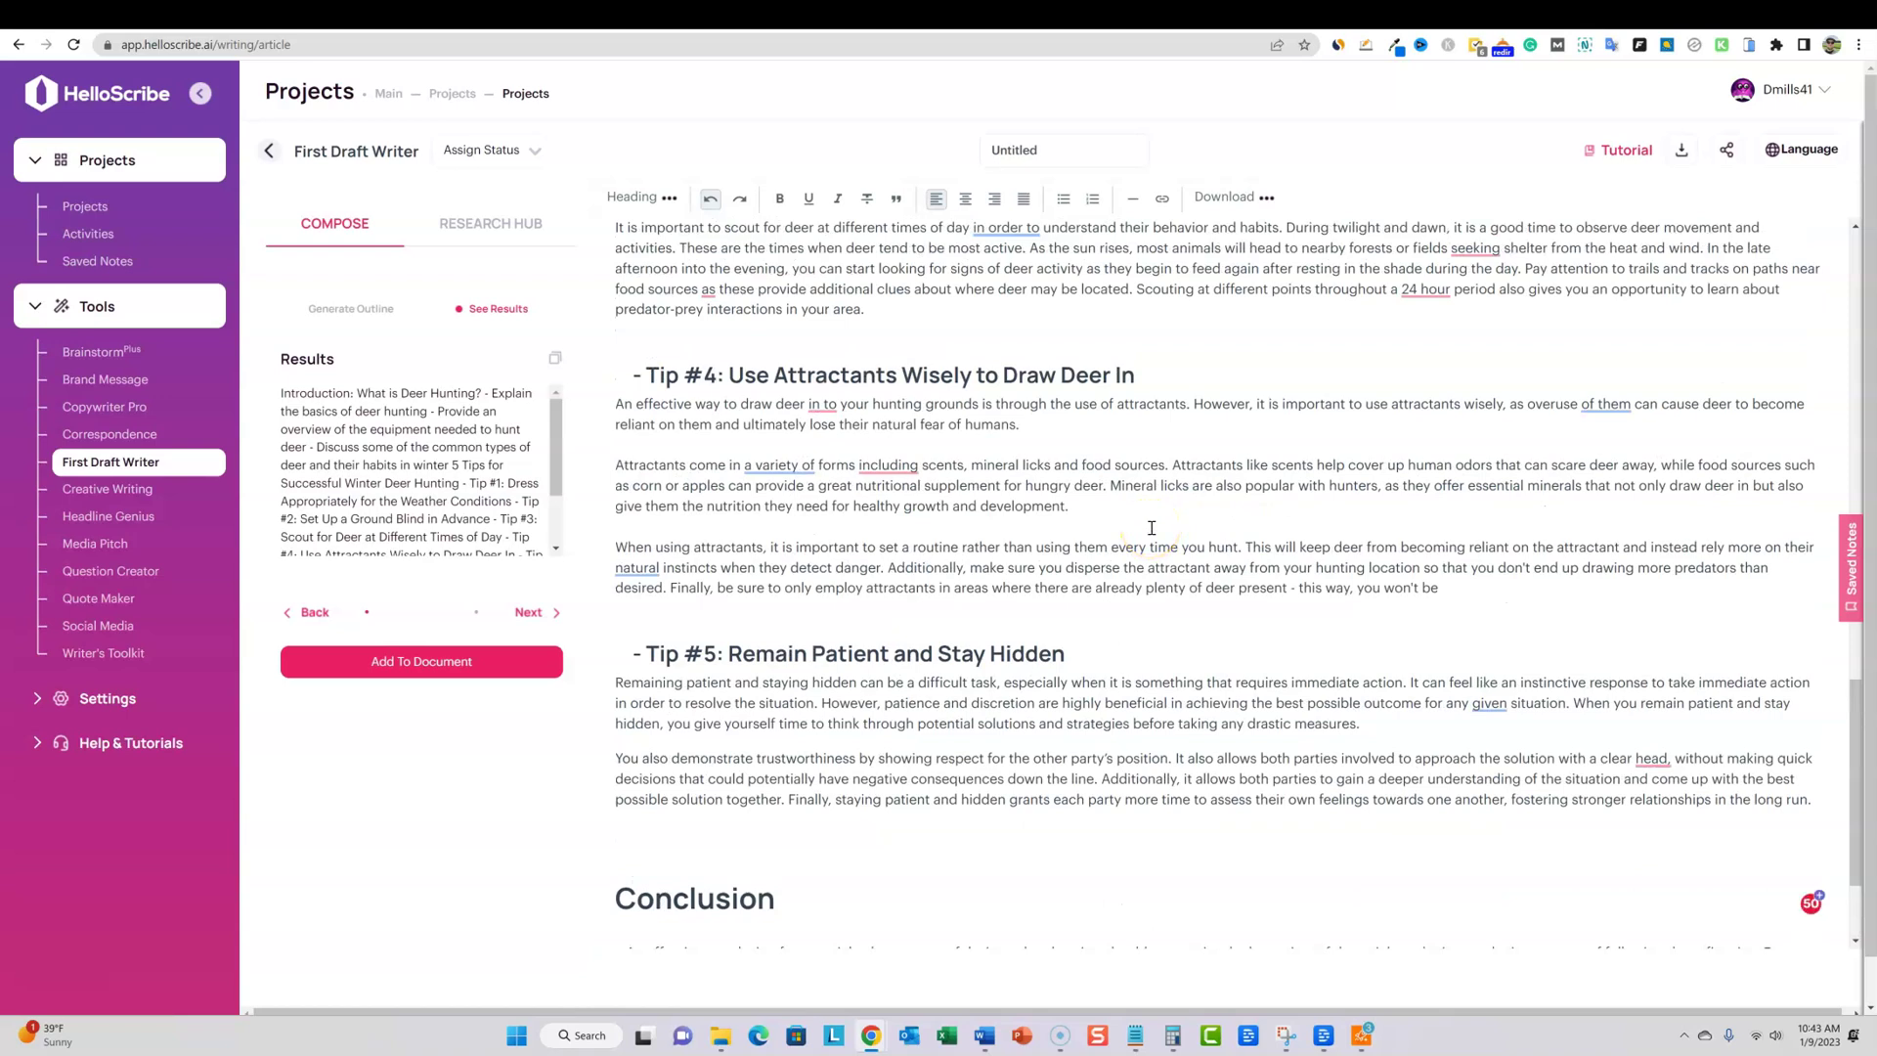
left_click(1195, 612)
scroll(1144, 714, "up", 5)
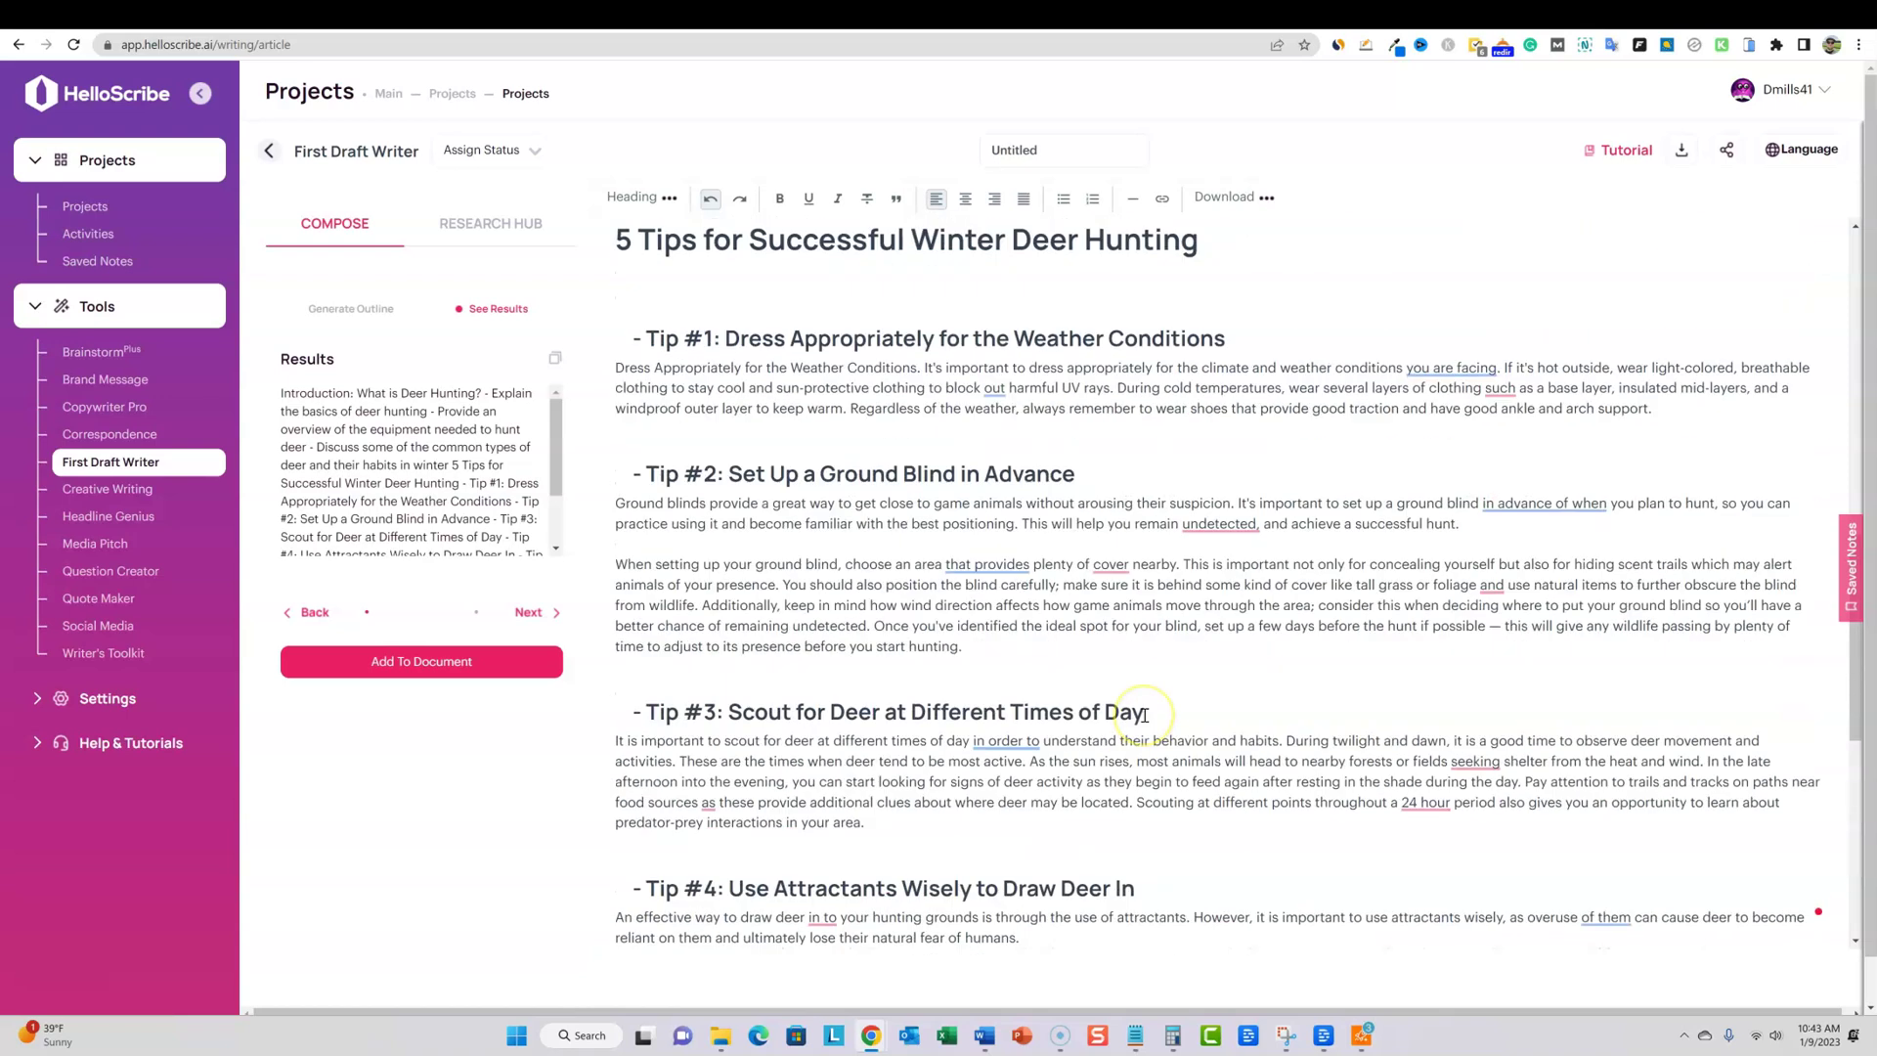
scroll(1143, 715, "up", 6)
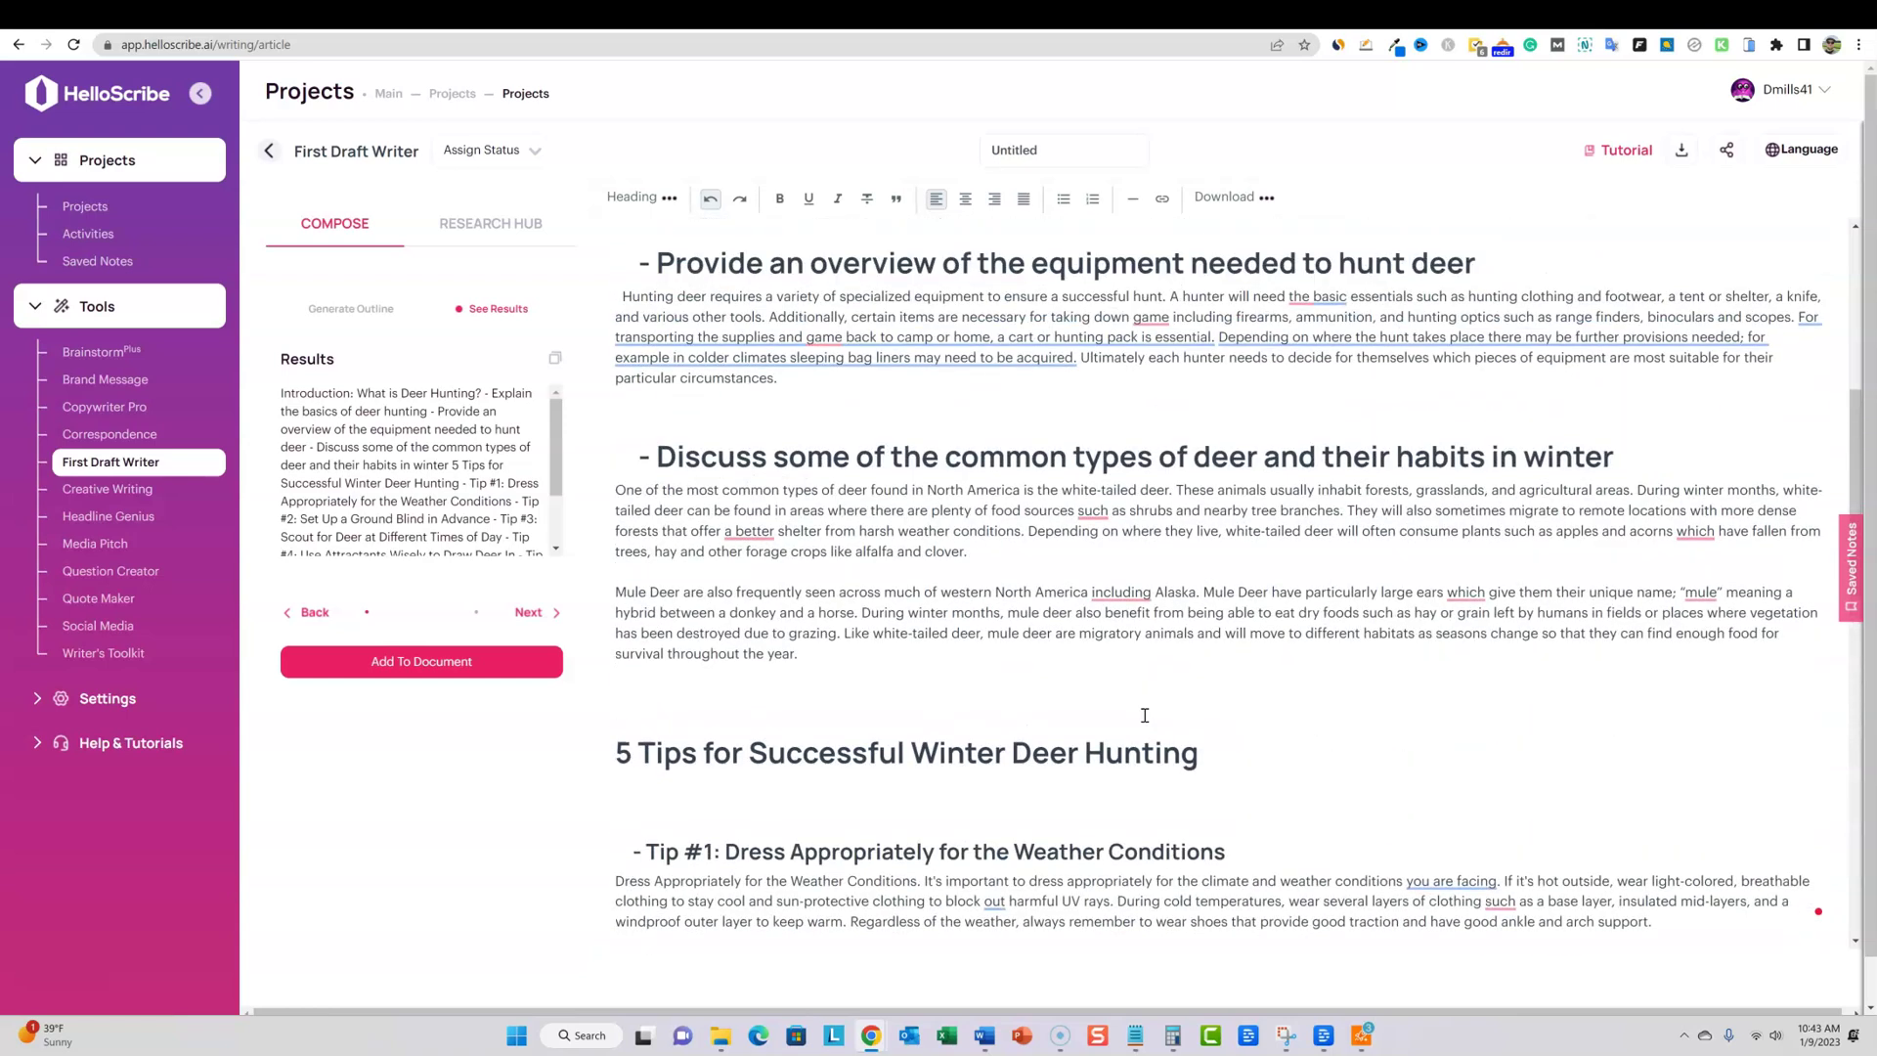
left_click(890, 621)
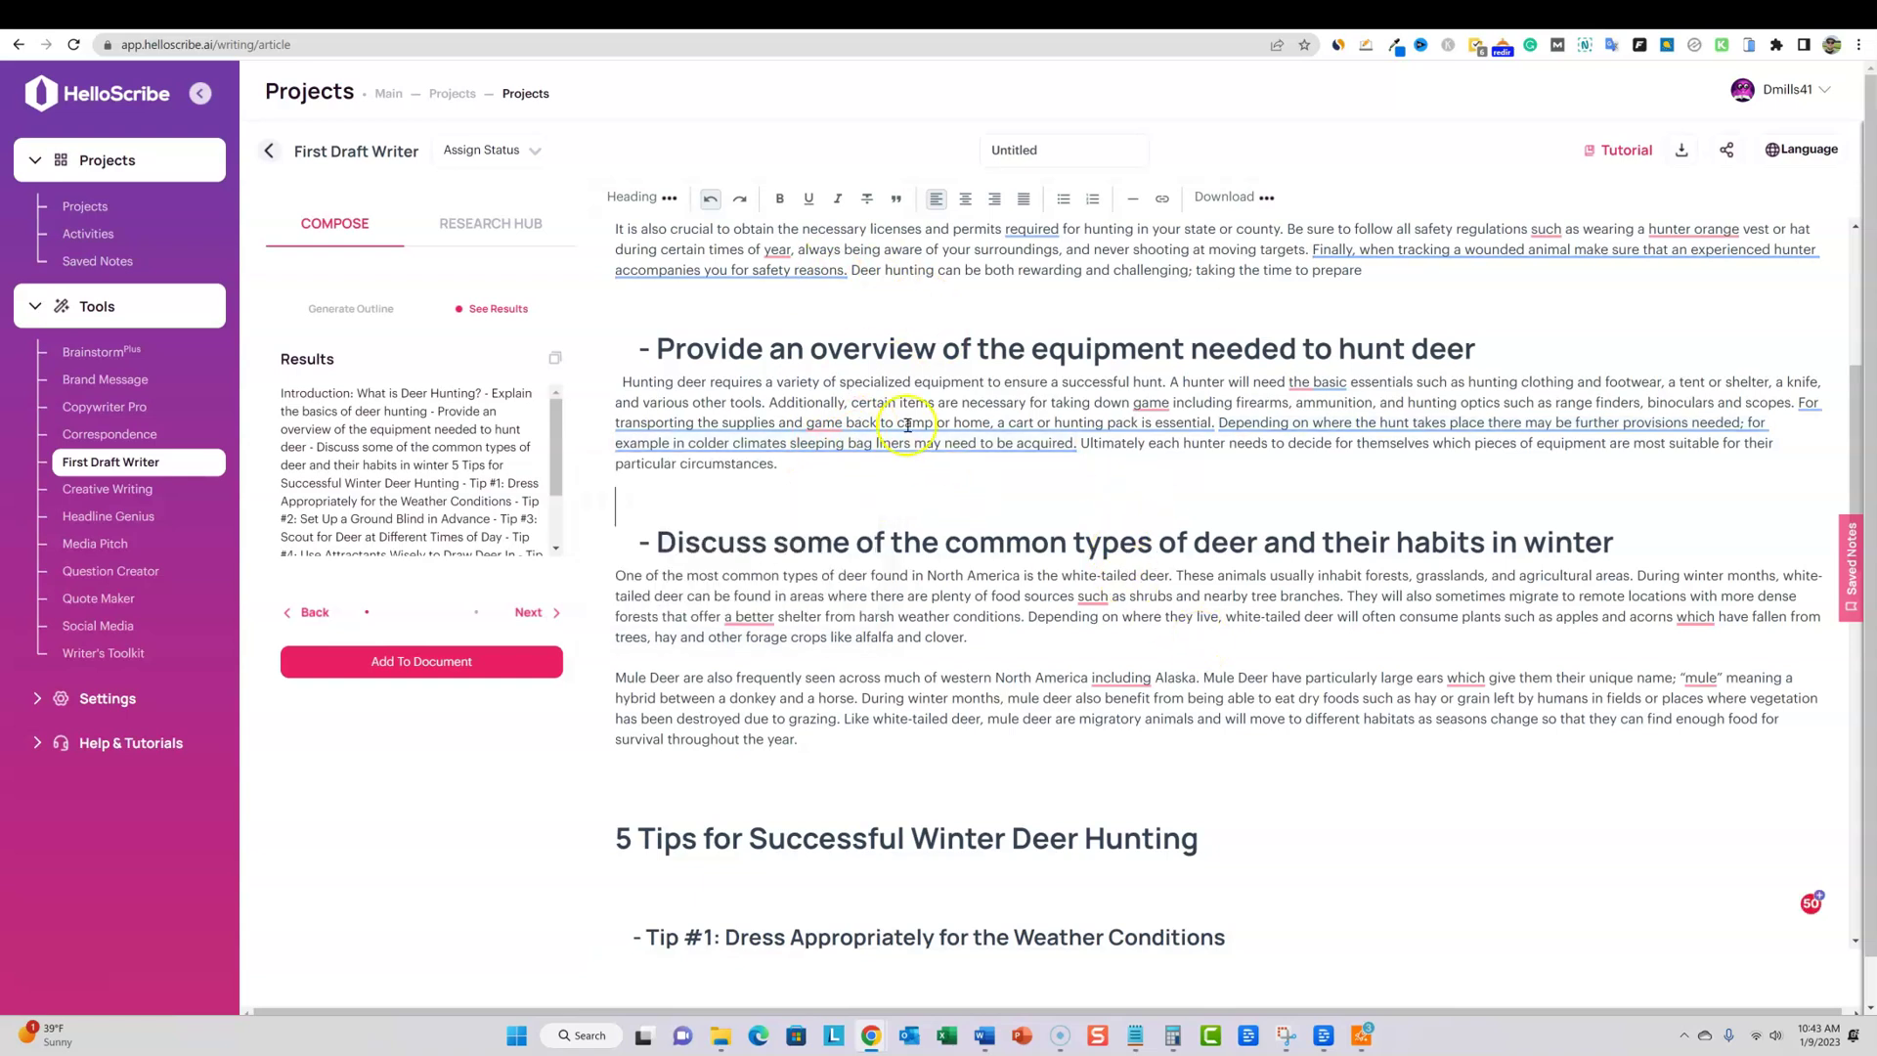
Open the Research Hub and look at what Latest News and Scholar offer for the default "Untitled" query
left_click(484, 225)
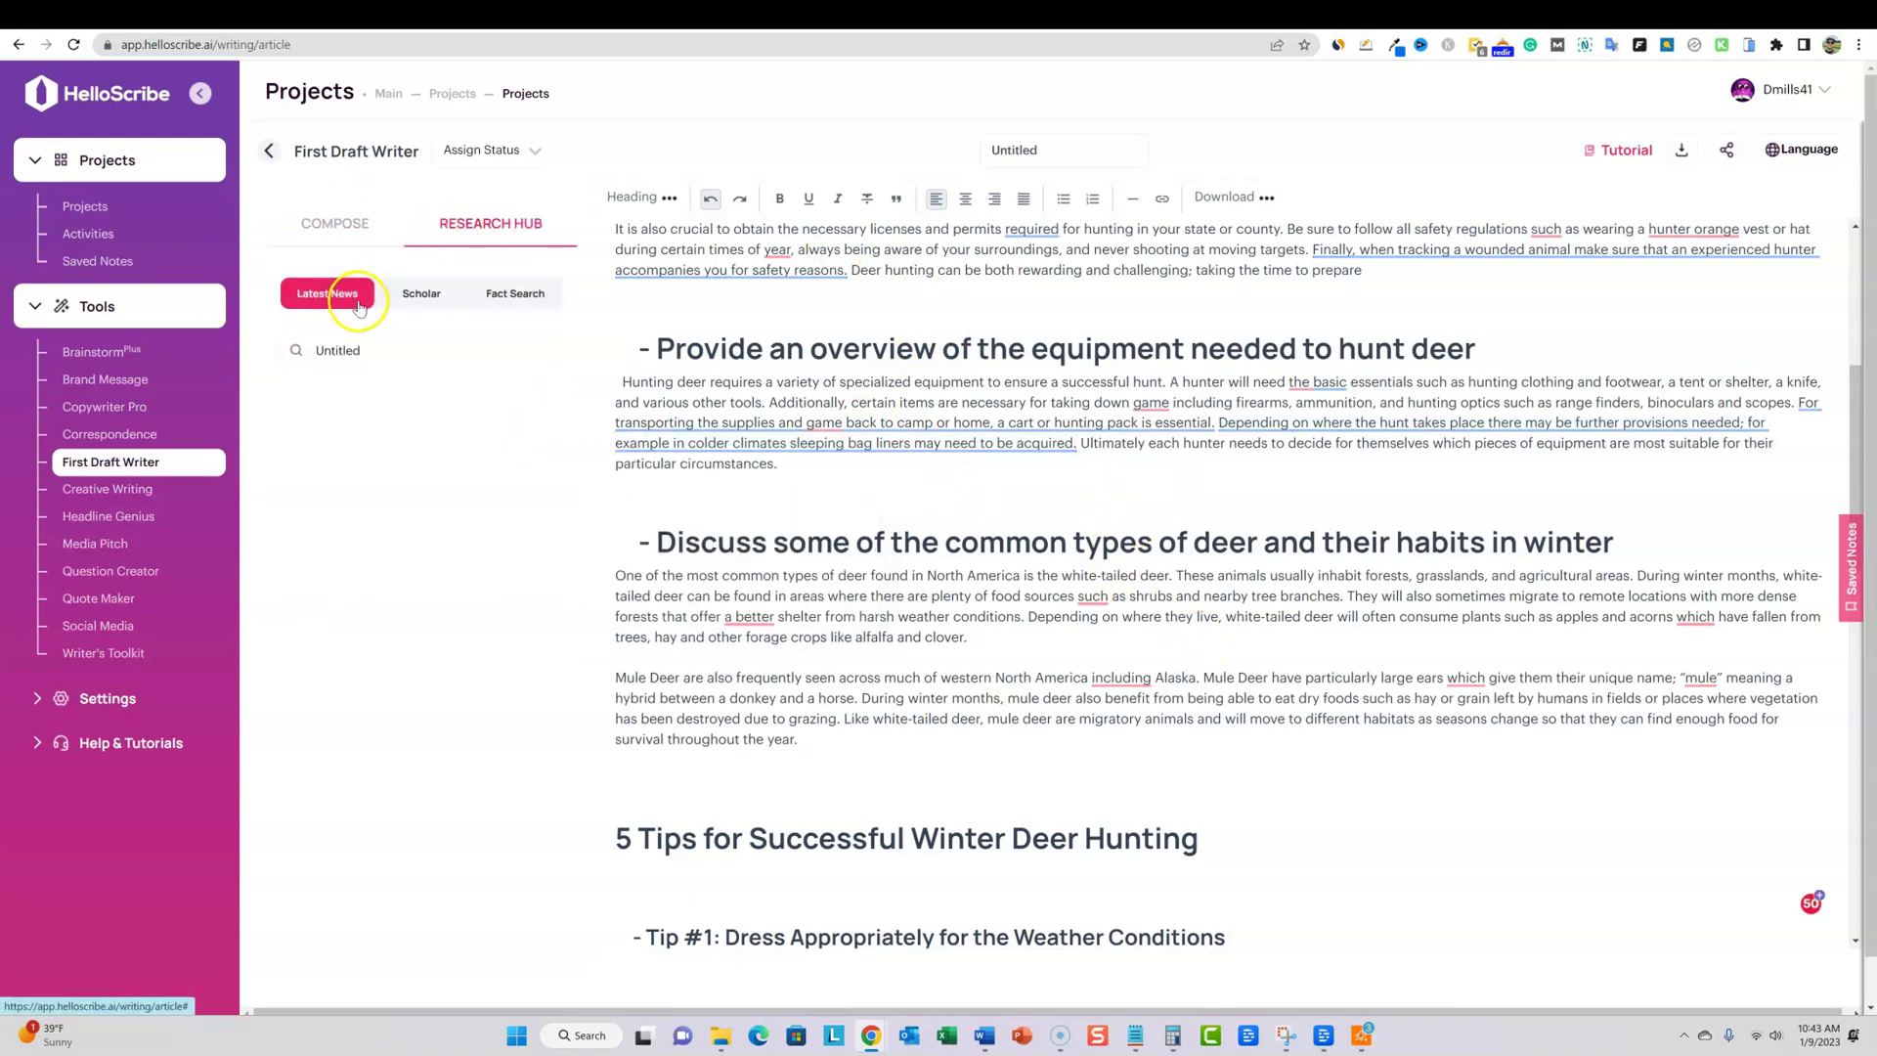
left_click(355, 347)
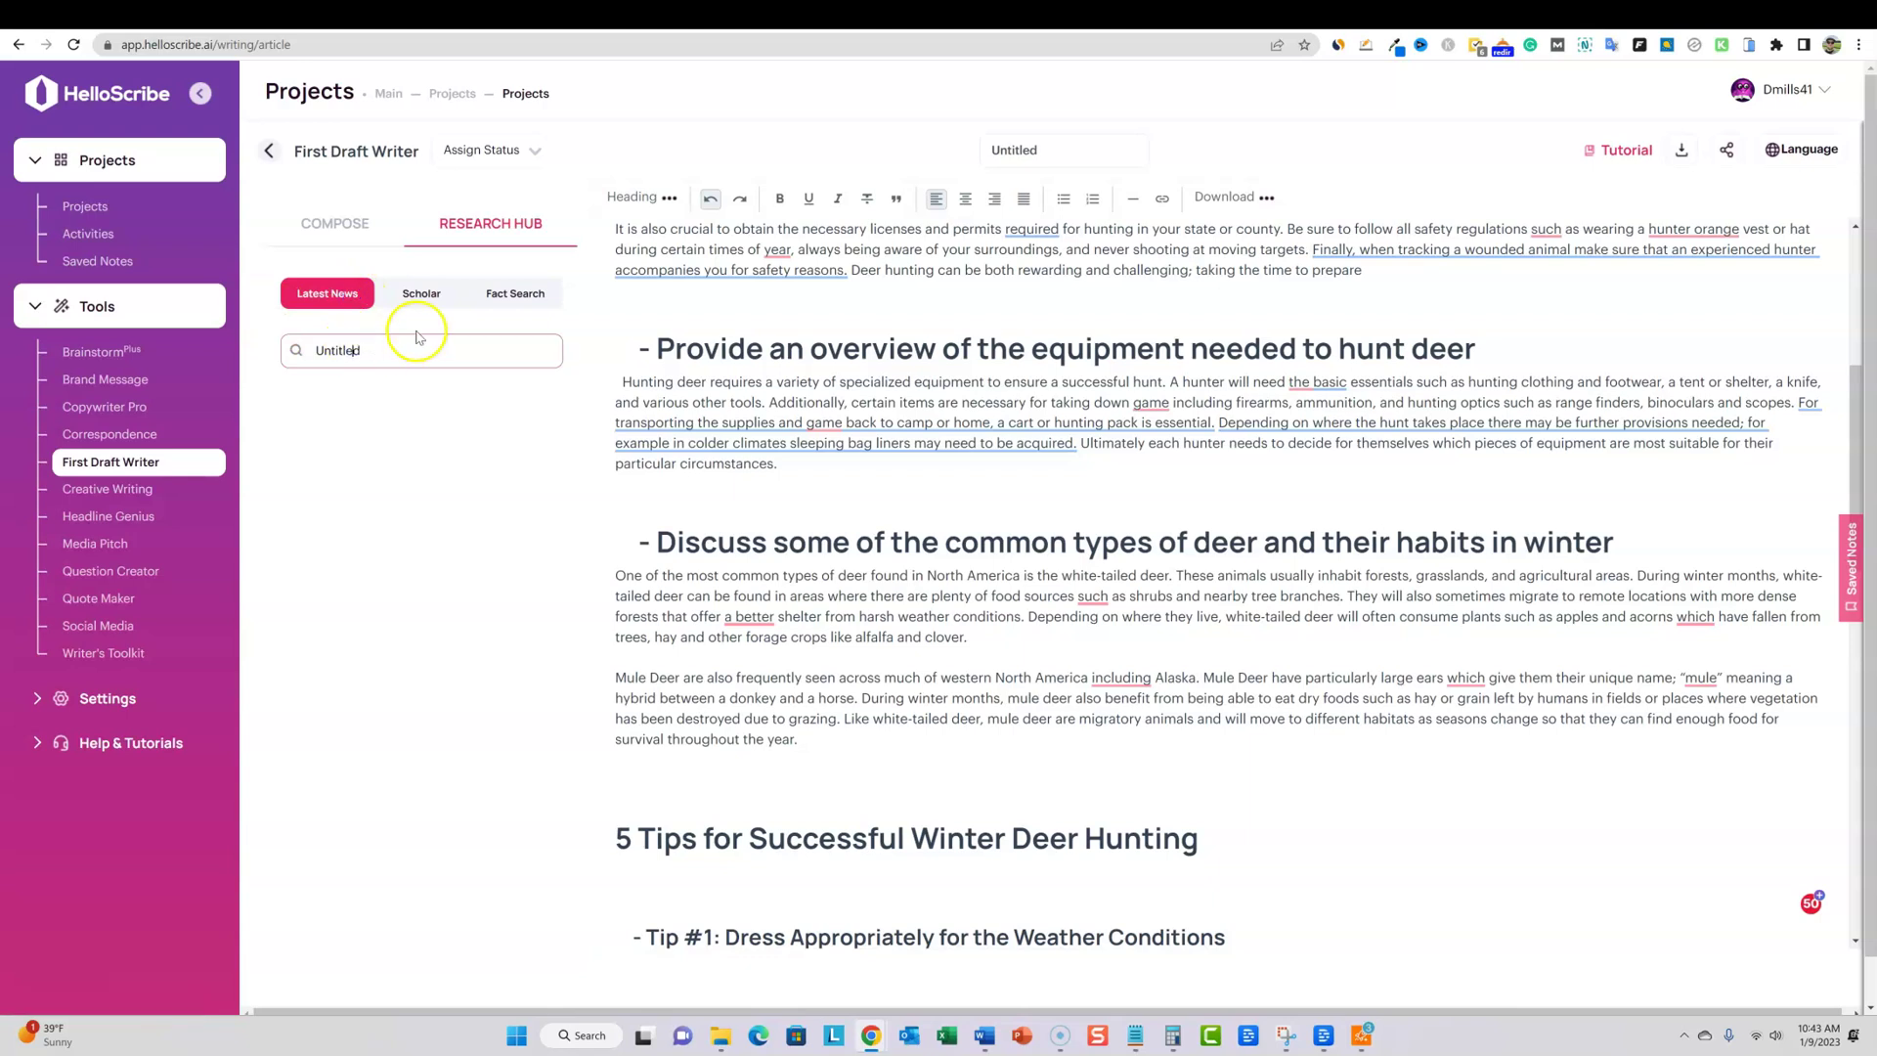
left_click(421, 294)
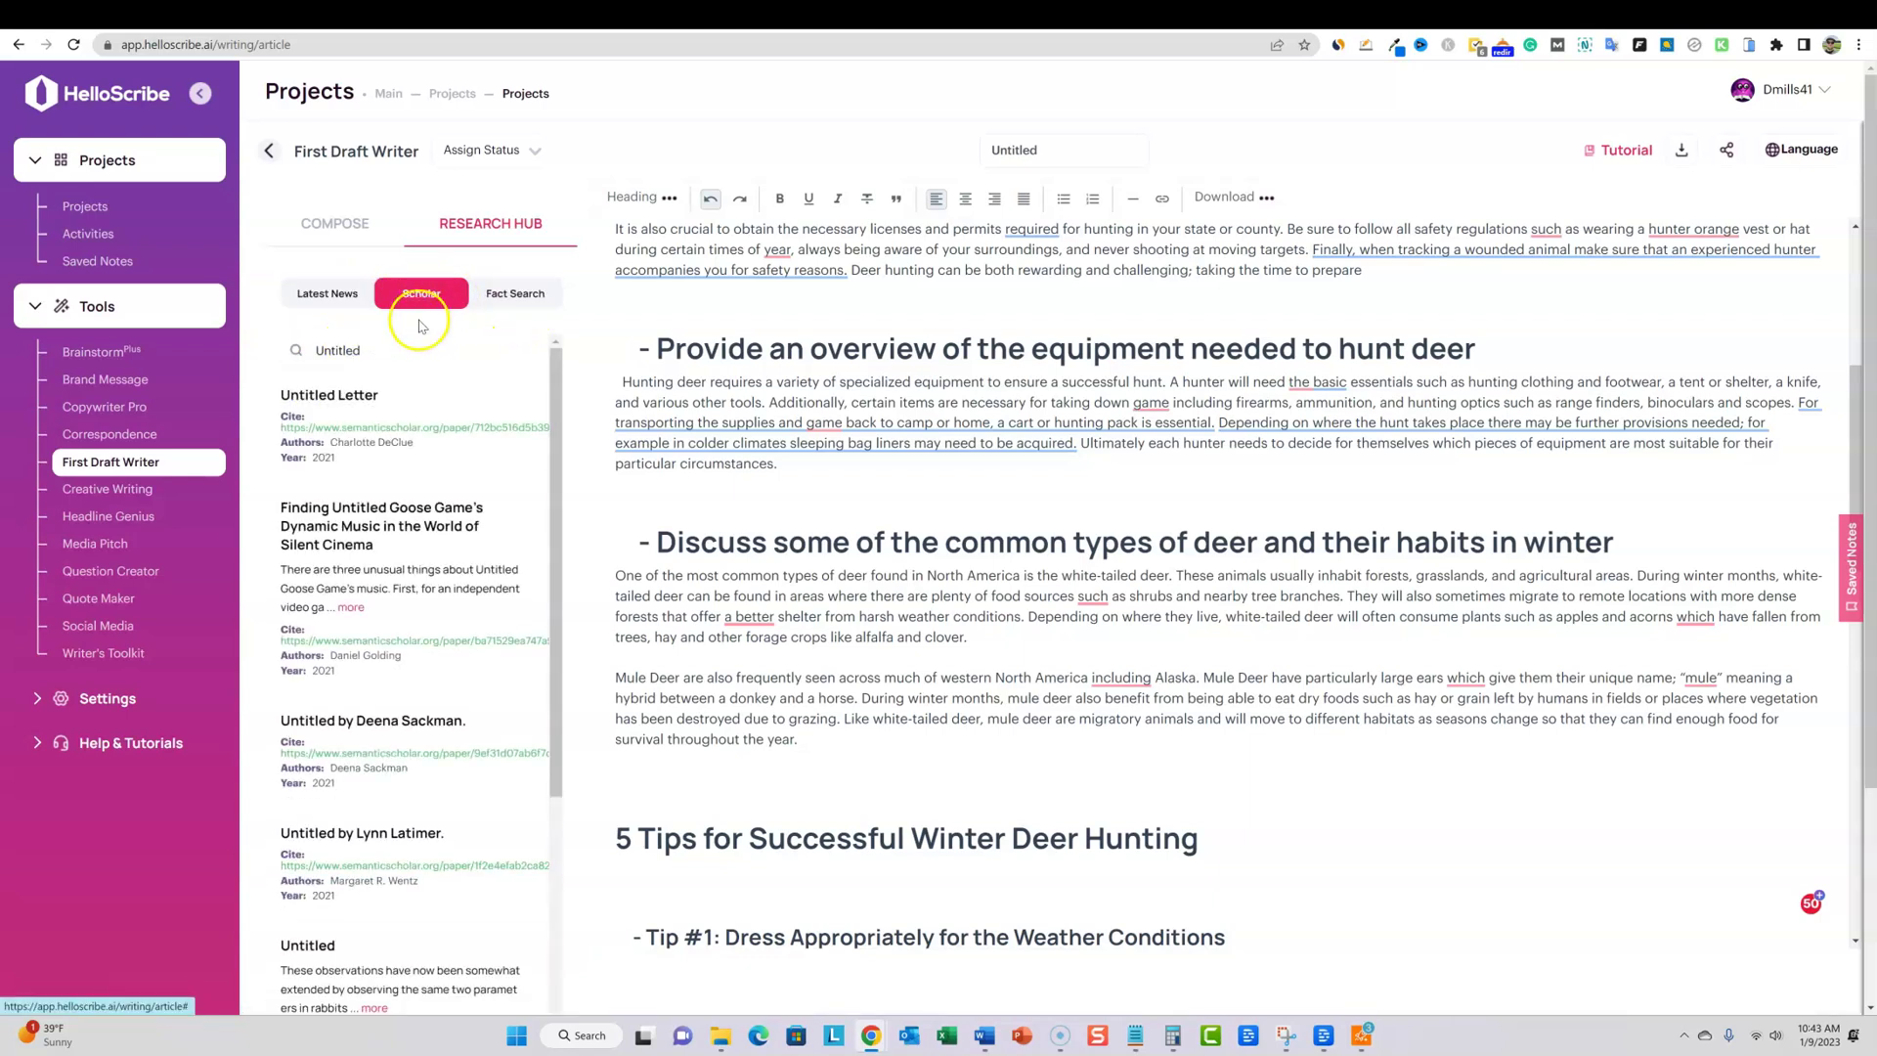
mouse_move(443, 845)
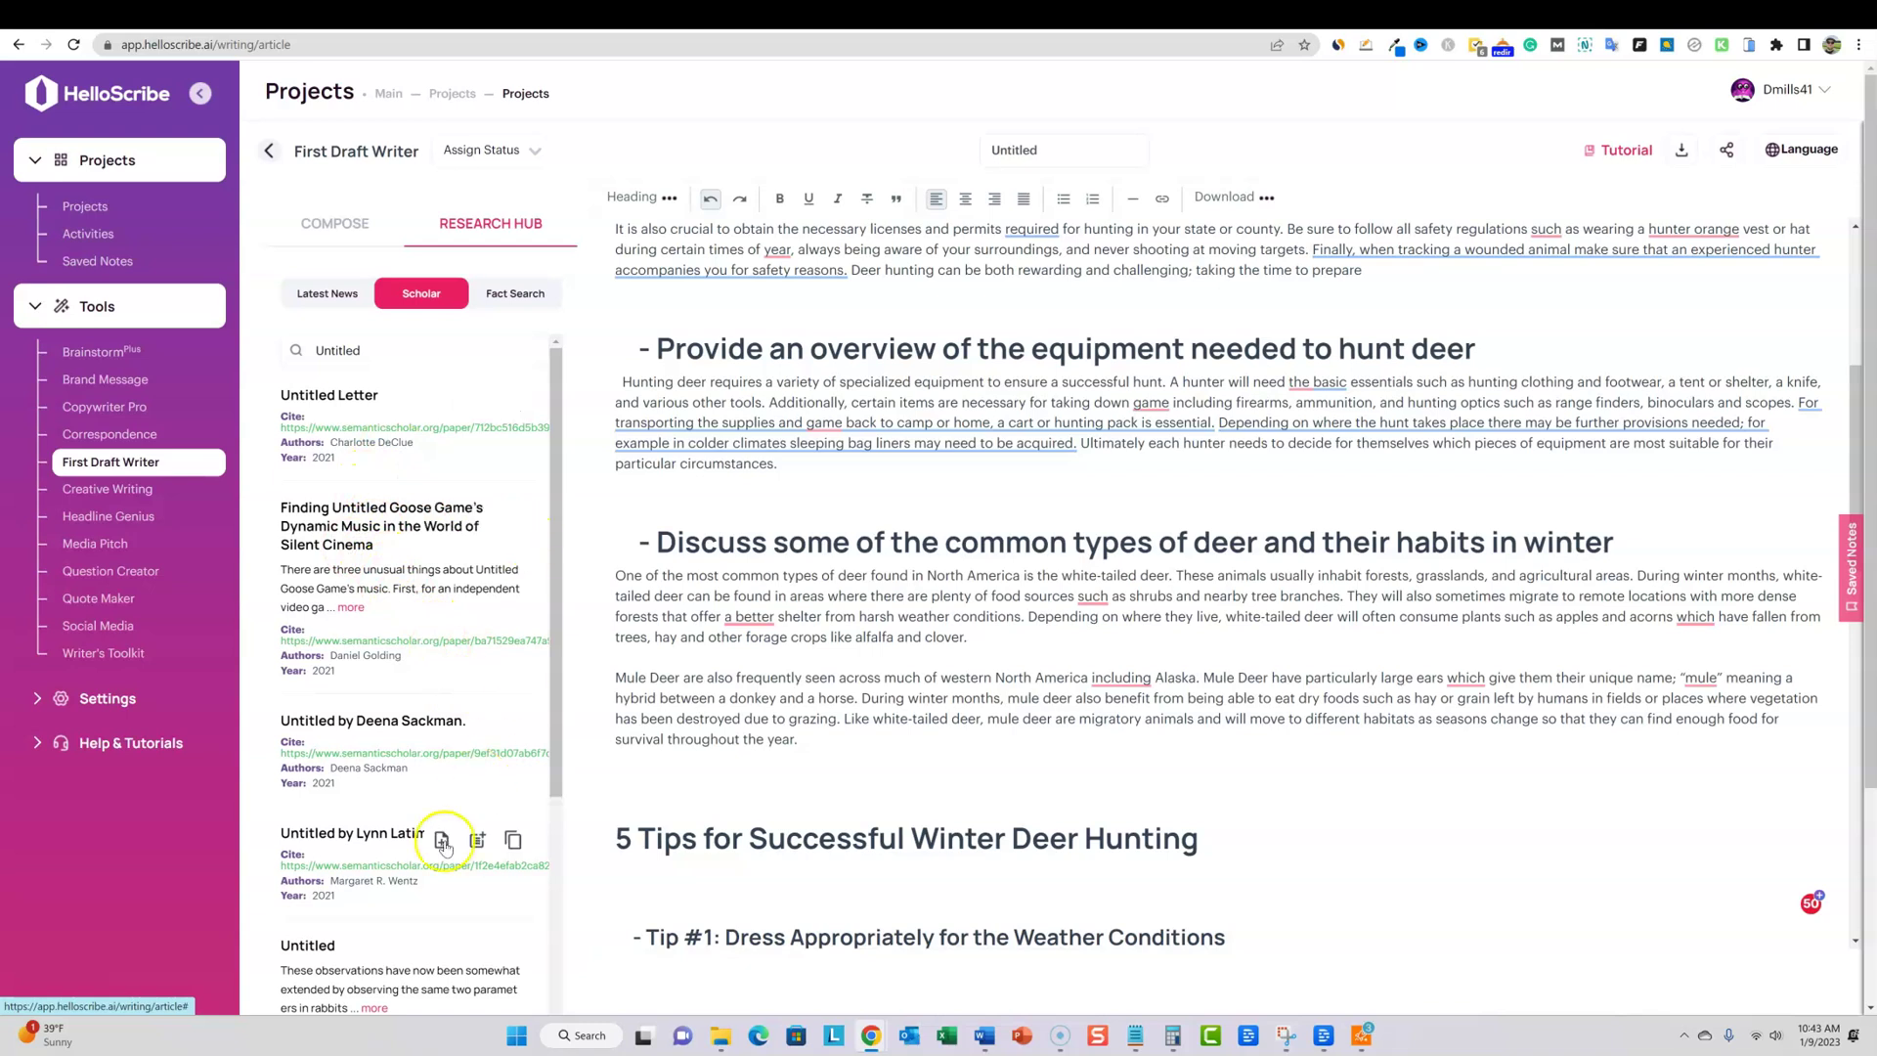
mouse_move(475, 397)
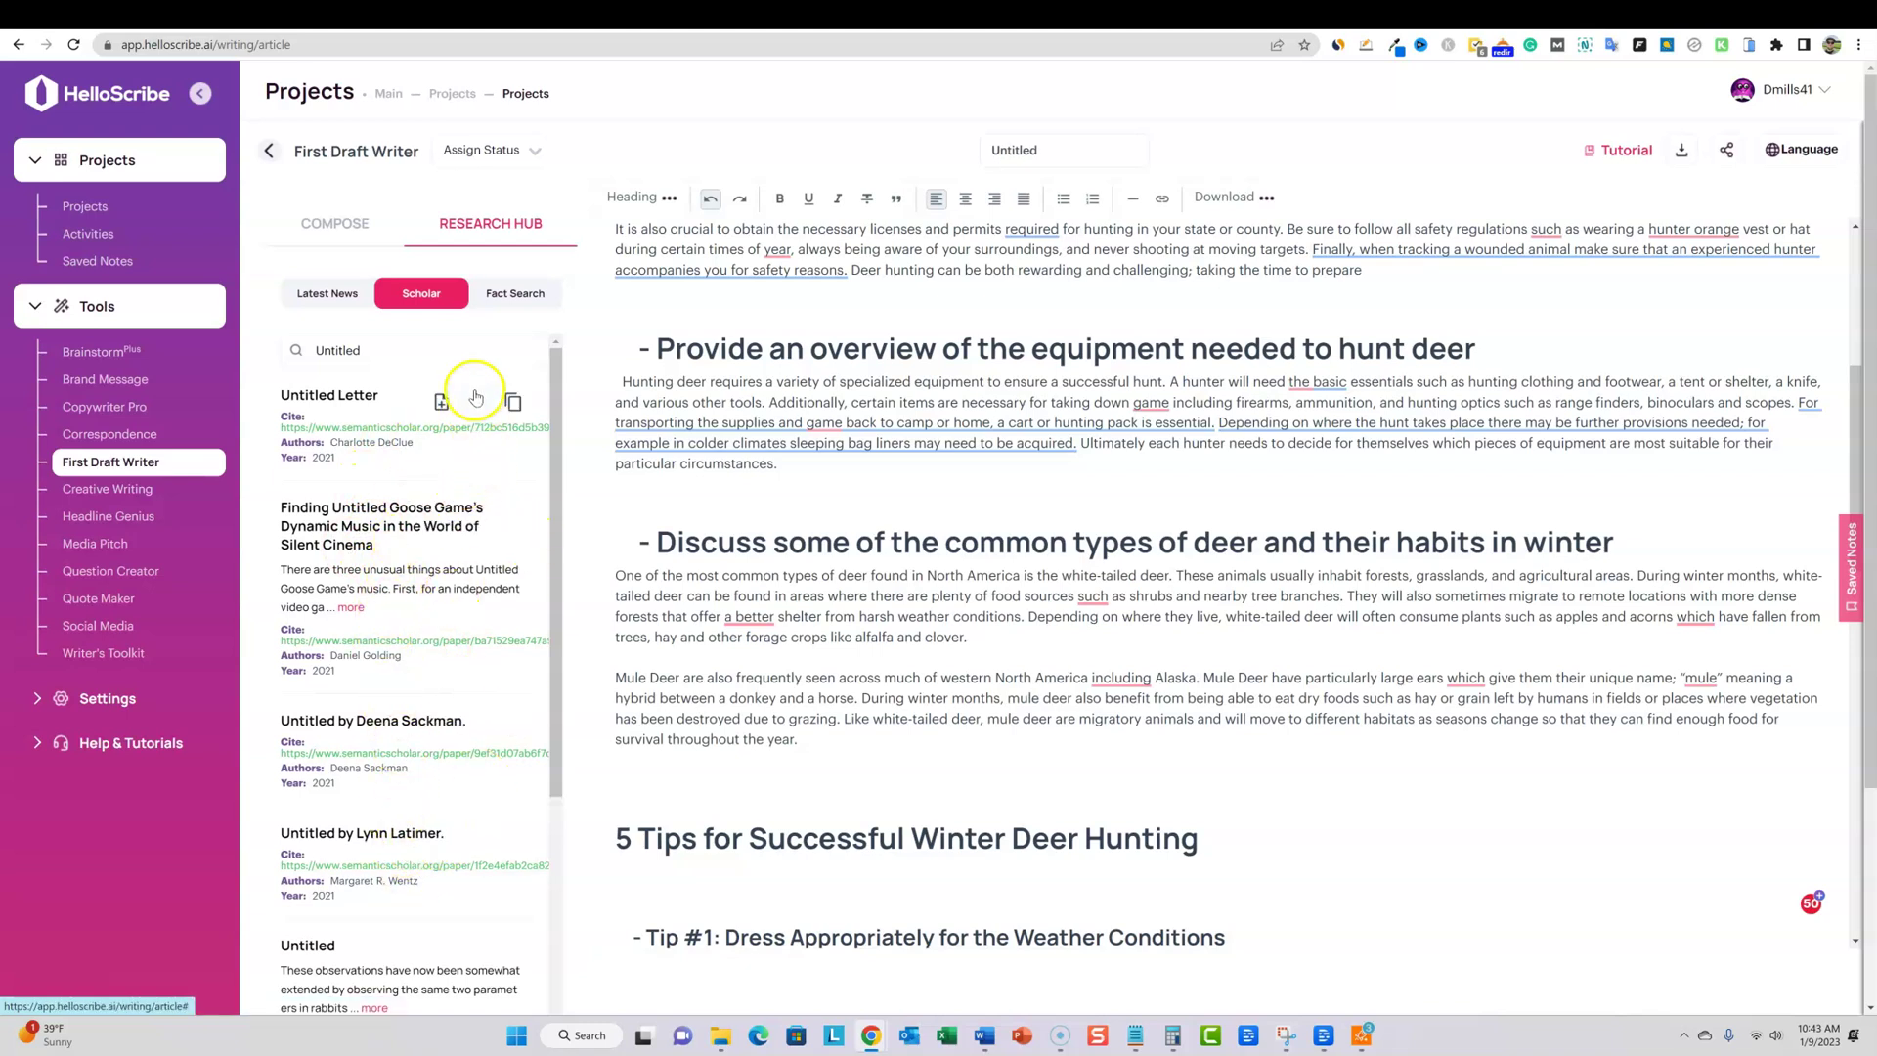
left_click(332, 296)
left_click(364, 350)
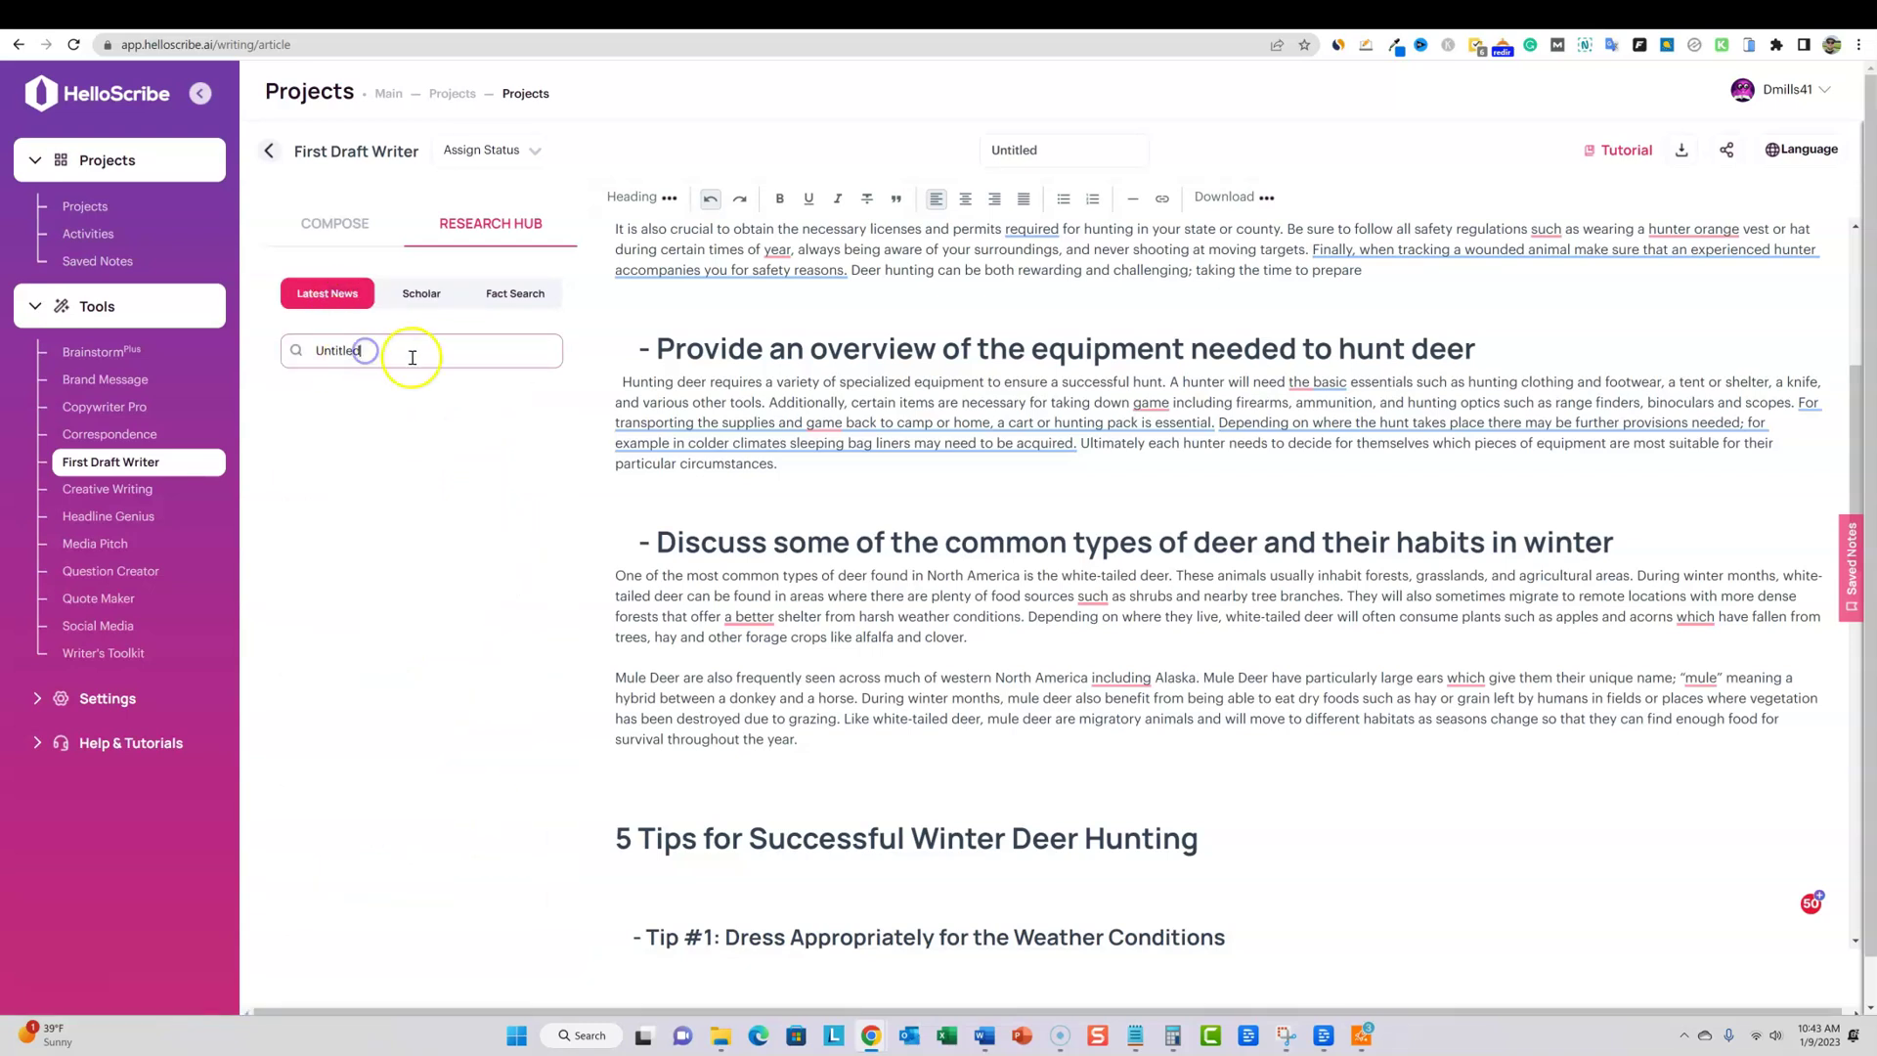
Replace the Research Hub query with the article's opening heading, "What is Deer Hunting"
scroll(955, 473, "up", 5)
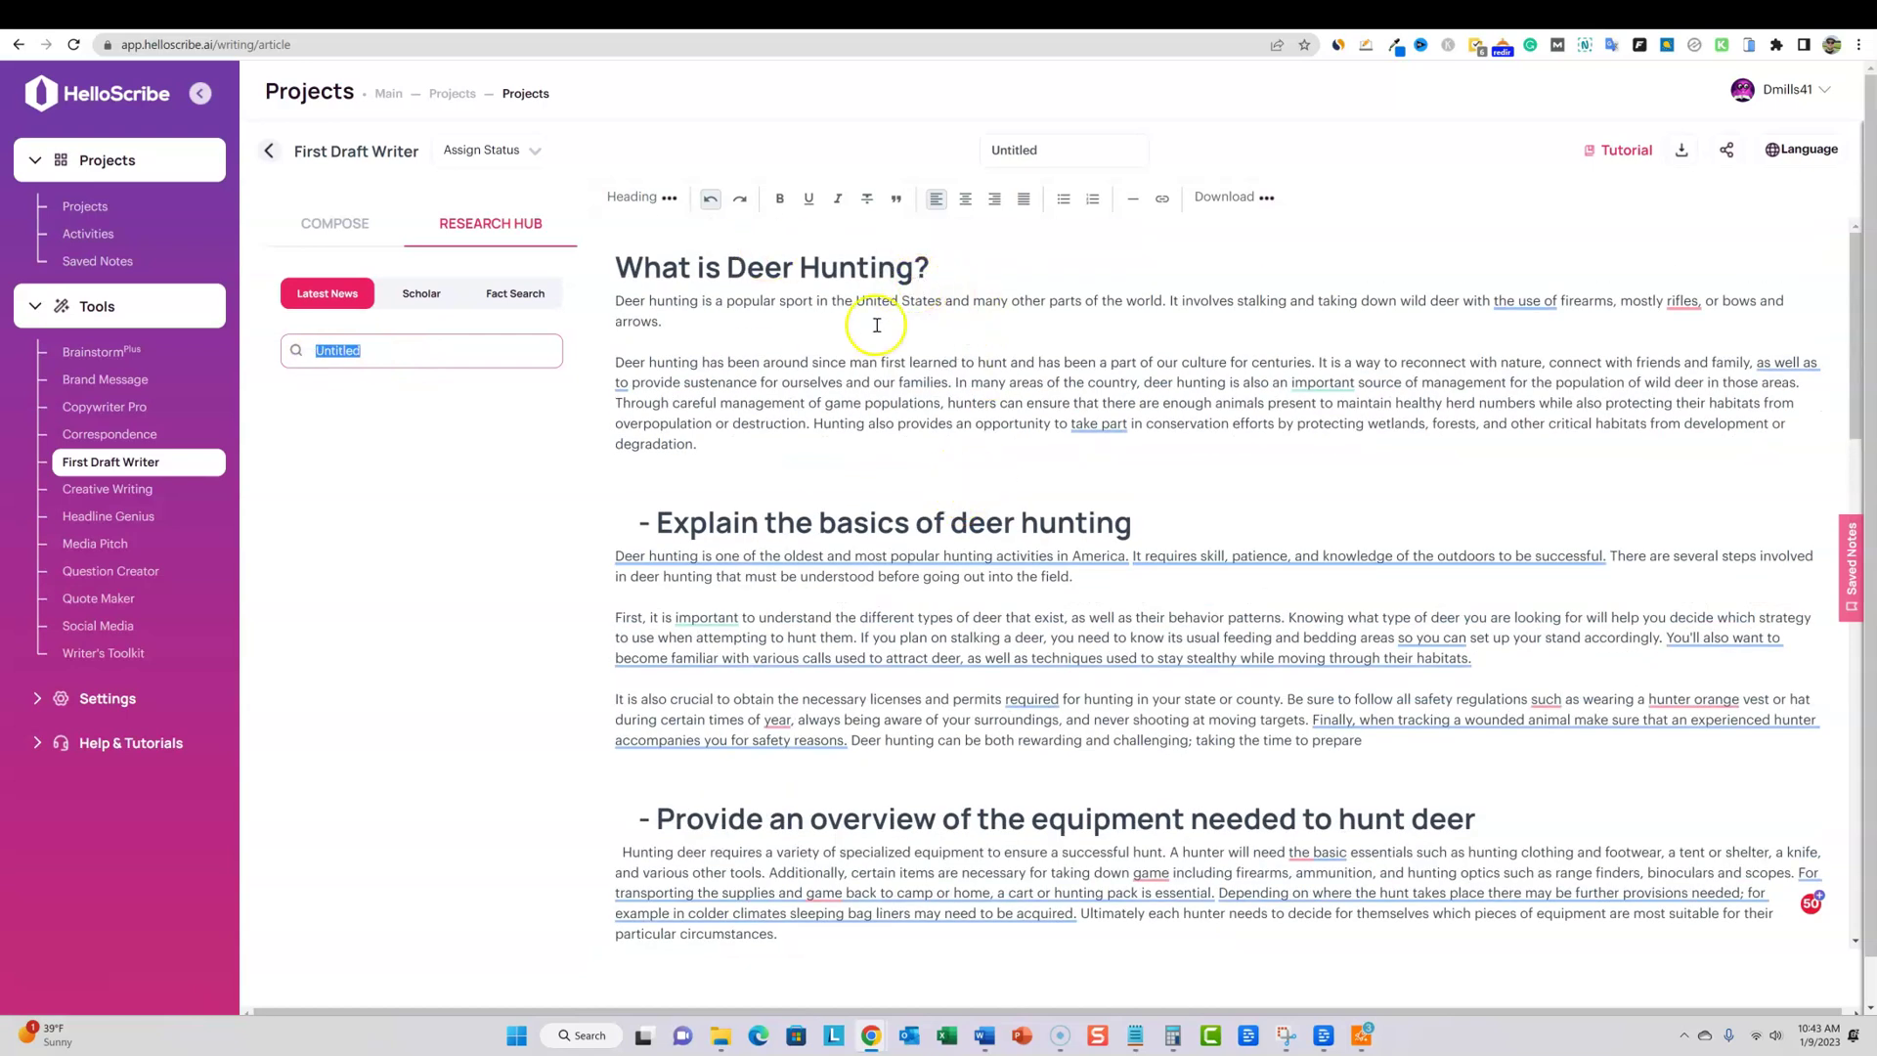
left_click_drag(912, 267, 622, 270)
key("ctrl+c")
double_click(332, 350)
key("ctrl+v")
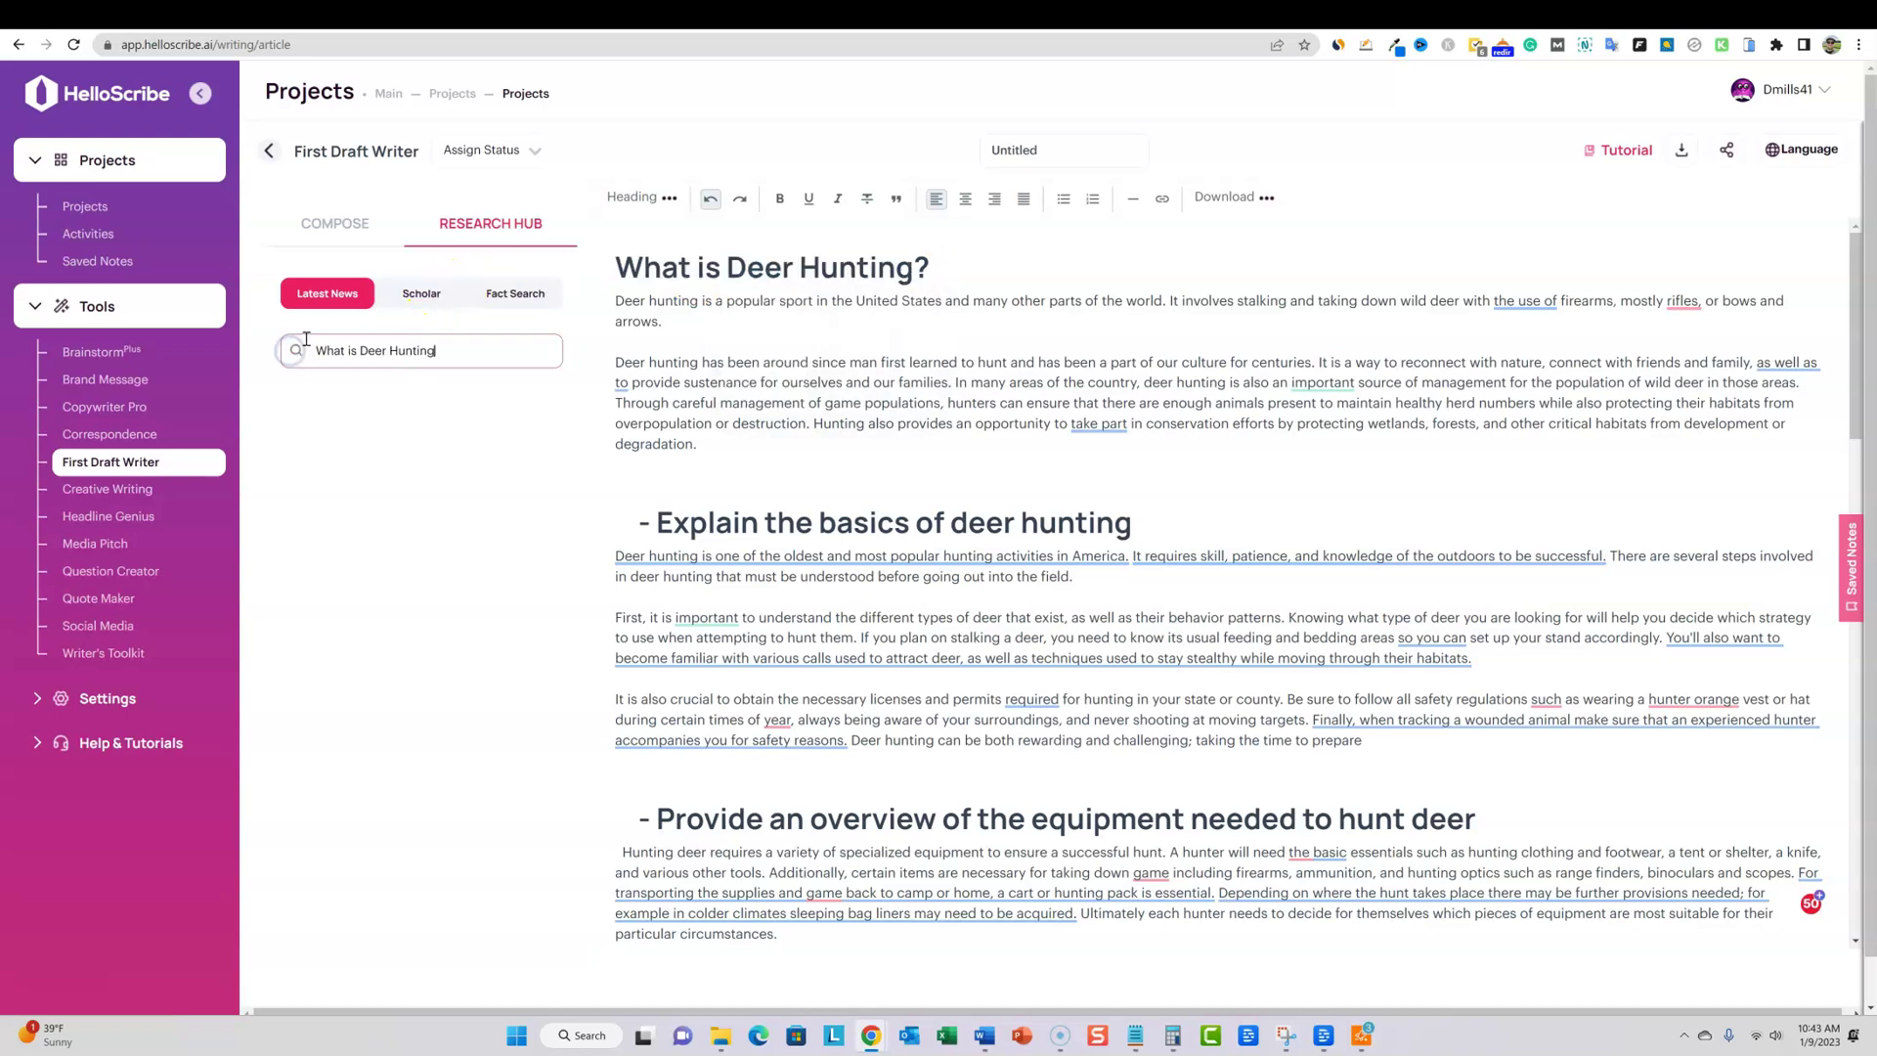
left_click(384, 352)
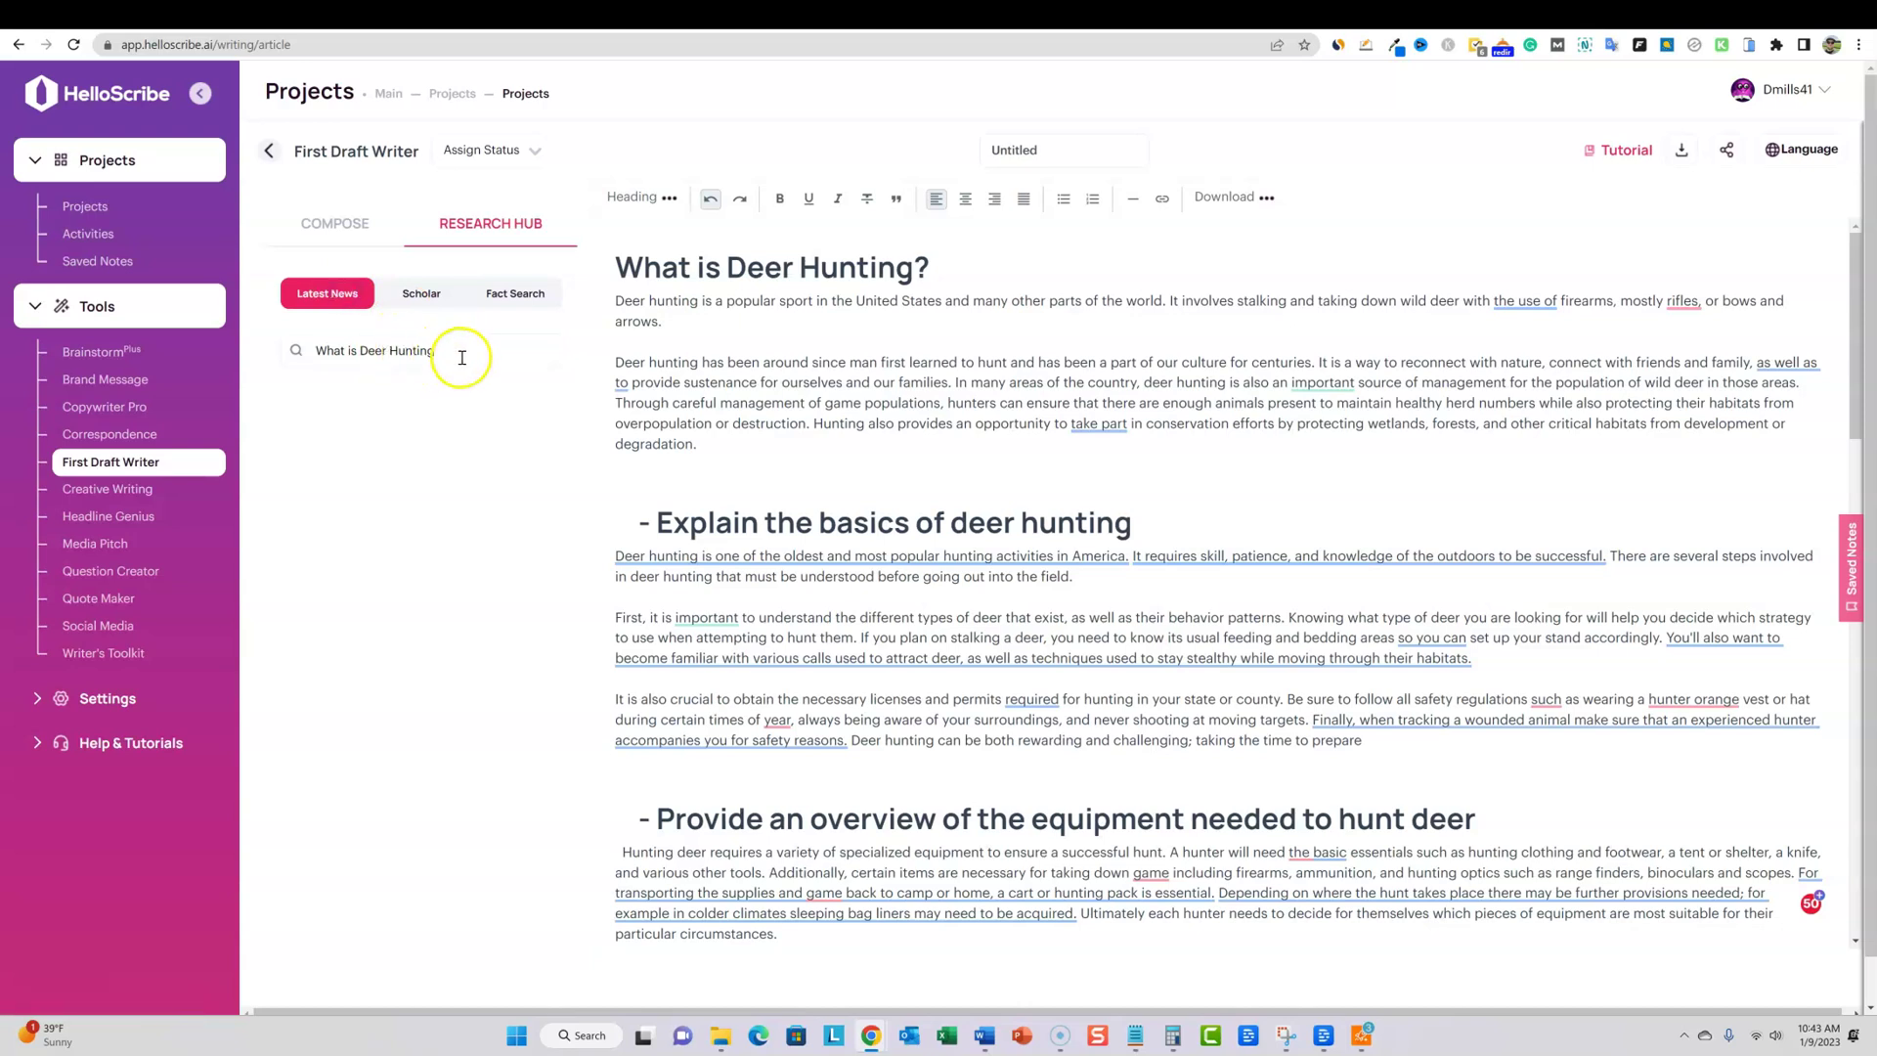
Compare the Scholar, Latest News and Fact Search results for the deer hunting query
left_click(418, 296)
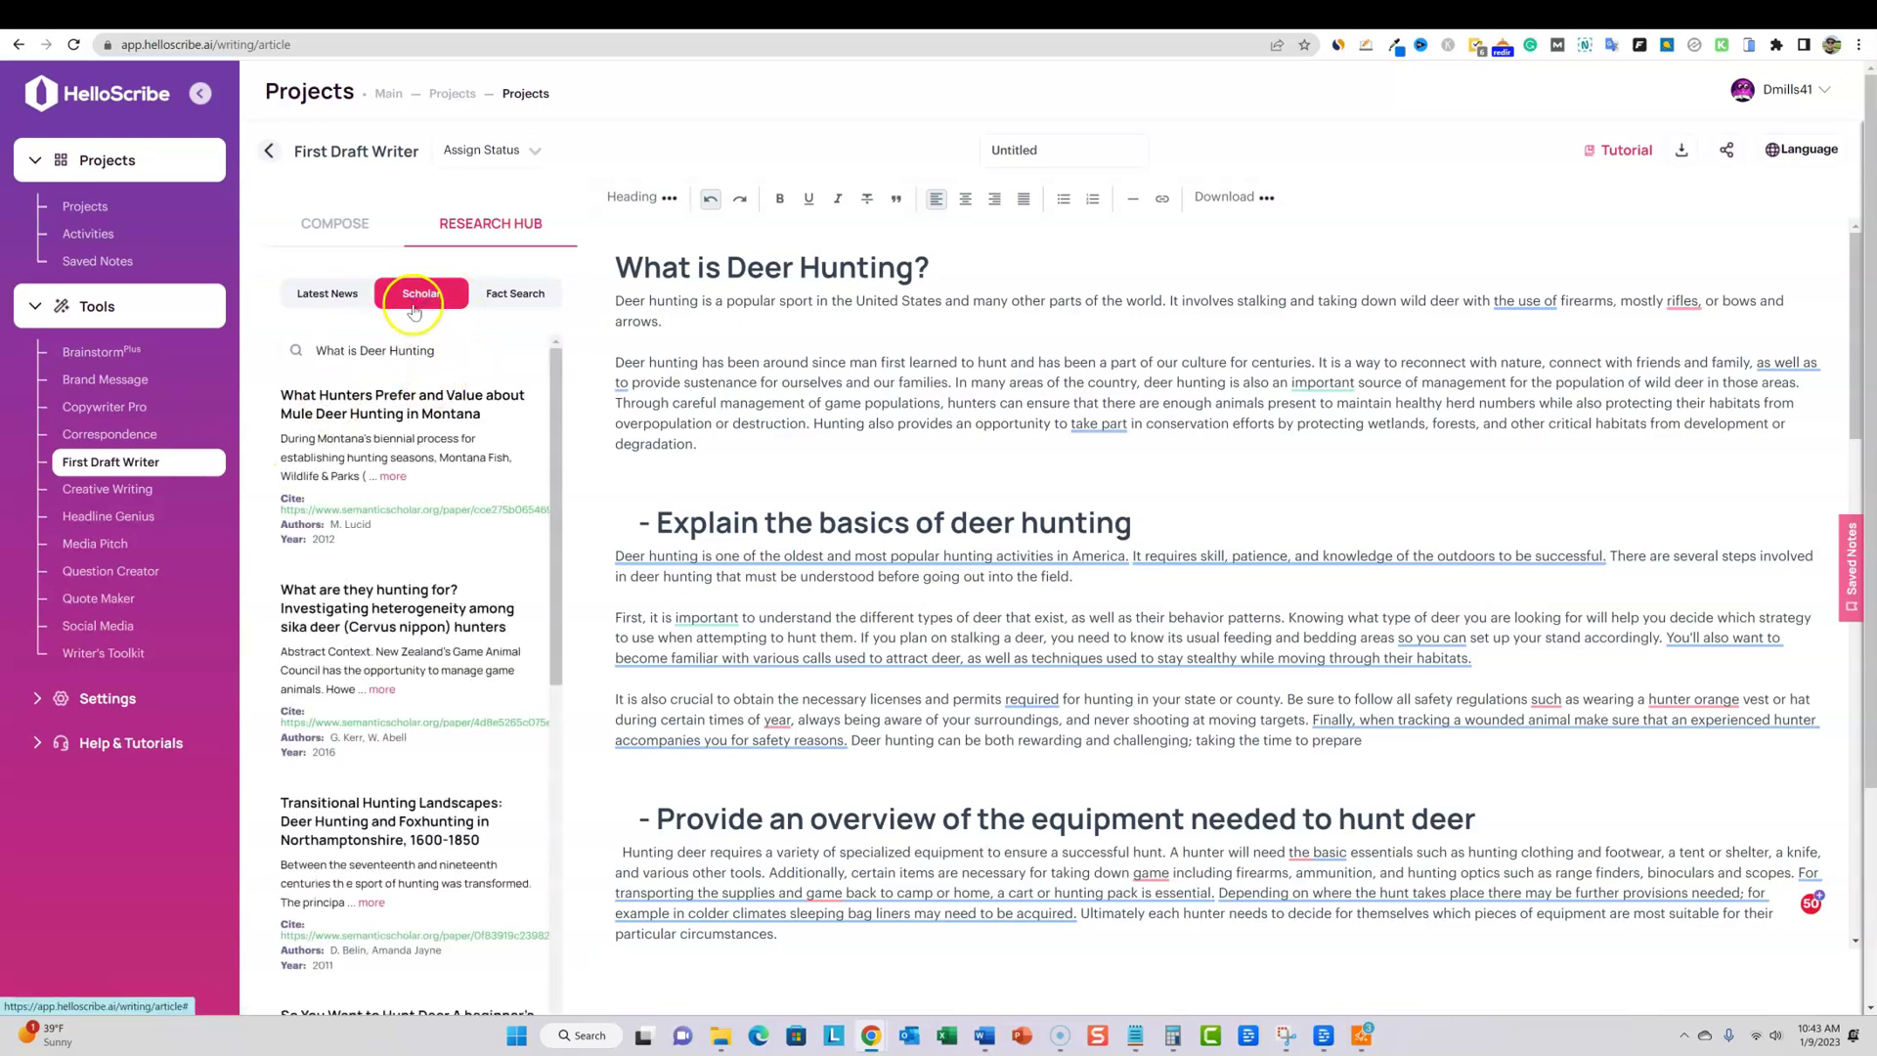
left_click(370, 299)
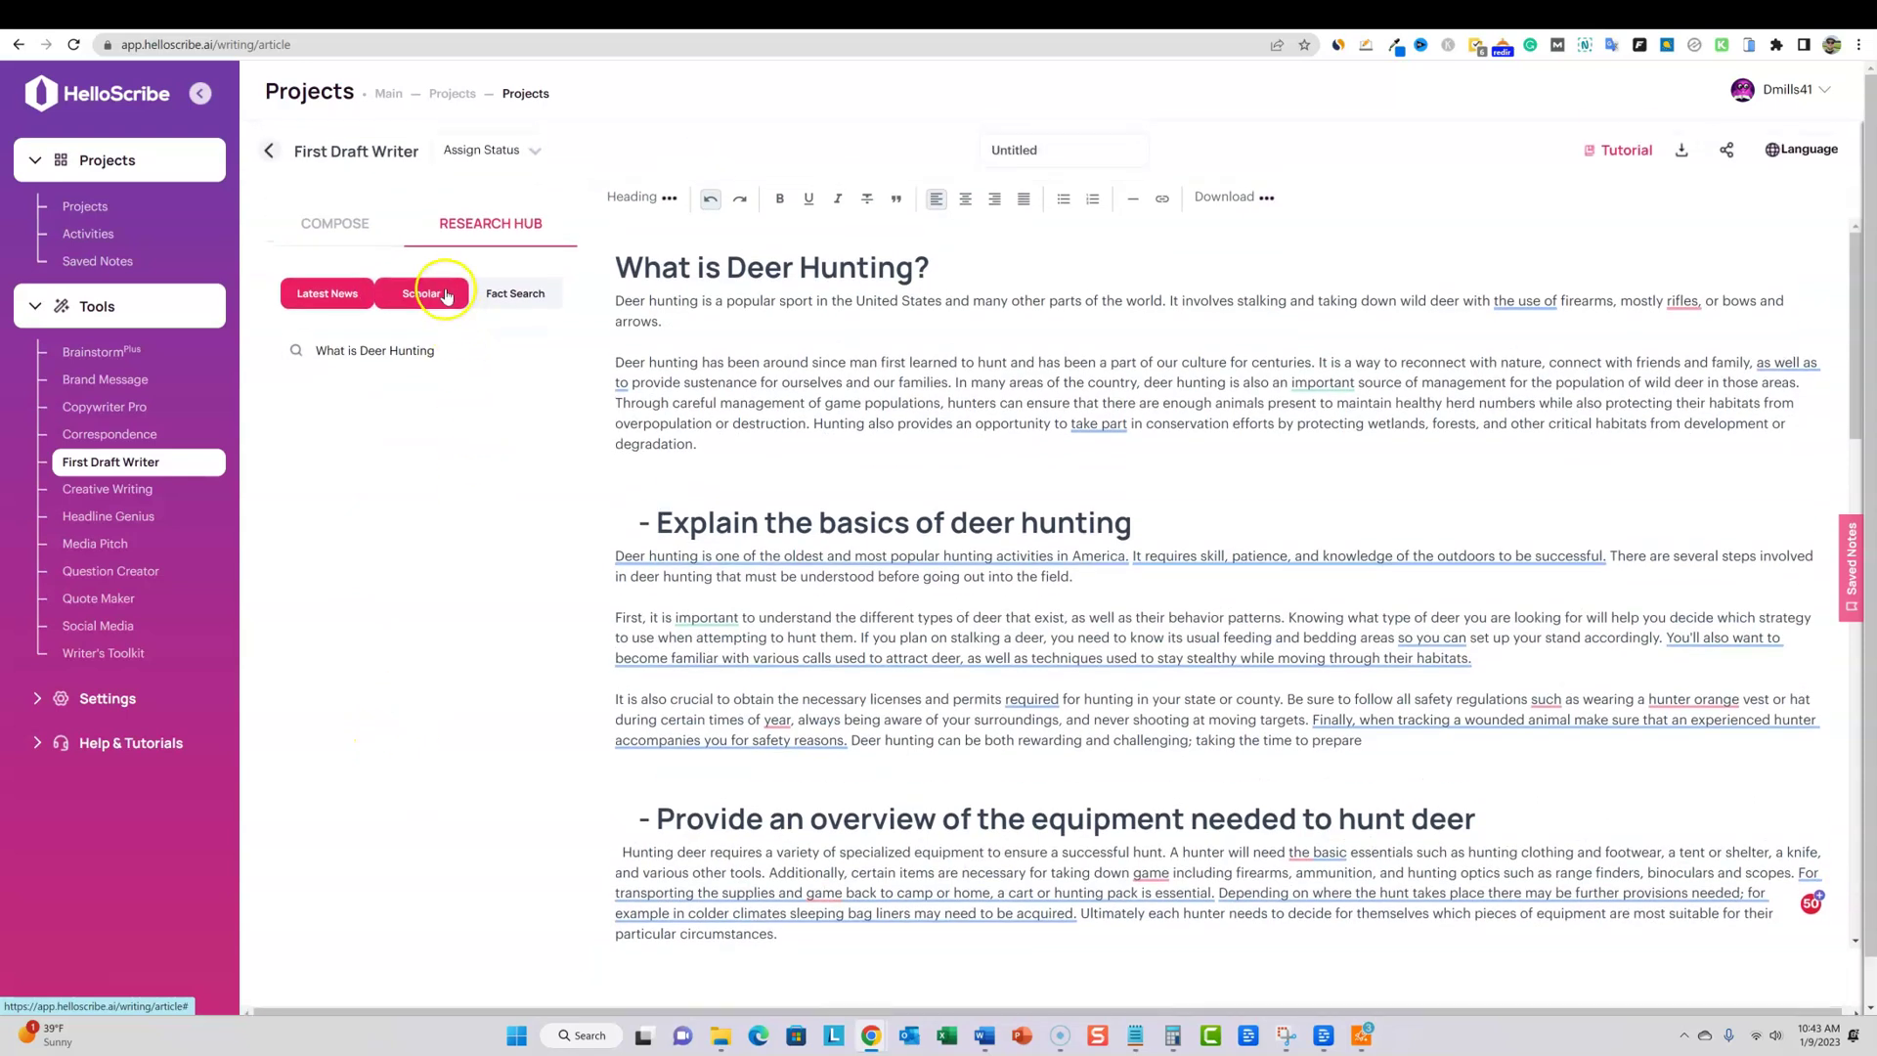
left_click(445, 295)
scroll(440, 545, "down", 5)
scroll(453, 906, "up", 5)
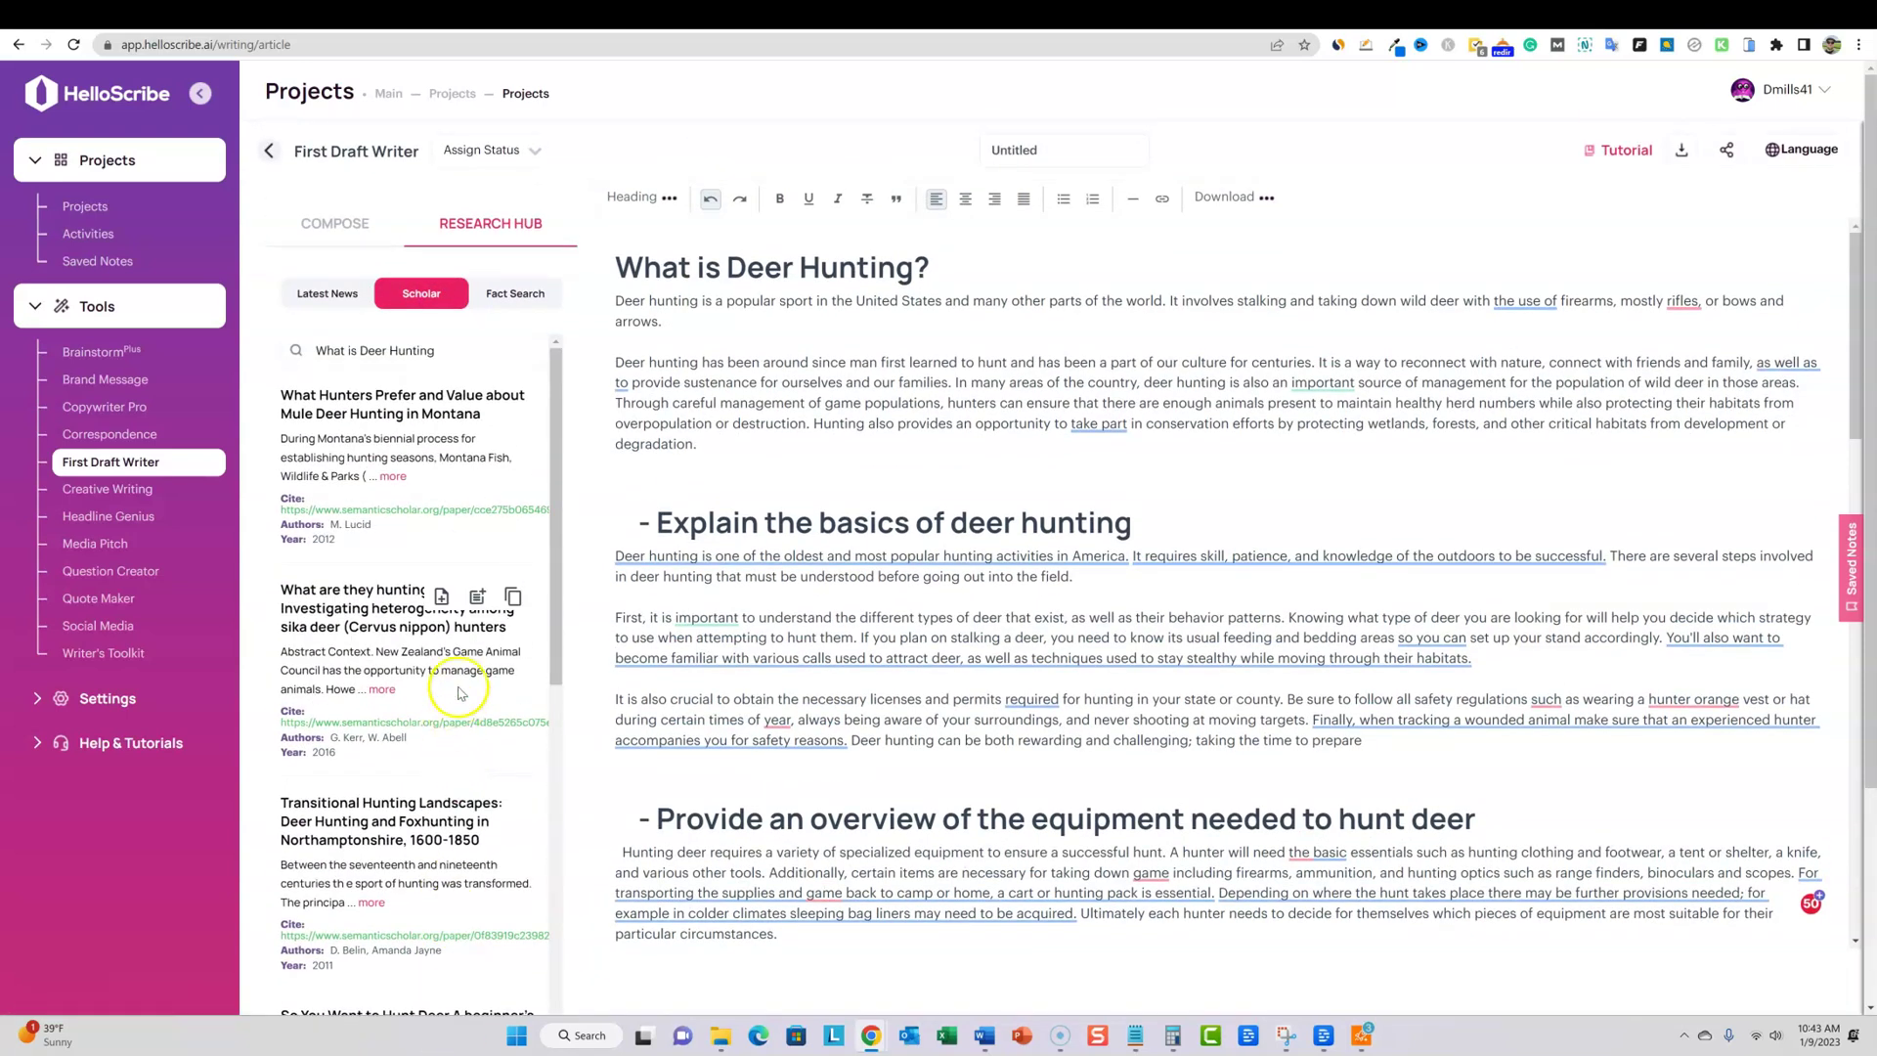
left_click(515, 294)
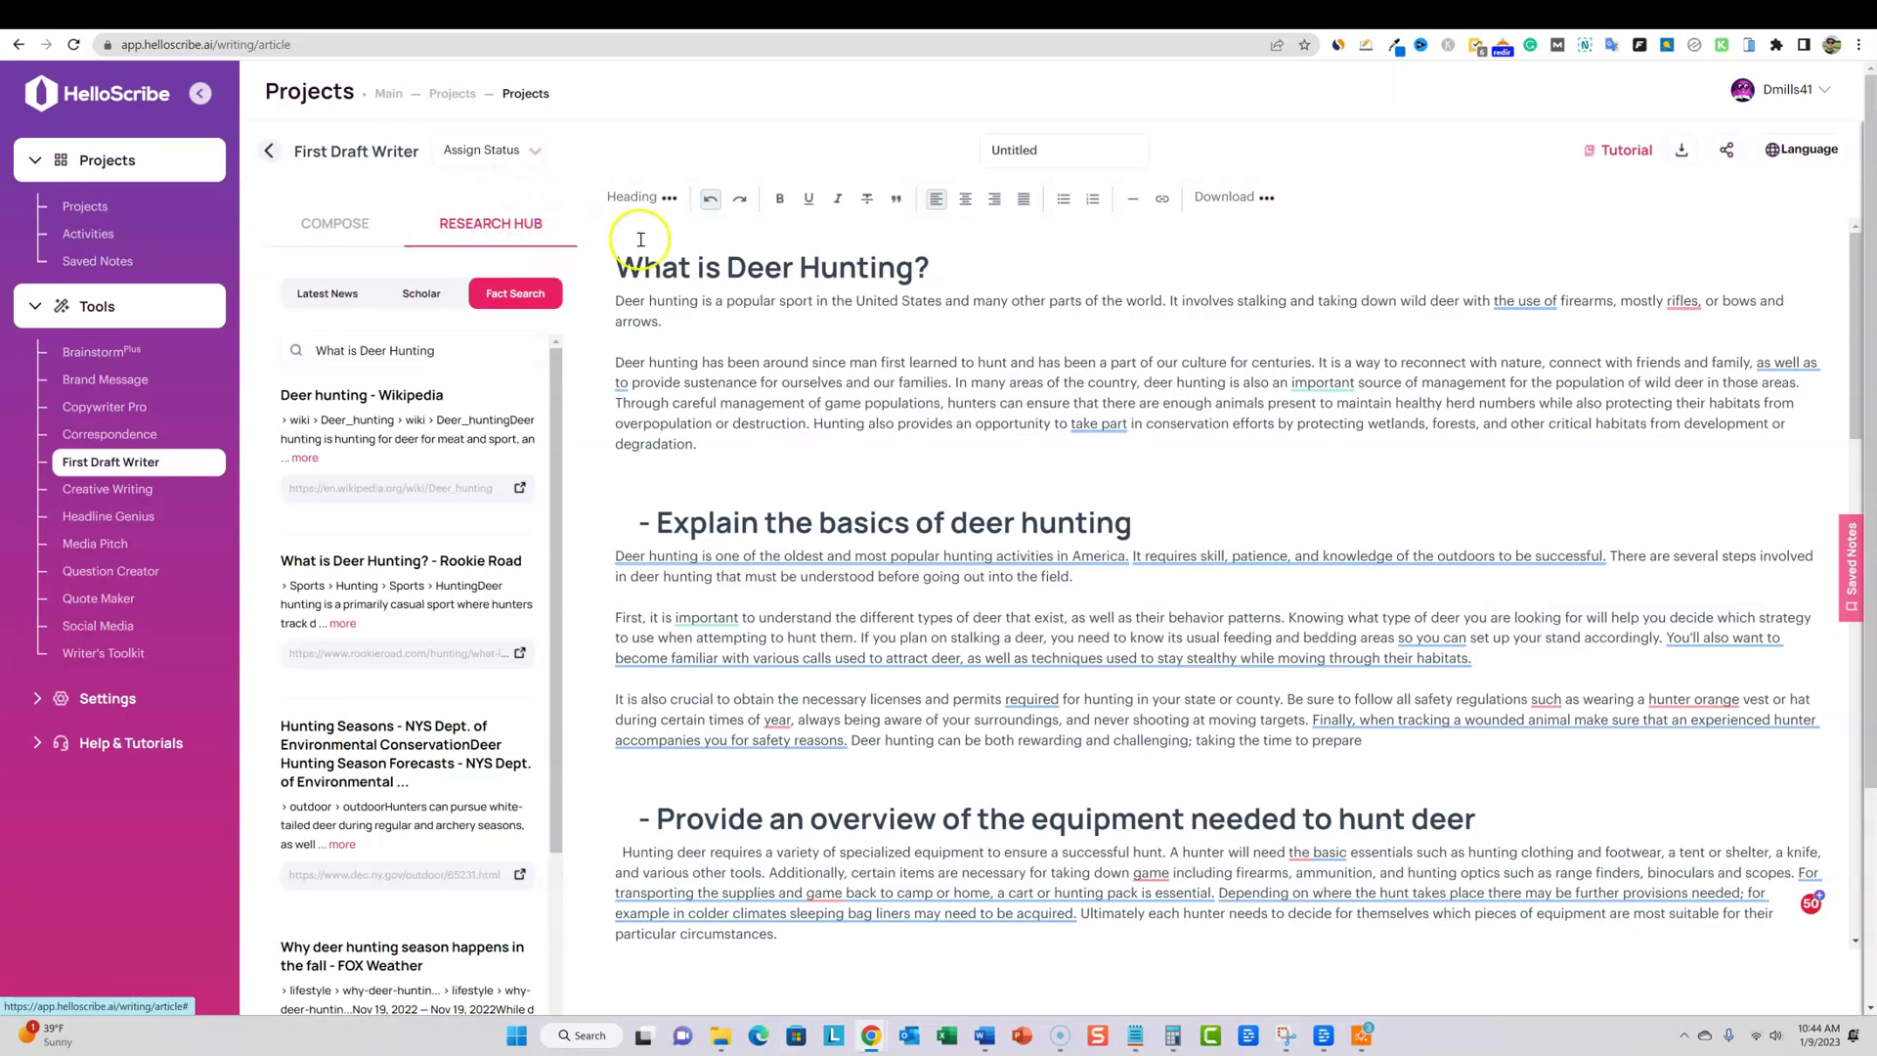
Accept Grammarly's clarity rewrites for the four underlined sentences on skill, America's hunting activities, deer calls and wounded animals in the basics section
scroll(1458, 334, "down", 7)
scroll(1458, 334, "up", 7)
scroll(1407, 407, "down", 1)
mouse_move(1233, 473)
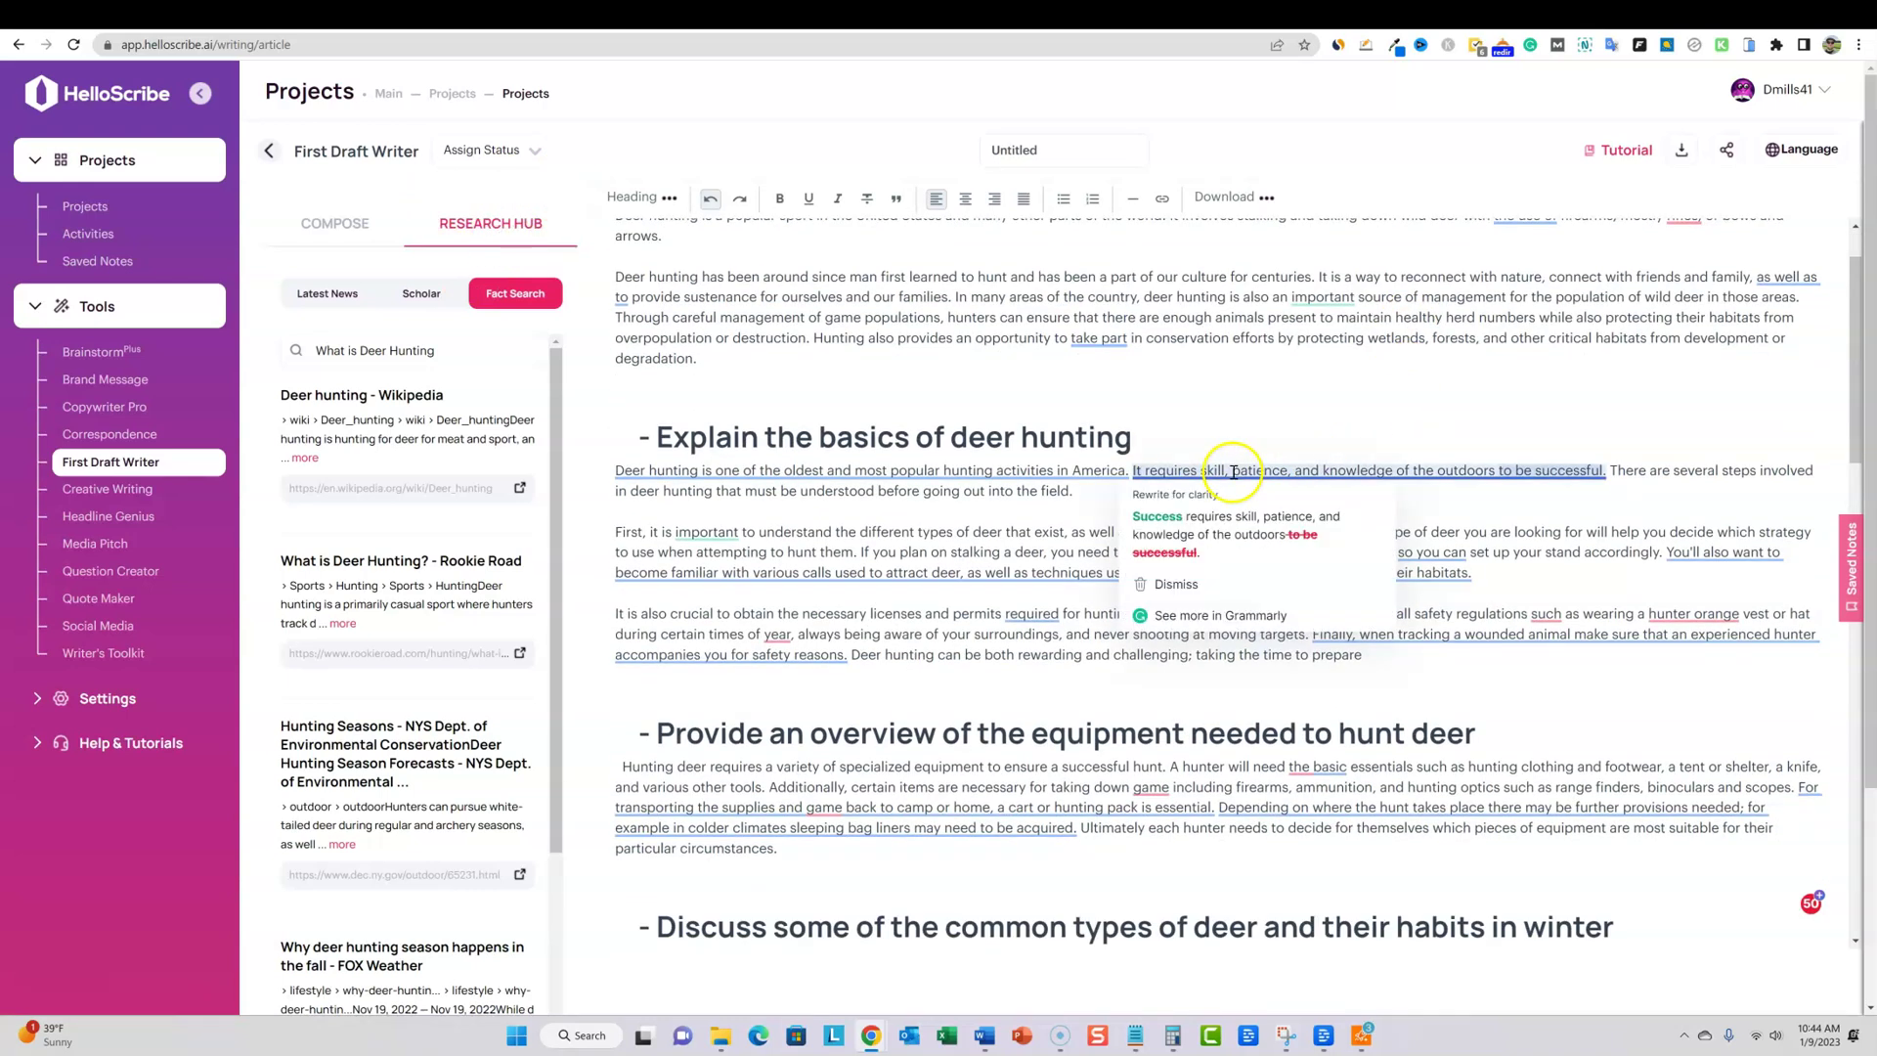
left_click(1191, 523)
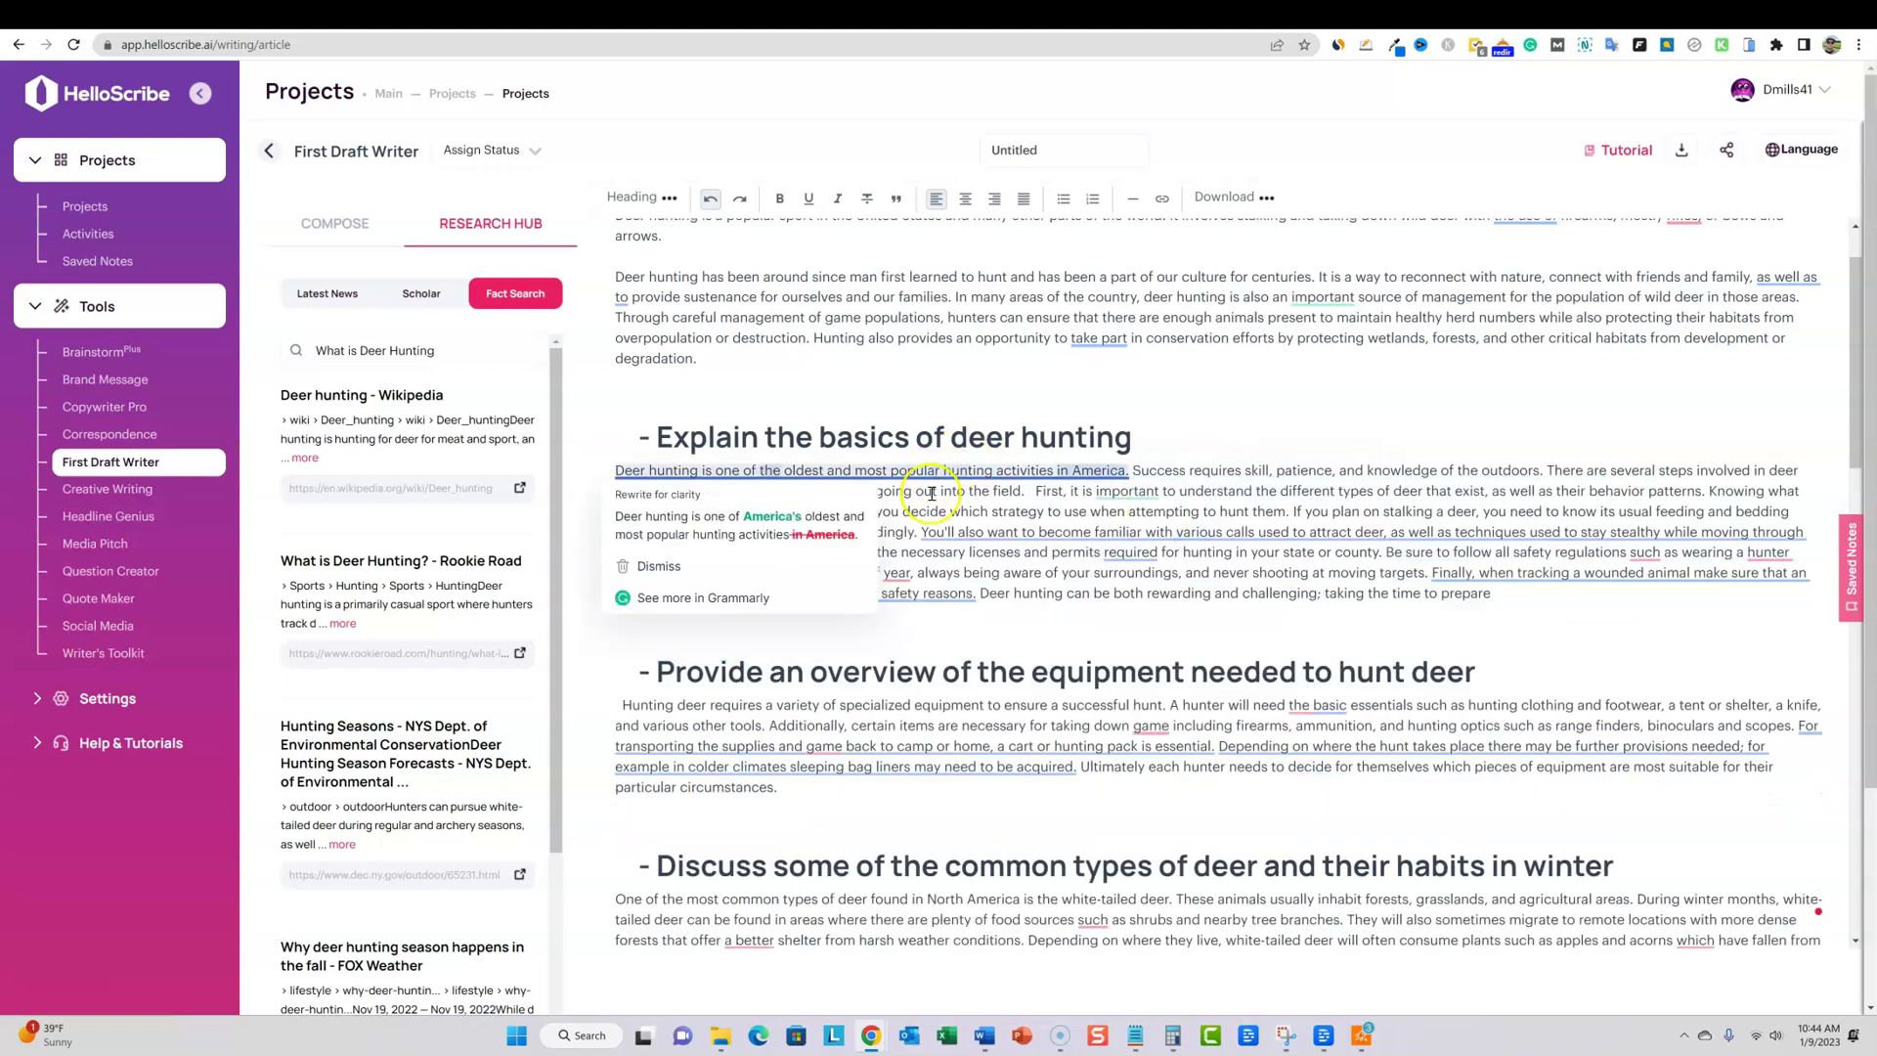
left_click(821, 533)
mouse_move(806, 531)
left_click(1060, 585)
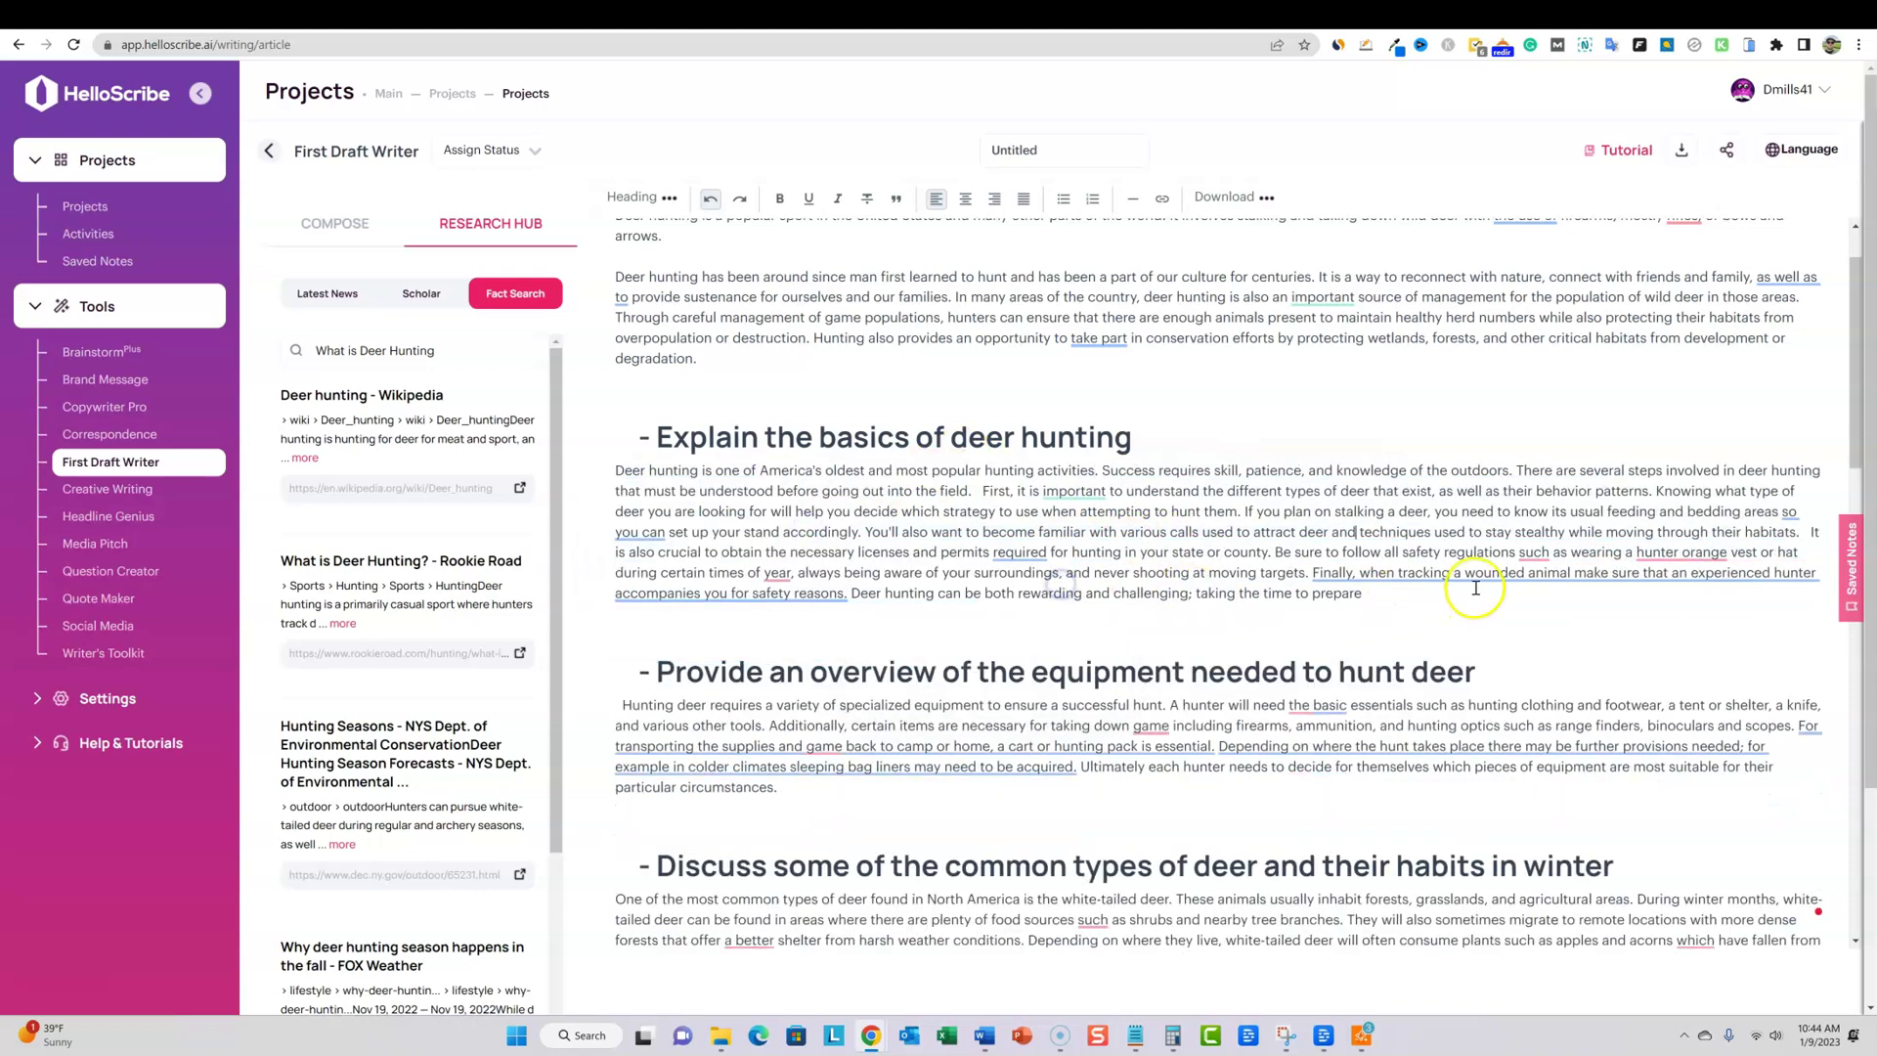
mouse_move(1471, 575)
left_click(1411, 624)
Accept Grammarly's rewrites of the supply transport and further provisions sentences in the equipment section, and check its suggestion for "basic"
mouse_move(946, 747)
left_click(777, 787)
mouse_move(1034, 770)
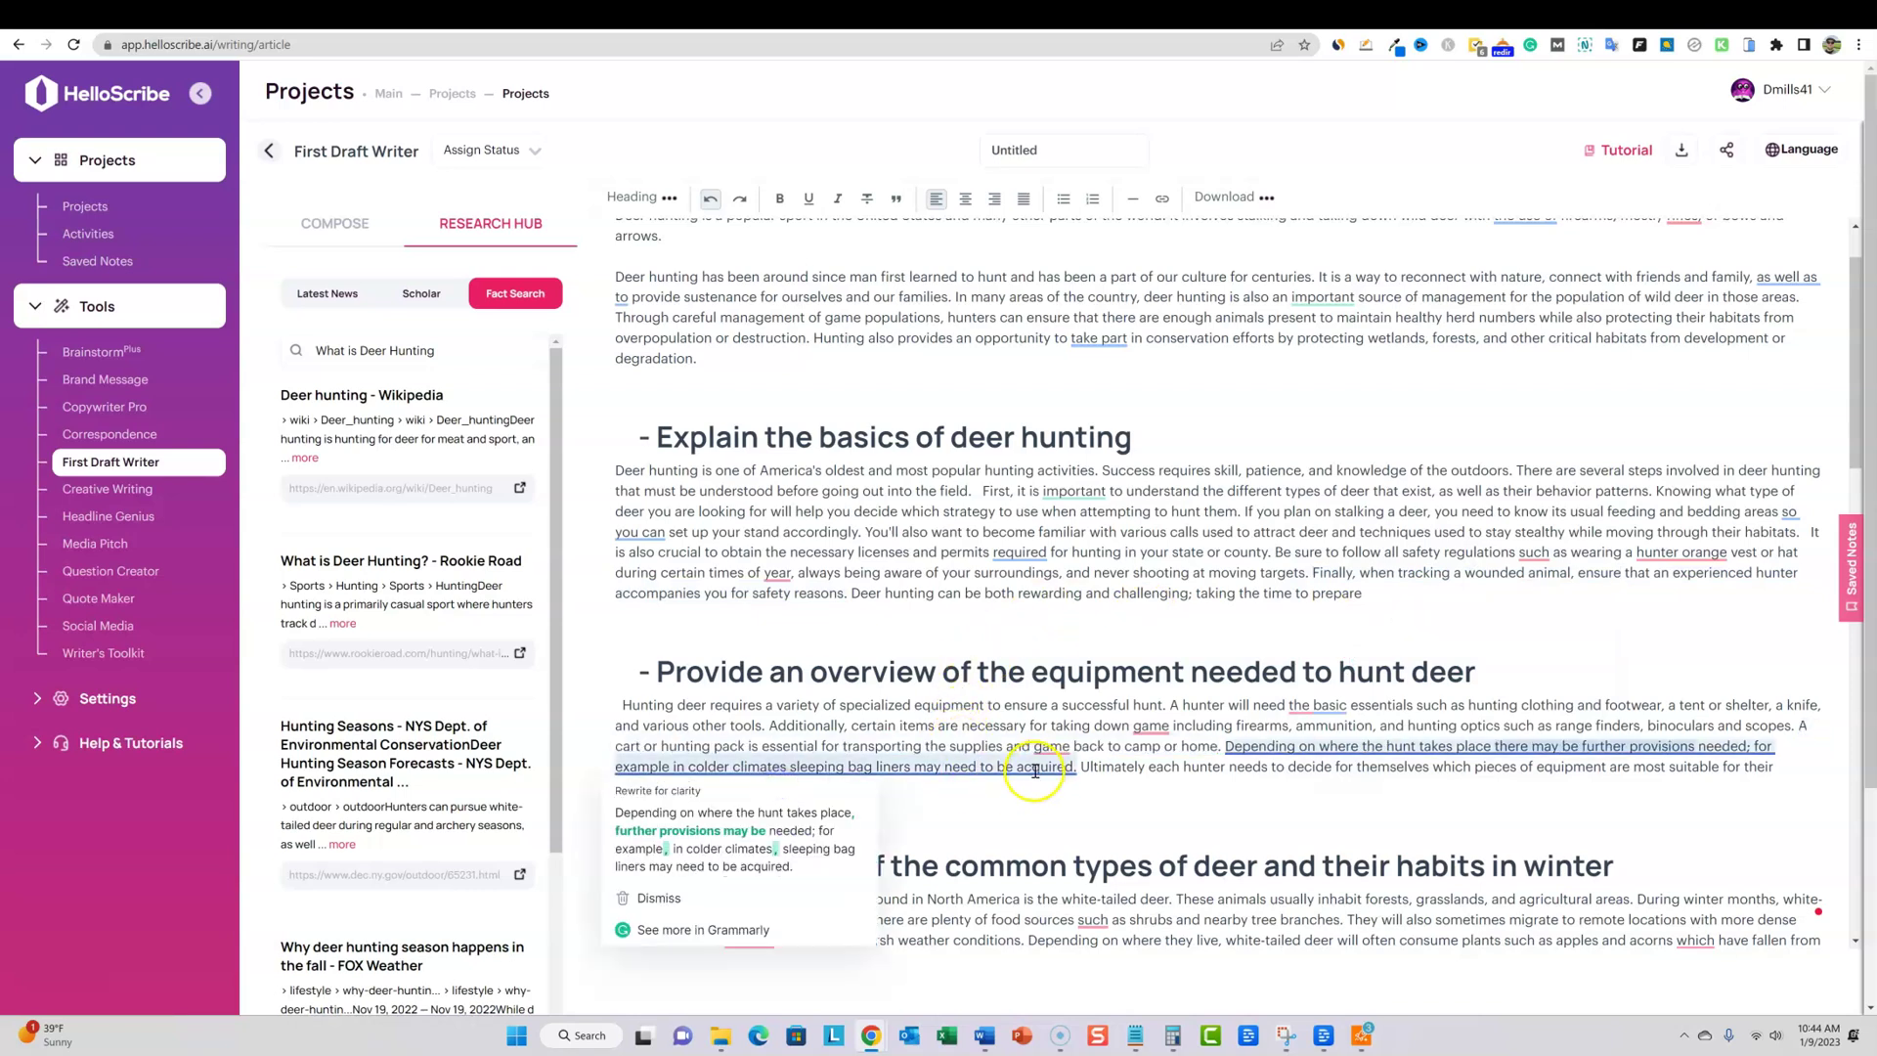
left_click(787, 829)
mouse_move(1318, 704)
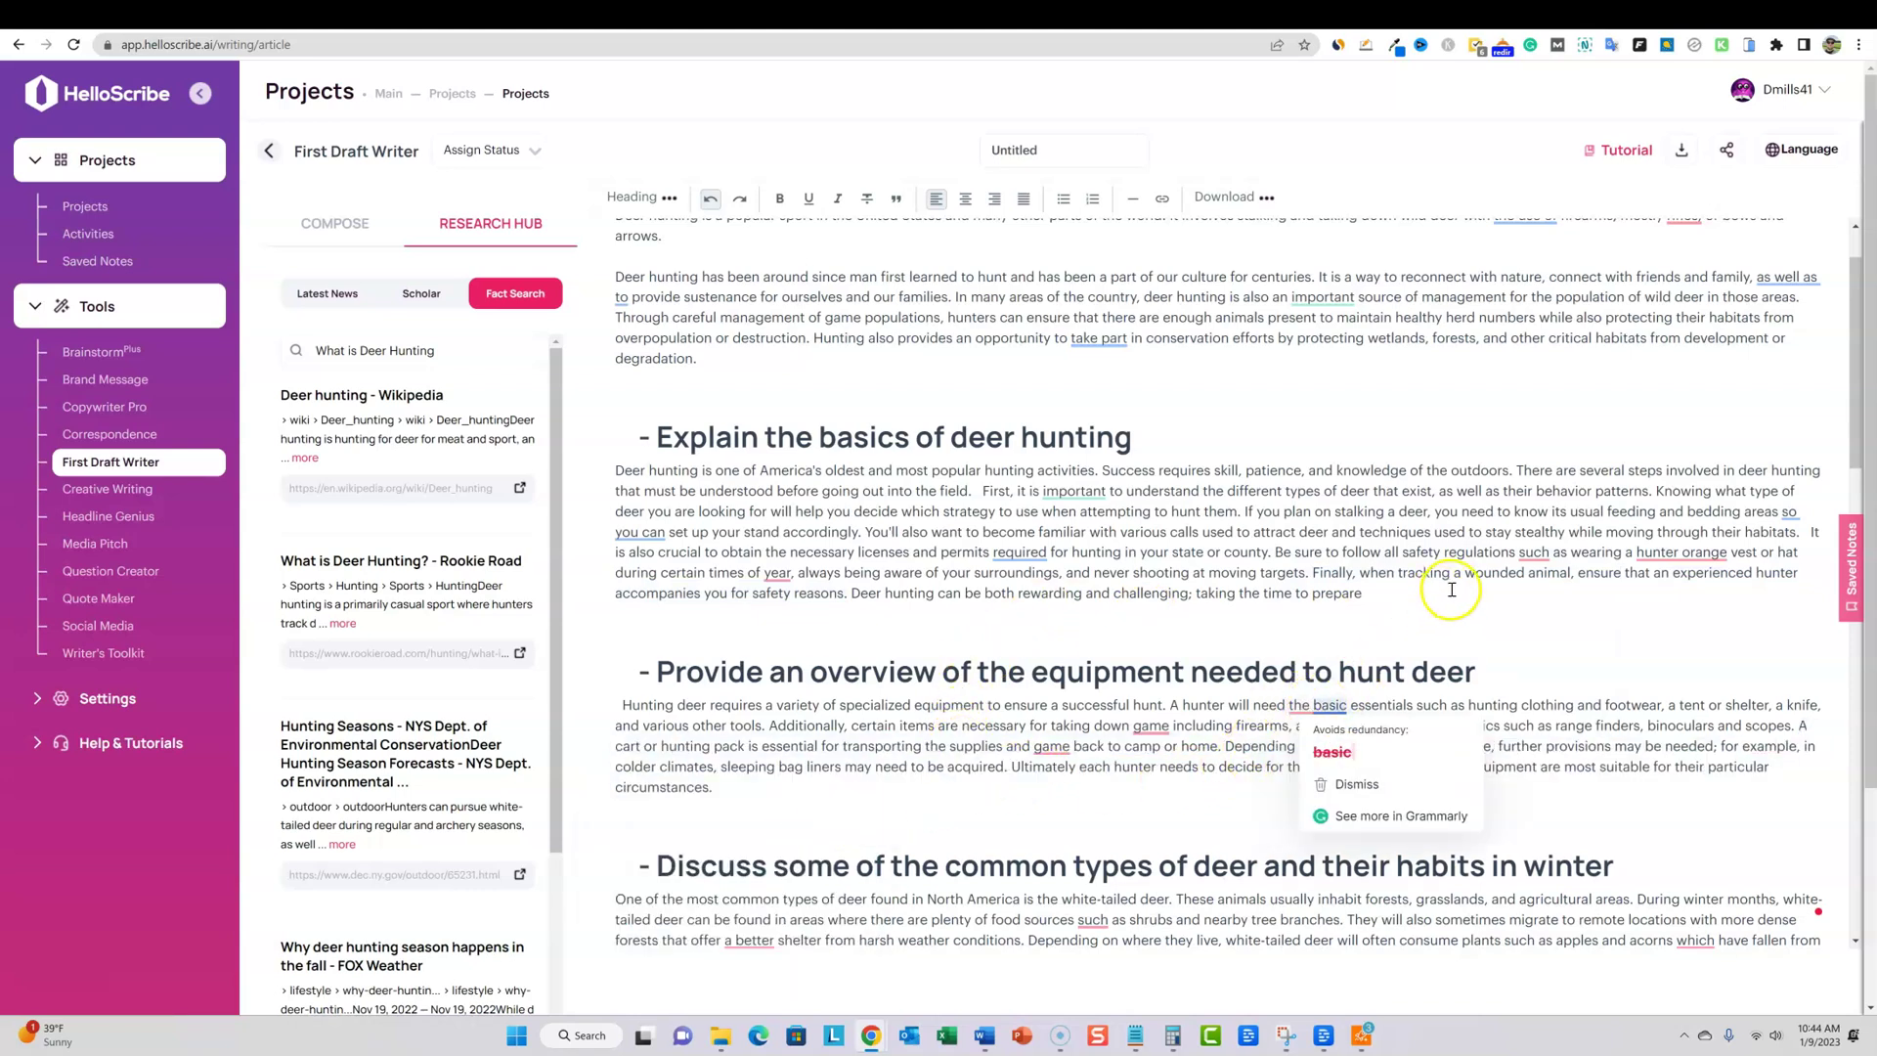
Copy the entire article, from the opening heading through the conclusion, and switch to Originality.ai
scroll(1456, 581, "down", 20)
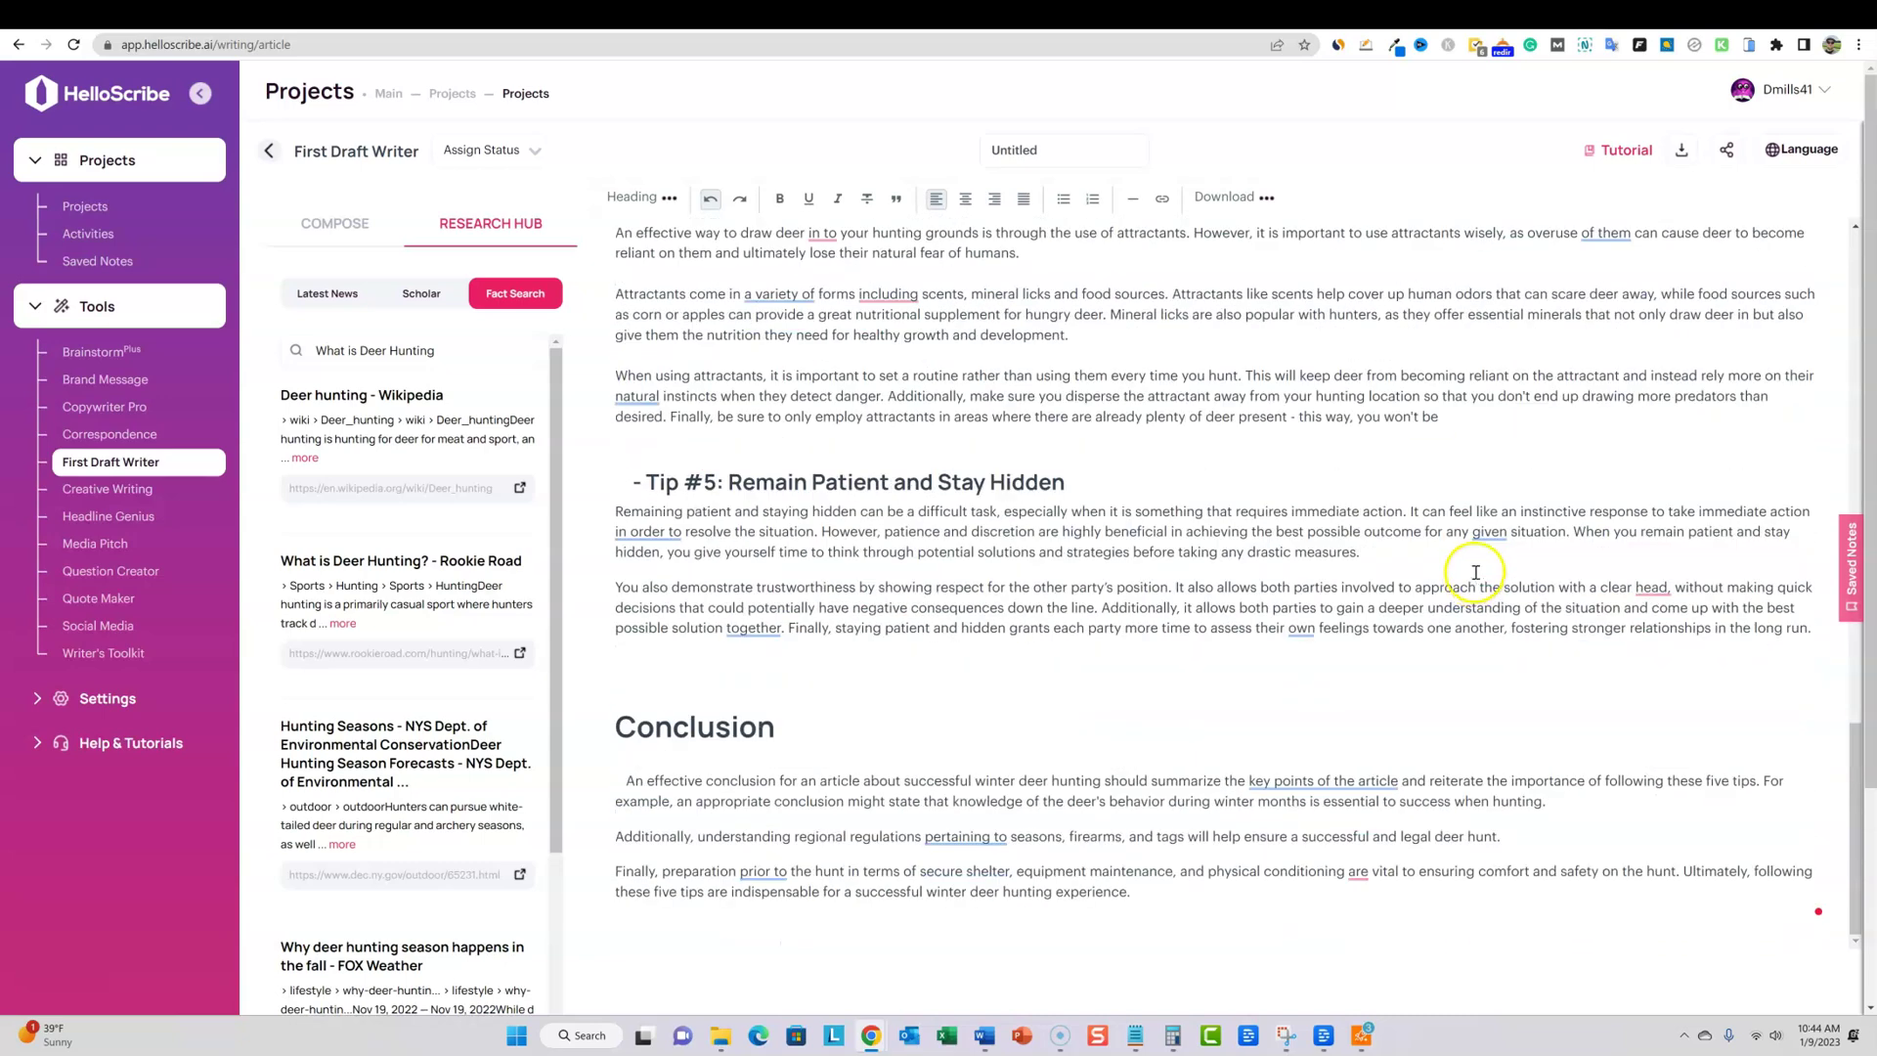
scroll(1475, 572, "up", 20)
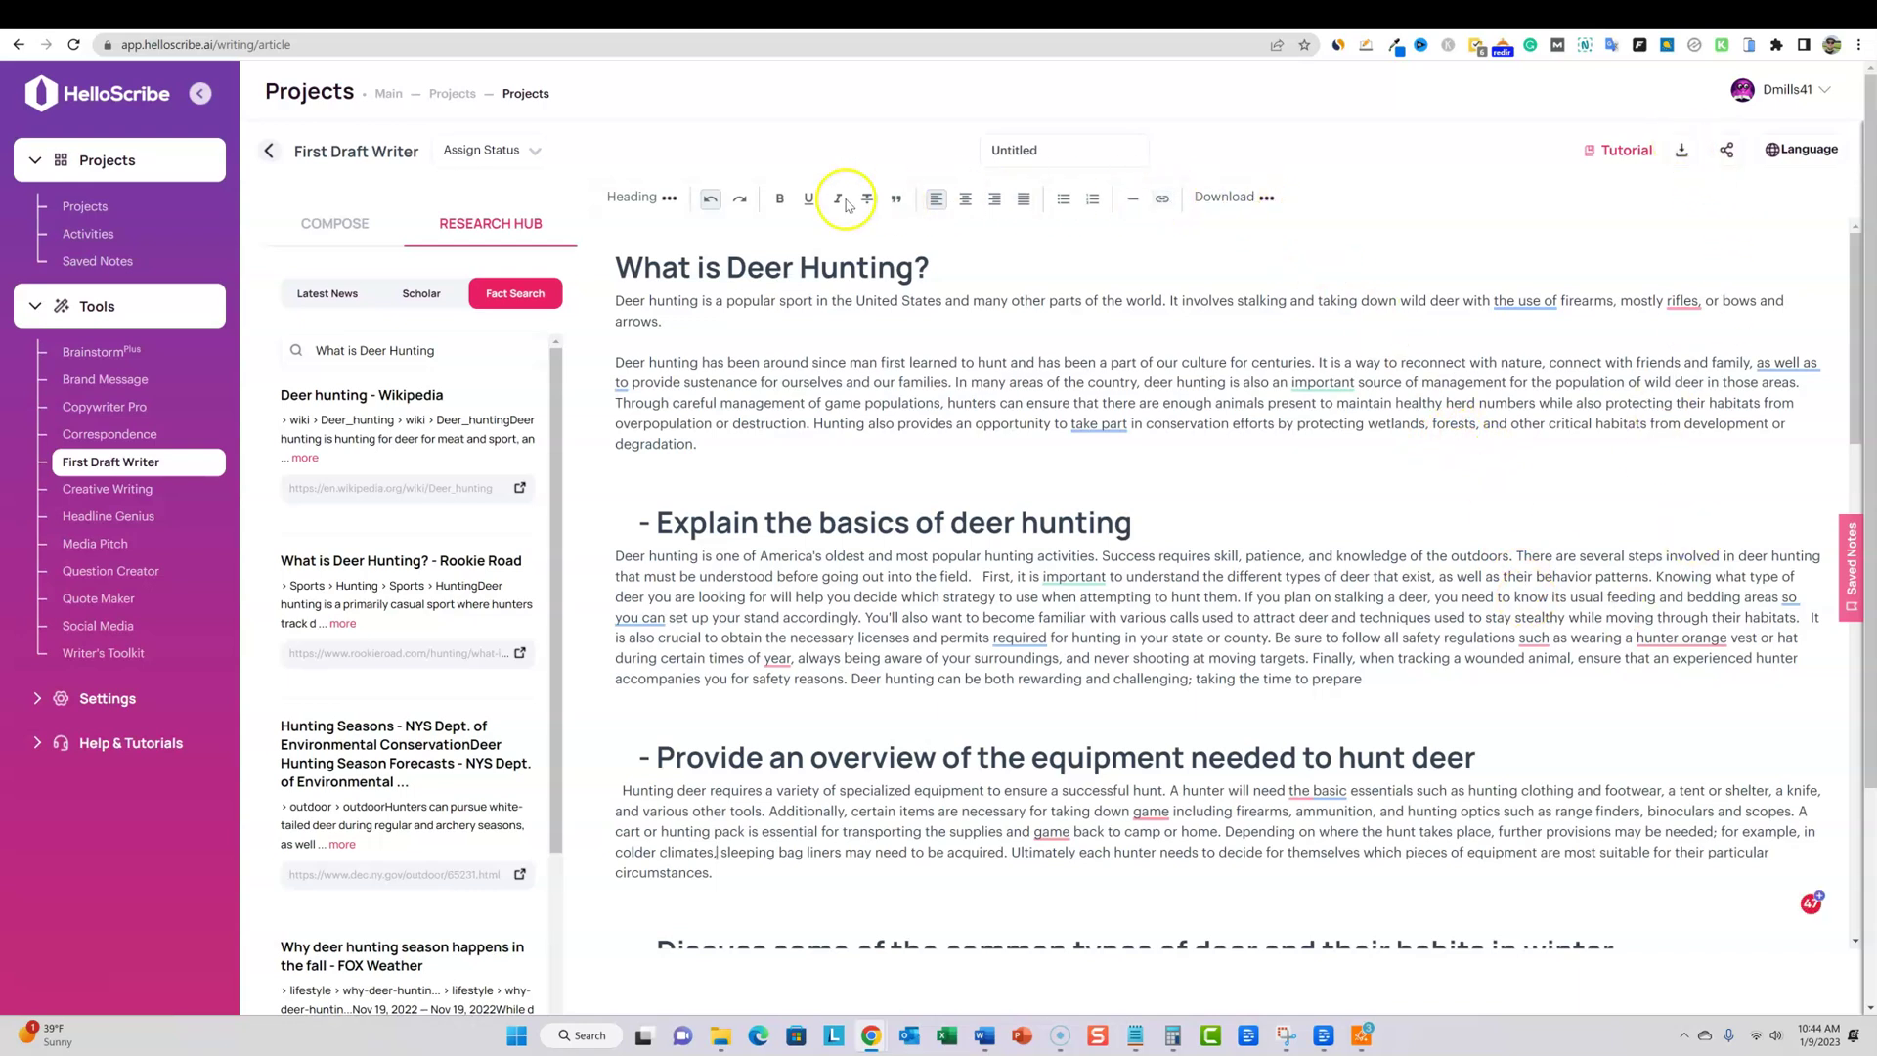
scroll(1256, 989, "down", 3)
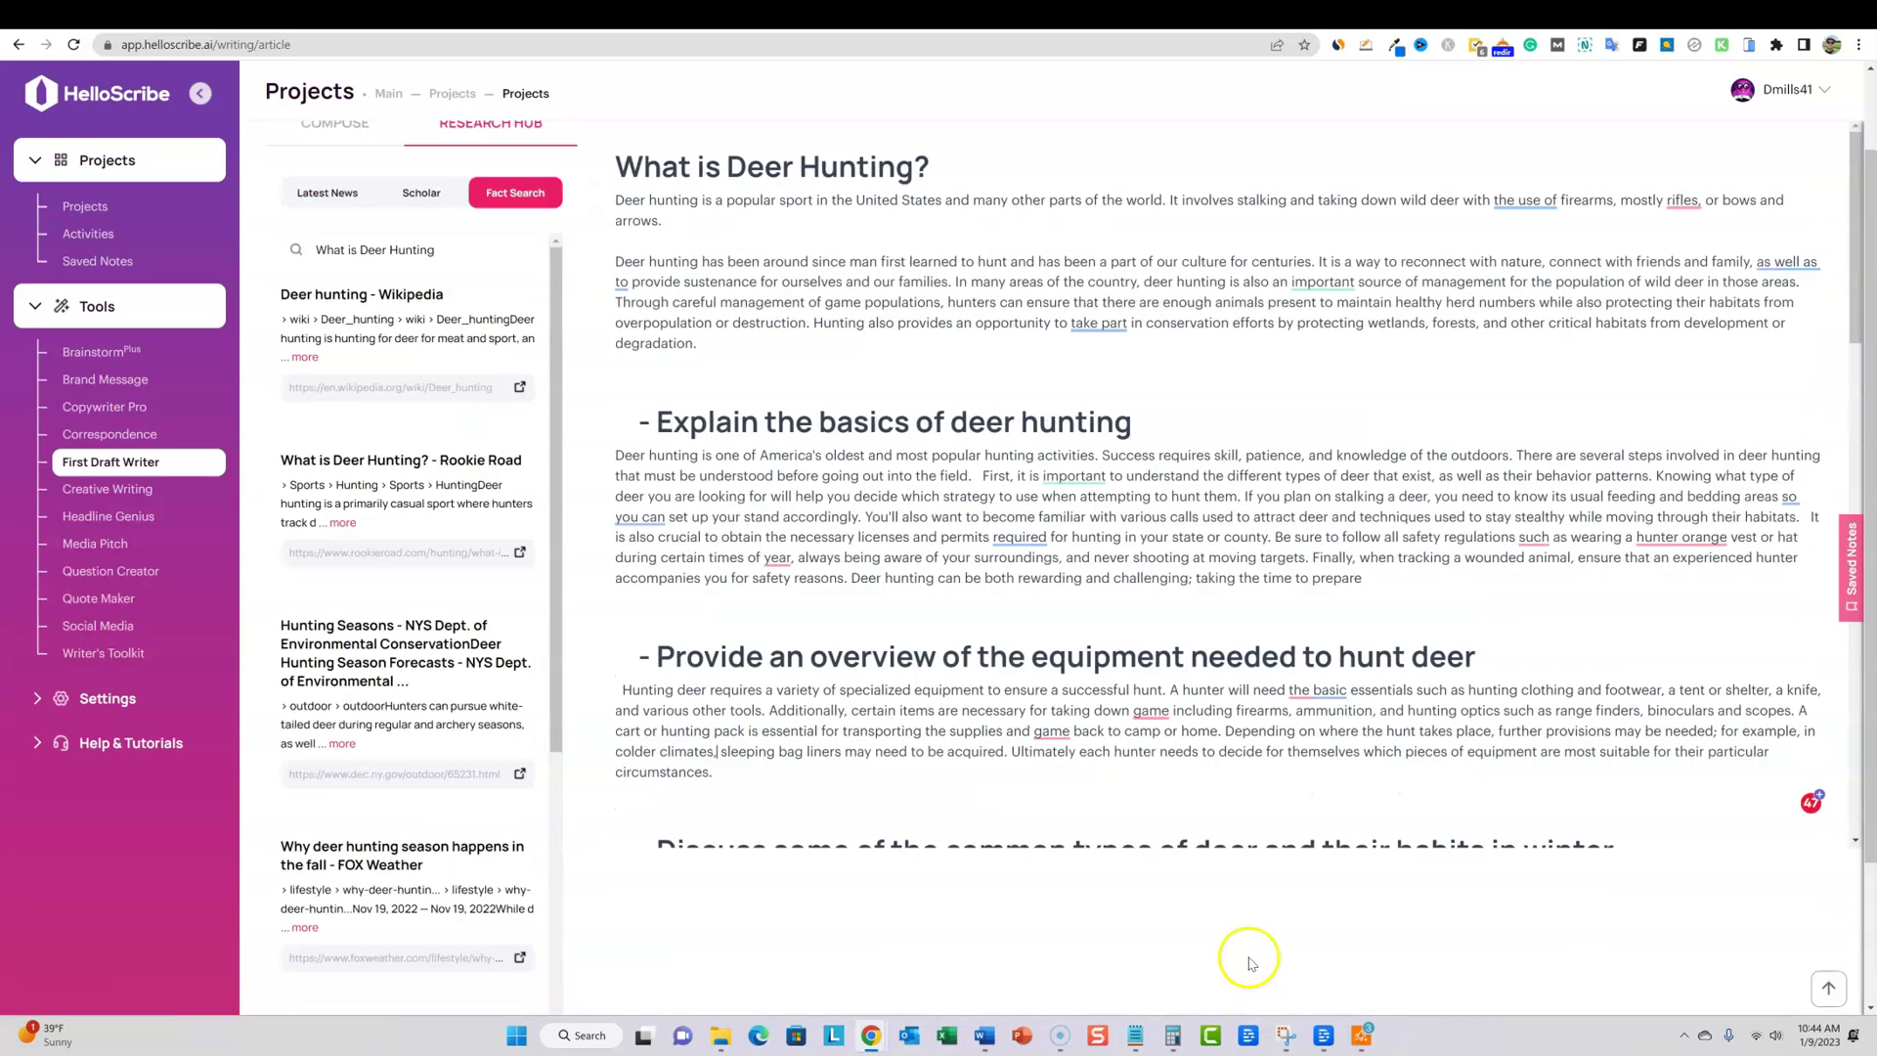
scroll(1206, 619, "down", 15)
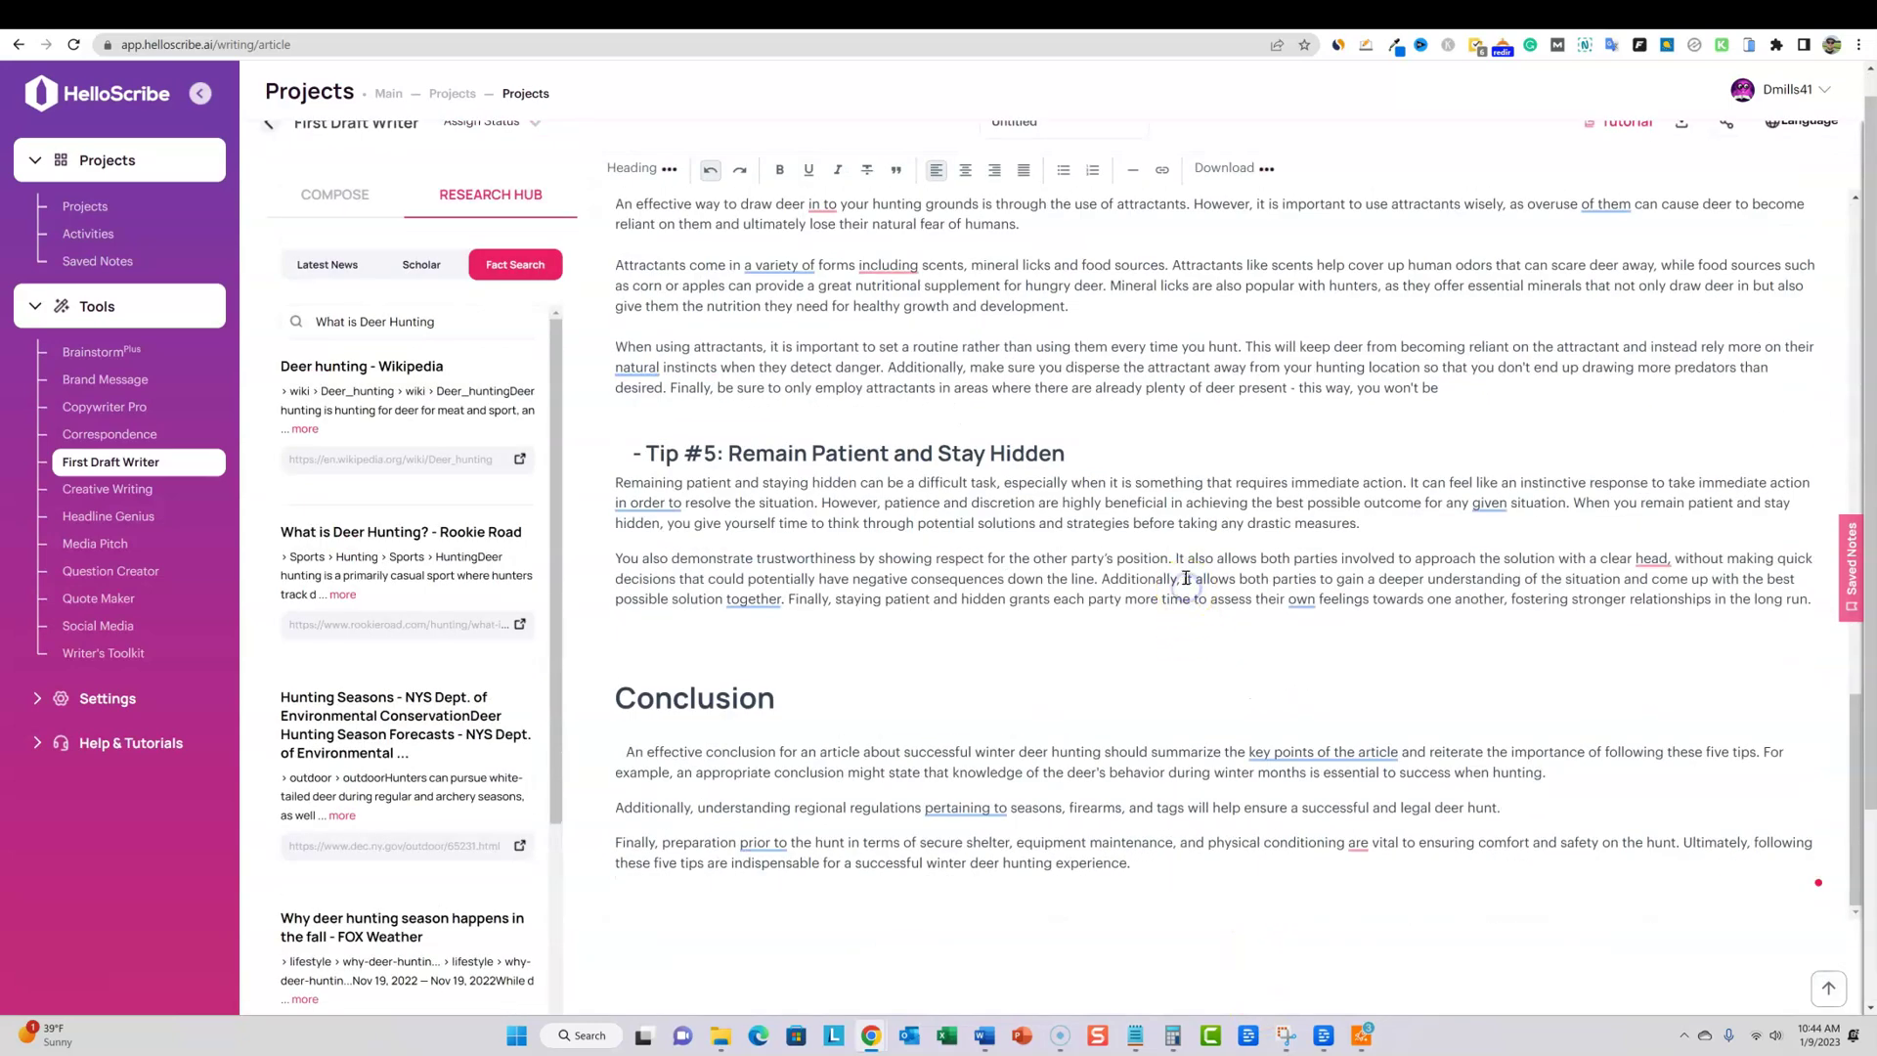
key("ctrl+a")
left_click(1503, 44)
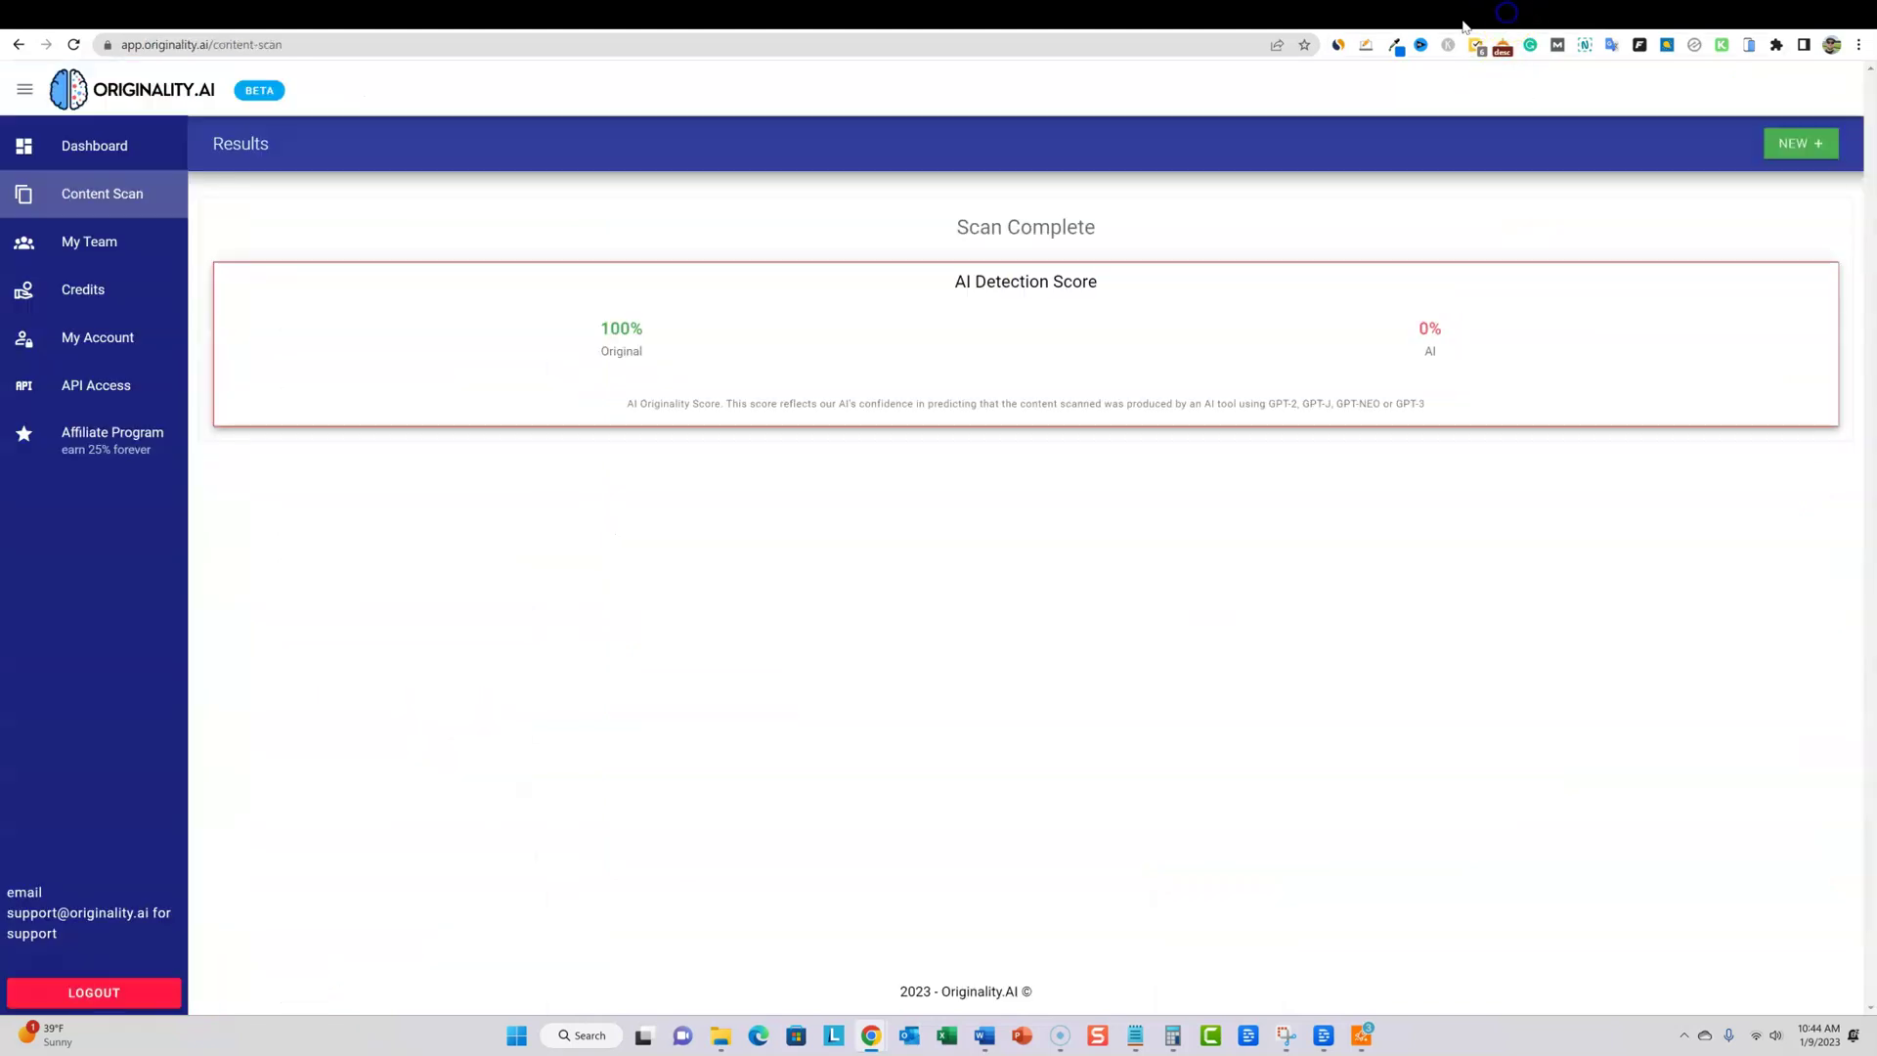
Start a new content scan with the pasted article, running both Detect AI and Plagiarism Check
left_click(1802, 143)
left_click(905, 339)
key("ctrl+v")
scroll(1469, 536, "up", 20)
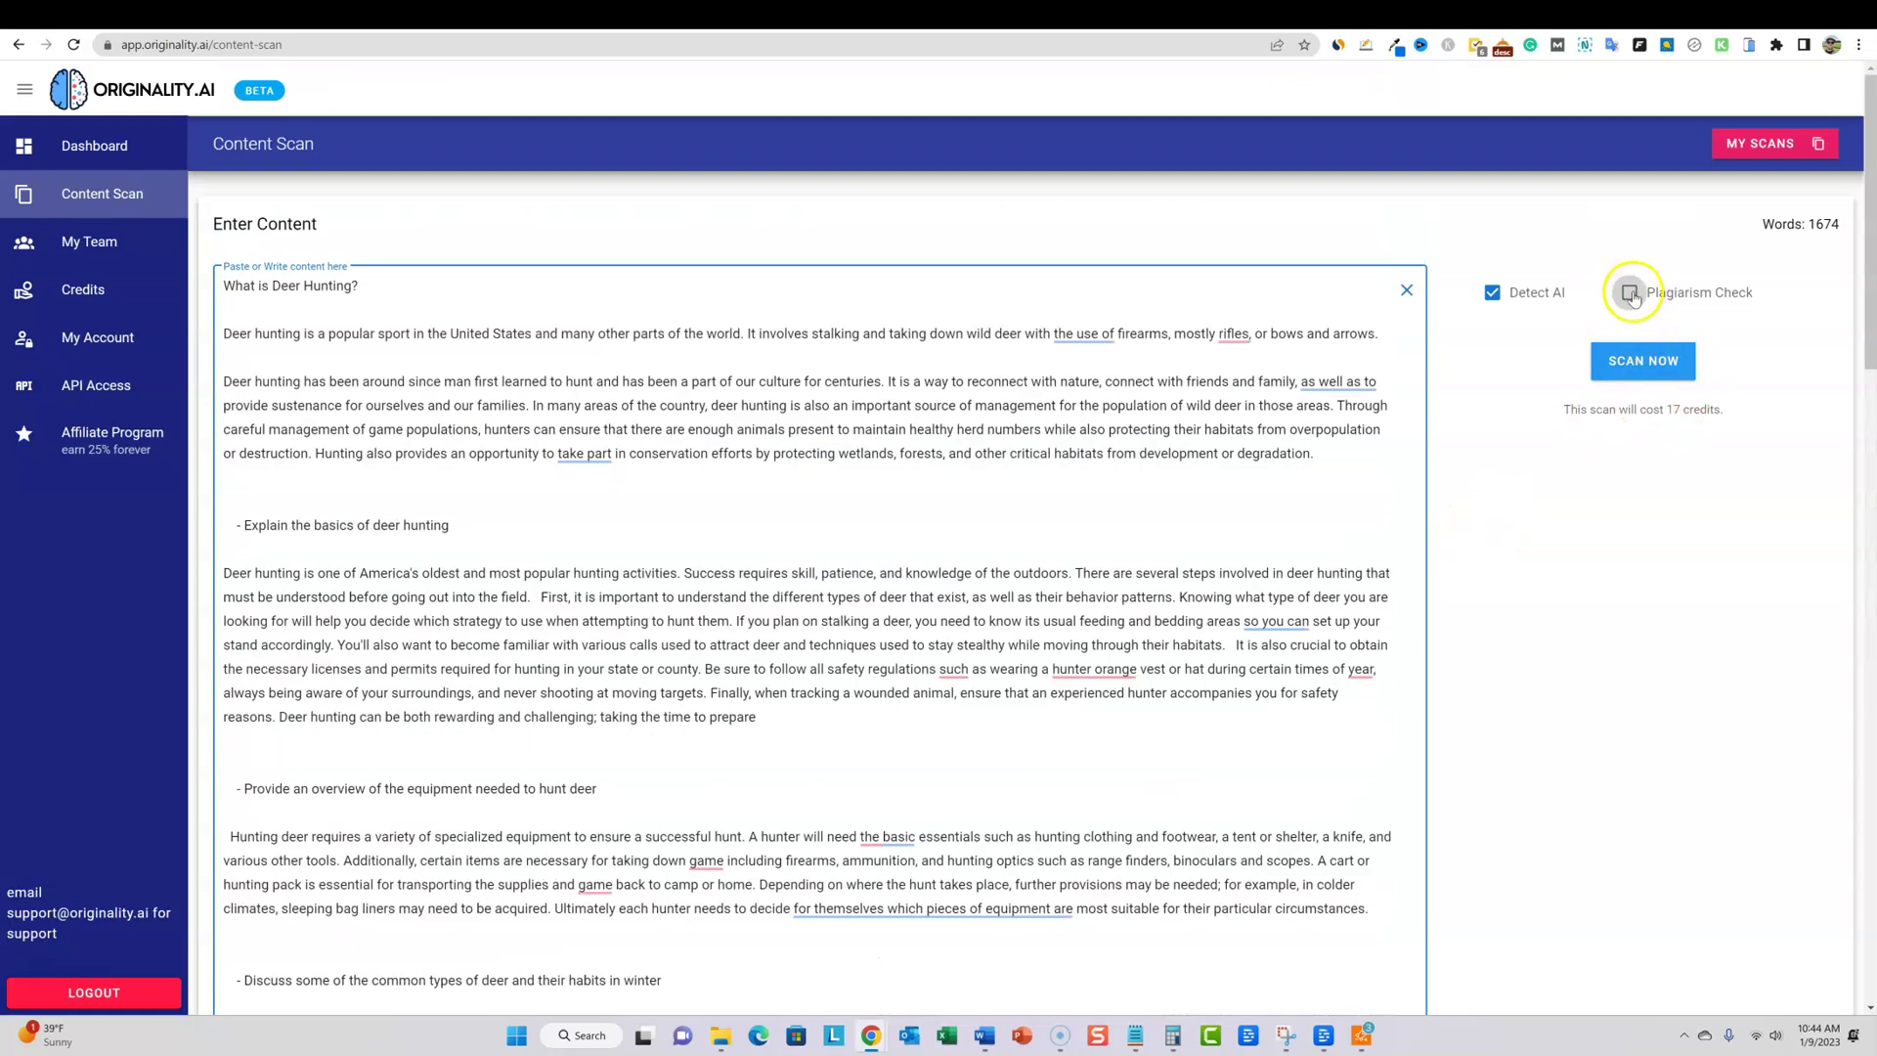
left_click(1630, 293)
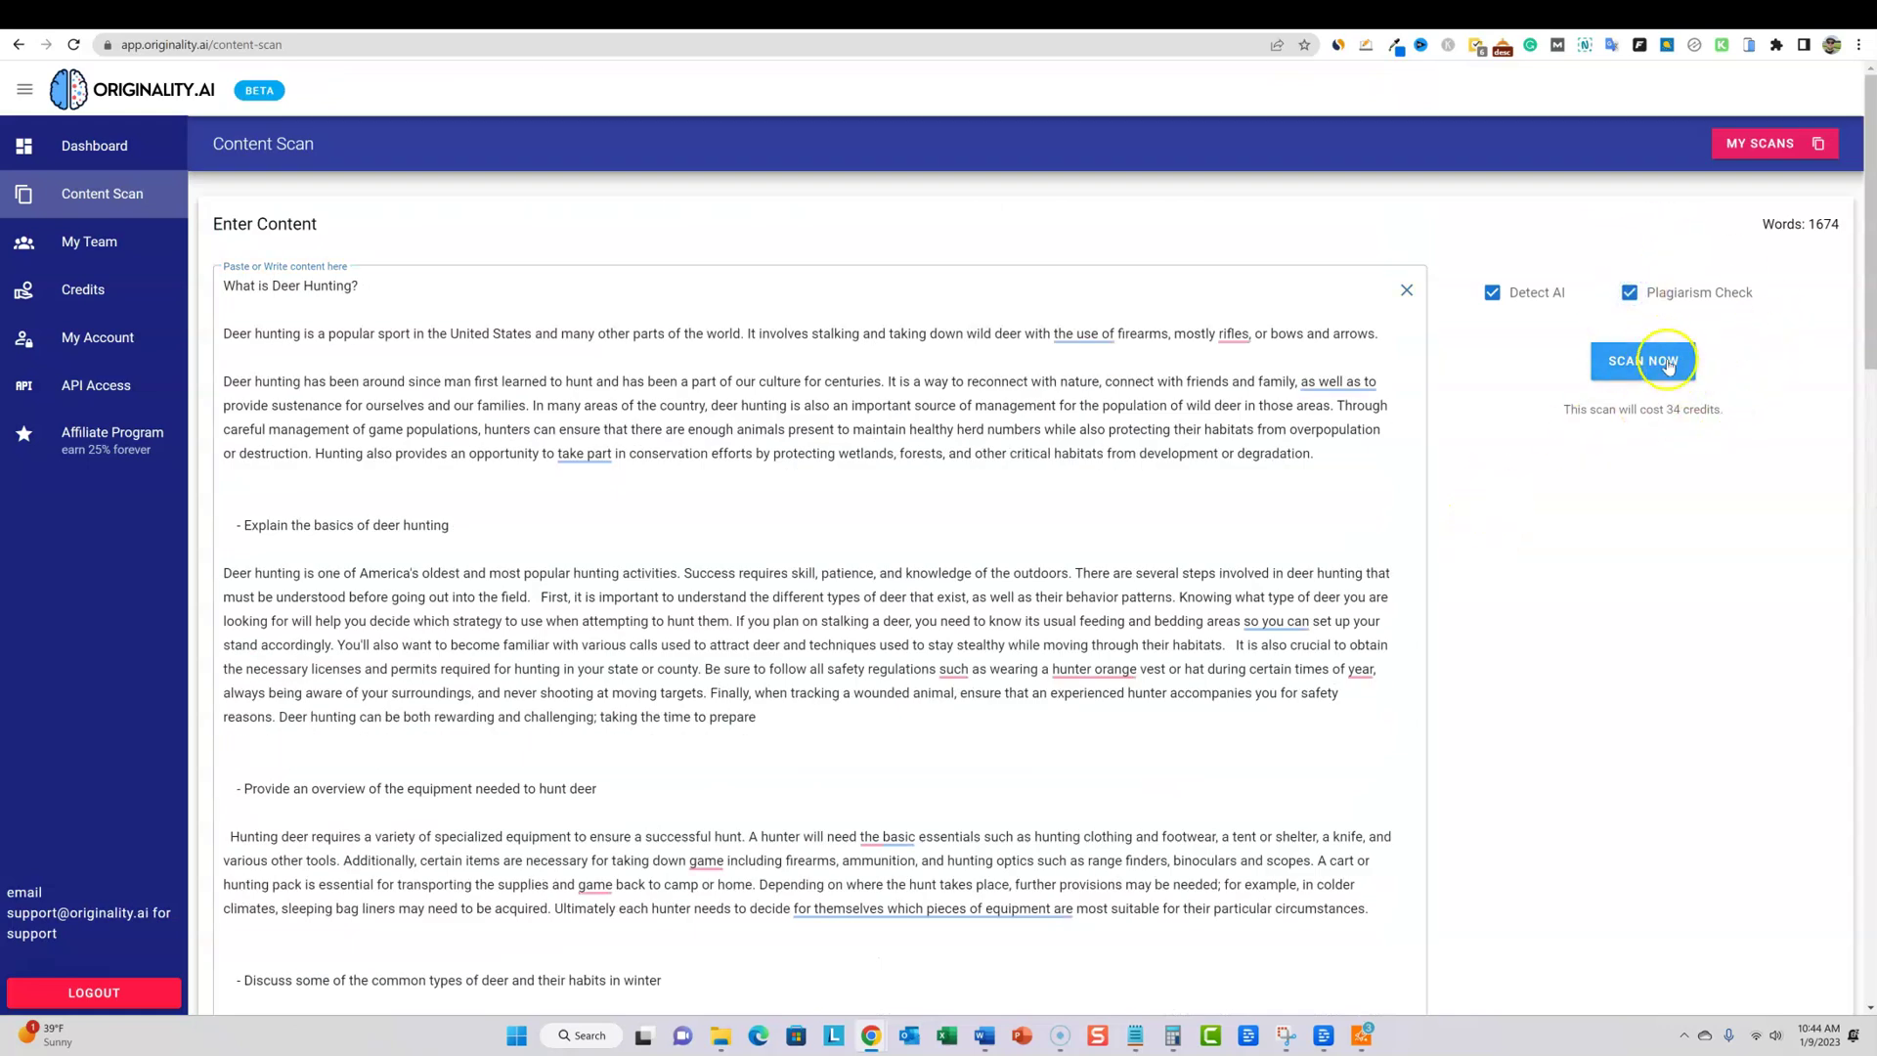
left_click(1664, 364)
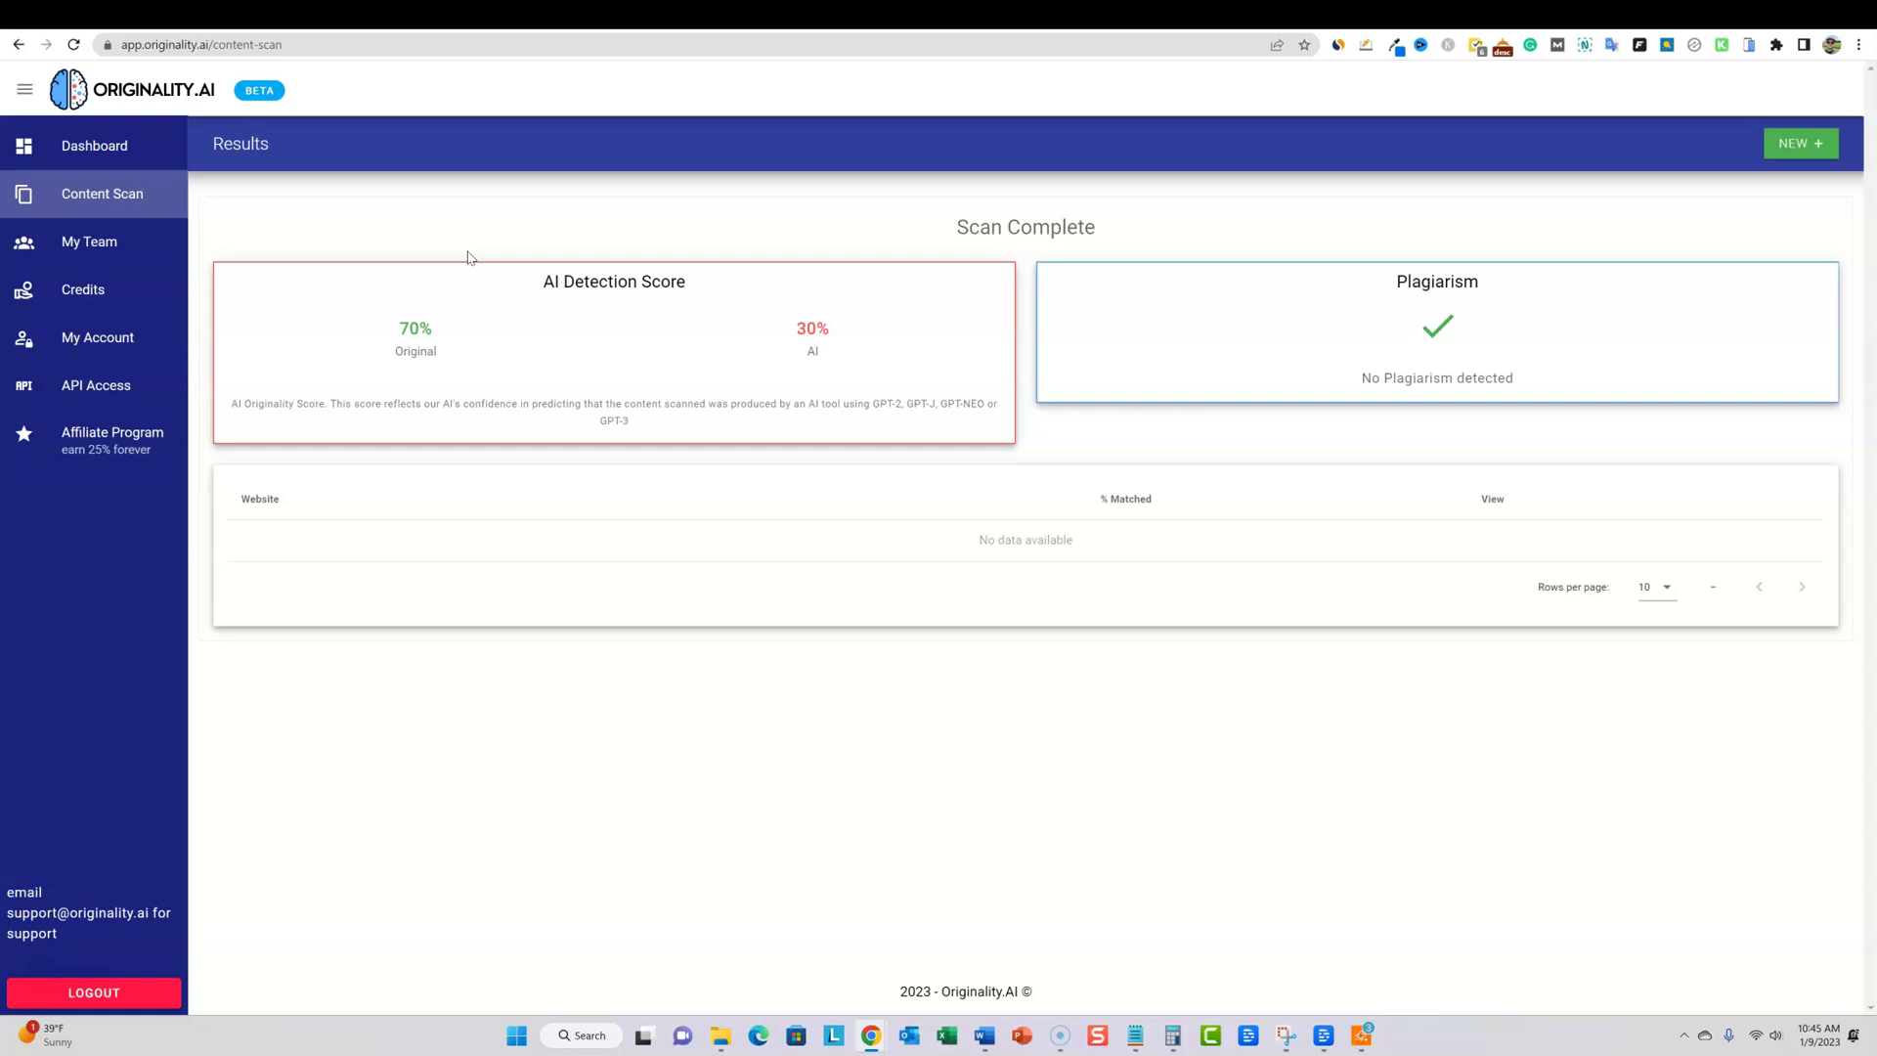
Look up HelloScribe's row in the AI Detection Test spreadsheet on Sheet2, and return to the HelloScribe article and deselect its text
left_click(1066, 14)
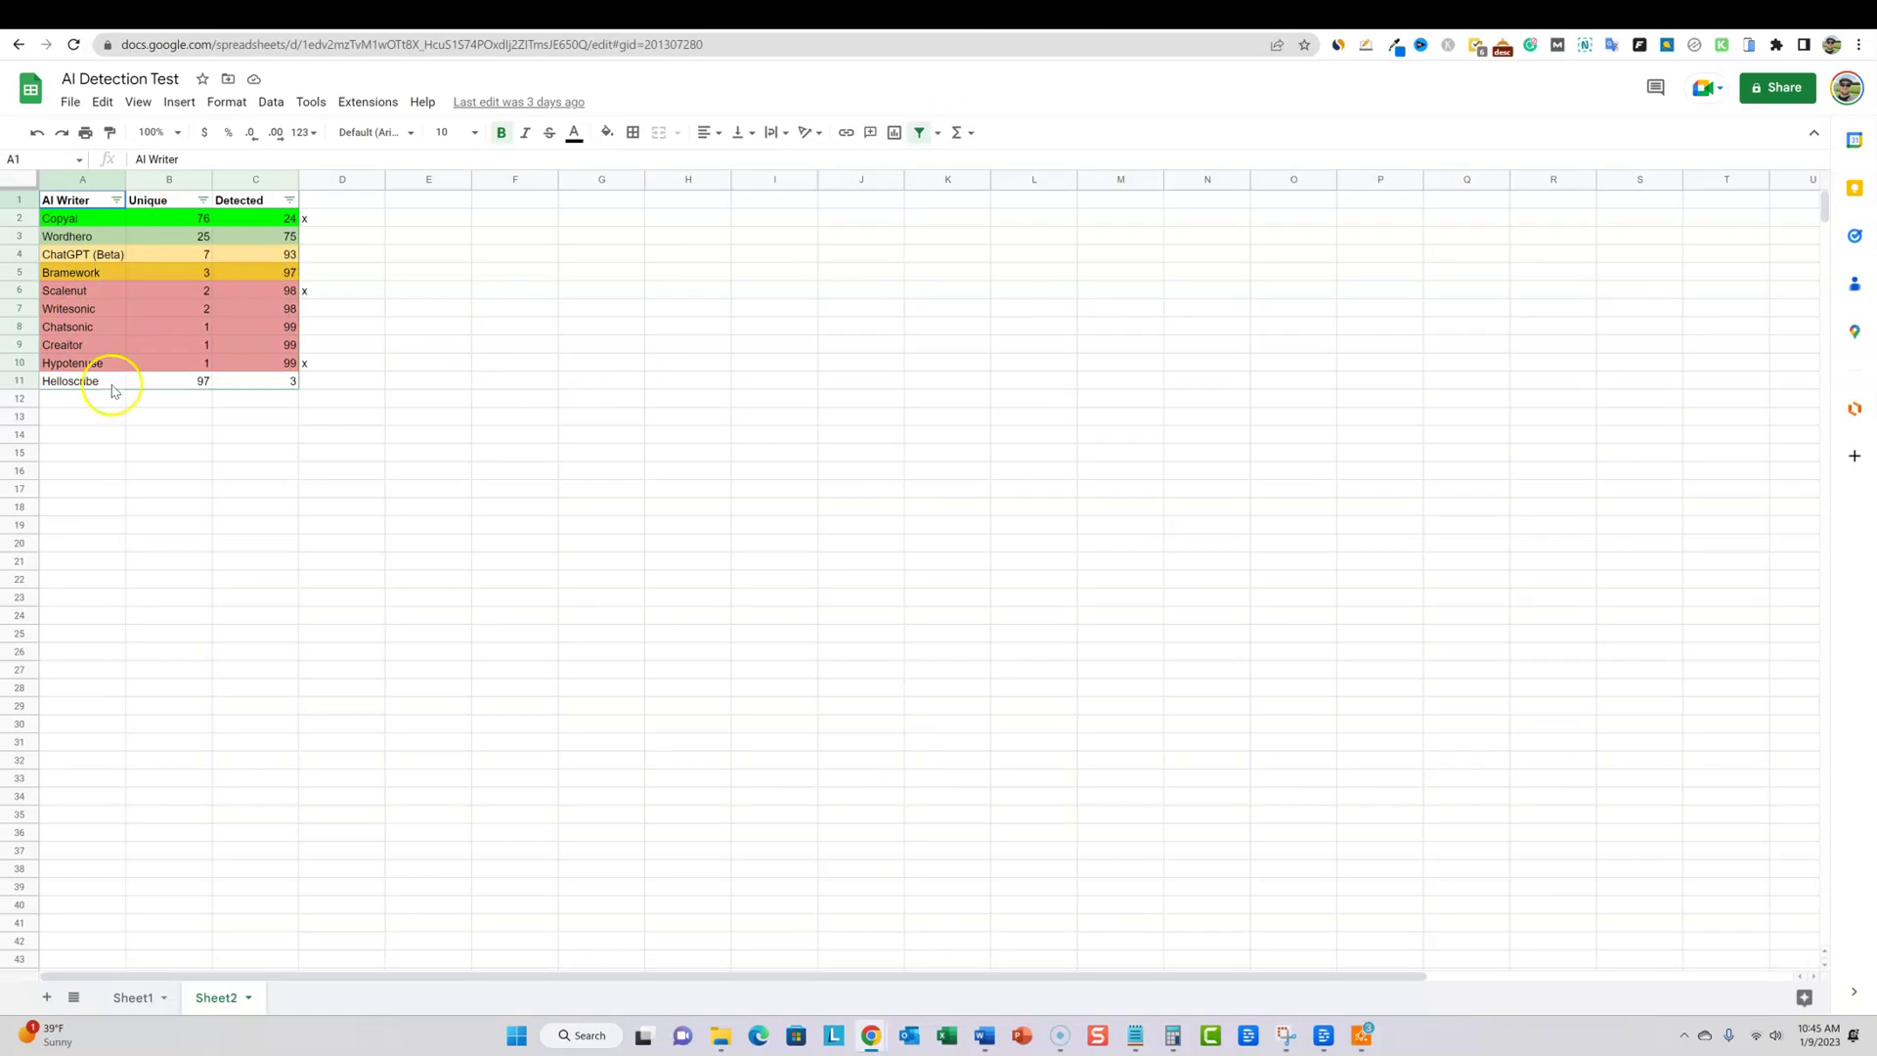
left_click(217, 997)
left_click(1569, 14)
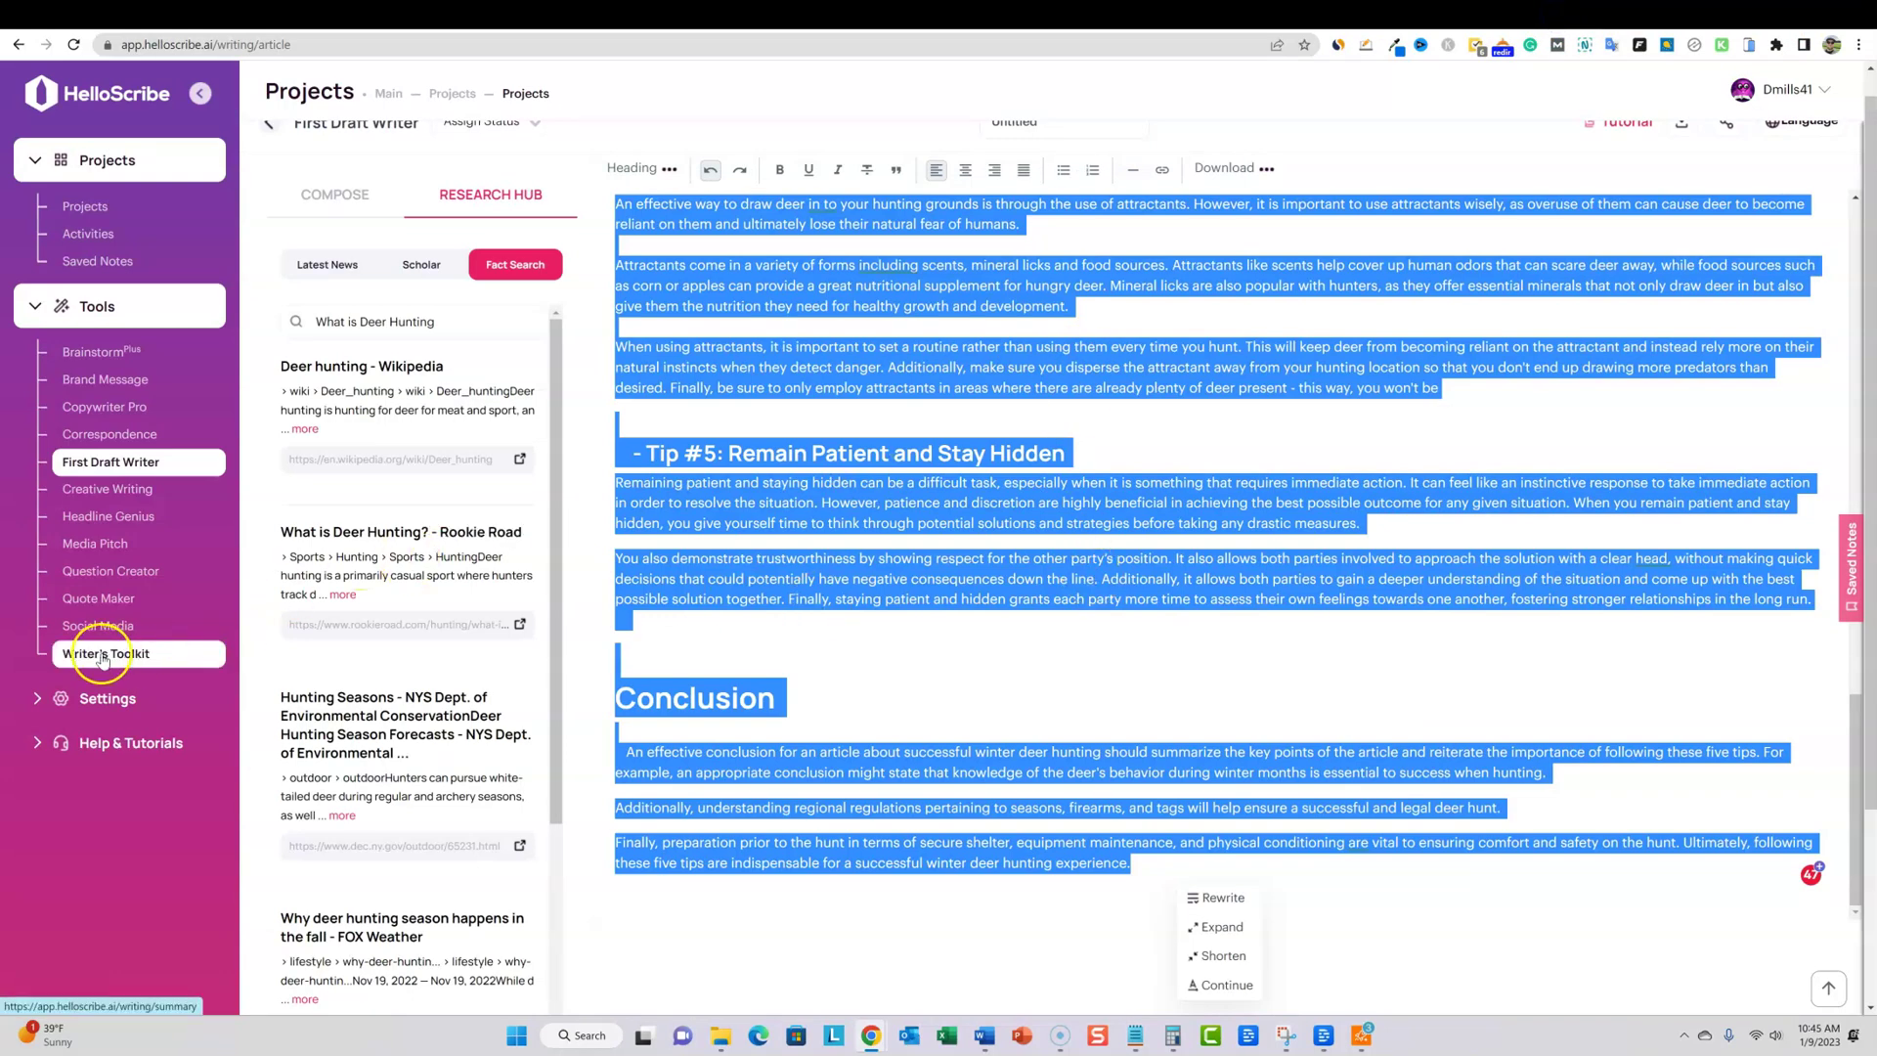
scroll(1314, 692, "up", 15)
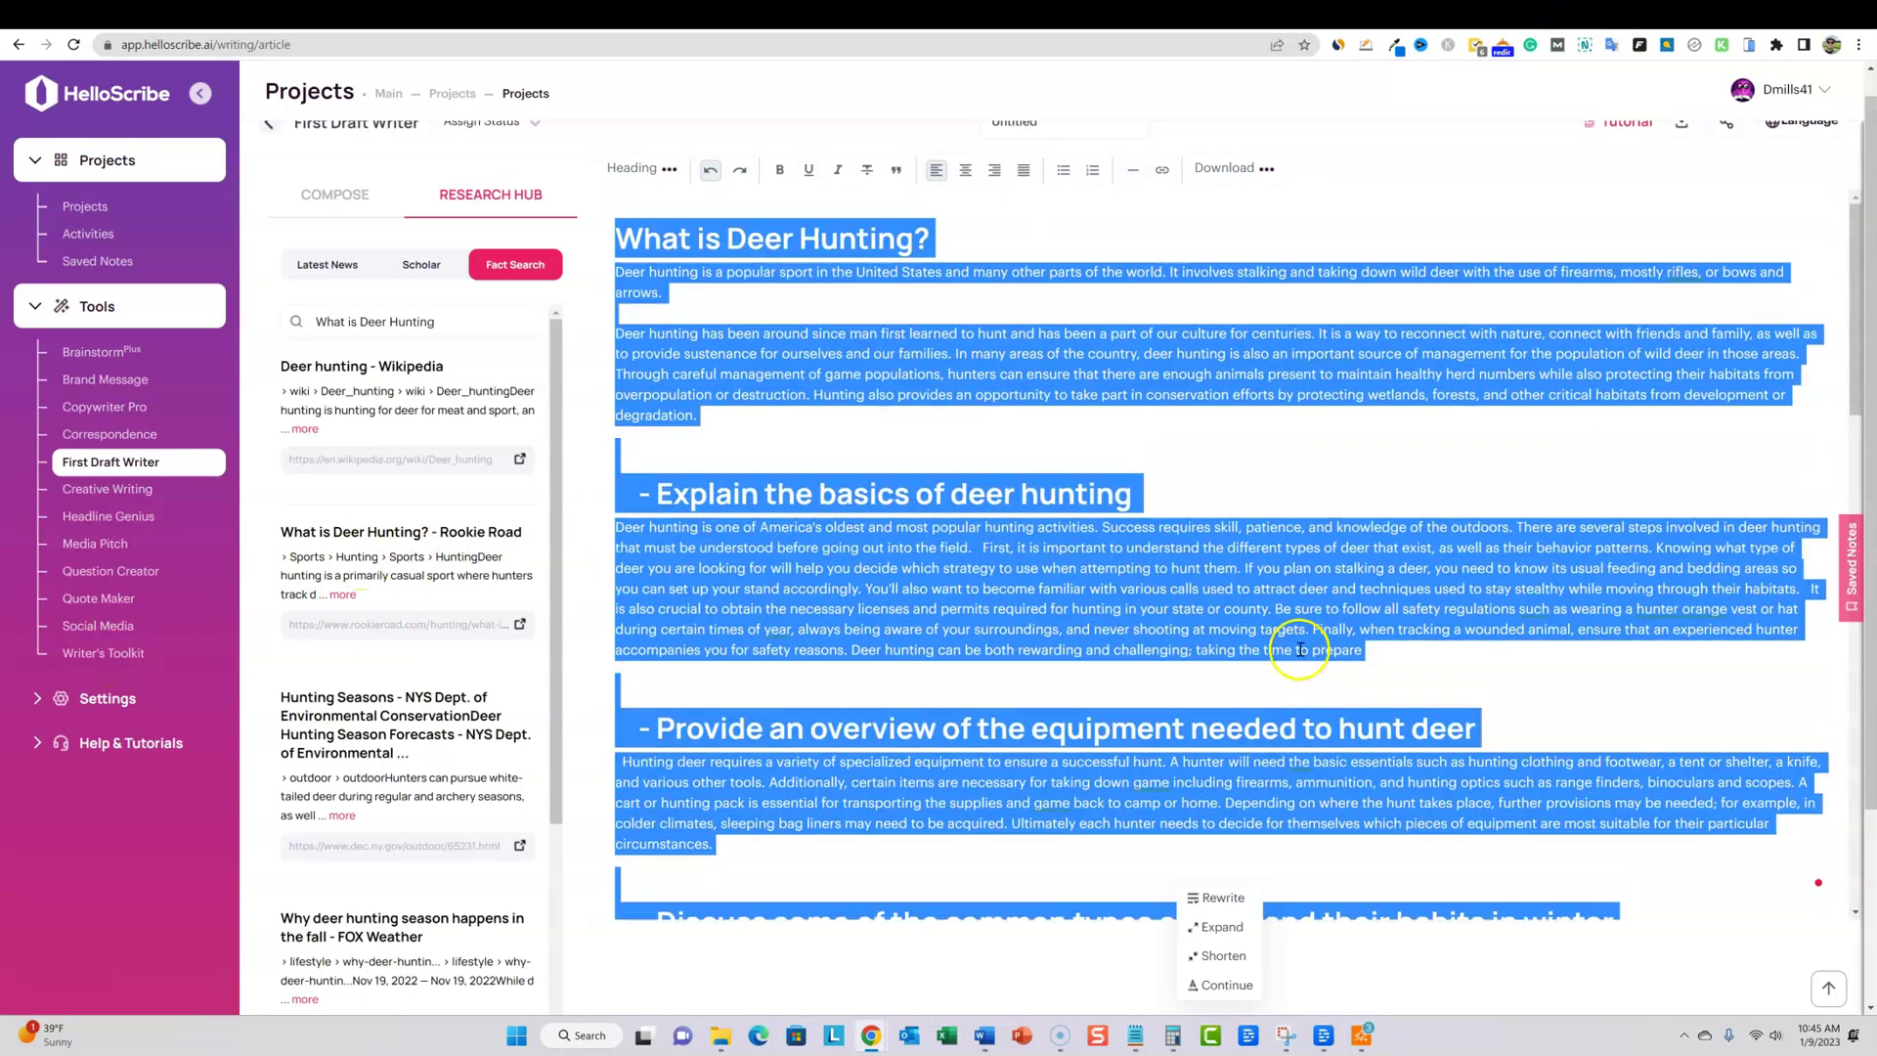
left_click(1283, 482)
Switch to AppSumo, search its products for "hell" from the home page, and open the HelloScribe deal
scroll(1283, 483, "up", 1)
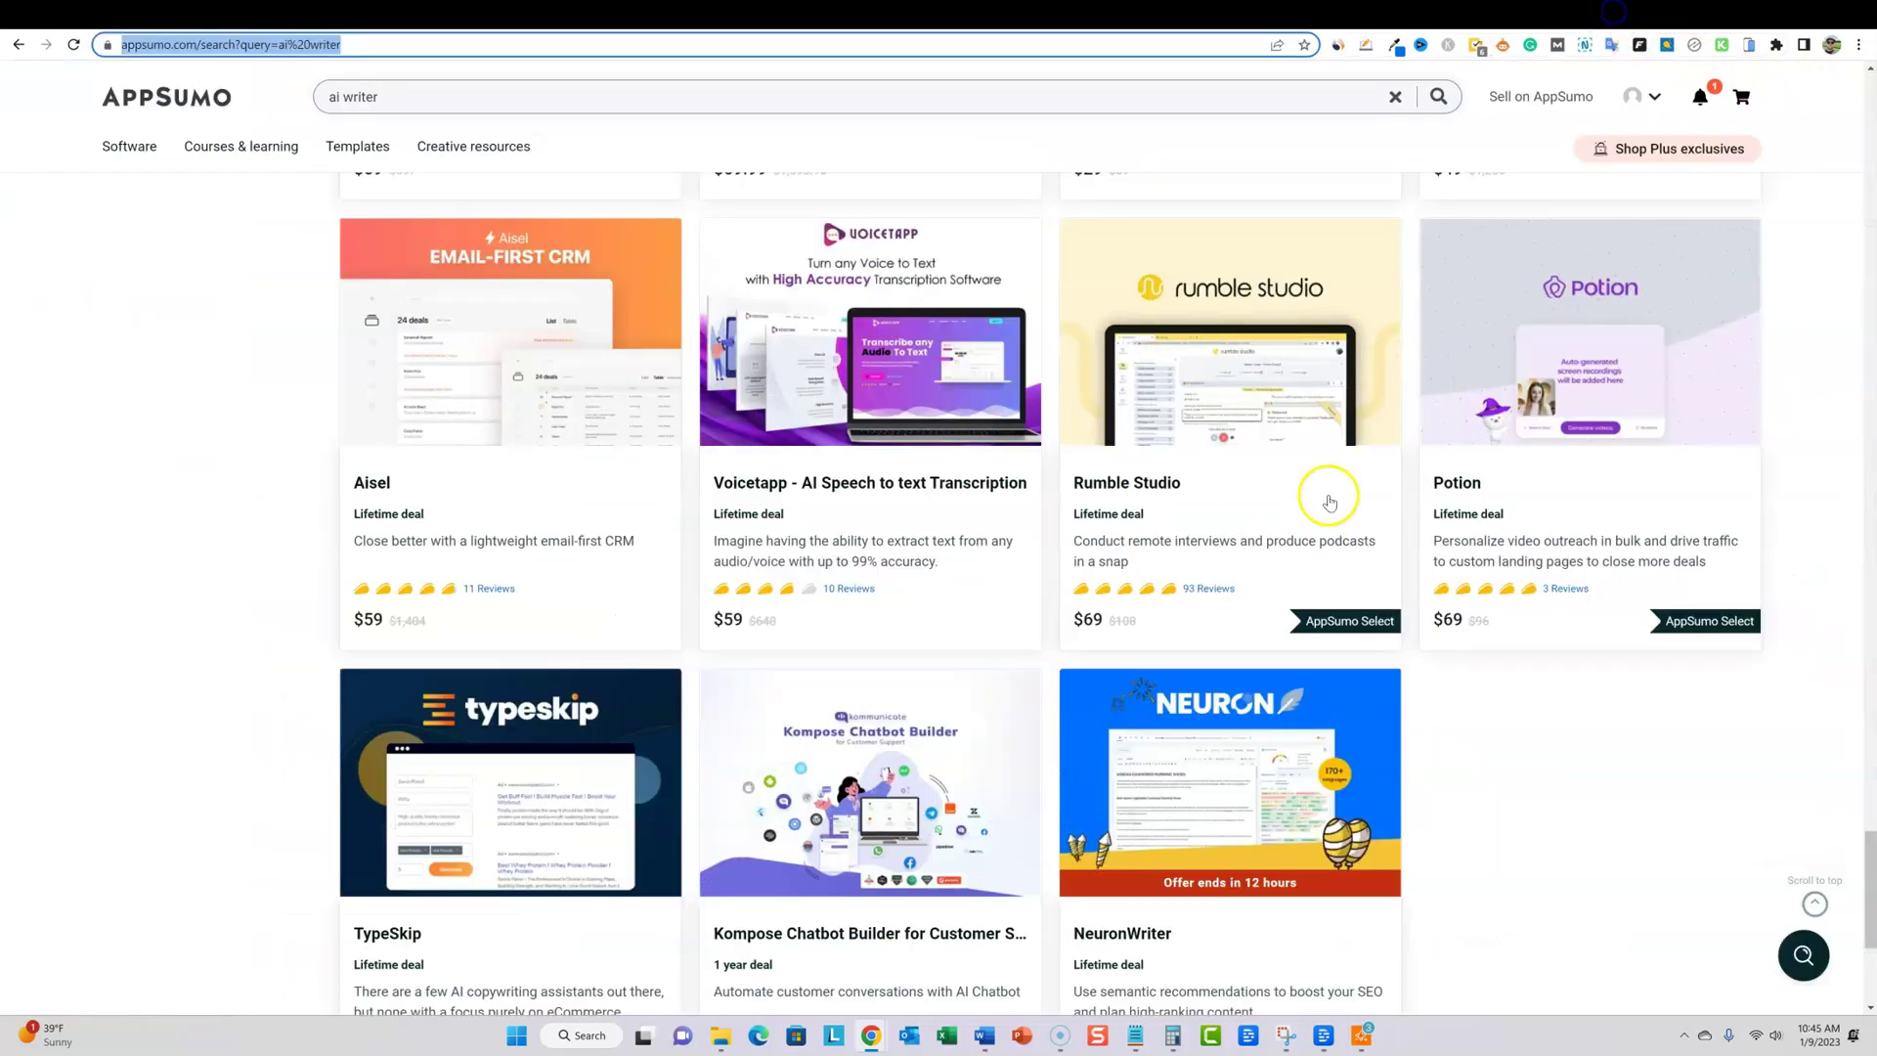
scroll(1339, 663, "up", 1)
scroll(1339, 663, "up", 15)
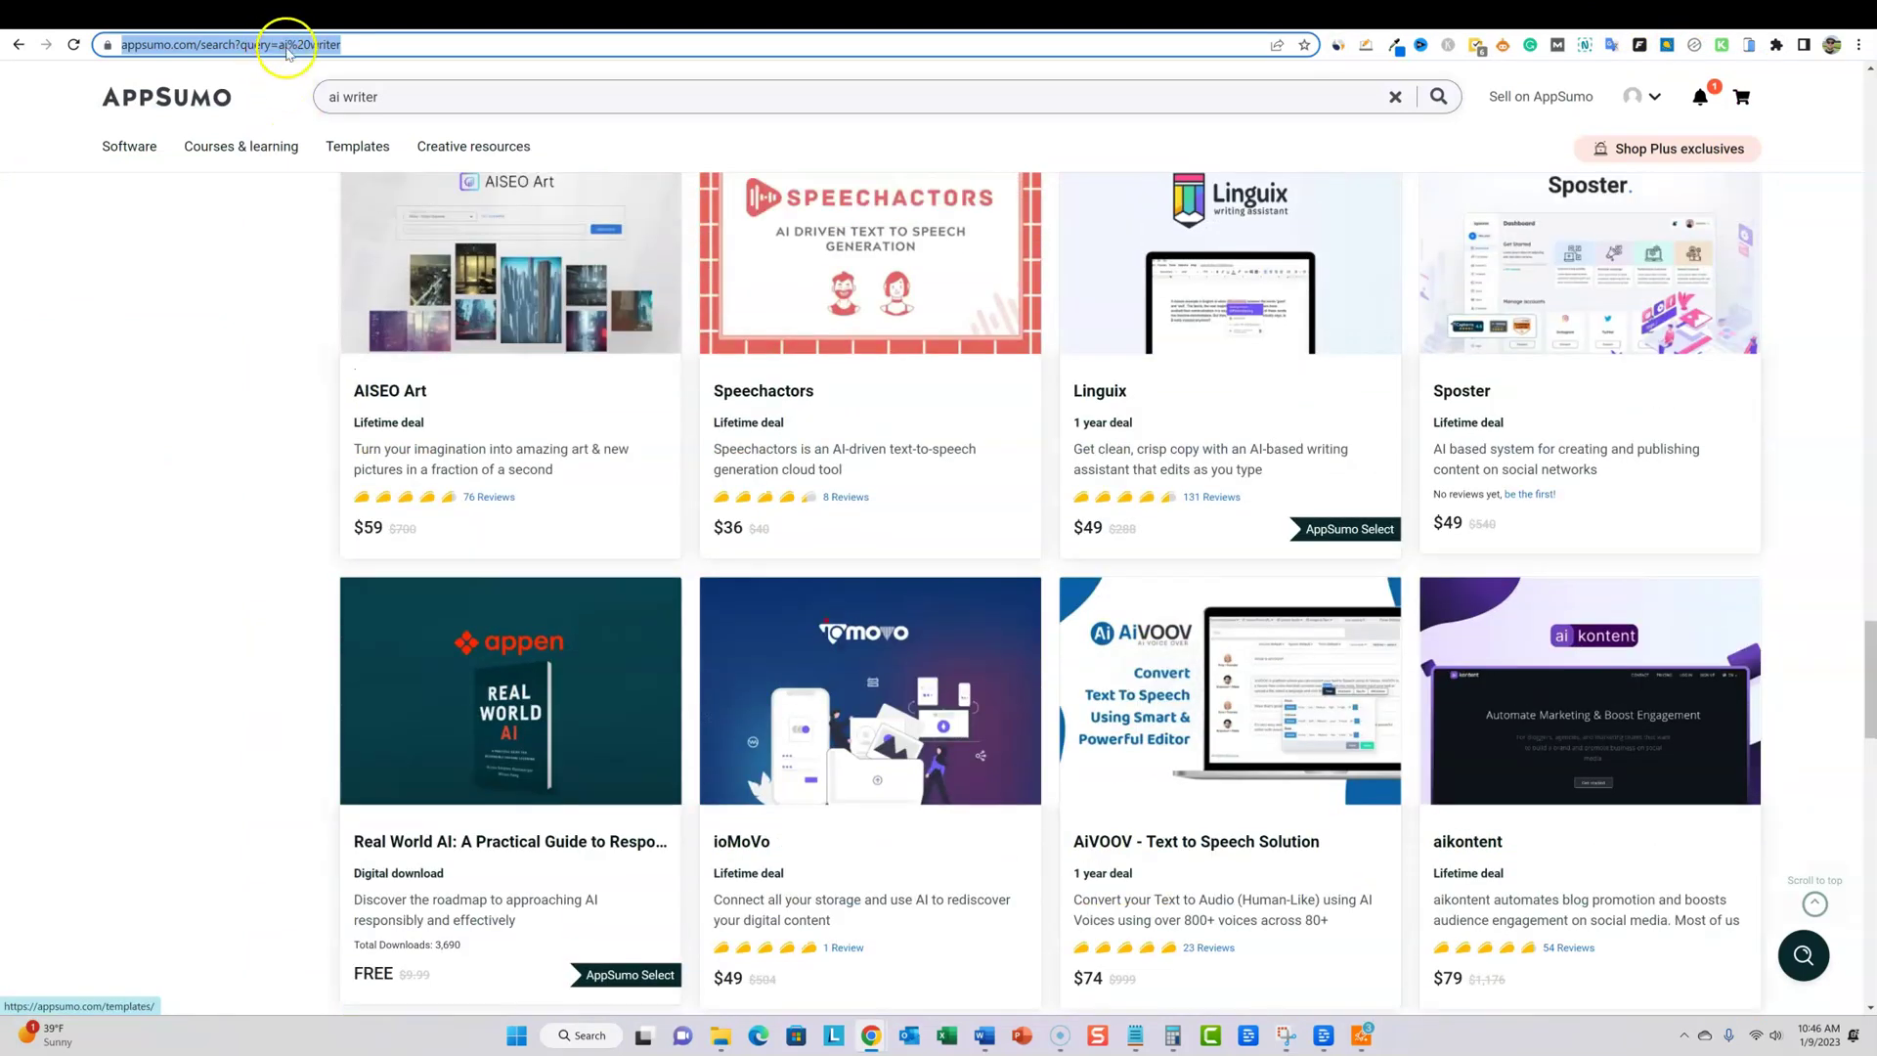
left_click(193, 102)
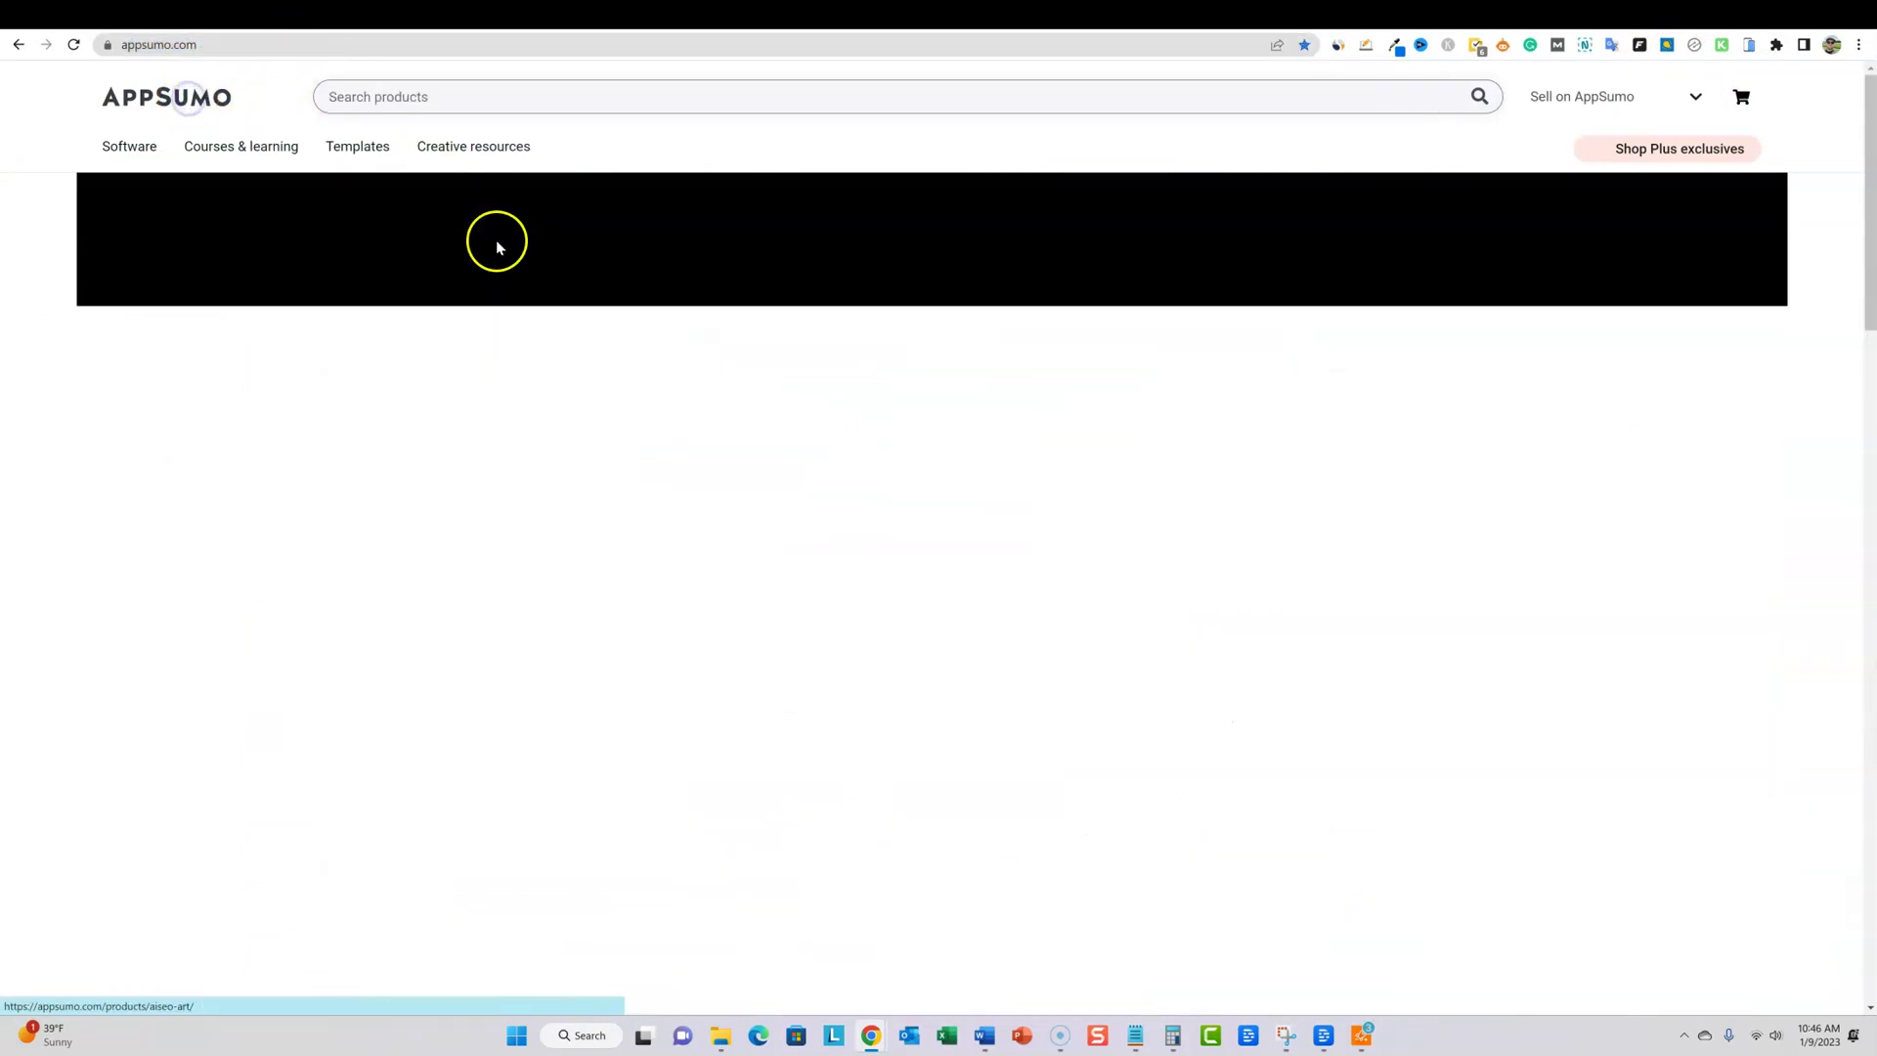
scroll(790, 518, "down", 4)
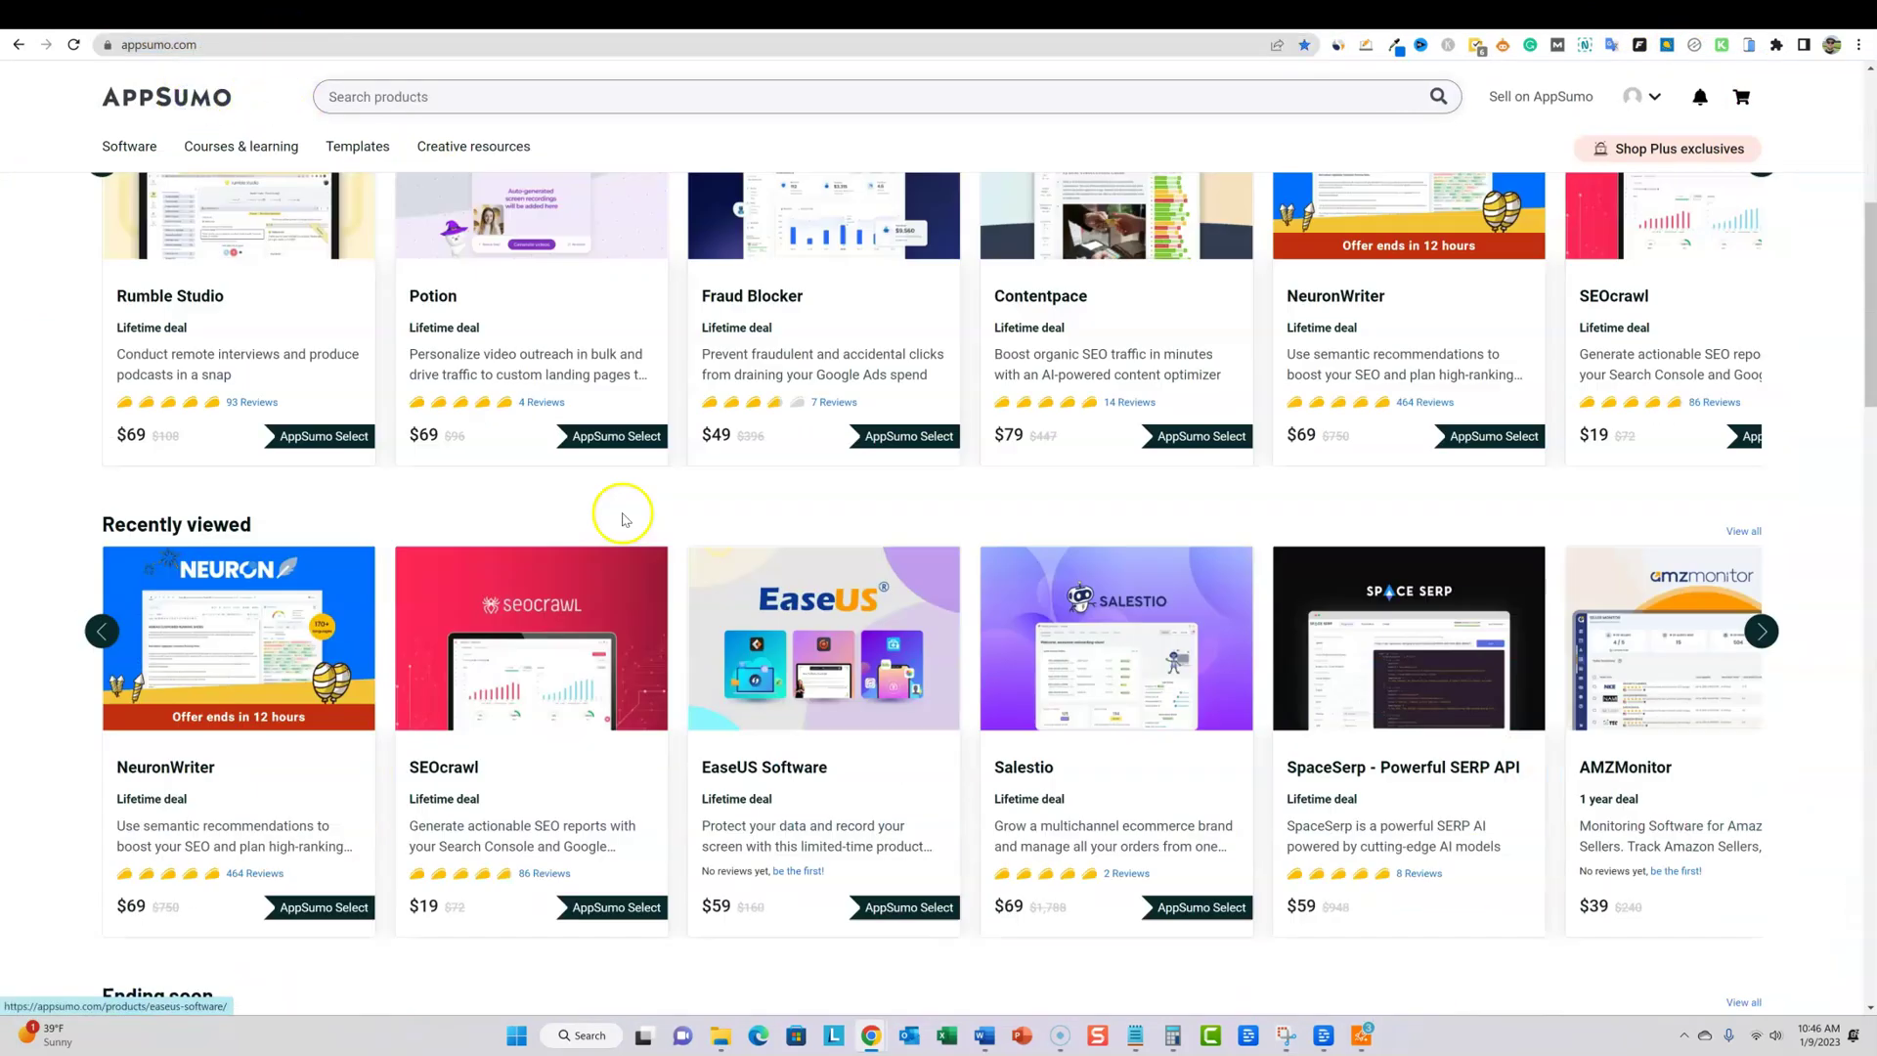
scroll(1466, 658, "up", 5)
left_click(410, 97)
type("hell")
left_click(361, 163)
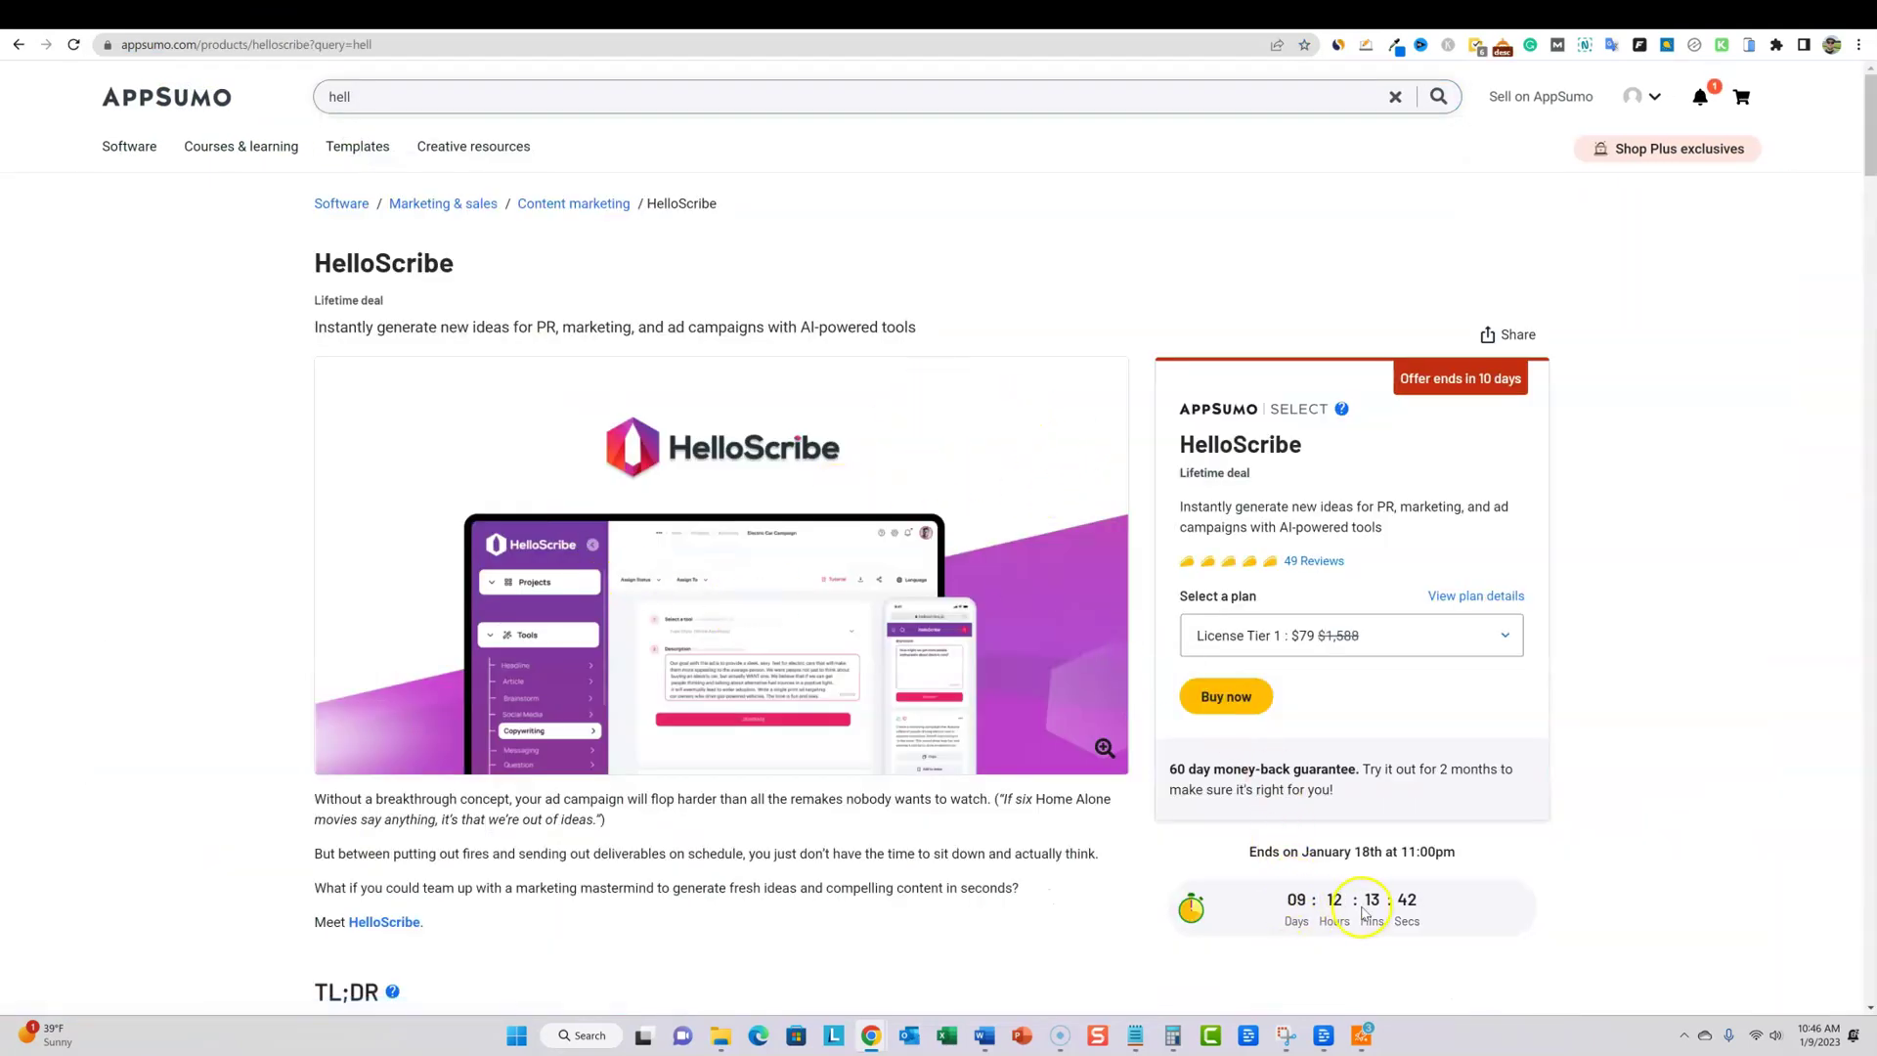
Review the HelloScribe deal's summary, pricing and remaining offer time, and return to the AppSumo home page
scroll(867, 569, "down", 7)
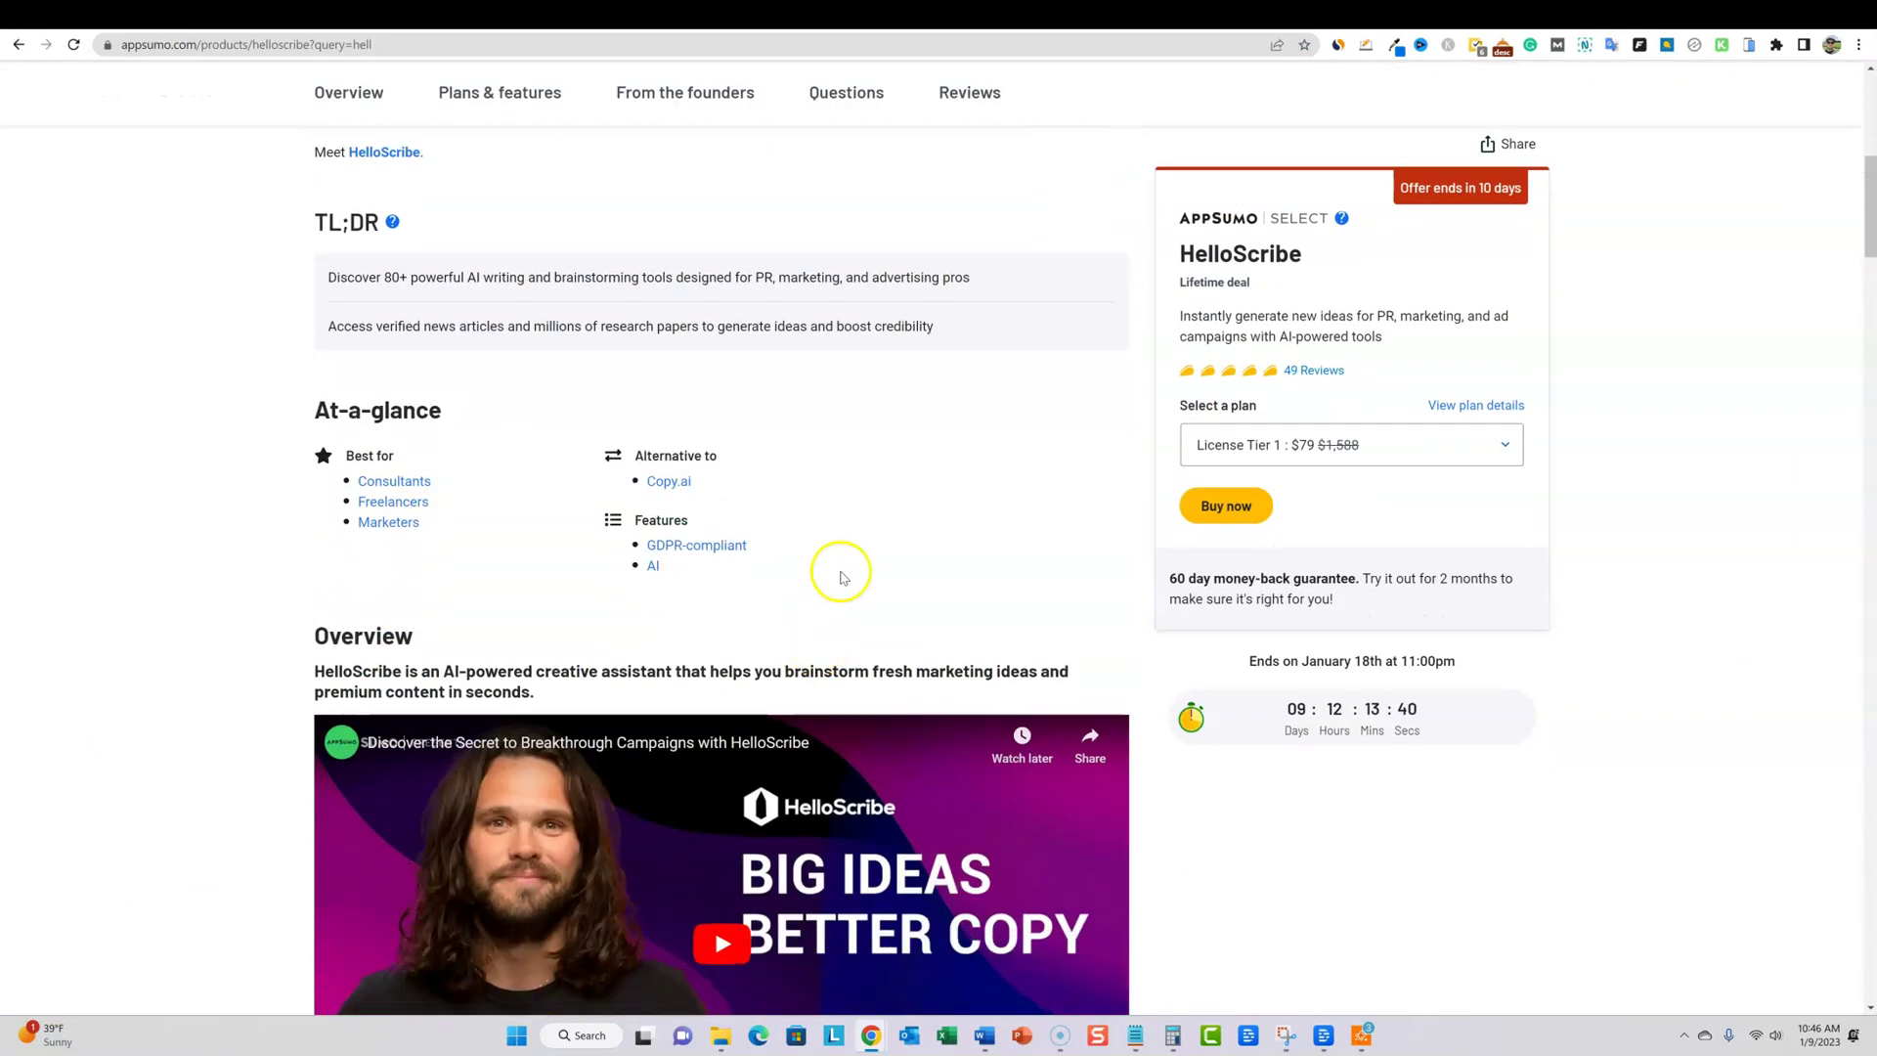
scroll(838, 570, "up", 7)
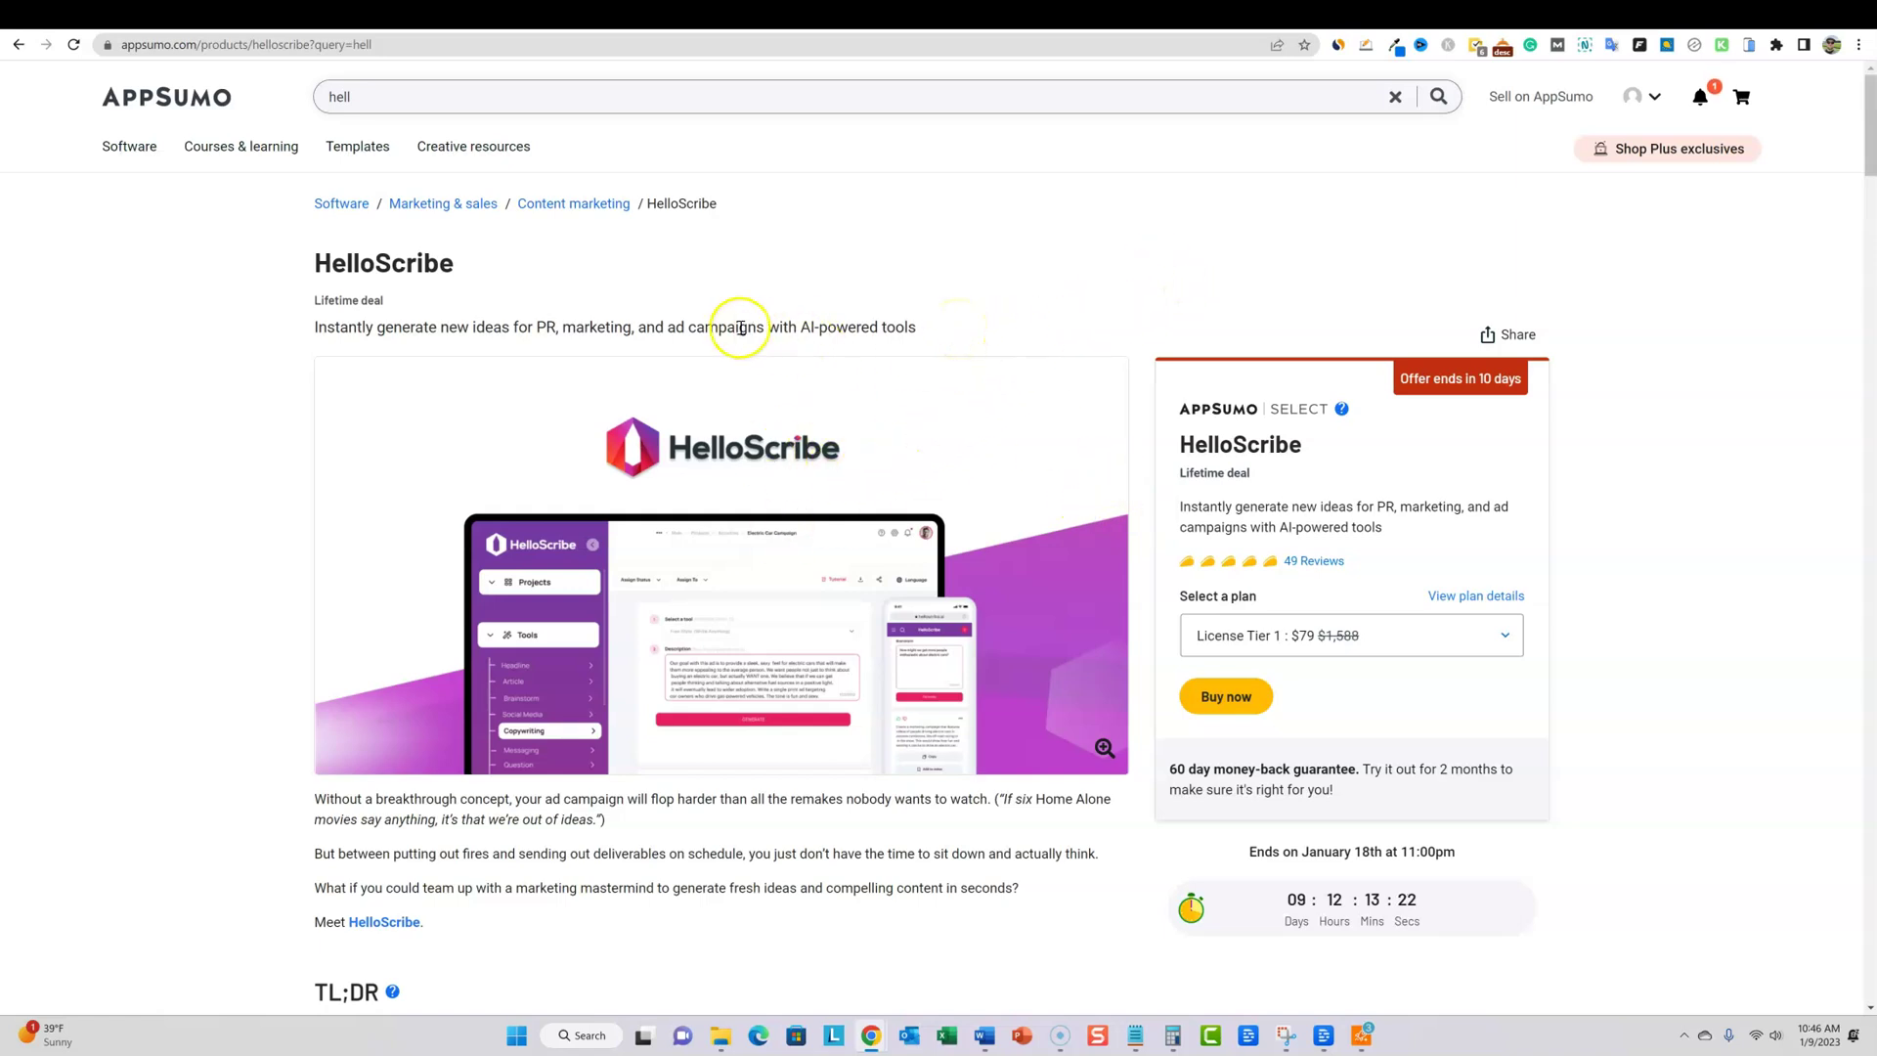
left_click(157, 100)
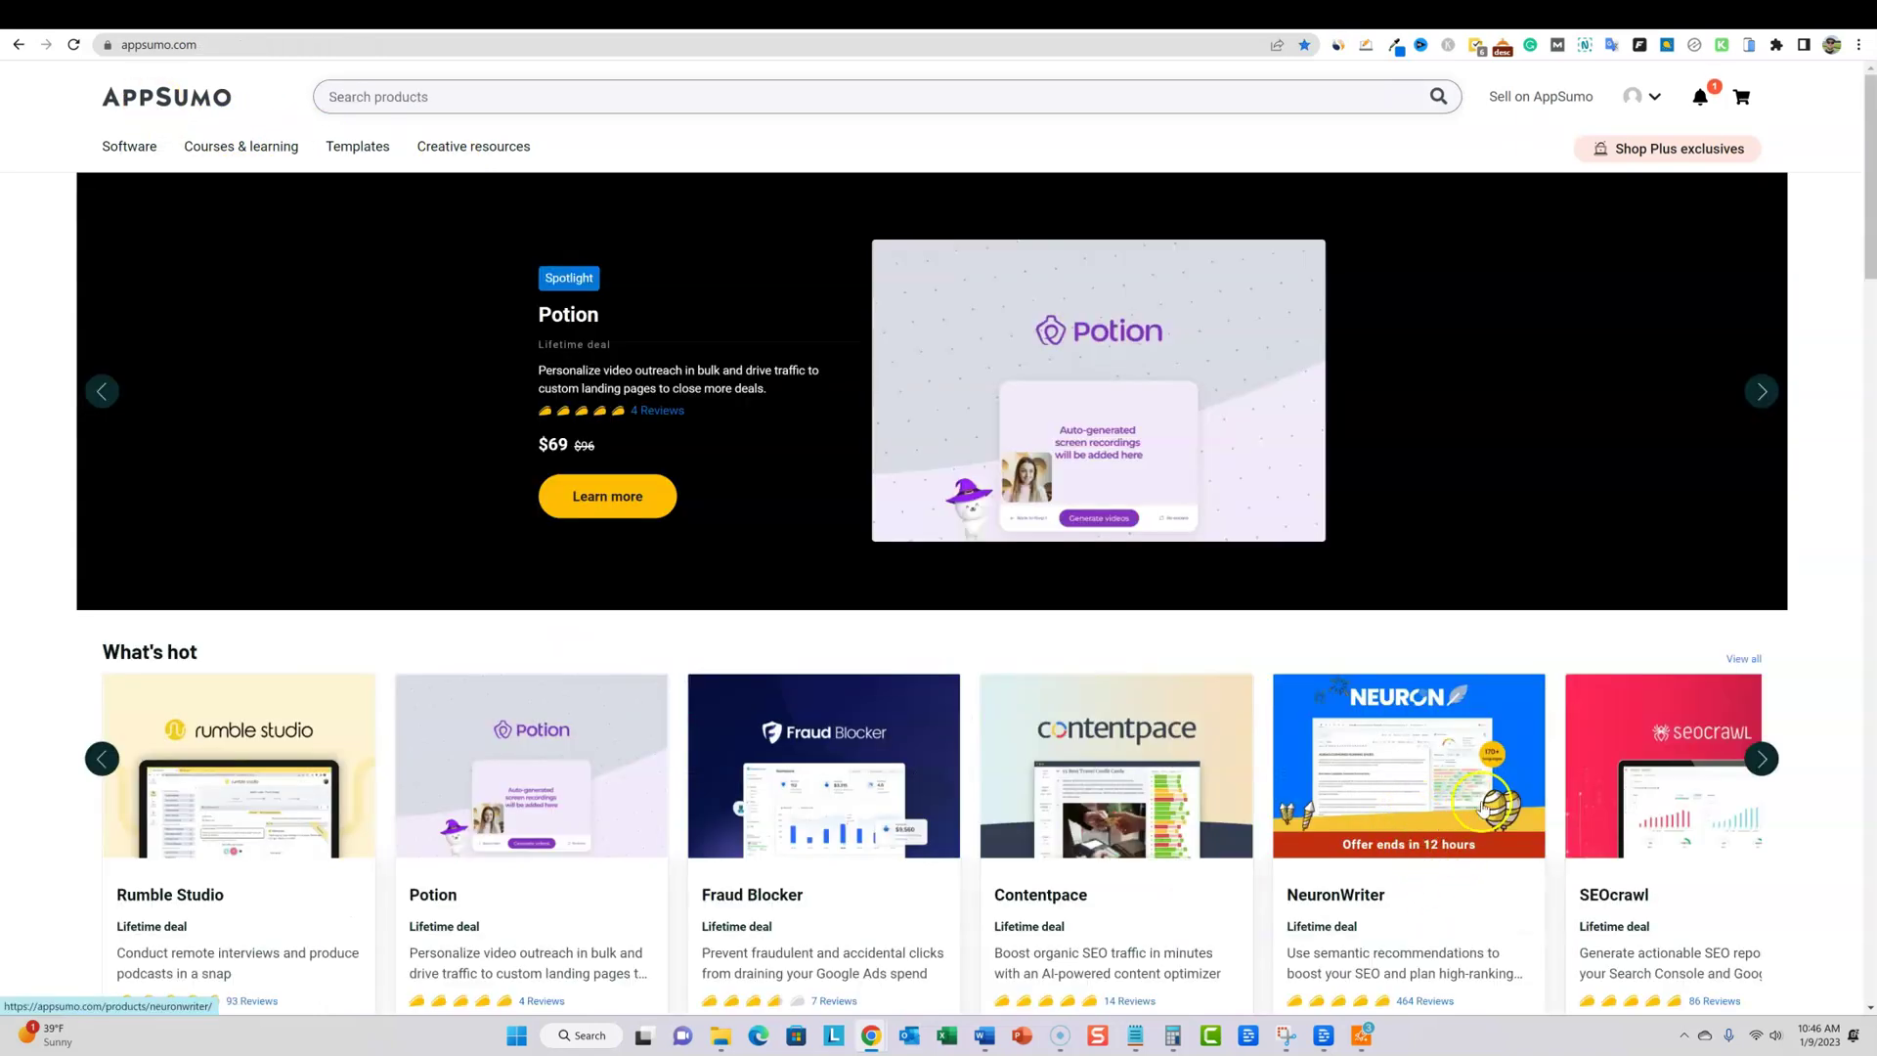